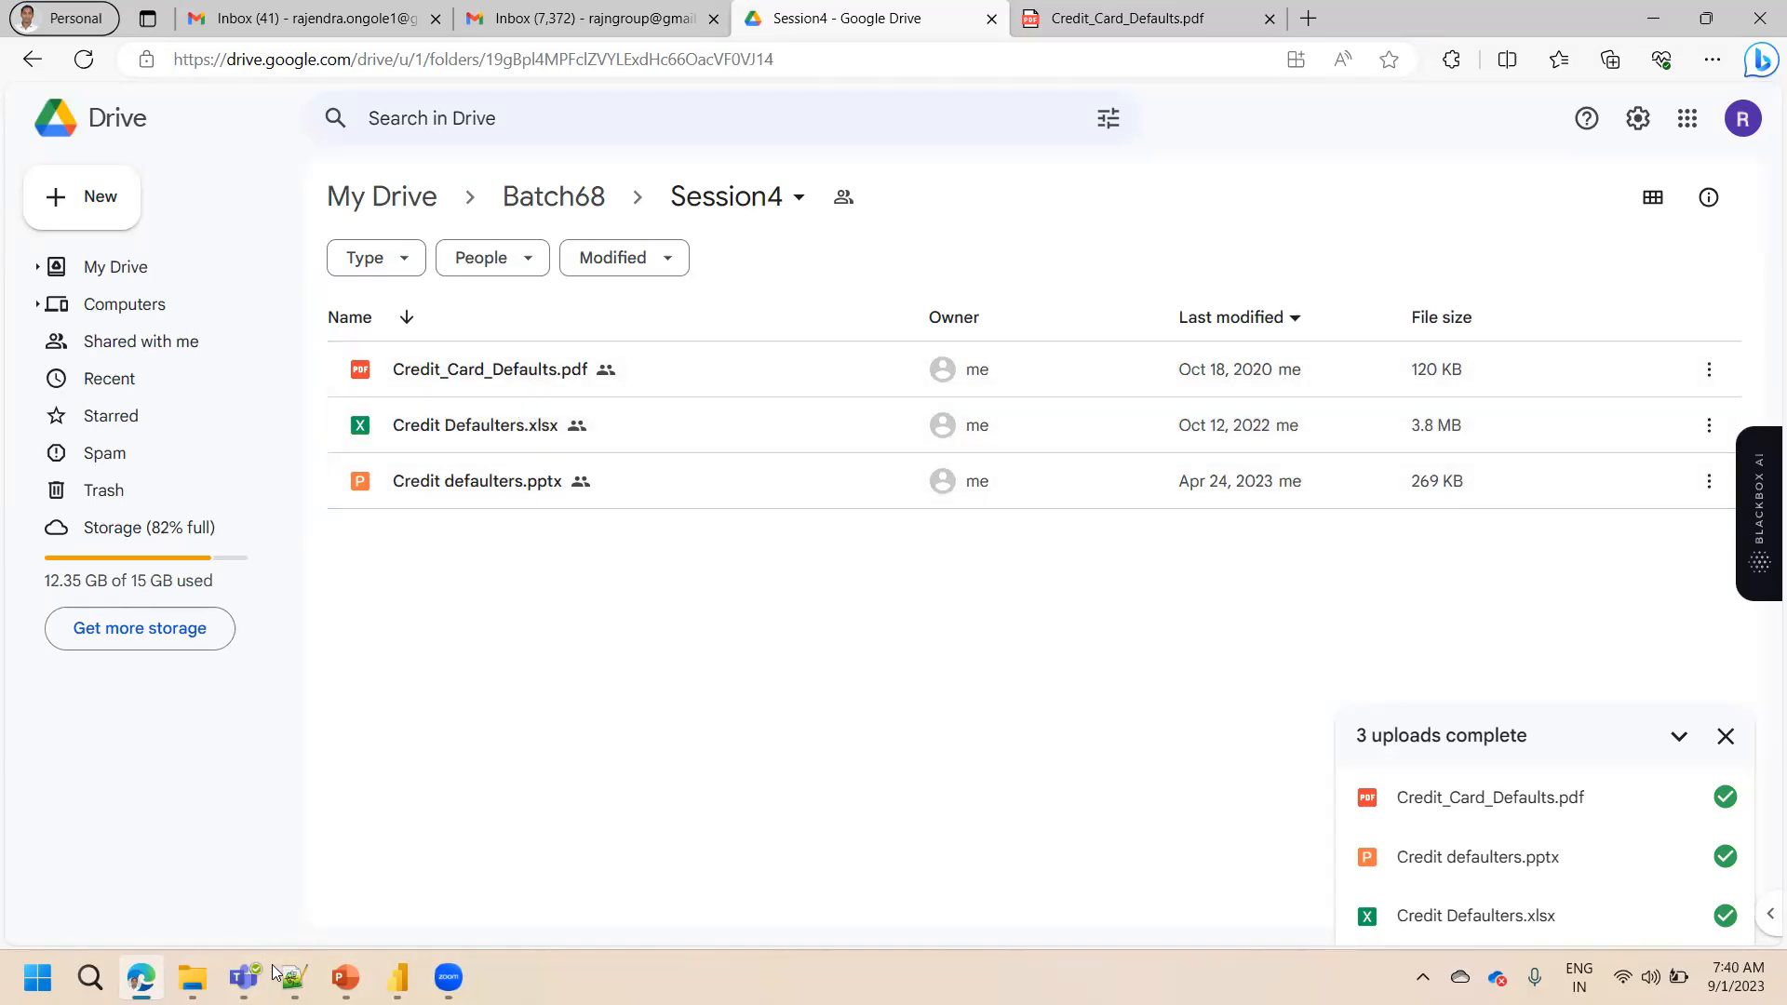
Open the Credit Defaulters workbook from the Power BI Basic report Development folder and dismiss document recovery, removing the recovered files
click(244, 977)
click(192, 977)
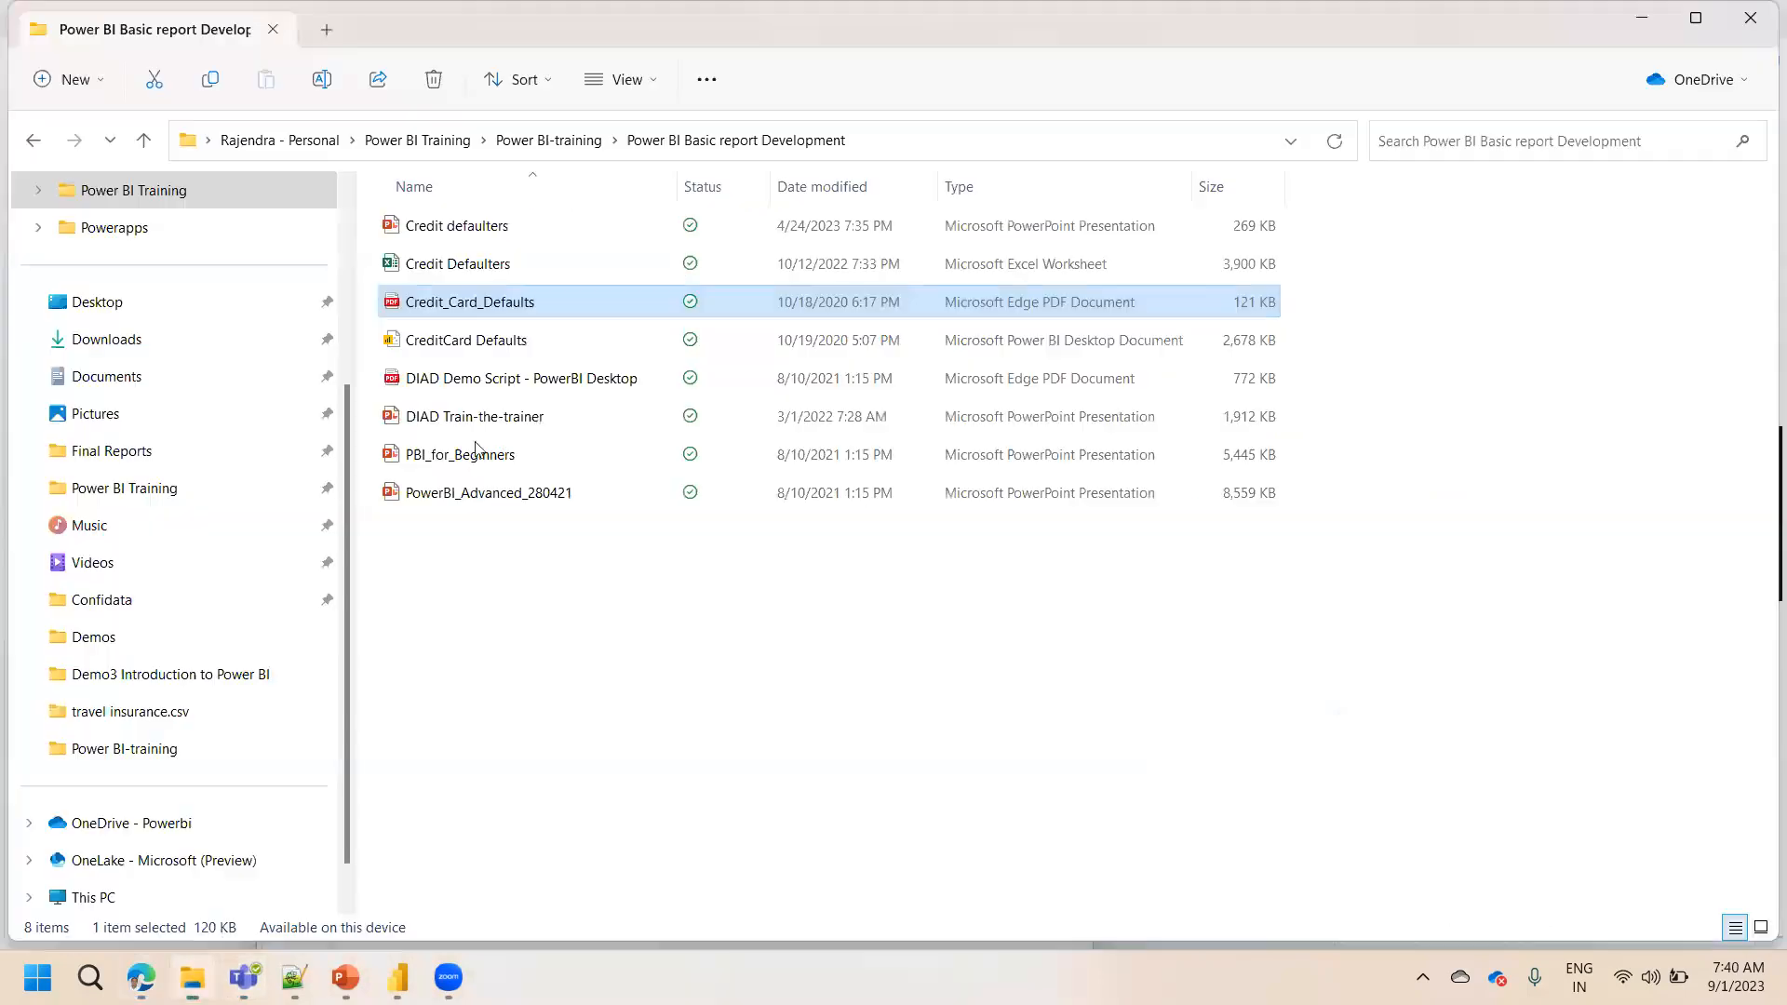
double_click(482, 267)
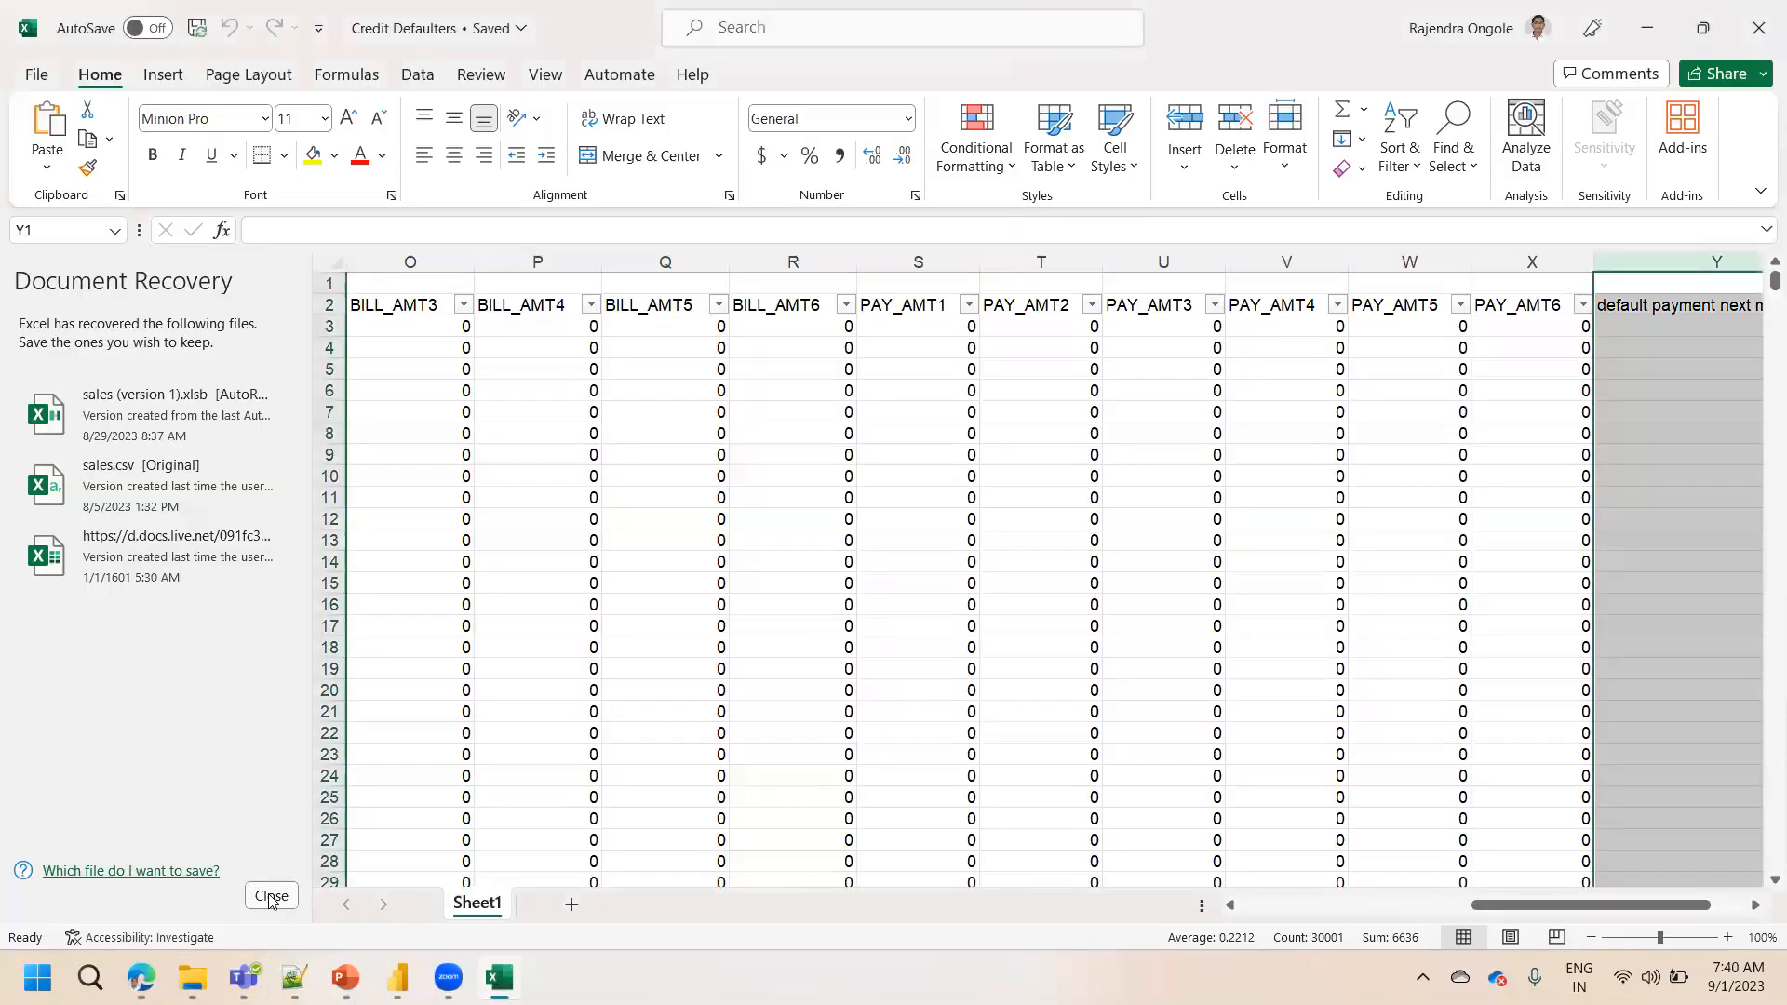
click(271, 896)
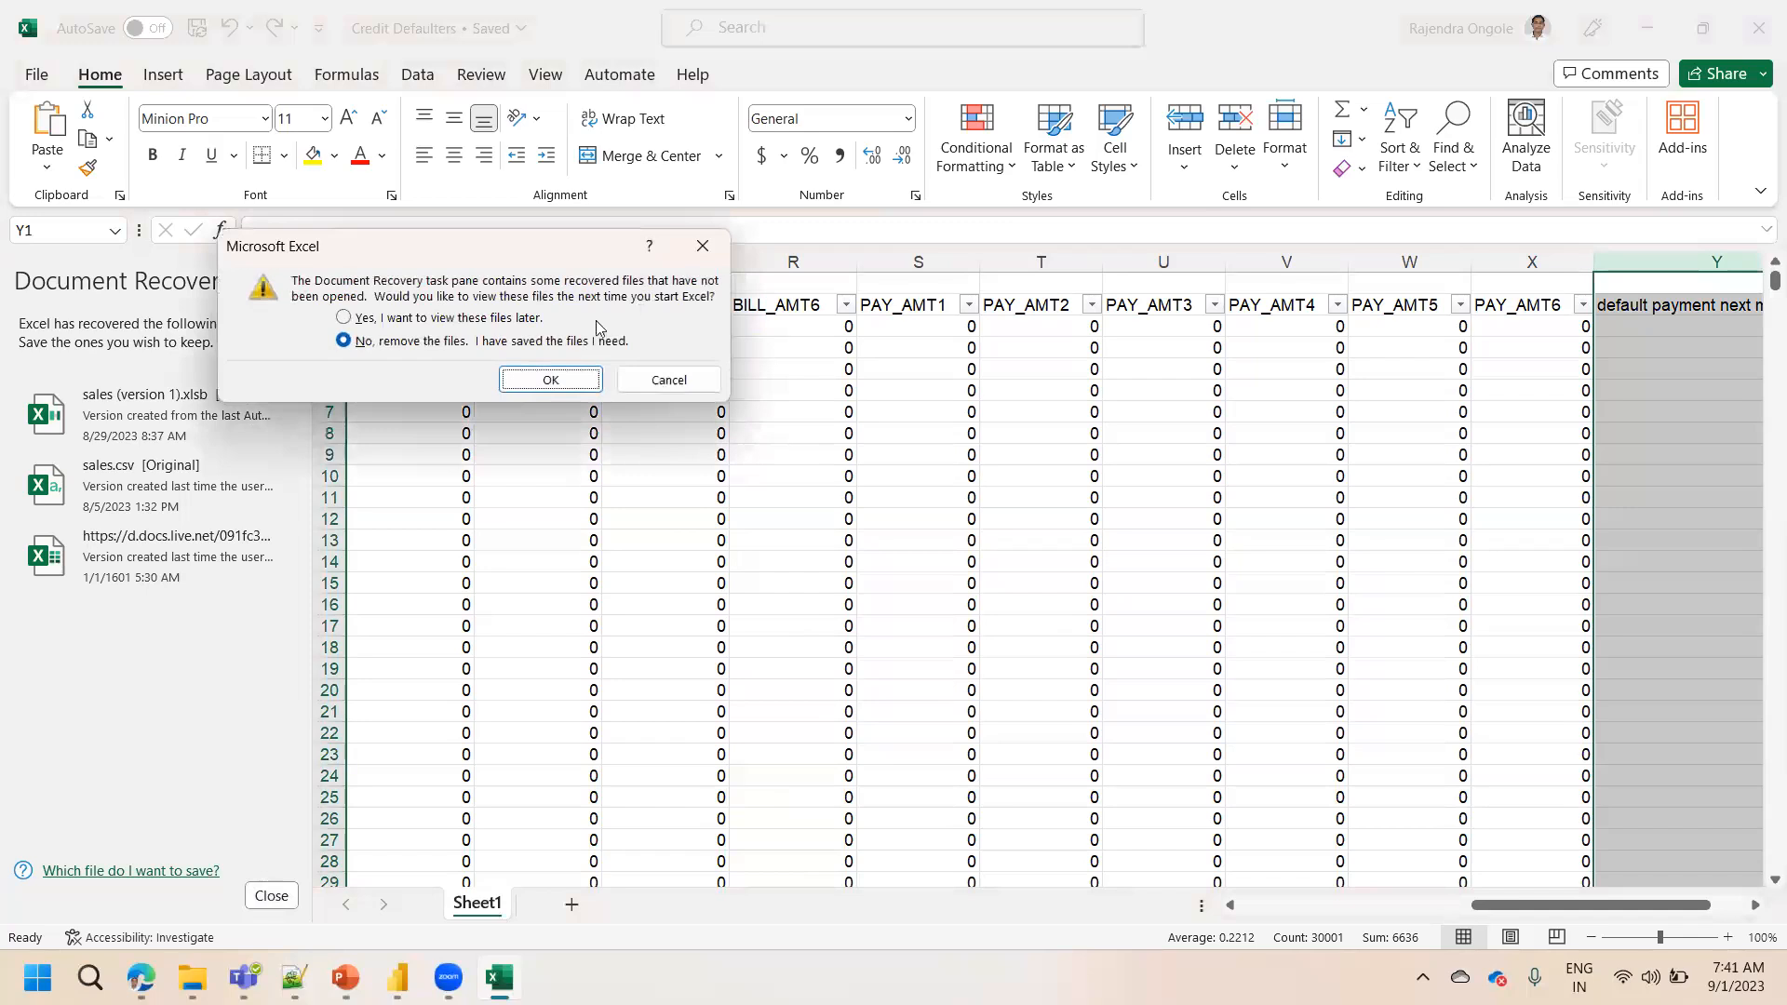
click(550, 380)
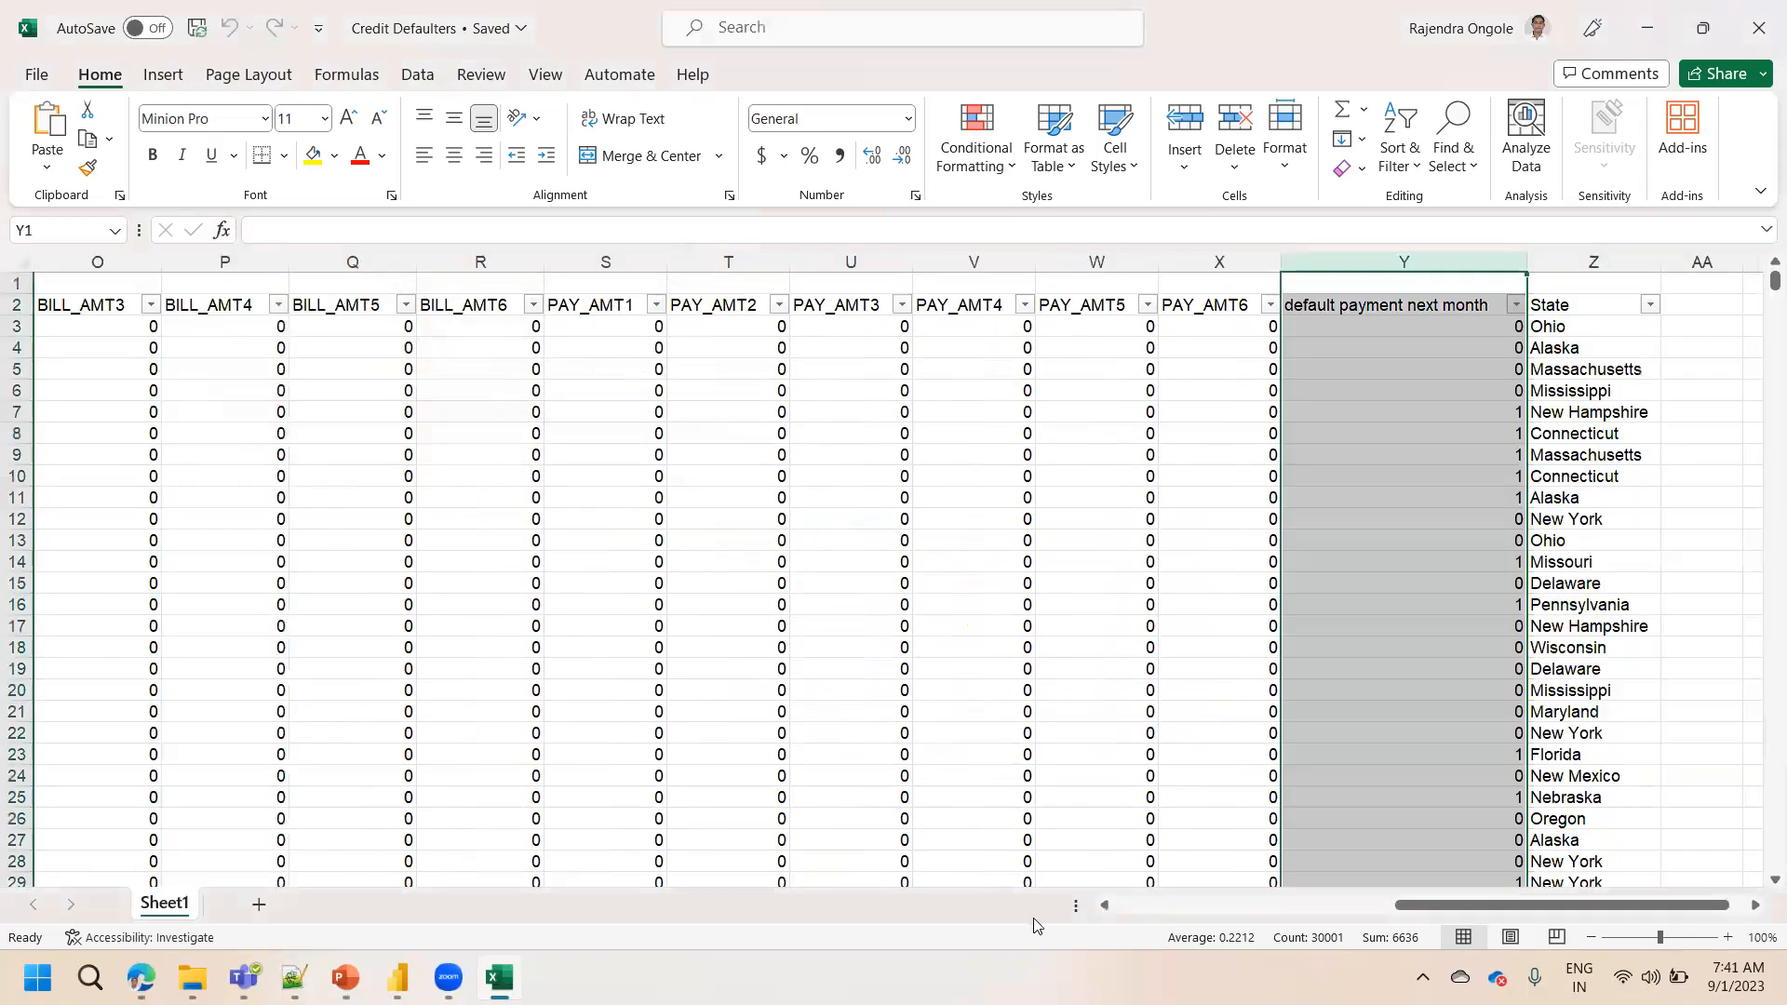
Turn off the column filters on header row 2 of the sheet
click(1291, 906)
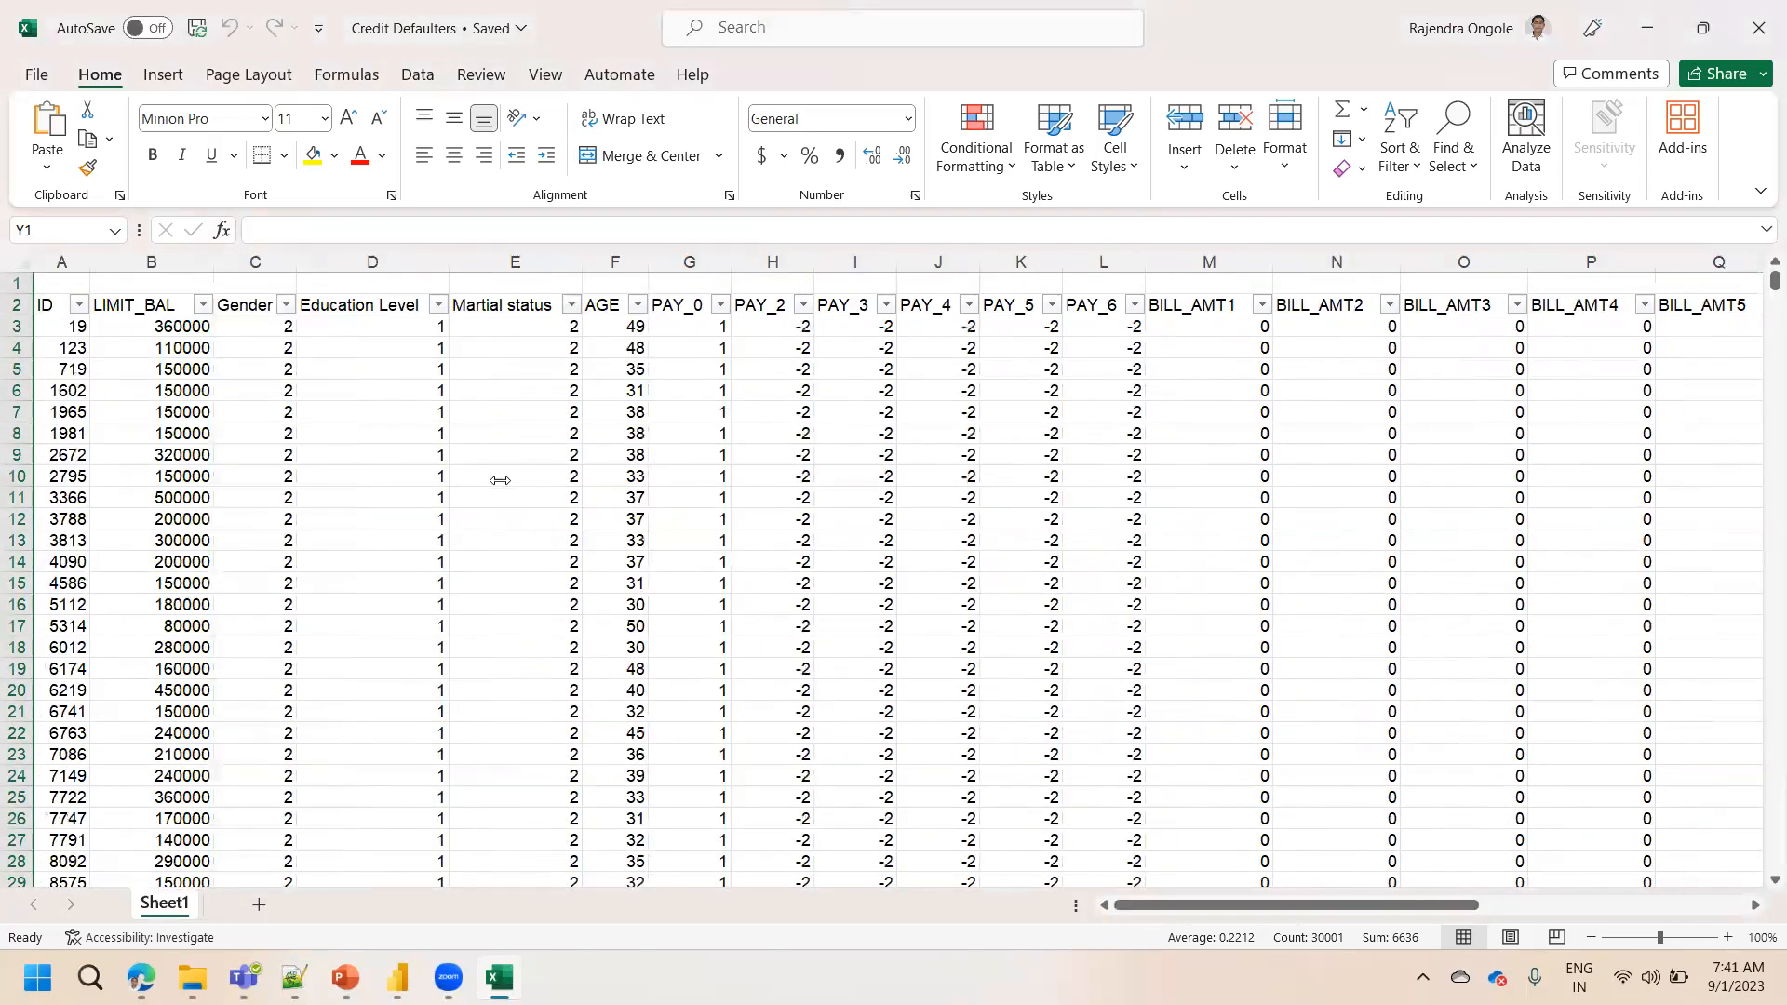
click(17, 304)
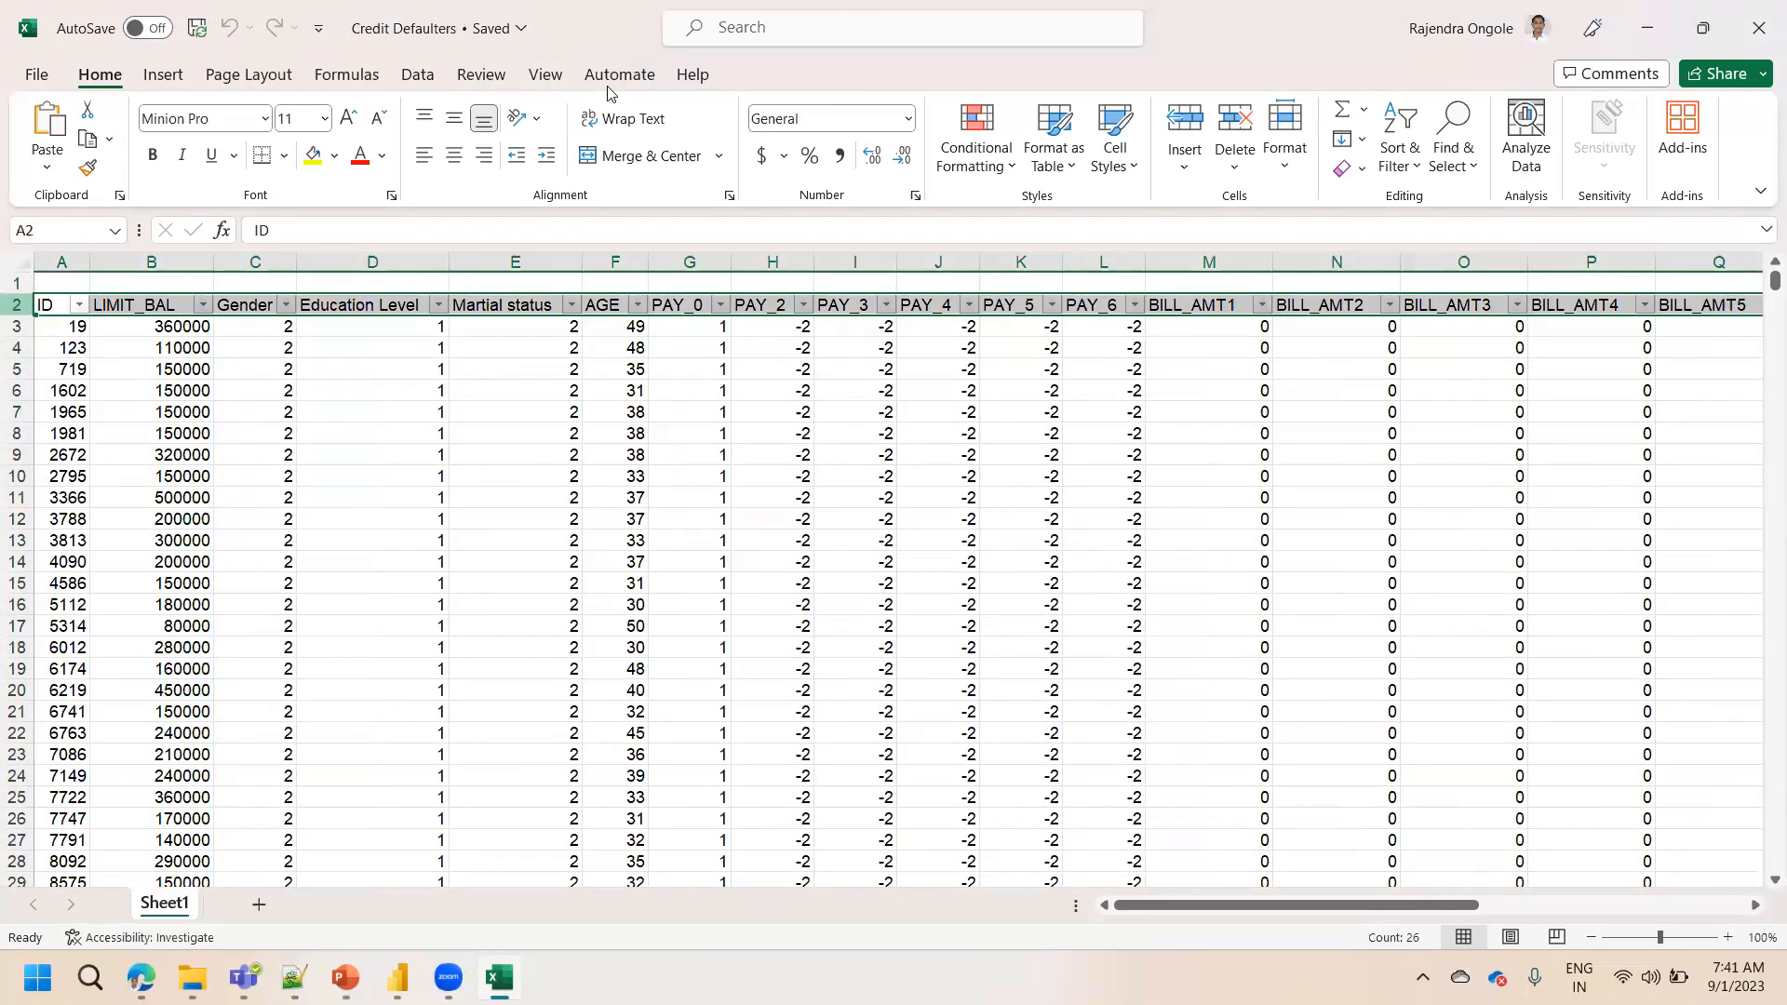
click(415, 74)
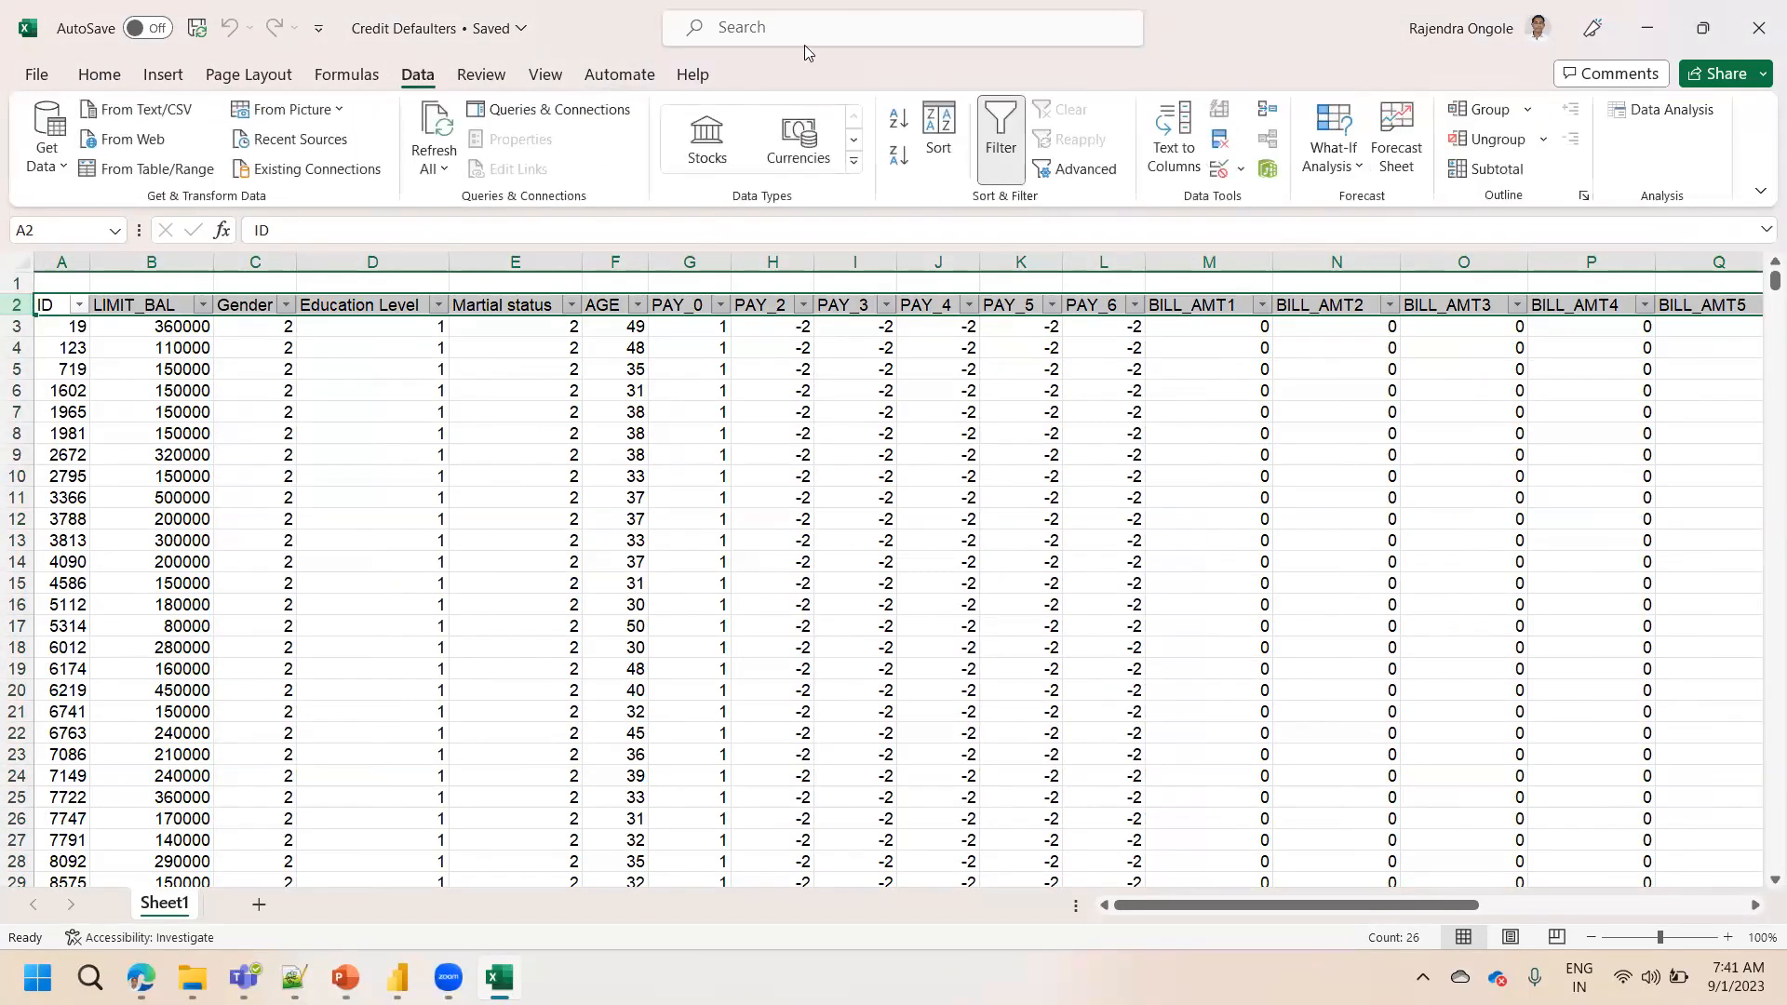
click(1001, 131)
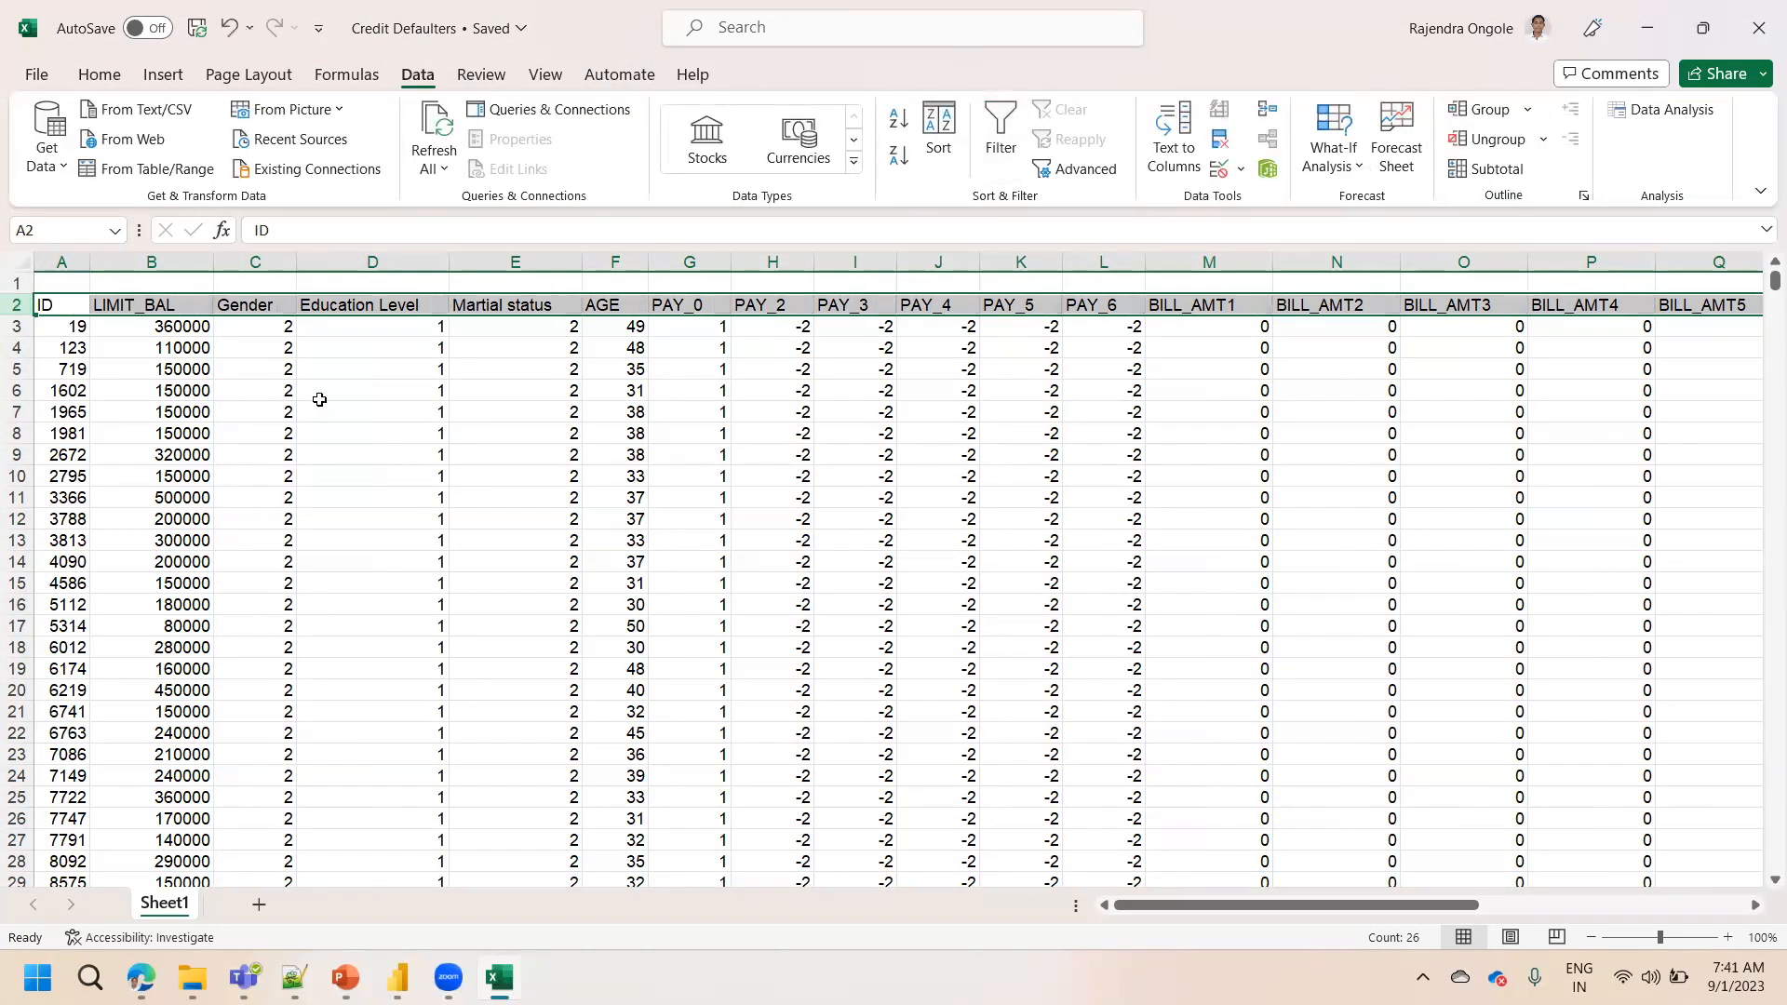
click(320, 395)
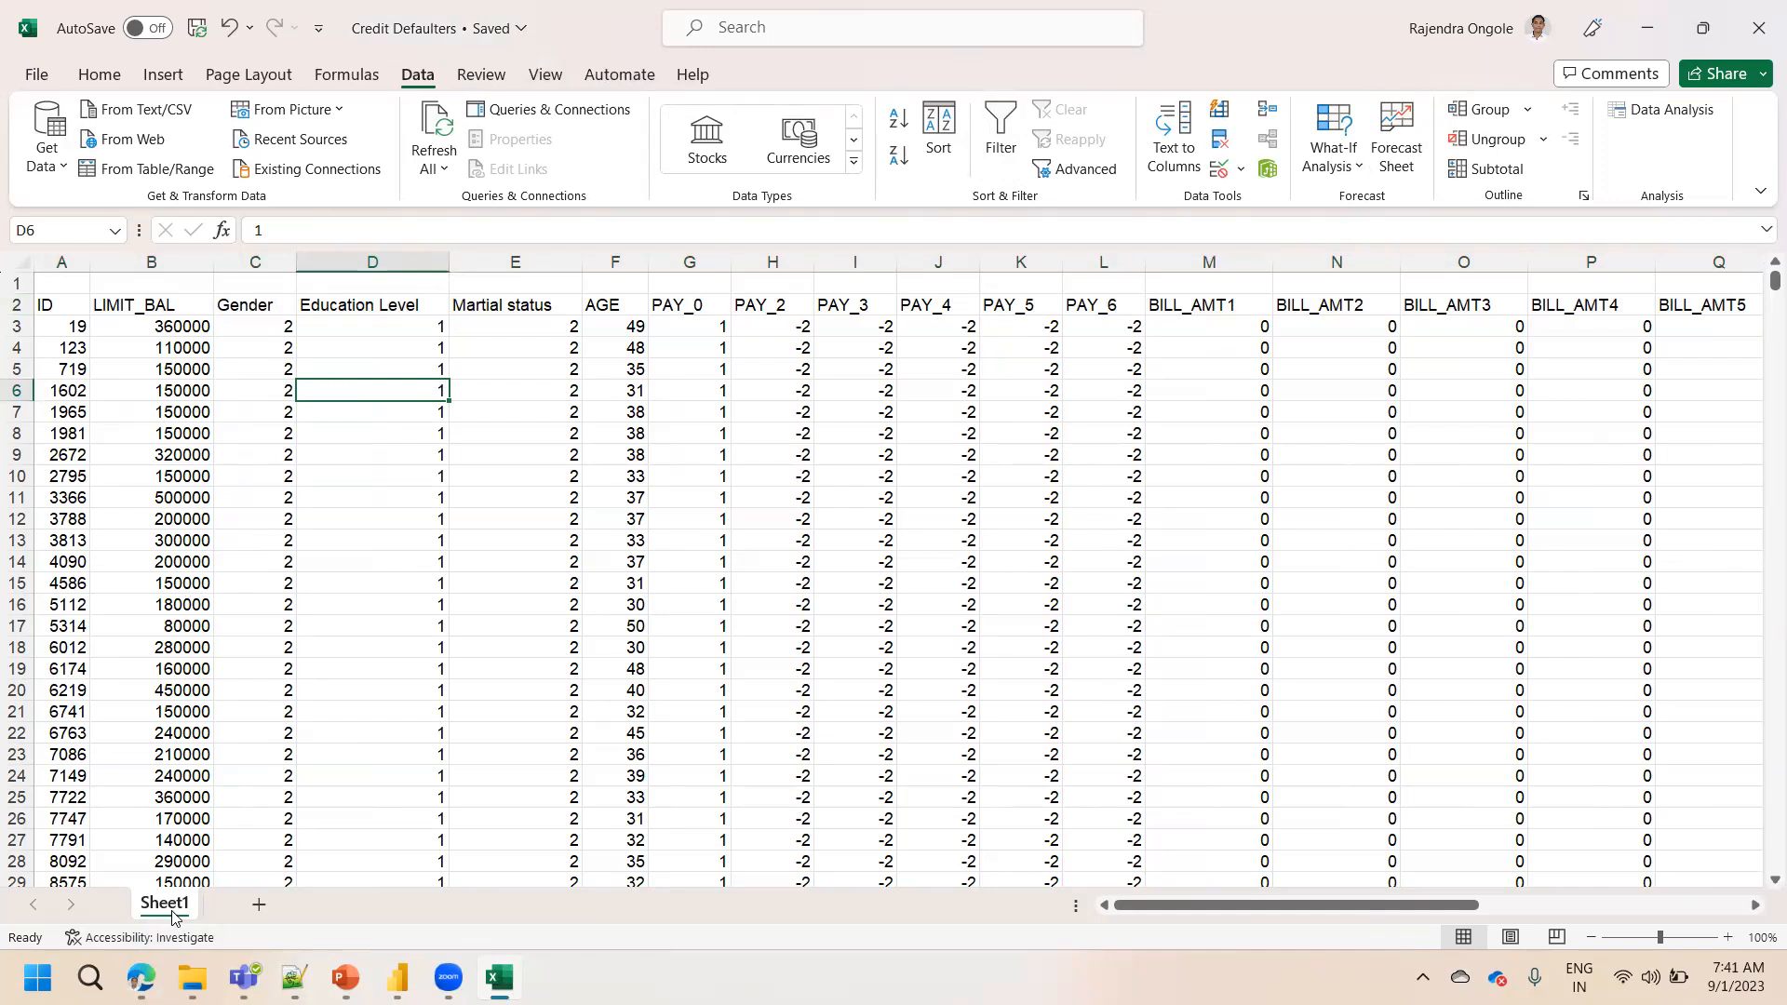
Reapply filters to header row 2 and inspect the Gender filter's value list
click(15, 304)
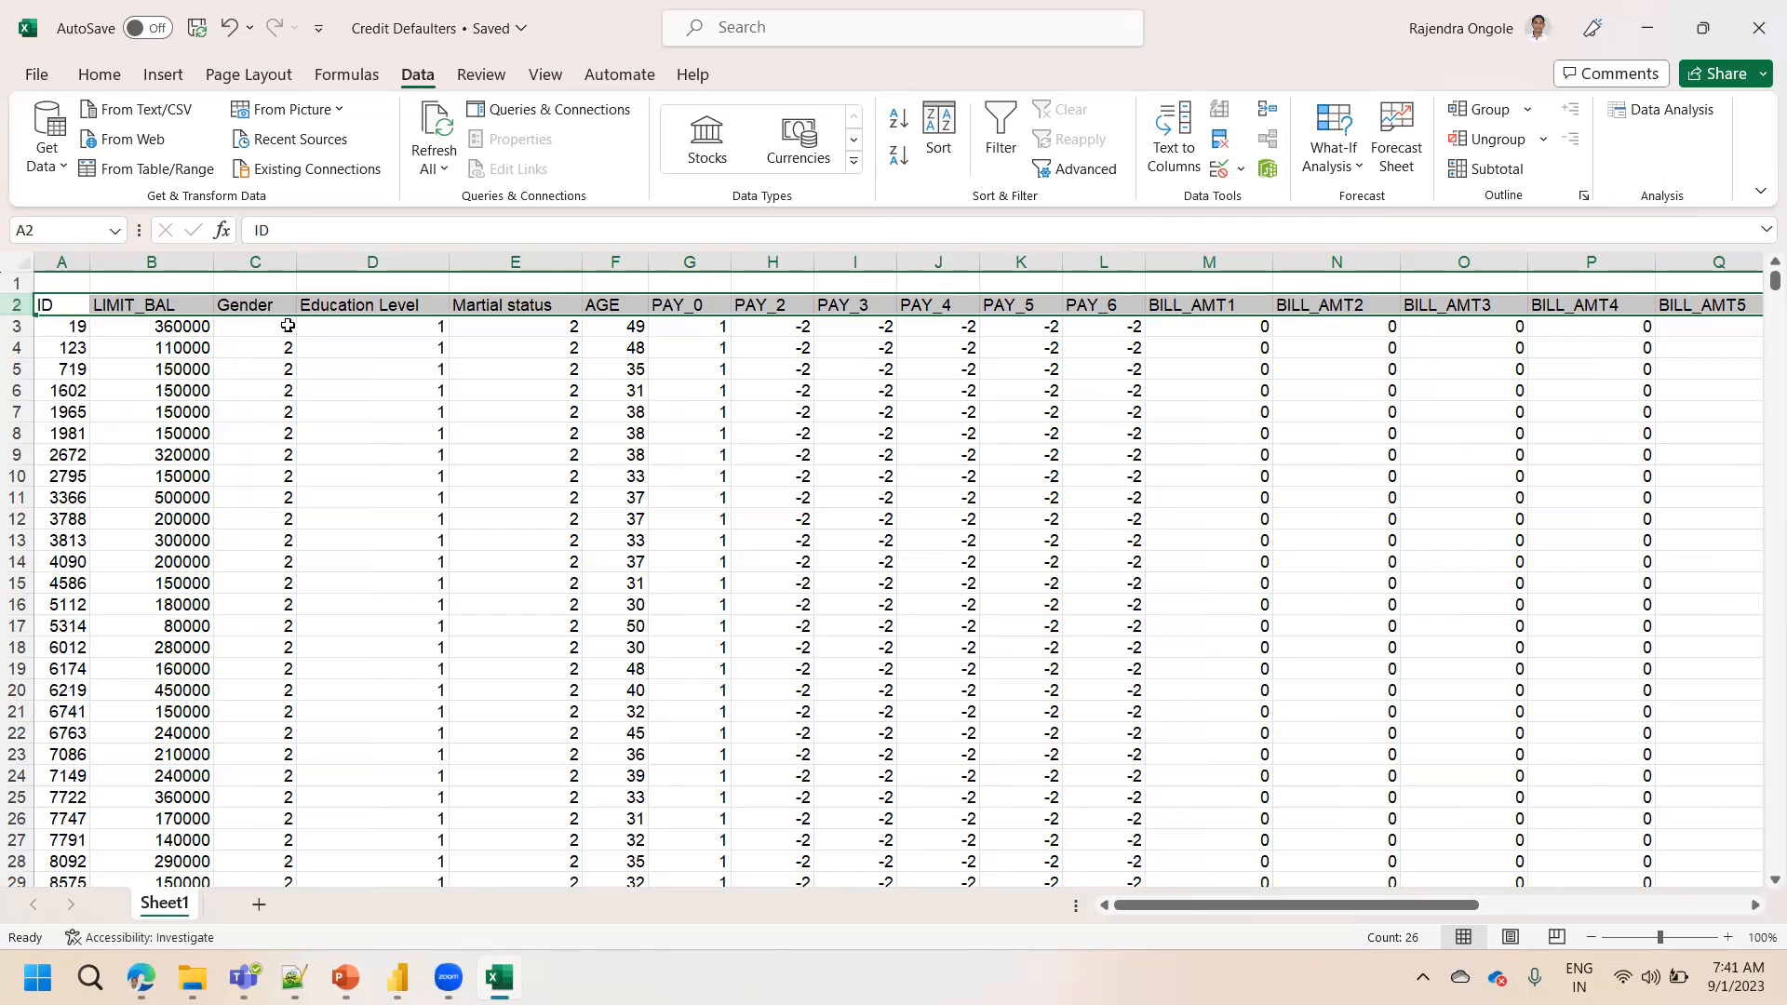
click(1000, 135)
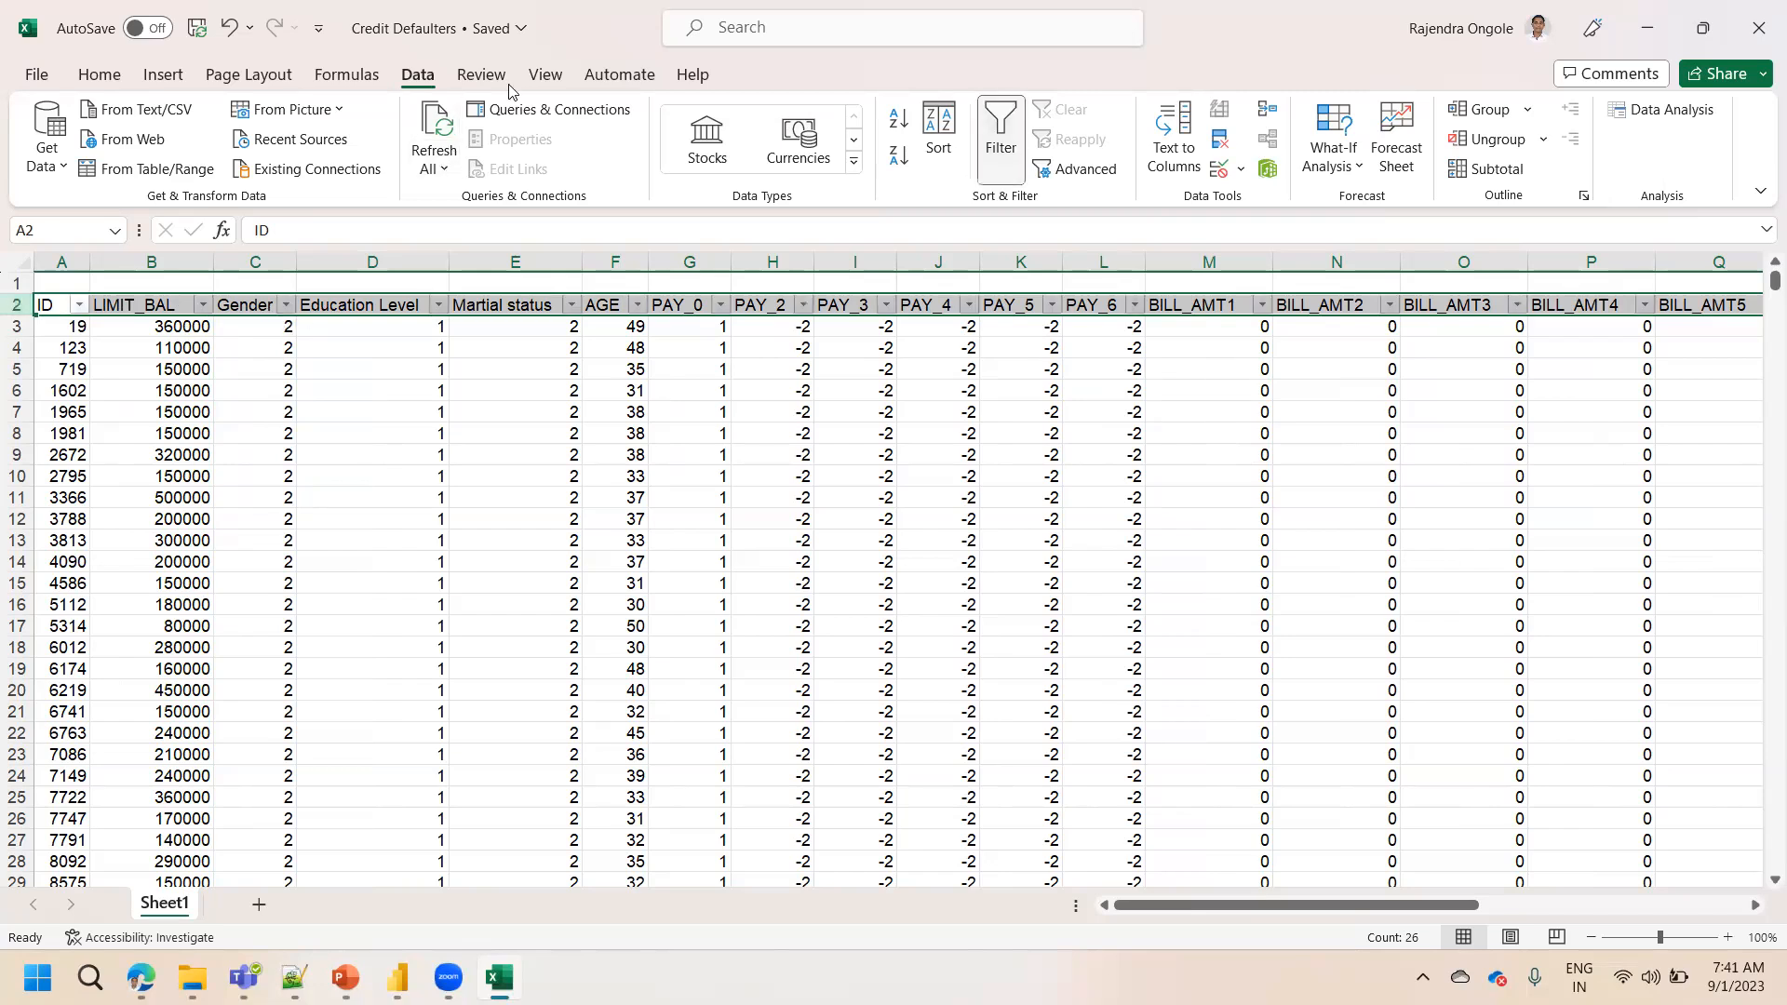
click(286, 305)
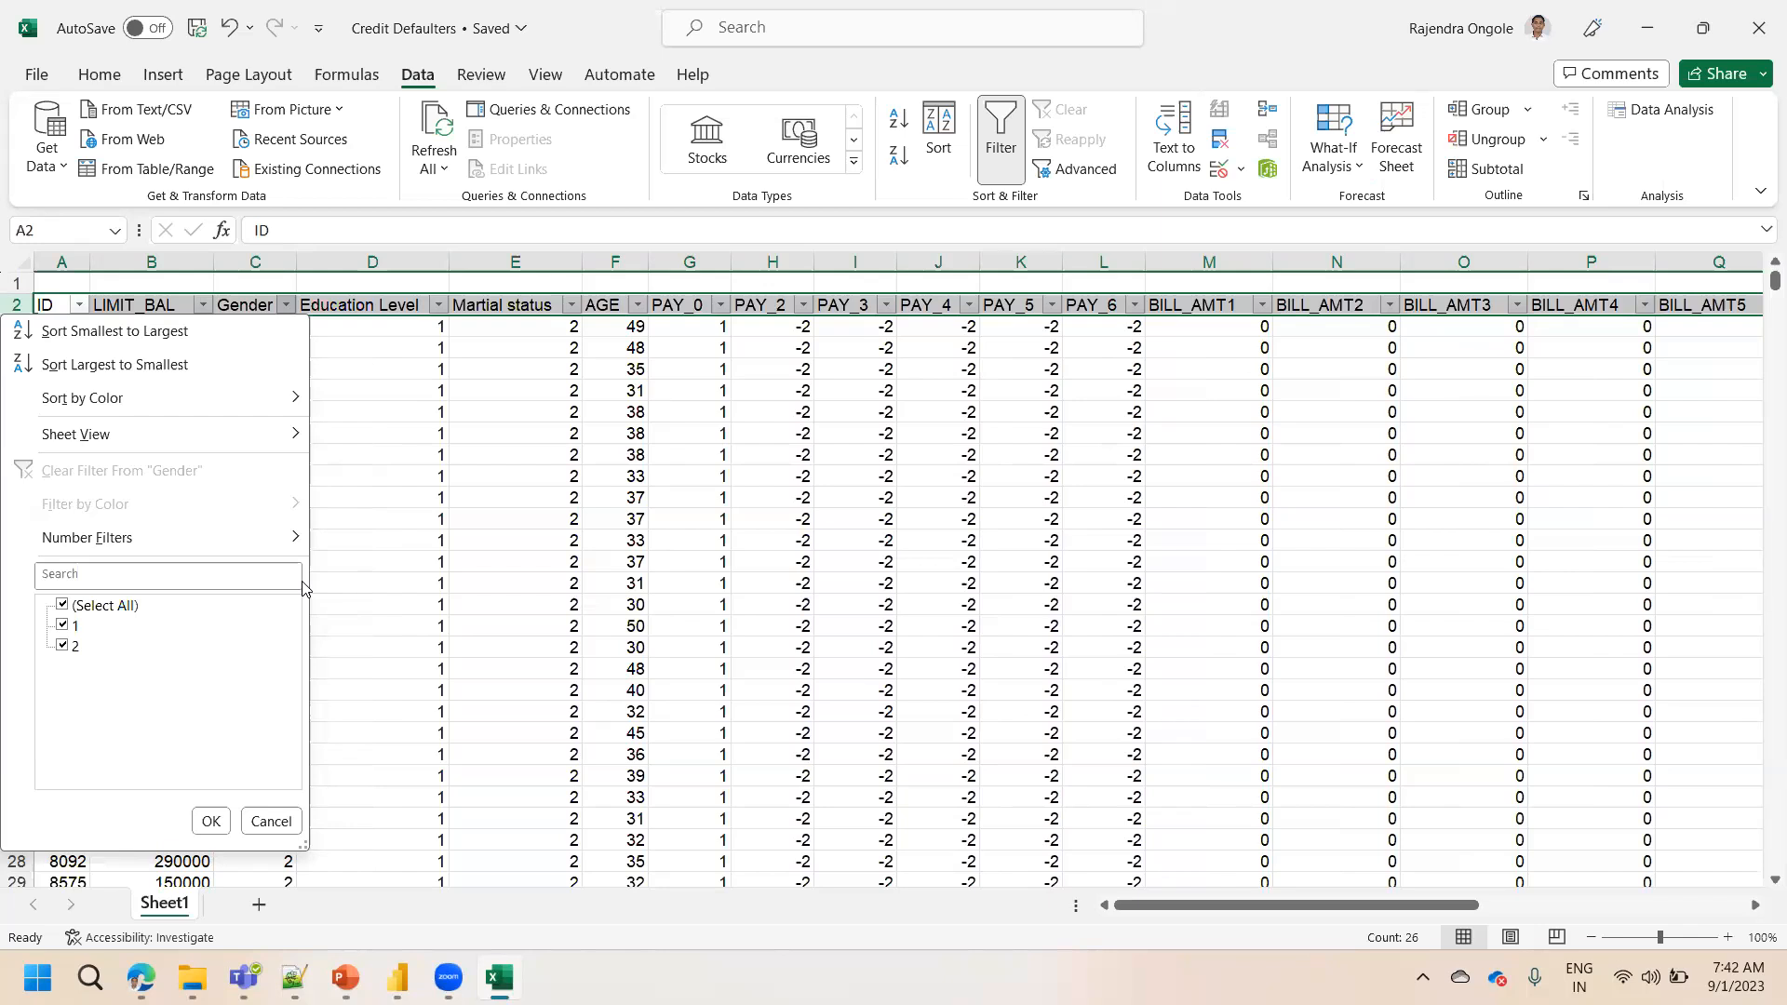
click(503, 450)
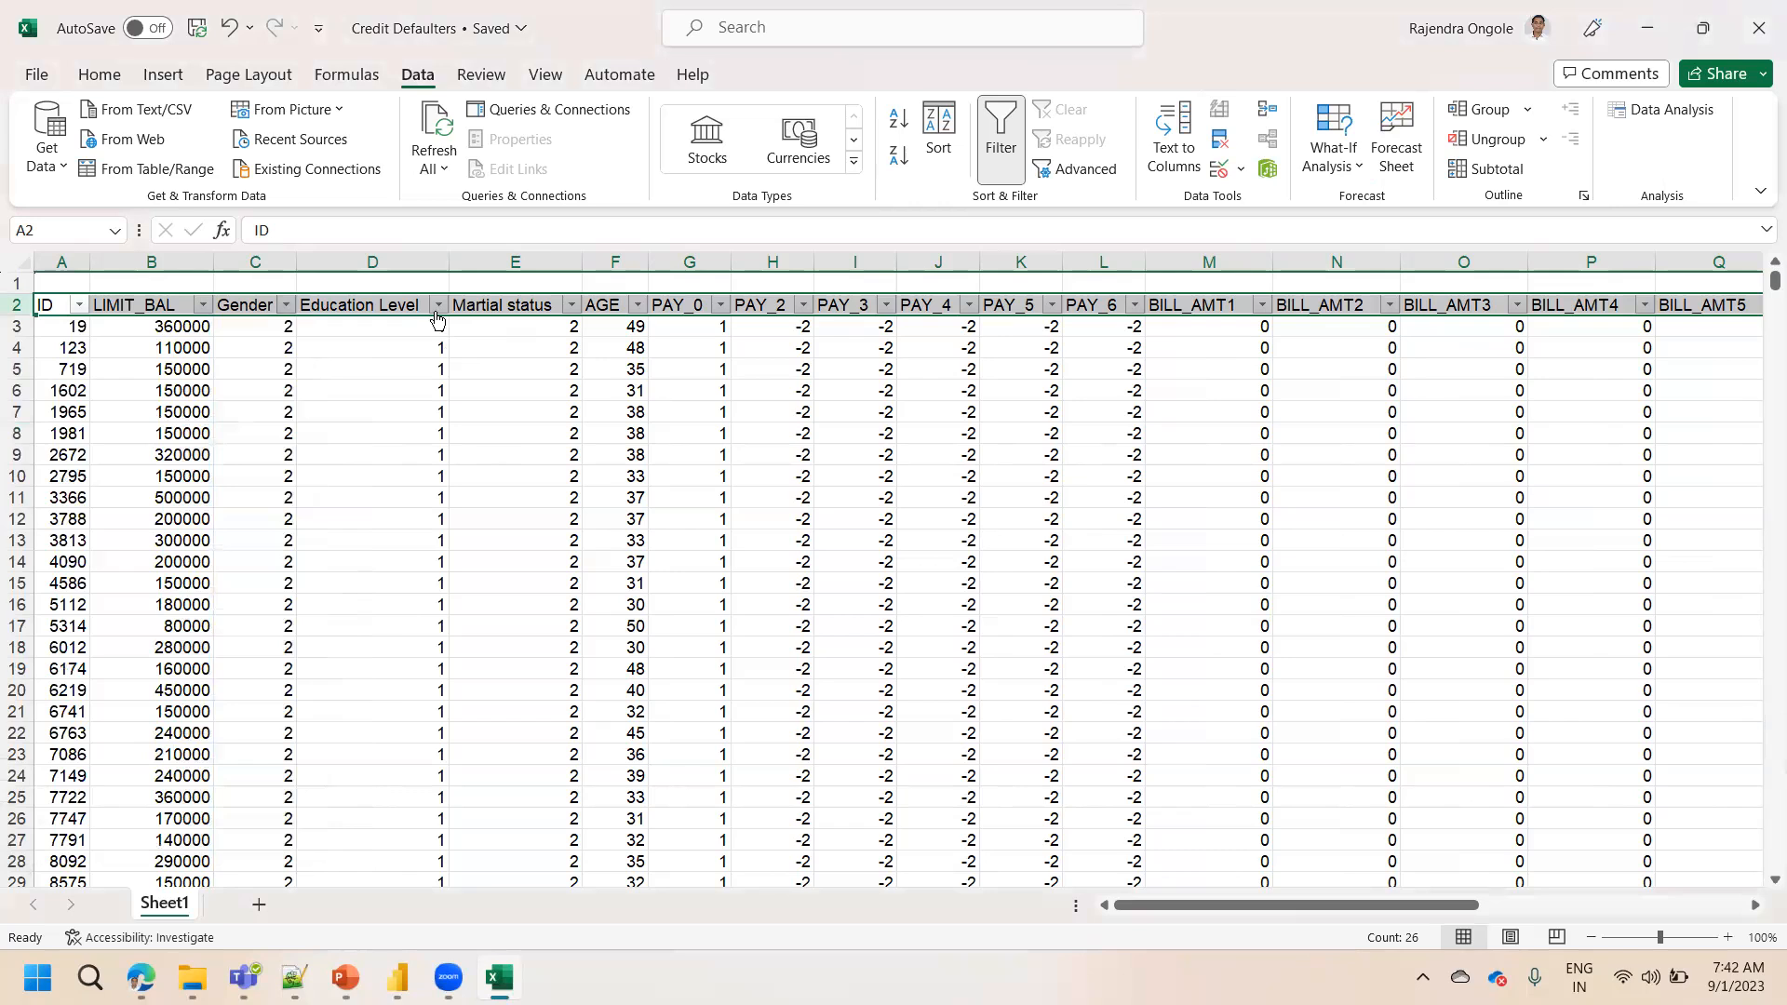
Inspect the filter value lists of the Education Level and Martial status columns
click(401, 303)
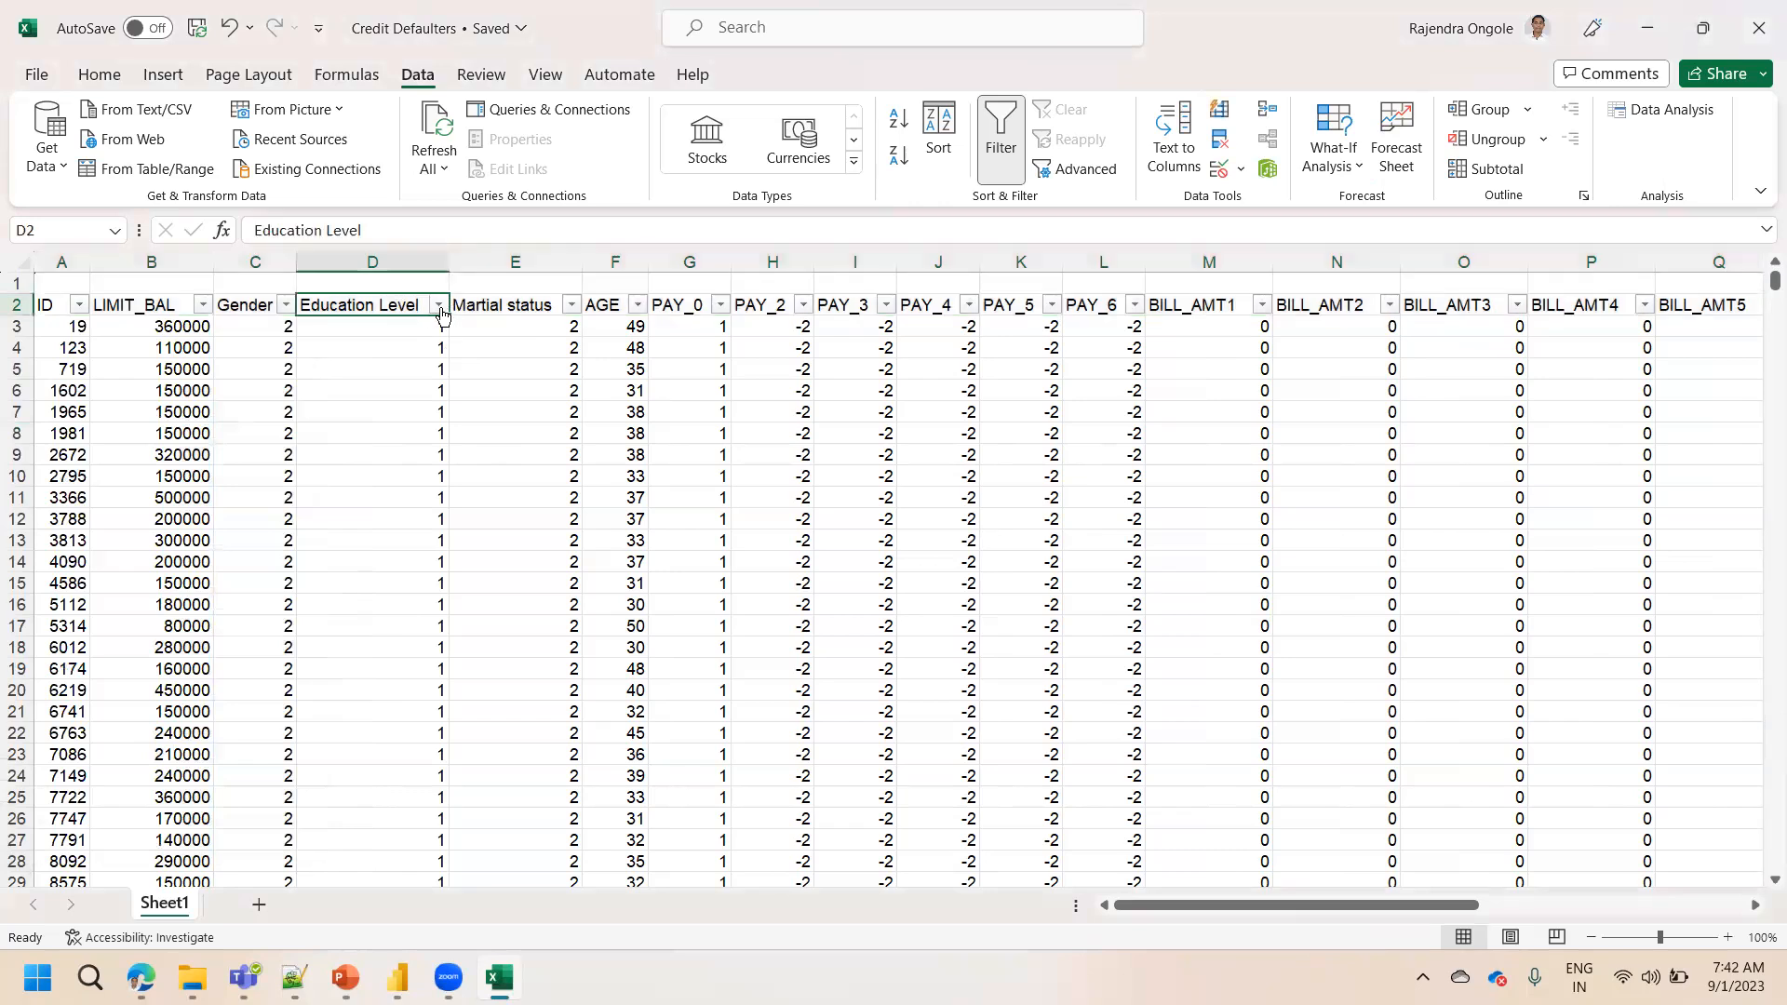
click(439, 307)
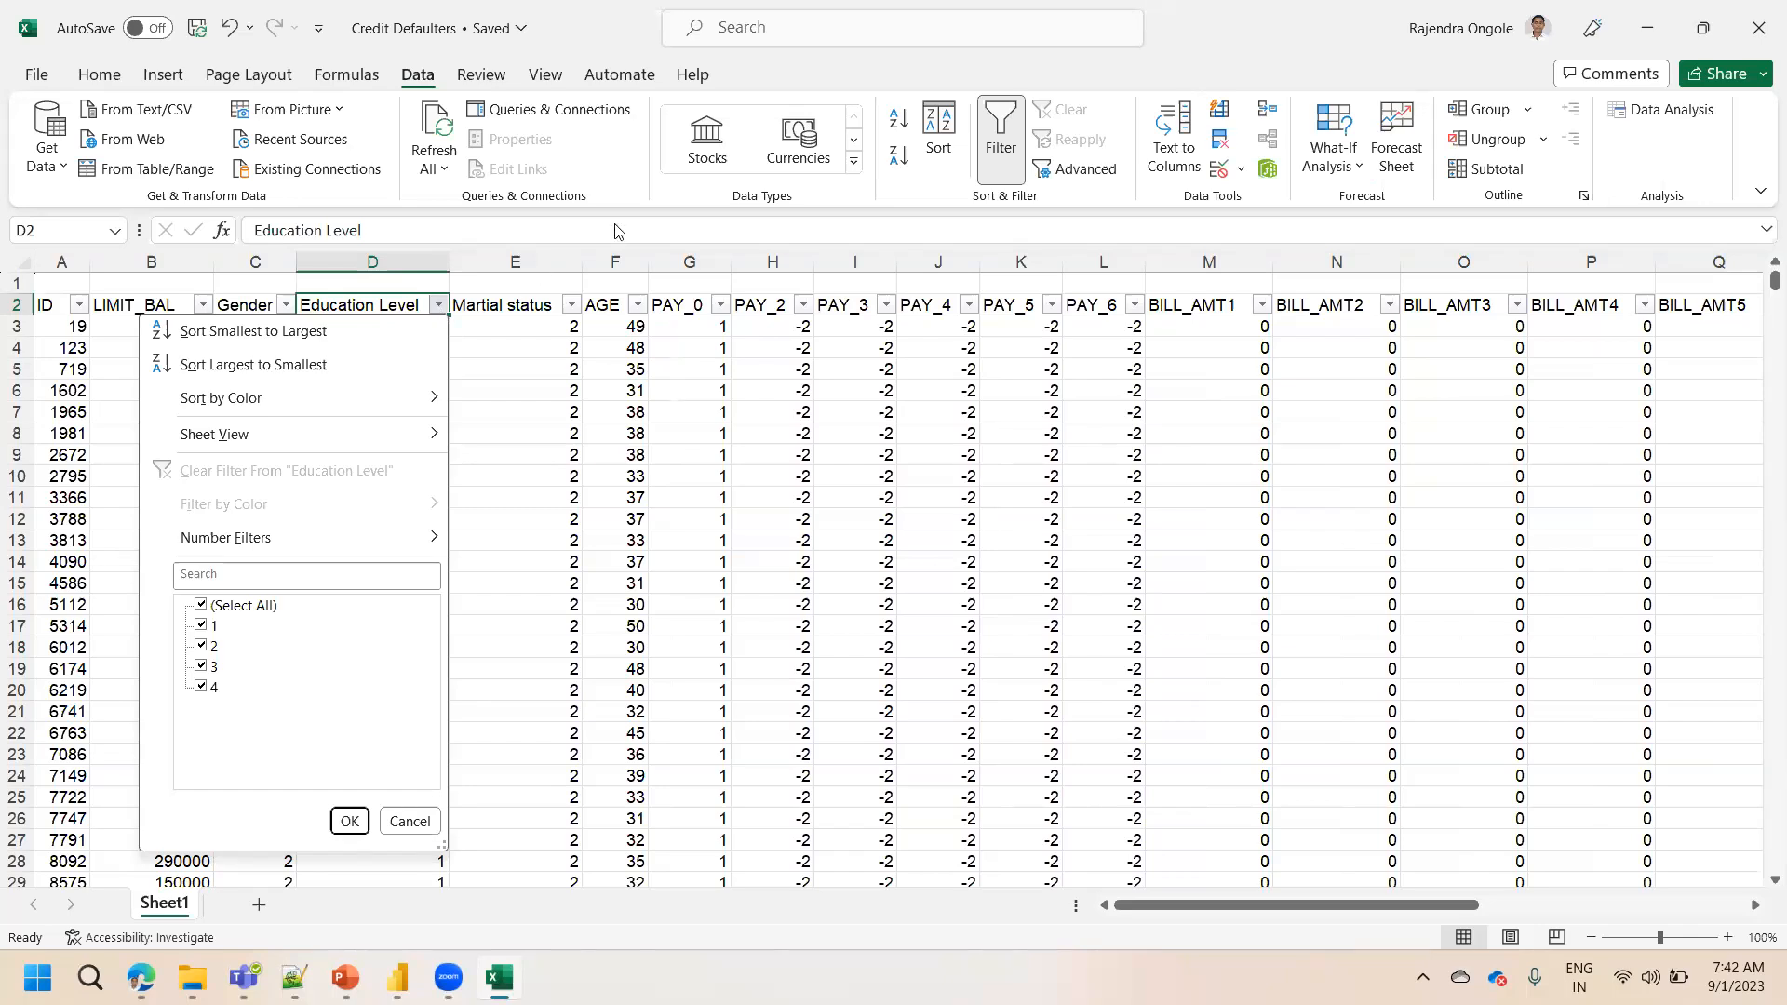
click(543, 306)
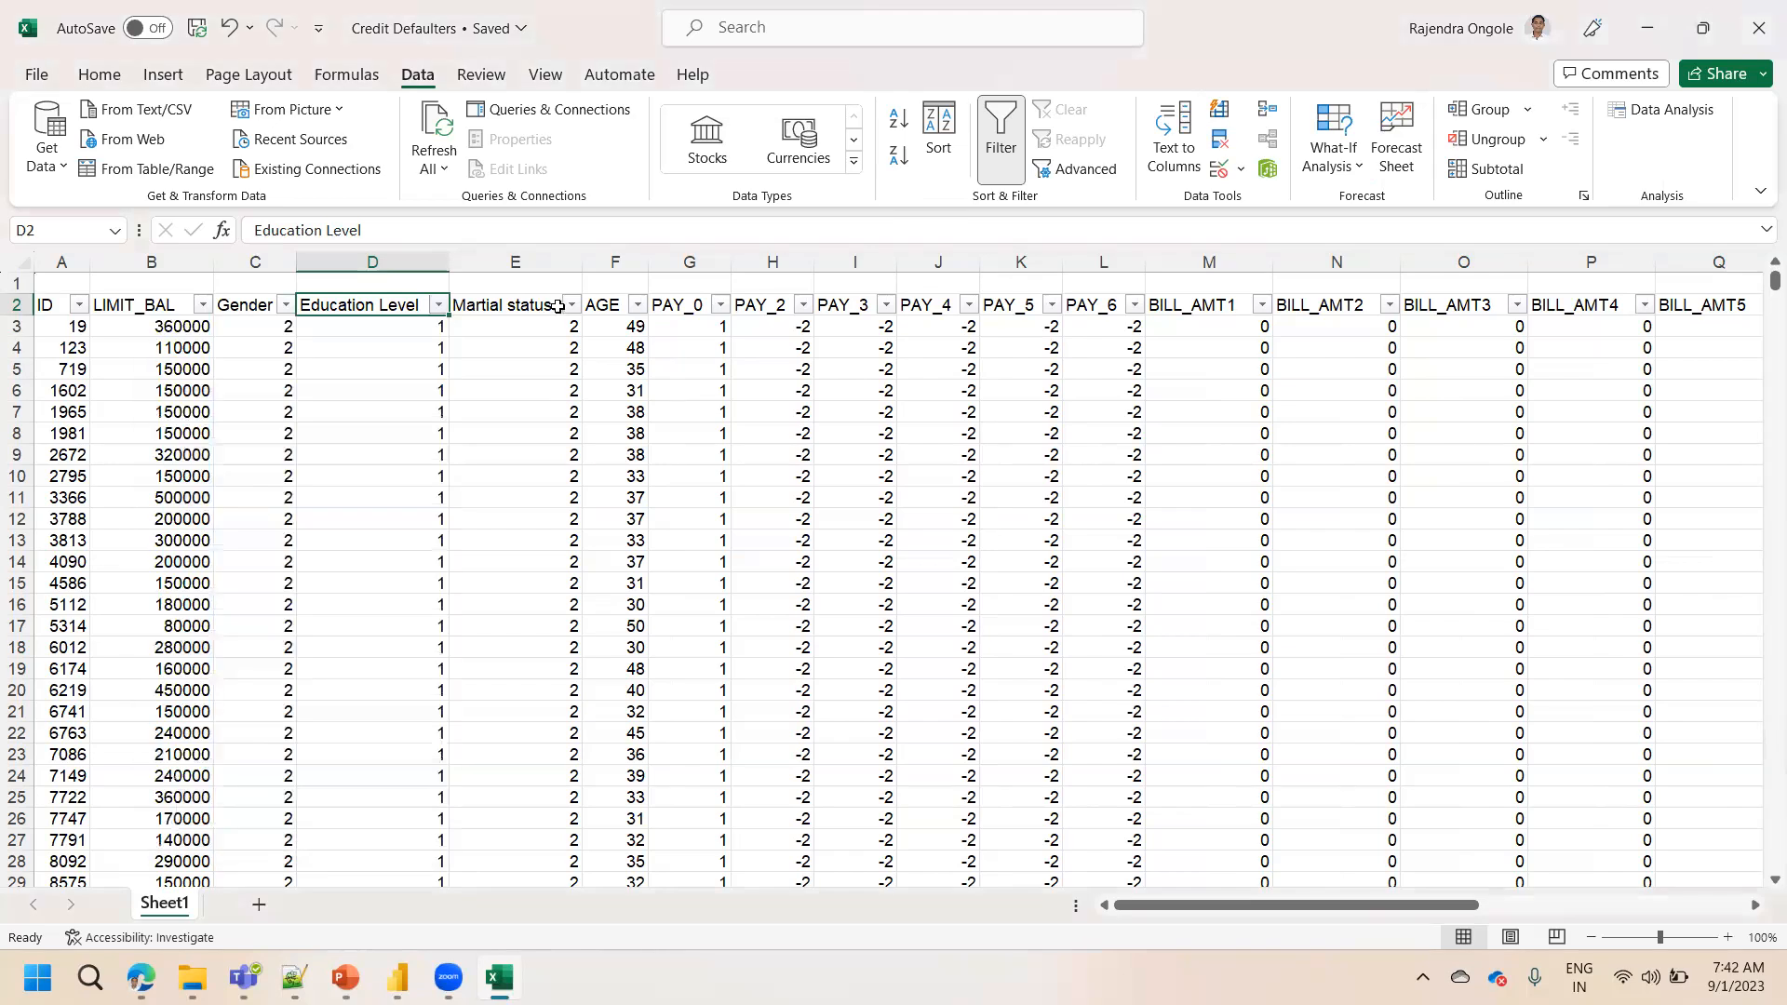
click(571, 307)
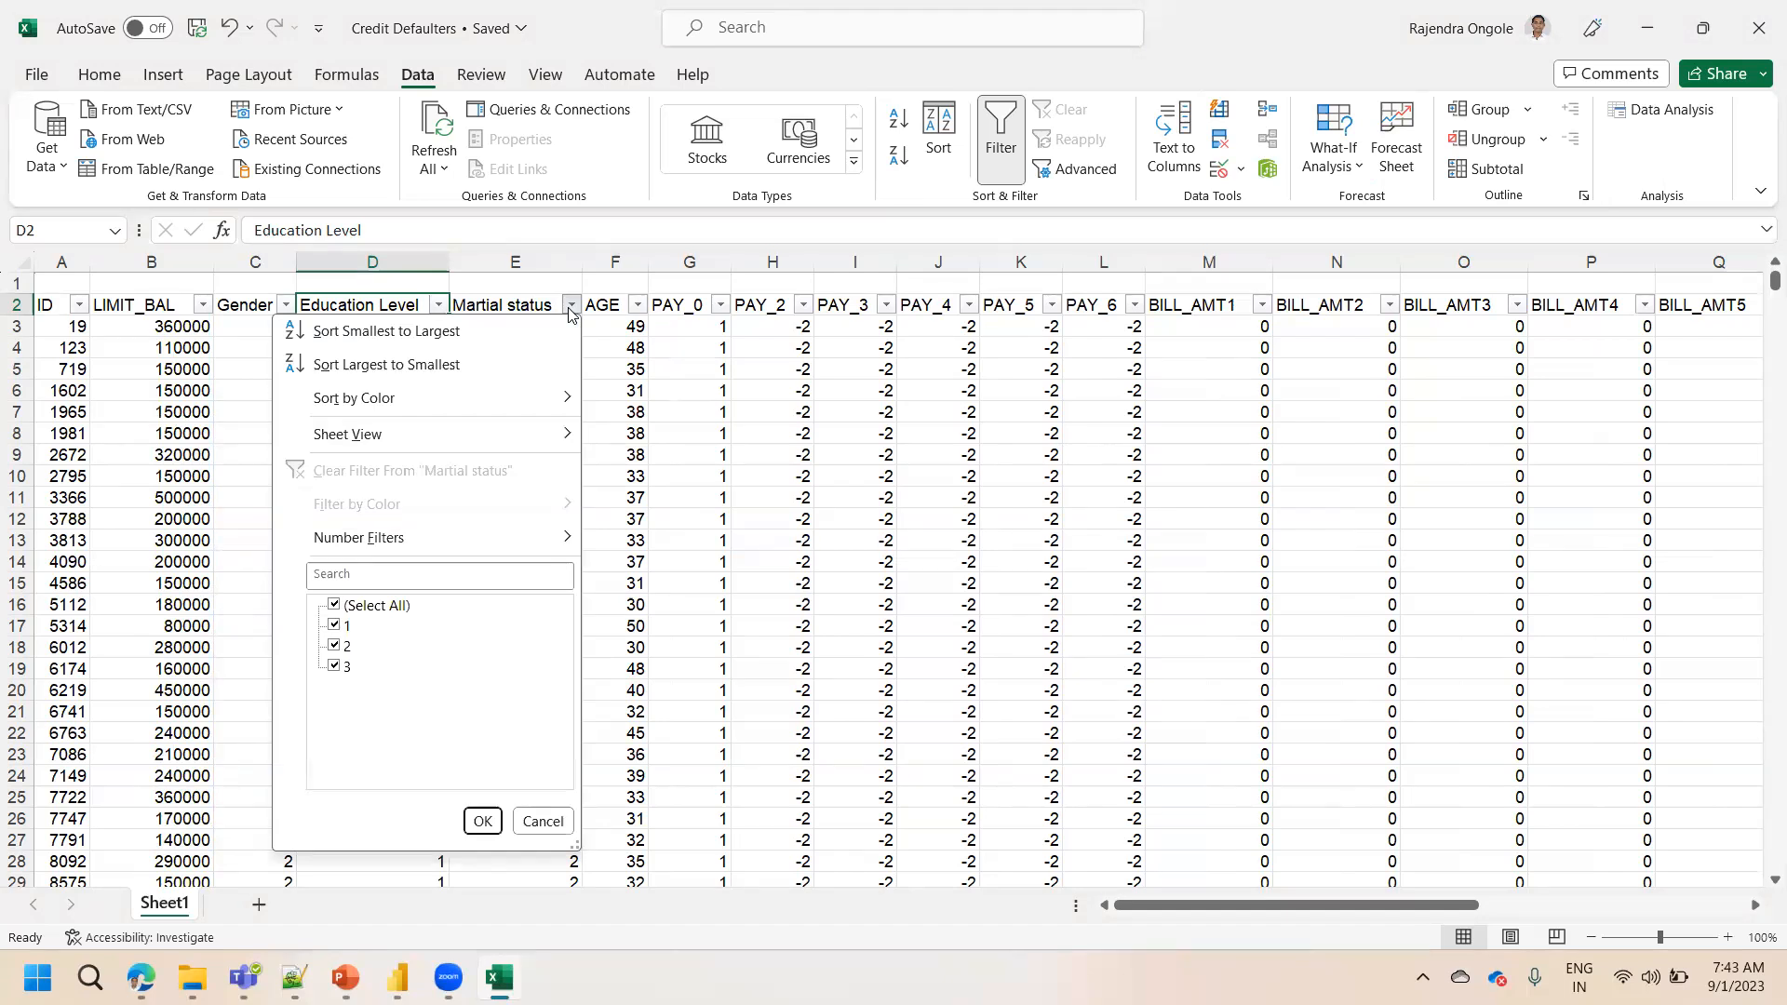
click(632, 350)
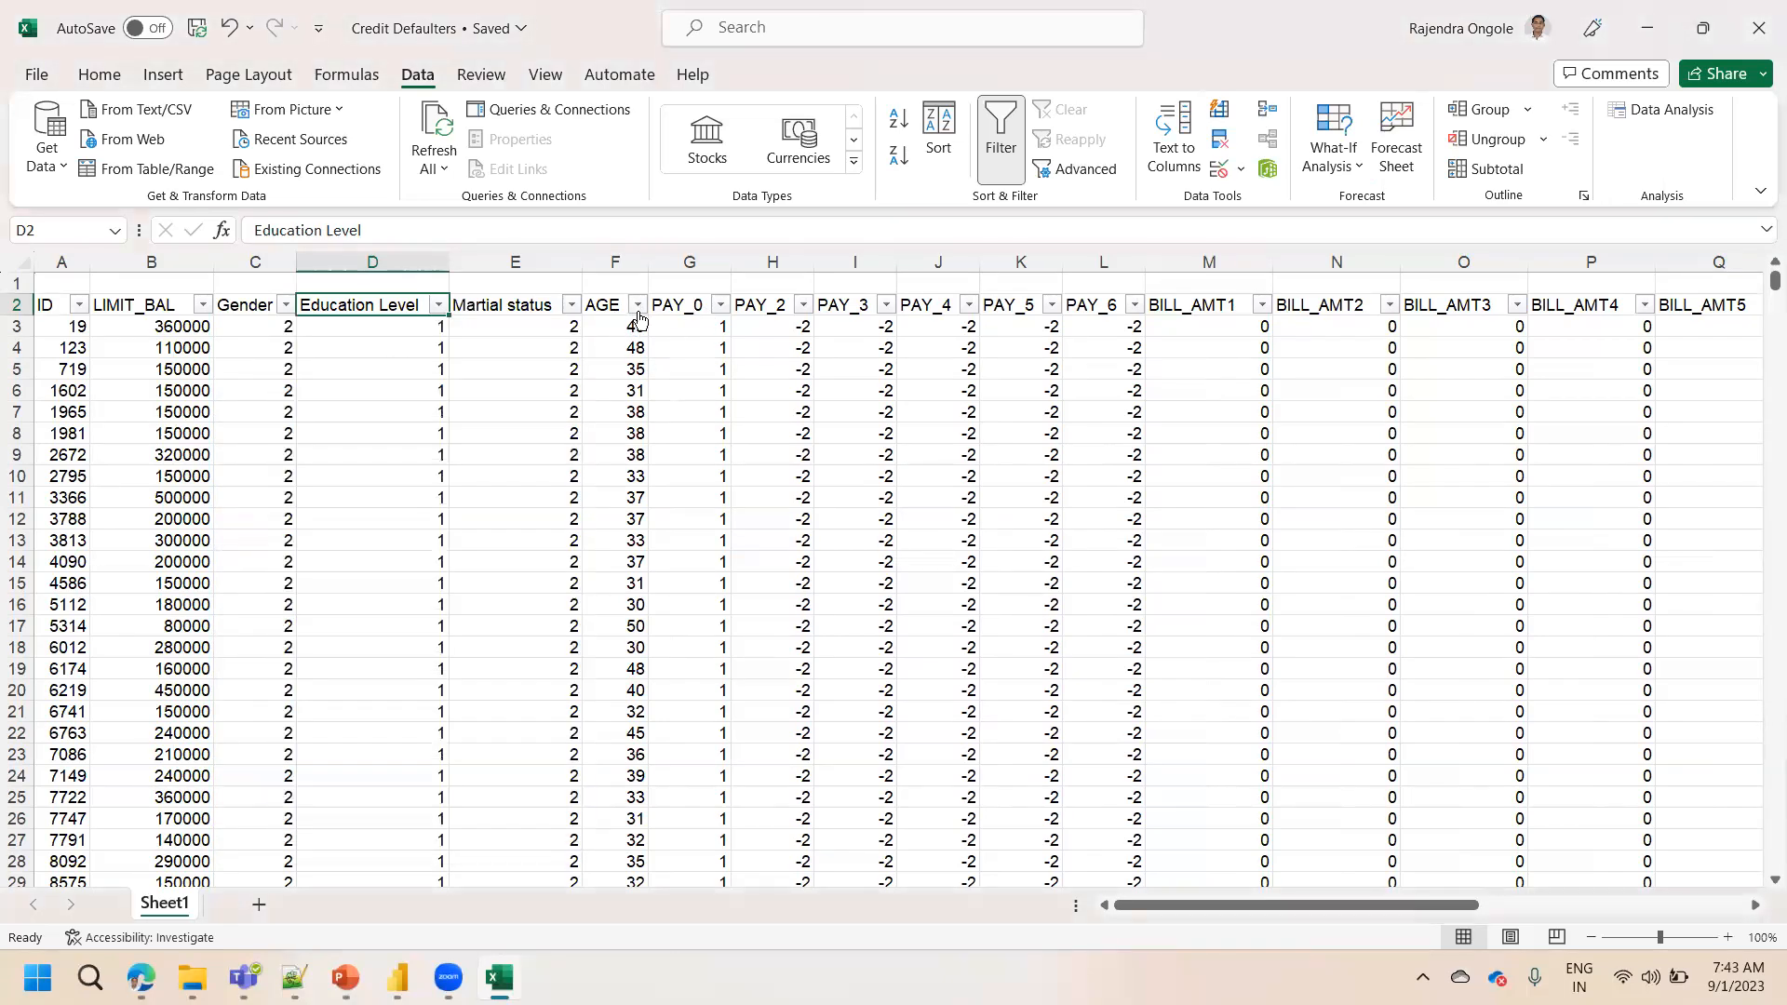
Sort the data by AGE from largest to smallest
click(638, 311)
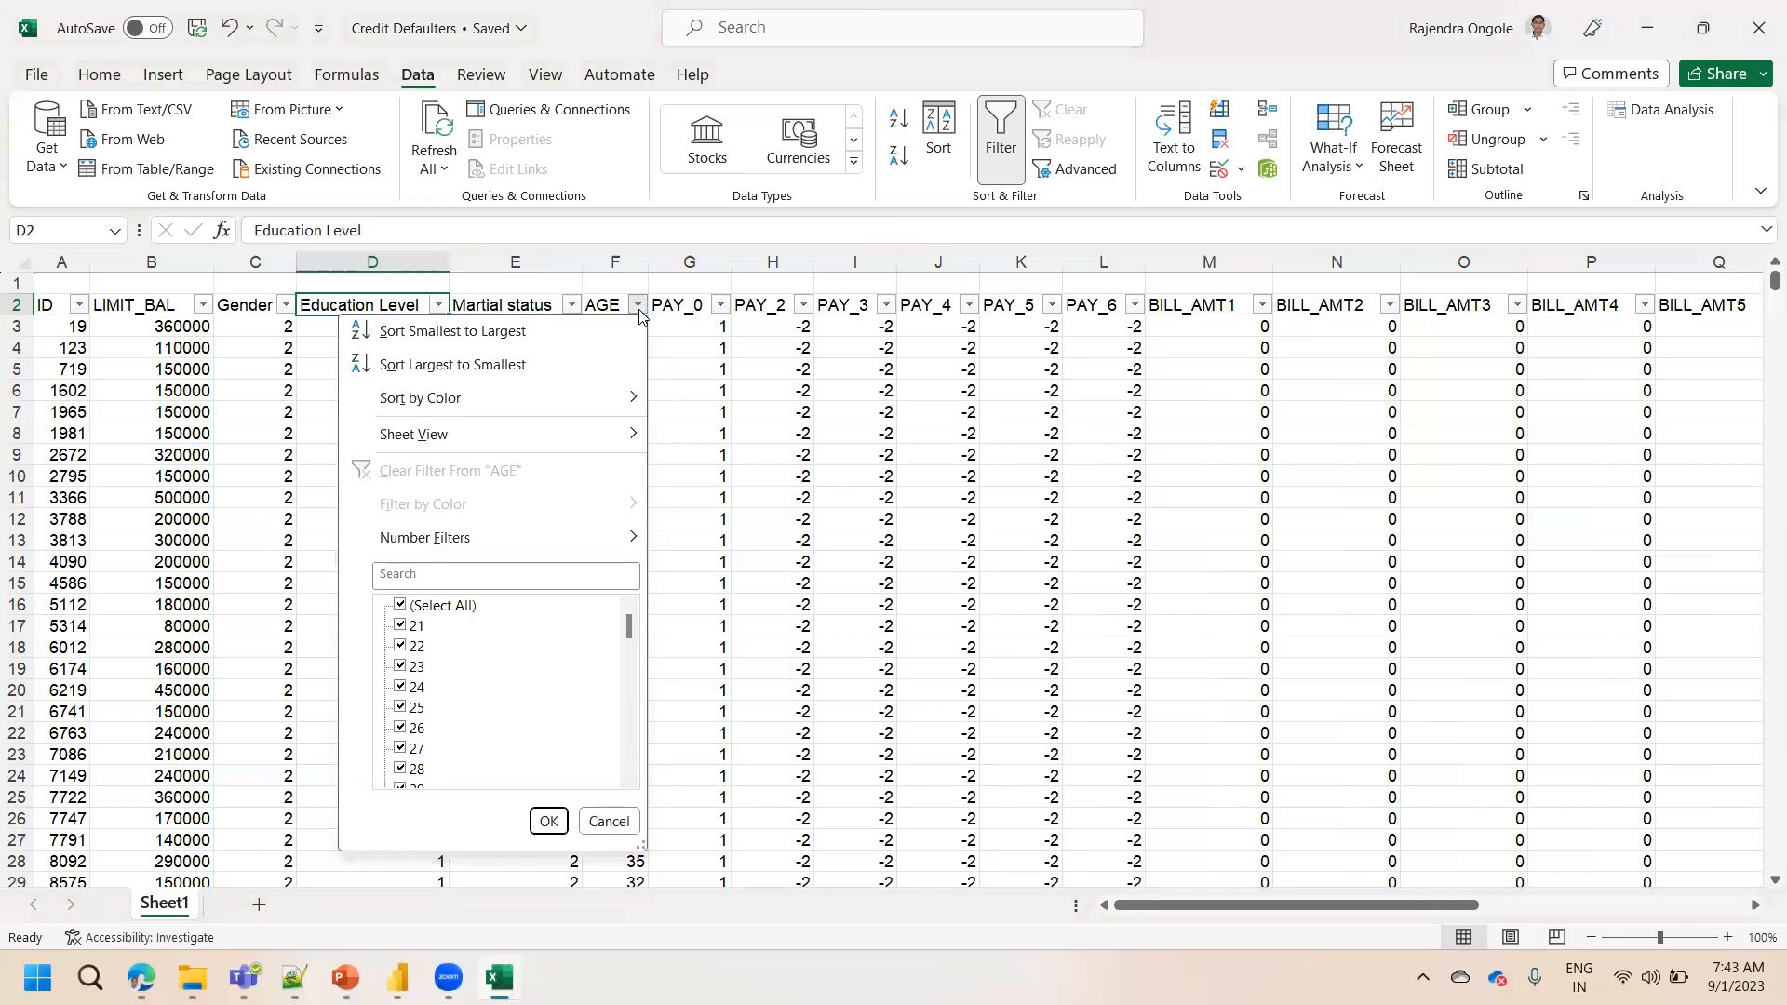
click(502, 363)
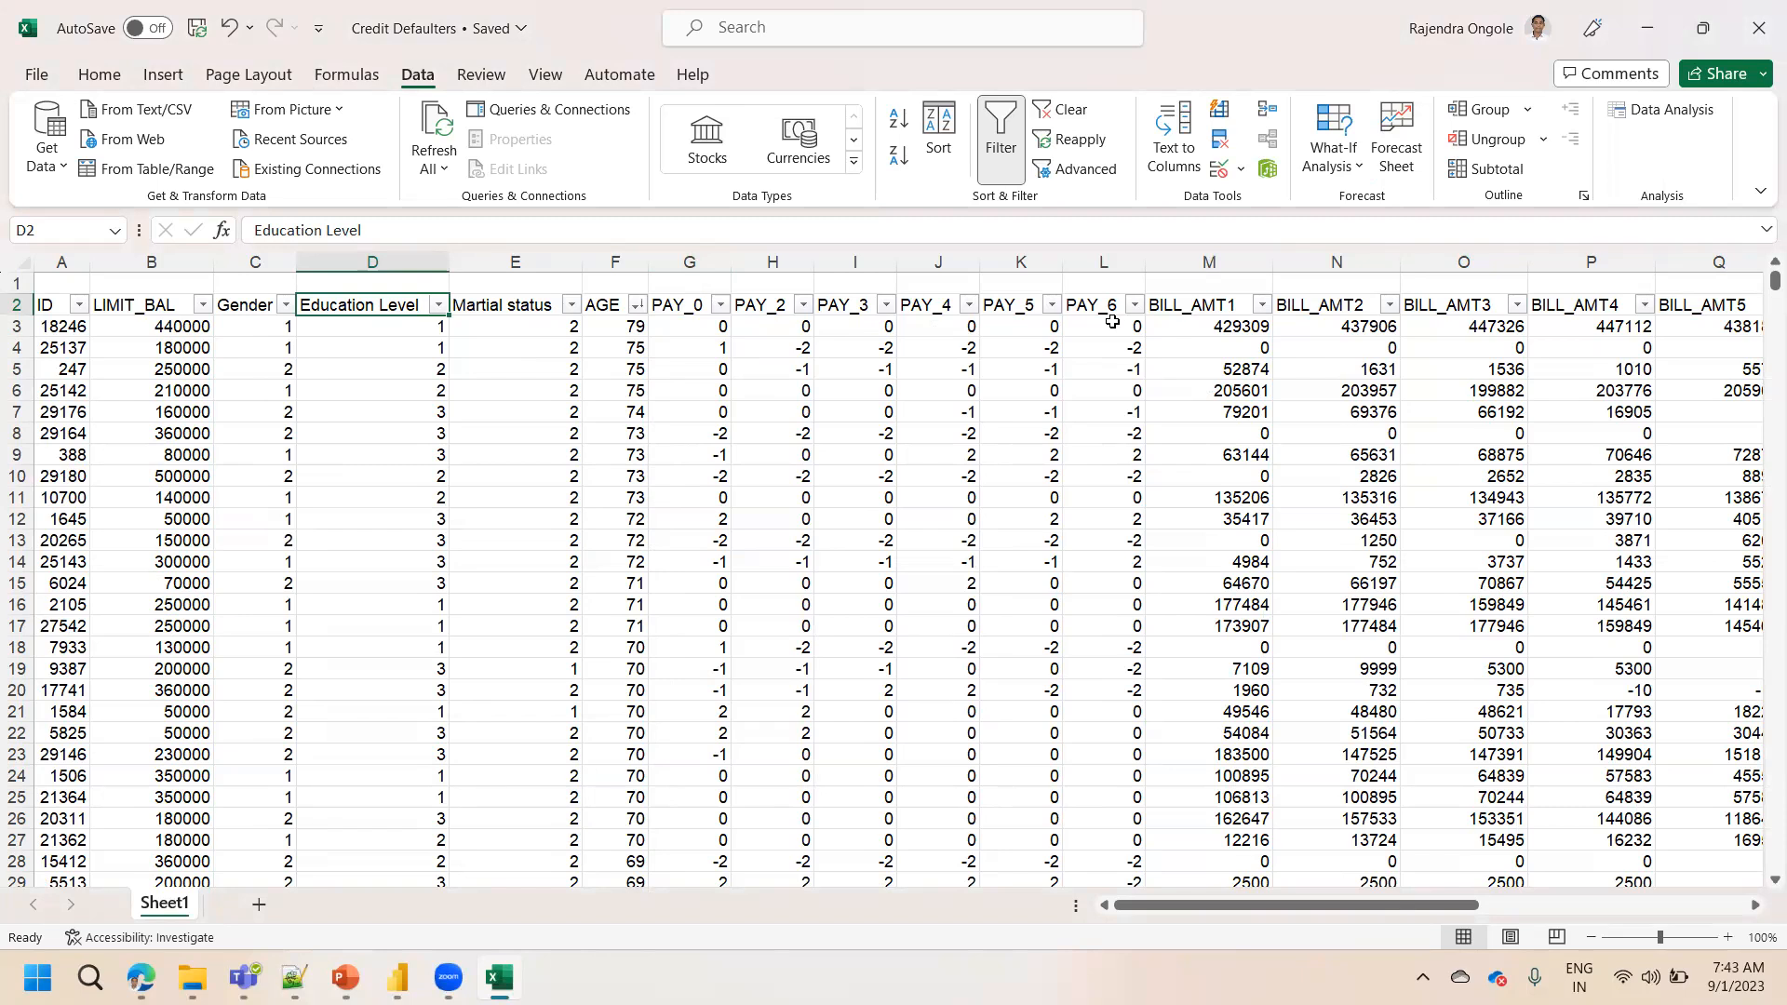
Scroll across to examine the default payment next month and State columns
drag(1281, 915, 1544, 893)
drag(1544, 433, 1530, 312)
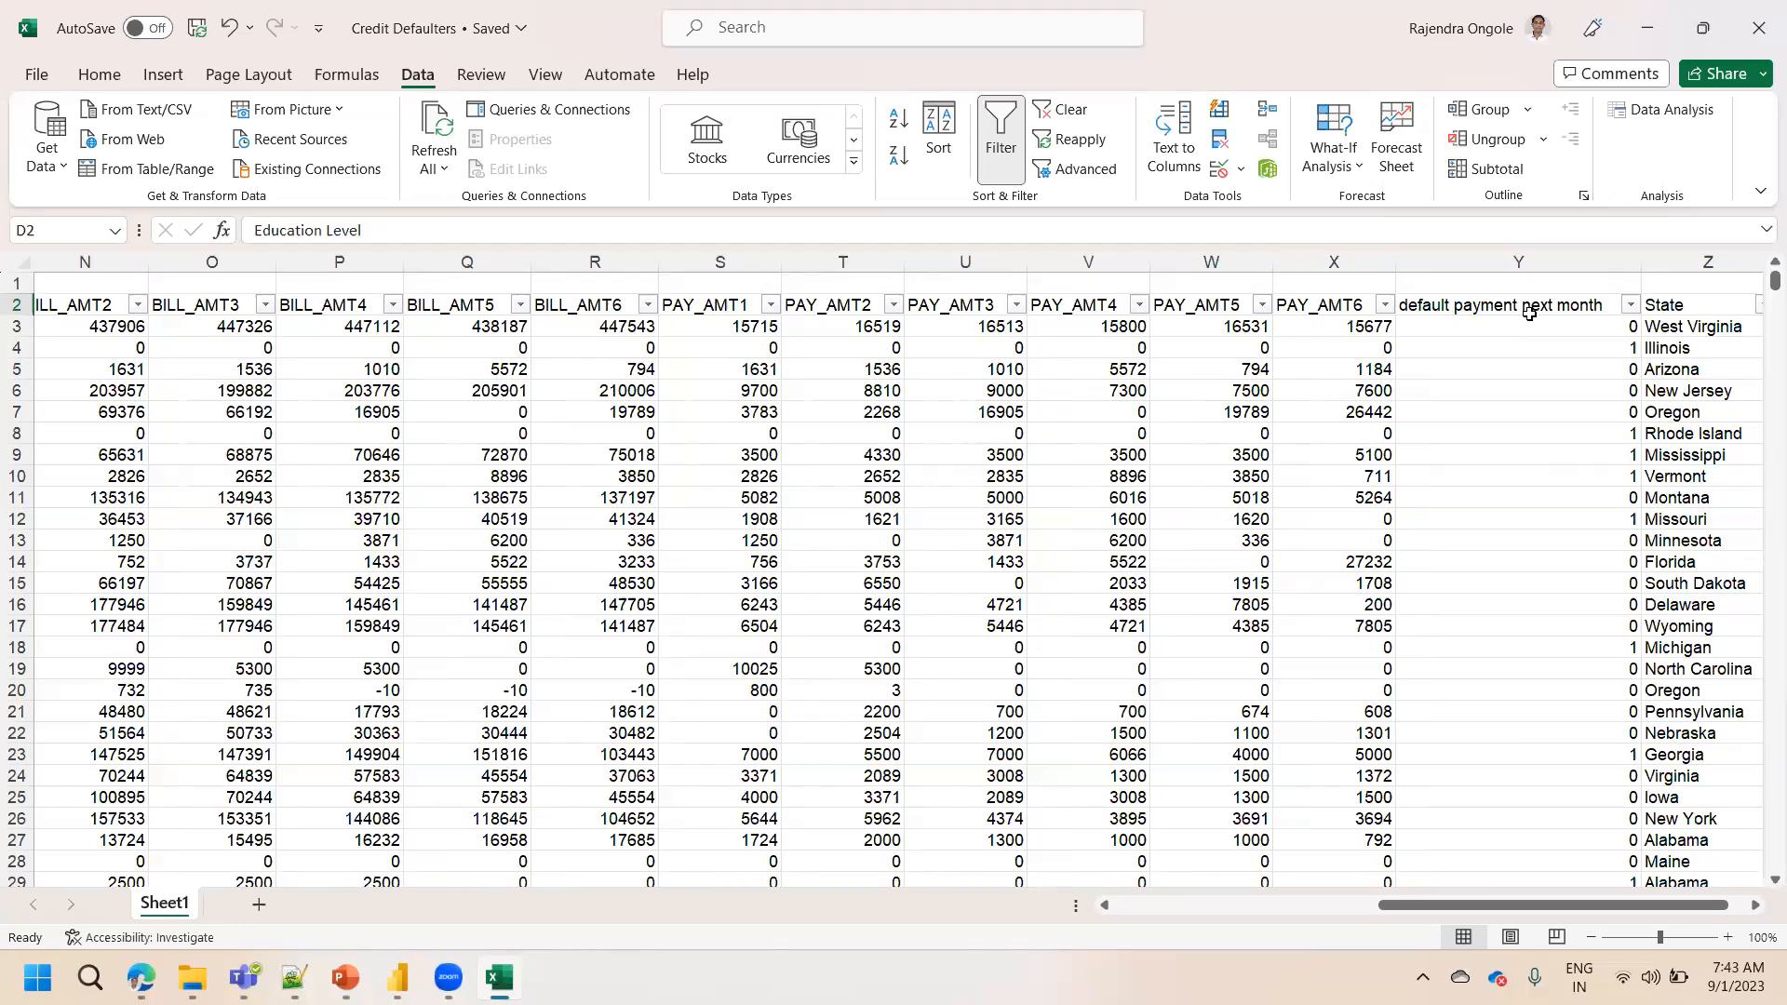
click(1683, 261)
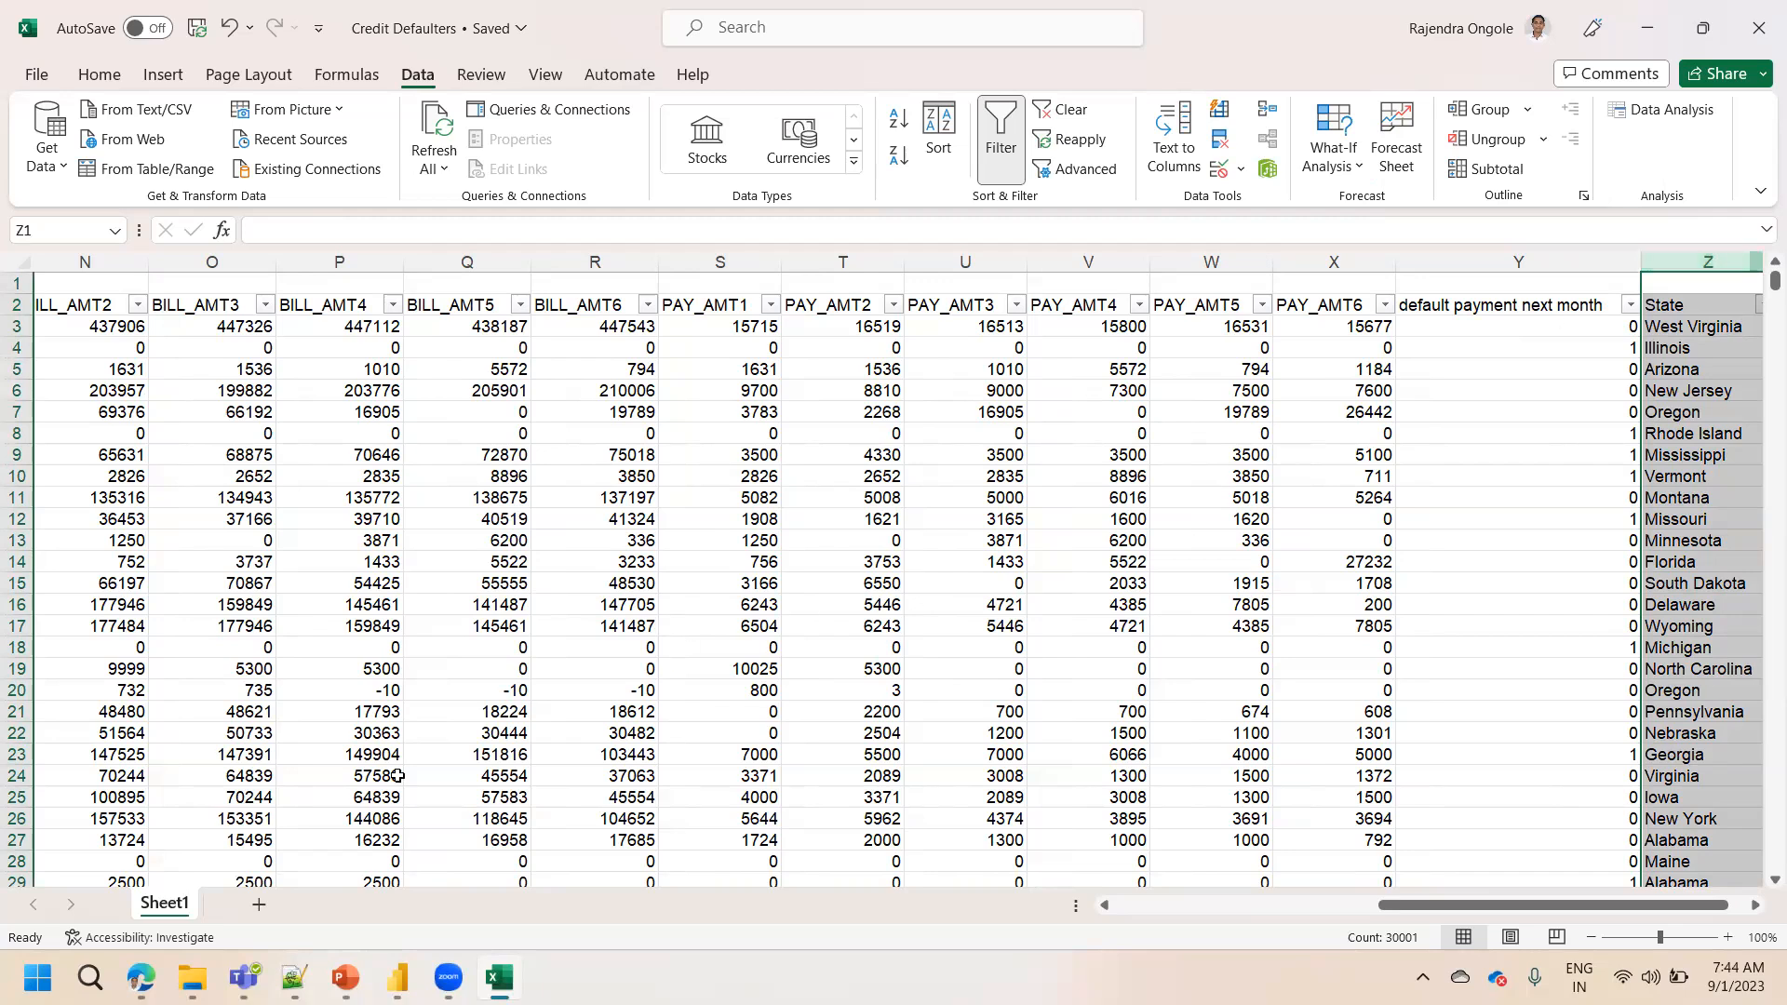
Switch to the browser and review the Credit_Card_Defaults.pdf dashboard report
click(141, 977)
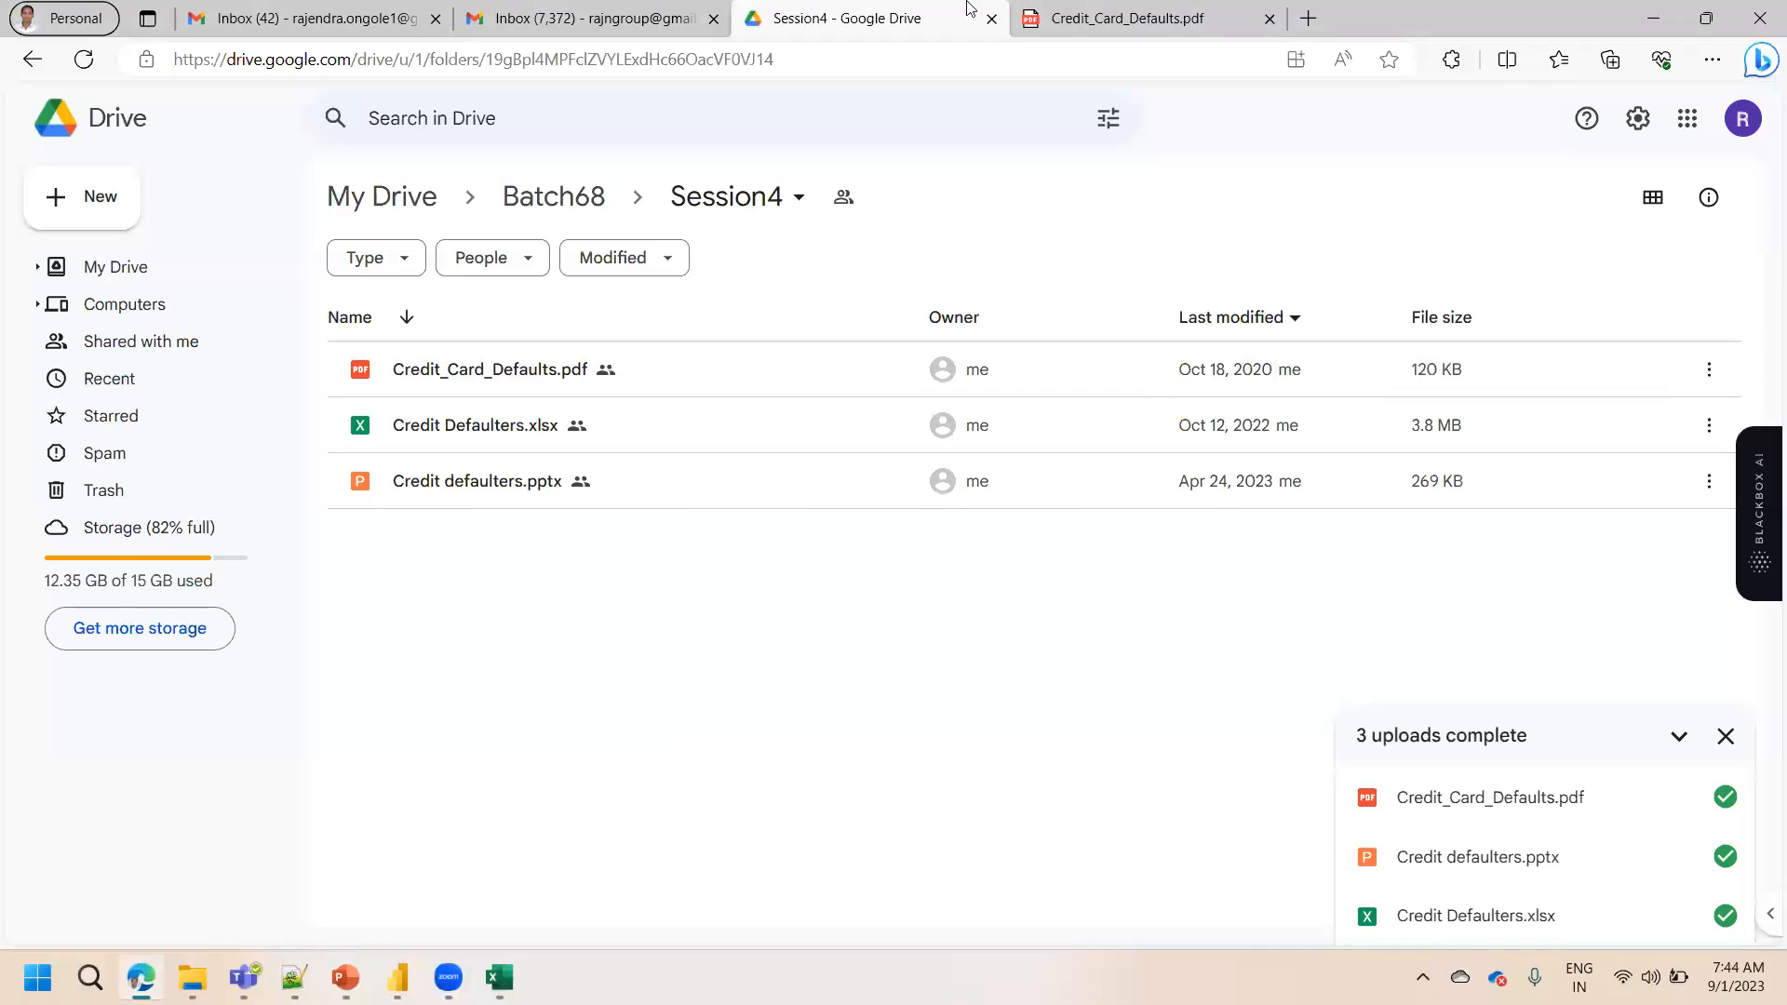
click(1139, 12)
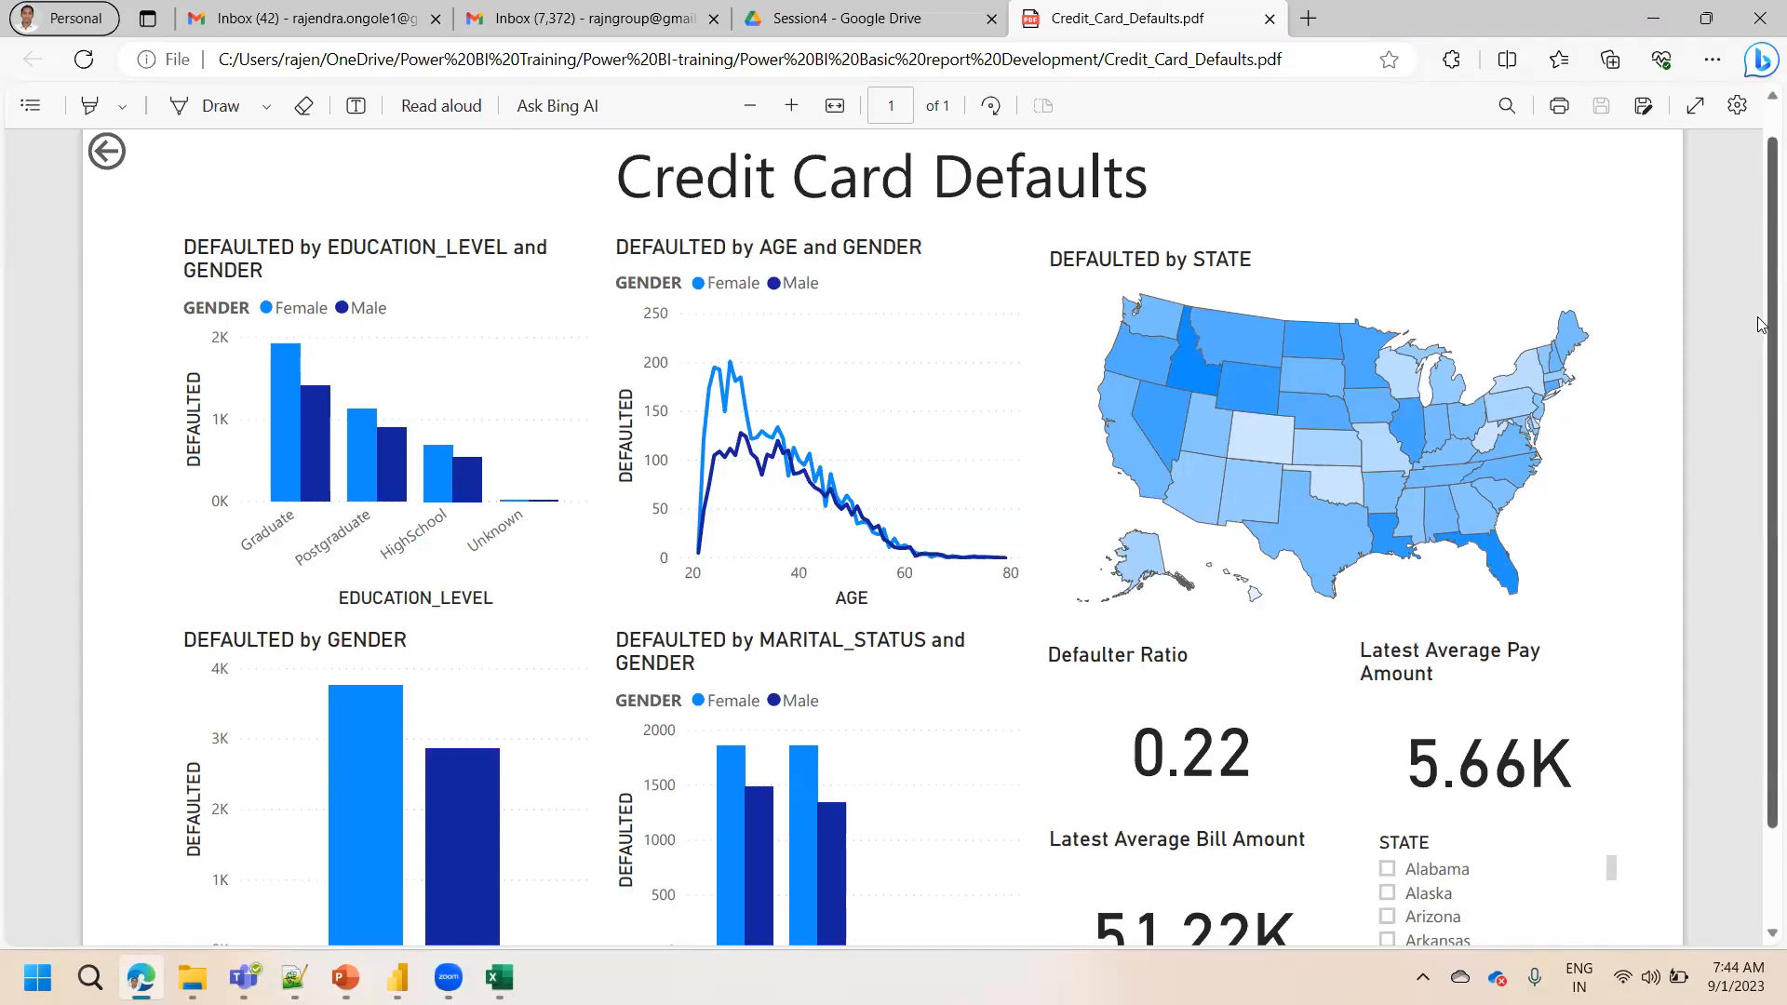
drag(1762, 324, 1761, 405)
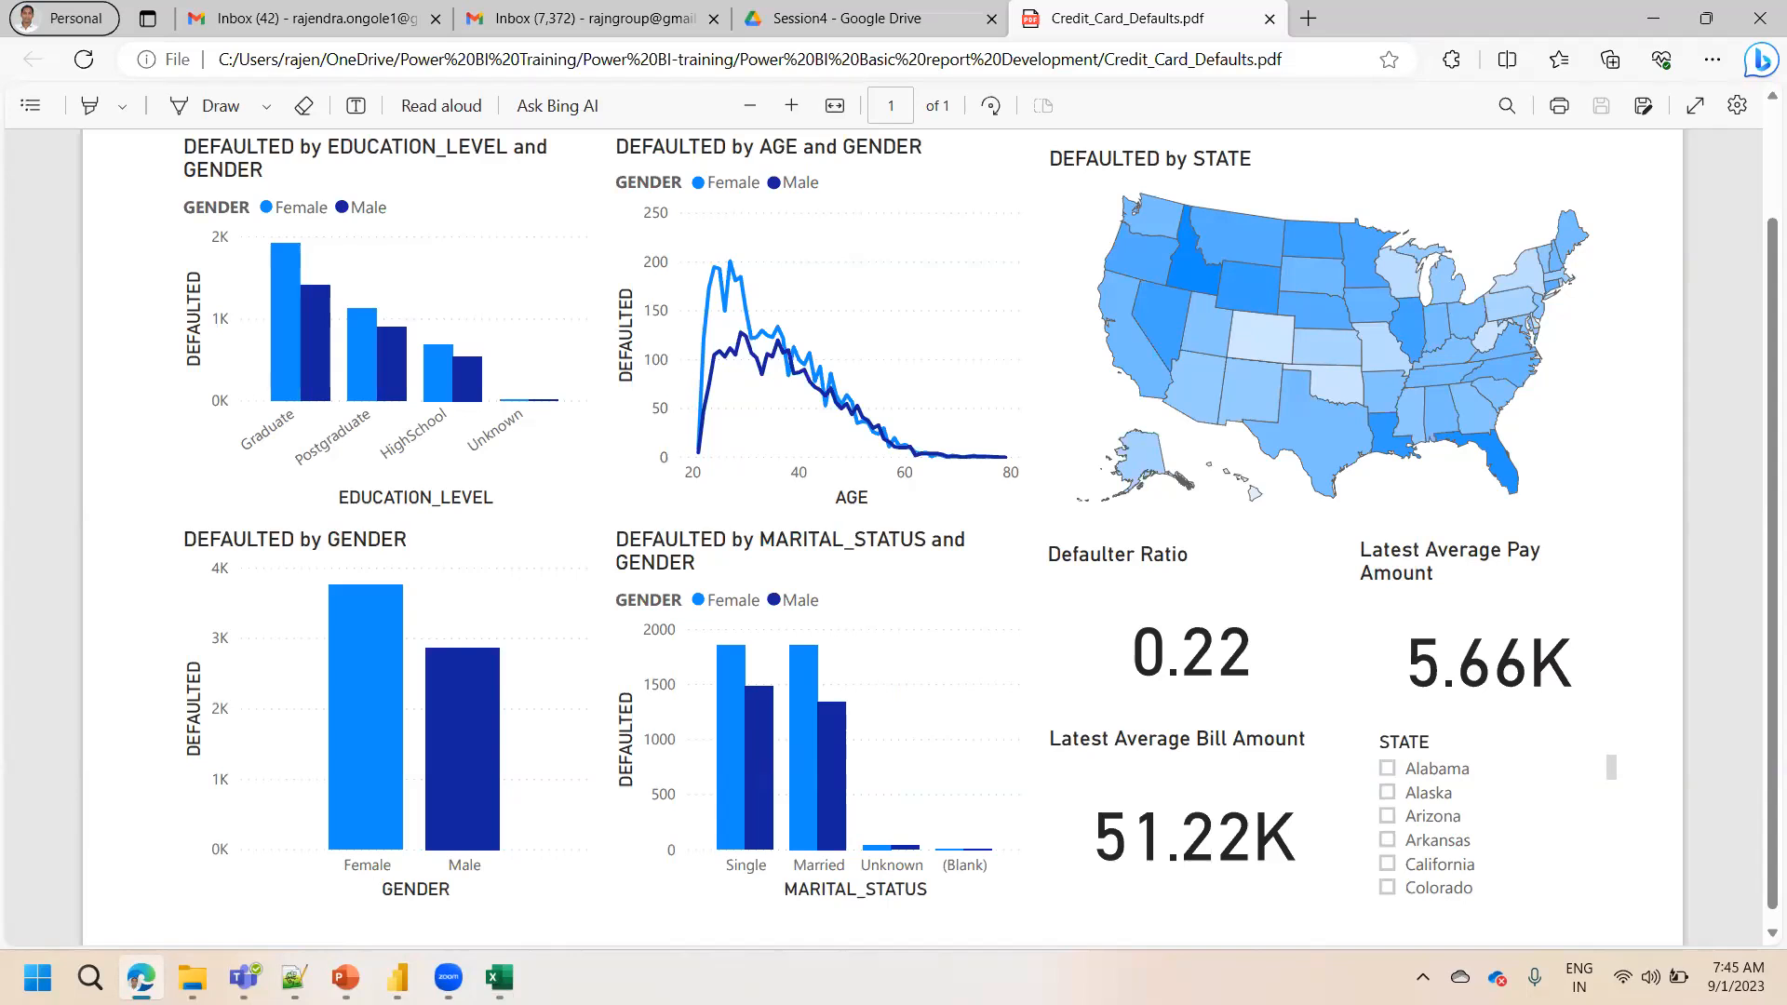
Close the Credit_Card_Defaults.pdf browser tab
mouse_move(142, 979)
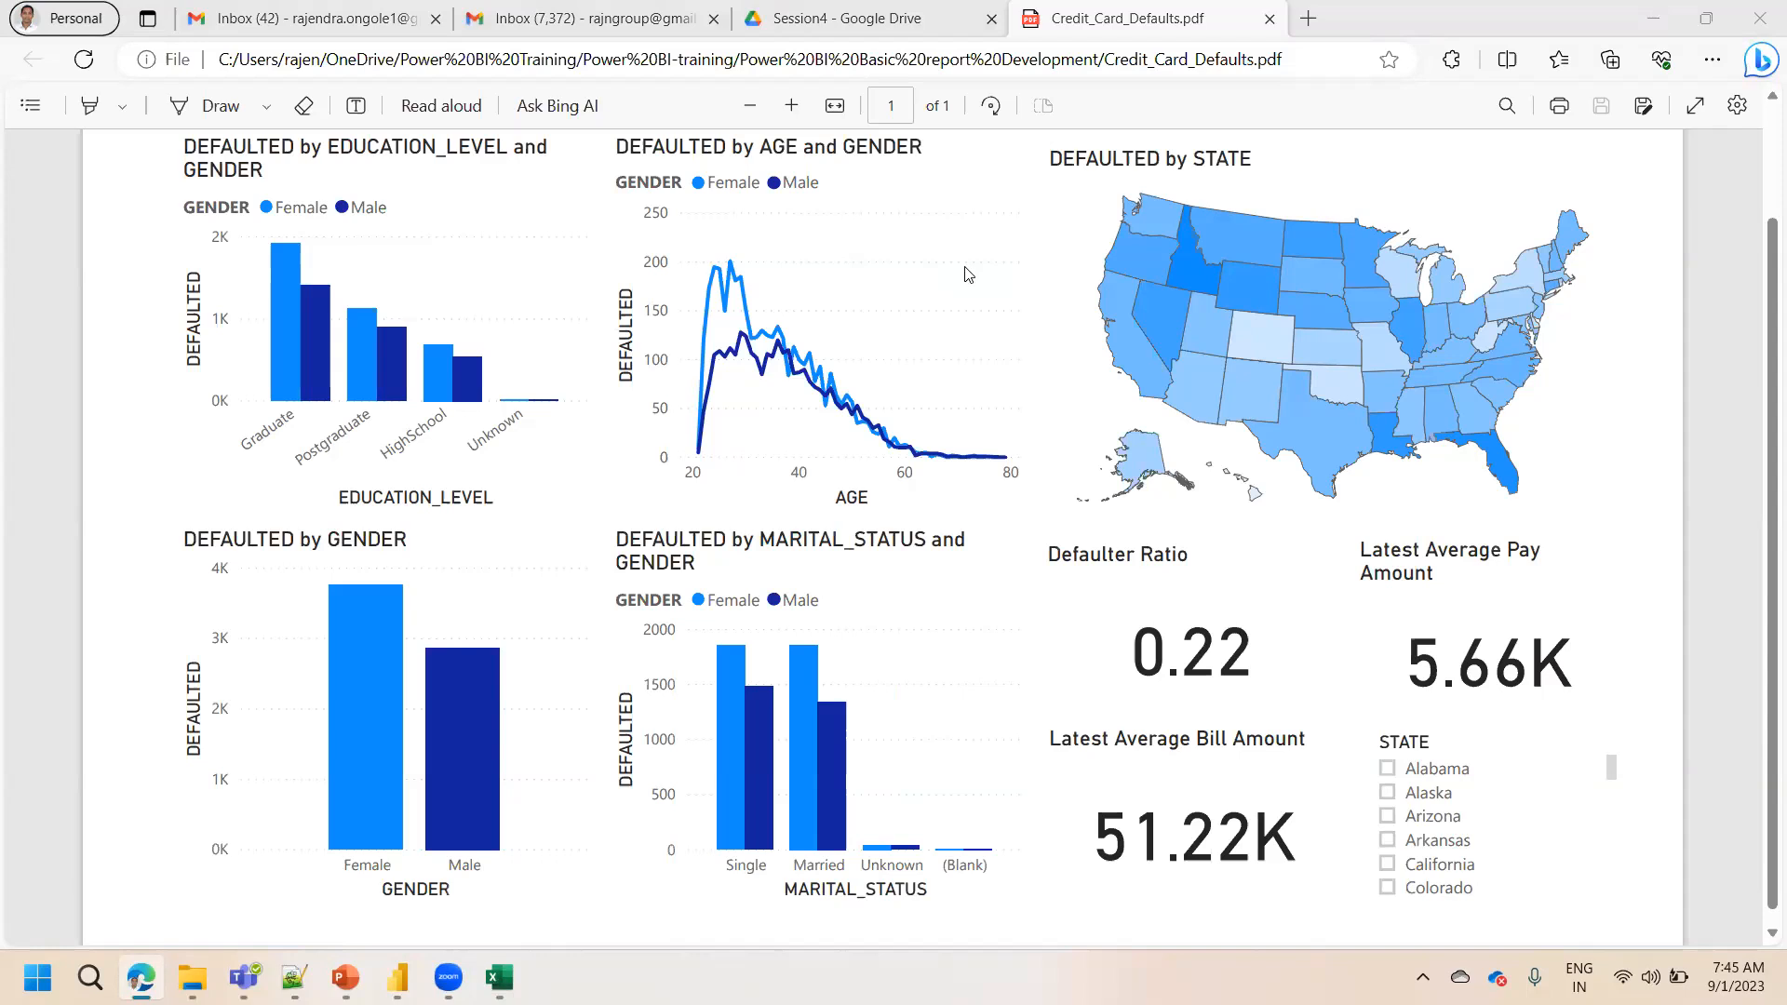
click(585, 8)
click(1128, 13)
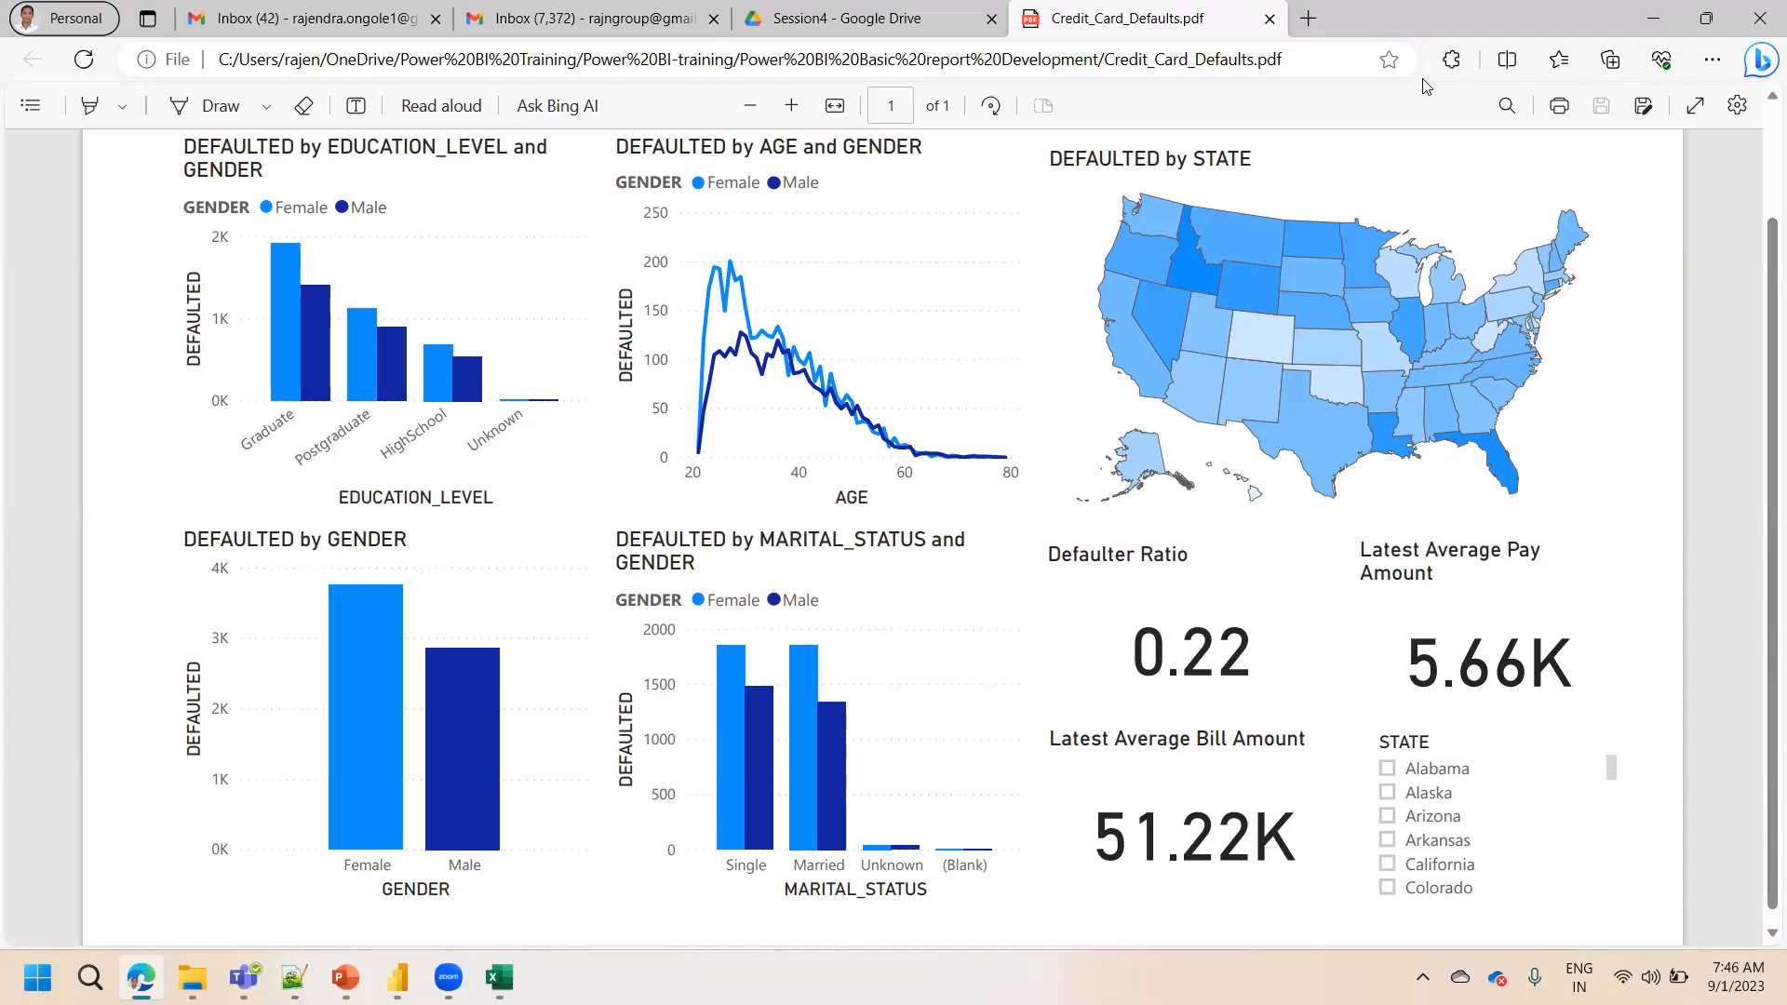
click(1271, 20)
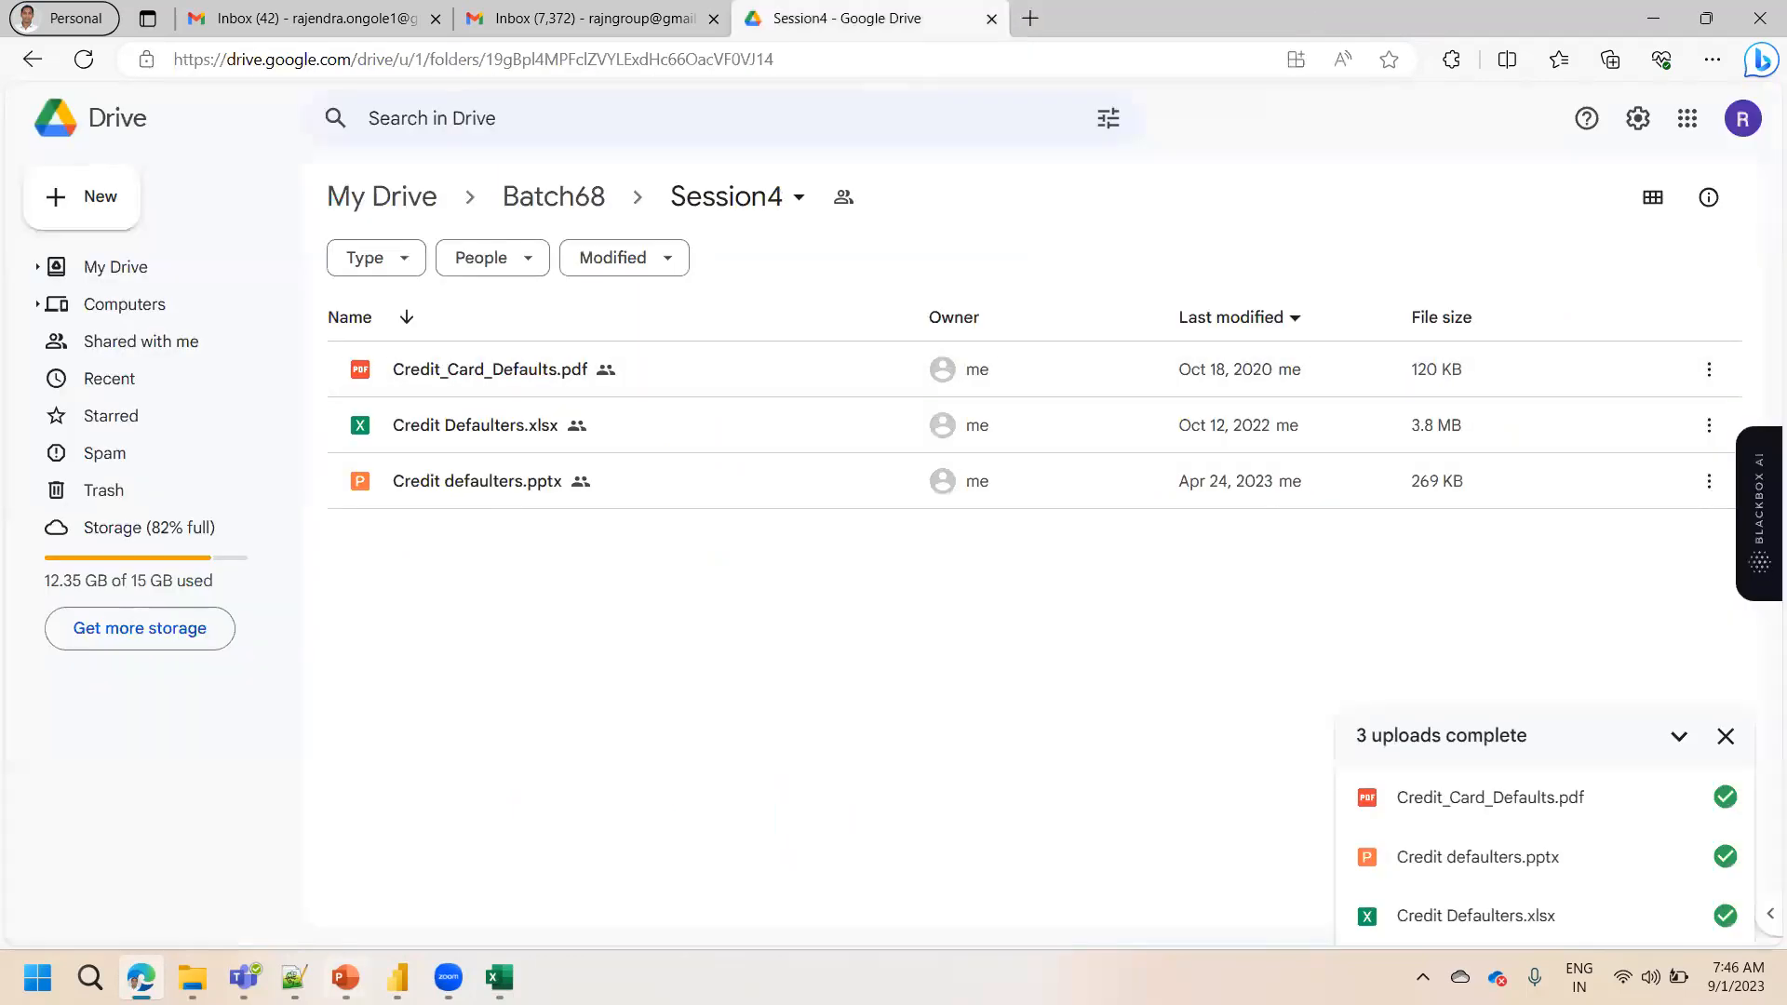
Open the Credit defaulters presentation from the report development folder
mouse_move(345, 978)
click(192, 978)
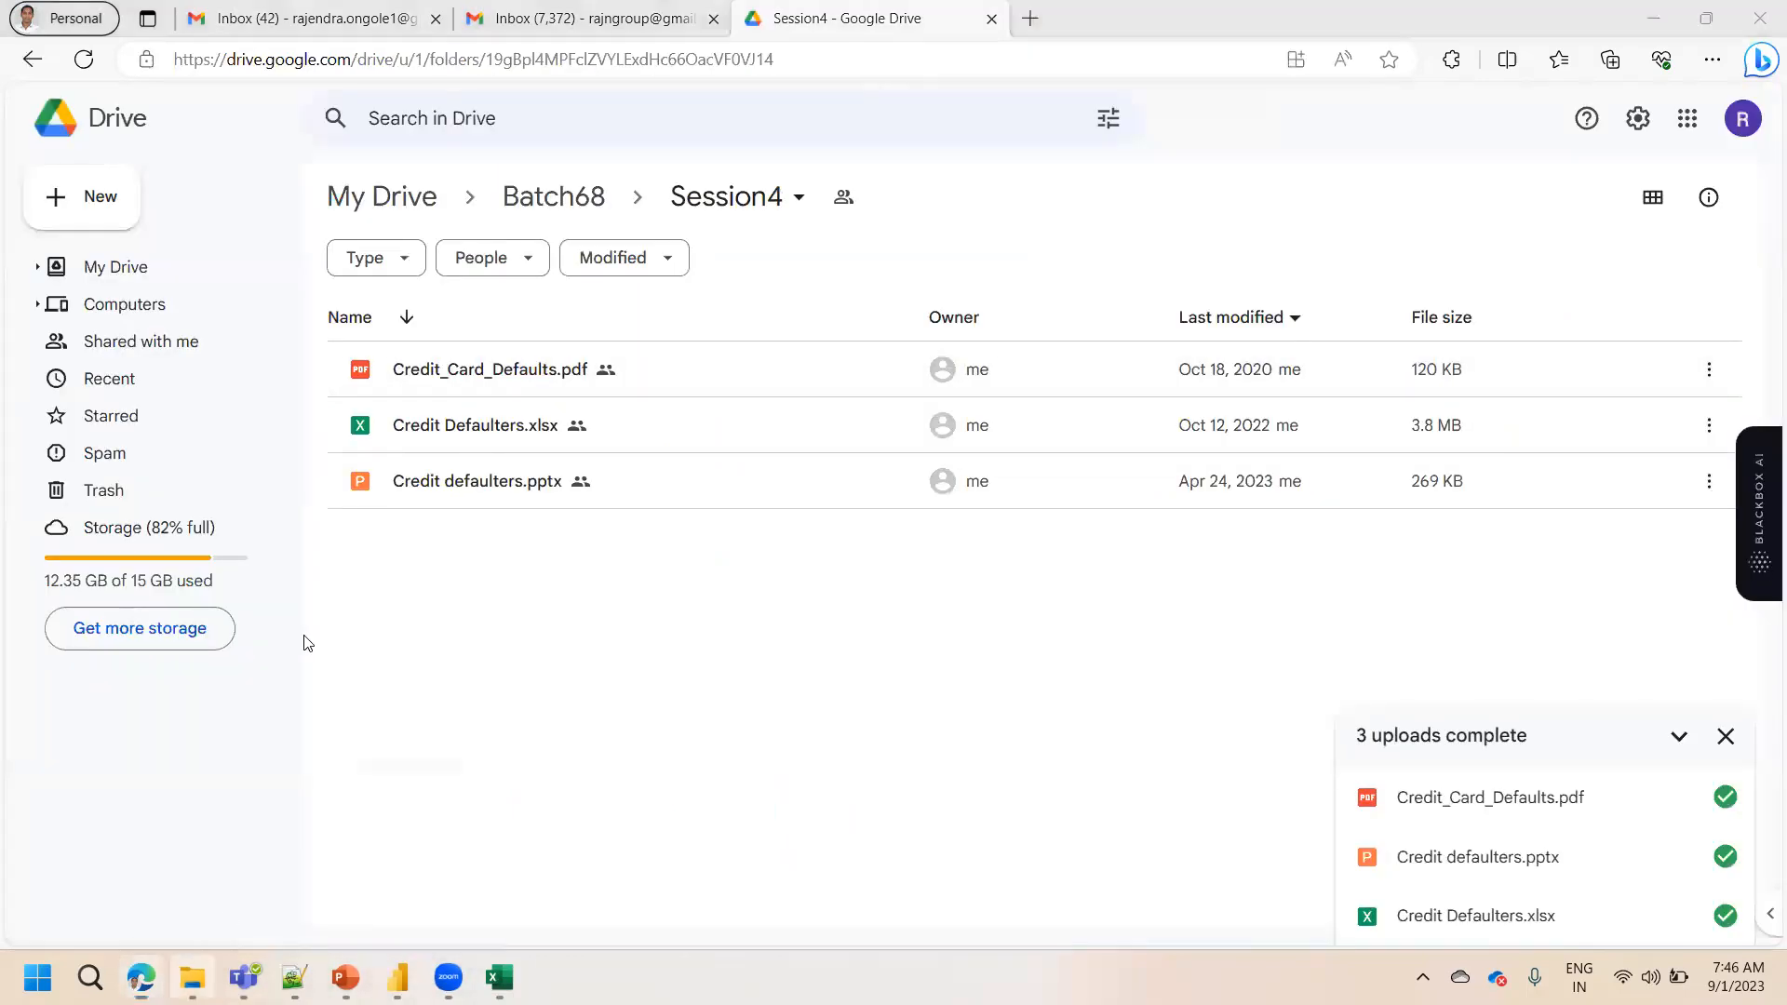
double_click(449, 233)
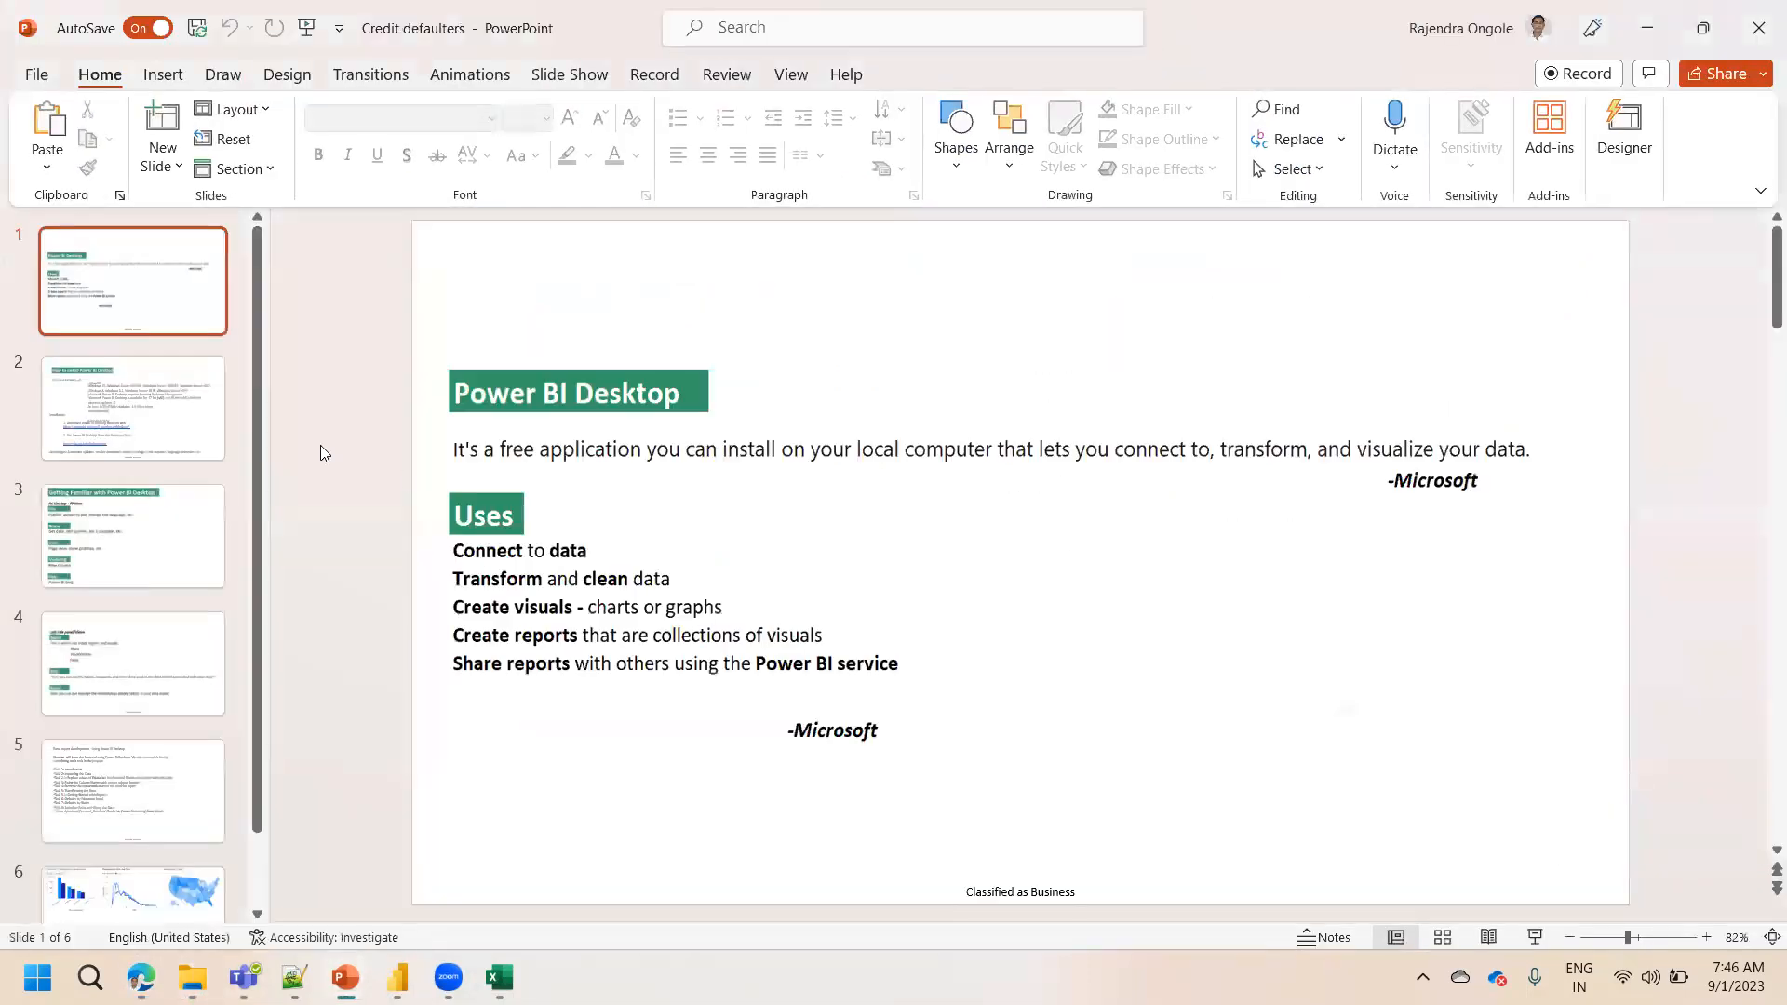
Browse the slides through to the basic report development task list on slide 5
click(131, 433)
key(Down)
key(Down)
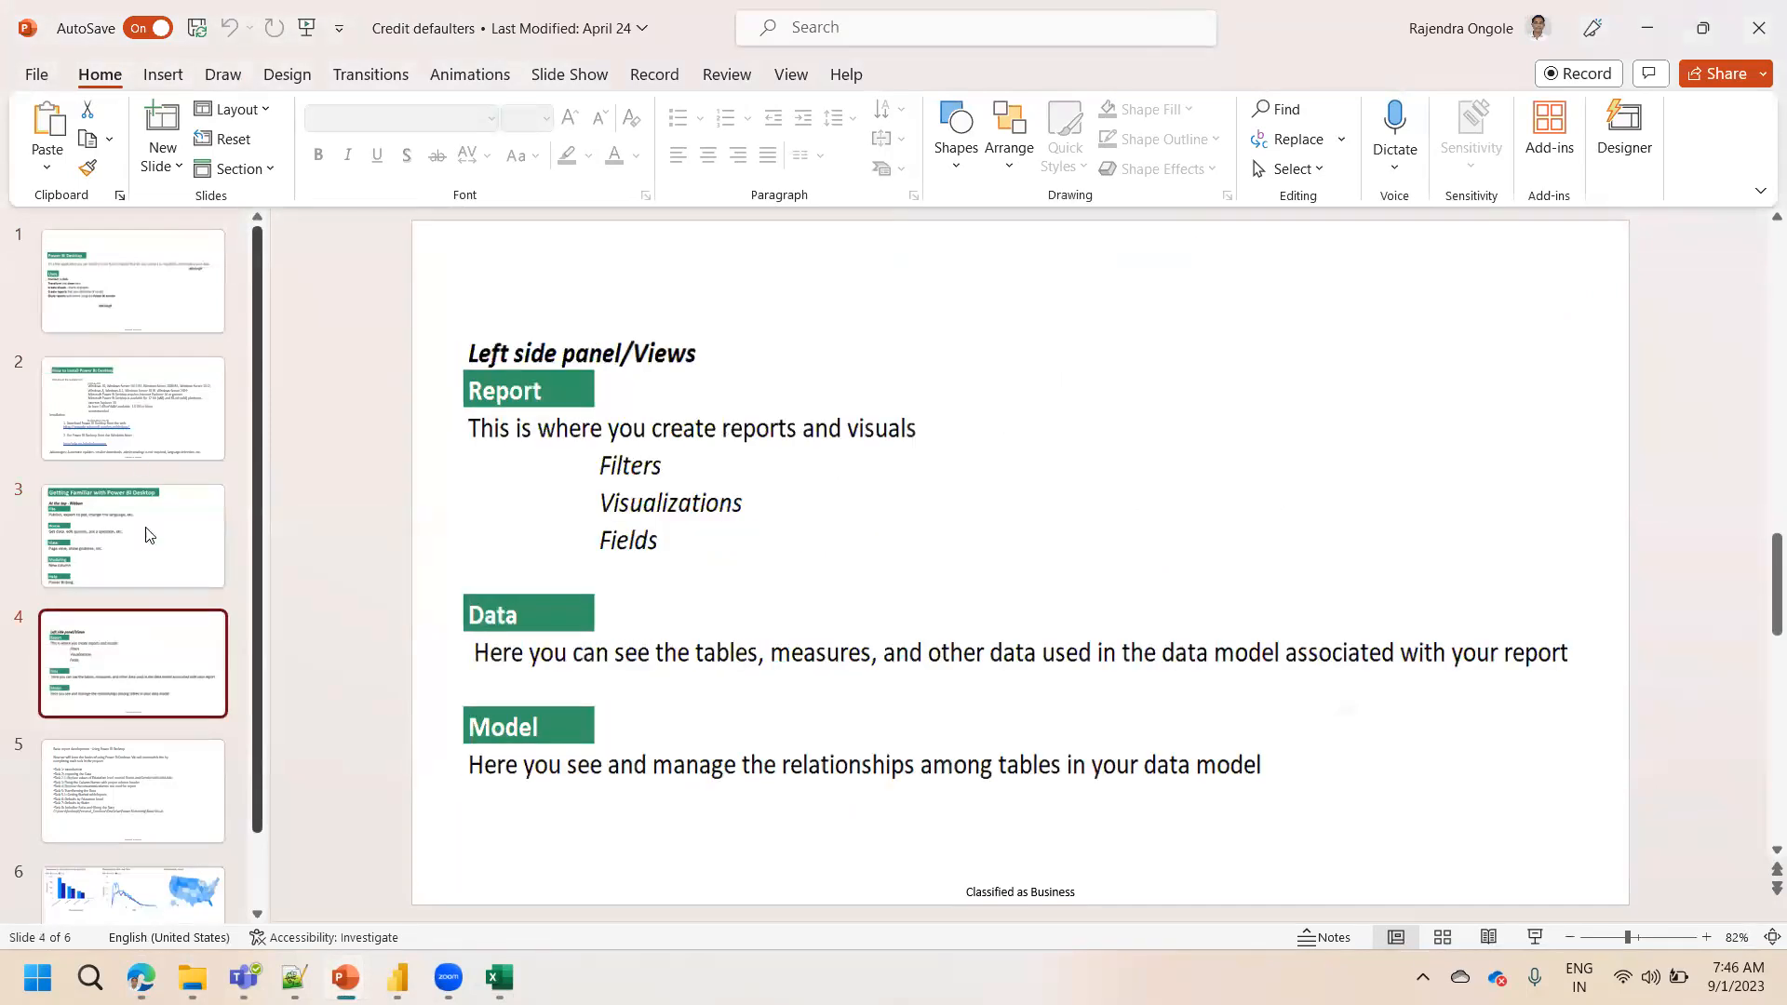
click(142, 761)
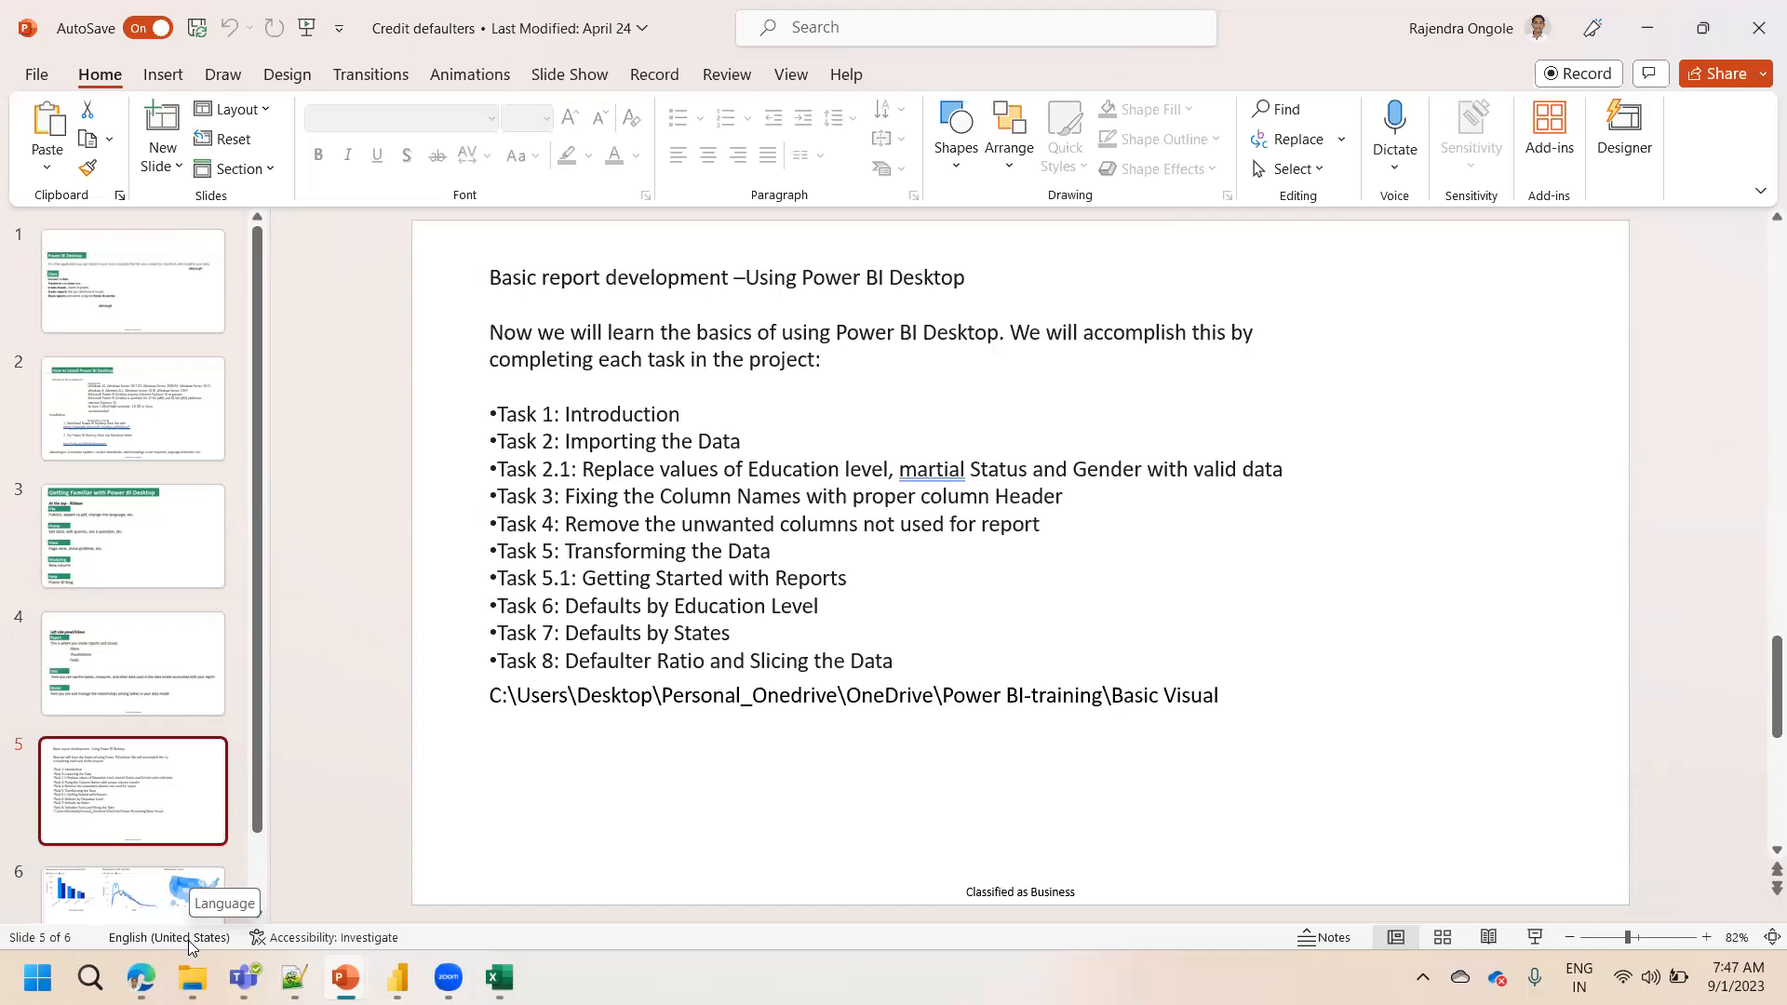
Minimize the PowerPoint, File Explorer, browser, Teams and Notepad++ windows to bring up the blank Power BI Desktop report
click(1650, 30)
click(1633, 14)
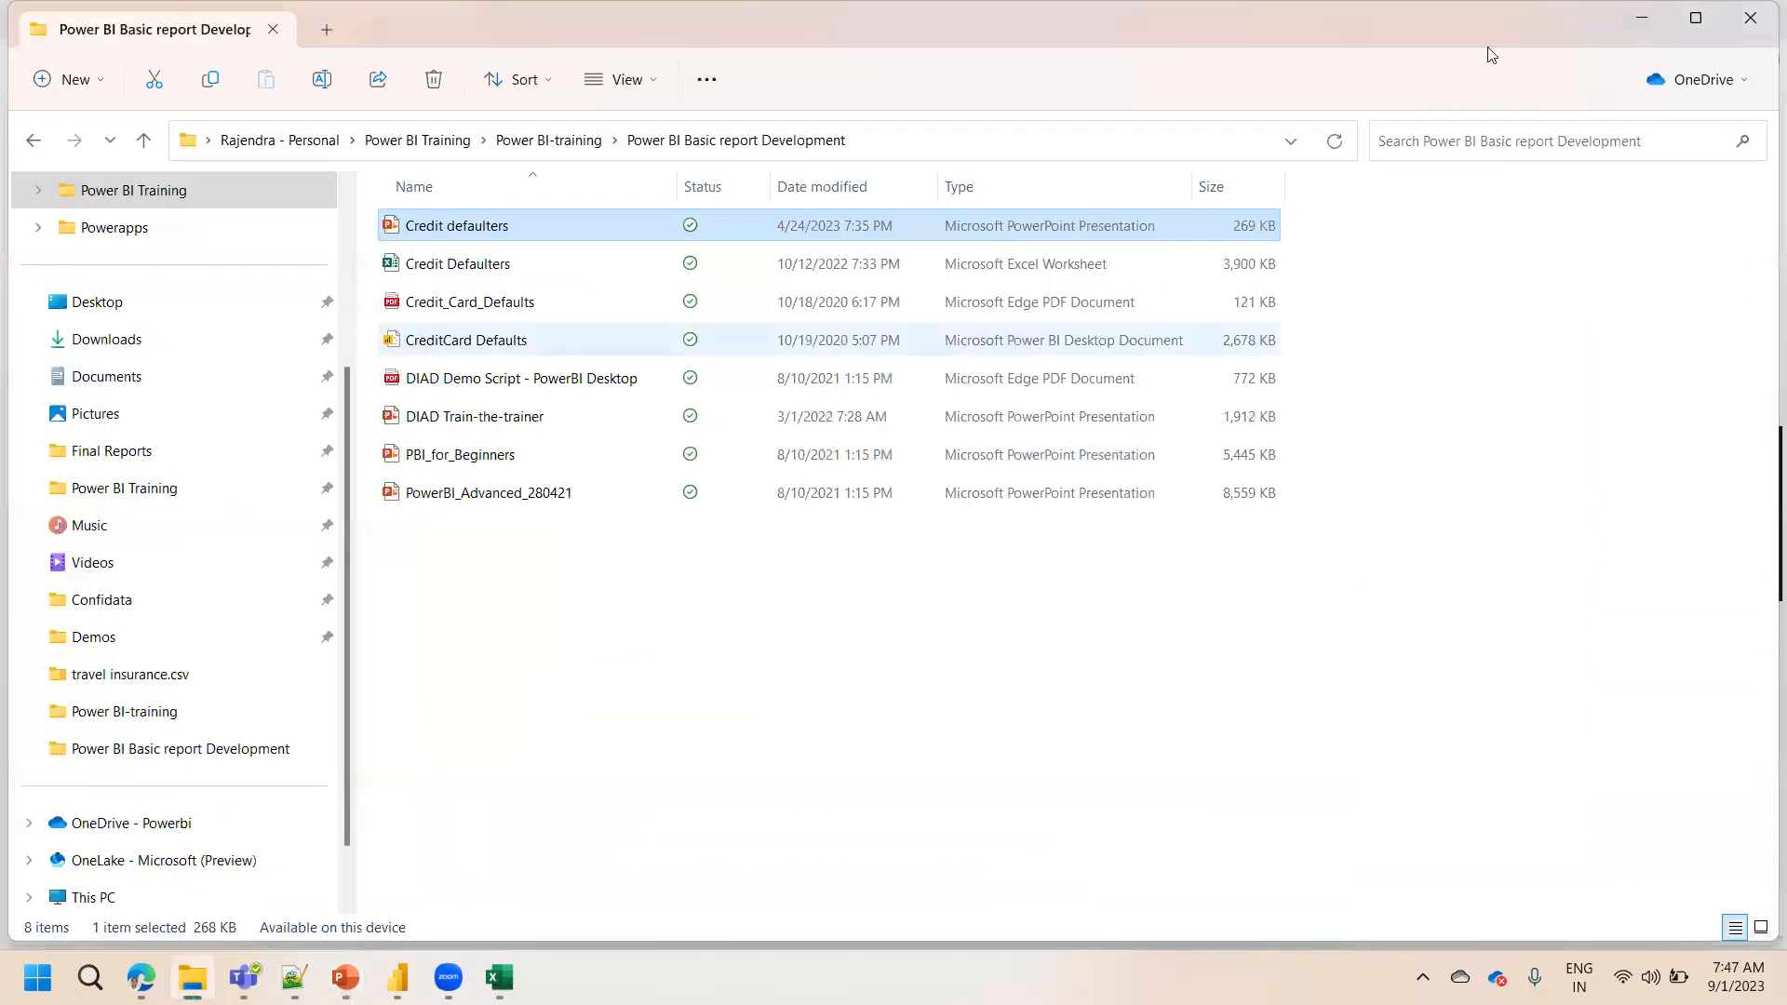
click(1642, 18)
click(1638, 6)
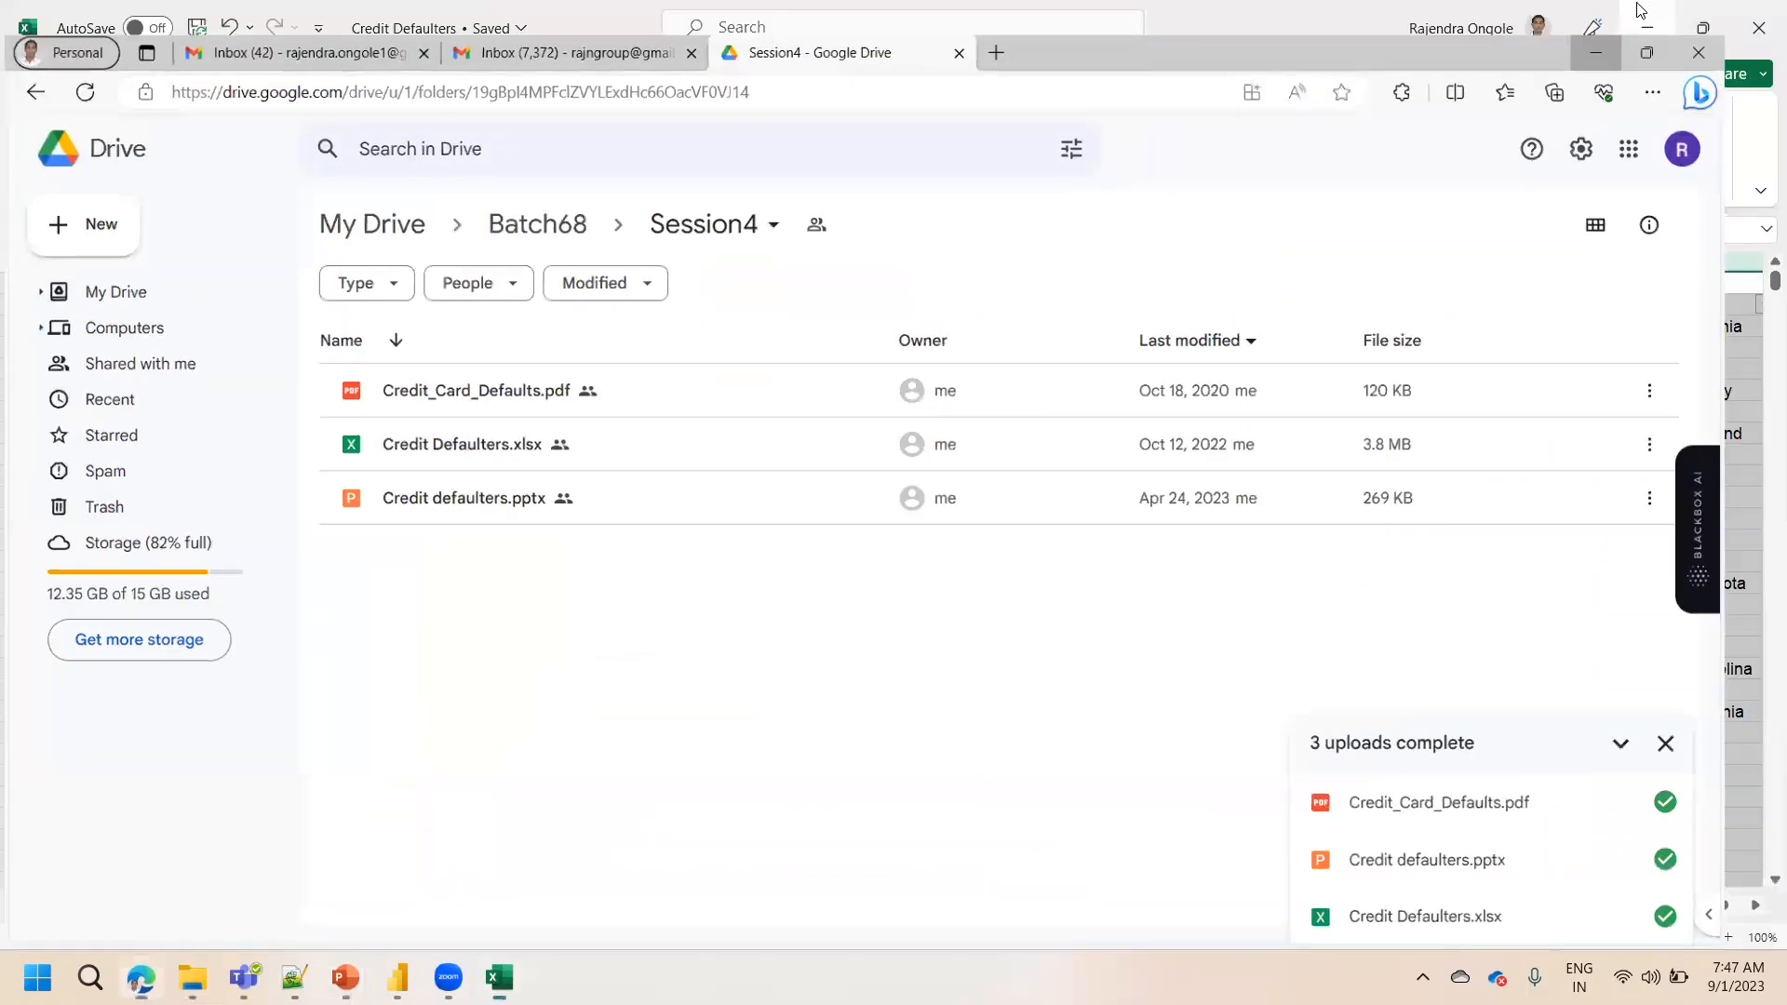
click(1643, 17)
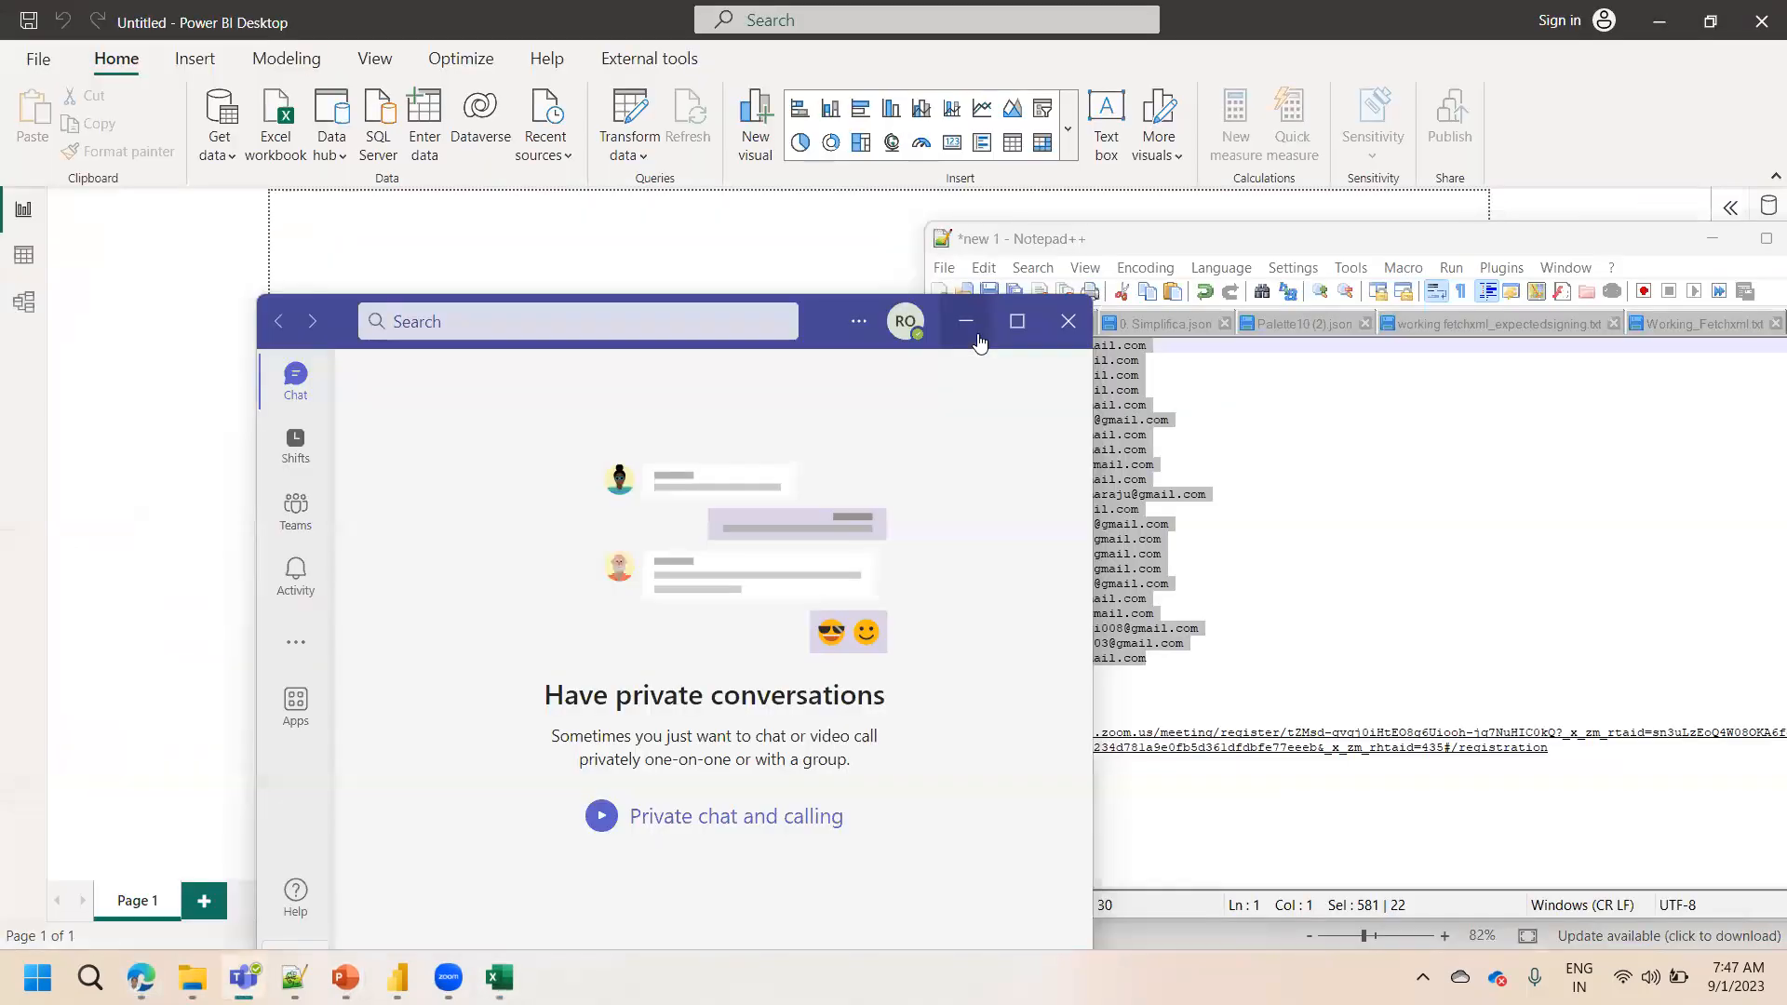
click(977, 341)
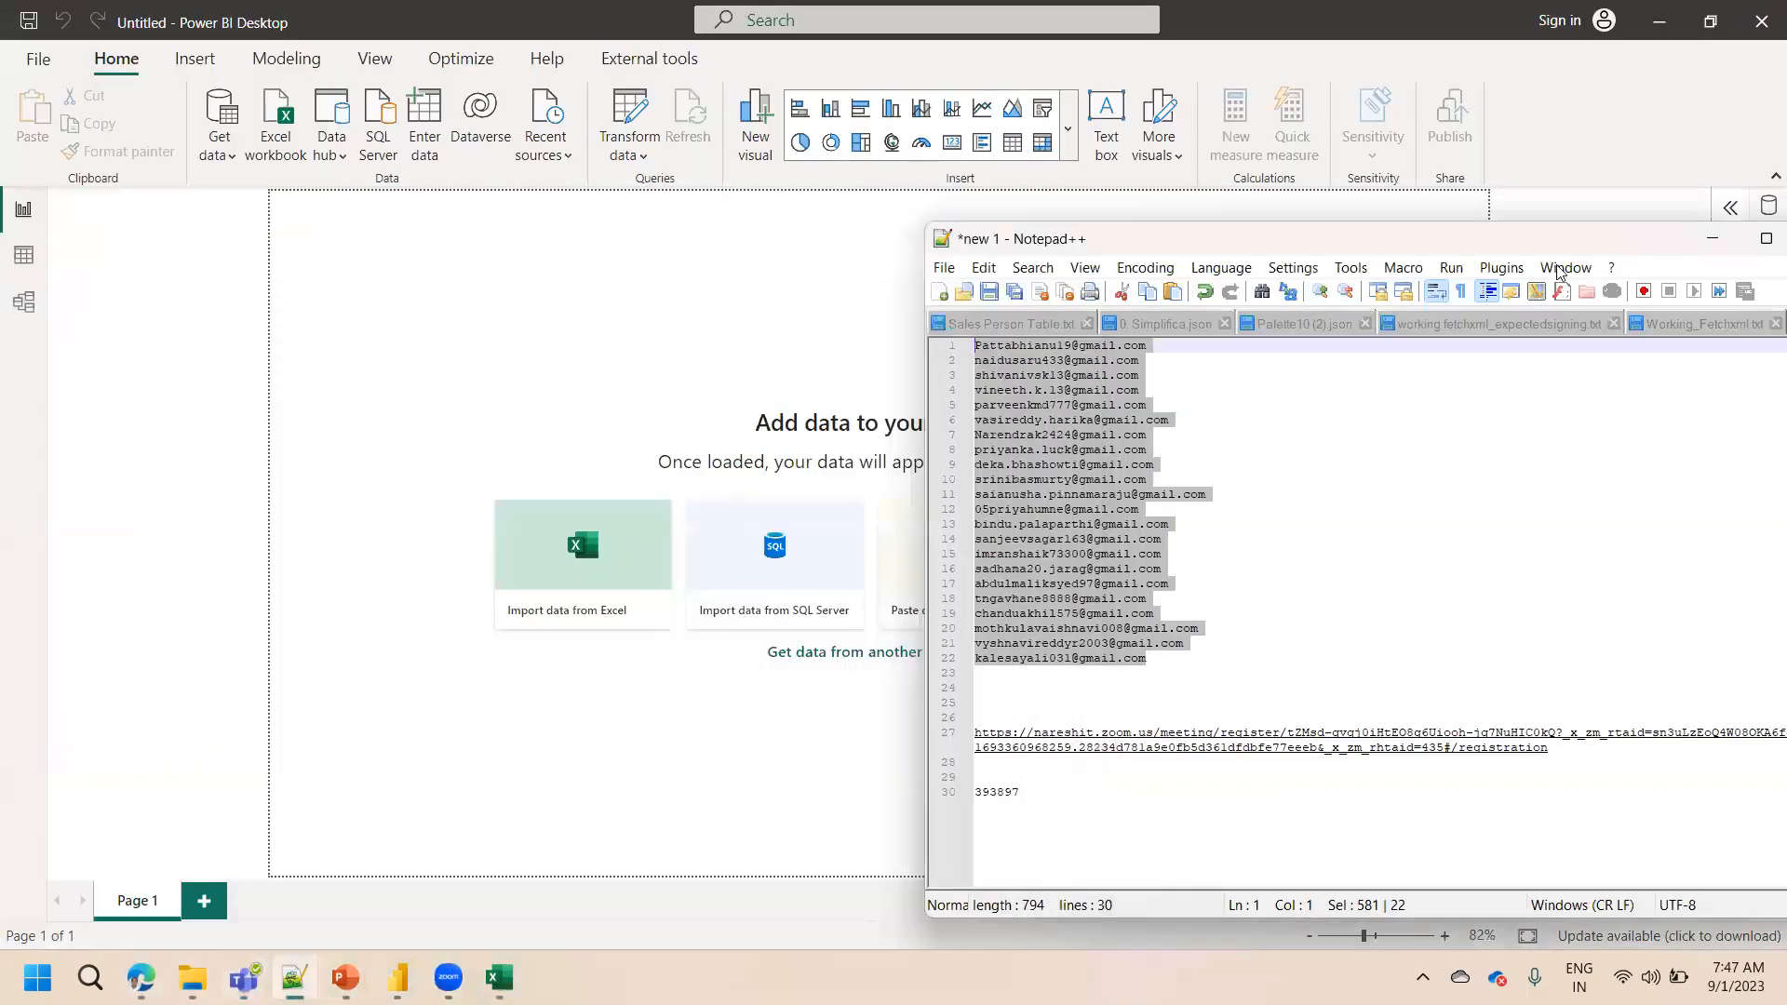
click(1713, 242)
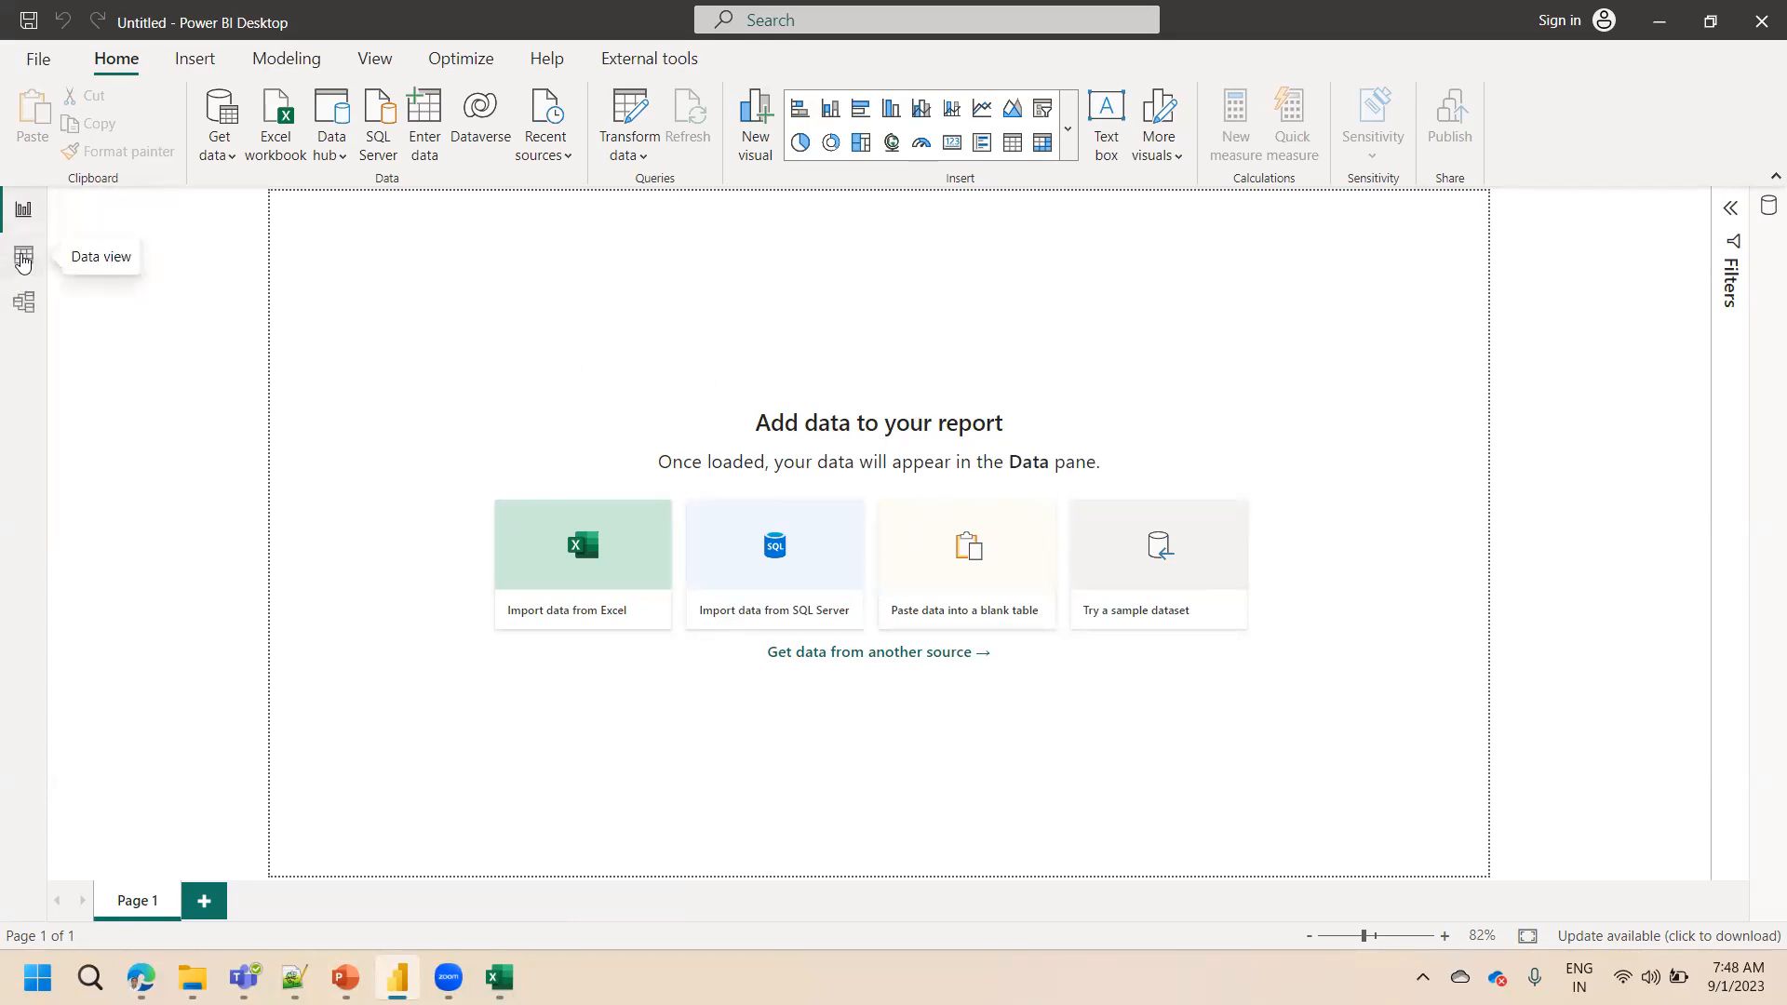
Look through the Data view and Model view, then return to the Report view
click(23, 260)
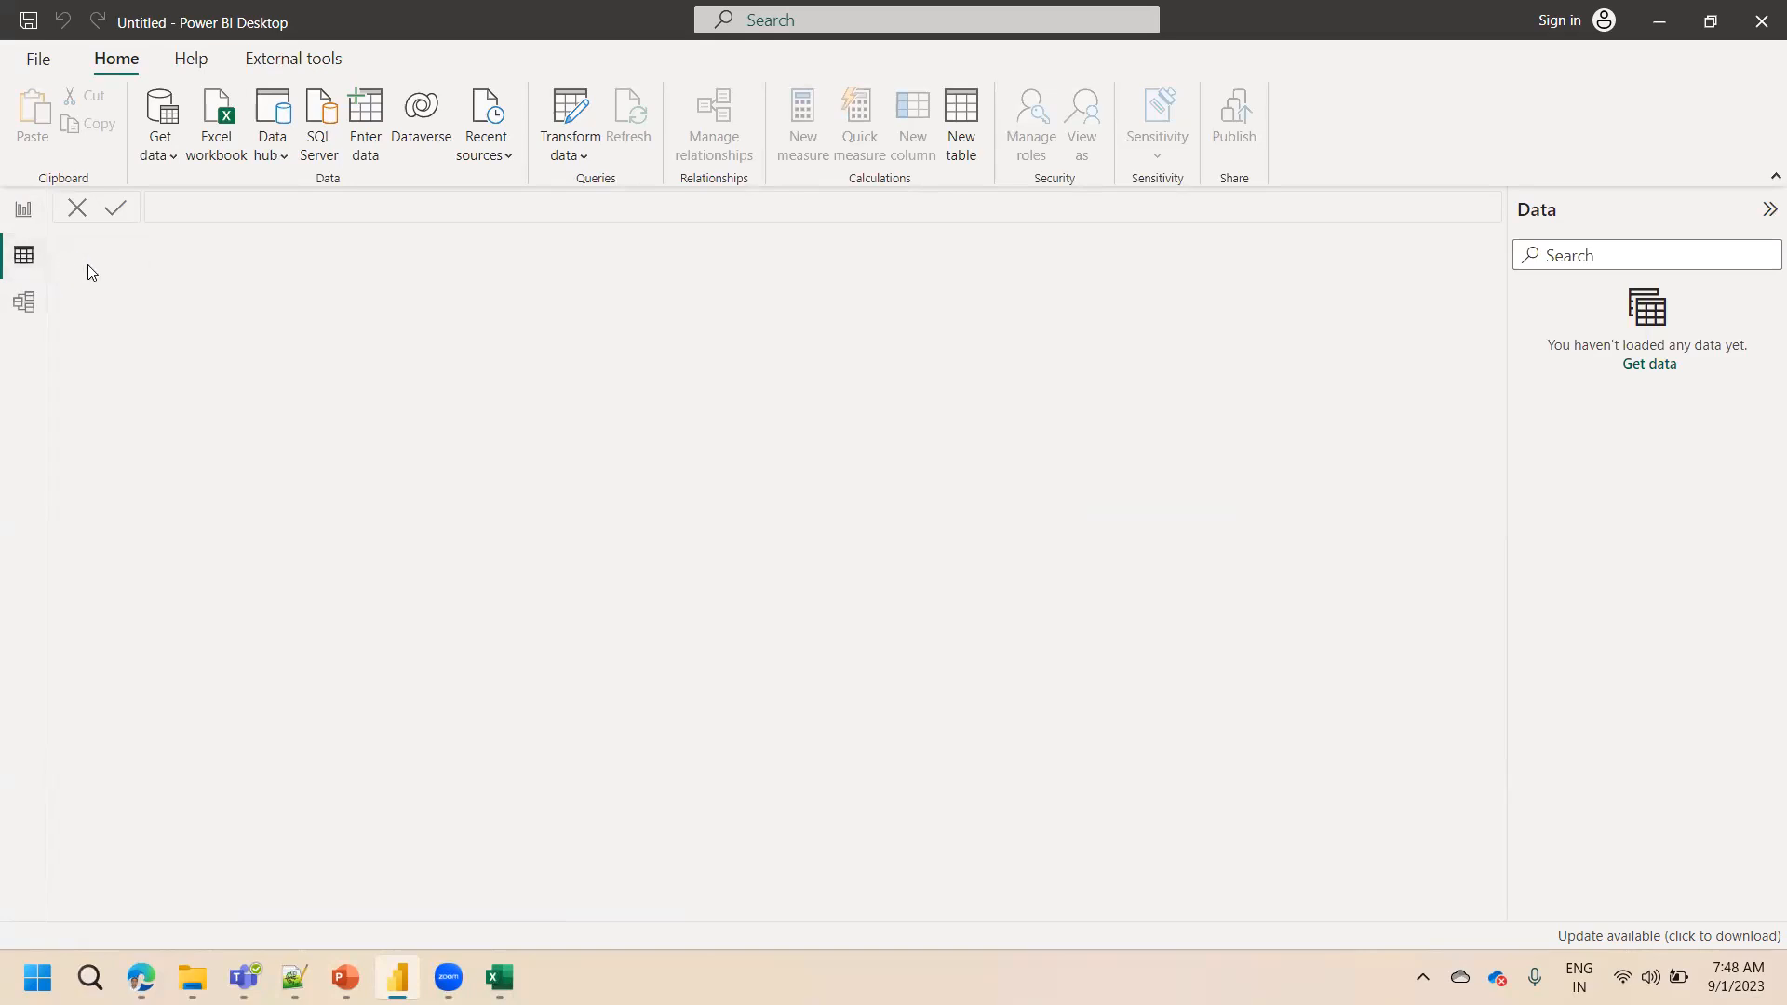
click(22, 305)
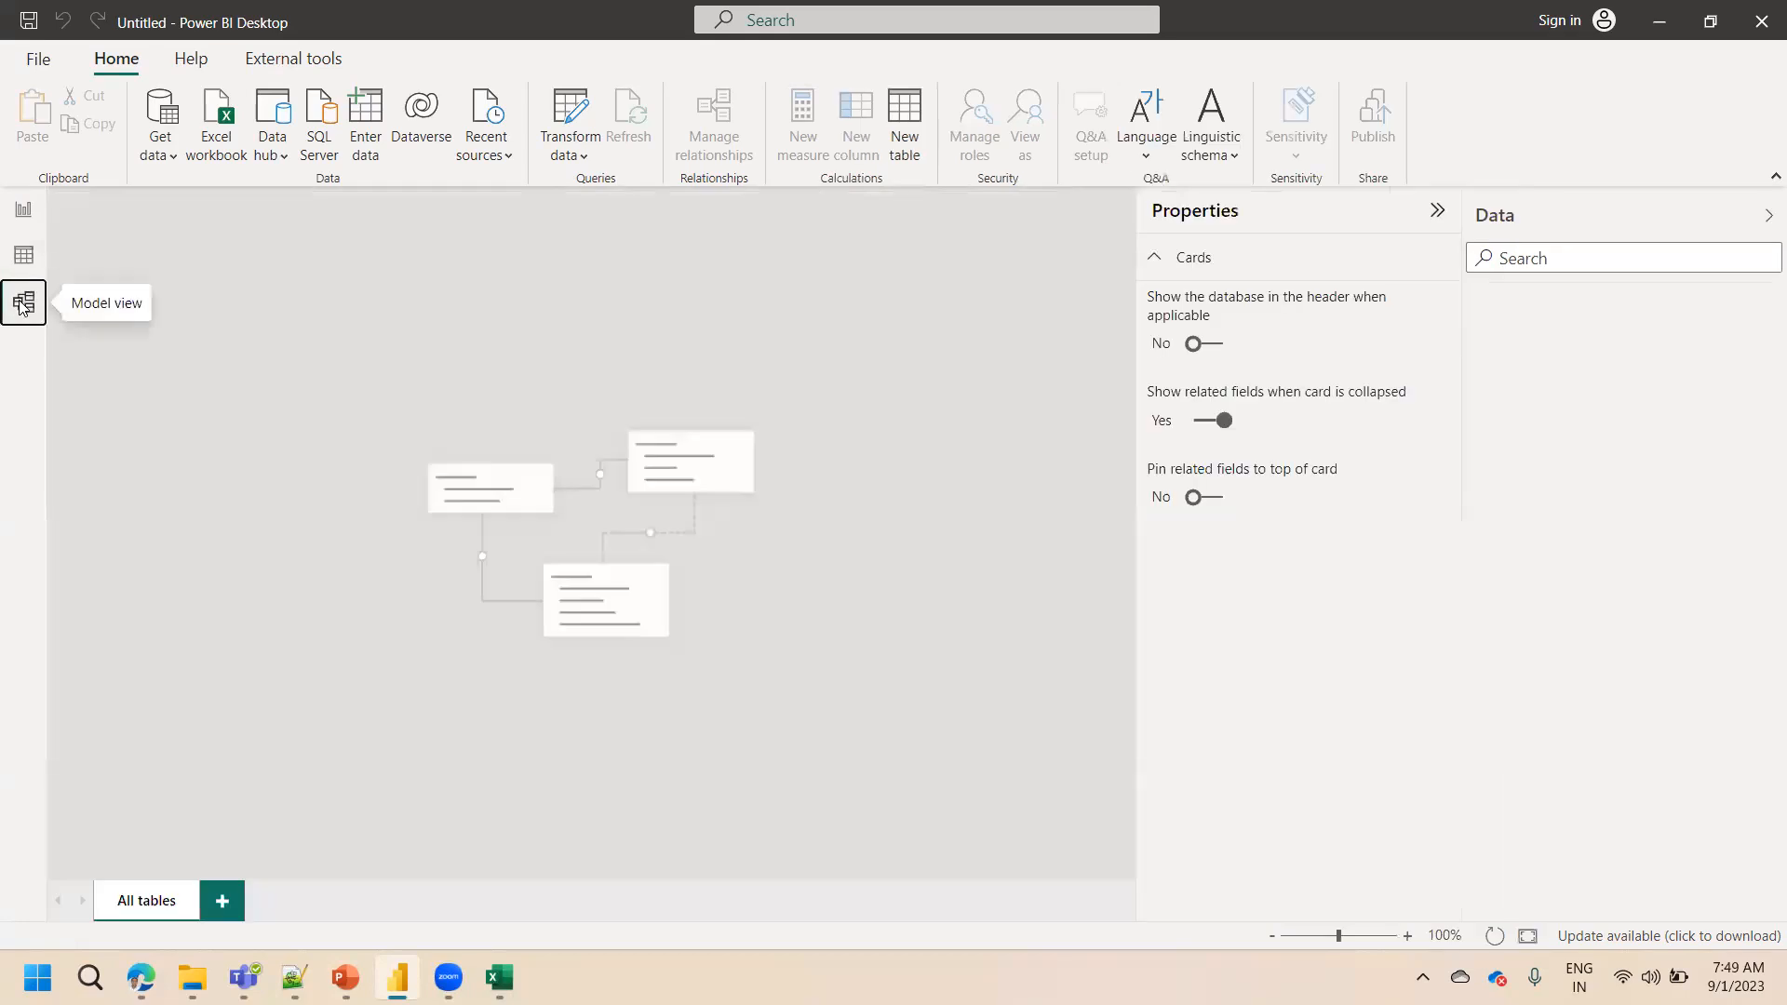
click(27, 210)
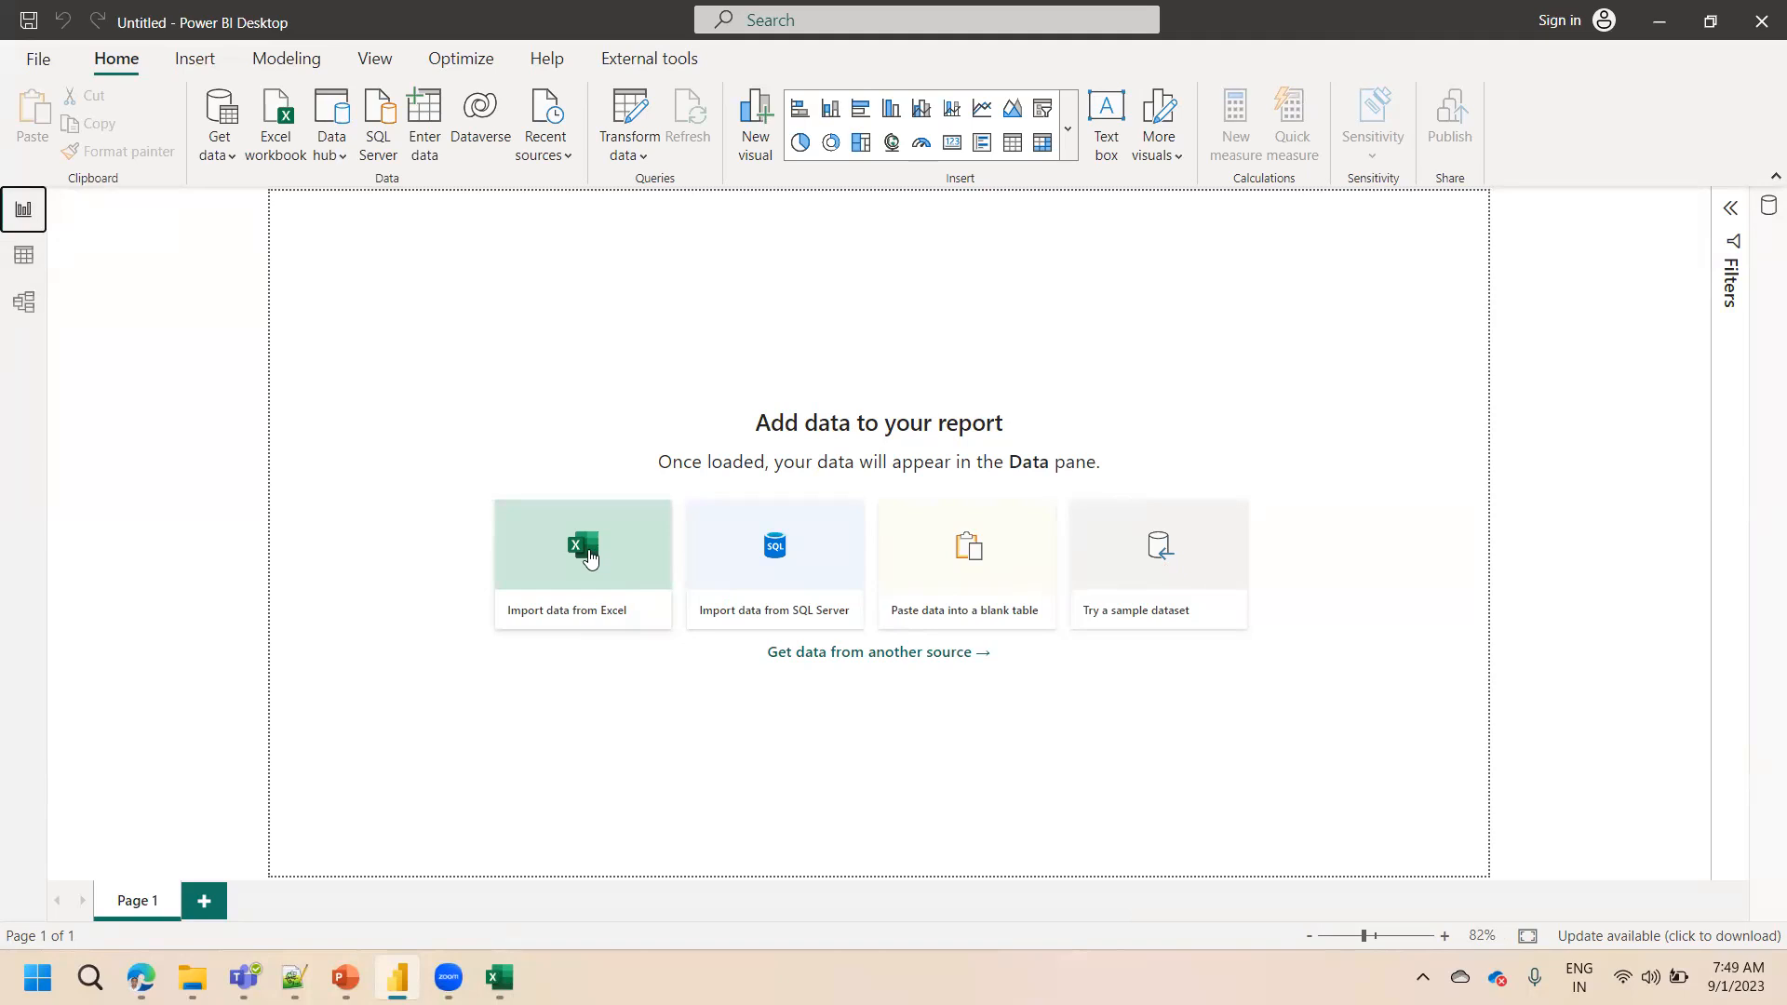
Open the Excel import and SQL Server database dialogs to show them, cancelling each without importing
click(588, 555)
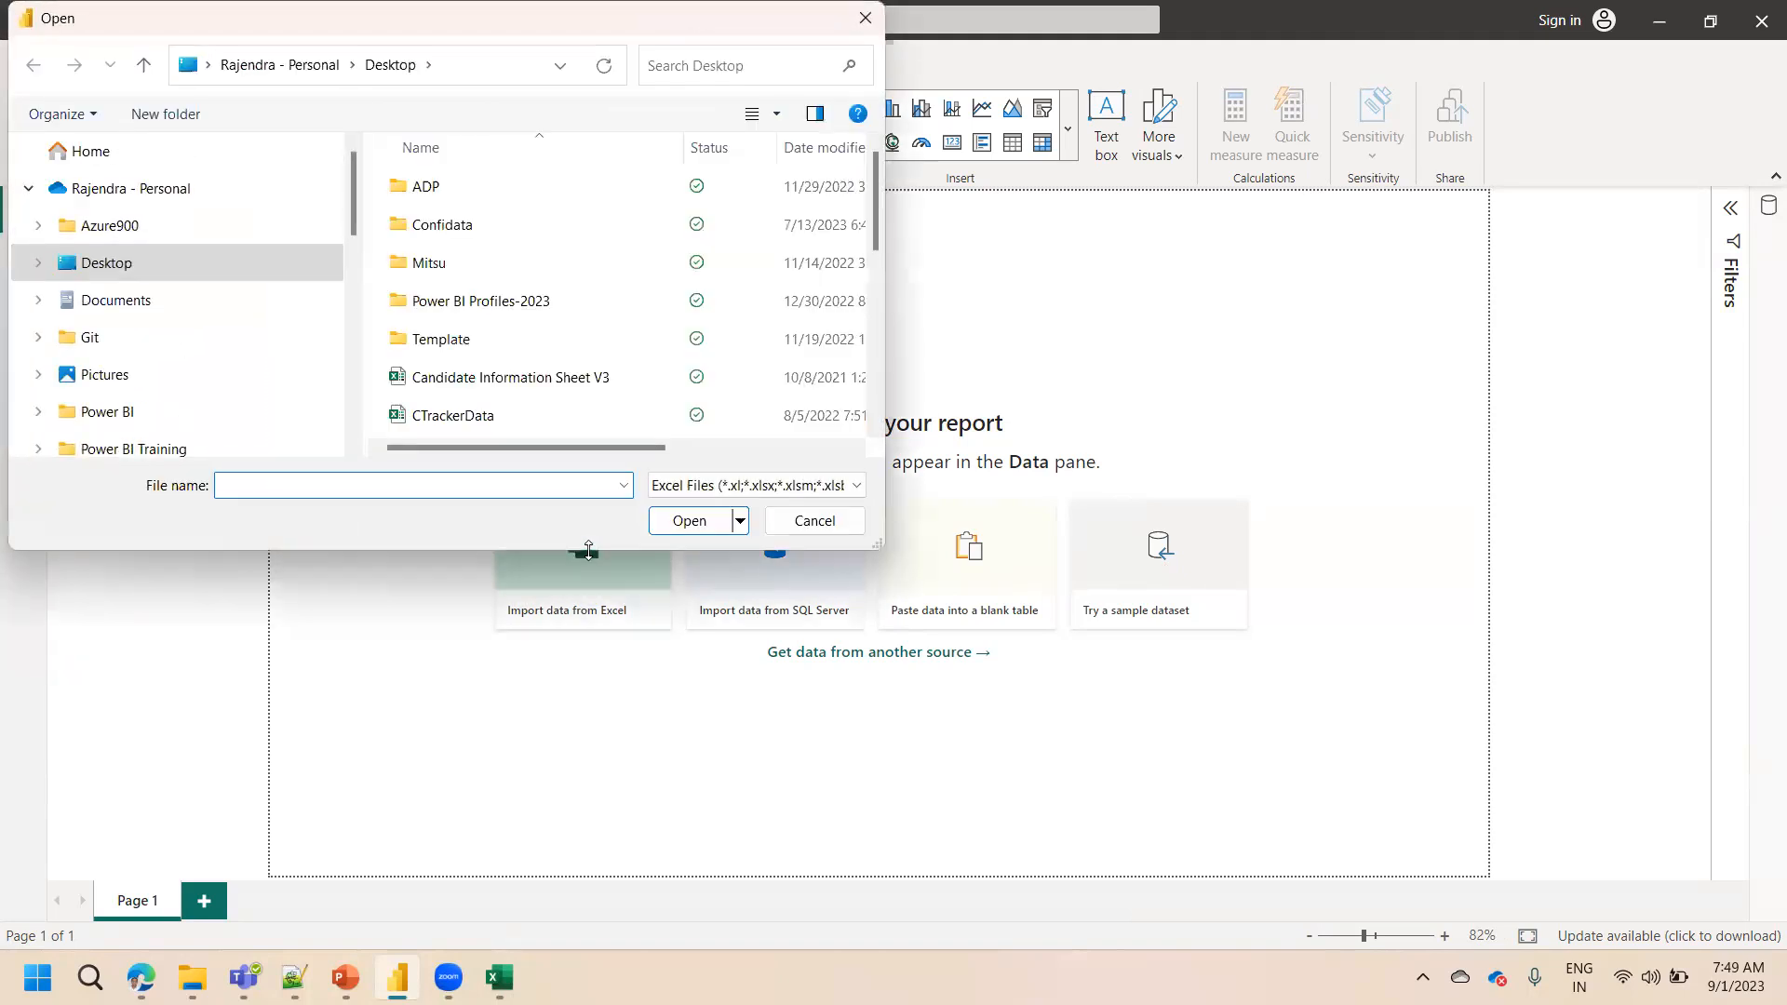
click(812, 518)
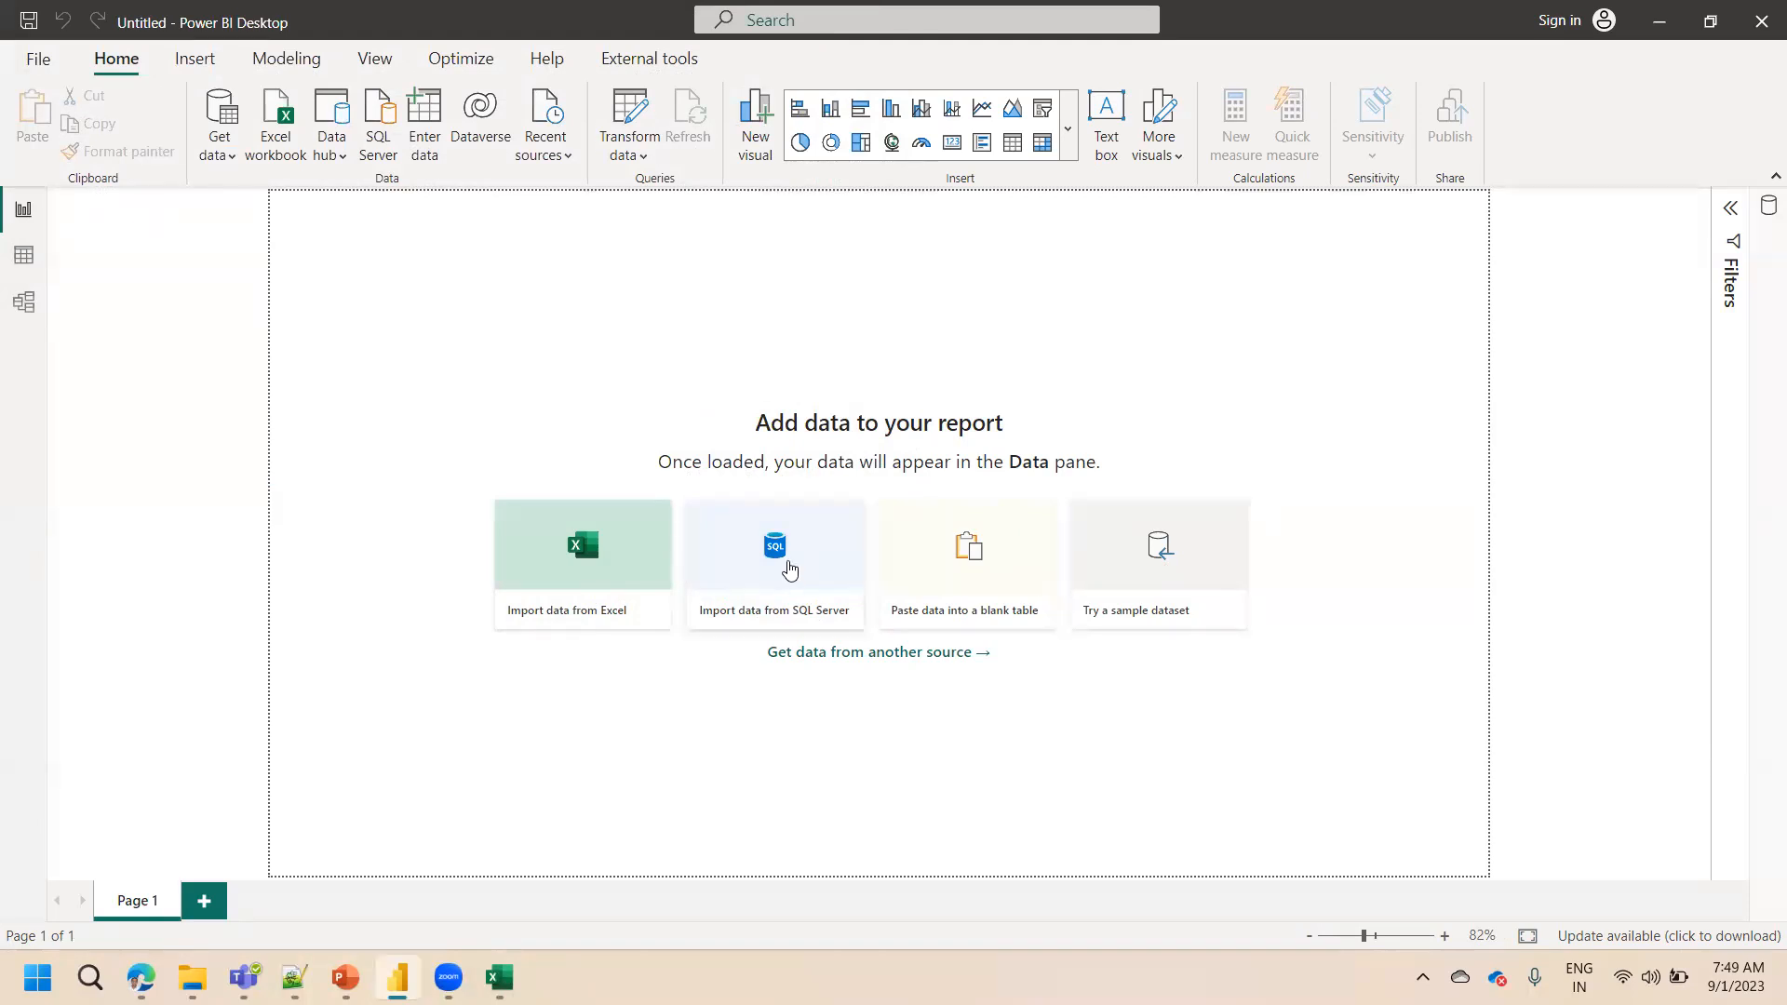
click(789, 570)
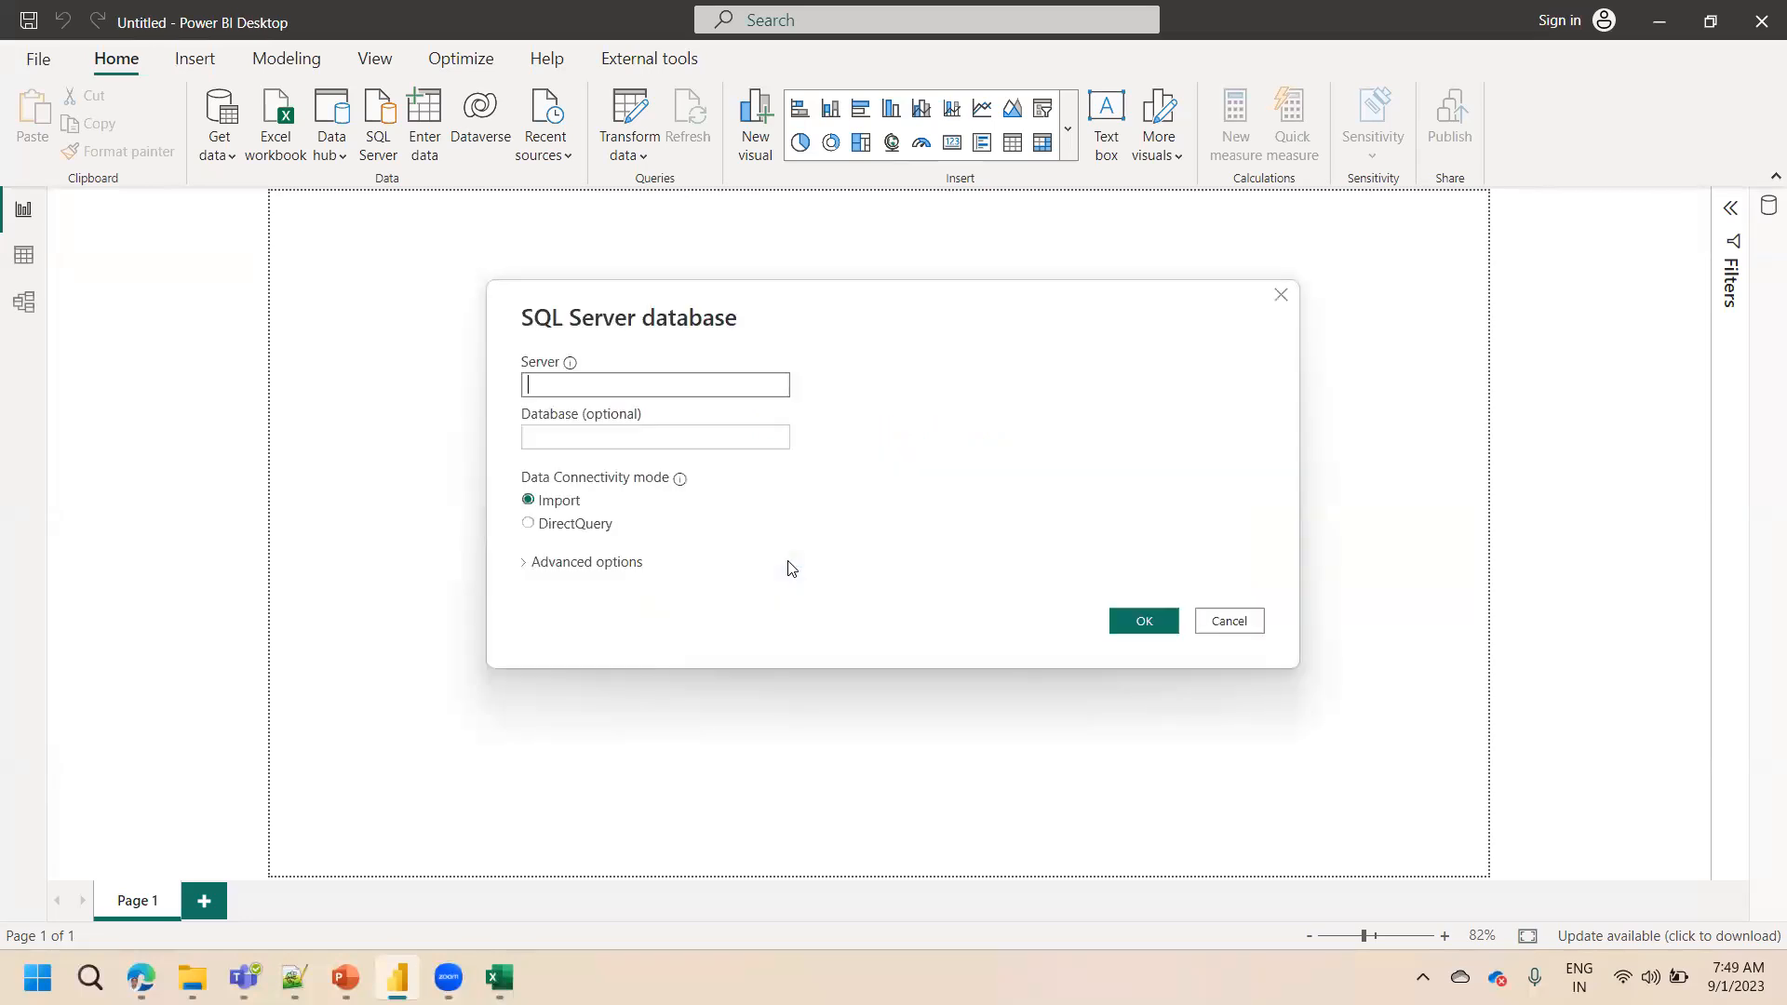
click(1225, 622)
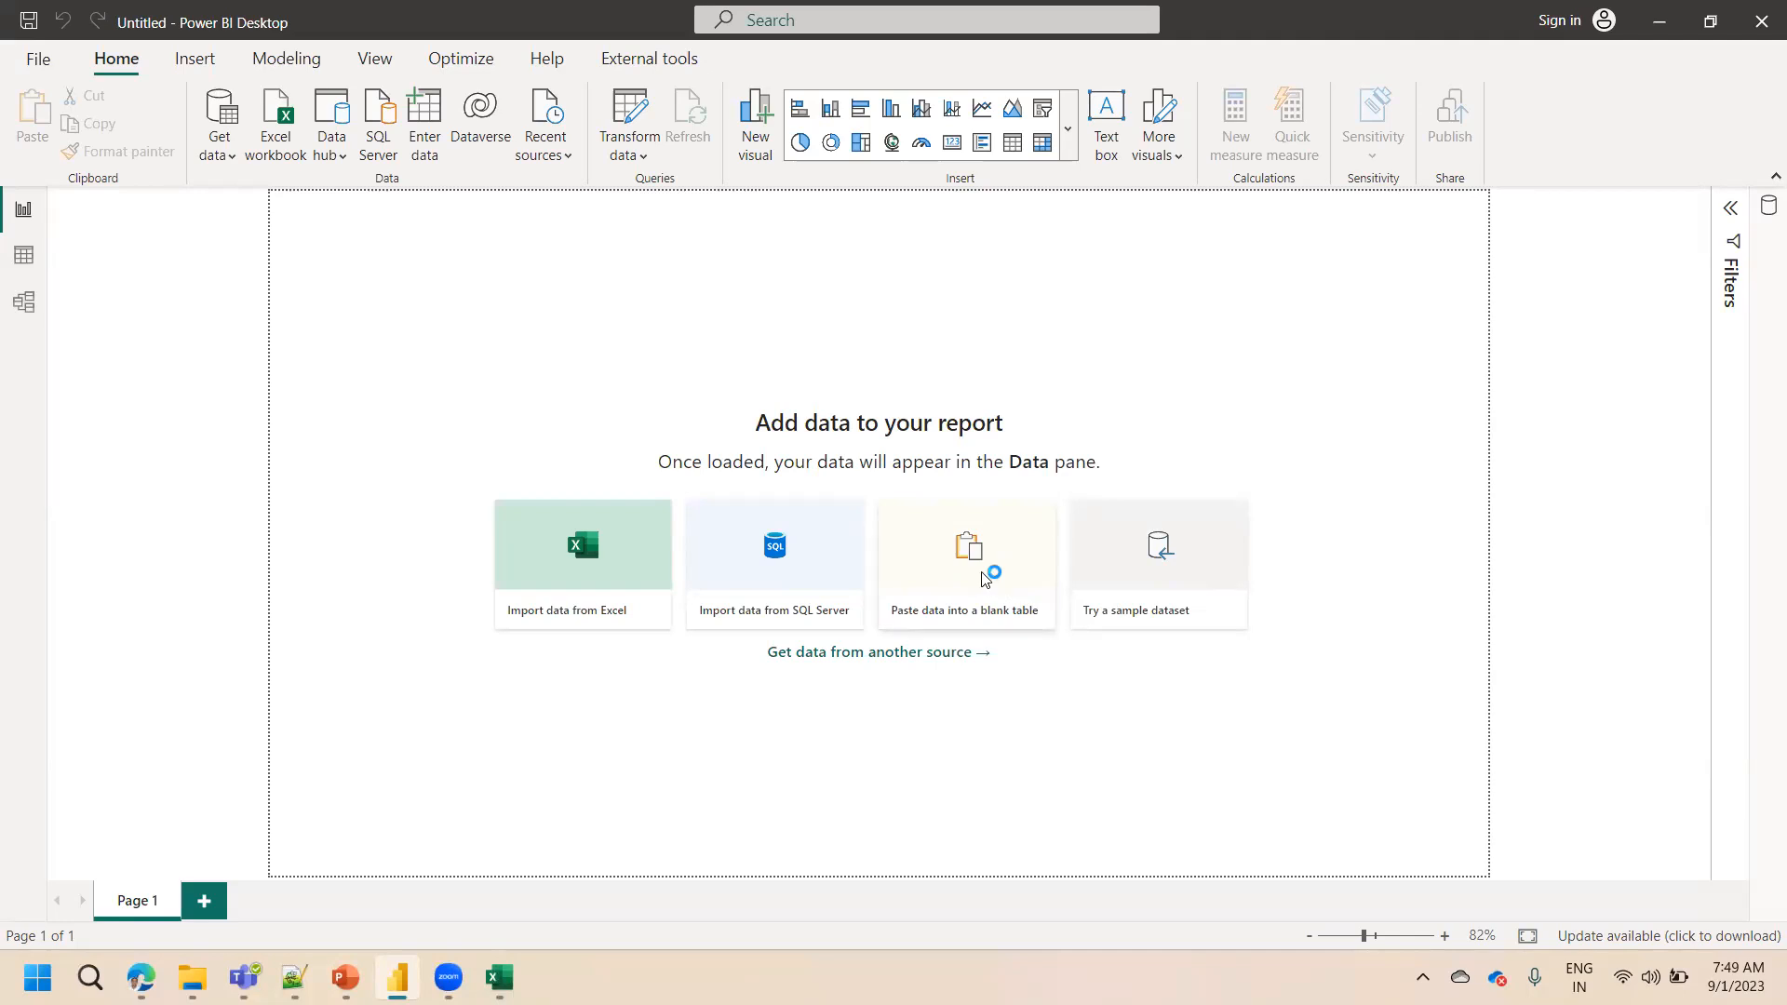
Open the dialog for pasting data into a blank table and cancel it
click(982, 579)
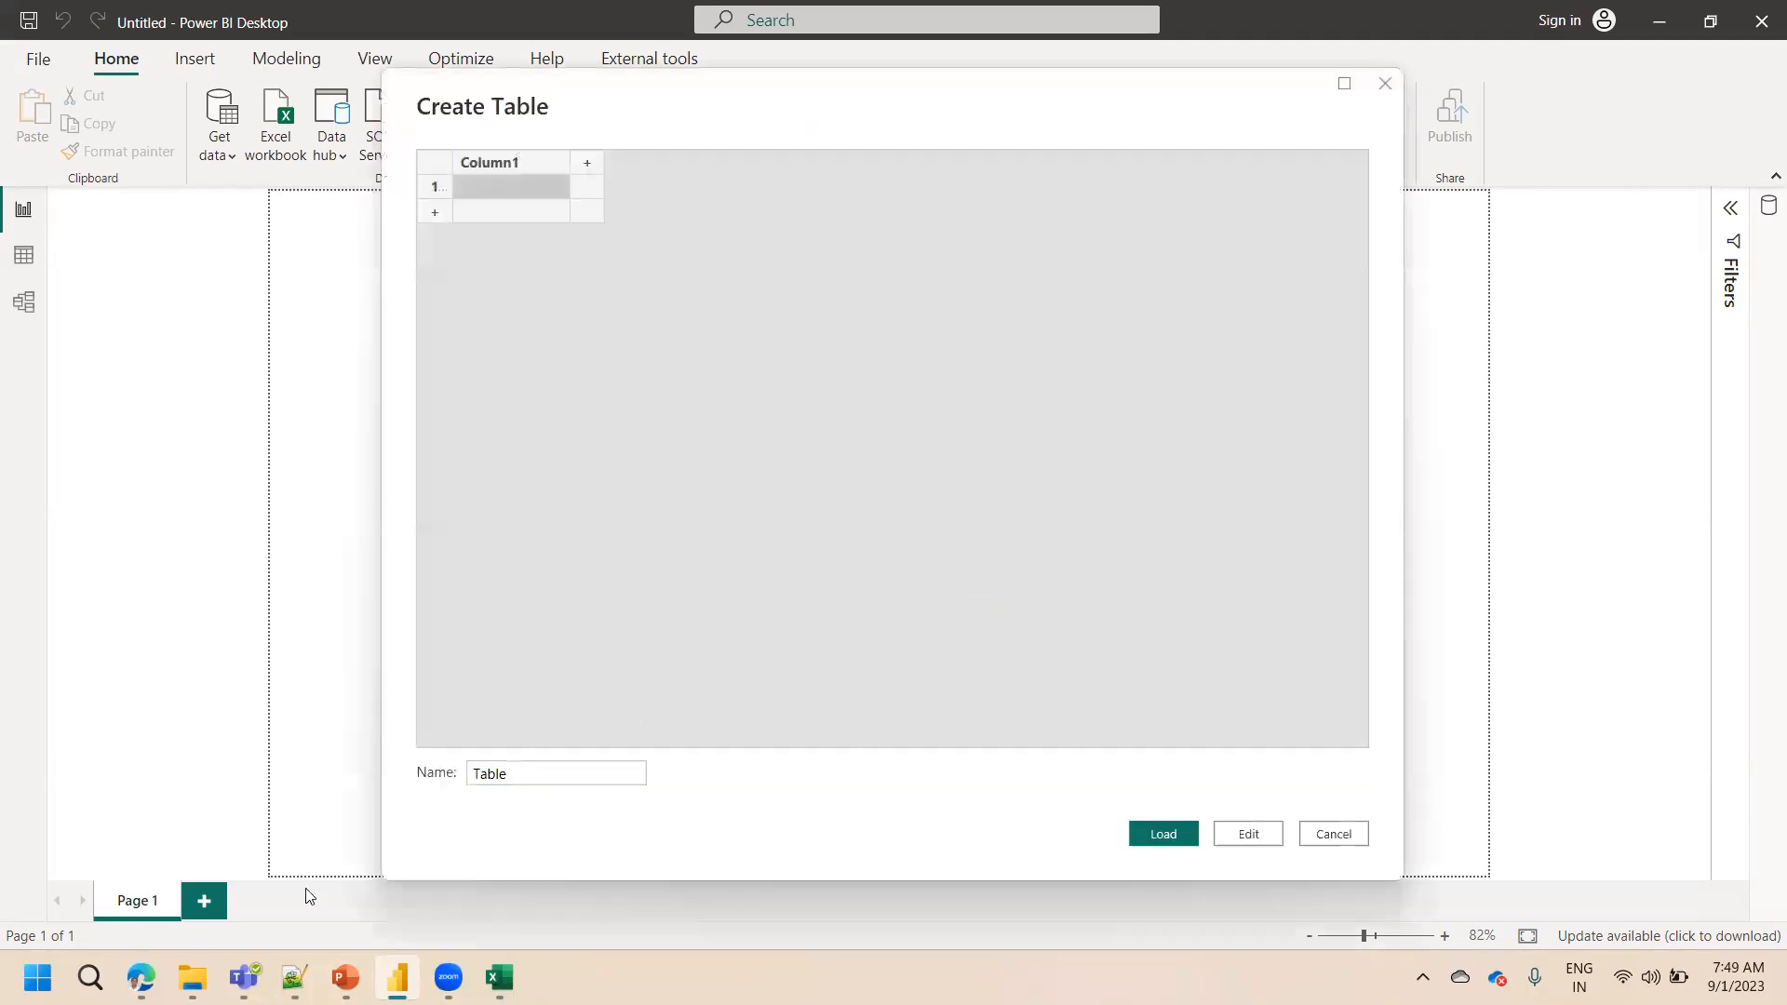
click(295, 977)
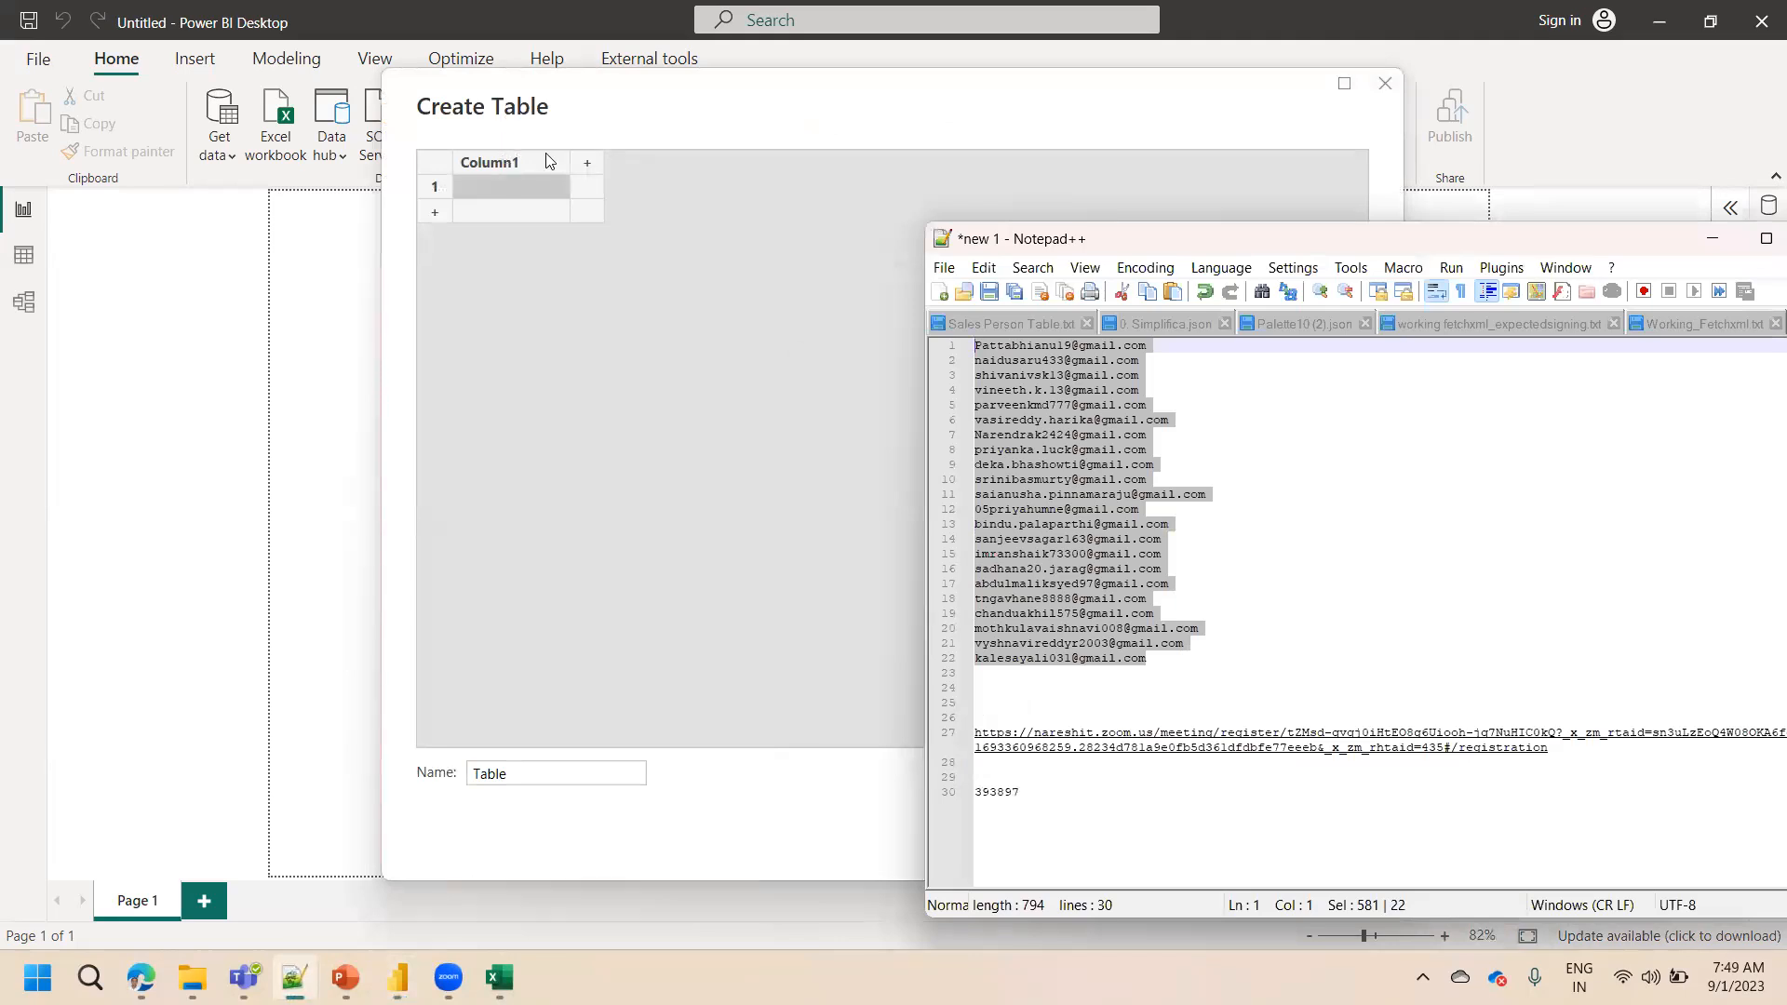
click(1712, 240)
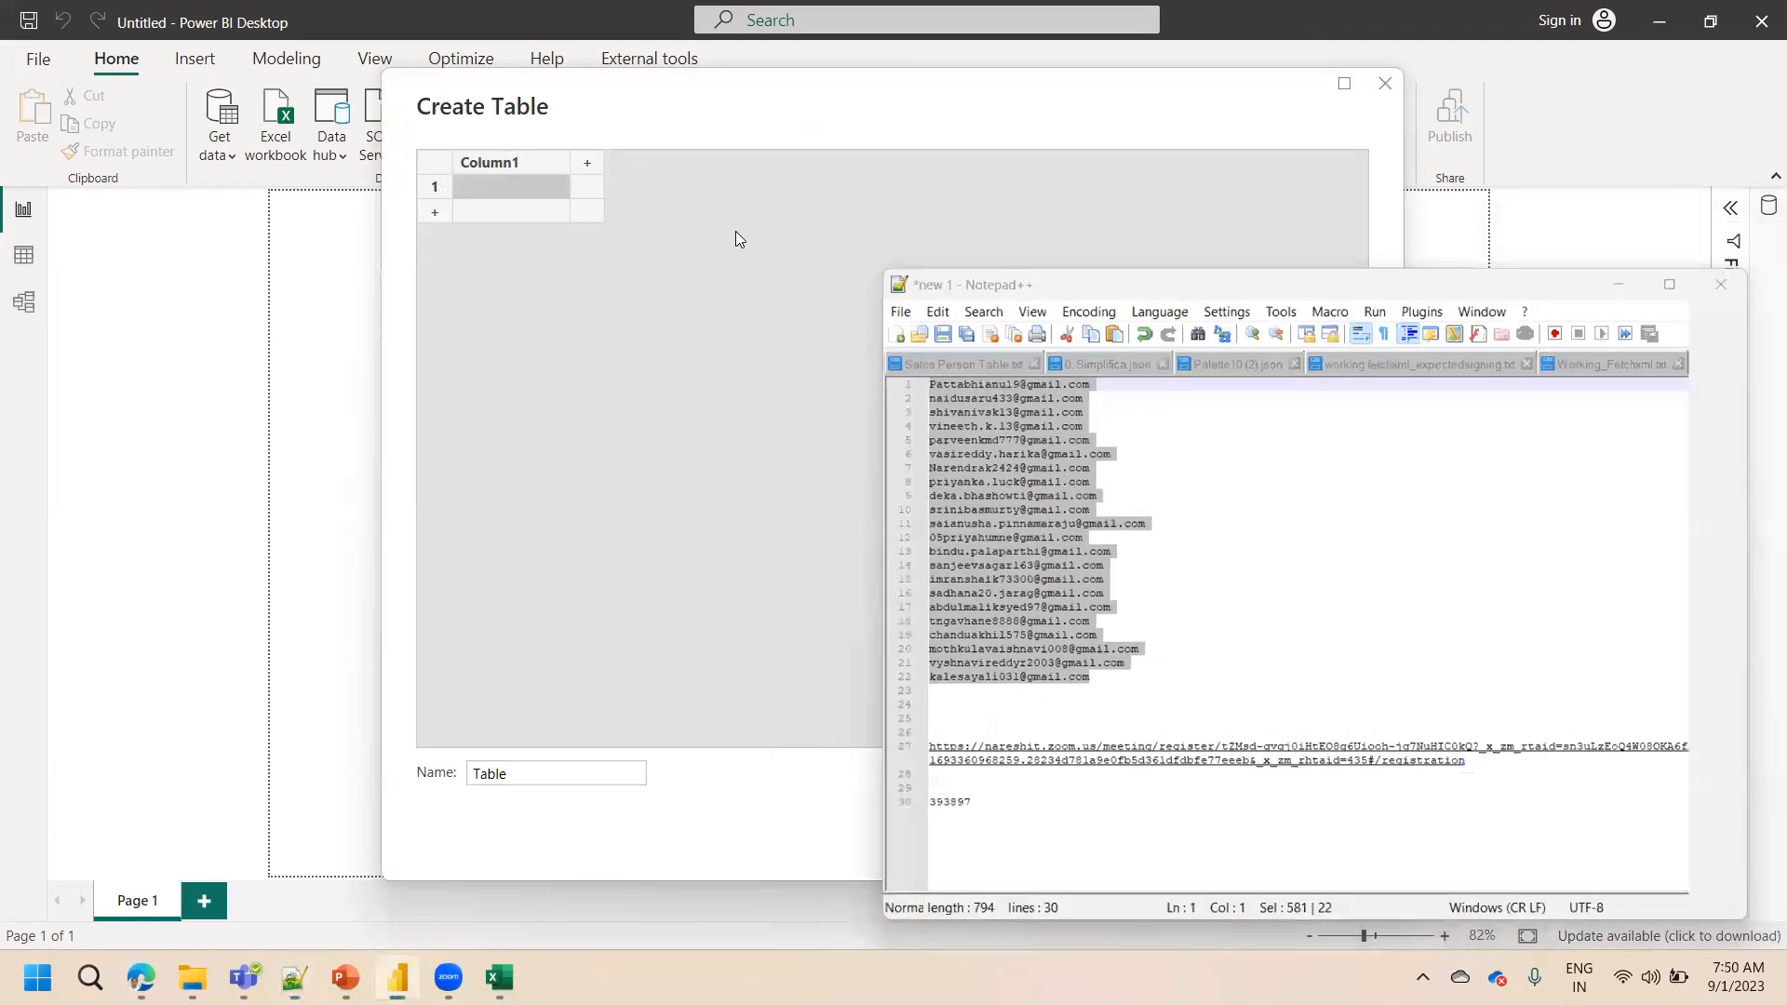
click(1341, 836)
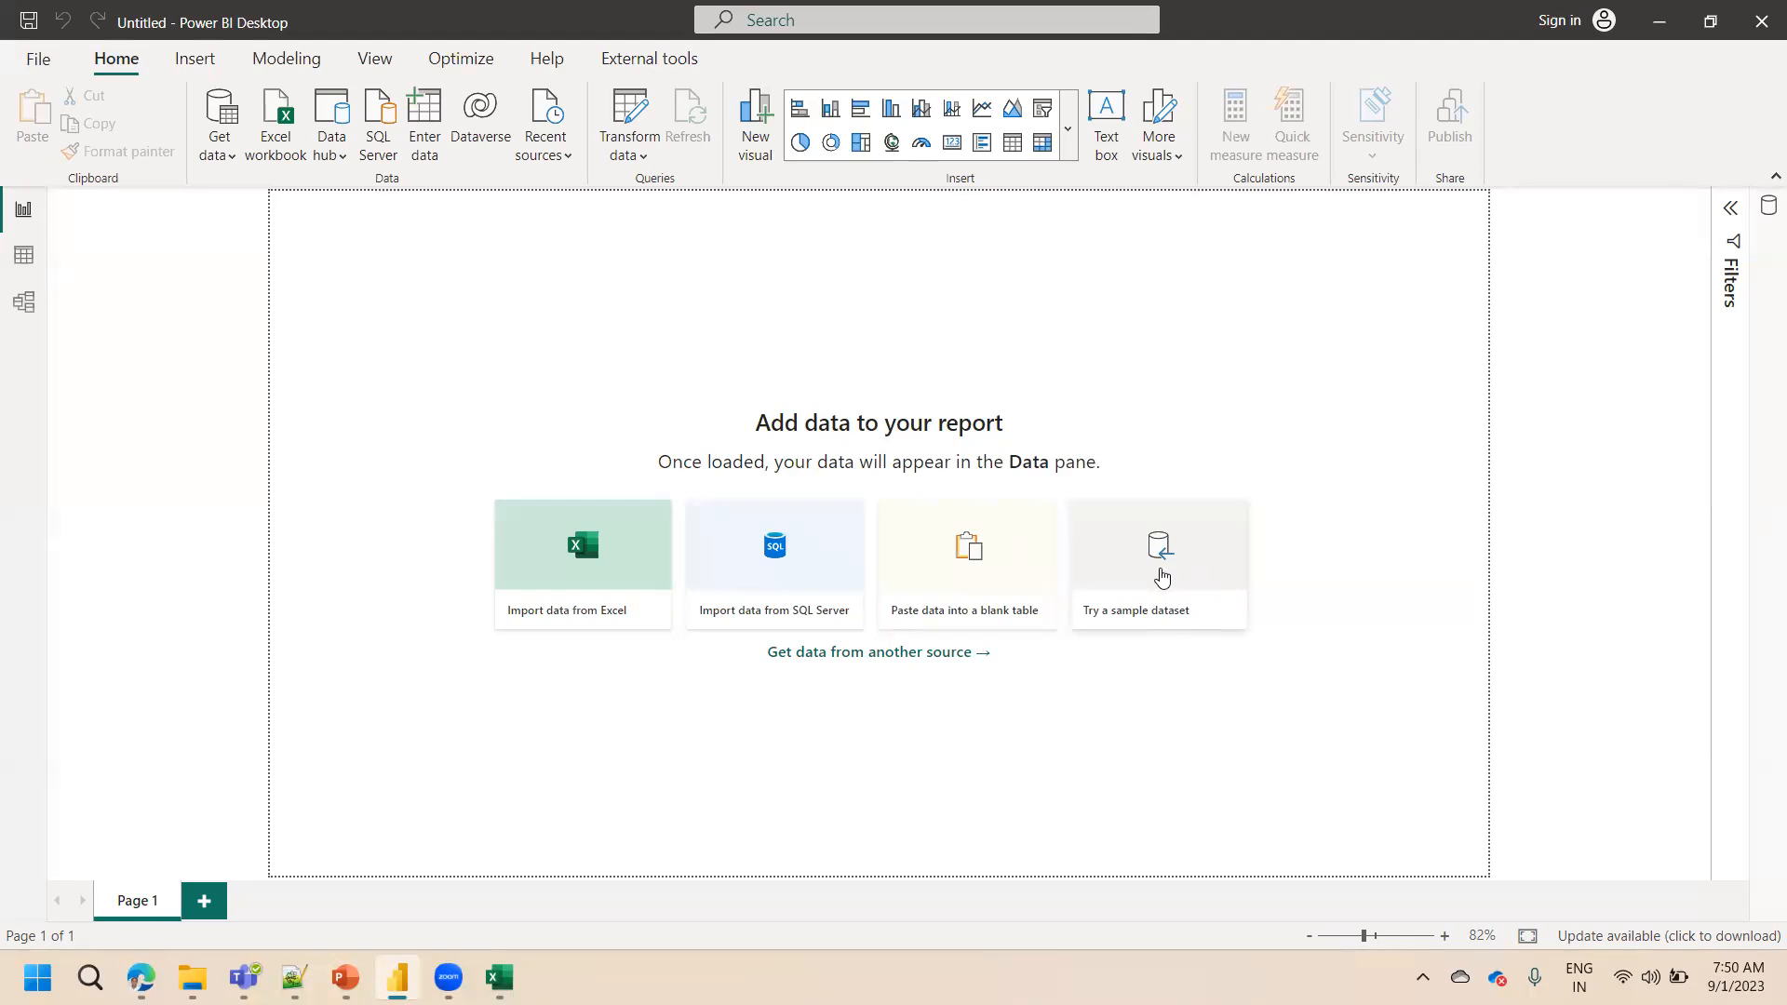
Load the sample dataset, preview the financials table in the Navigator, and cancel without loading
click(1162, 575)
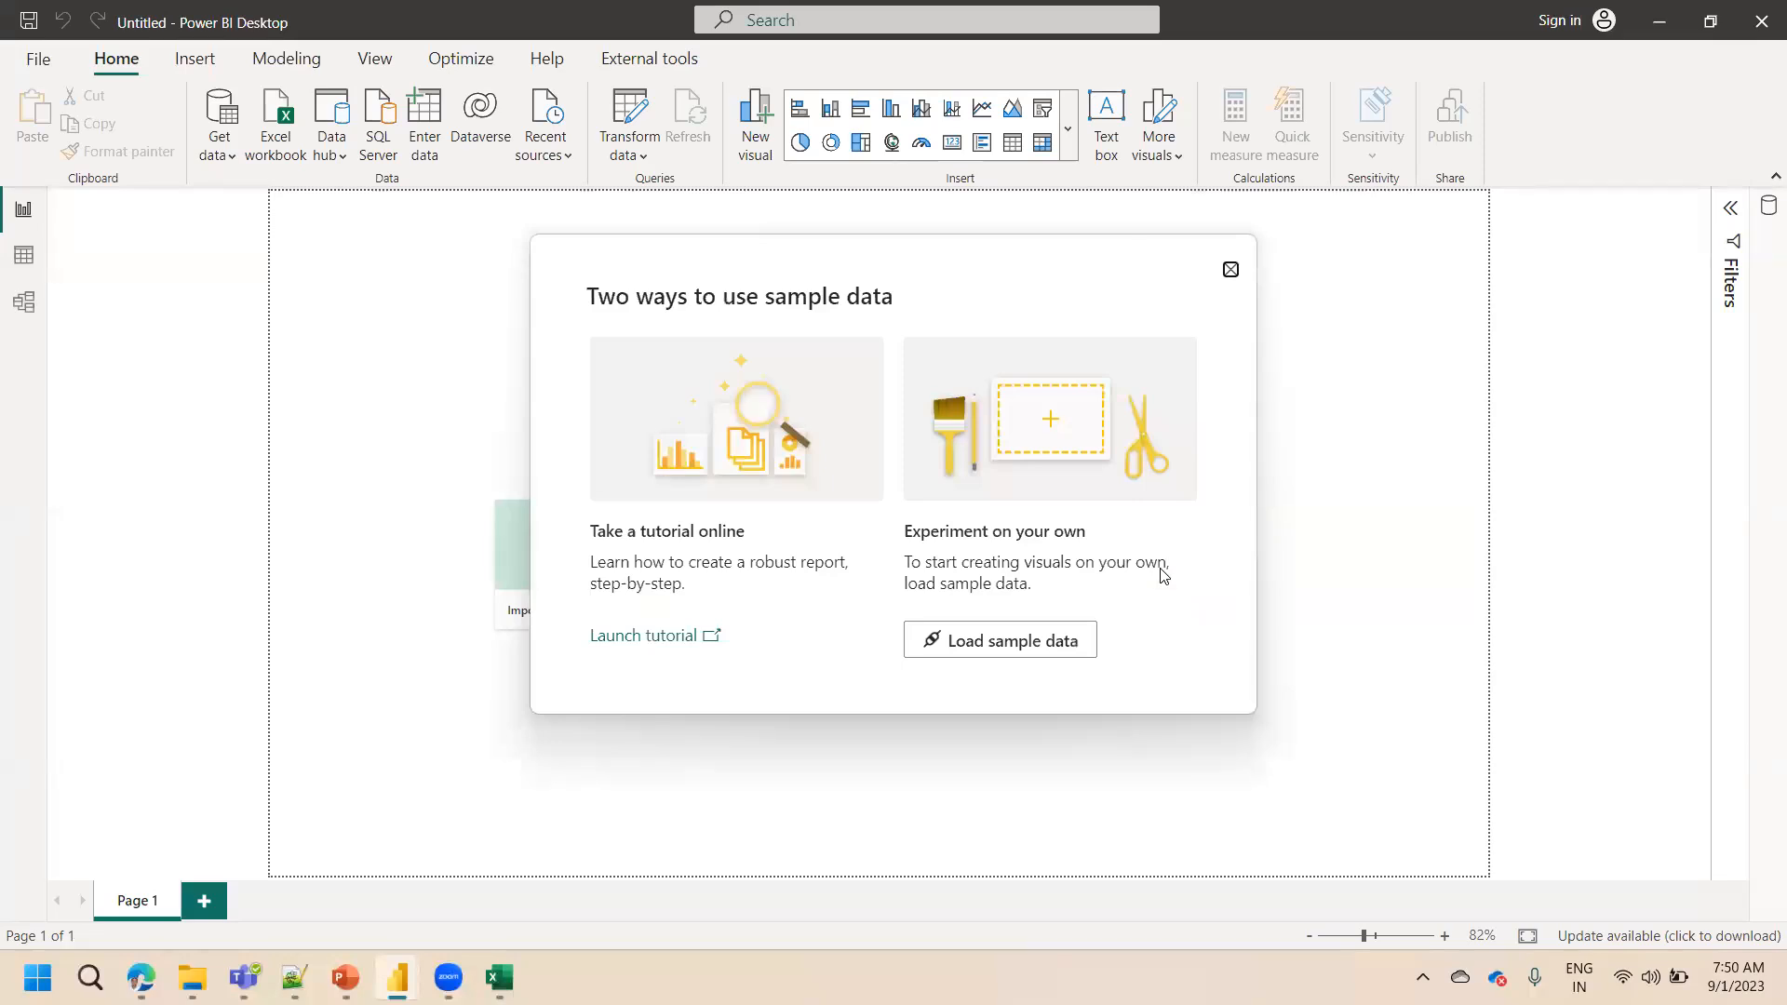
click(1037, 639)
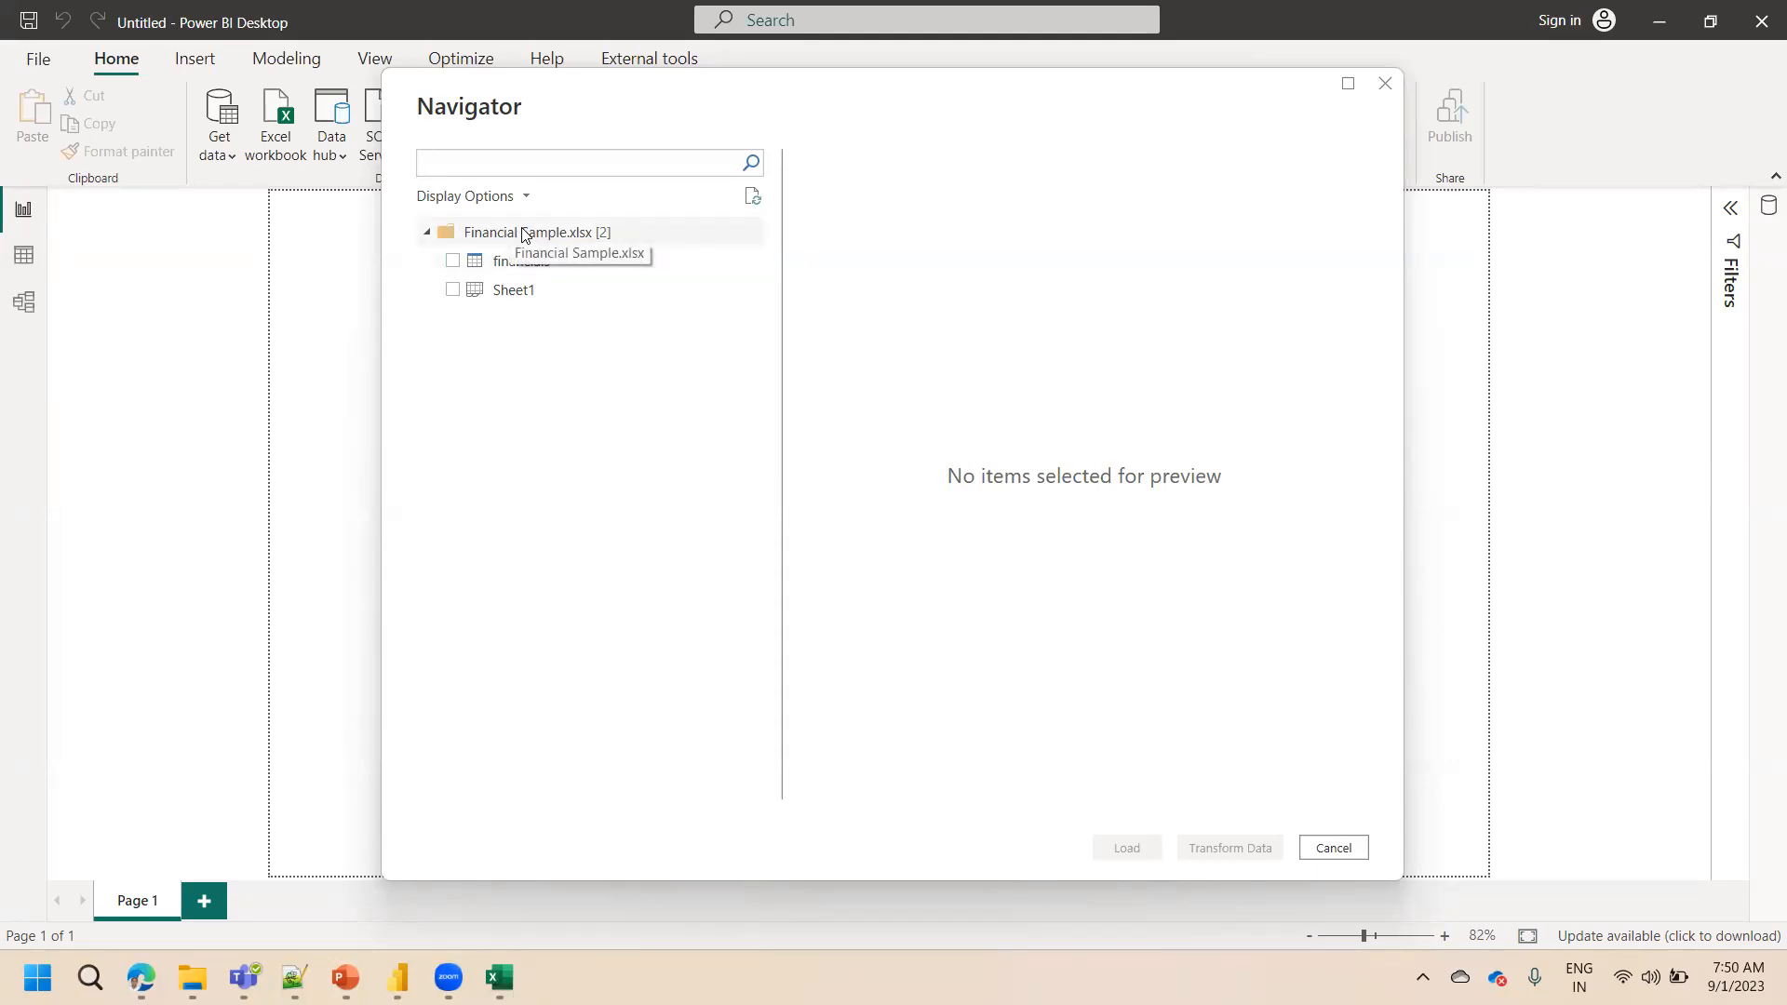
click(452, 263)
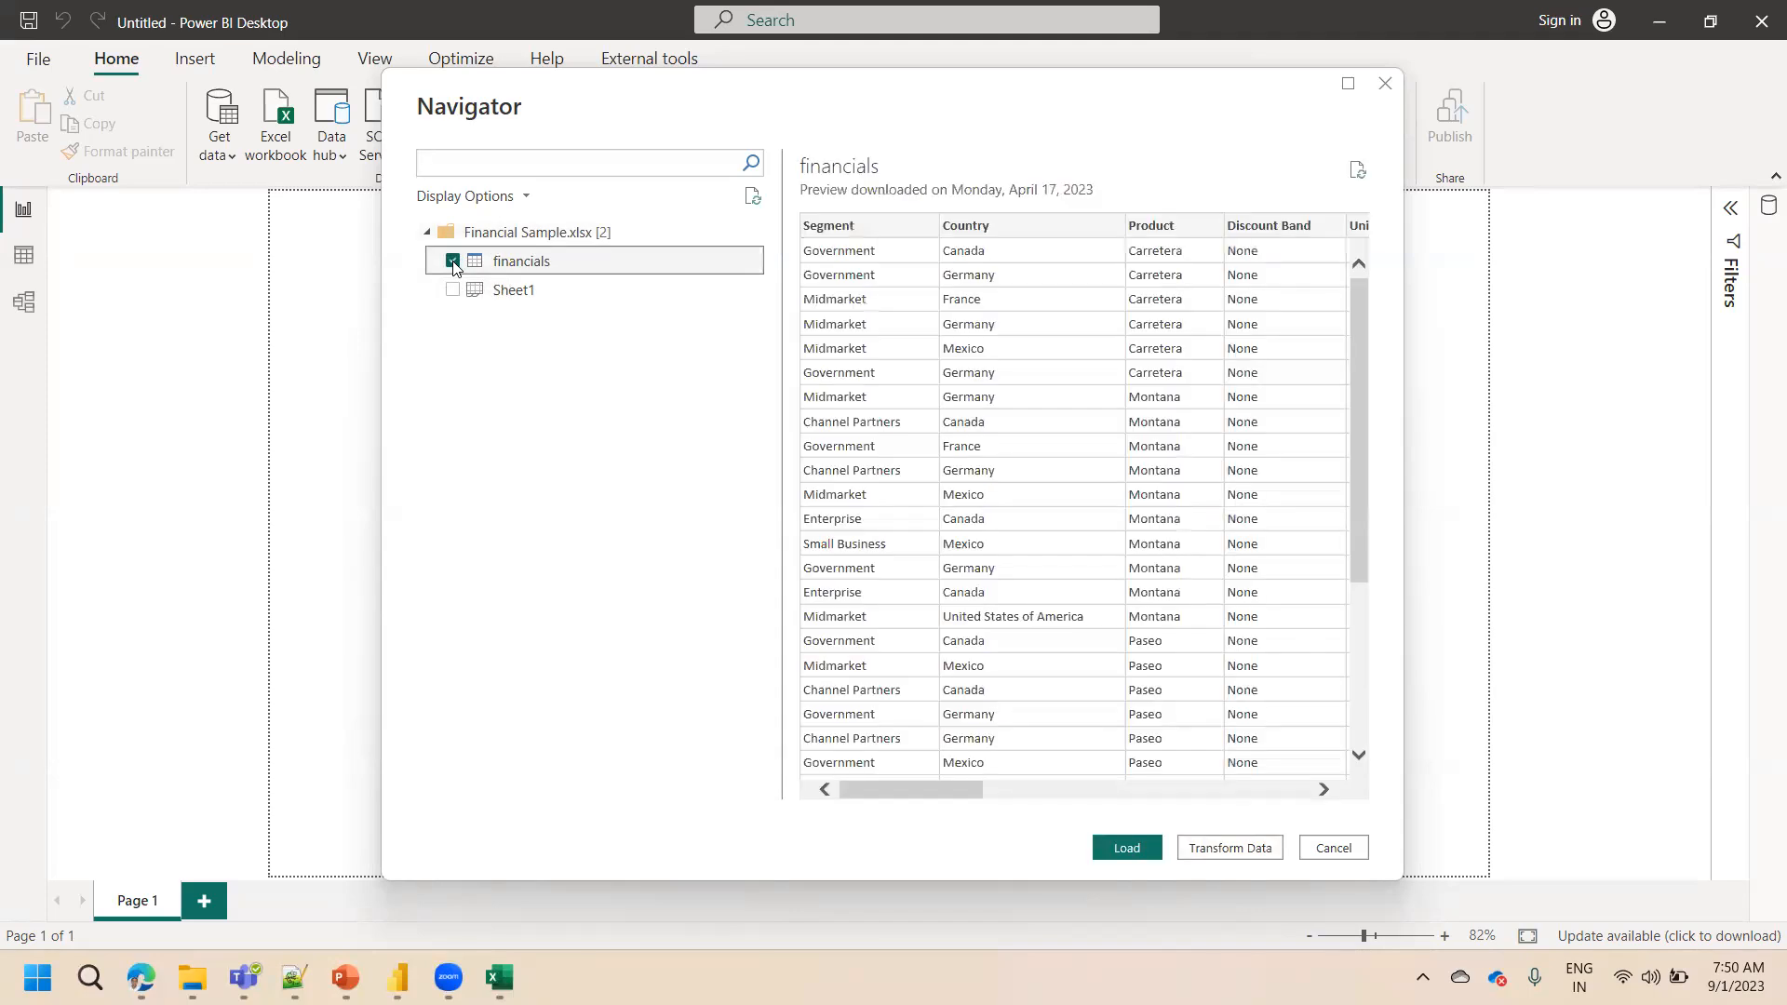
click(1334, 848)
mouse_move(873, 765)
mouse_down()
mouse_move(477, 472)
mouse_move(1323, 454)
mouse_up()
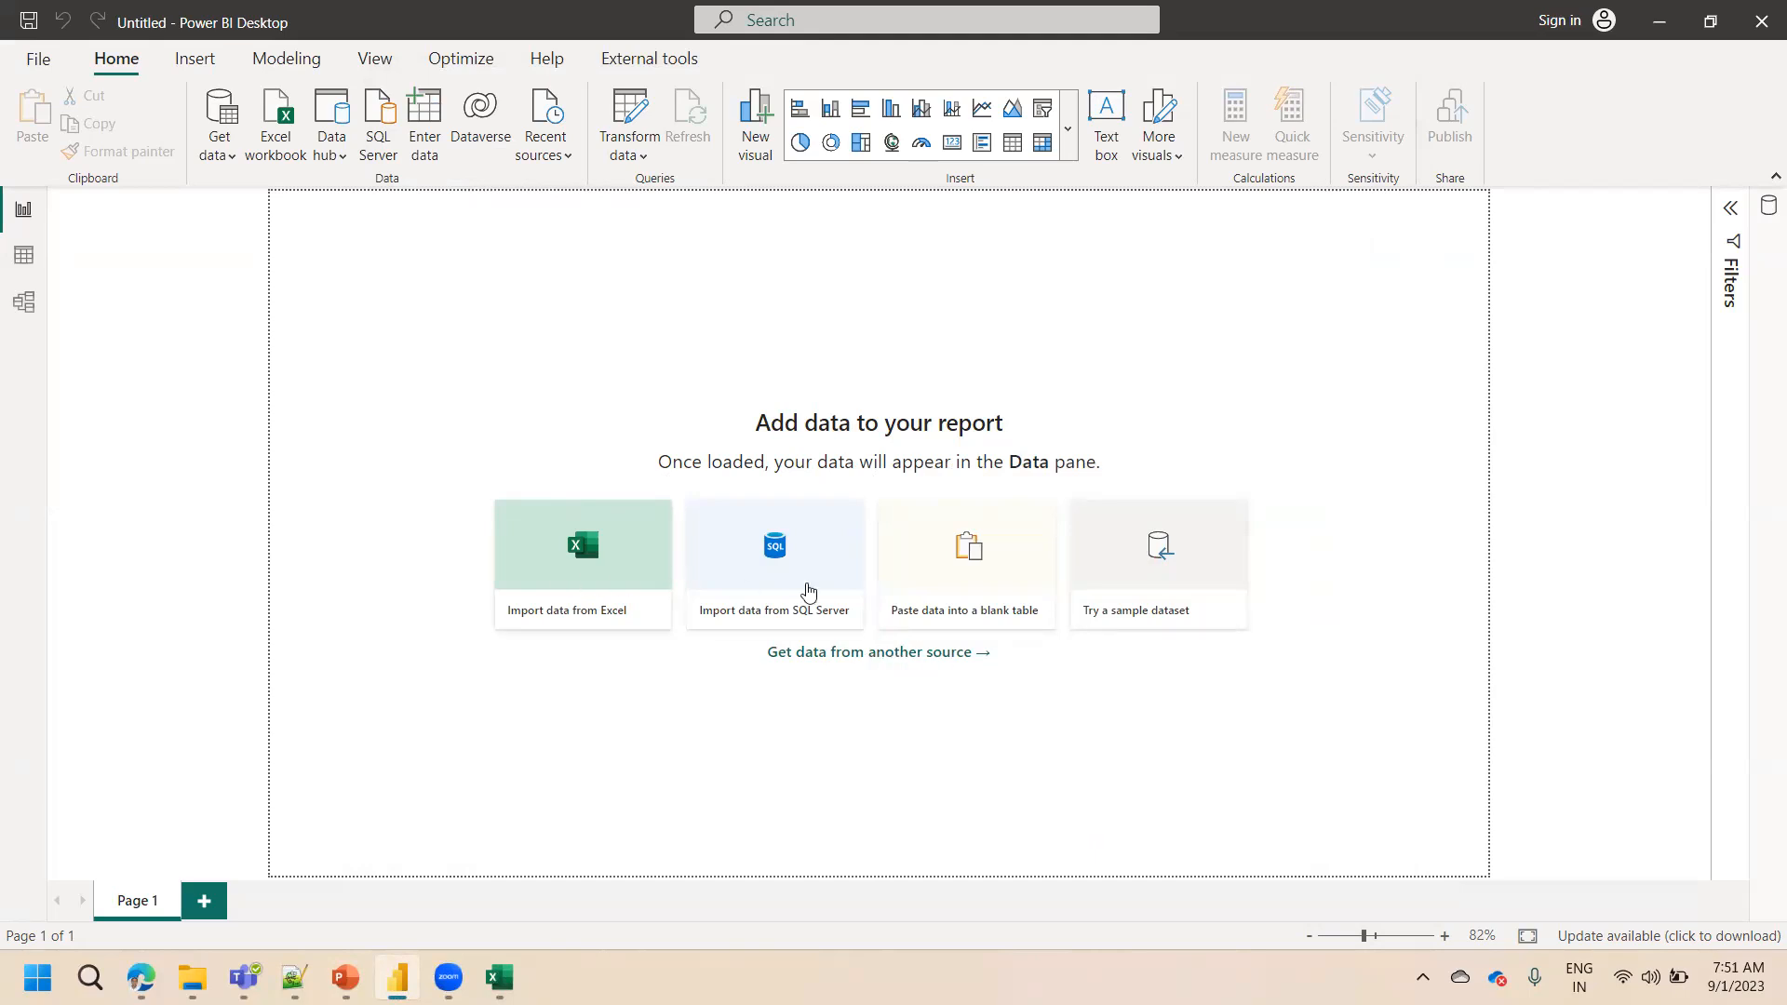
Open Get Data from another source and scroll through the full list of connectors
click(880, 653)
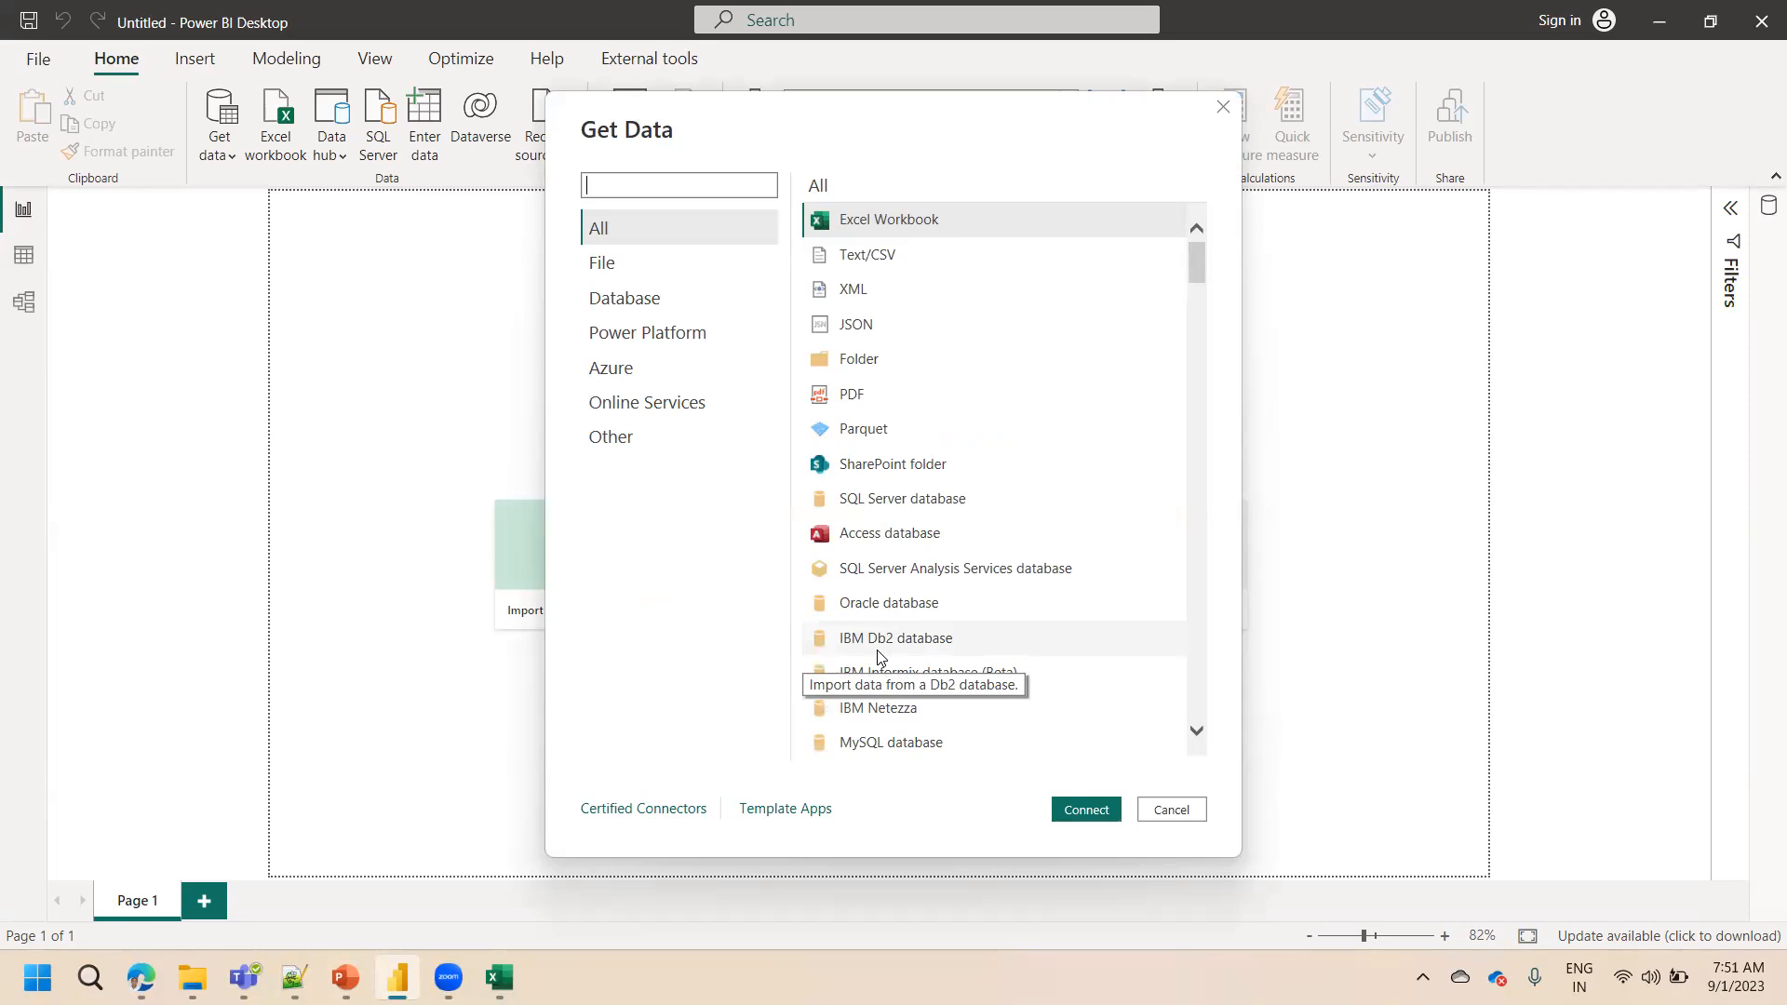
drag(1201, 261, 1215, 552)
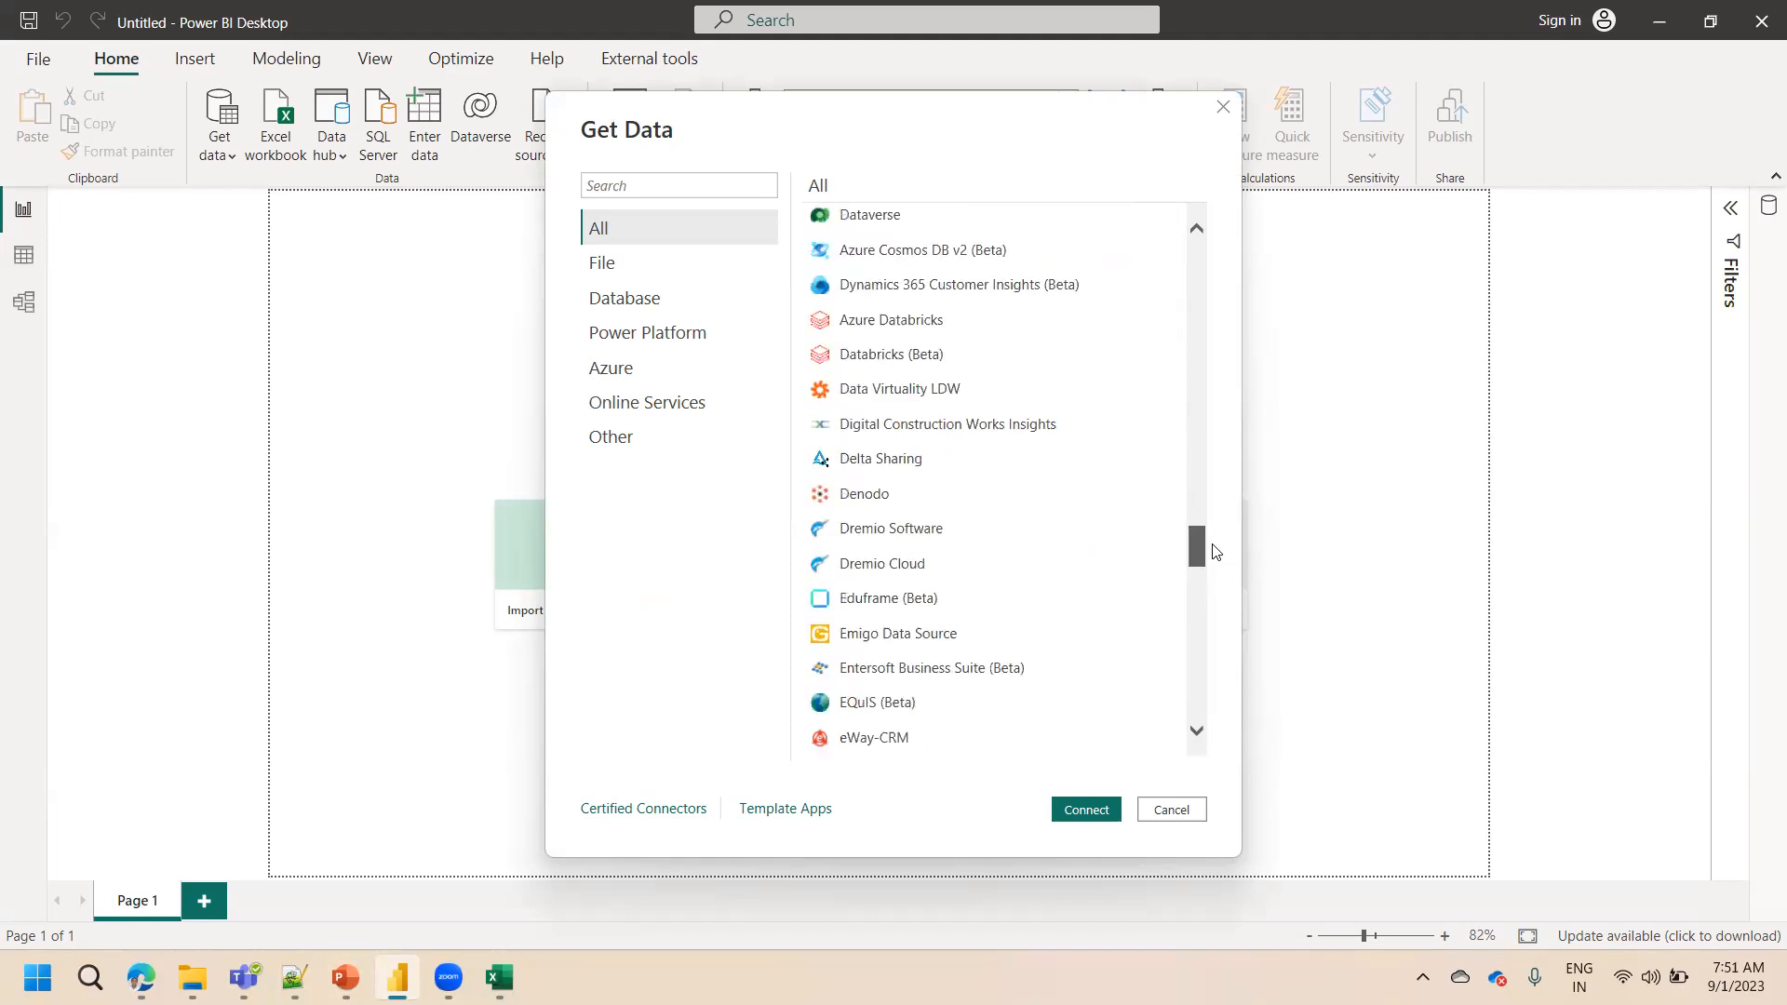
drag(1214, 552, 1202, 340)
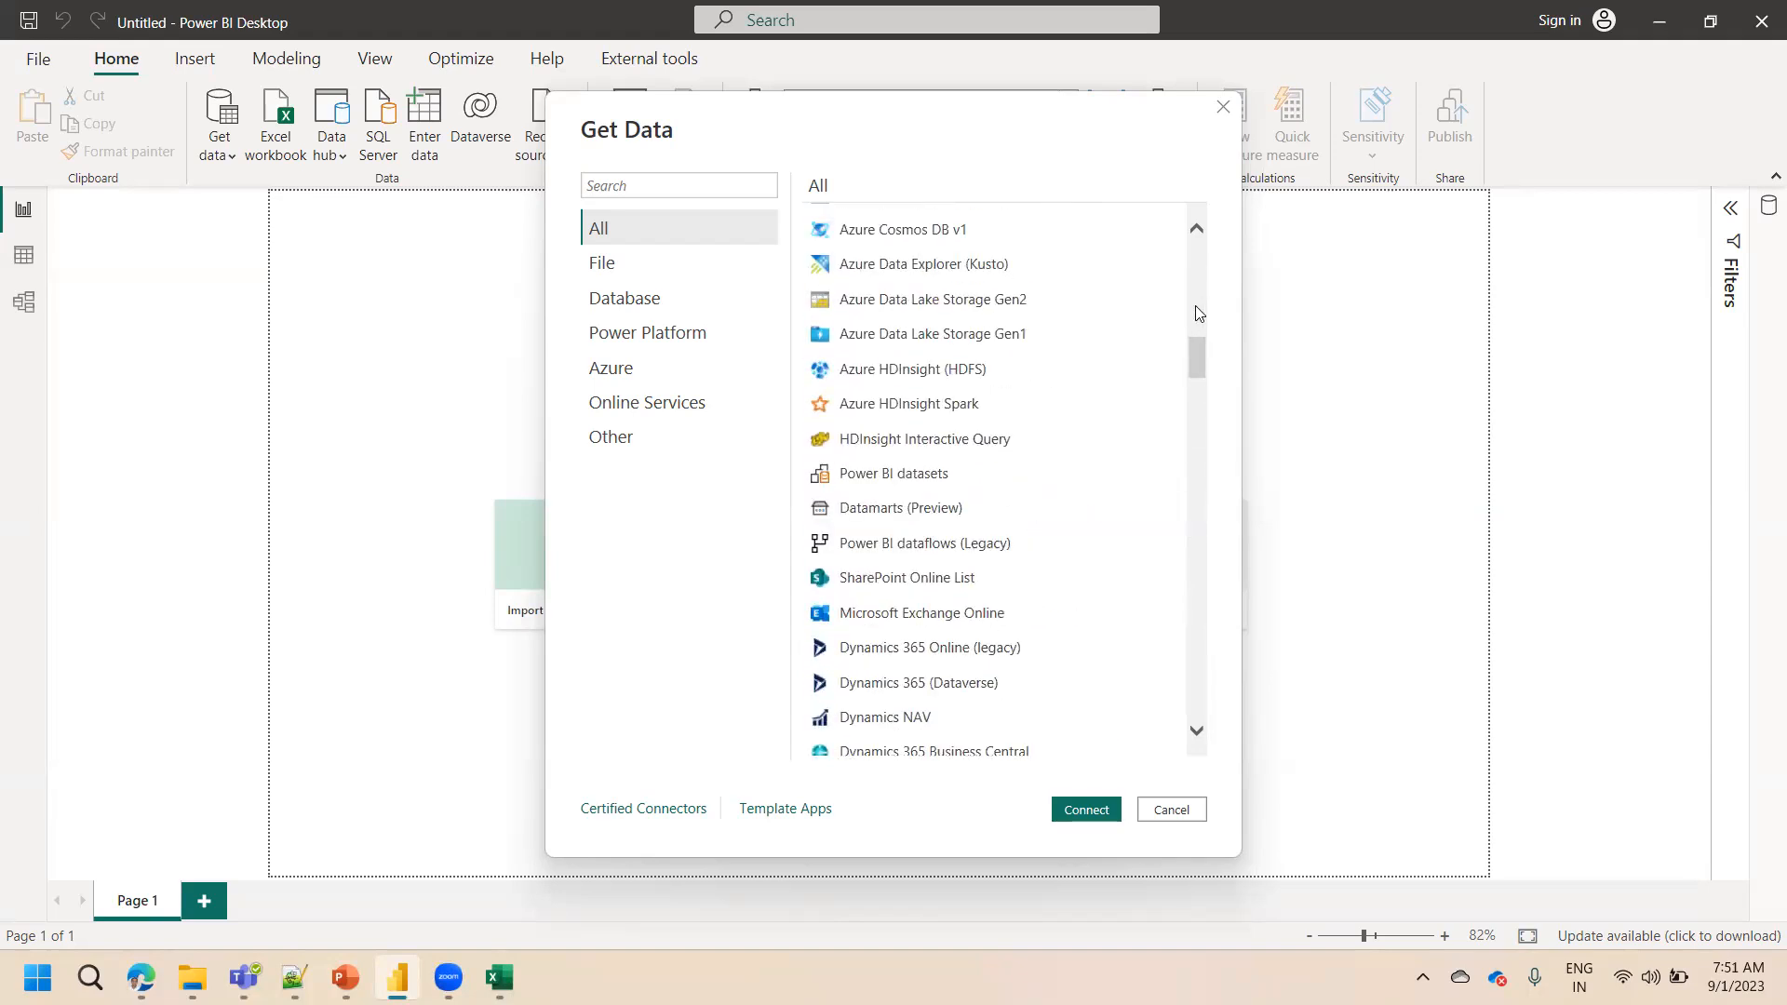
drag(1197, 363, 1197, 440)
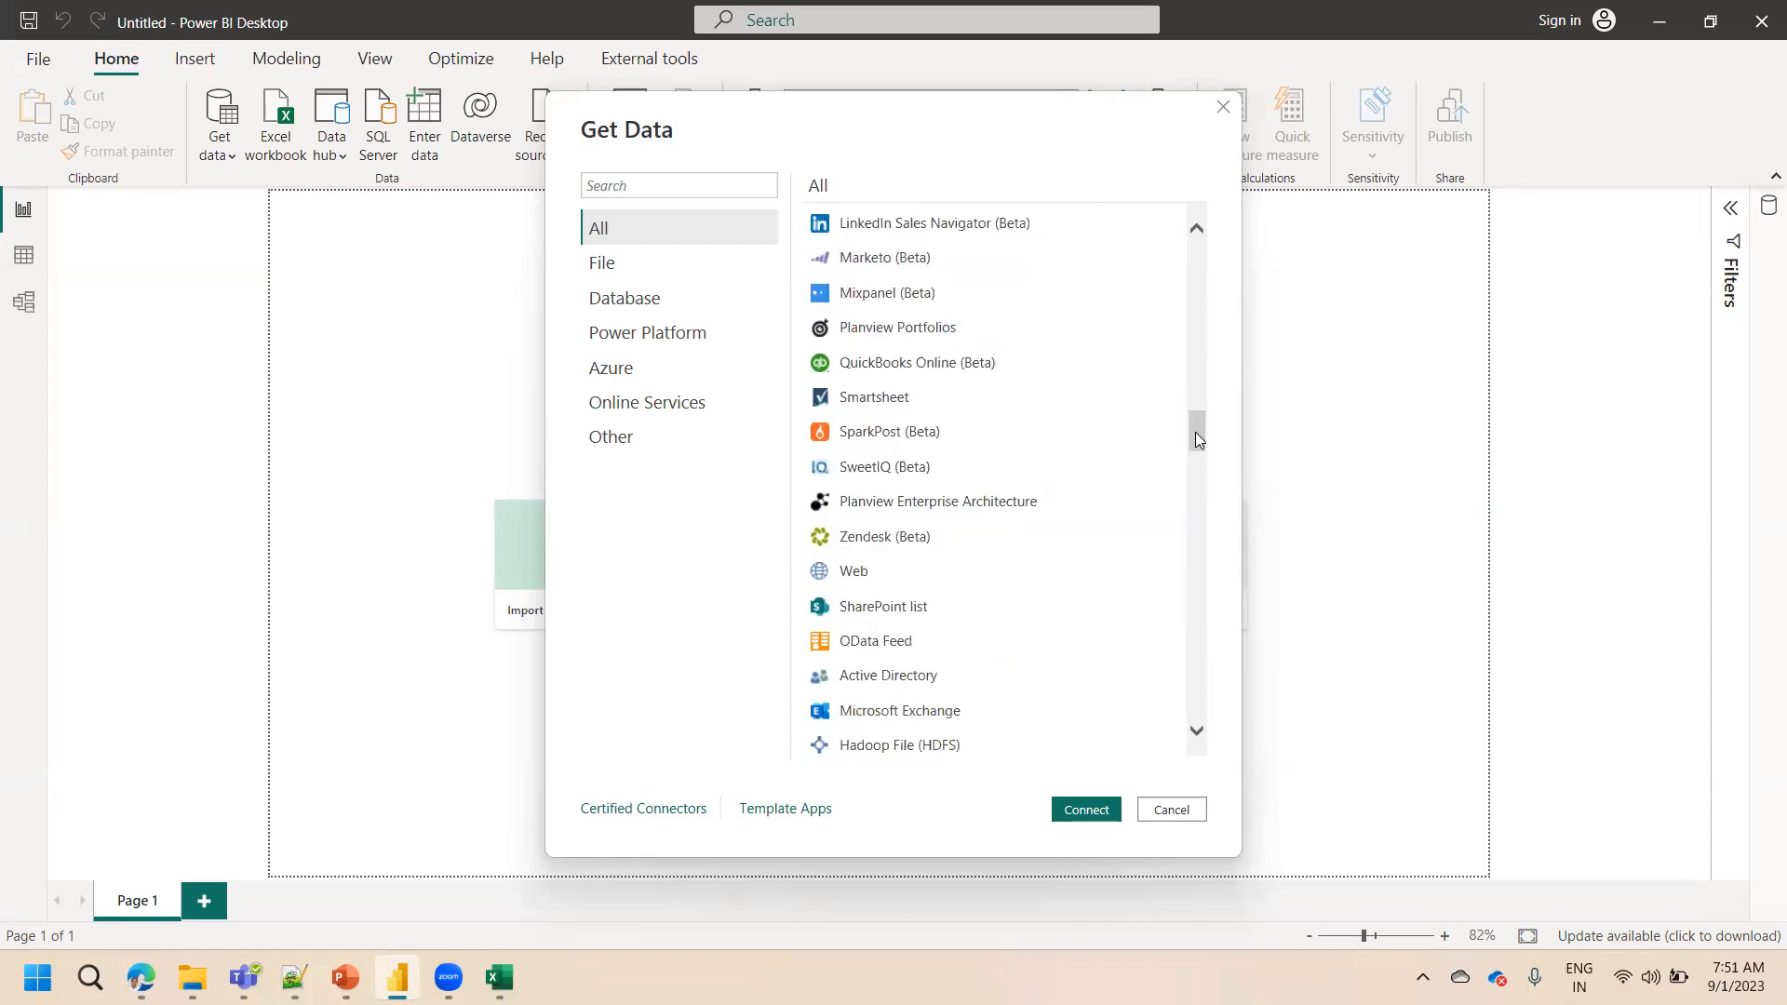
Search connectors for post, open the PostgreSQL database connection and its advanced options, then cancel
click(628, 189)
text(post)
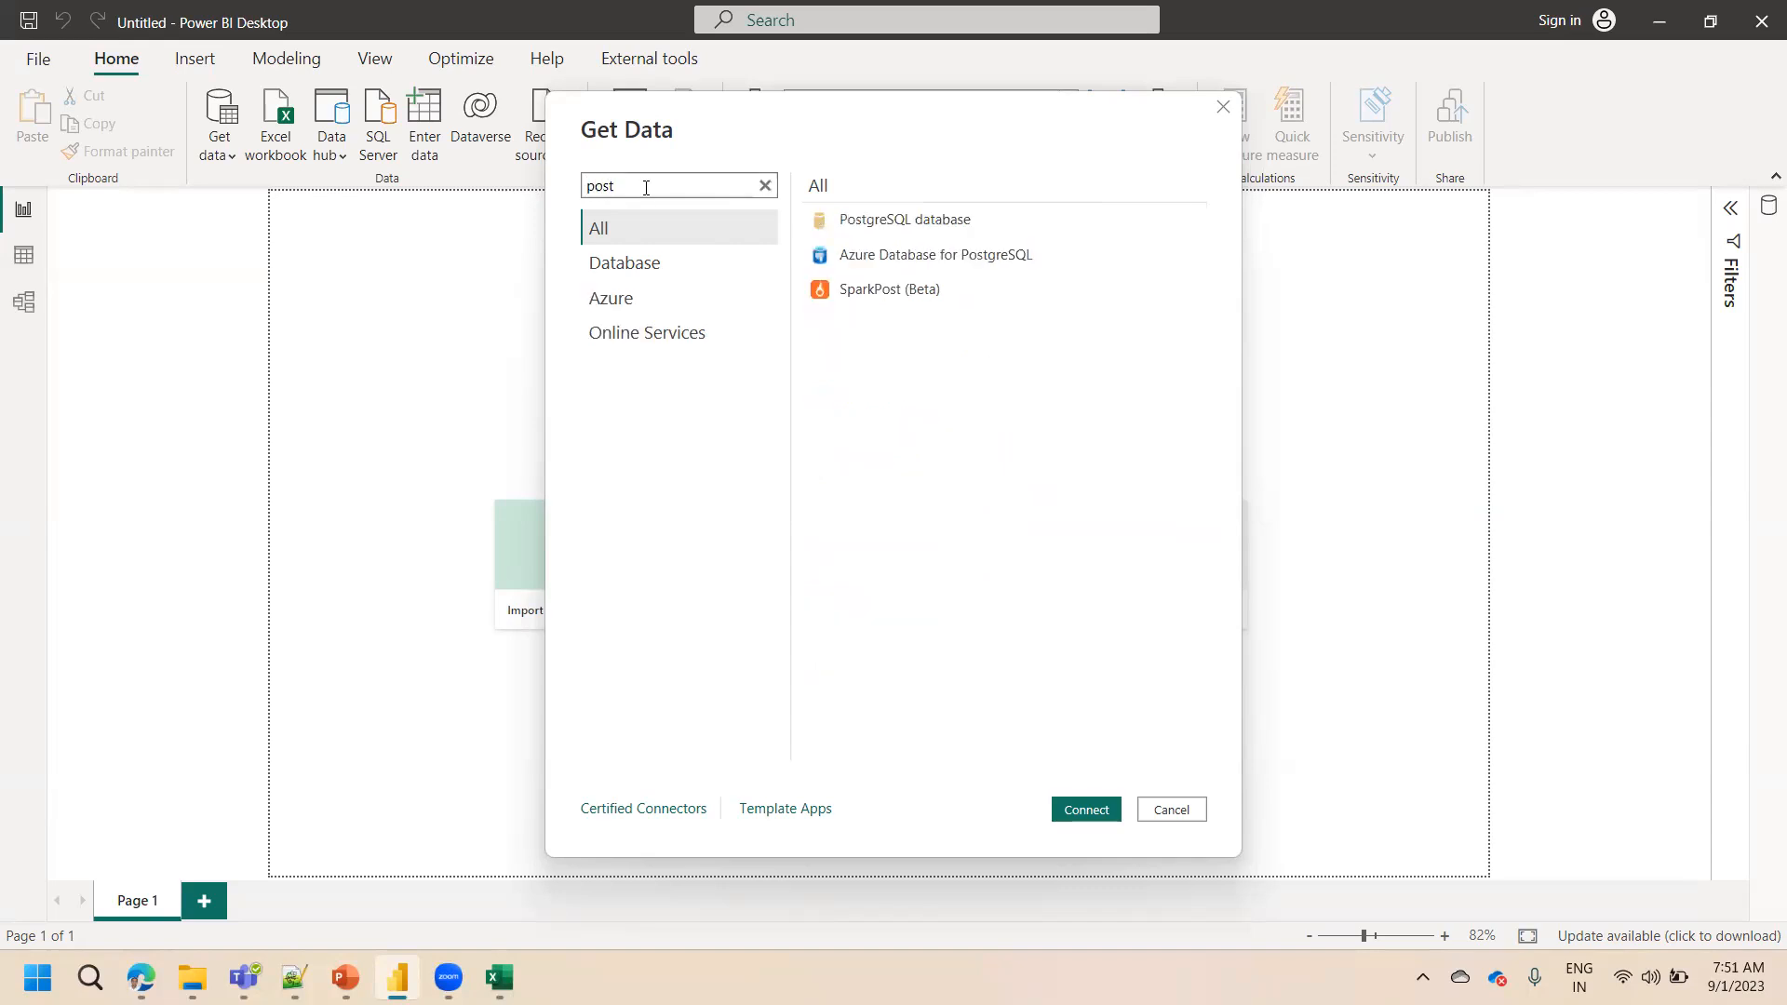
click(959, 228)
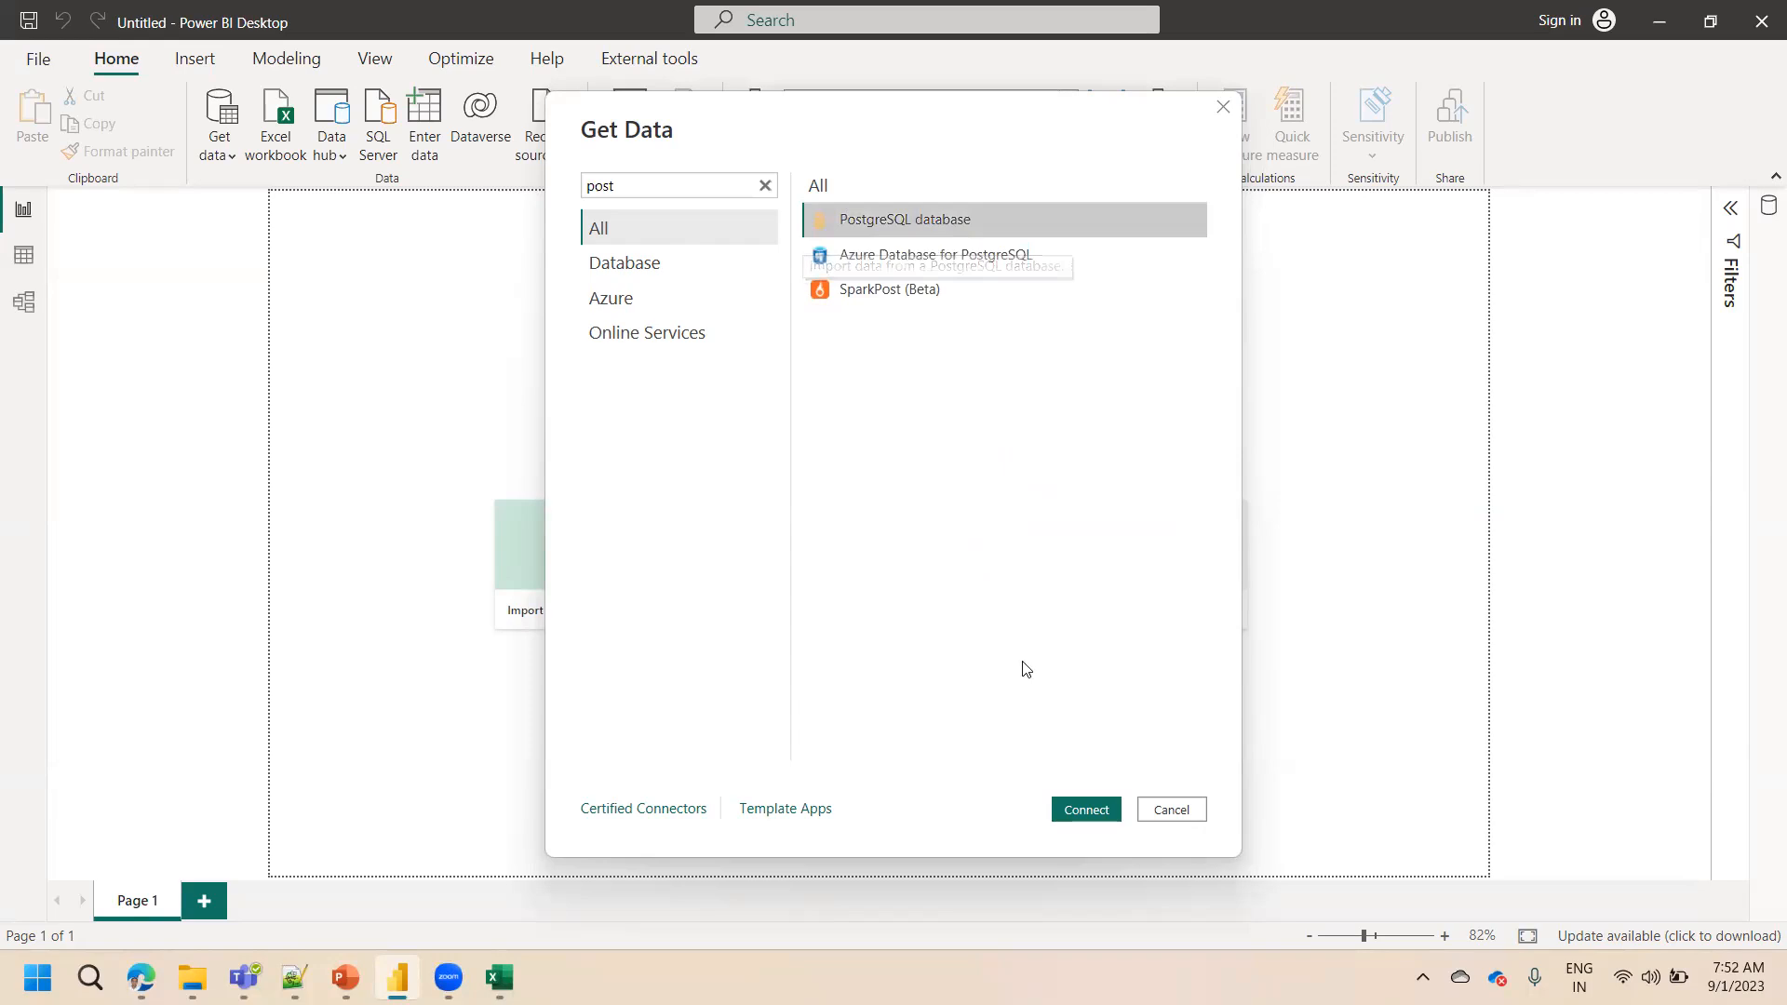
click(1095, 820)
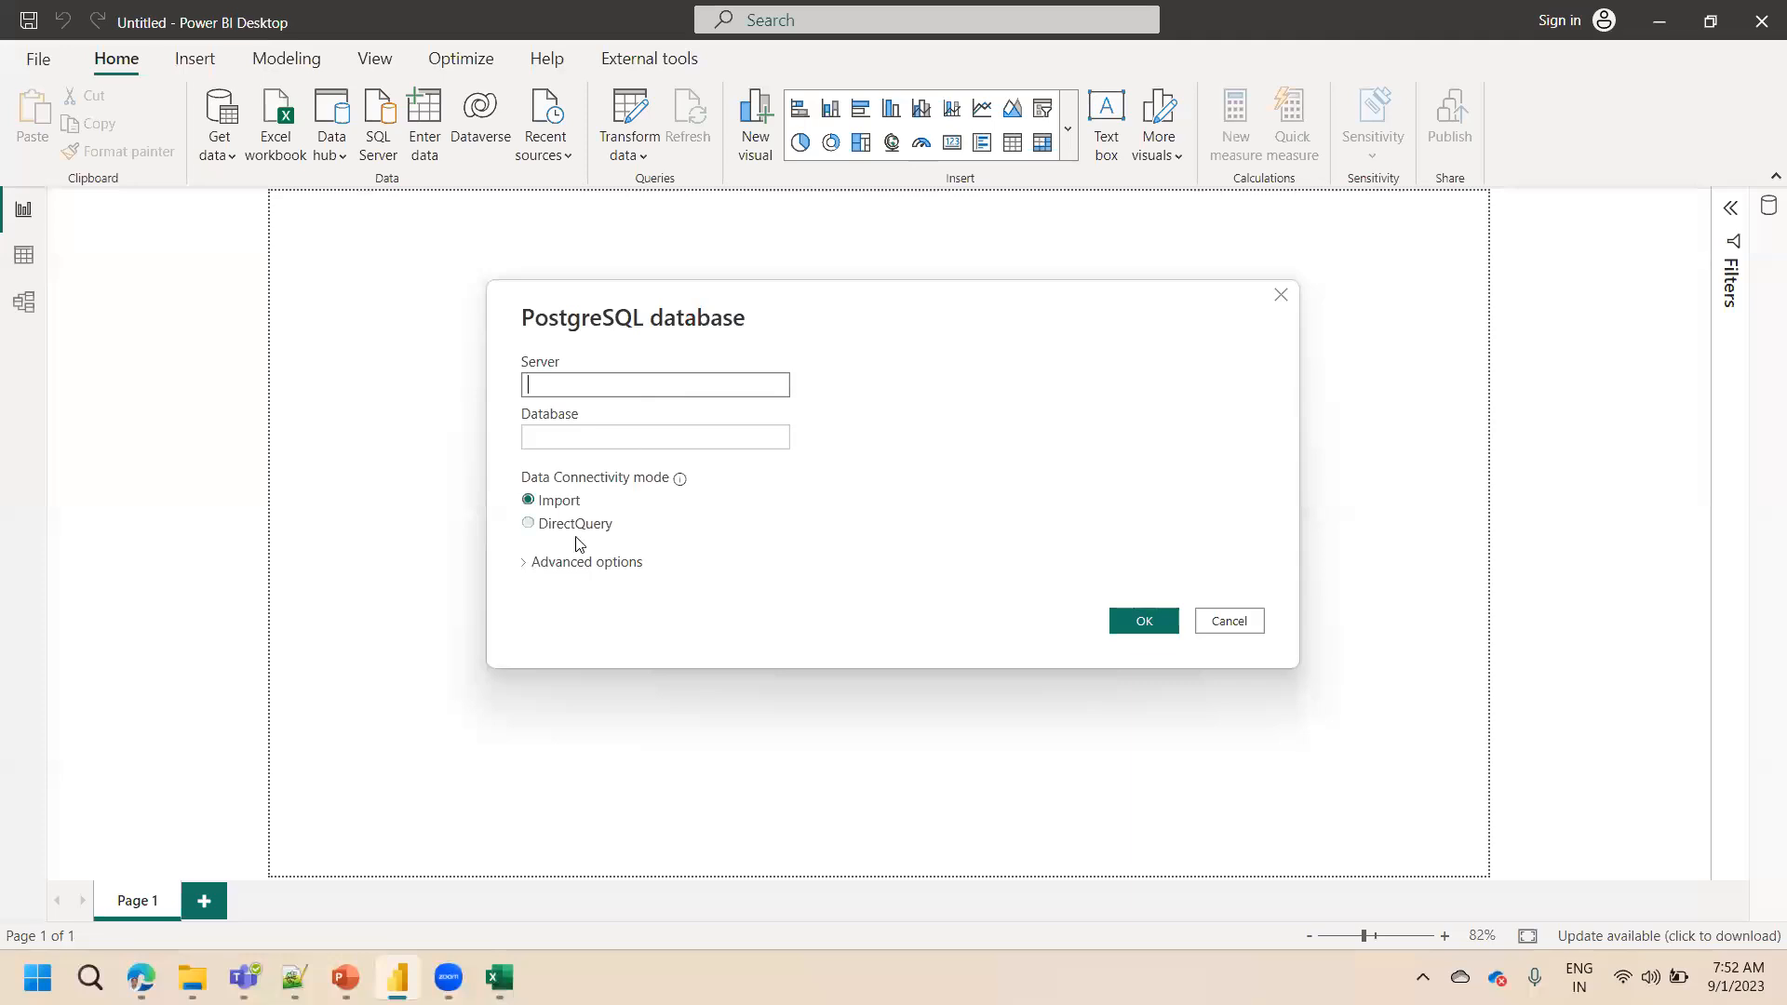
click(528, 563)
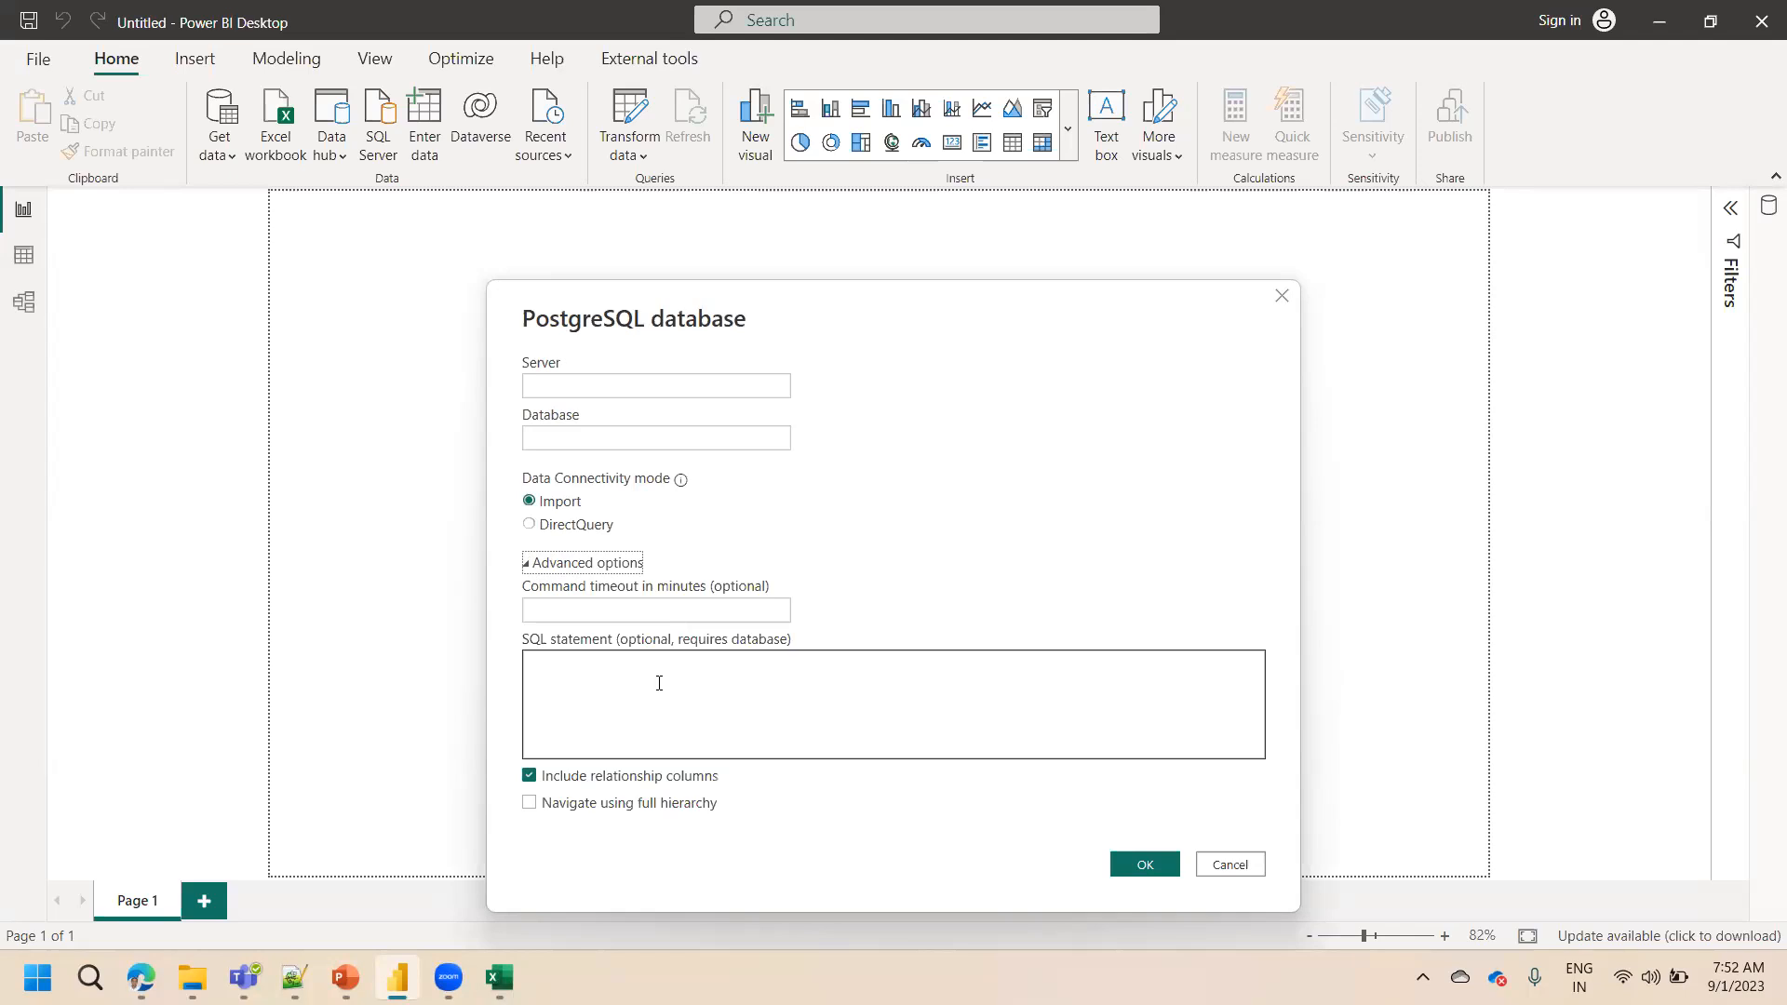
click(1230, 865)
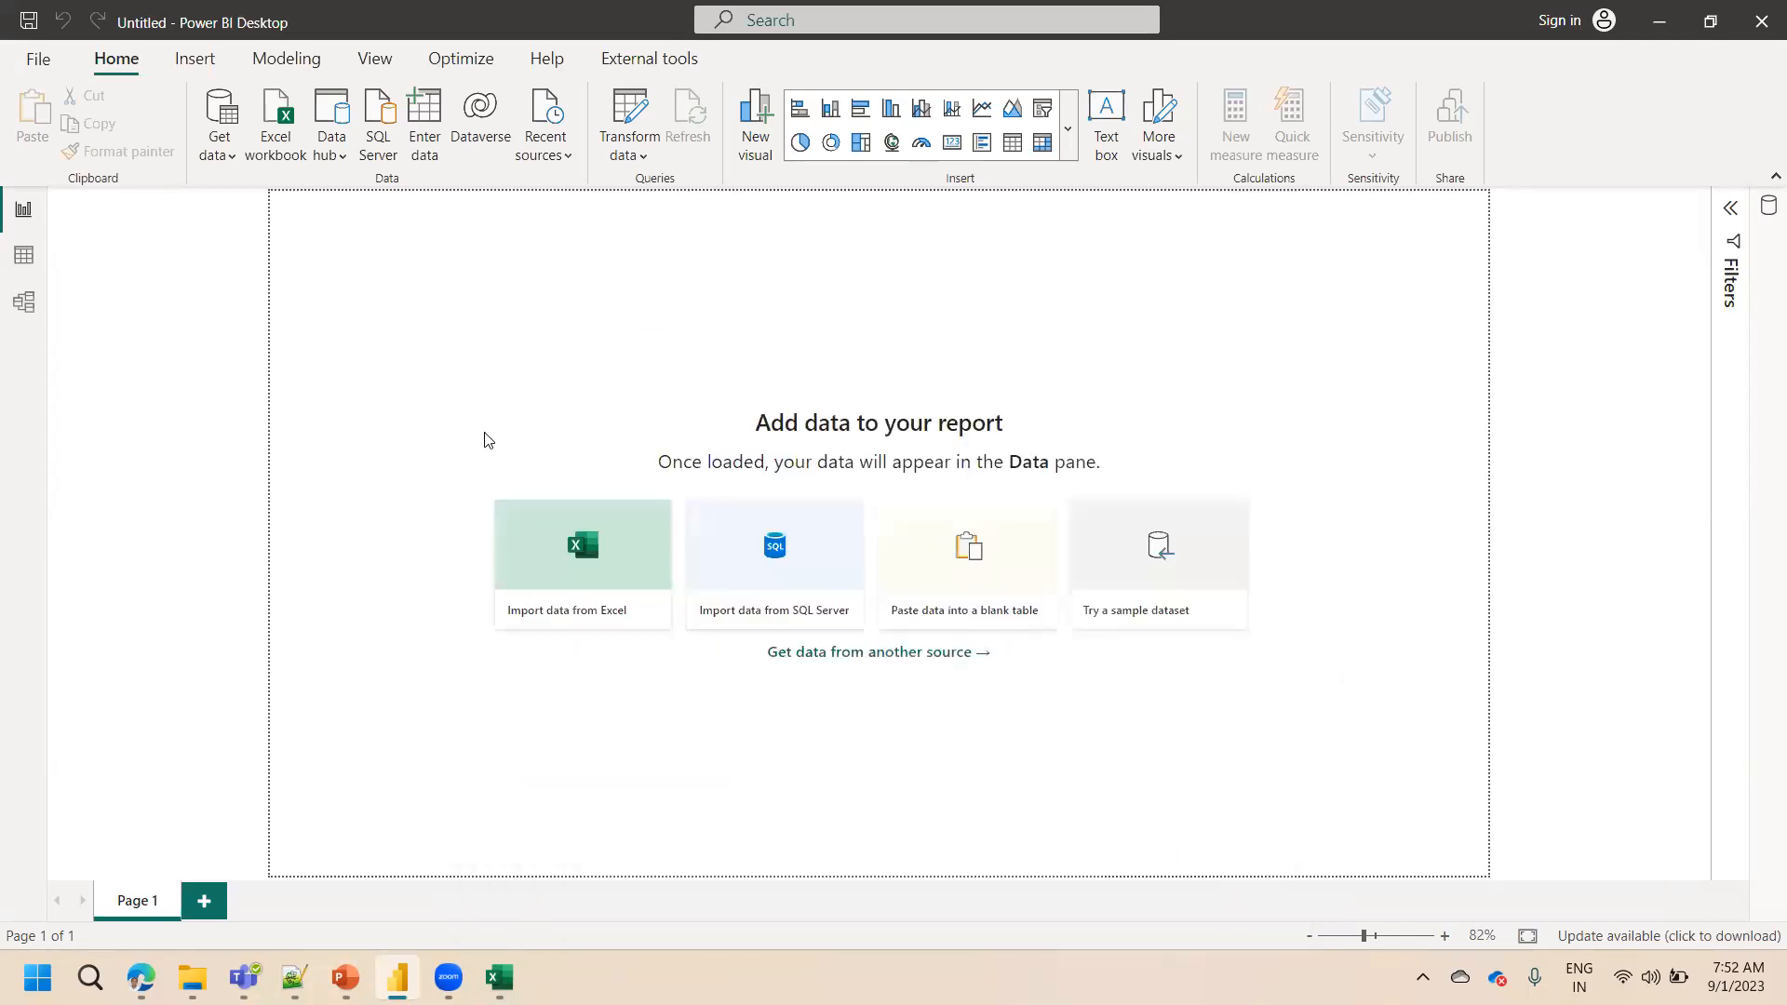
Reopen Get Data and browse the File, Database, Power Platform and Azure connector categories
click(849, 653)
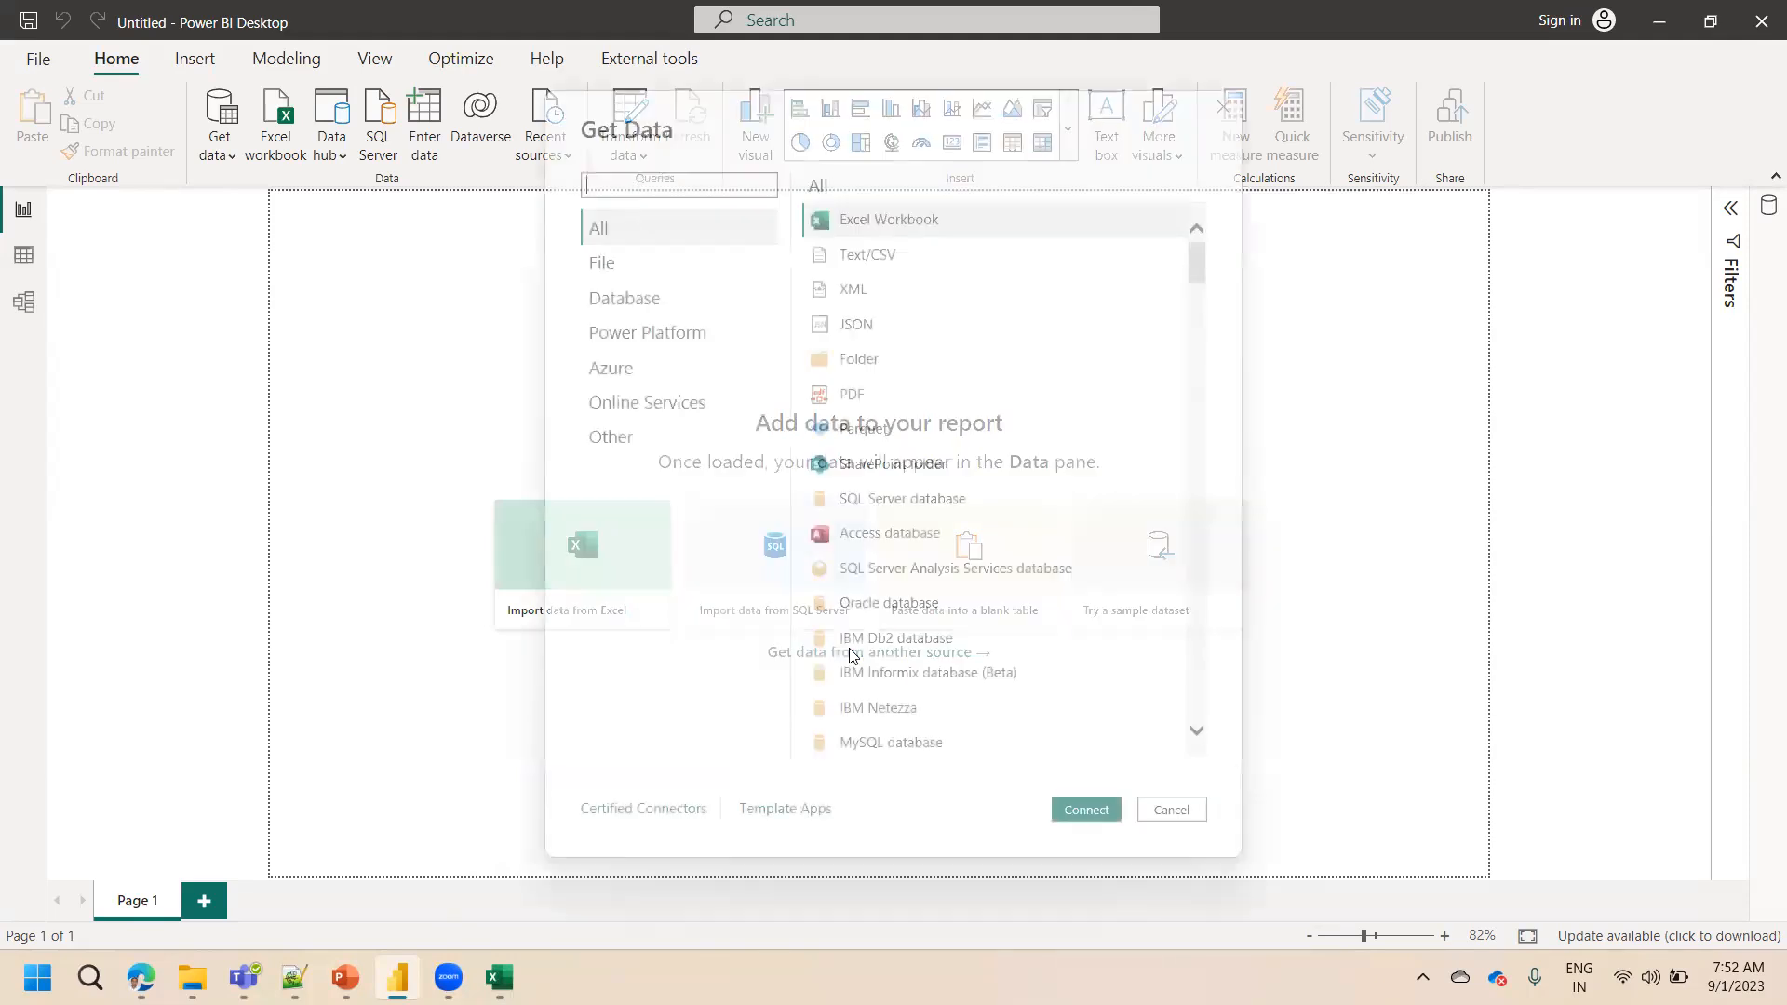
click(611, 272)
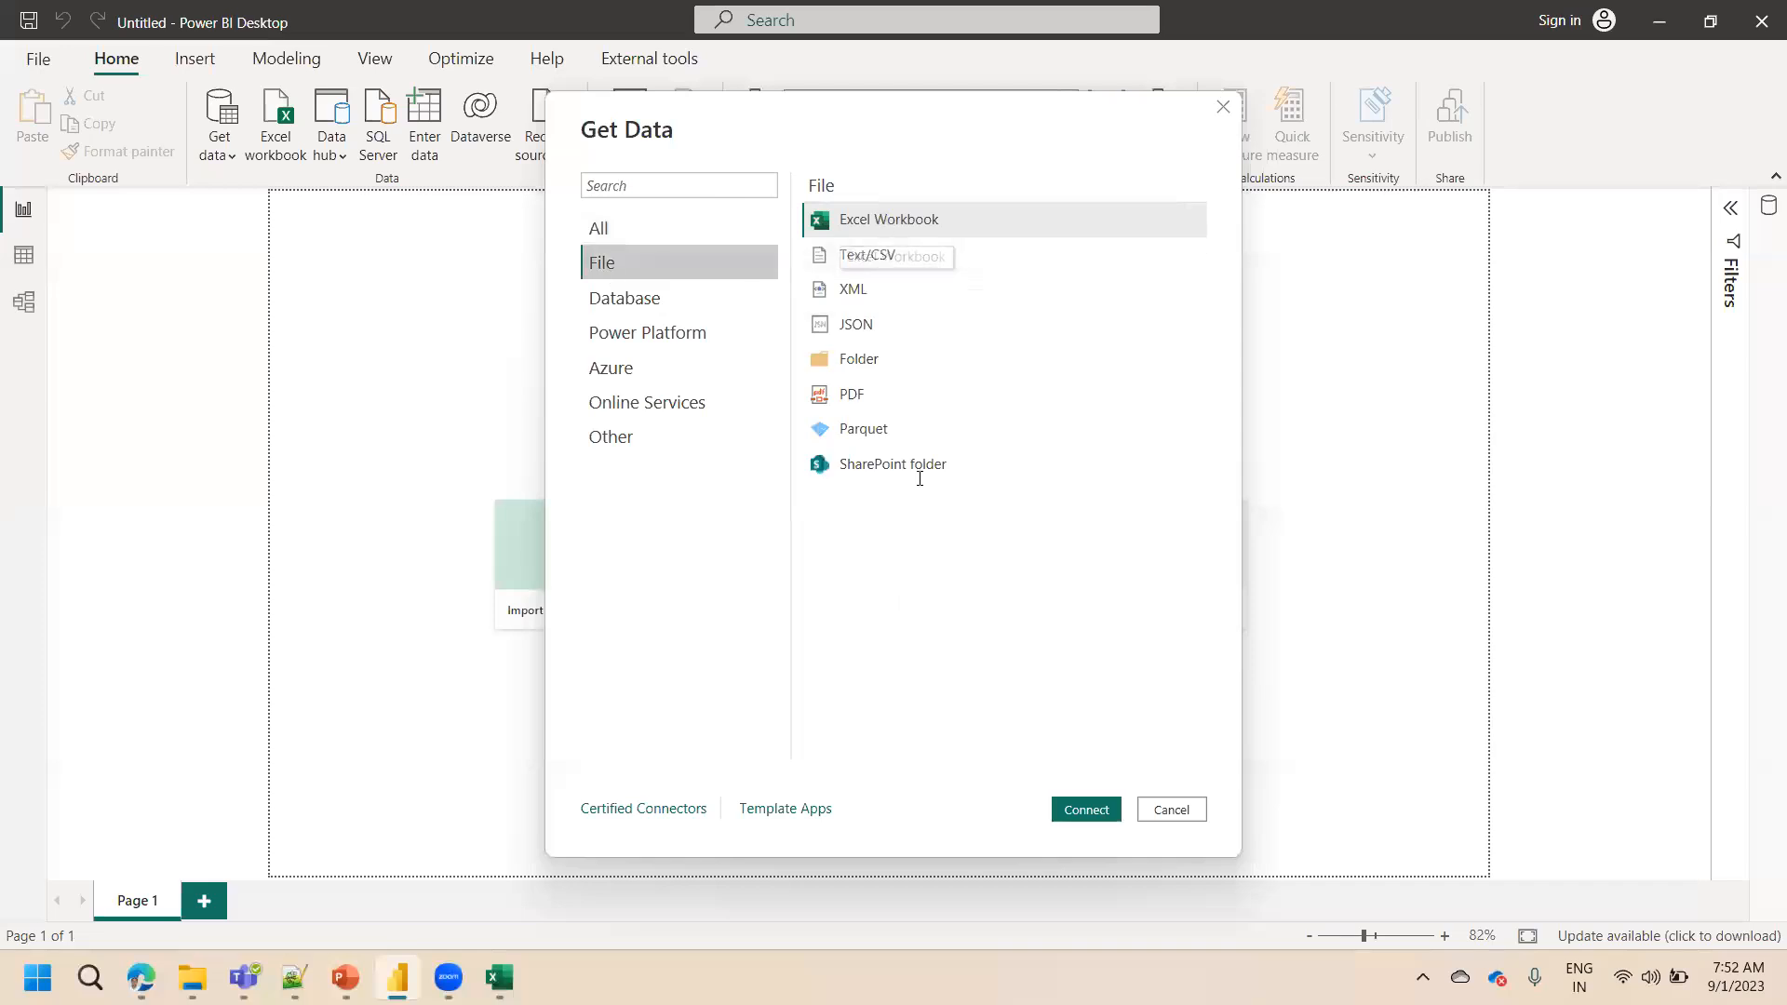
click(674, 311)
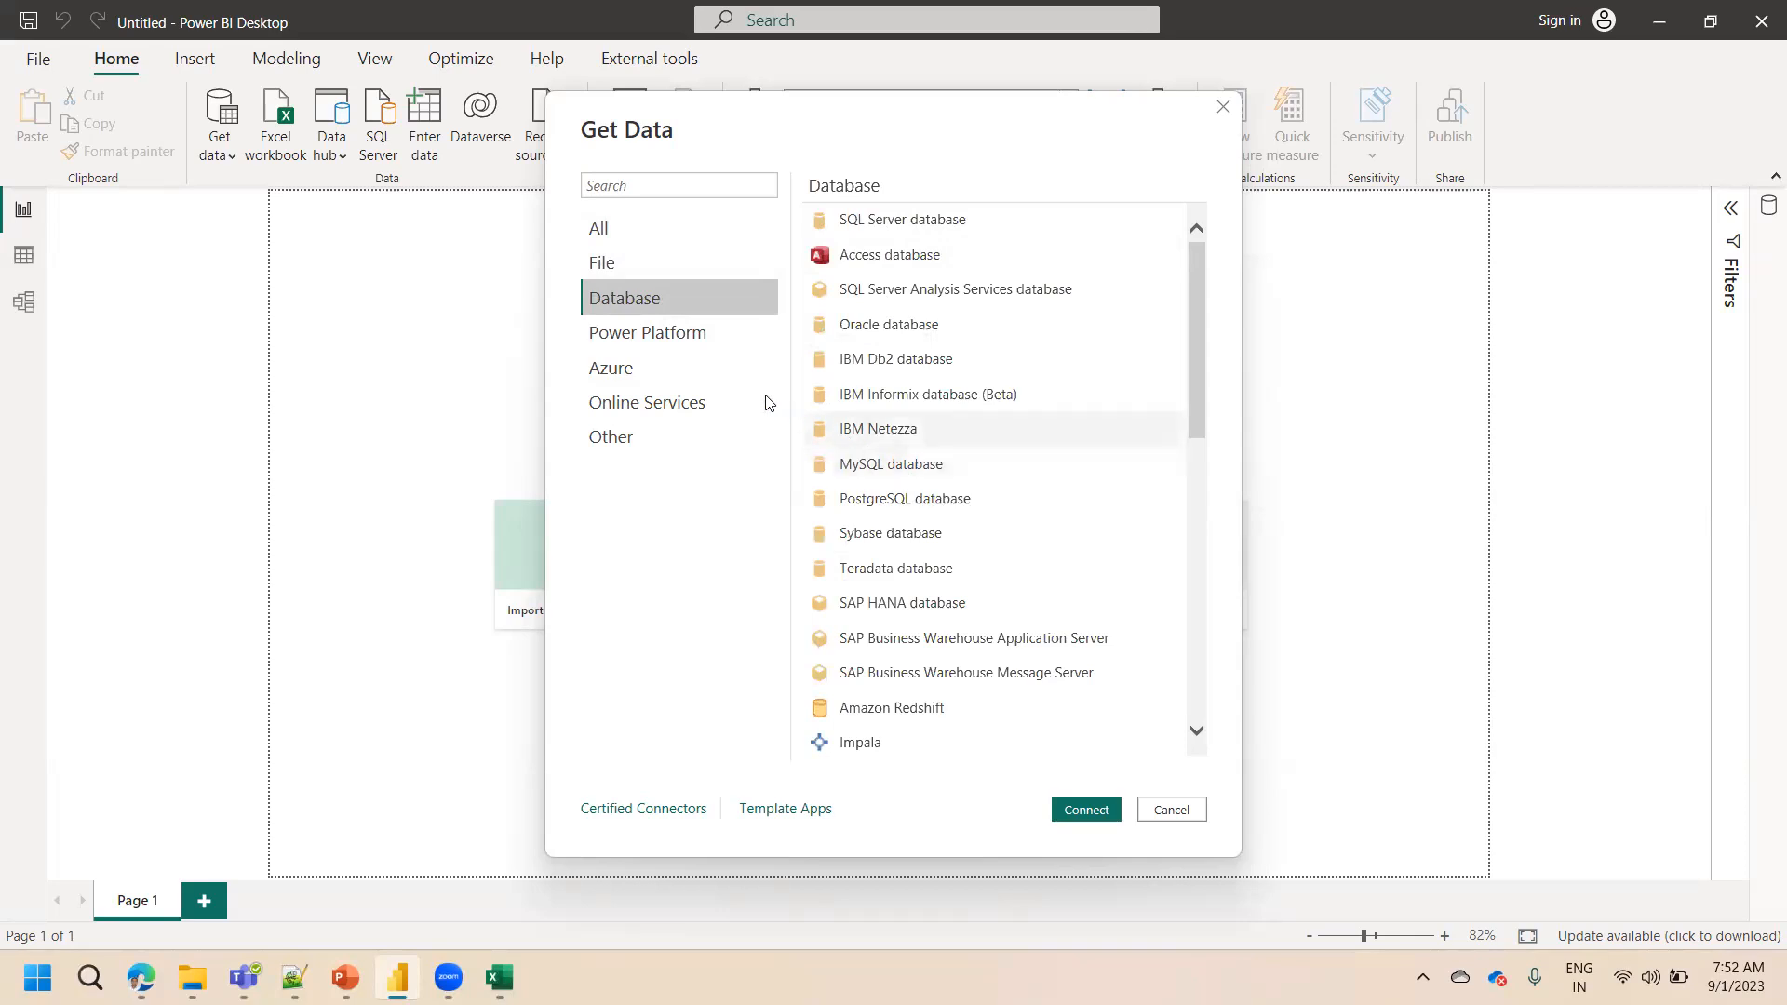
click(684, 338)
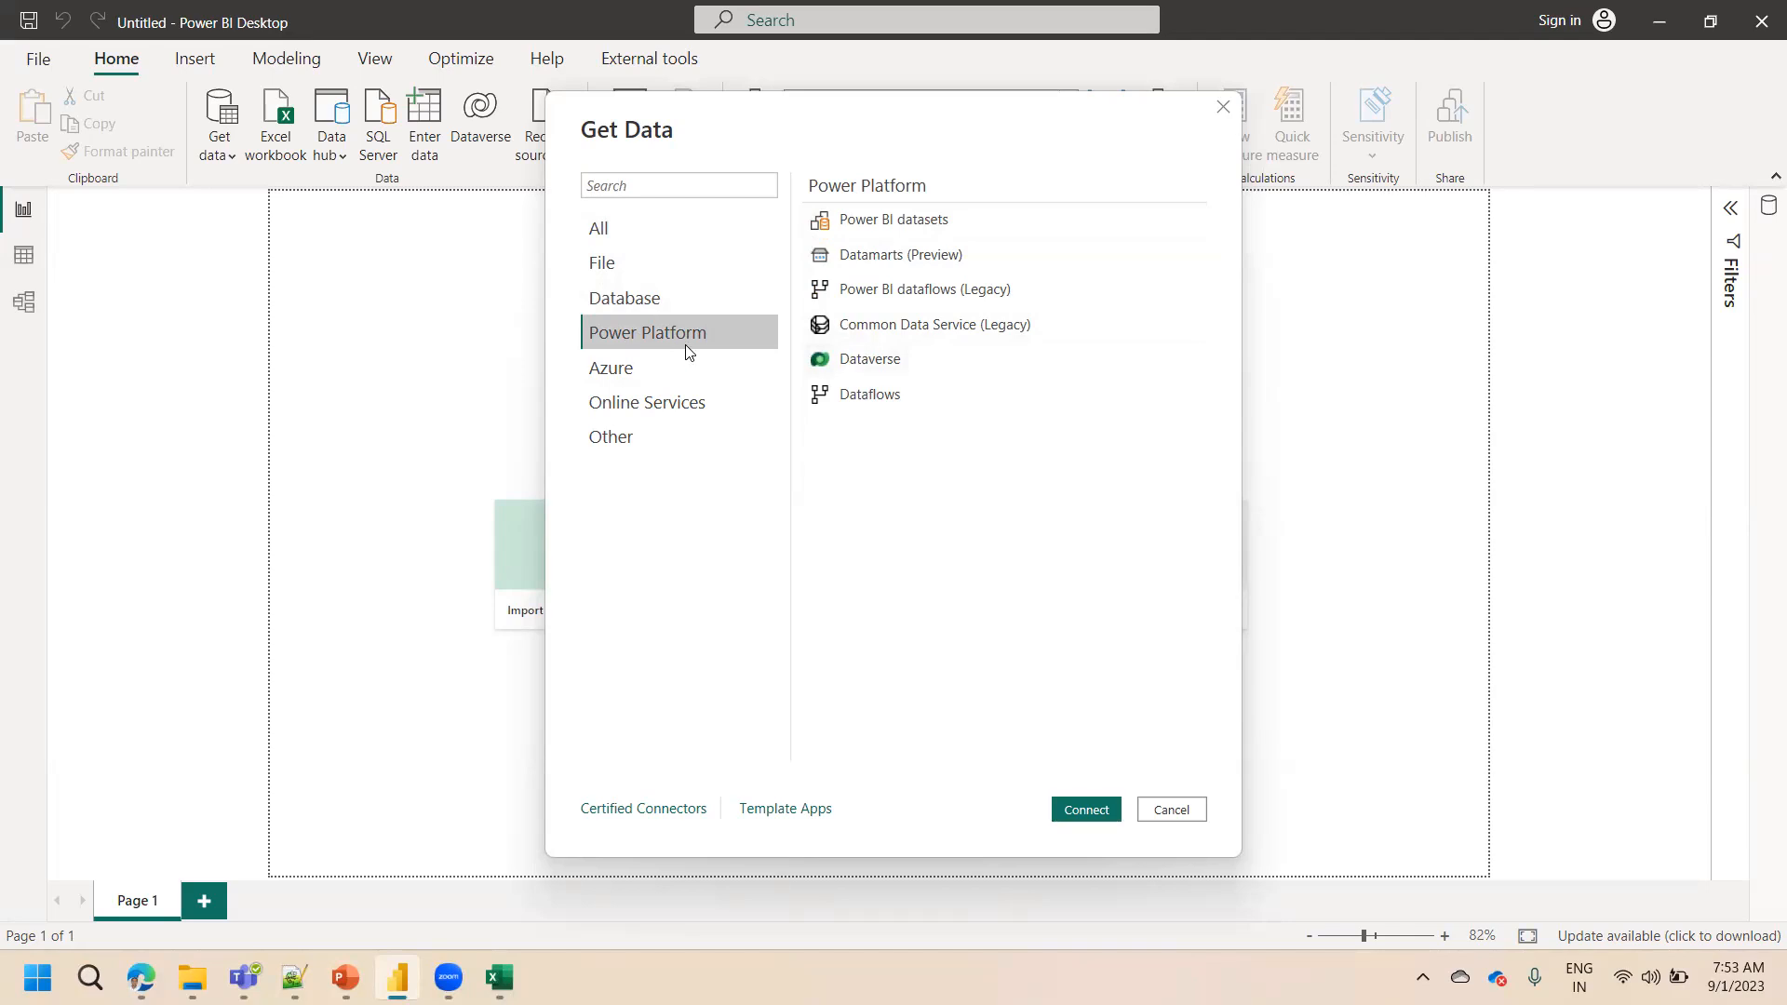
click(630, 384)
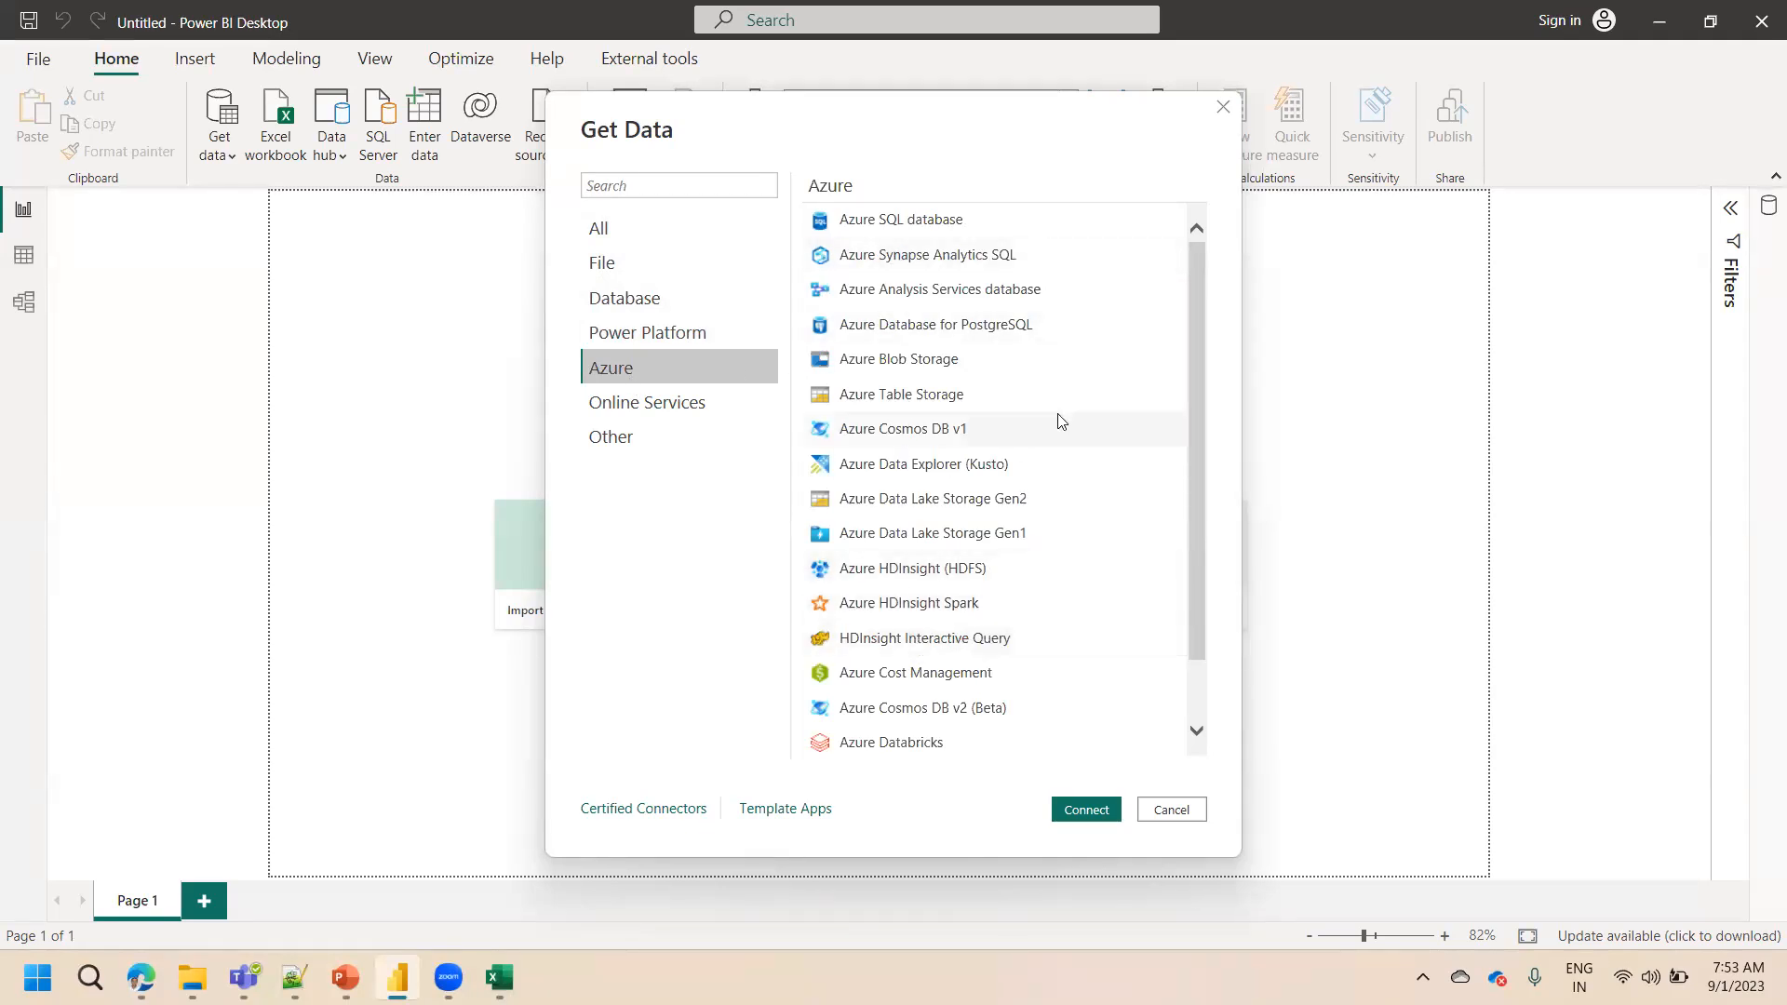
click(1196, 731)
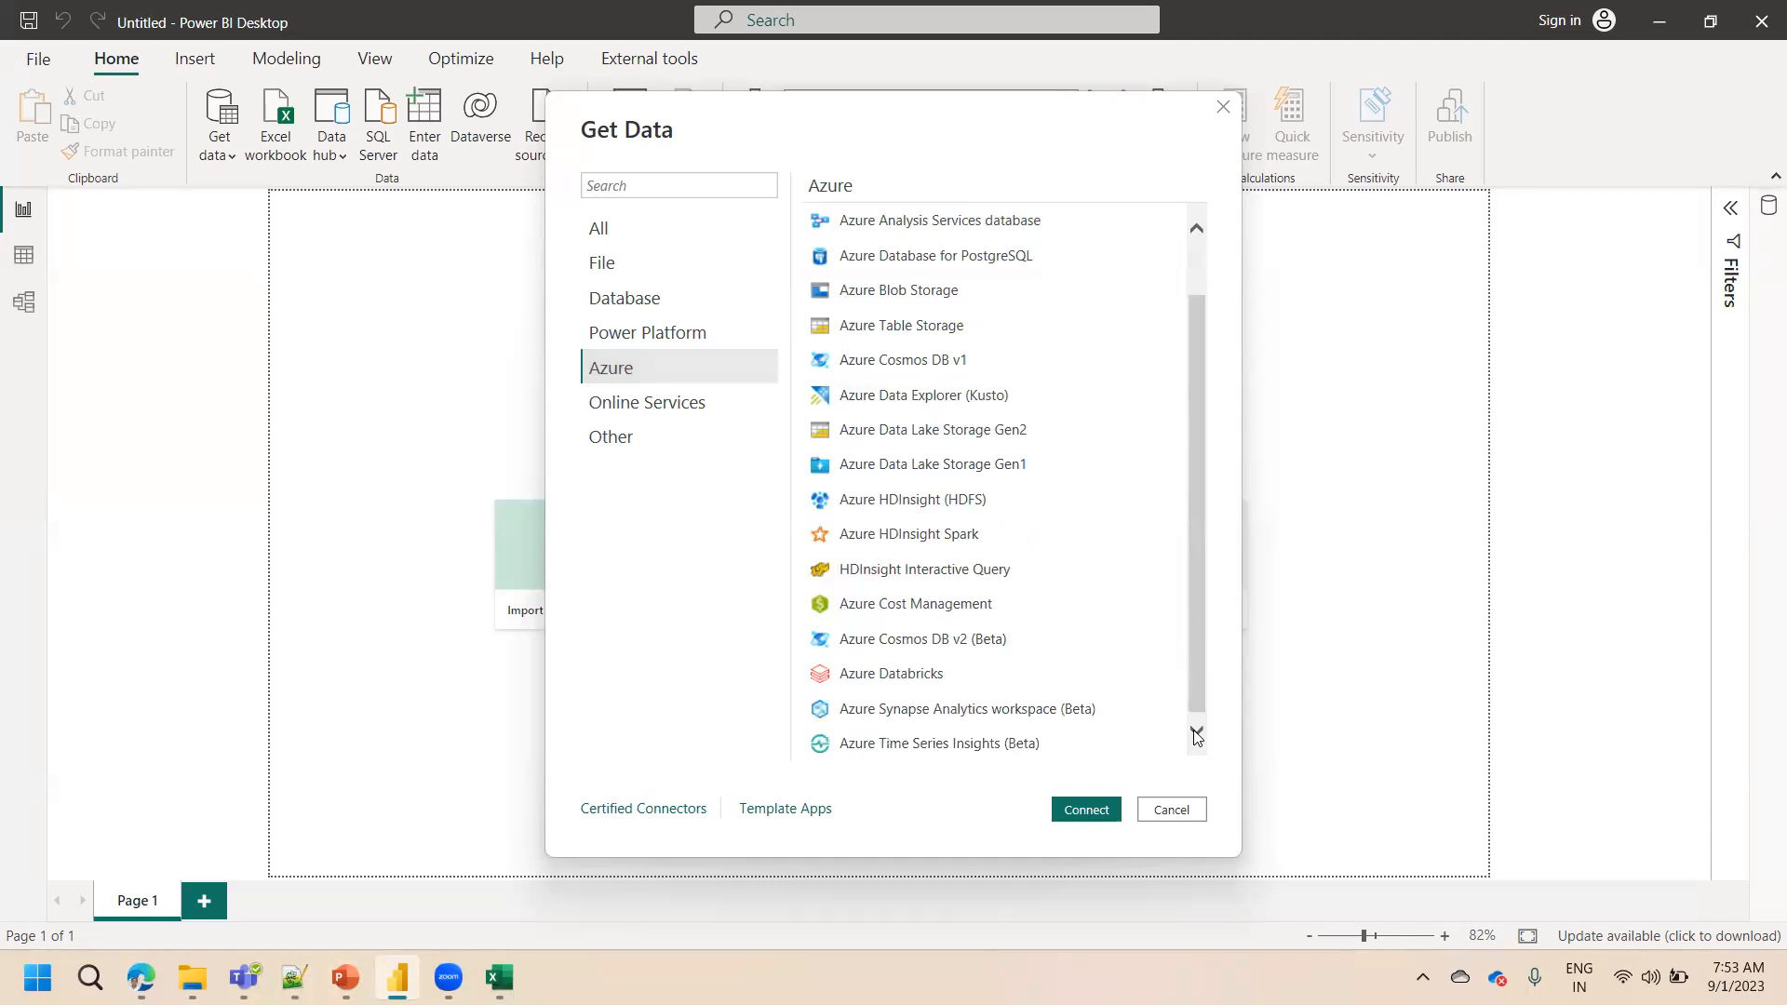
Browse the Online Services and Other connector categories, then search the connectors for python and select the search text
click(669, 420)
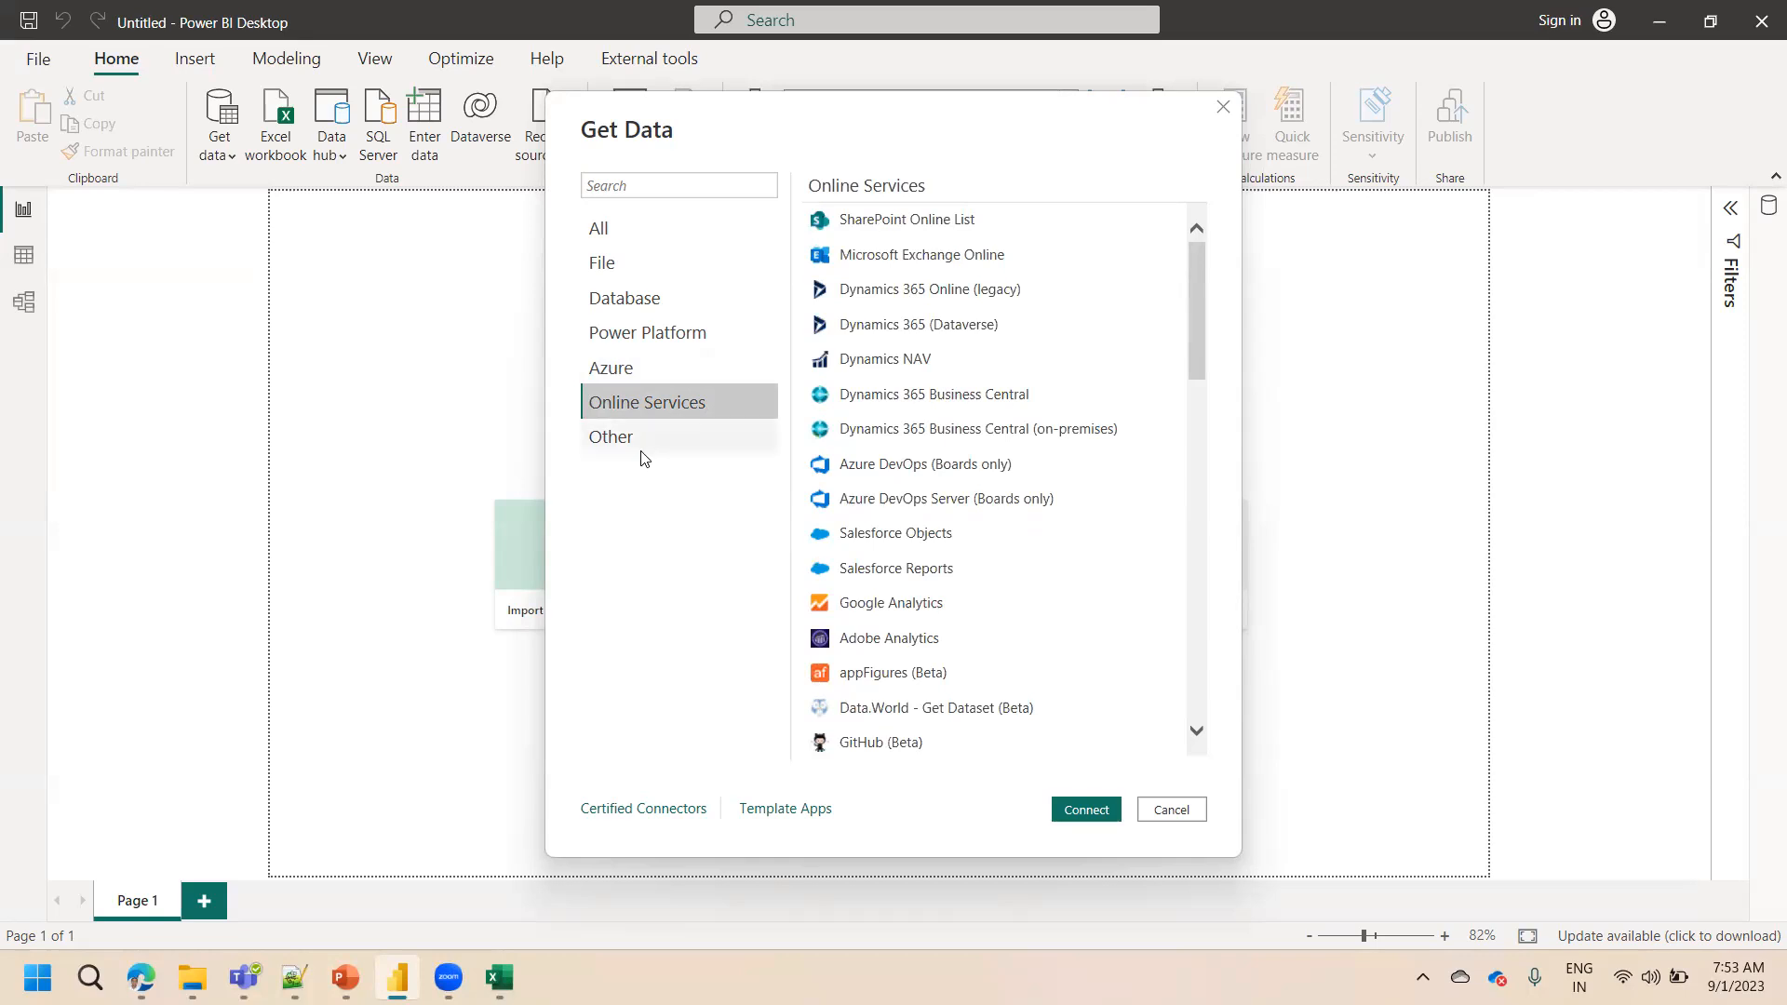
click(644, 435)
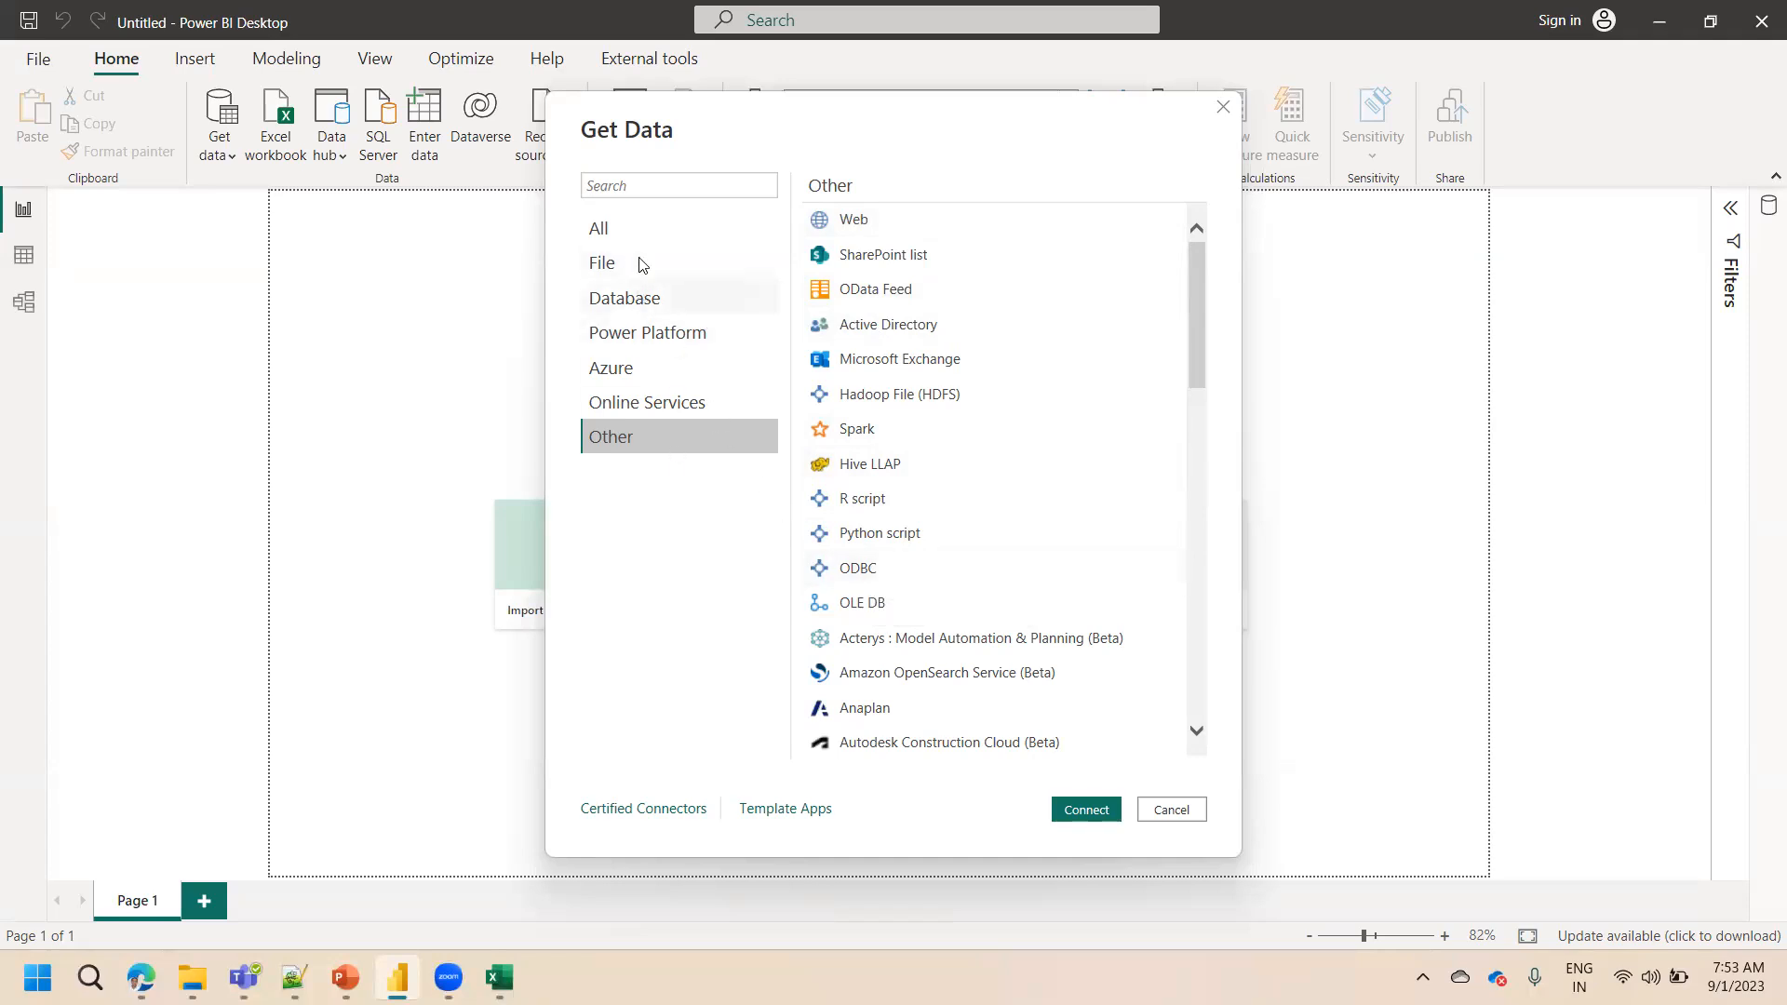
click(630, 188)
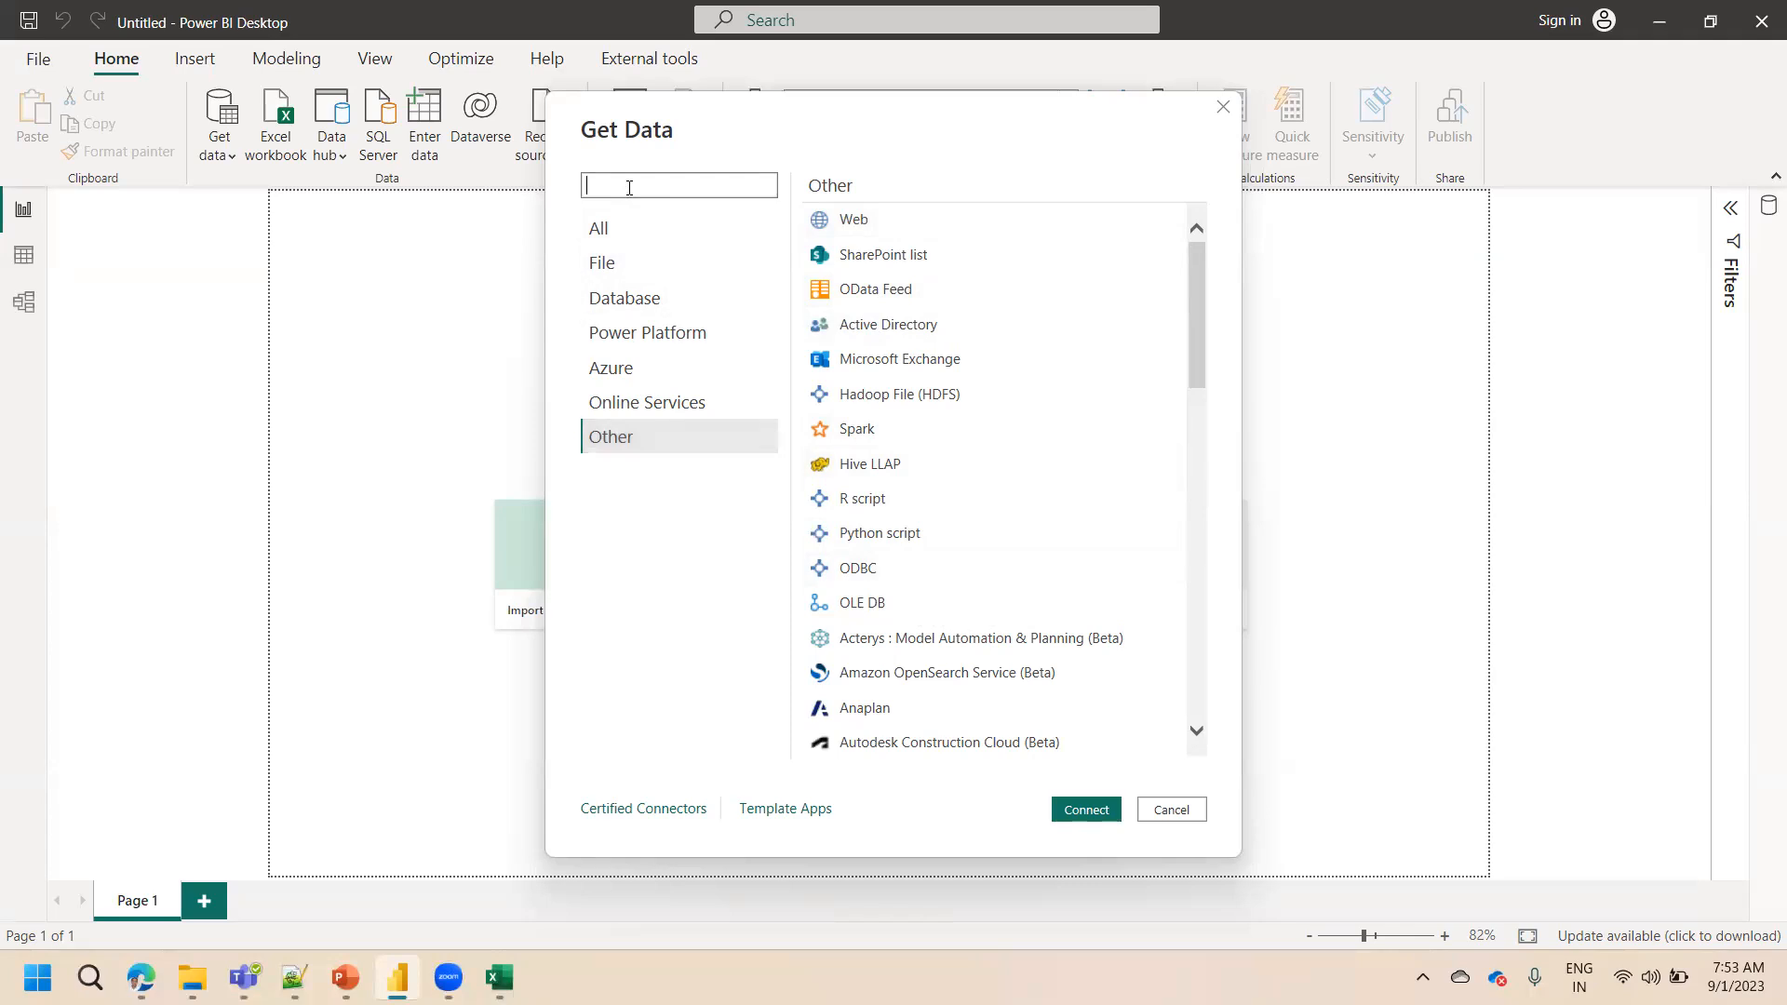
text(python)
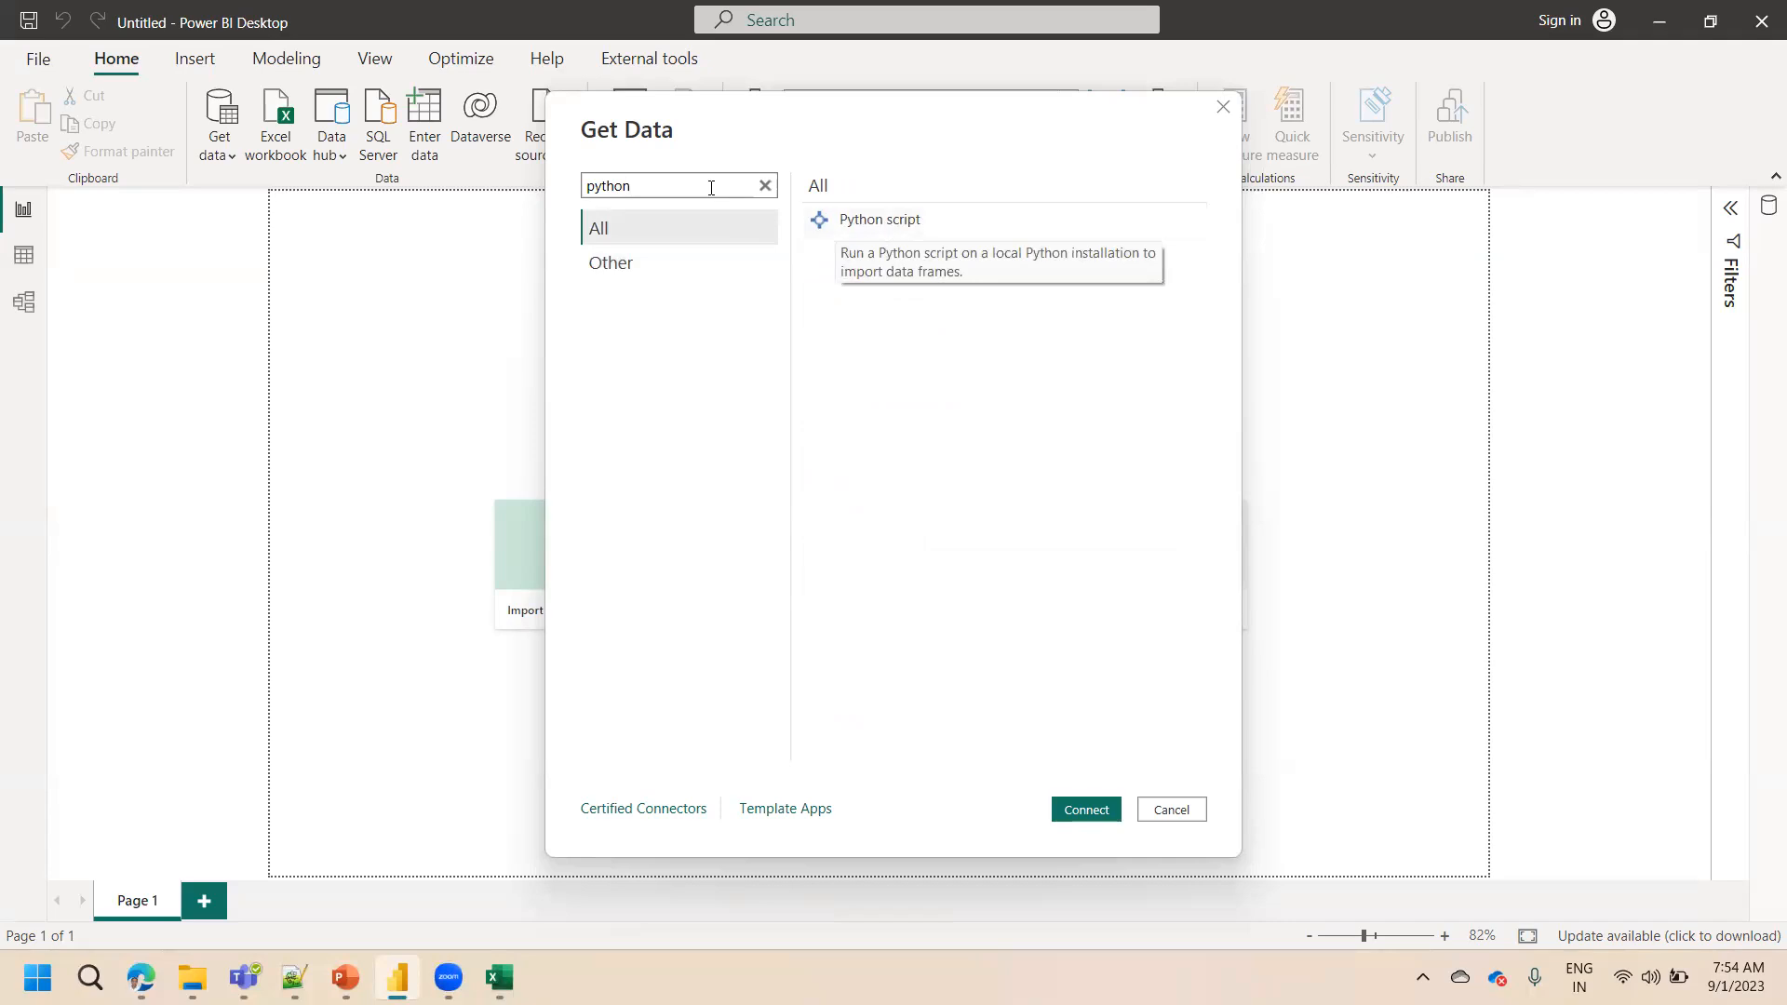
drag(711, 188, 517, 197)
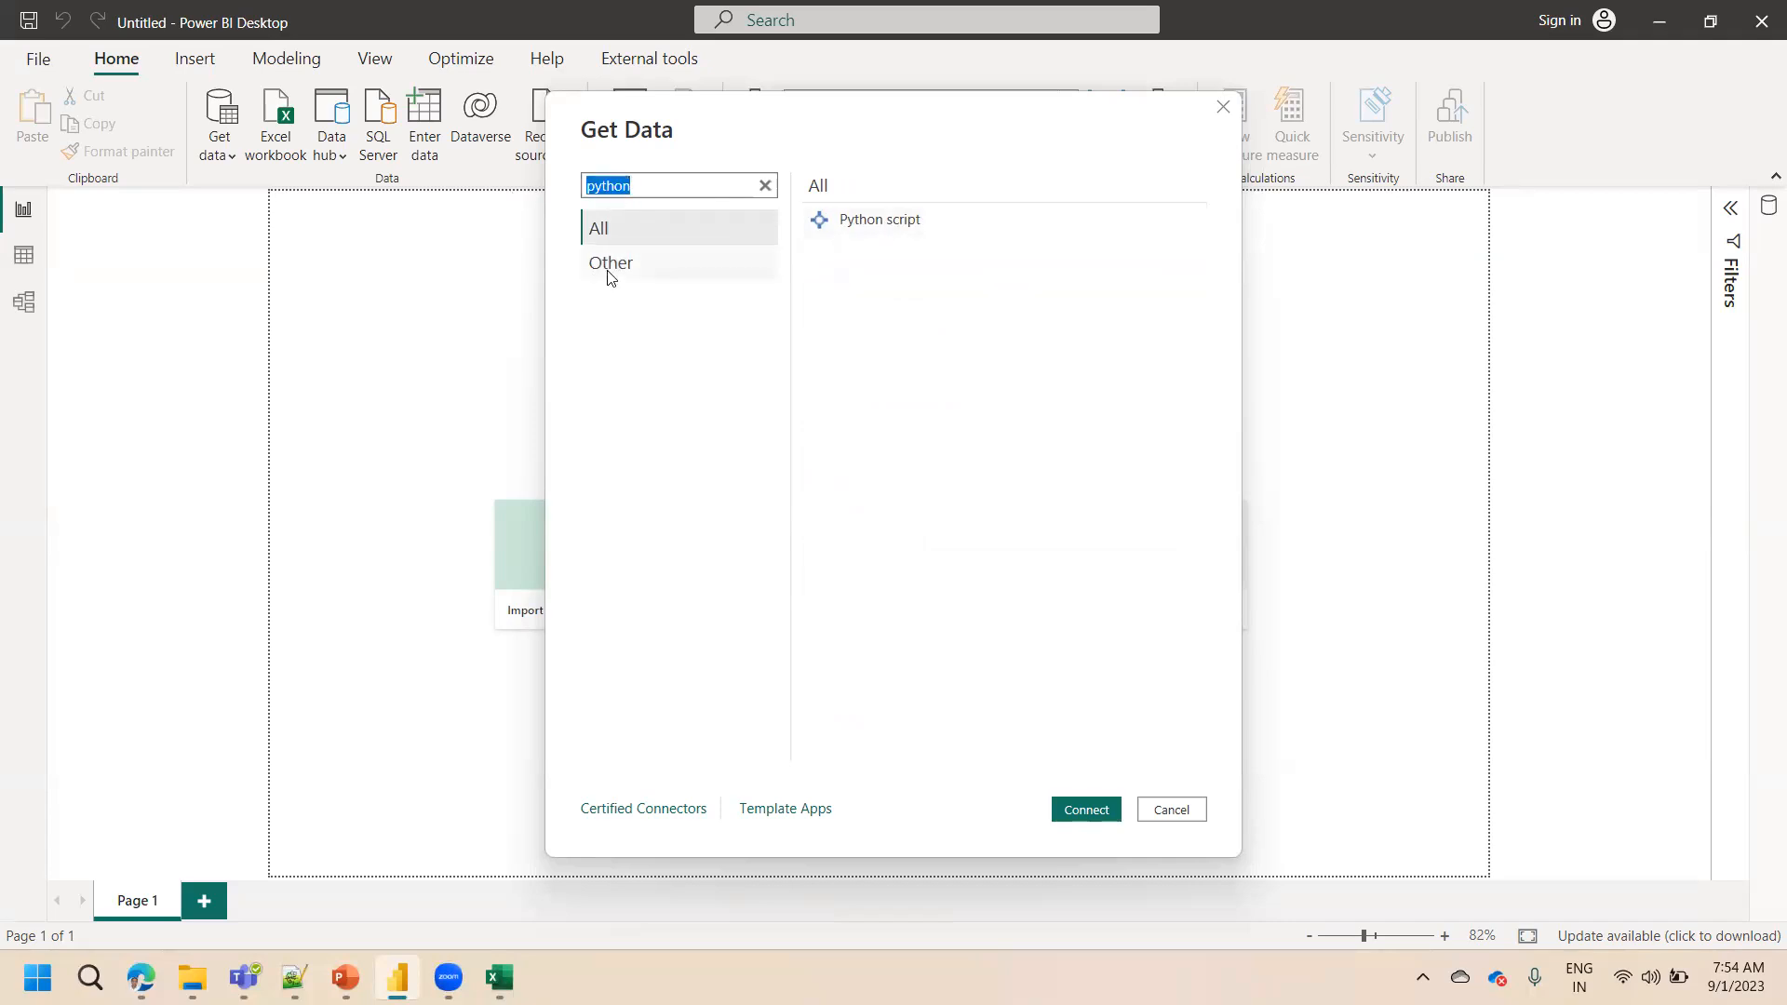
key(BackSpace)
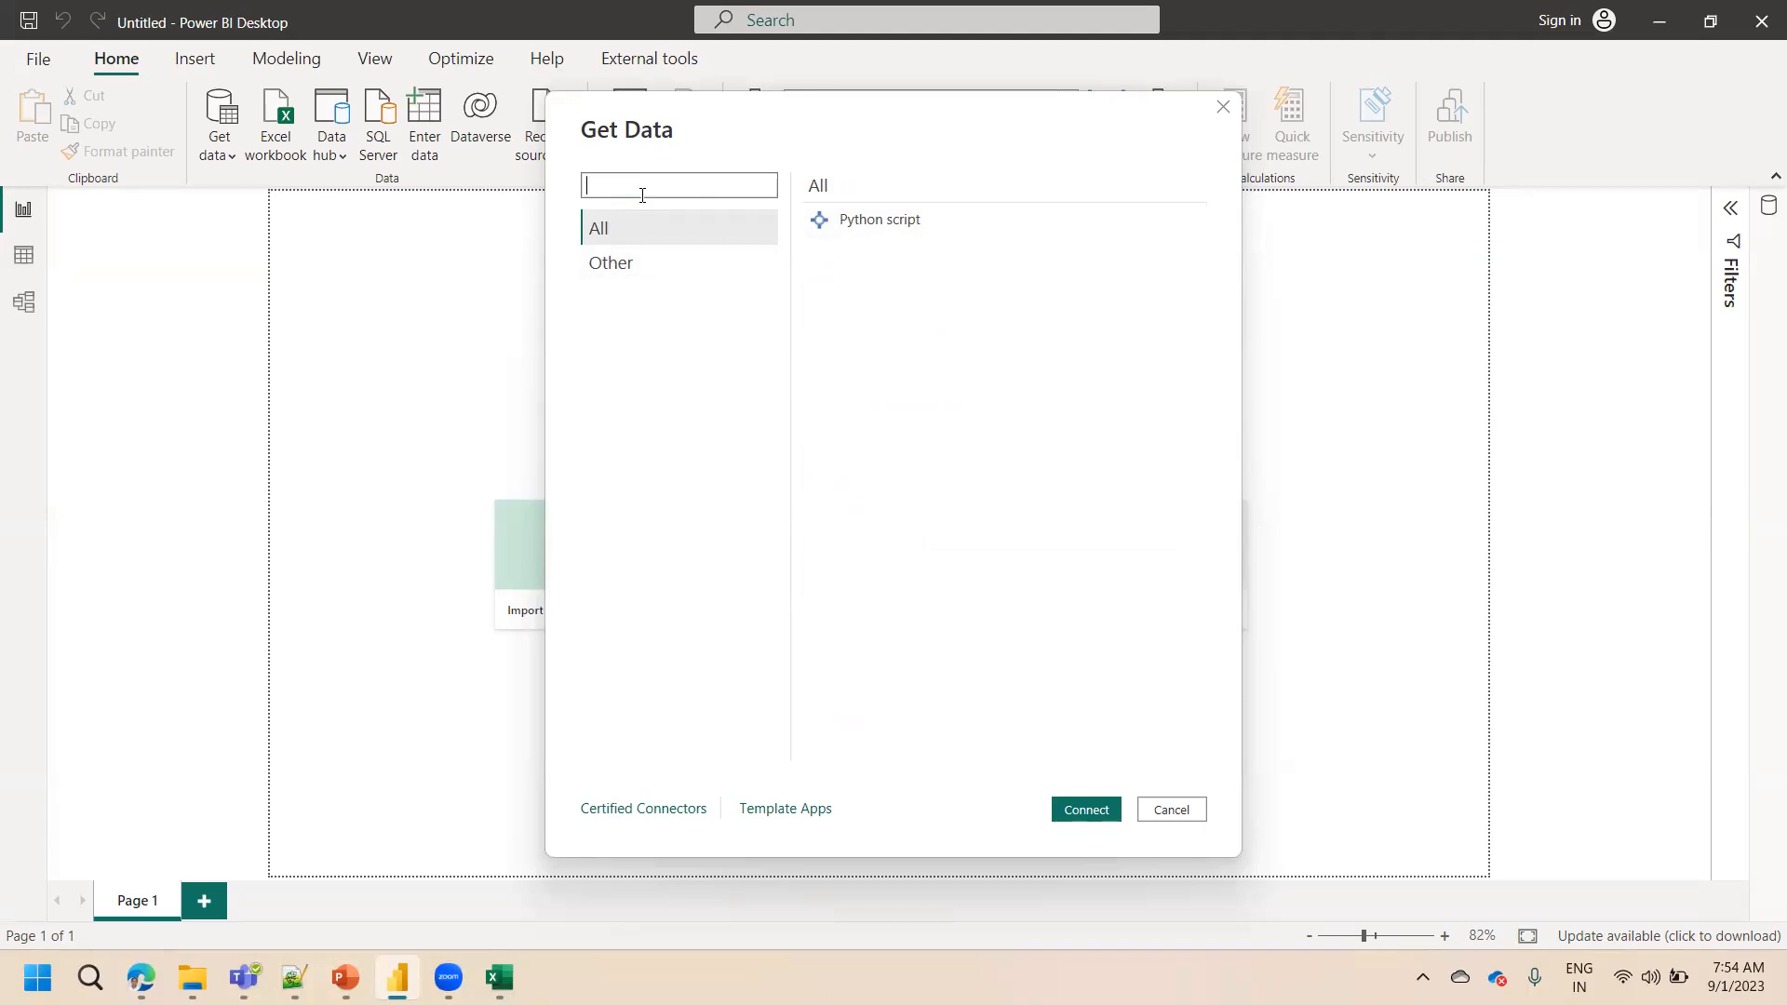
Search the connectors for dataverse and clear the search box
text(dataverse)
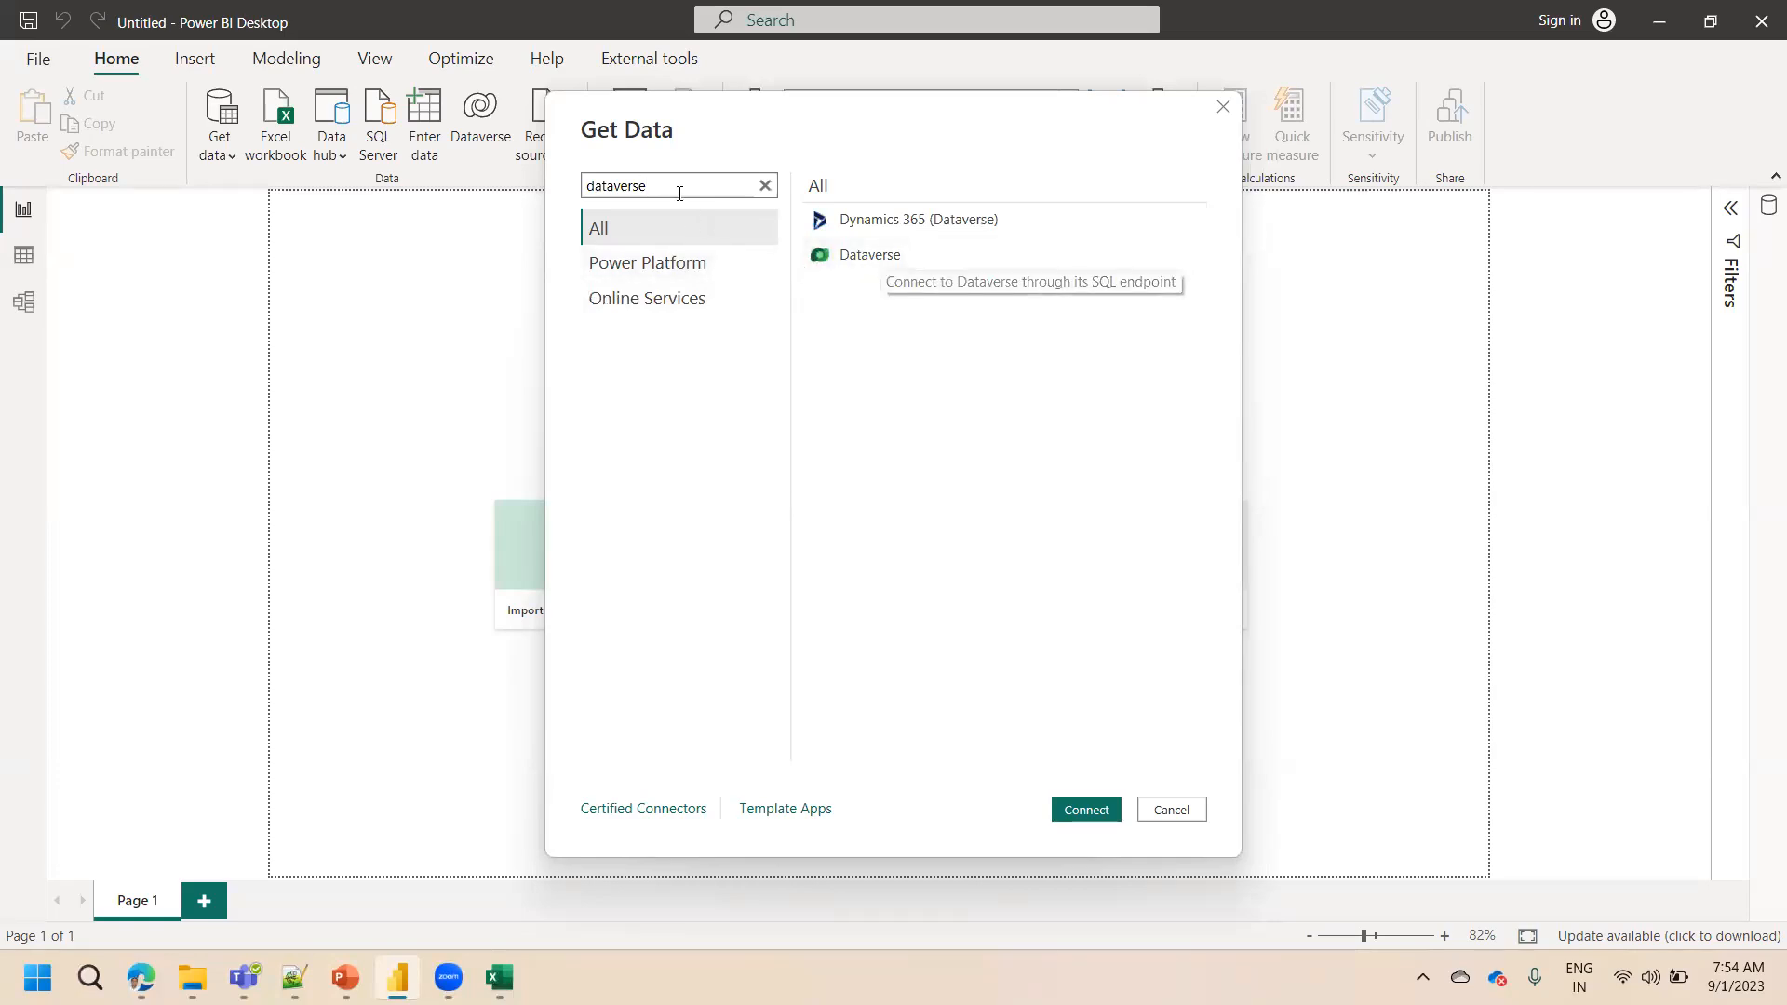
drag(674, 187, 510, 199)
key(BackSpace)
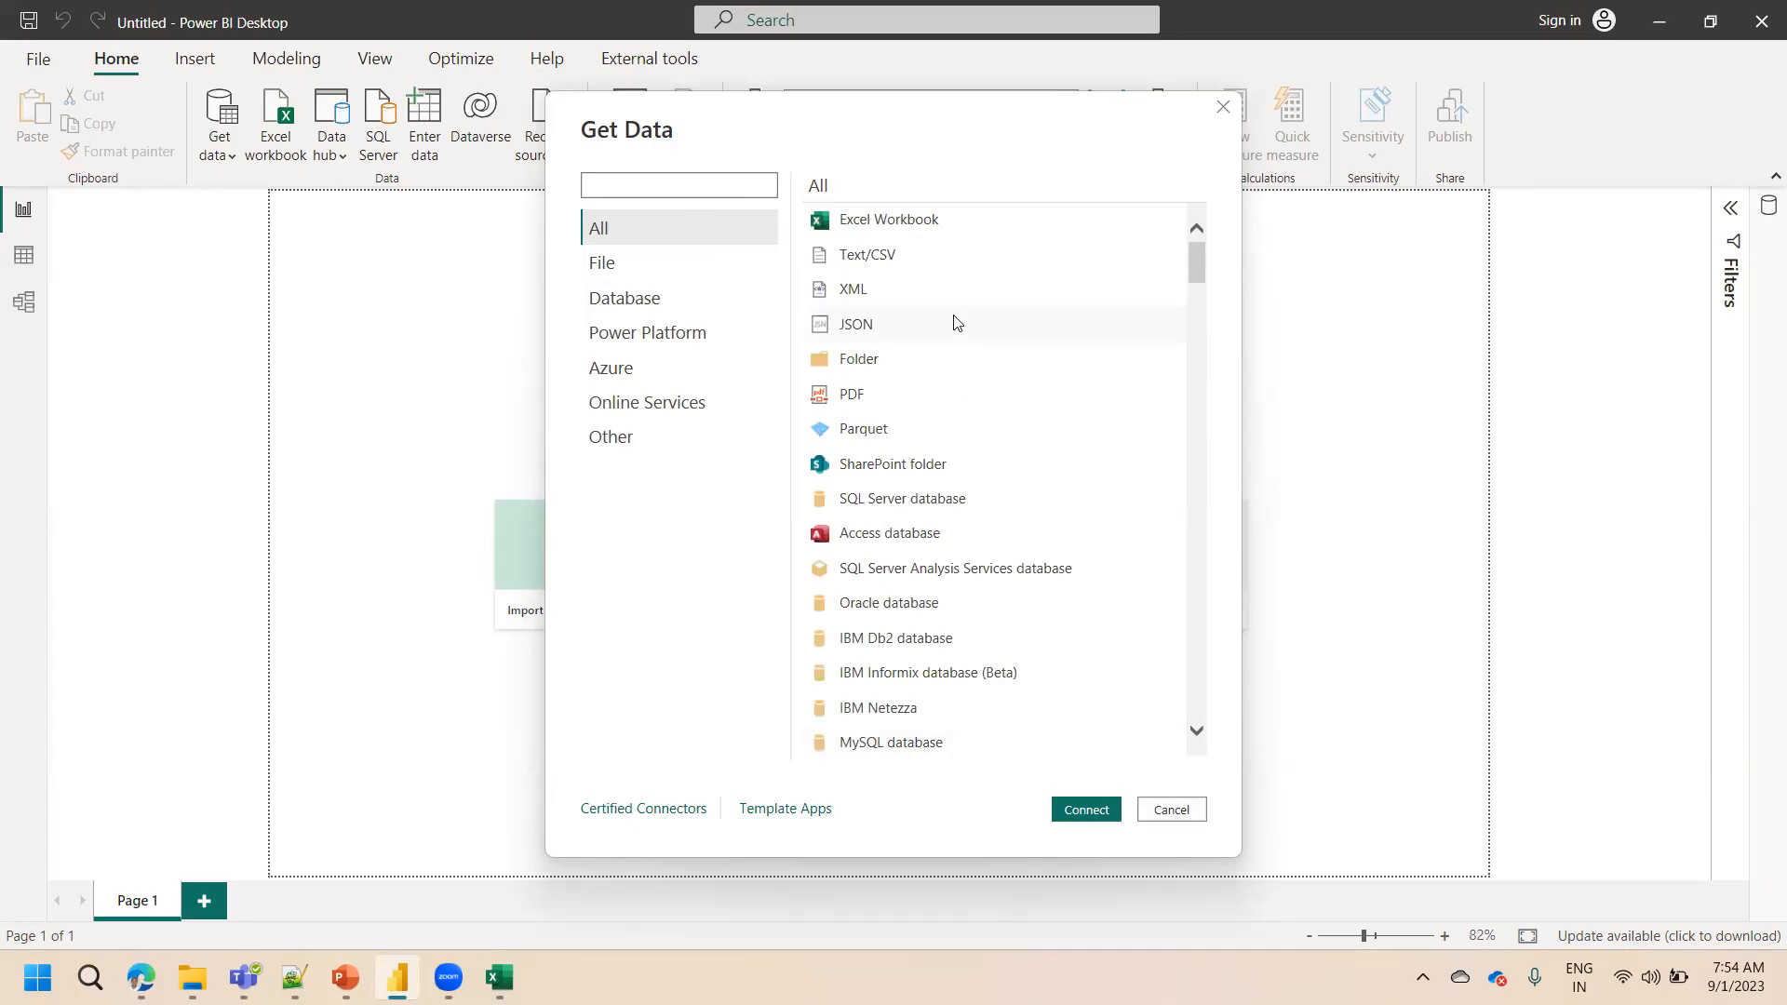
Cancel the Get Data dialog, then open the Get data menu of common data sources and dismiss it
click(621, 270)
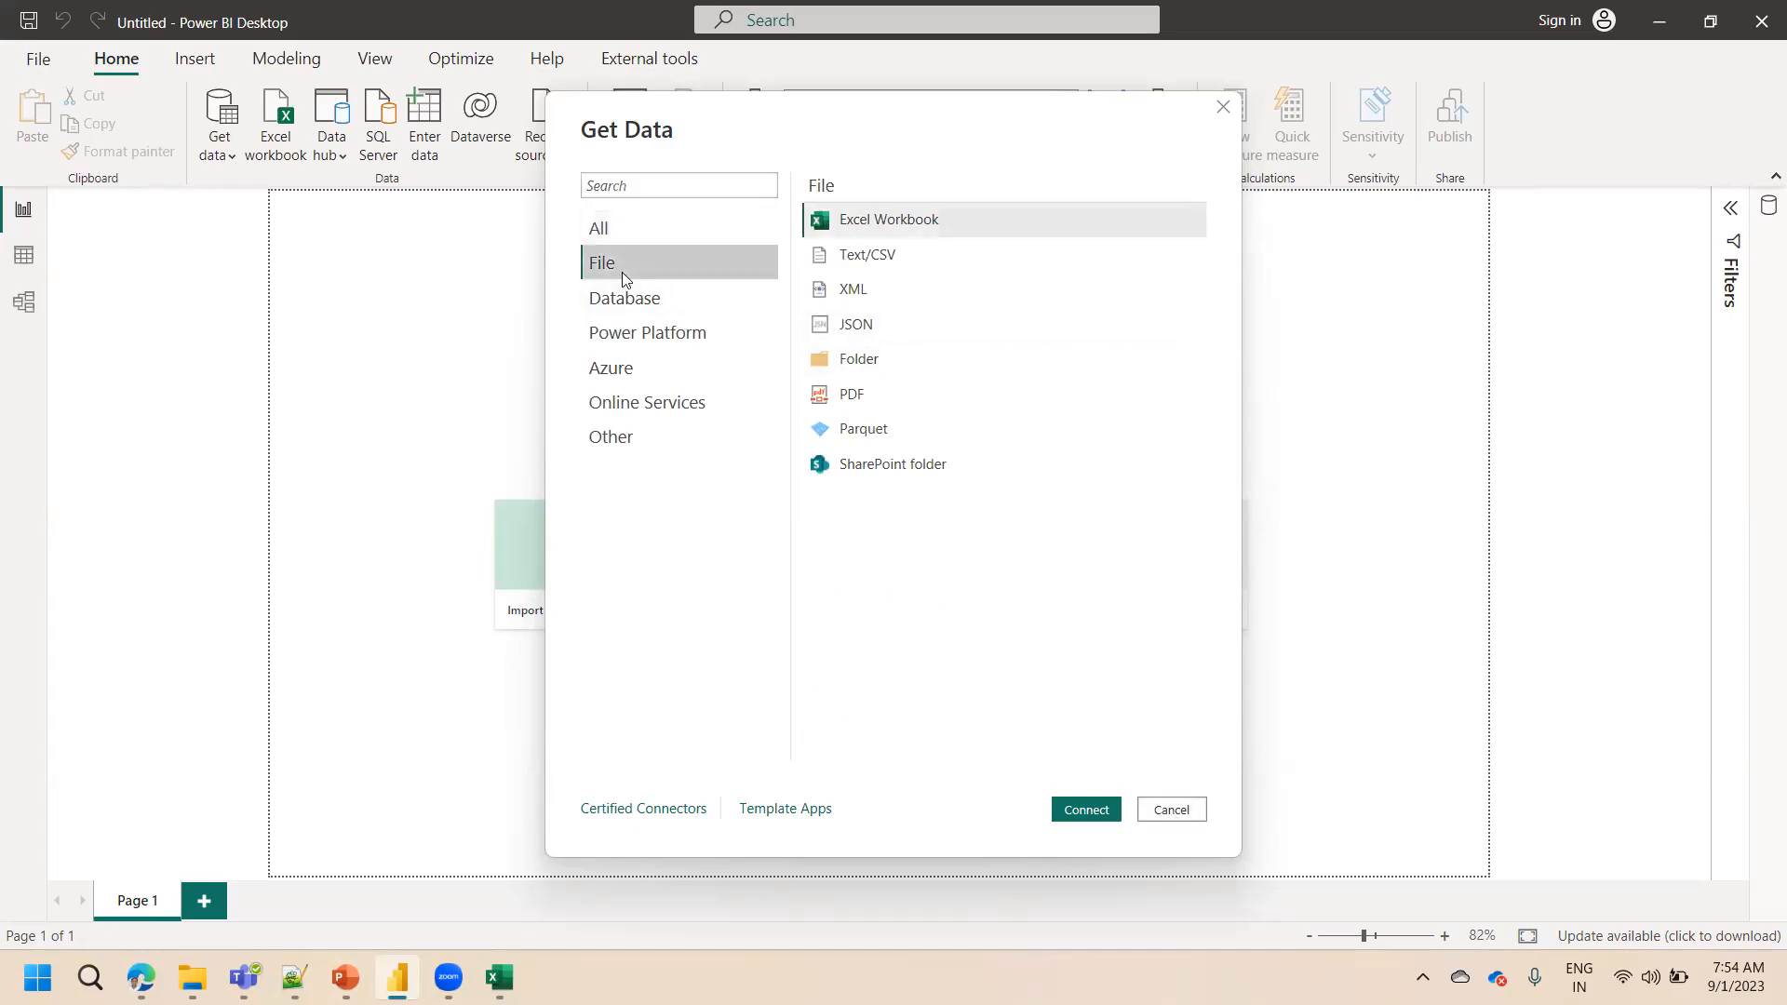
click(1171, 810)
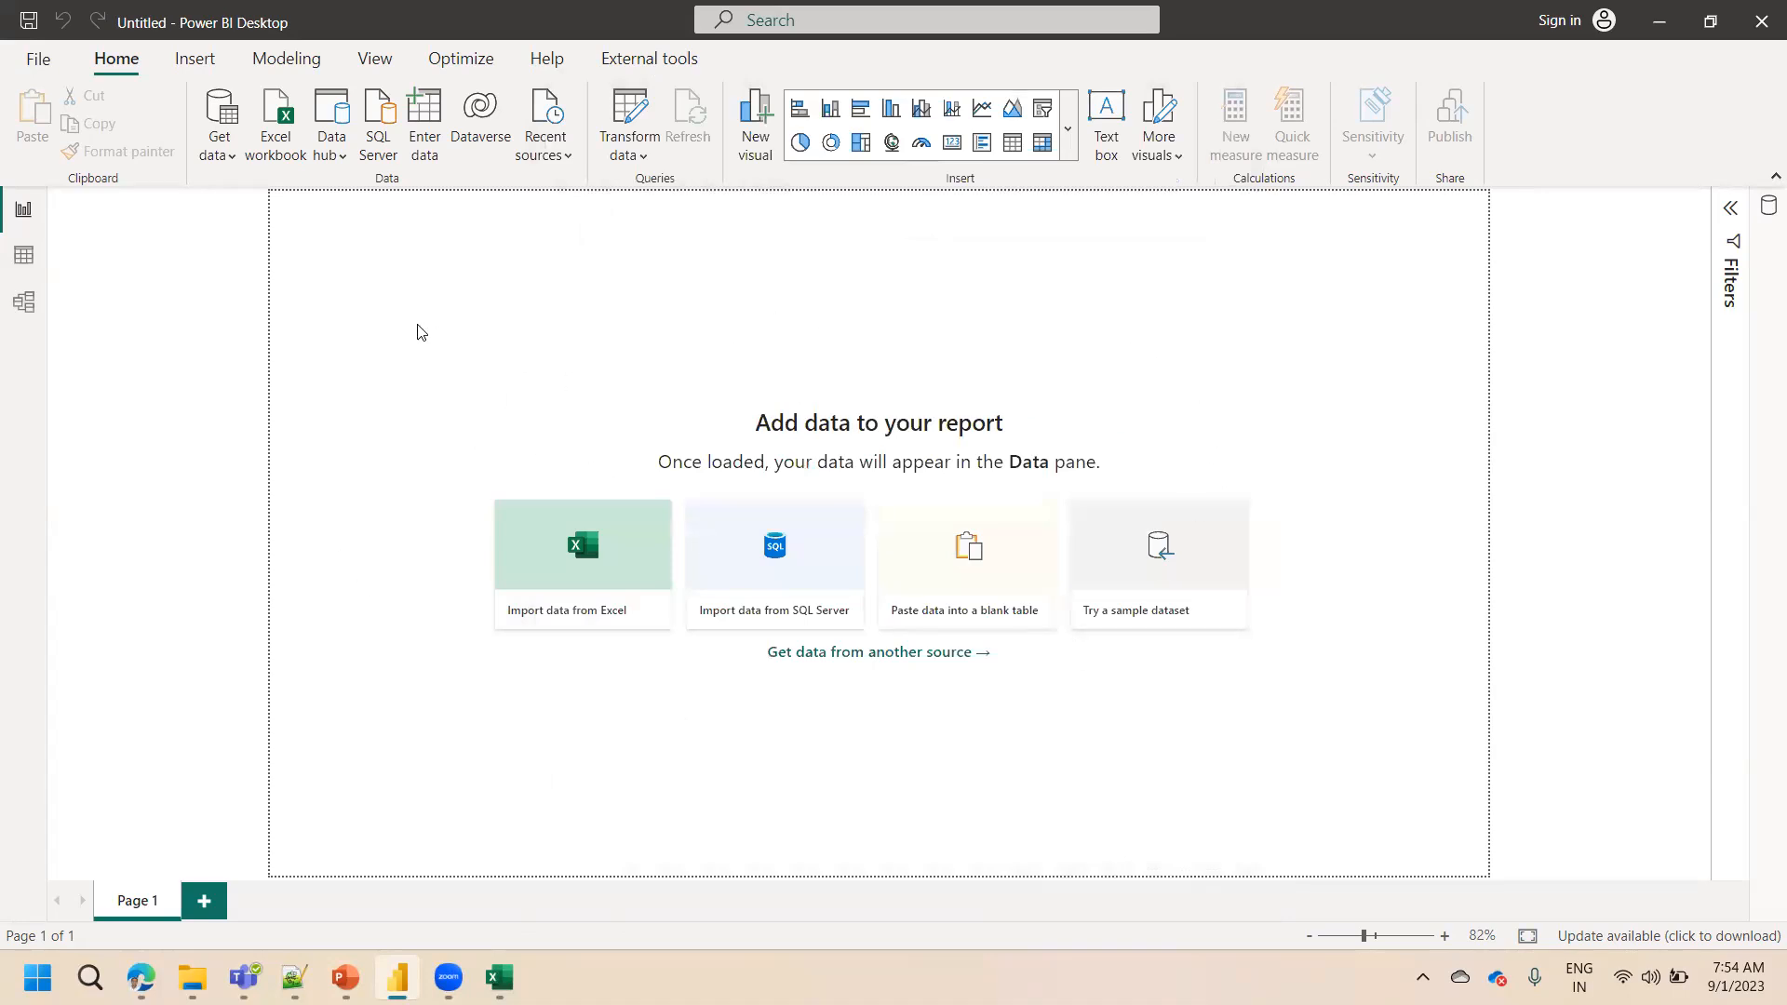
click(220, 156)
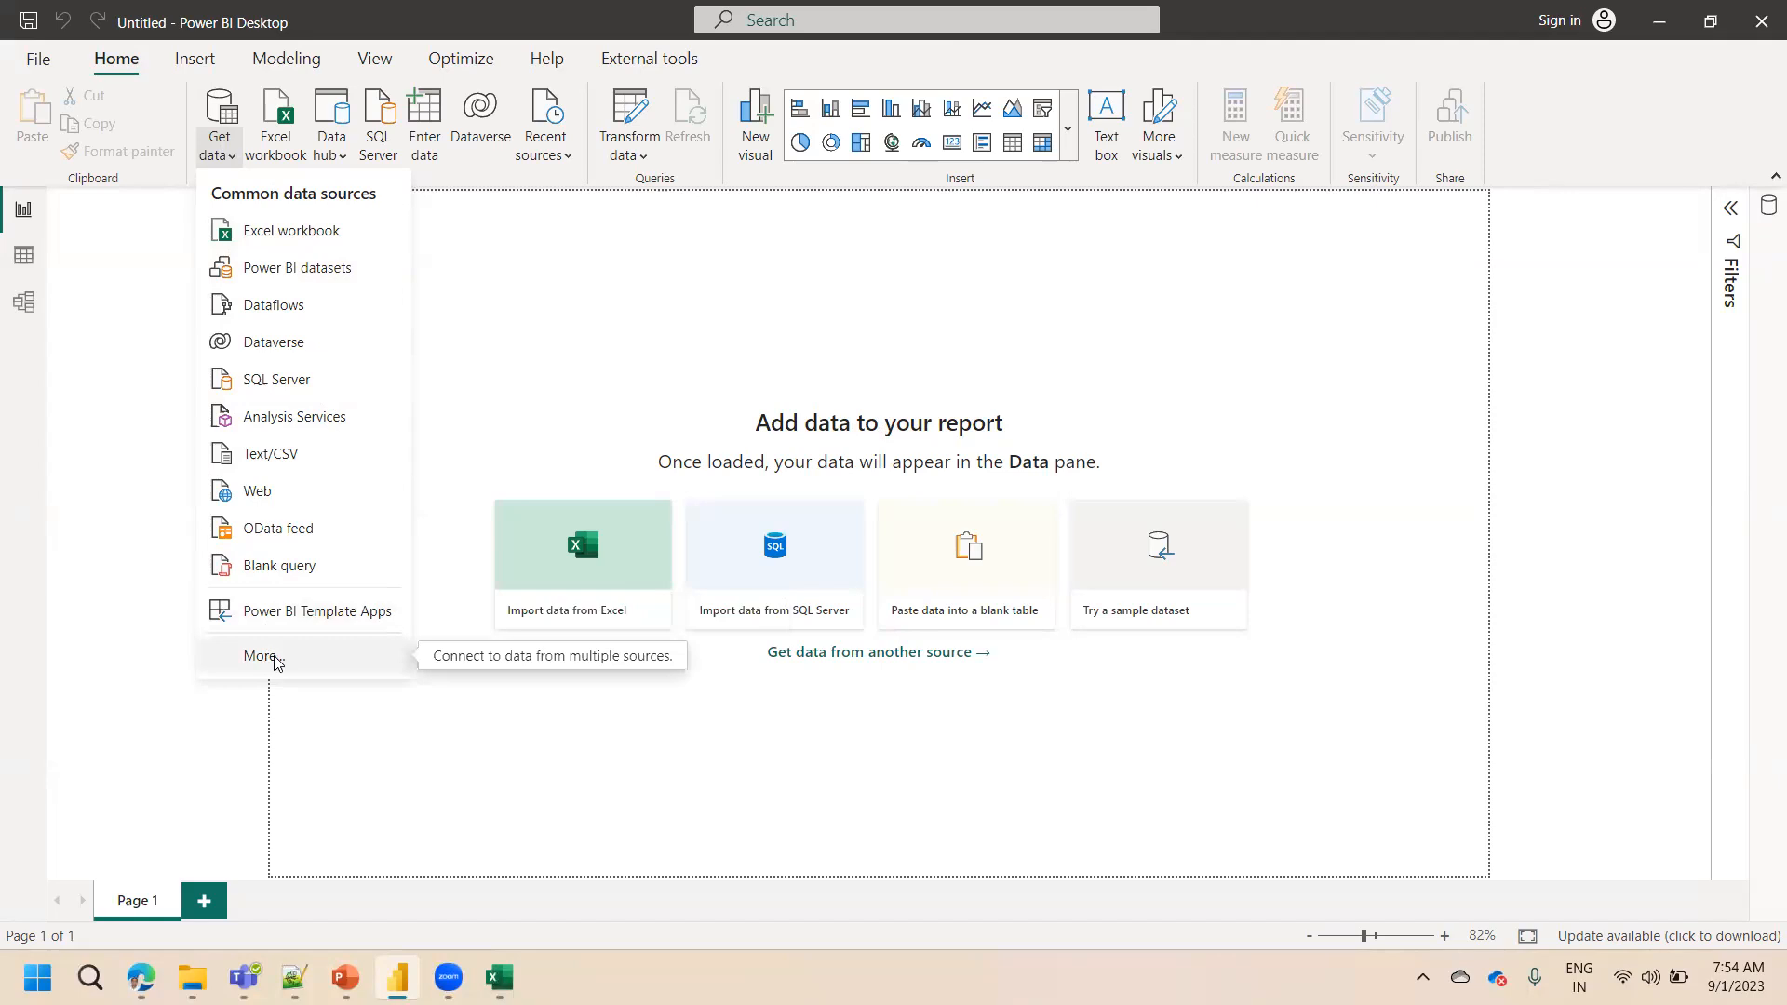
click(522, 395)
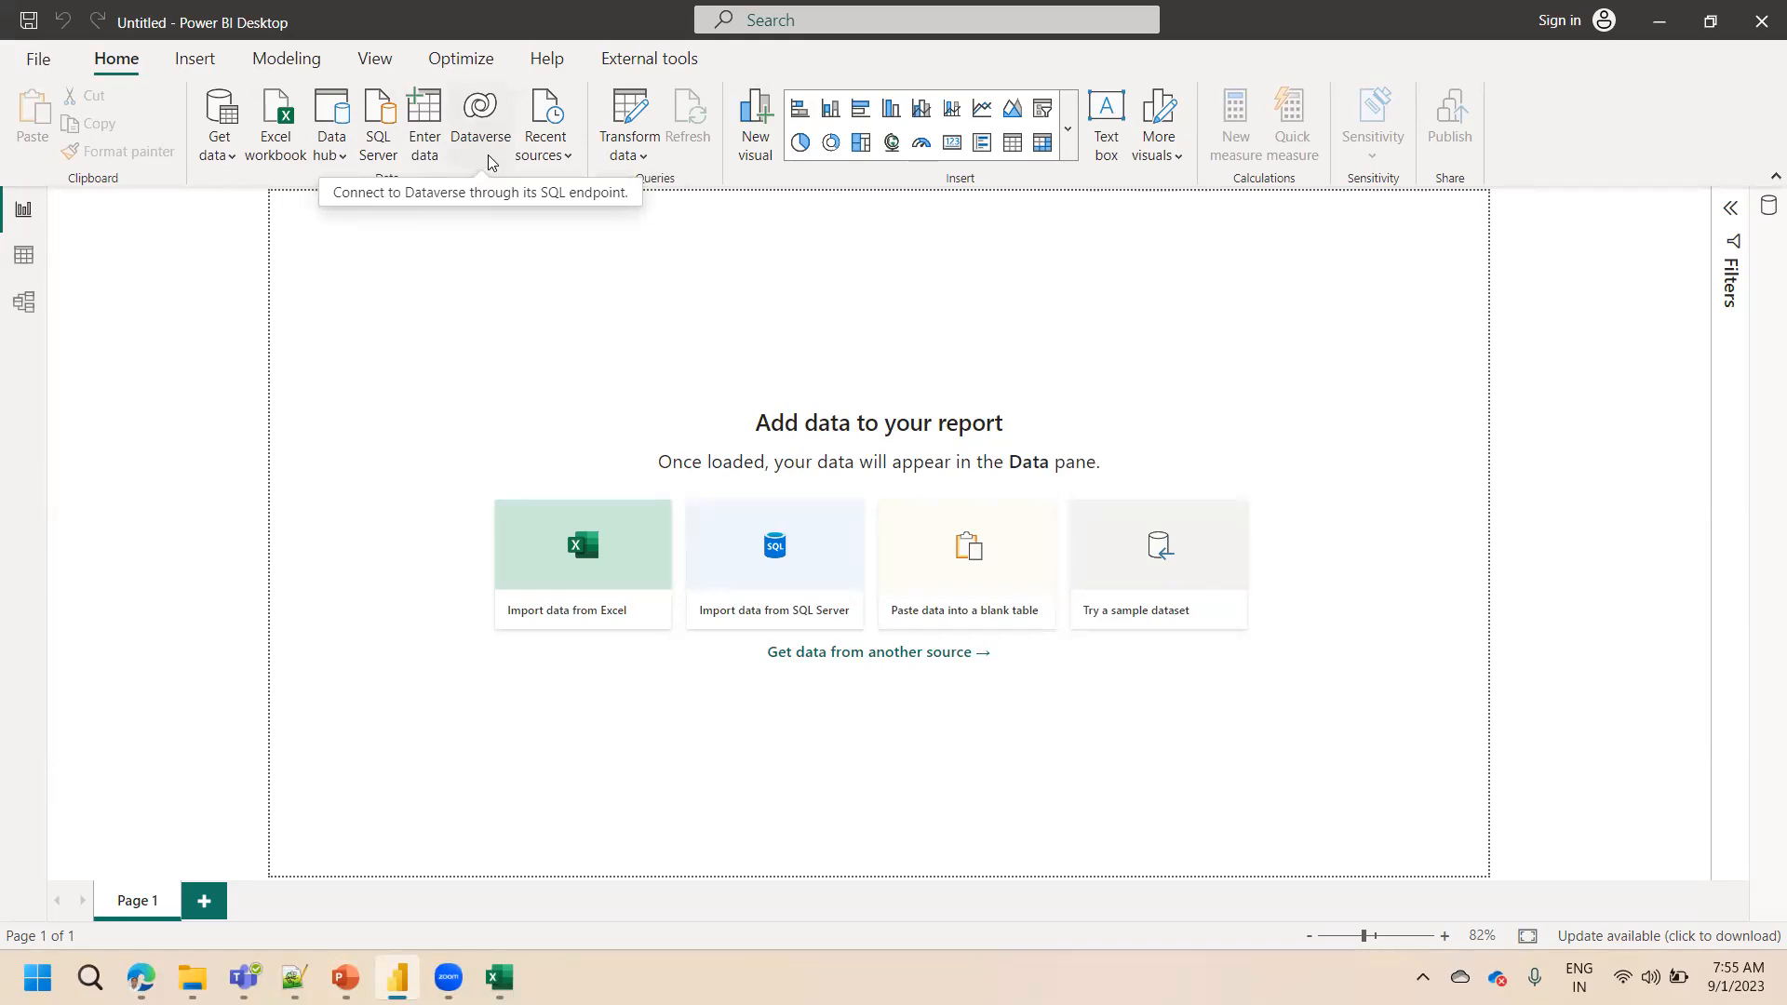
Open About from the Help tab to view the Power BI Desktop version details, then close it
click(551, 59)
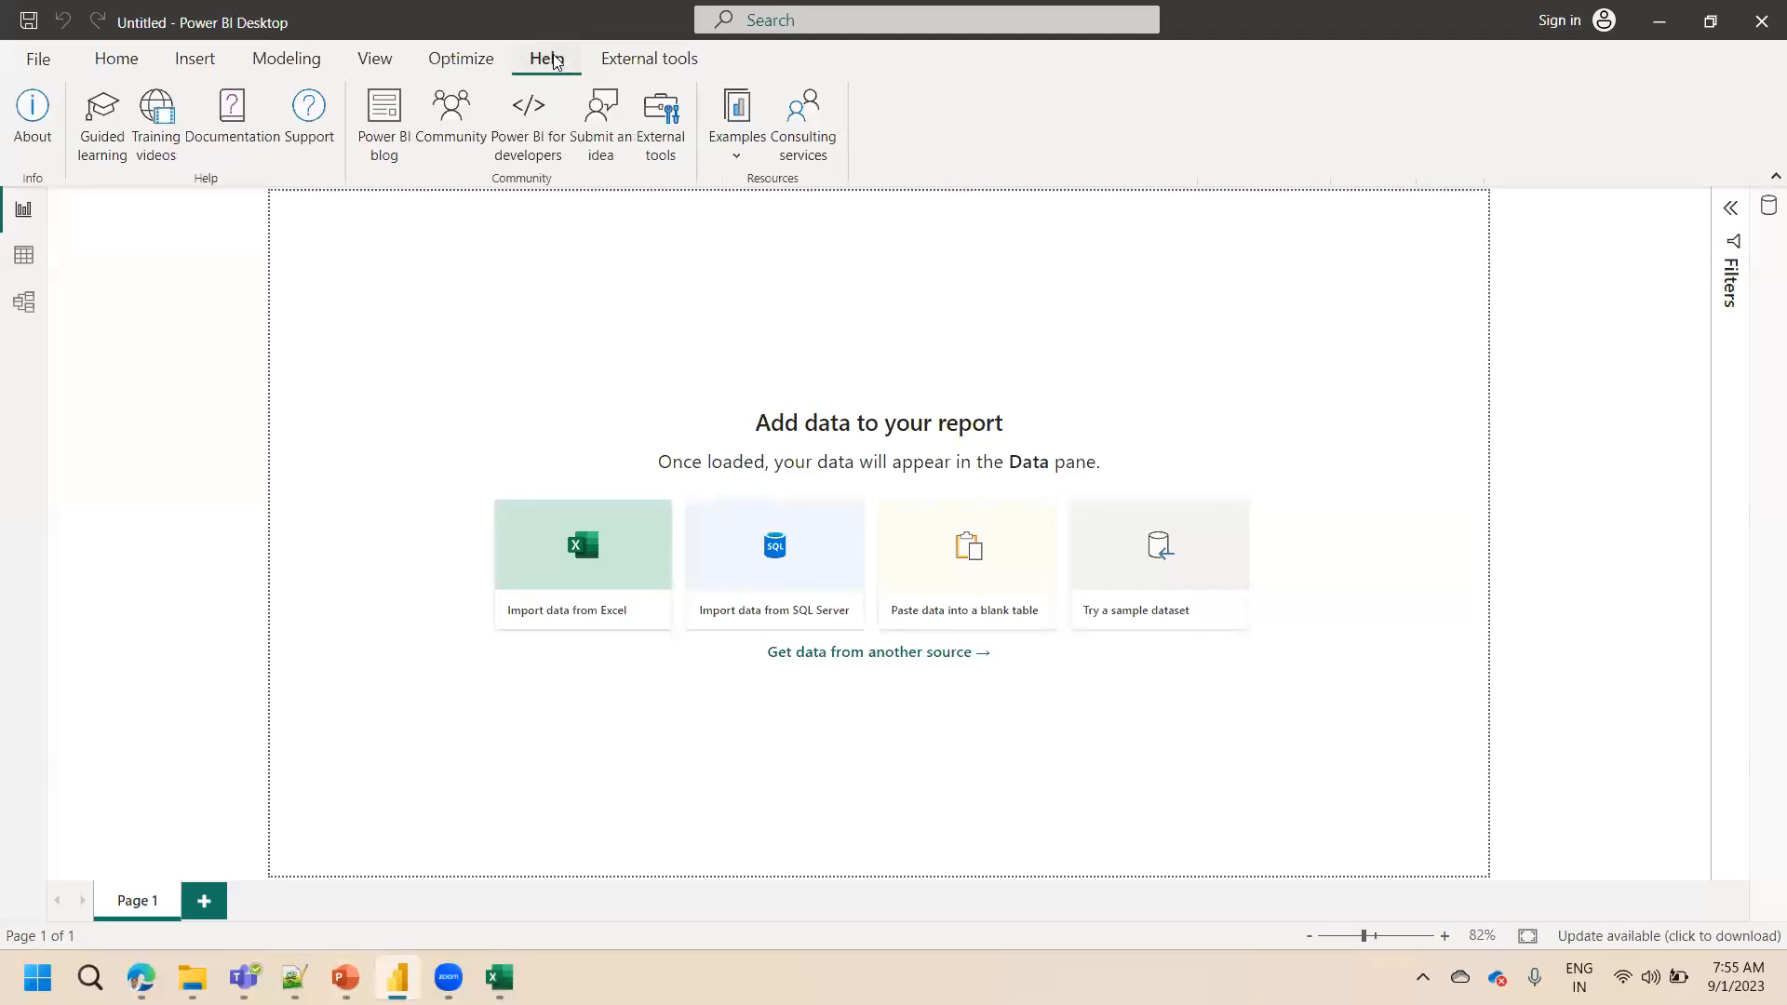
click(43, 138)
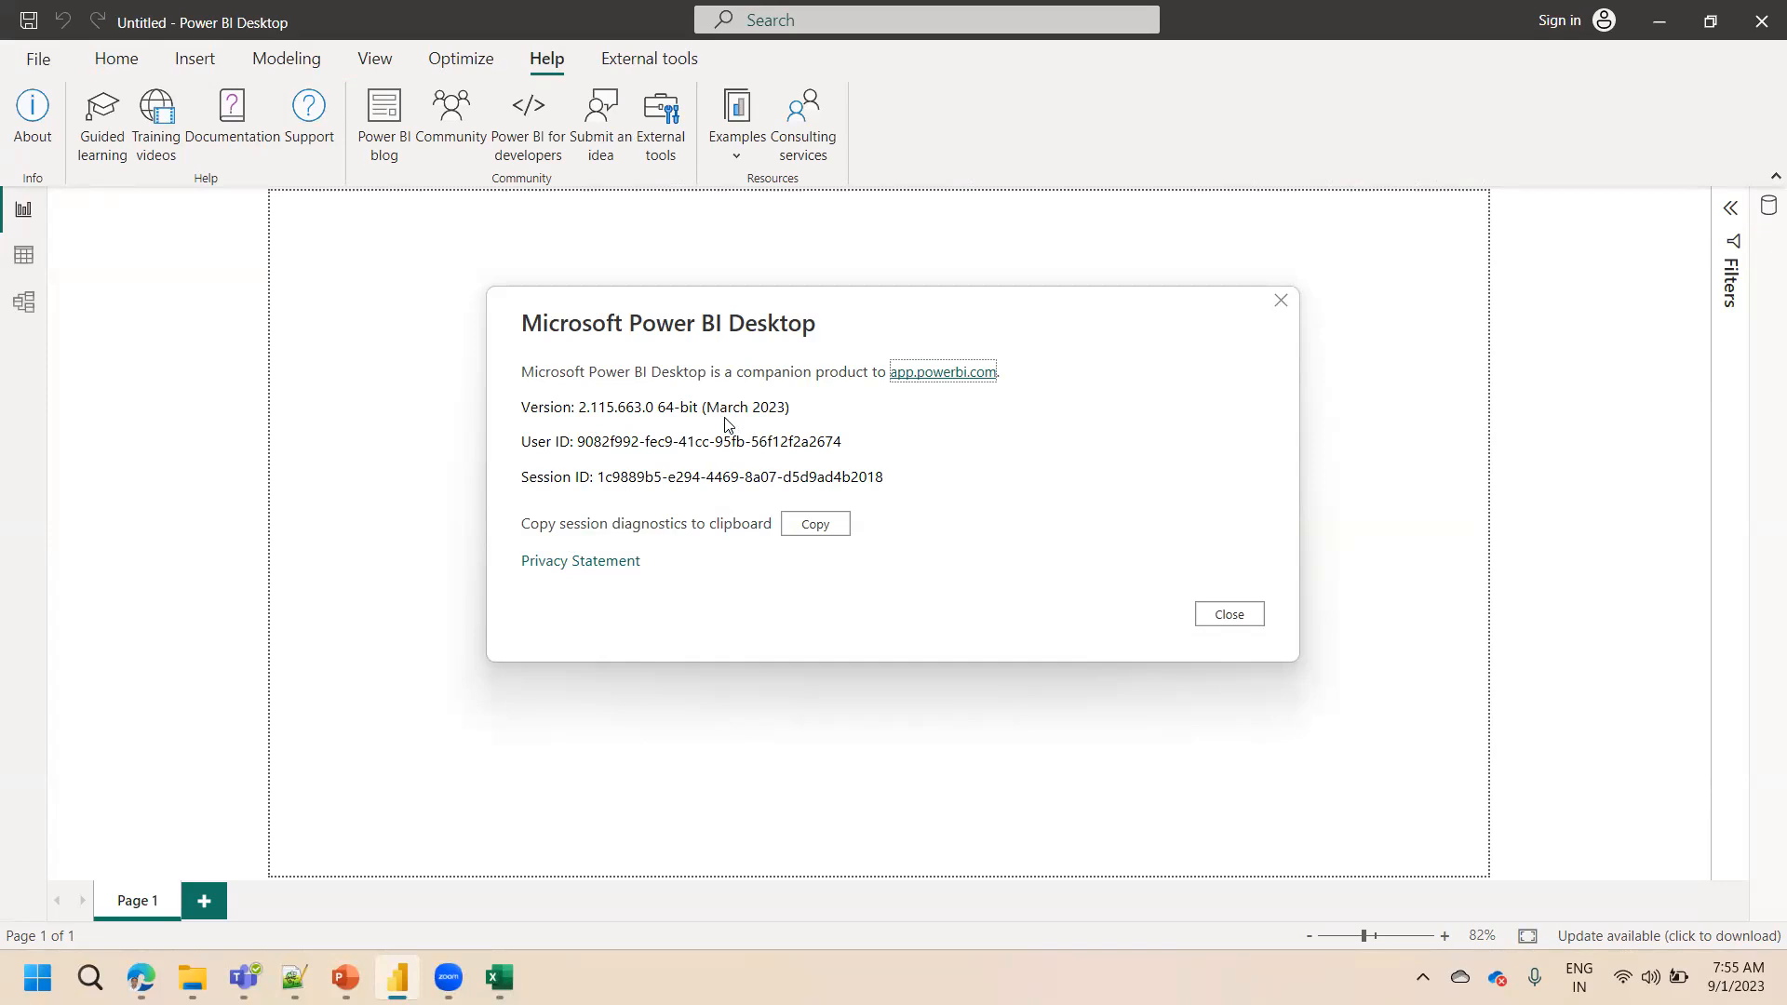
click(1228, 617)
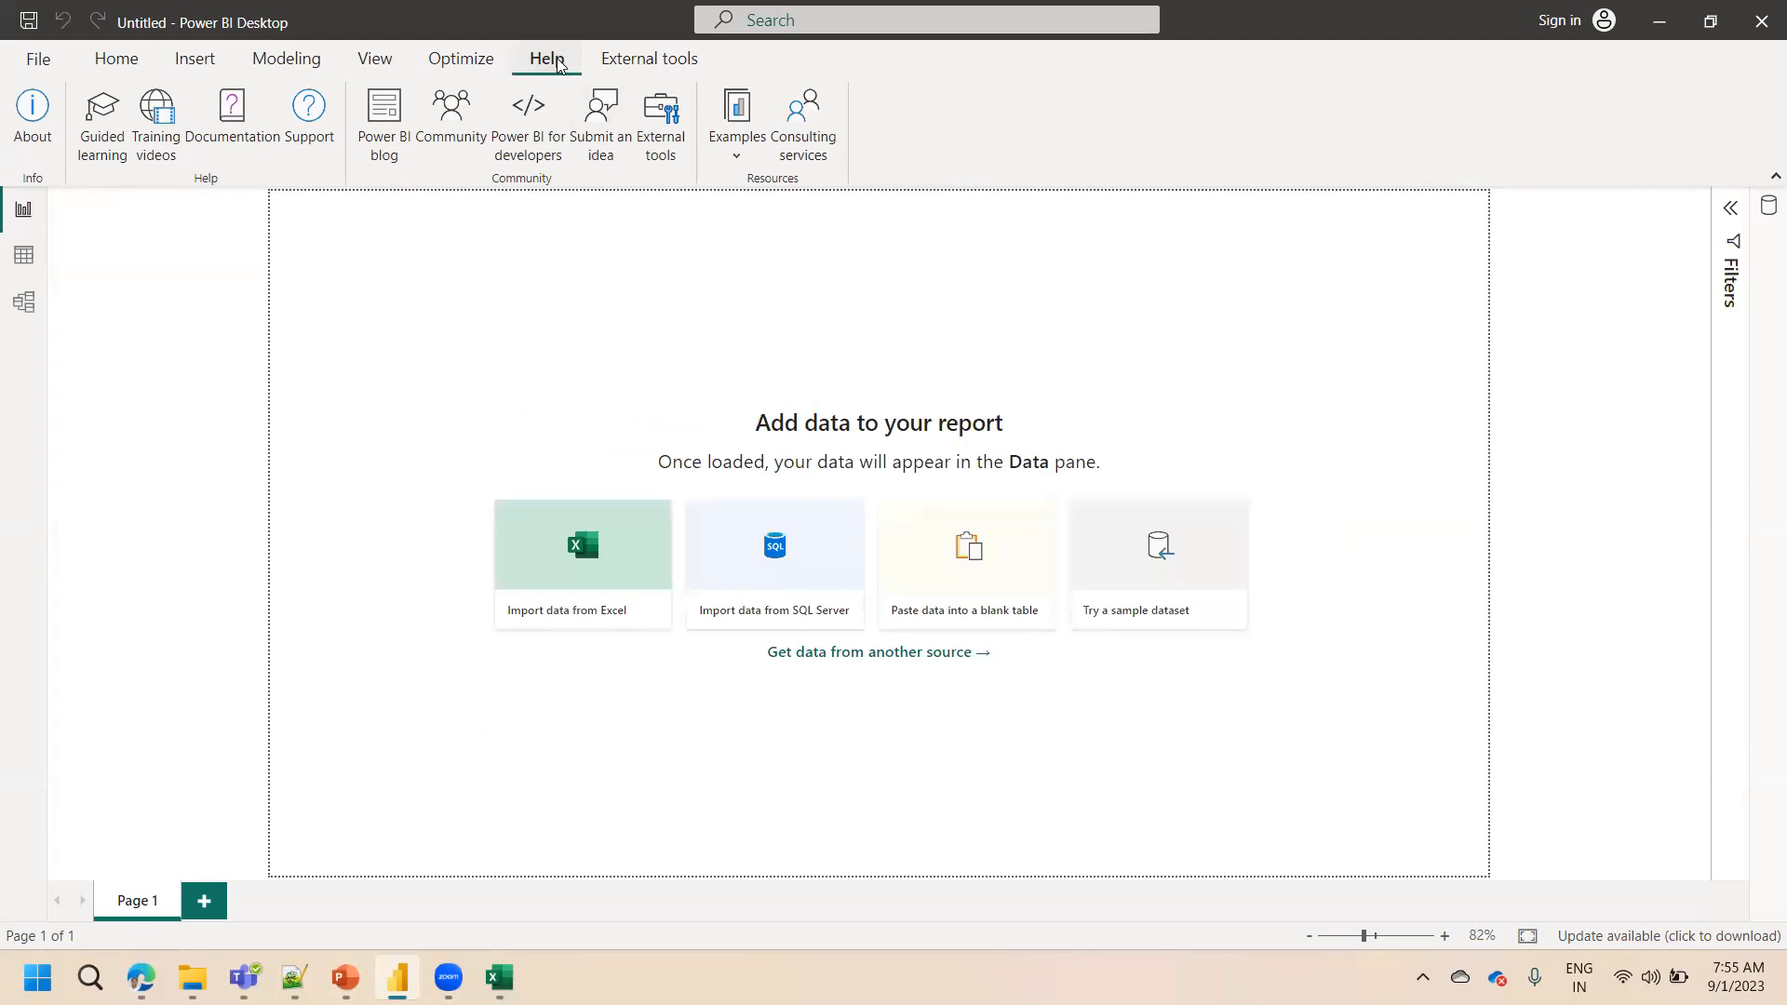
click(41, 148)
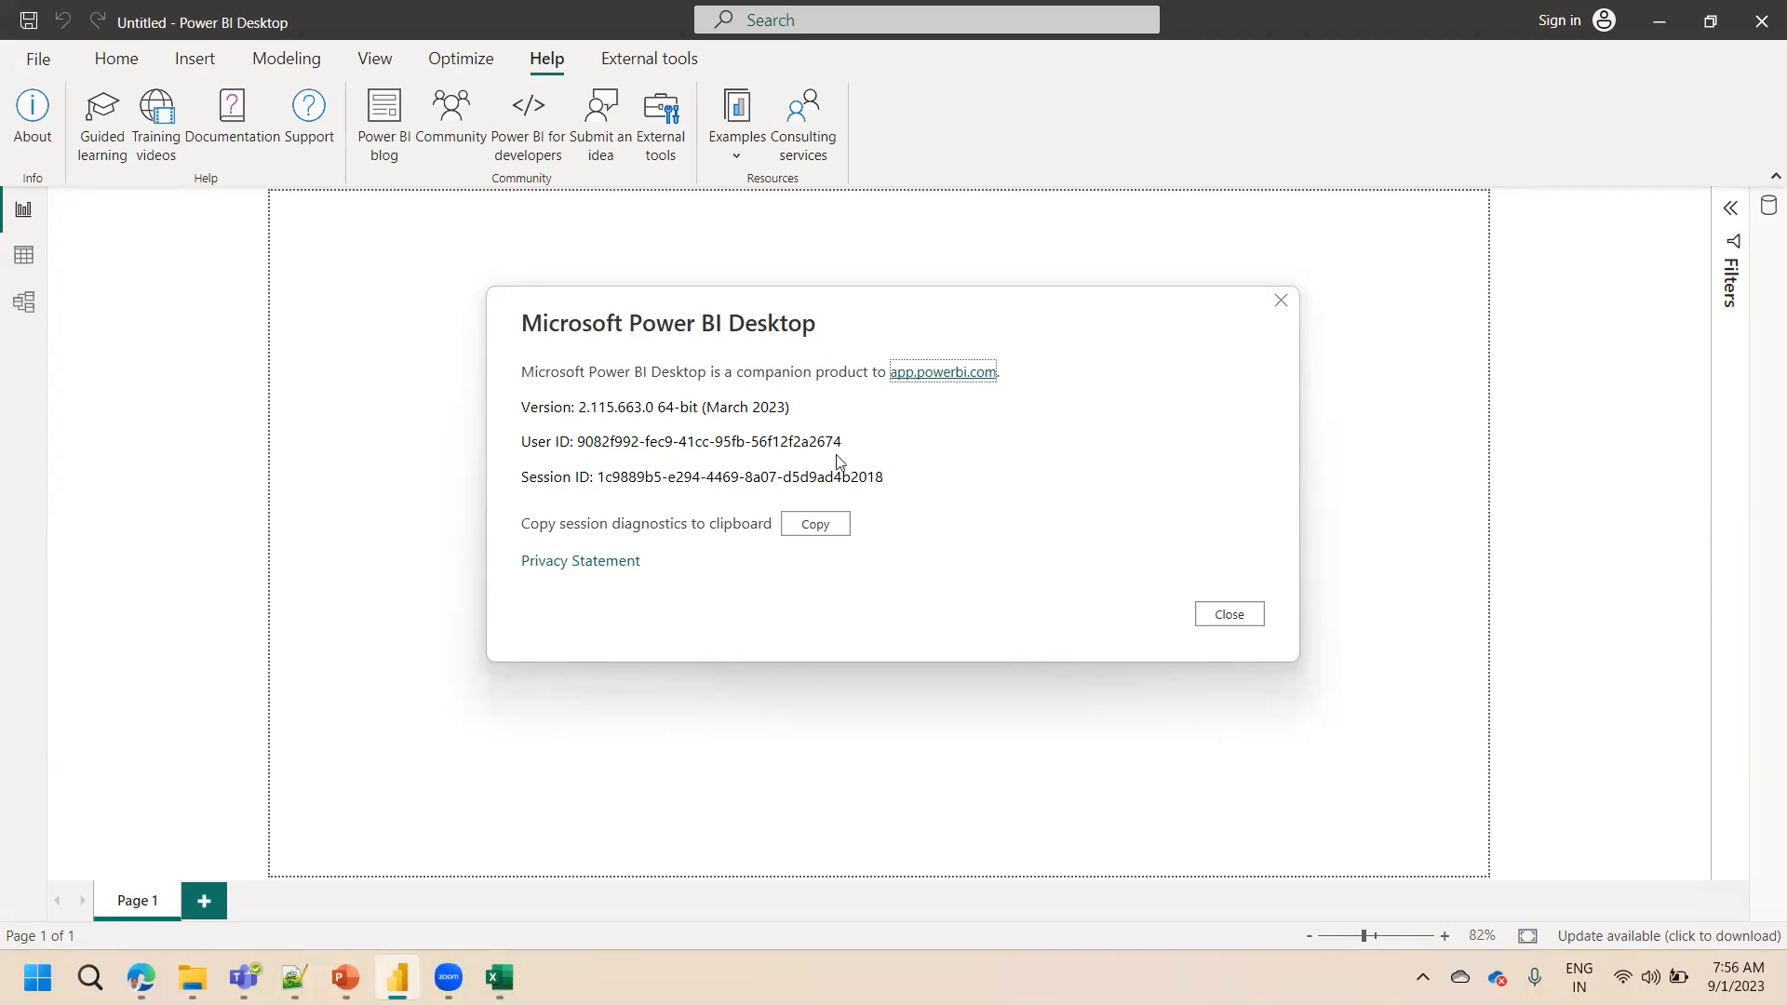
click(1226, 613)
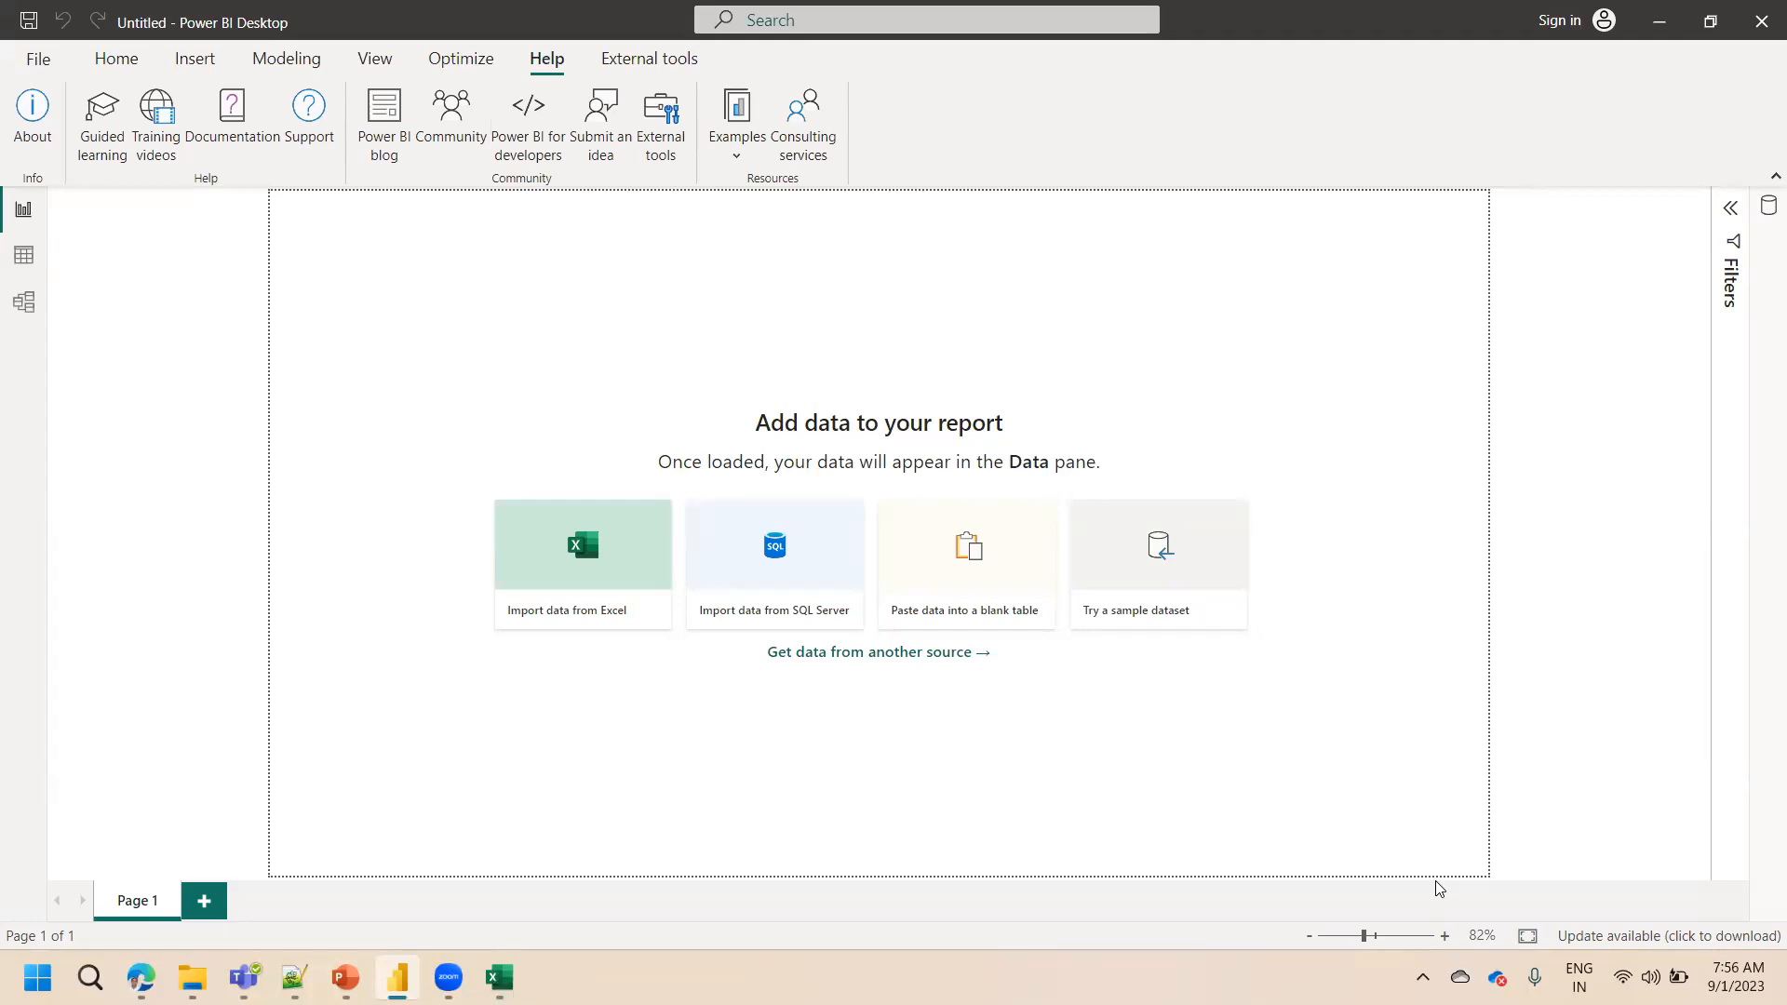
Open the available-update link and read the Power BI July 2023 Feature Summary blog, then return to Power BI Desktop
click(1616, 936)
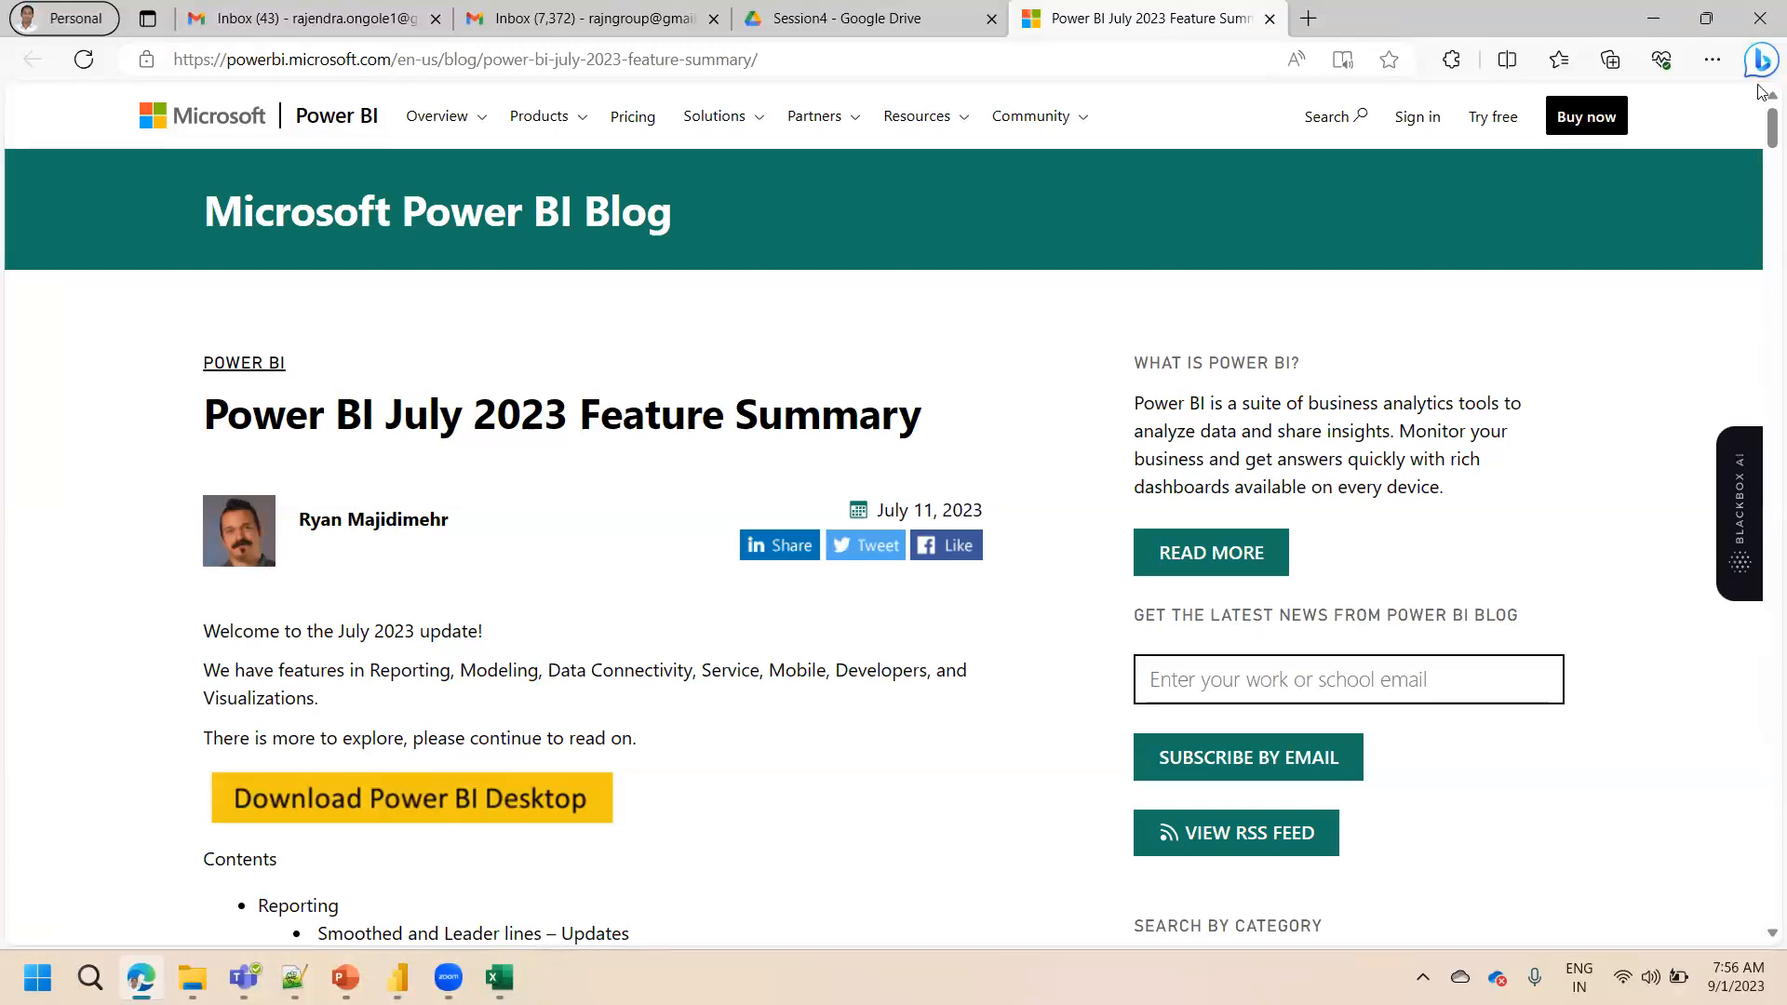
scroll(1759, 156, down, 1)
scroll(1759, 156, down, 5)
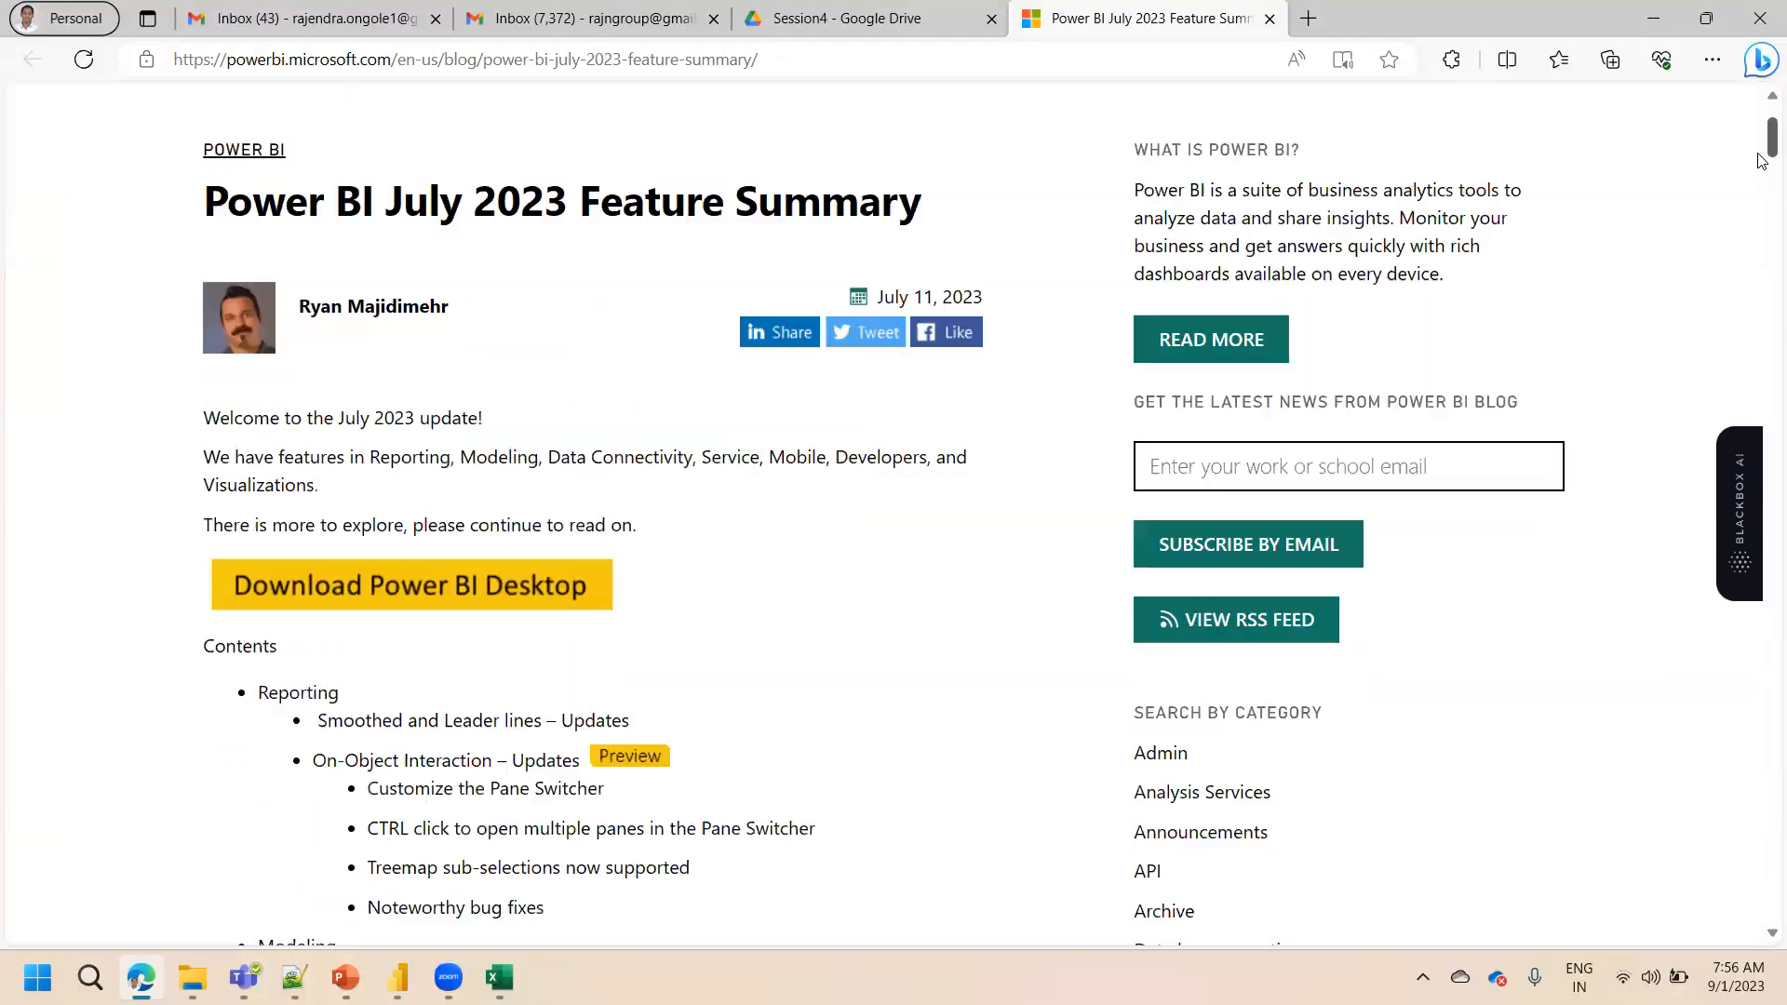
drag(1760, 147, 1759, 143)
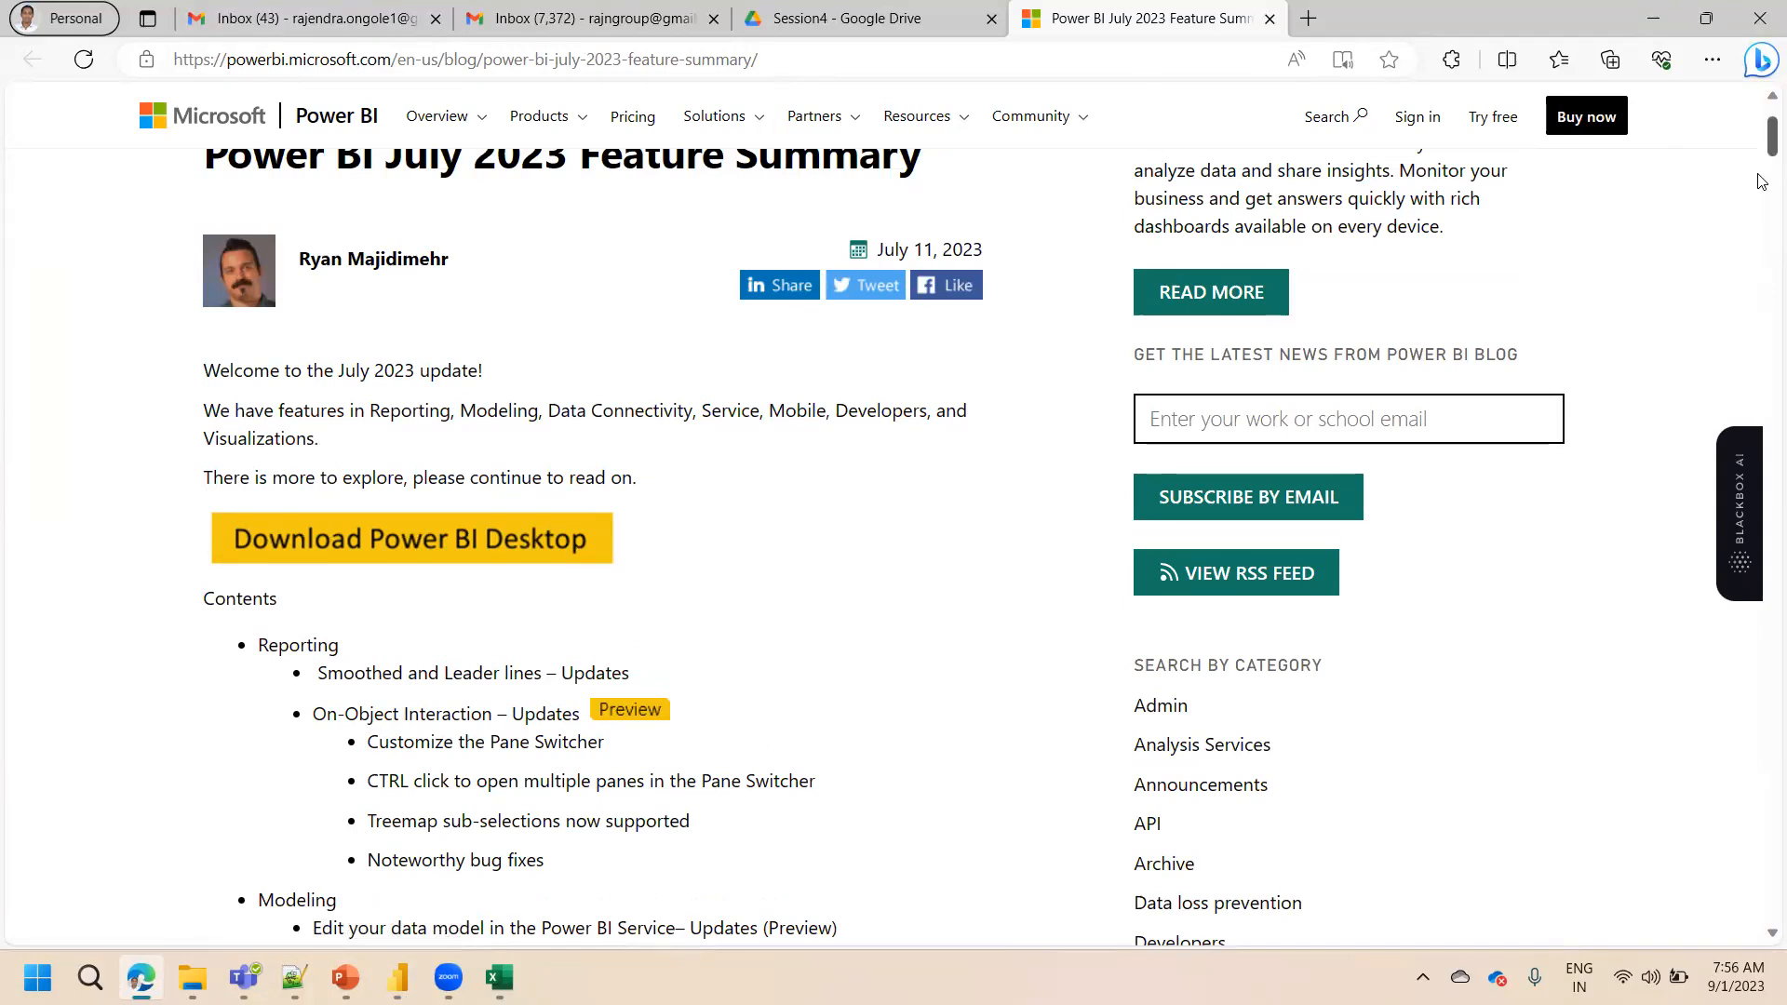
scroll(1762, 198, down, 4)
scroll(1762, 199, down, 5)
scroll(1640, 172, up, 5)
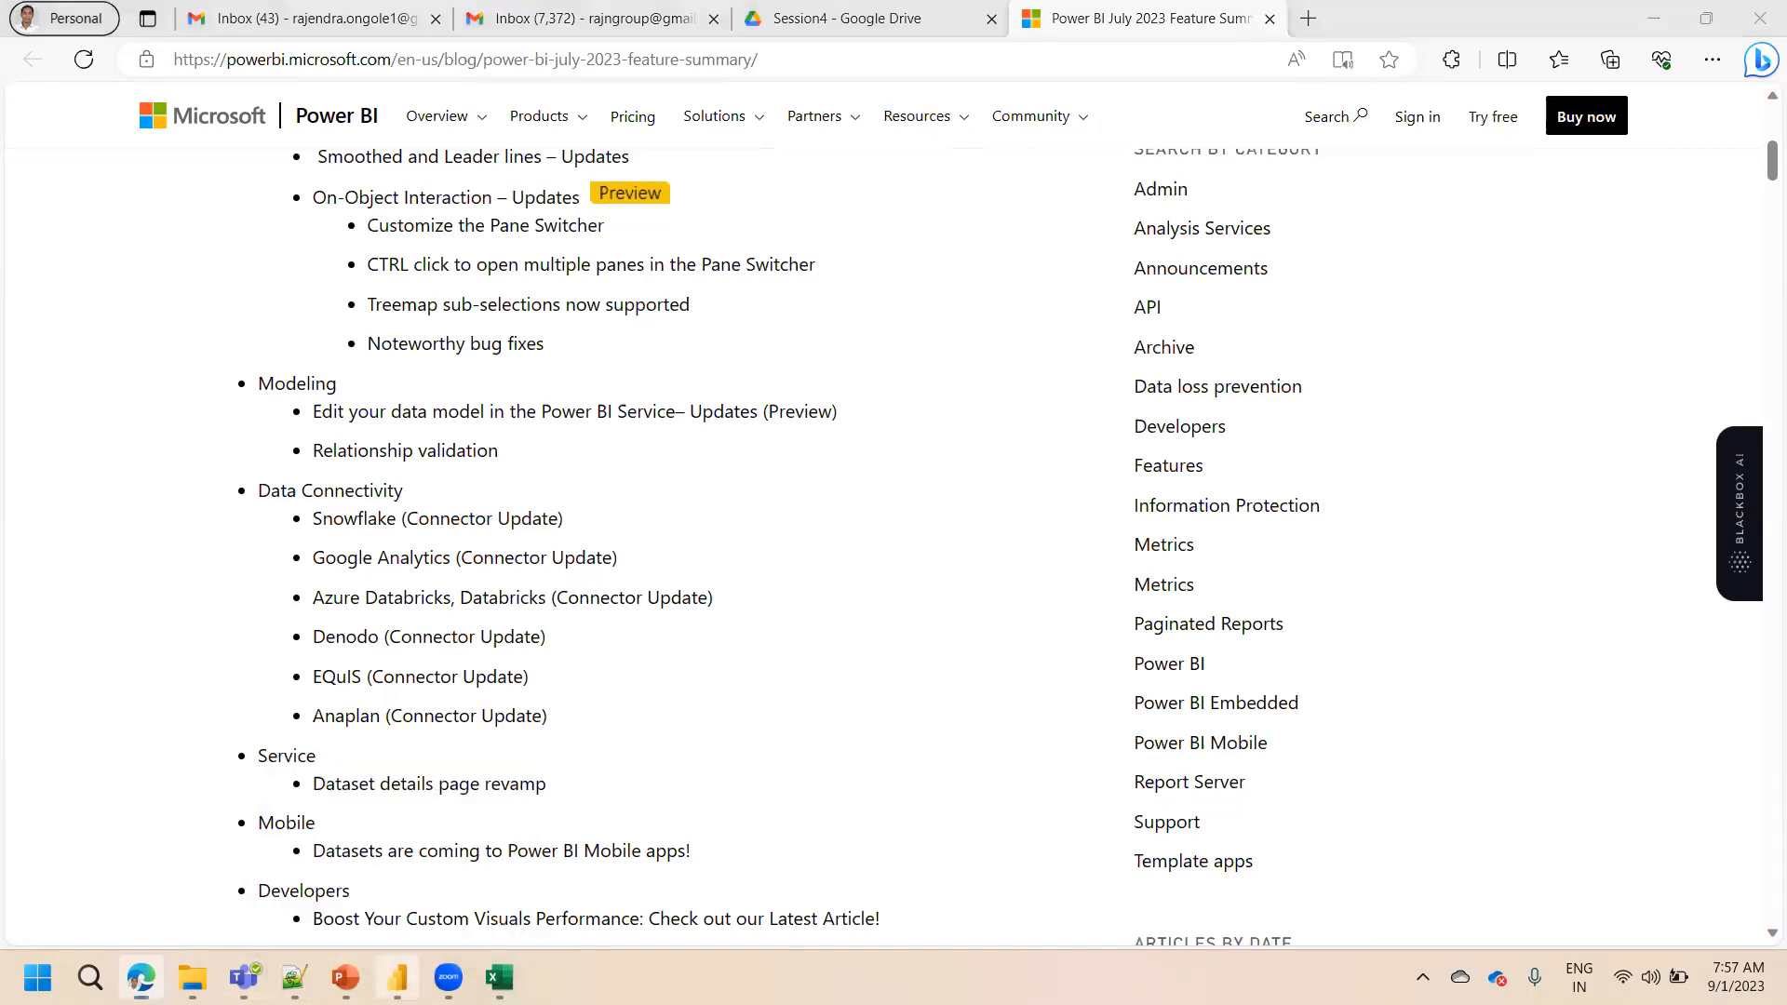
click(397, 977)
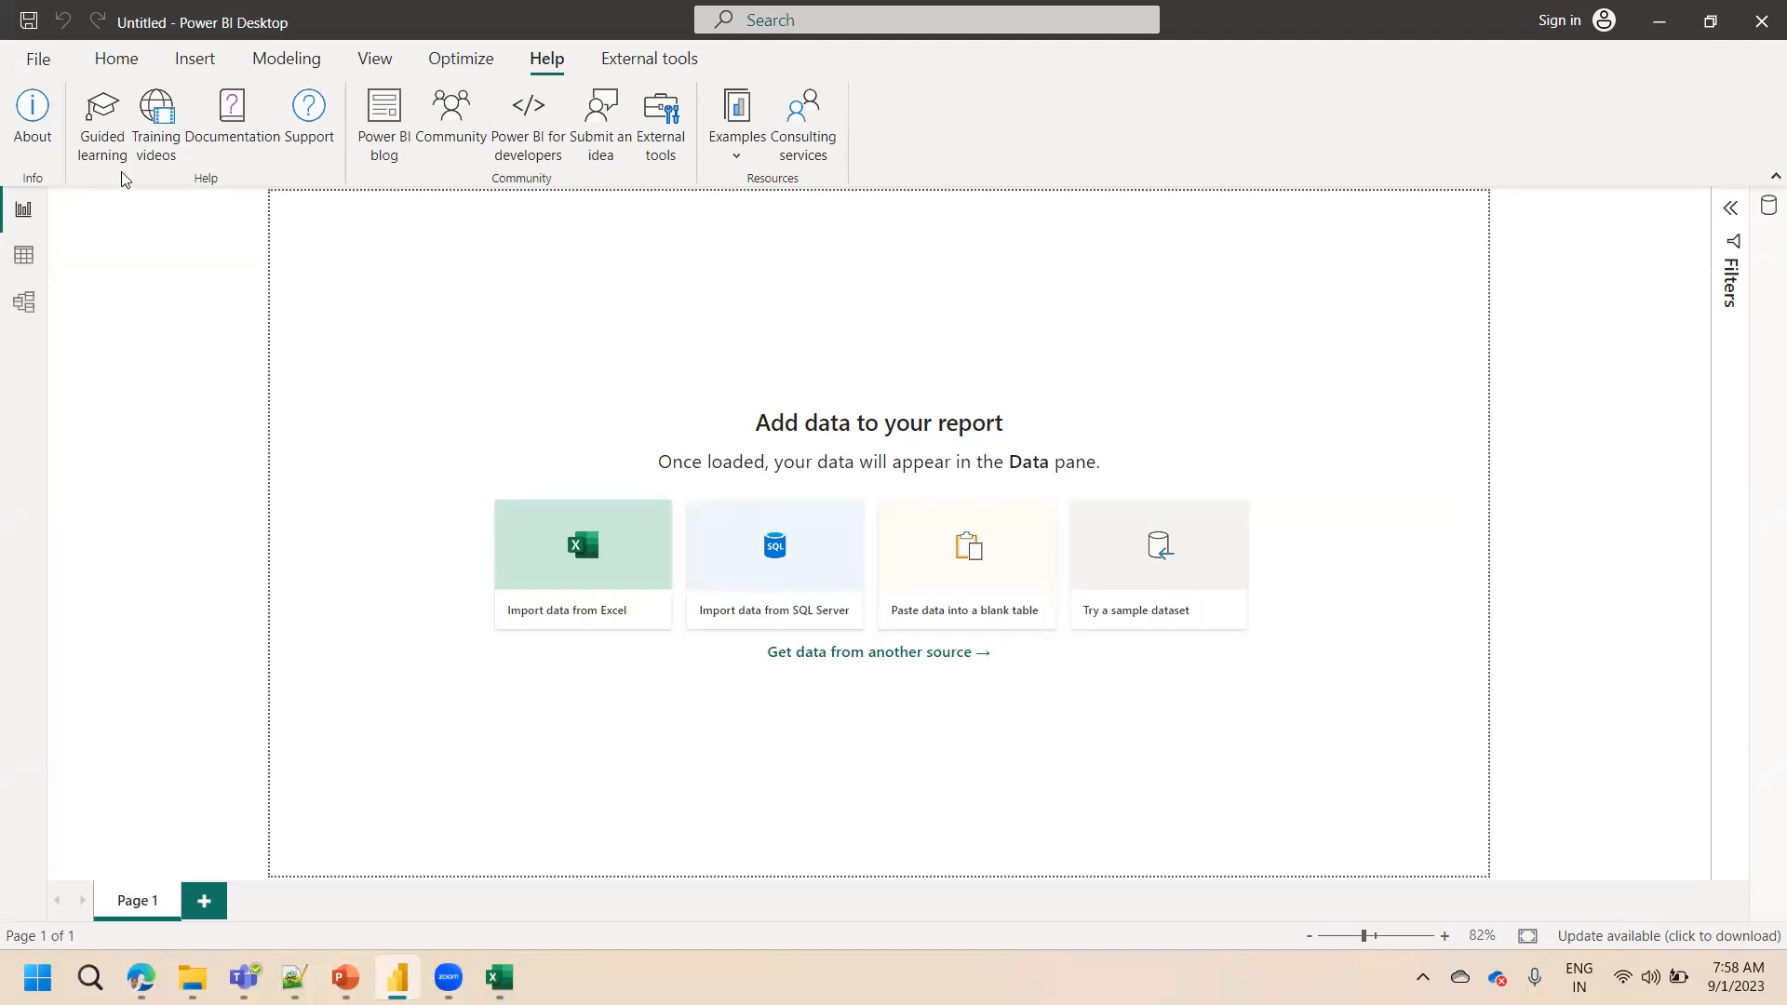
Open the Options and settings page from the File menu and close it
click(39, 59)
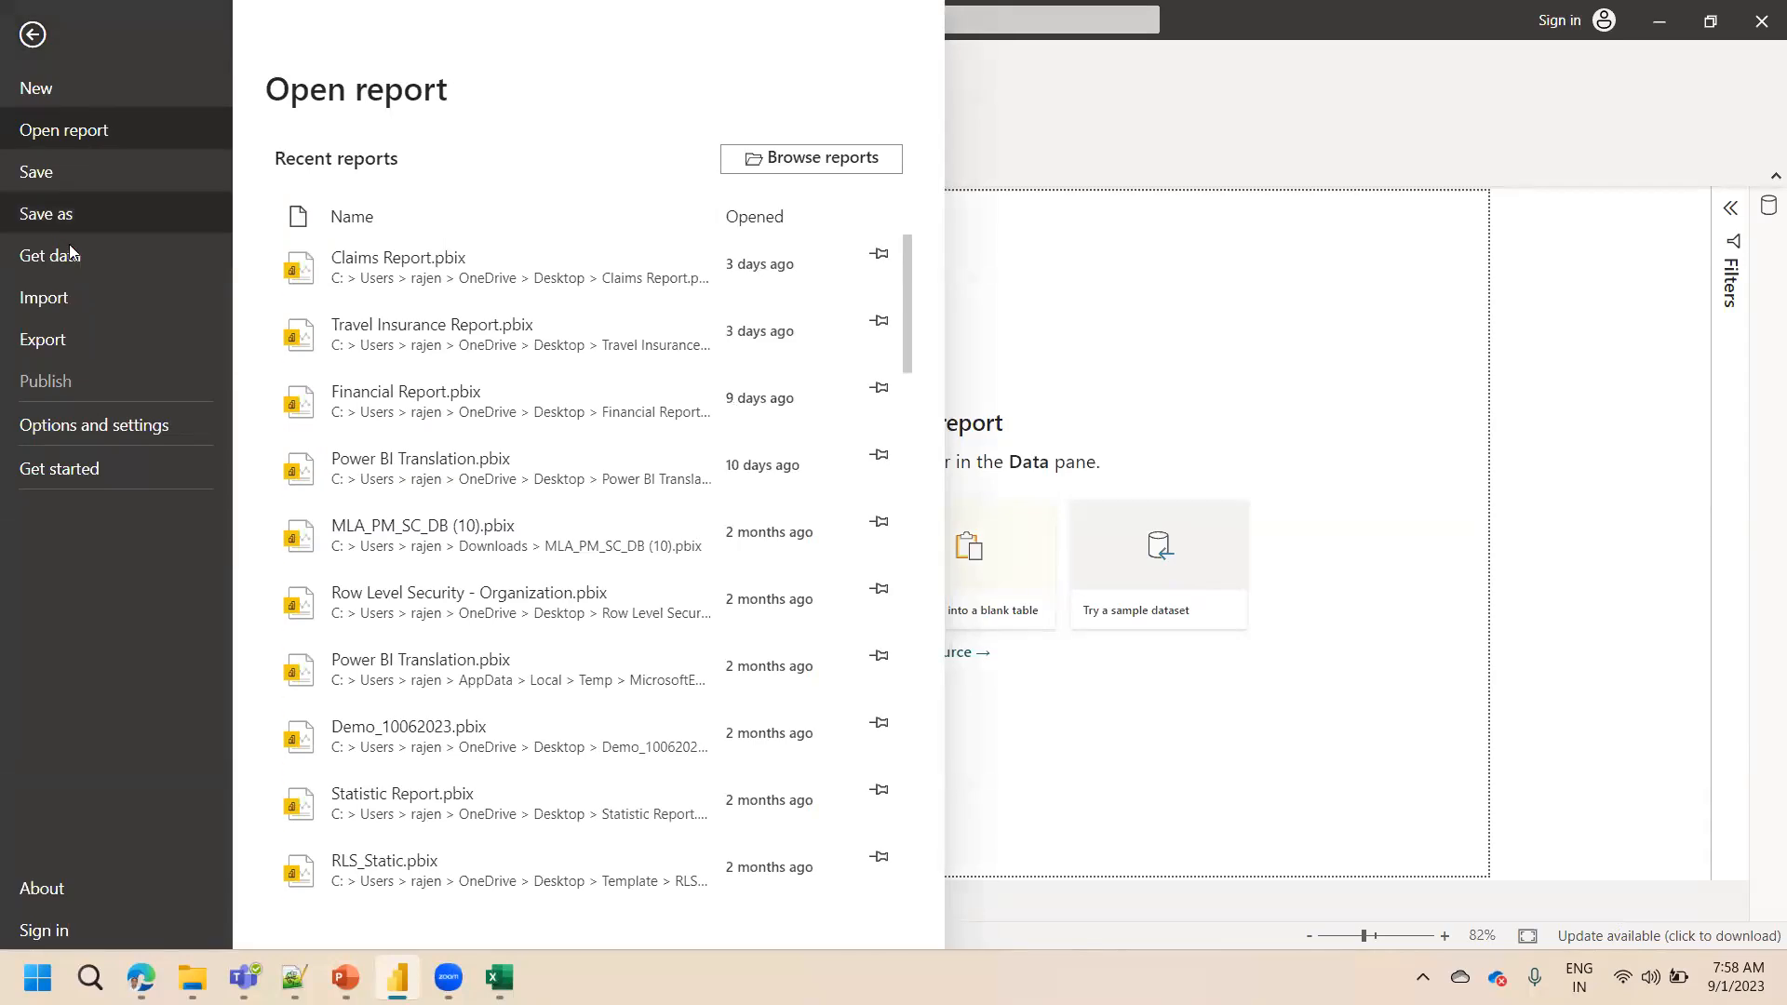
click(67, 427)
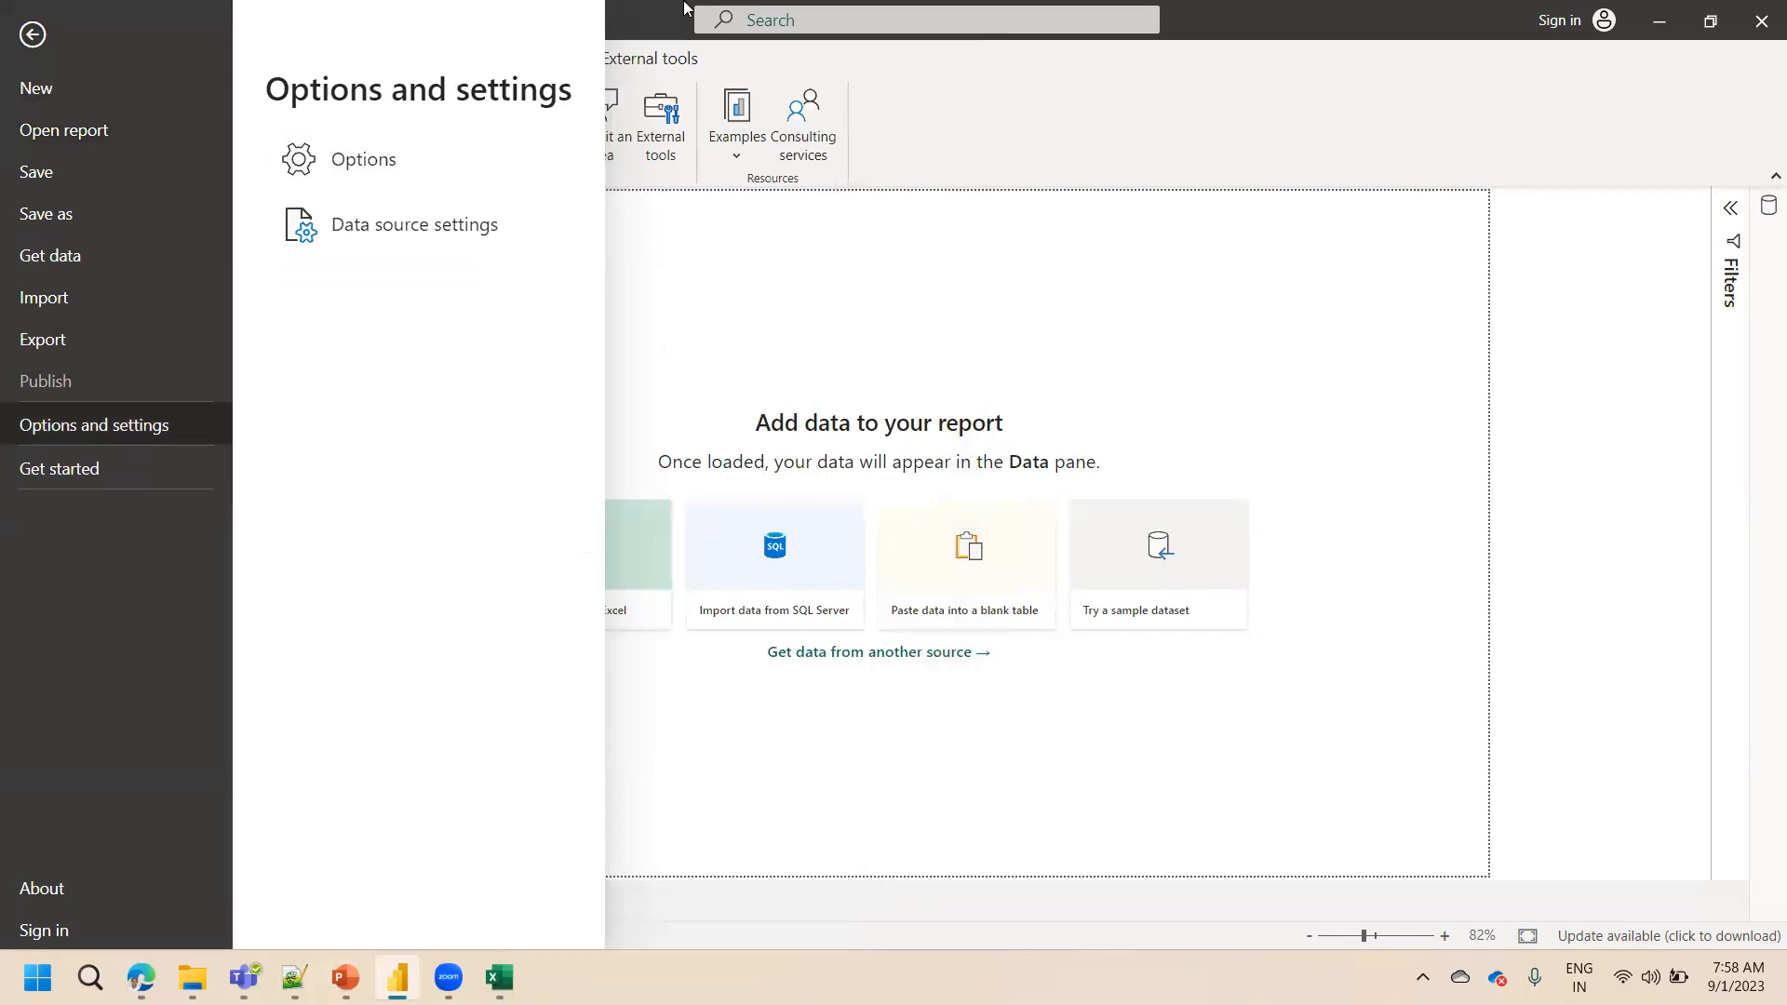
click(711, 309)
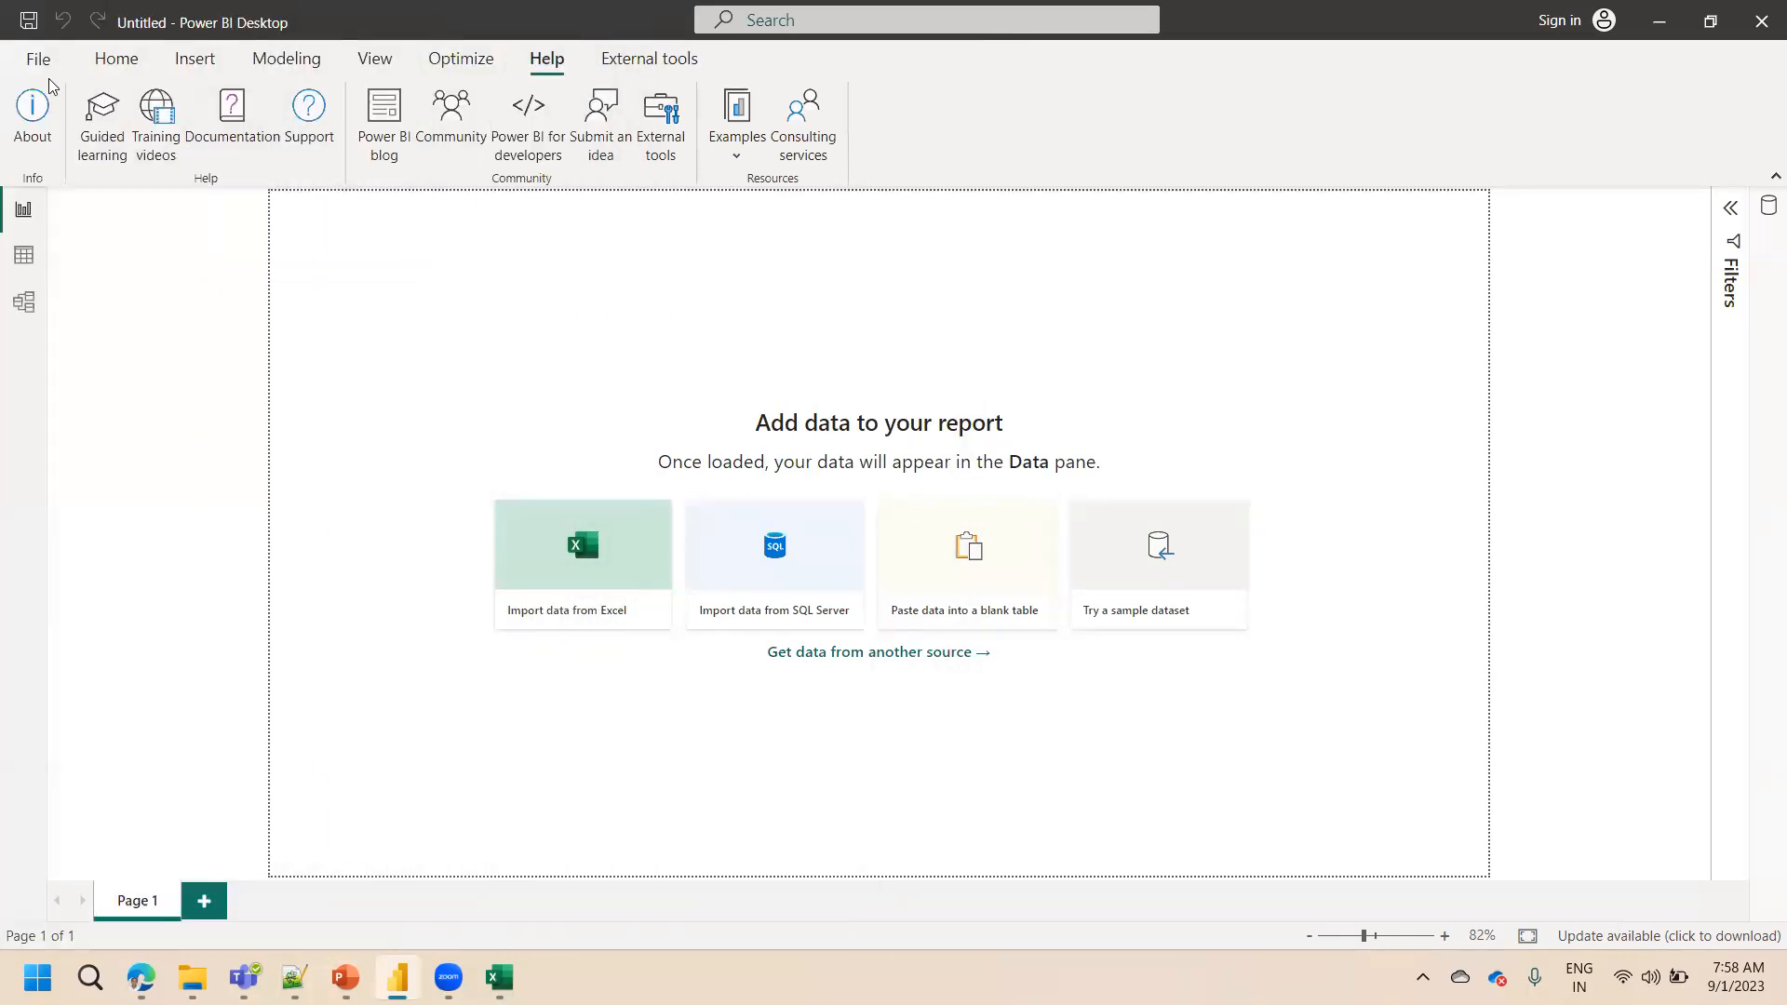
Open Options, go to the Updates page, and toggle the update notifications option off and back on
click(37, 62)
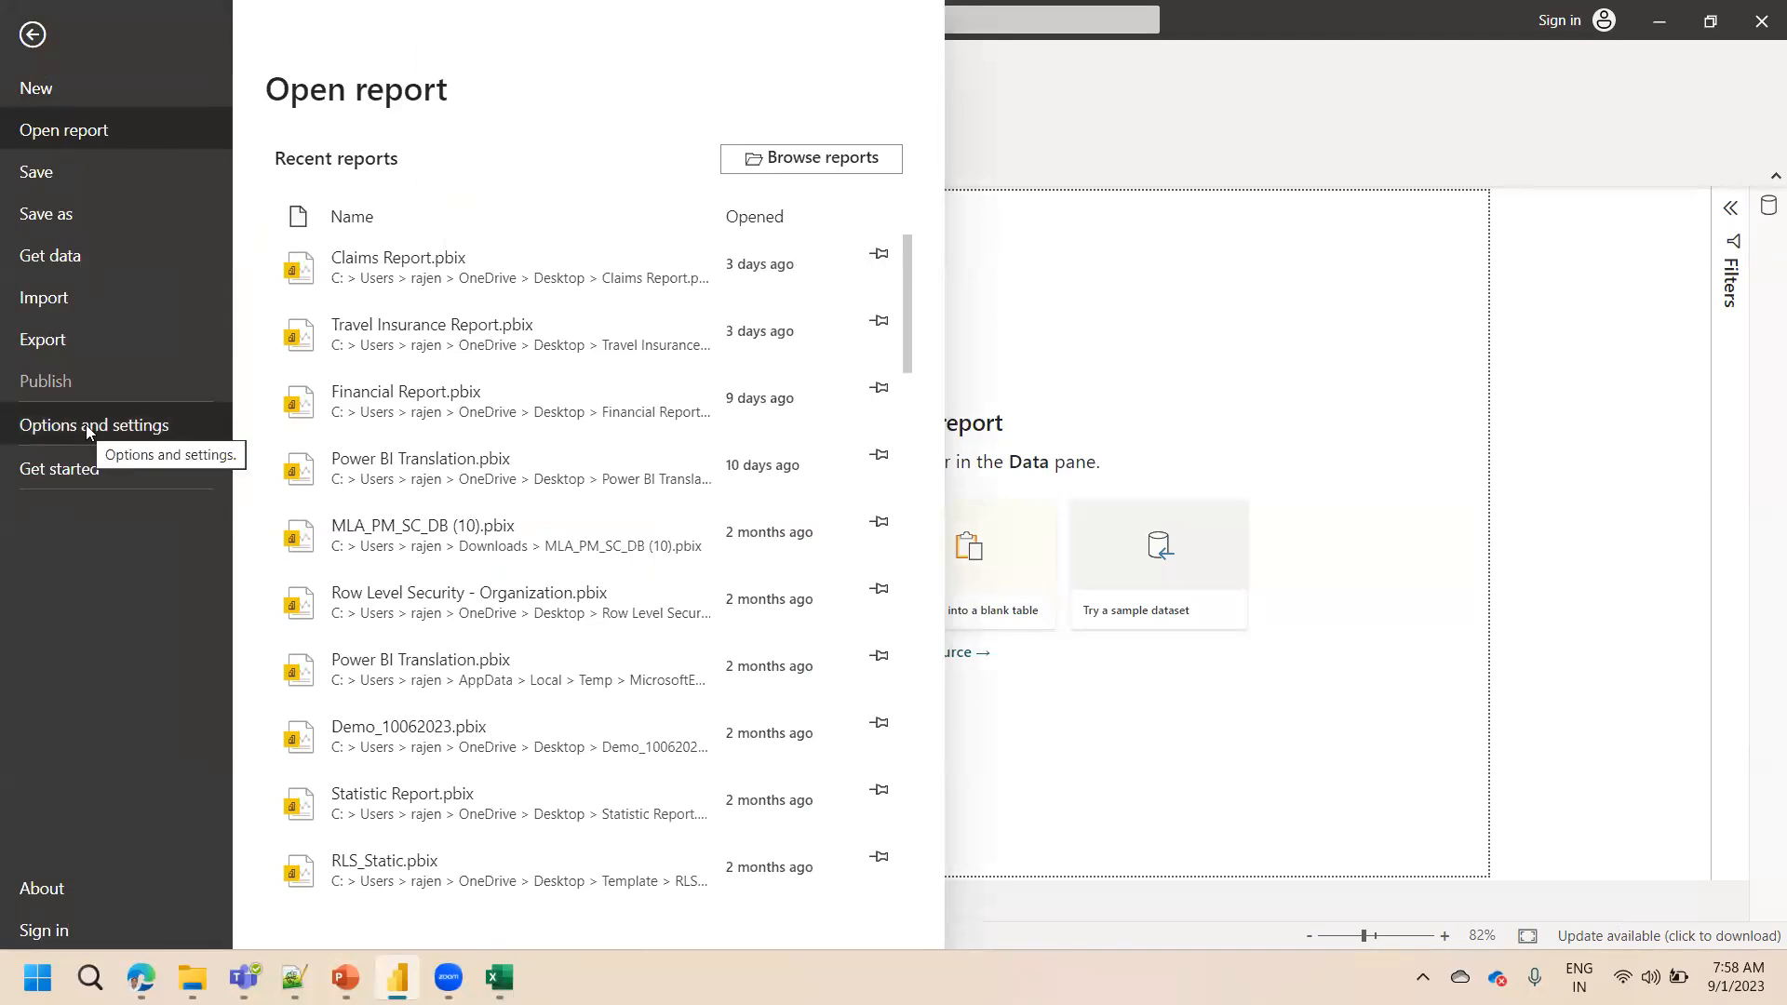
click(86, 425)
click(378, 180)
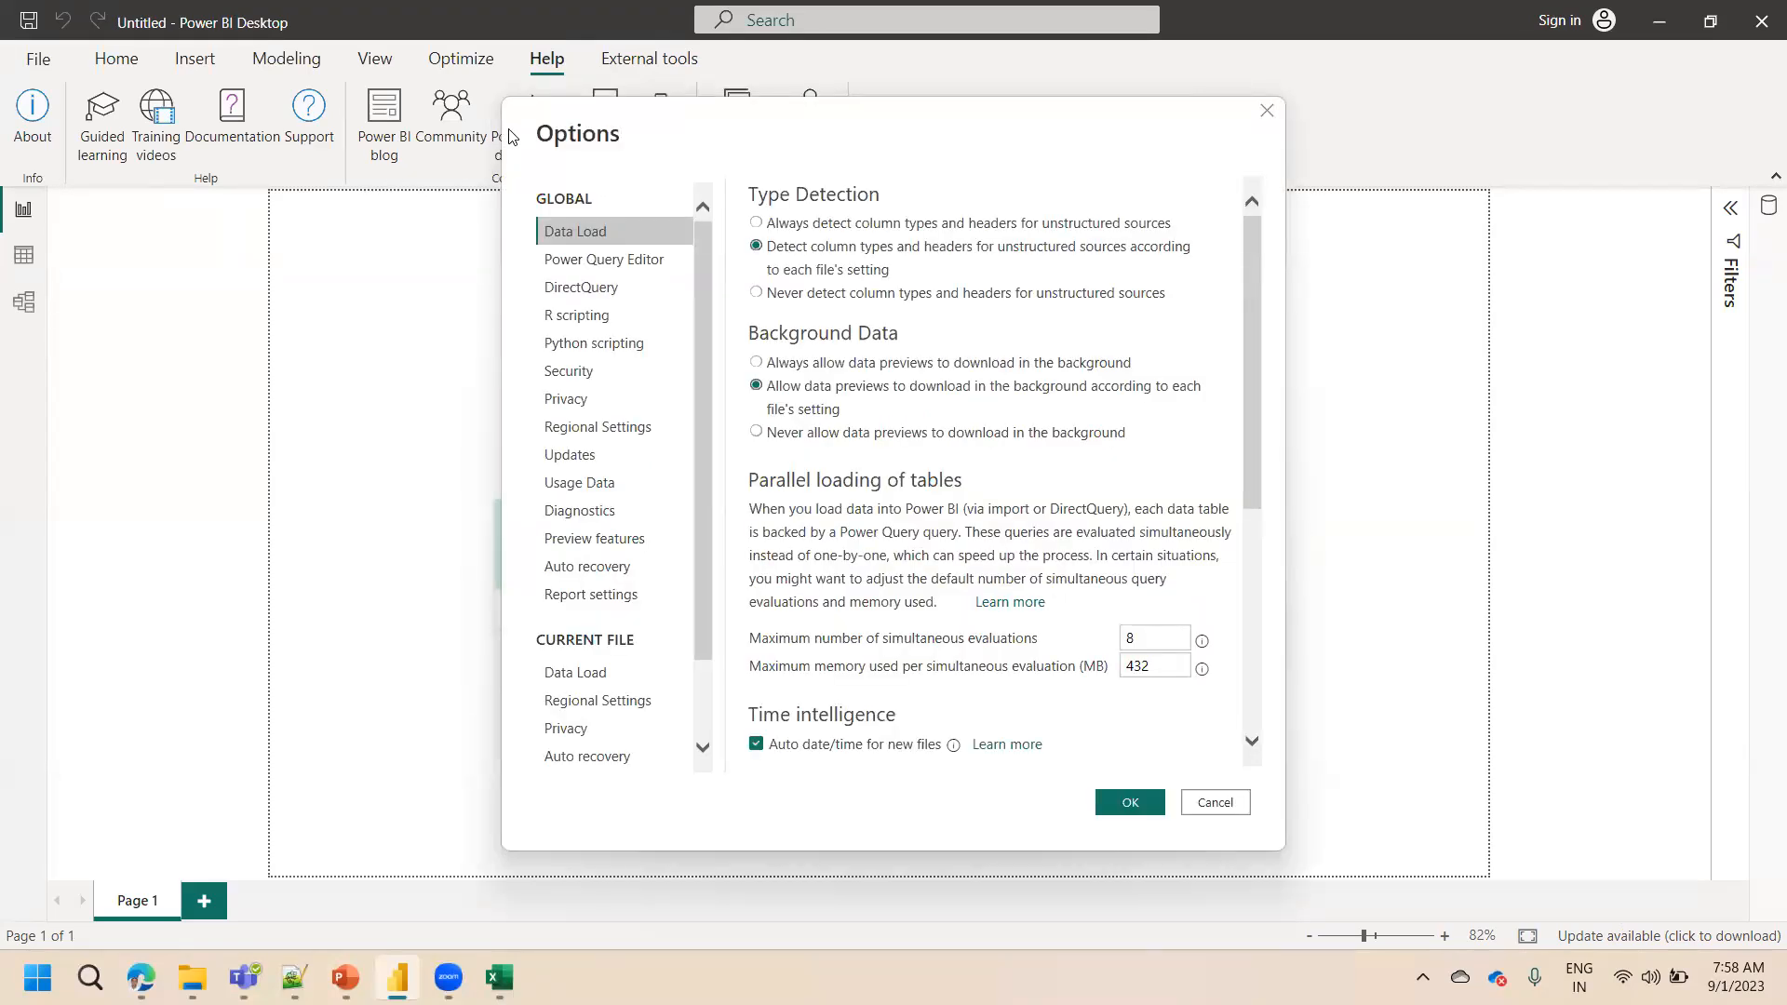
drag(511, 137, 359, 190)
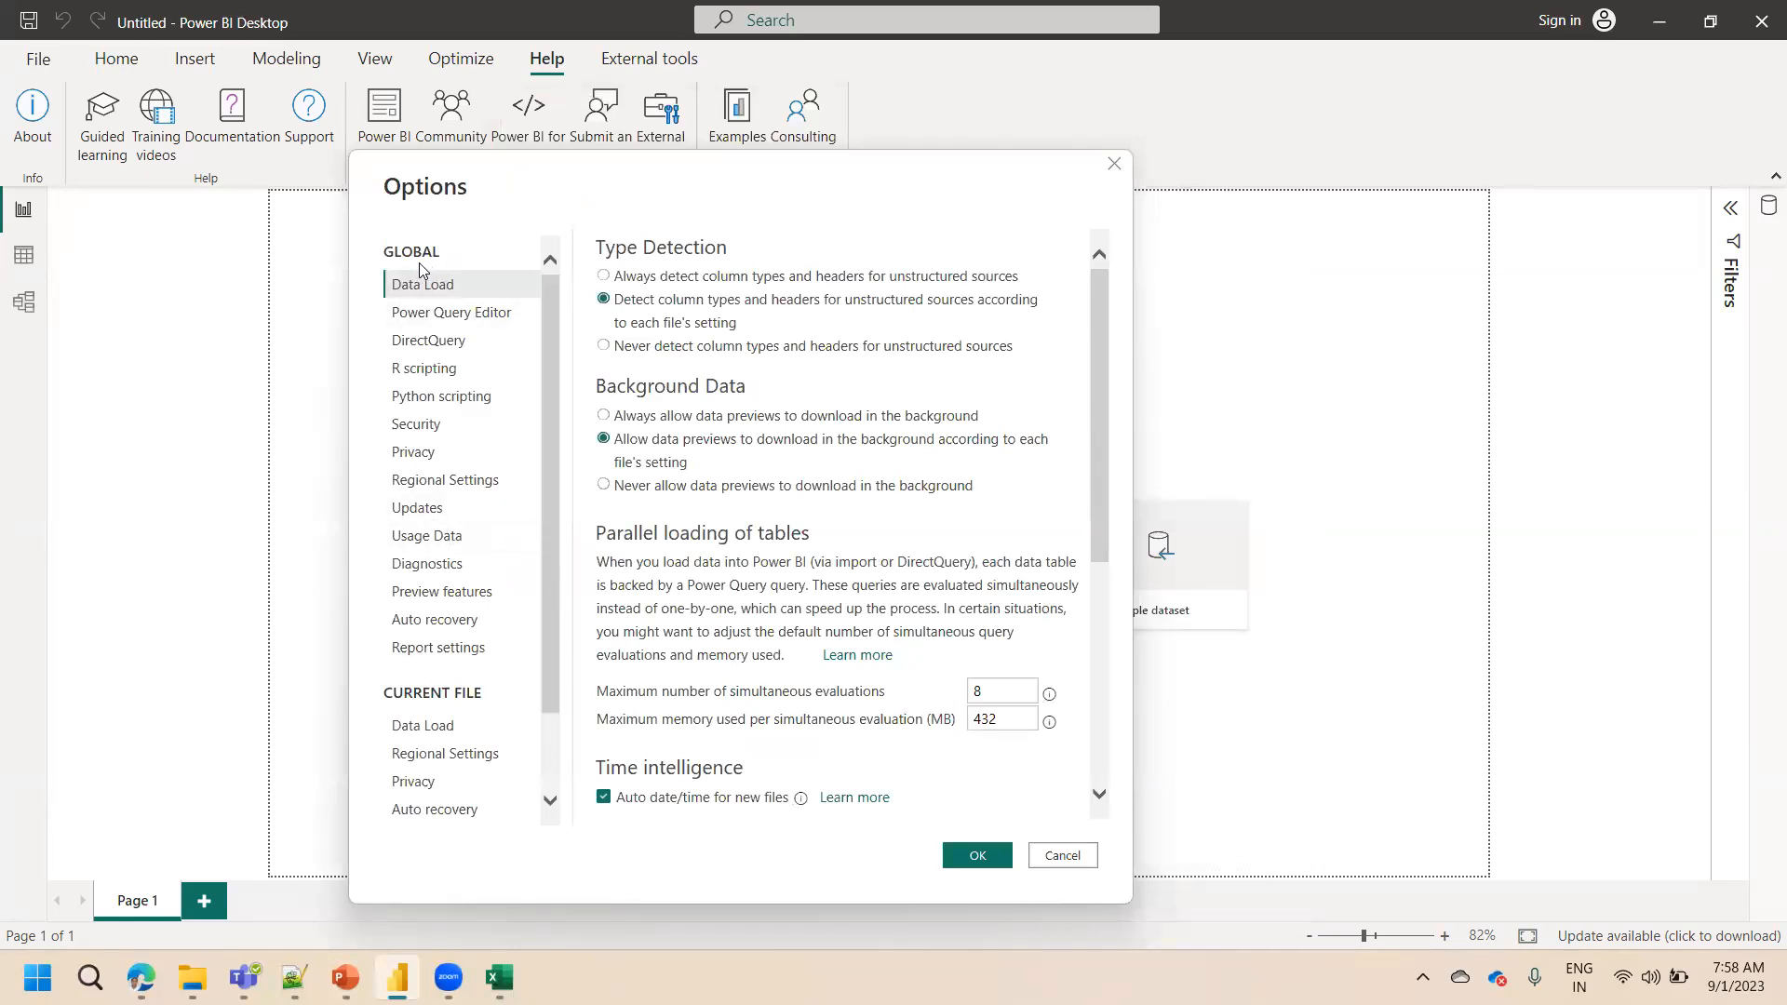
click(431, 509)
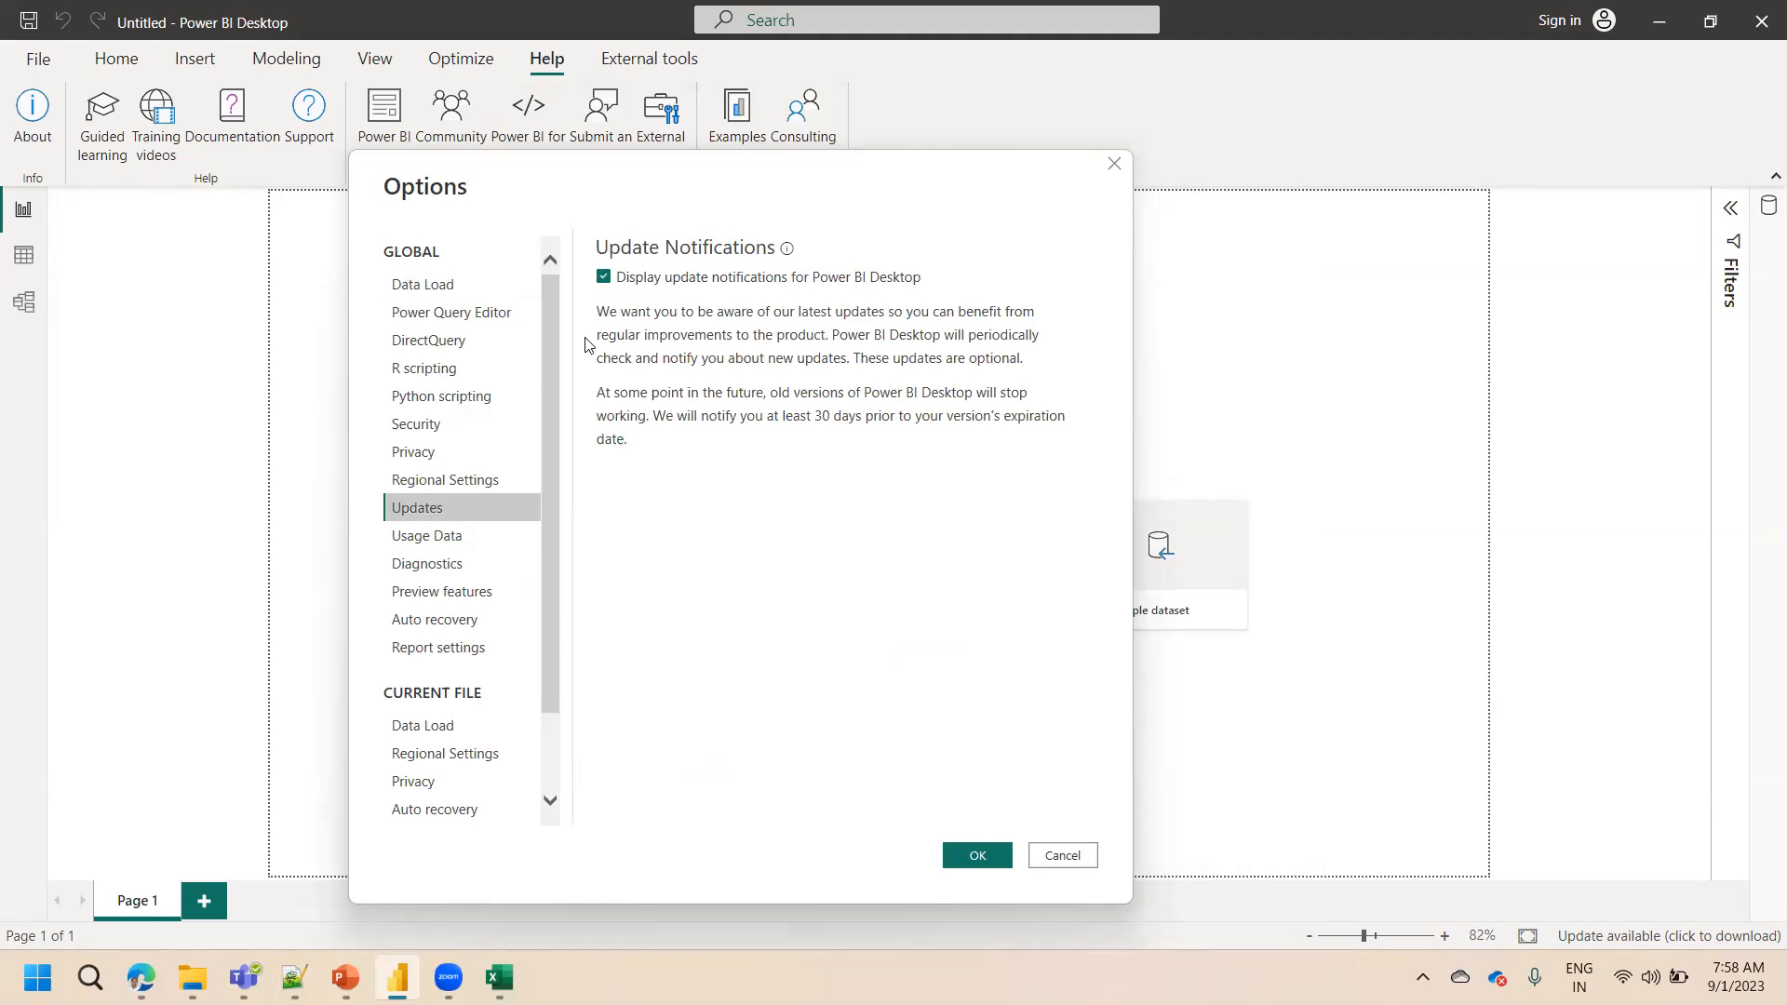
click(607, 279)
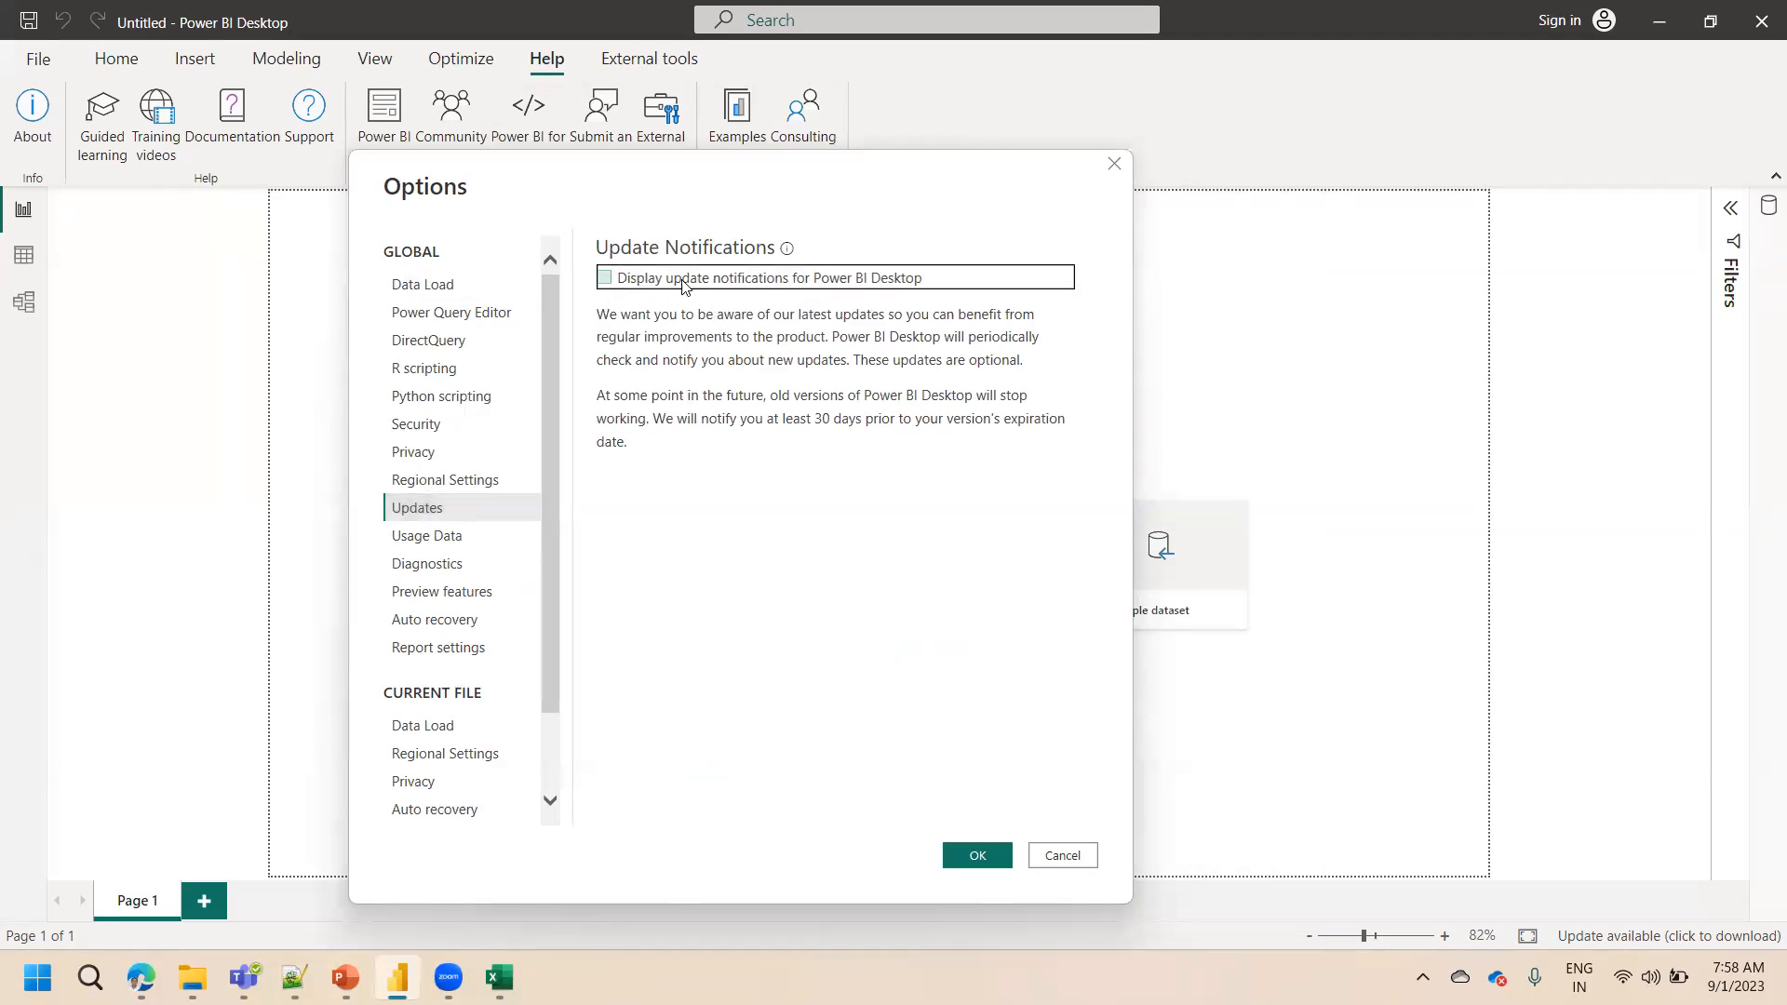
click(606, 280)
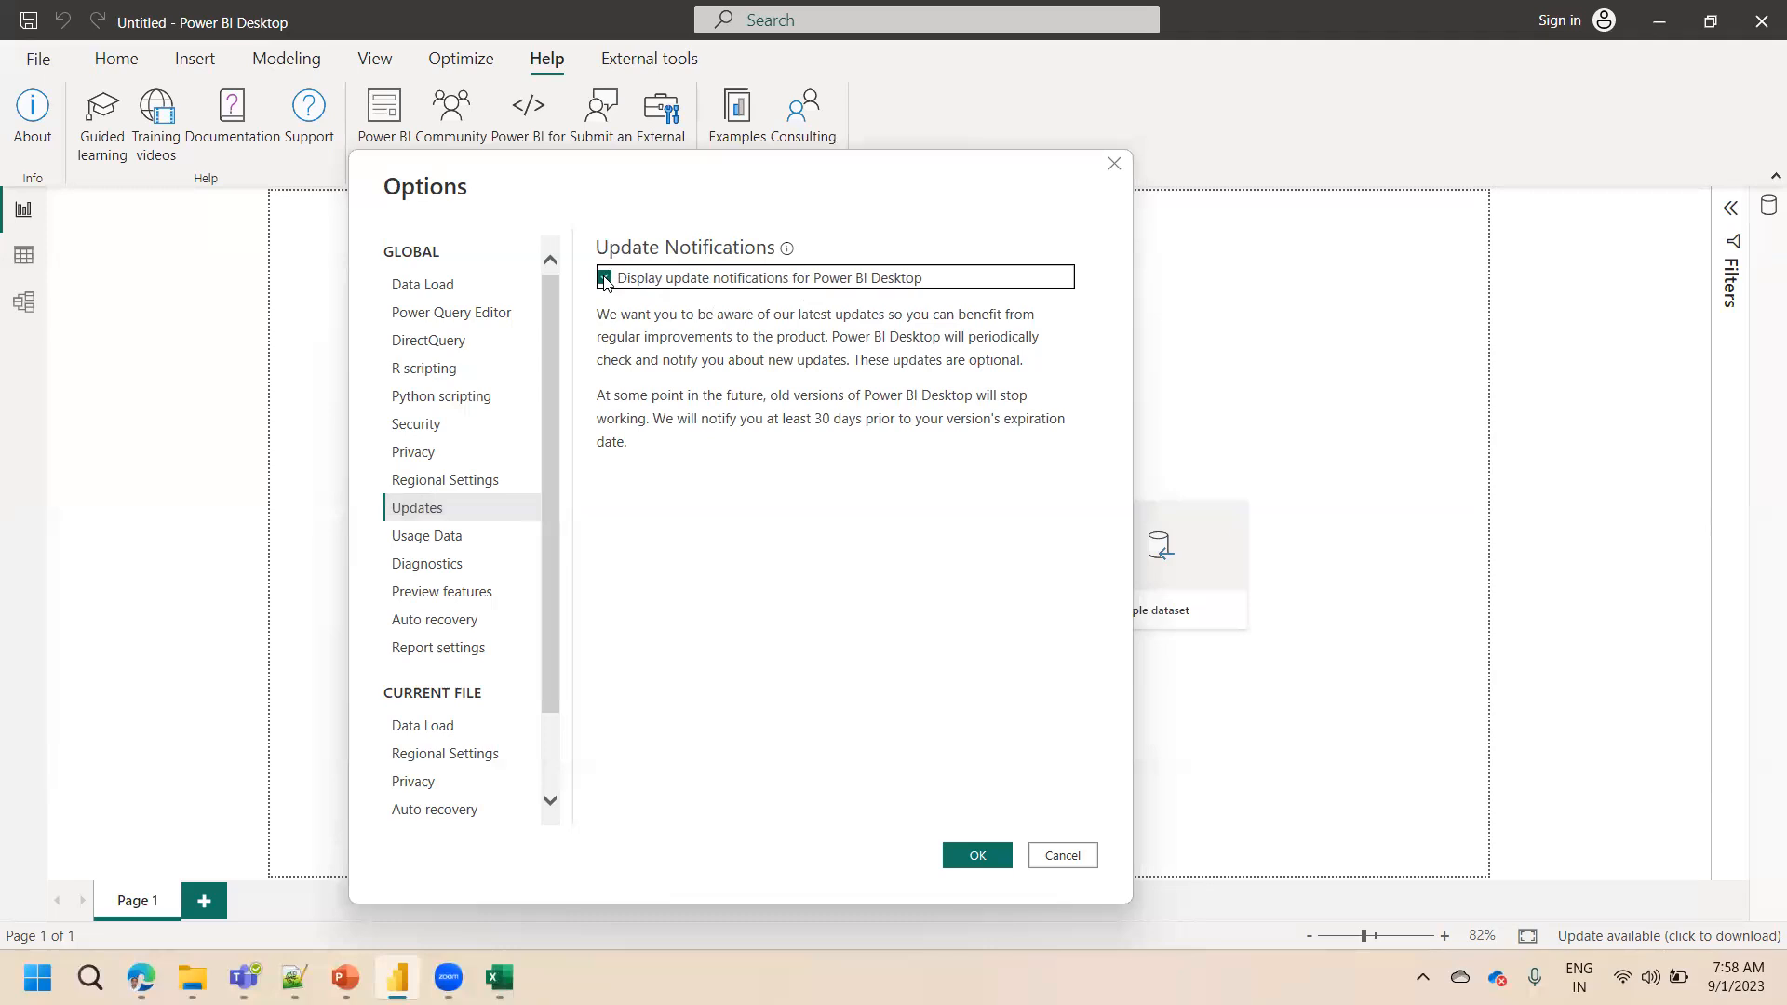
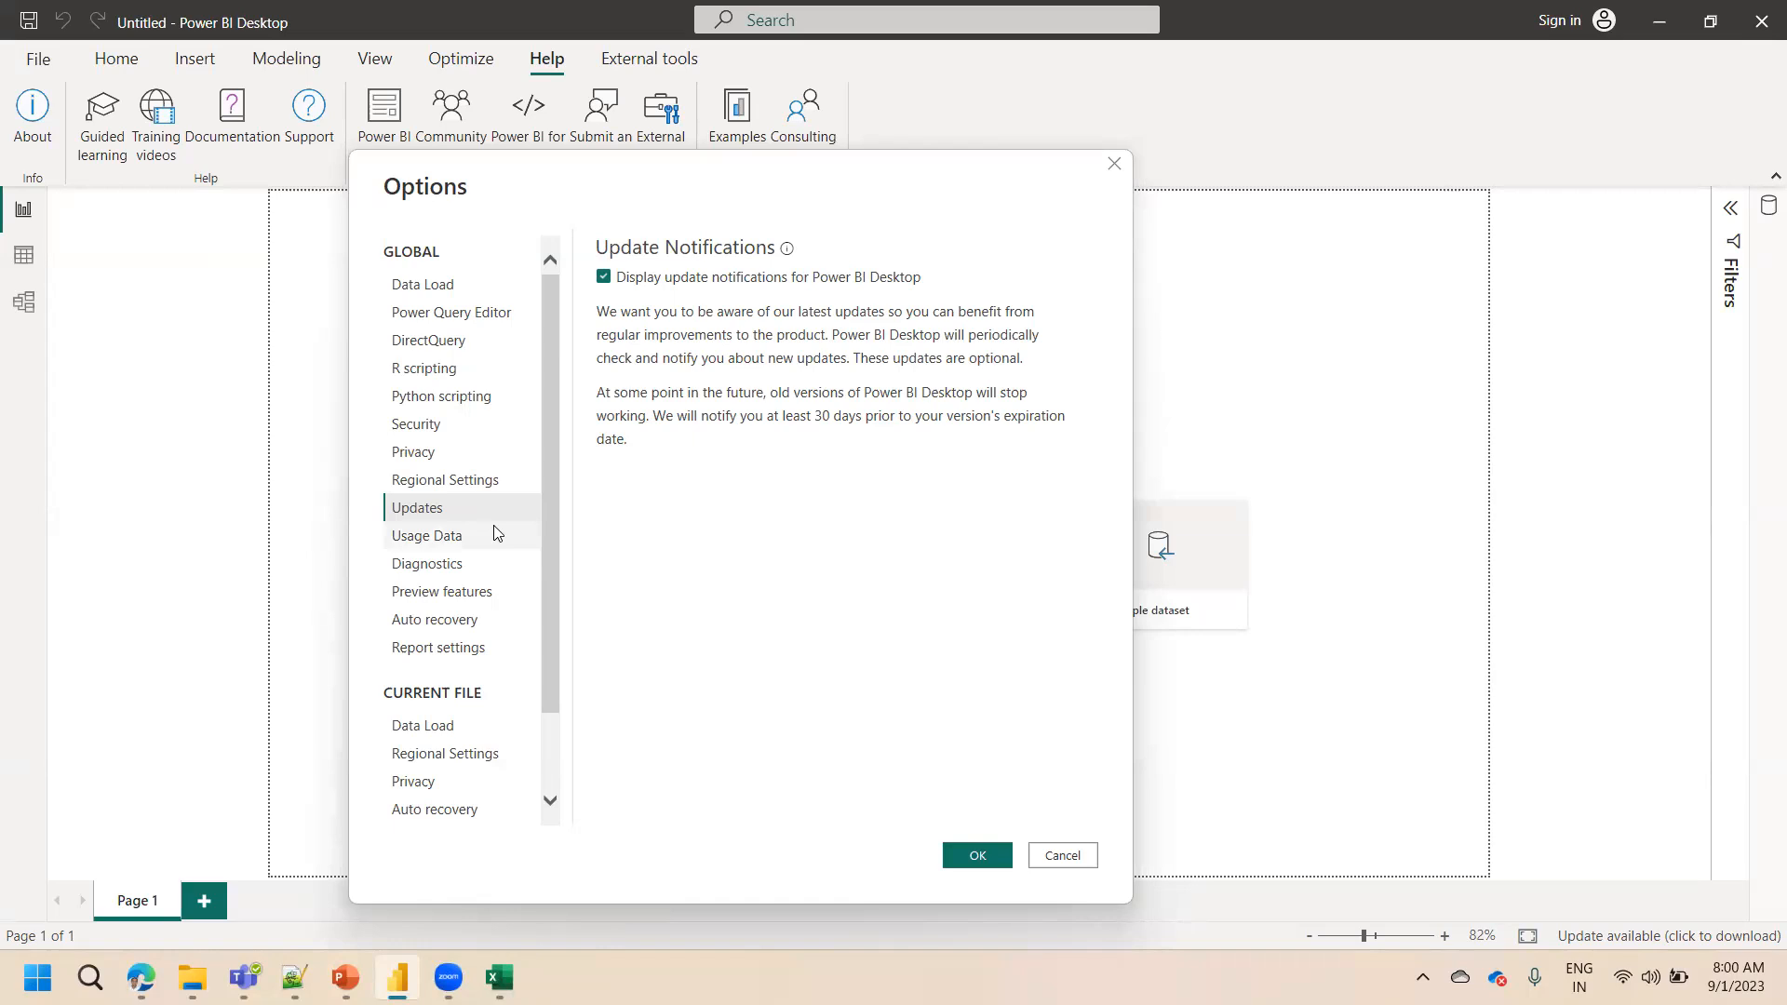
Open the Preview features page and toggle the On-object interaction and Enhanced row-level security editor options
click(443, 595)
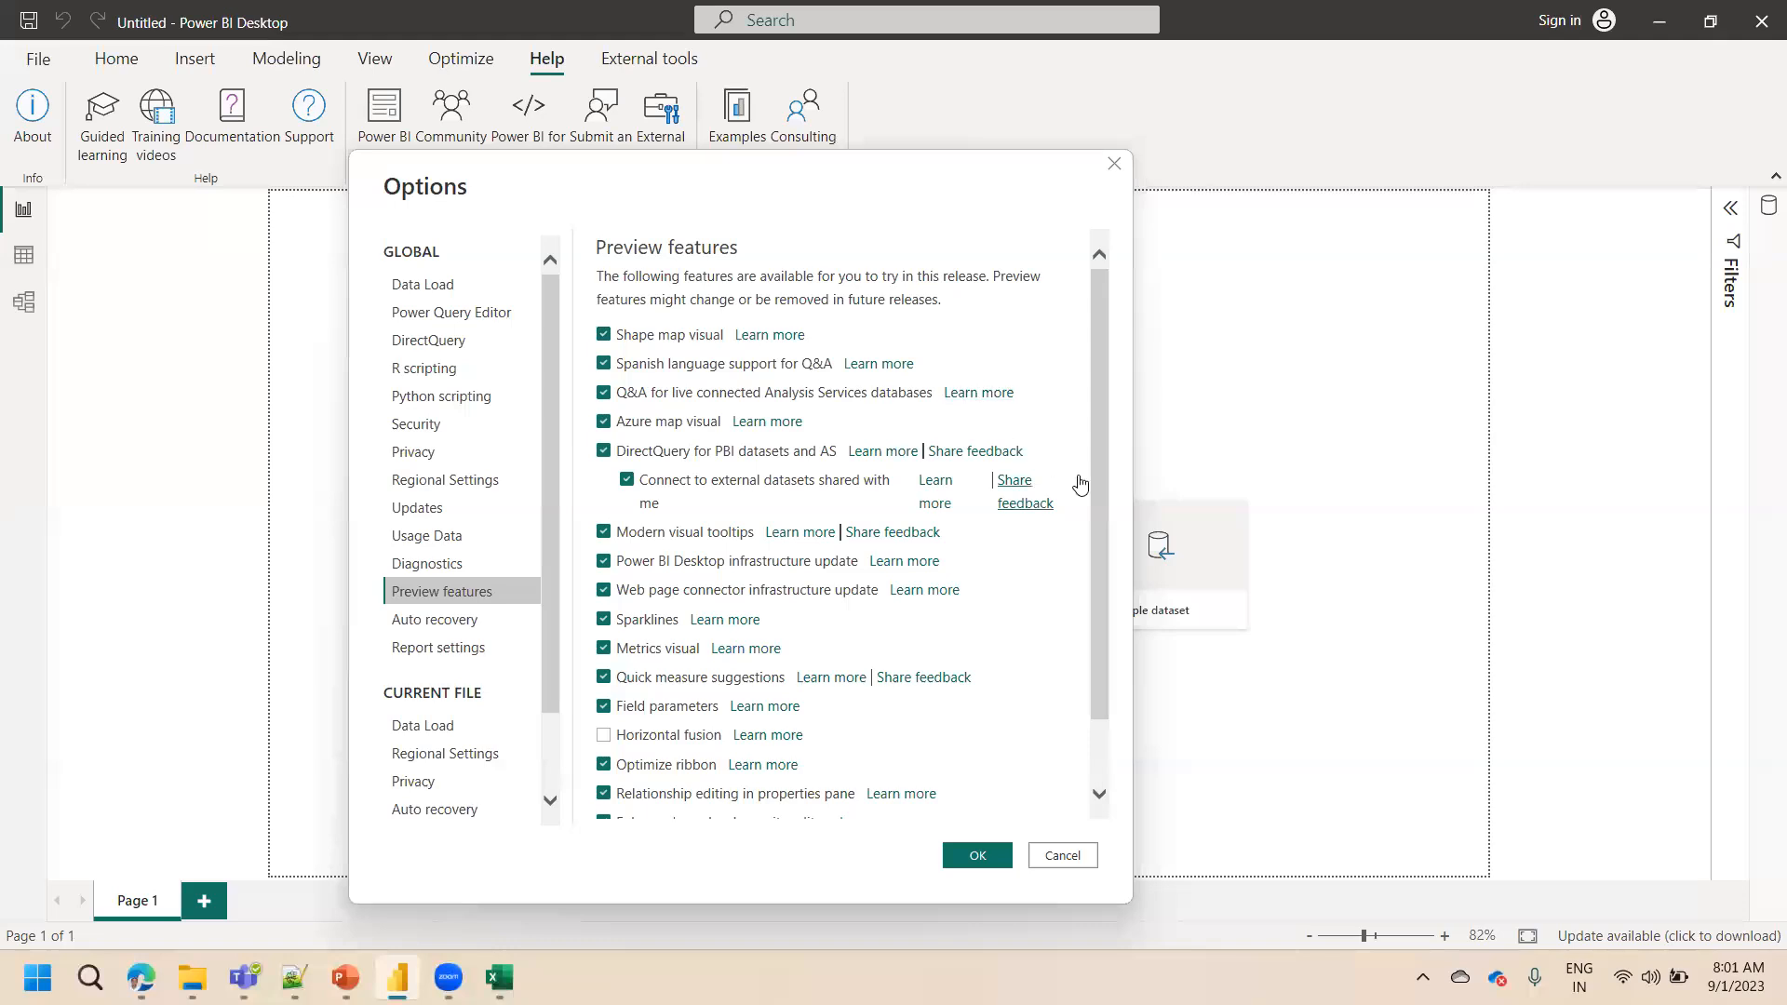
drag(1098, 482, 1096, 574)
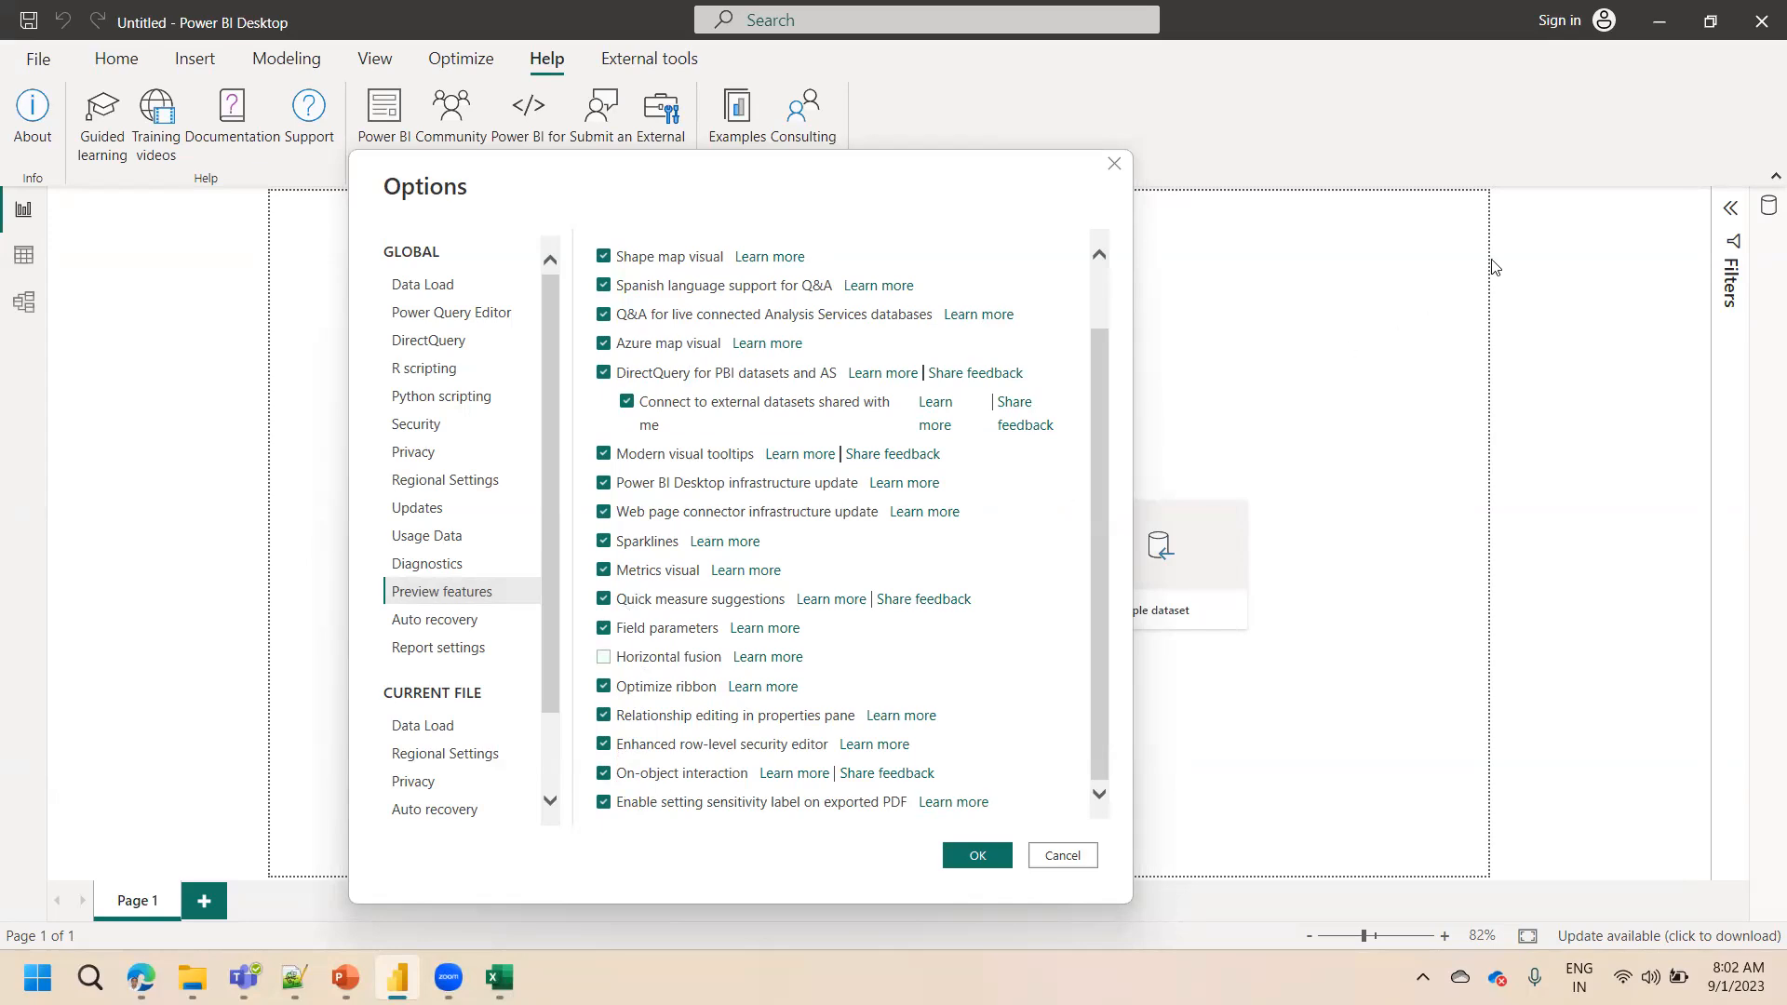
click(604, 775)
click(605, 778)
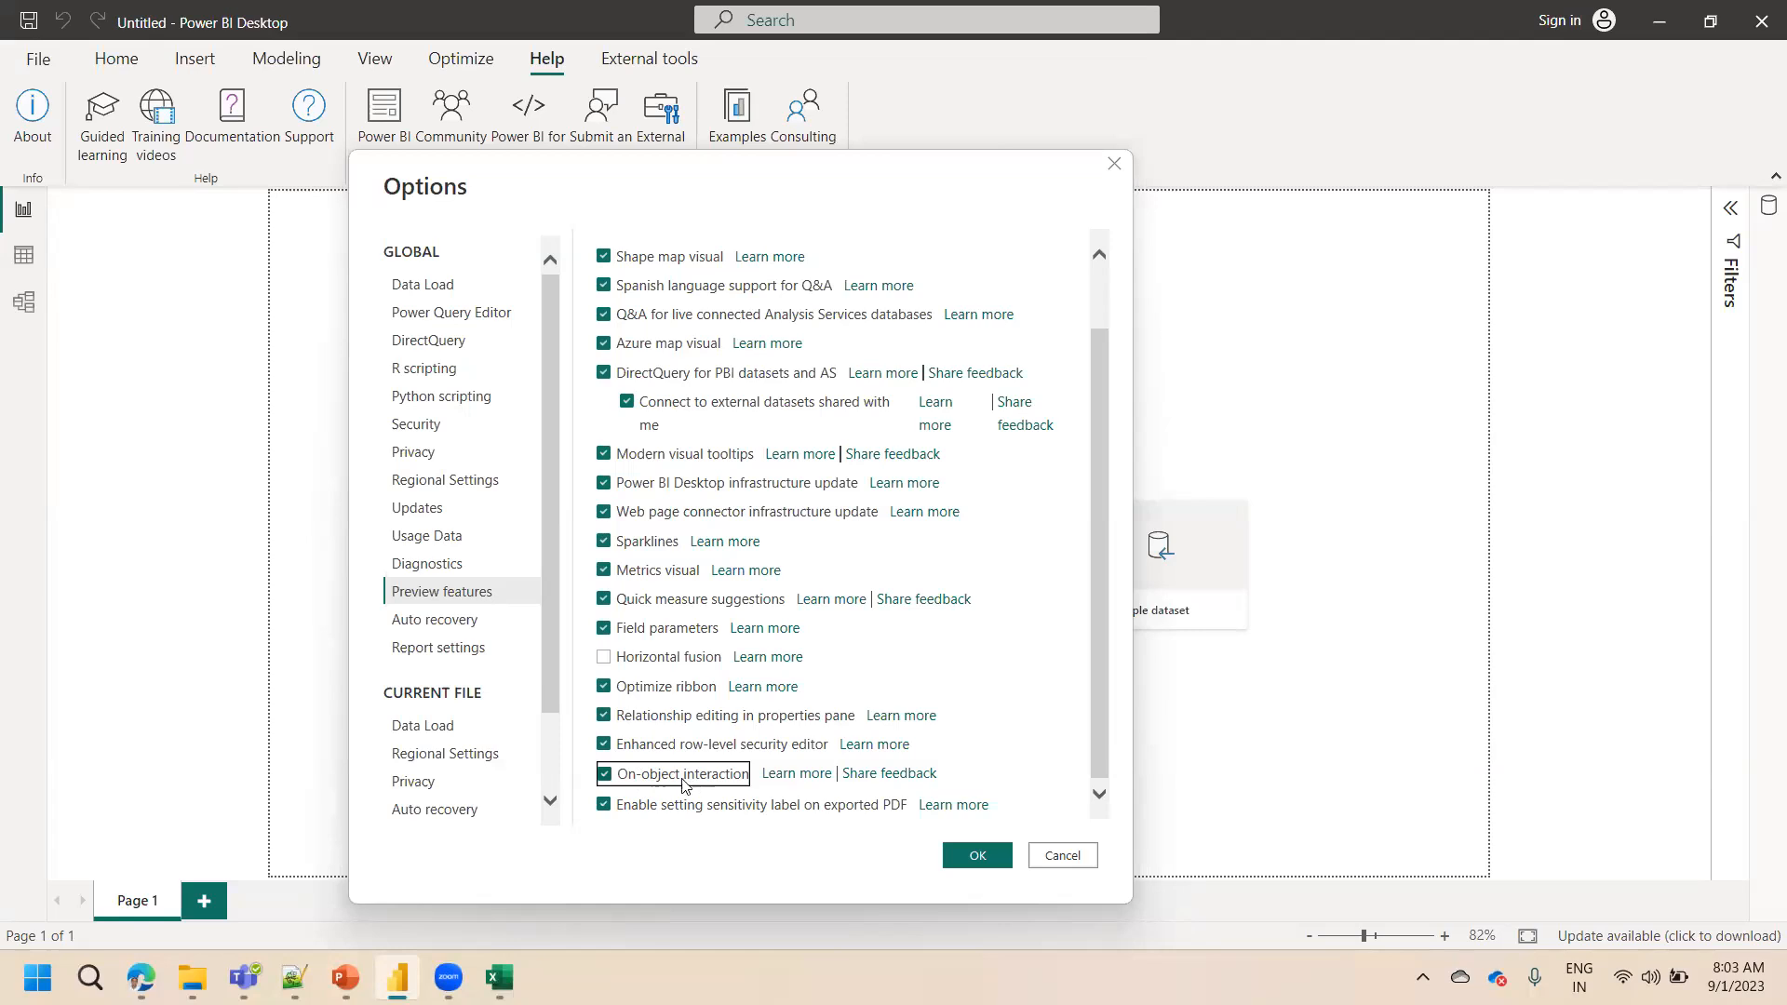
click(604, 745)
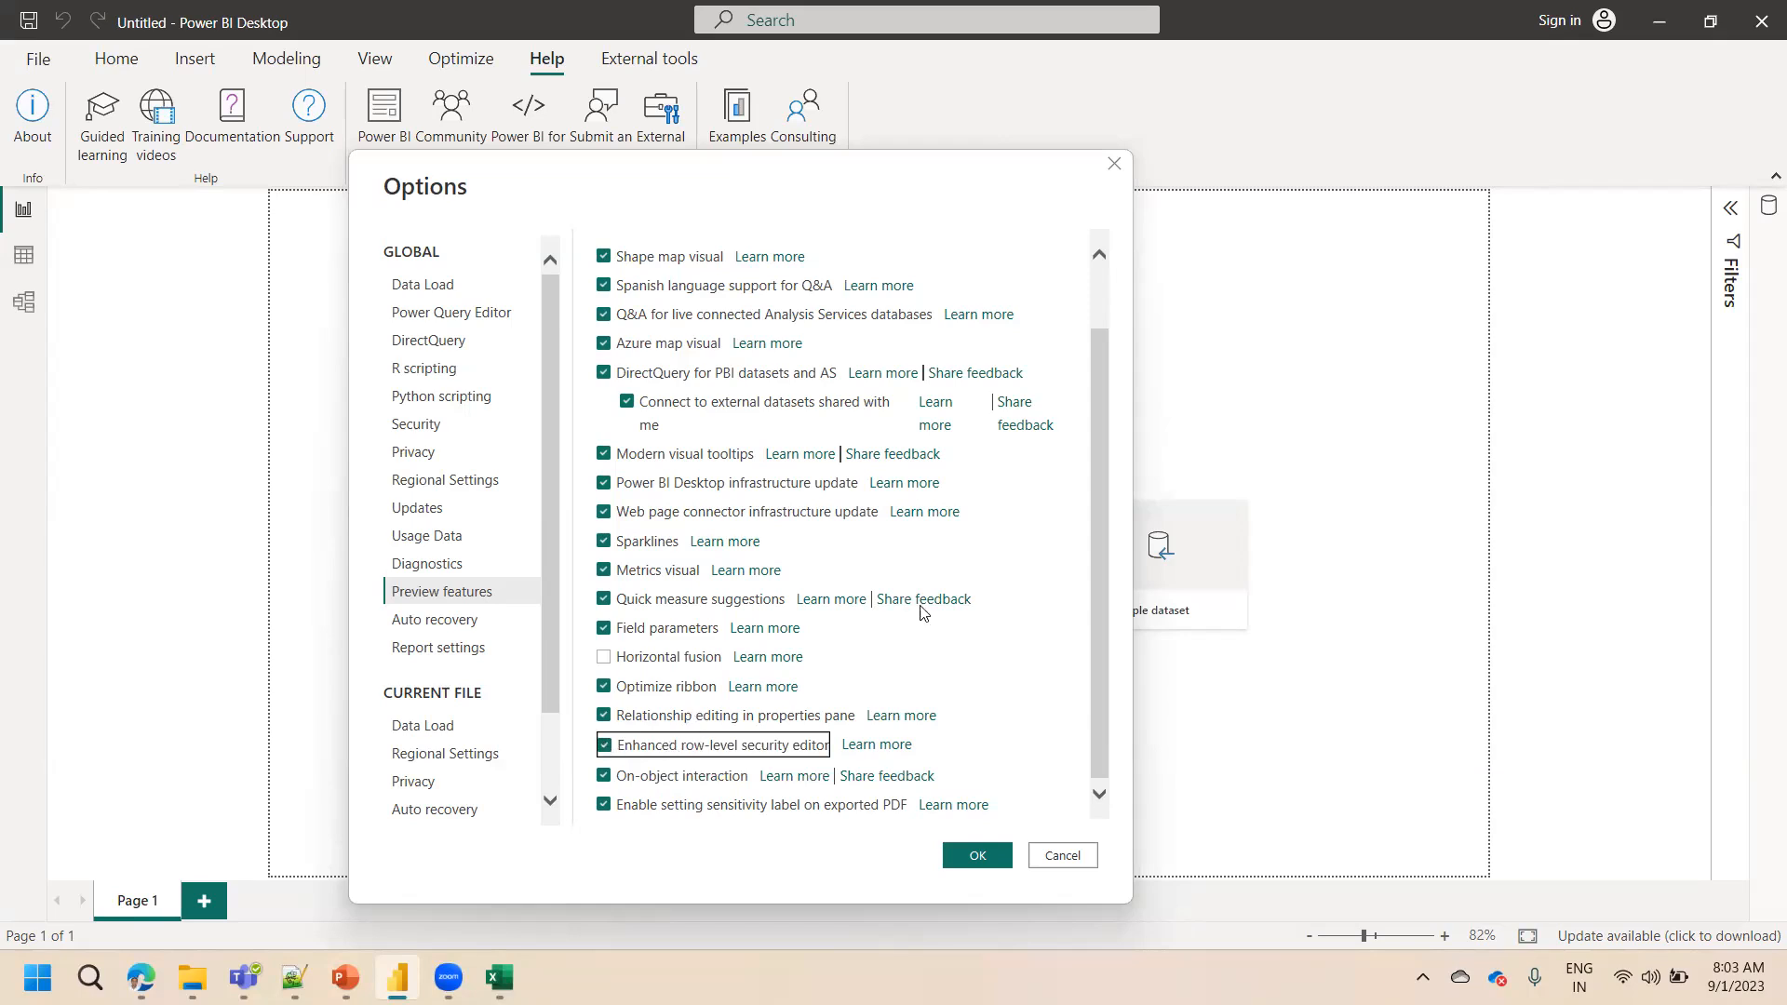
Toggle the Shape map visual preview feature at the top of the list
drag(1098, 482, 1094, 398)
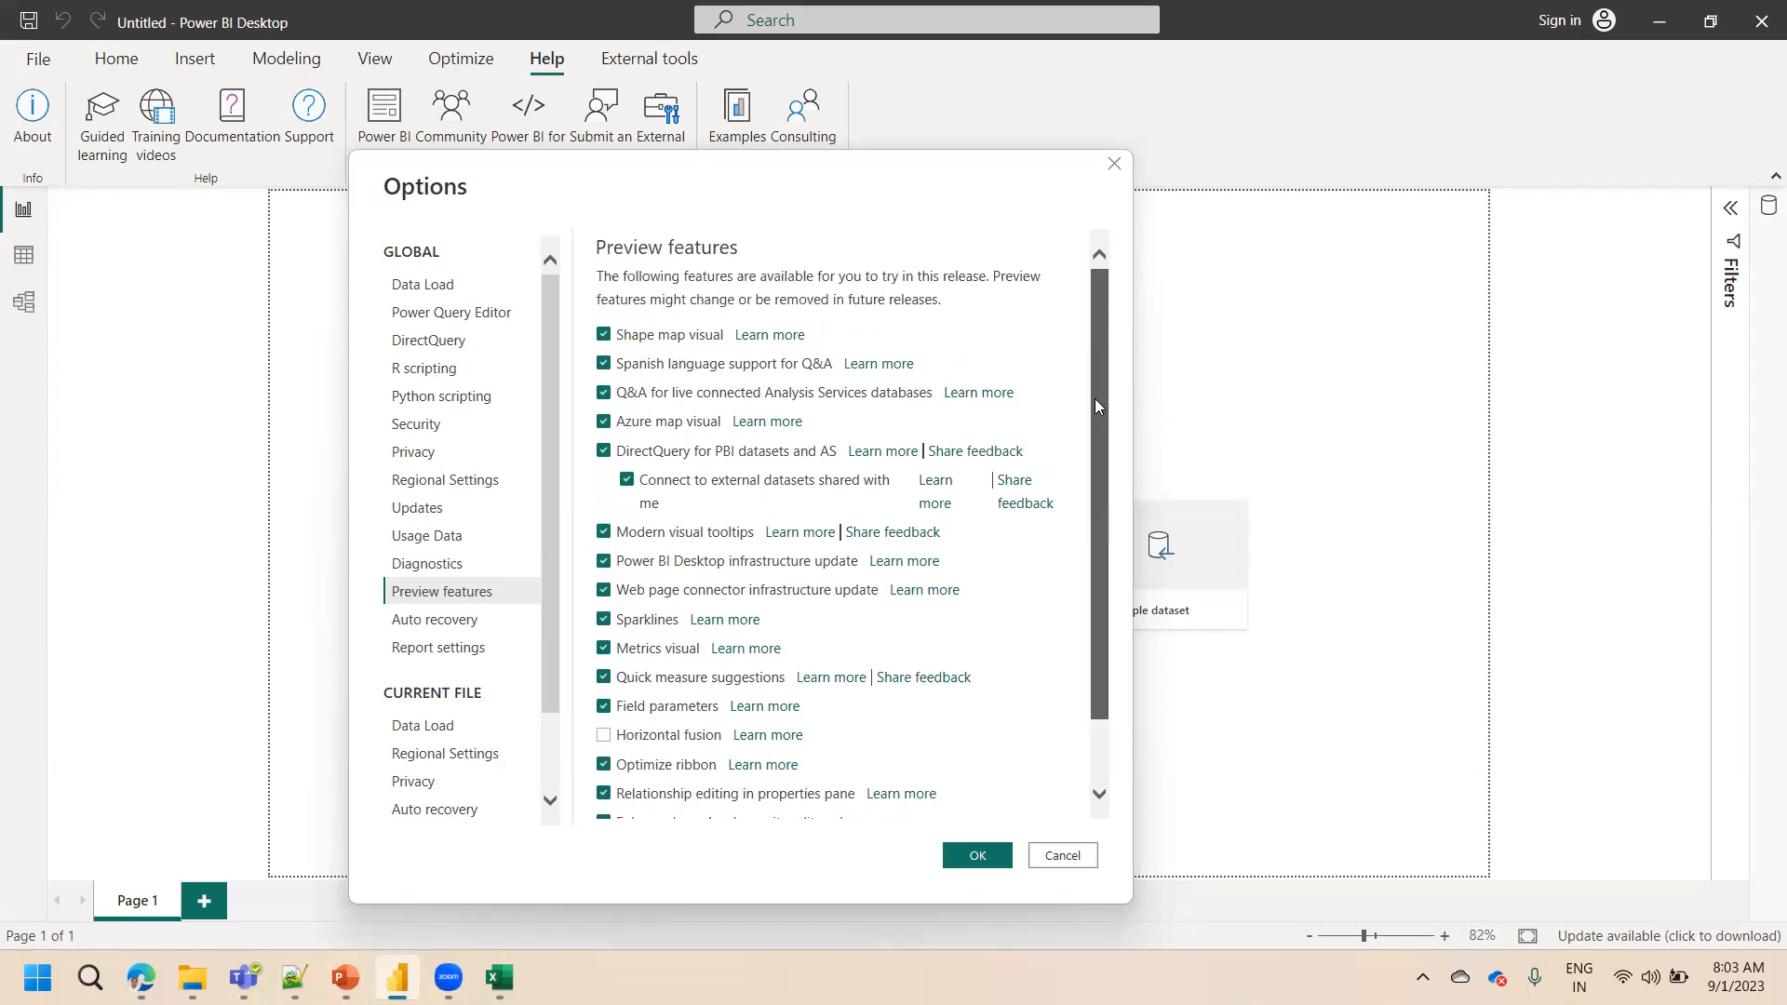
click(604, 336)
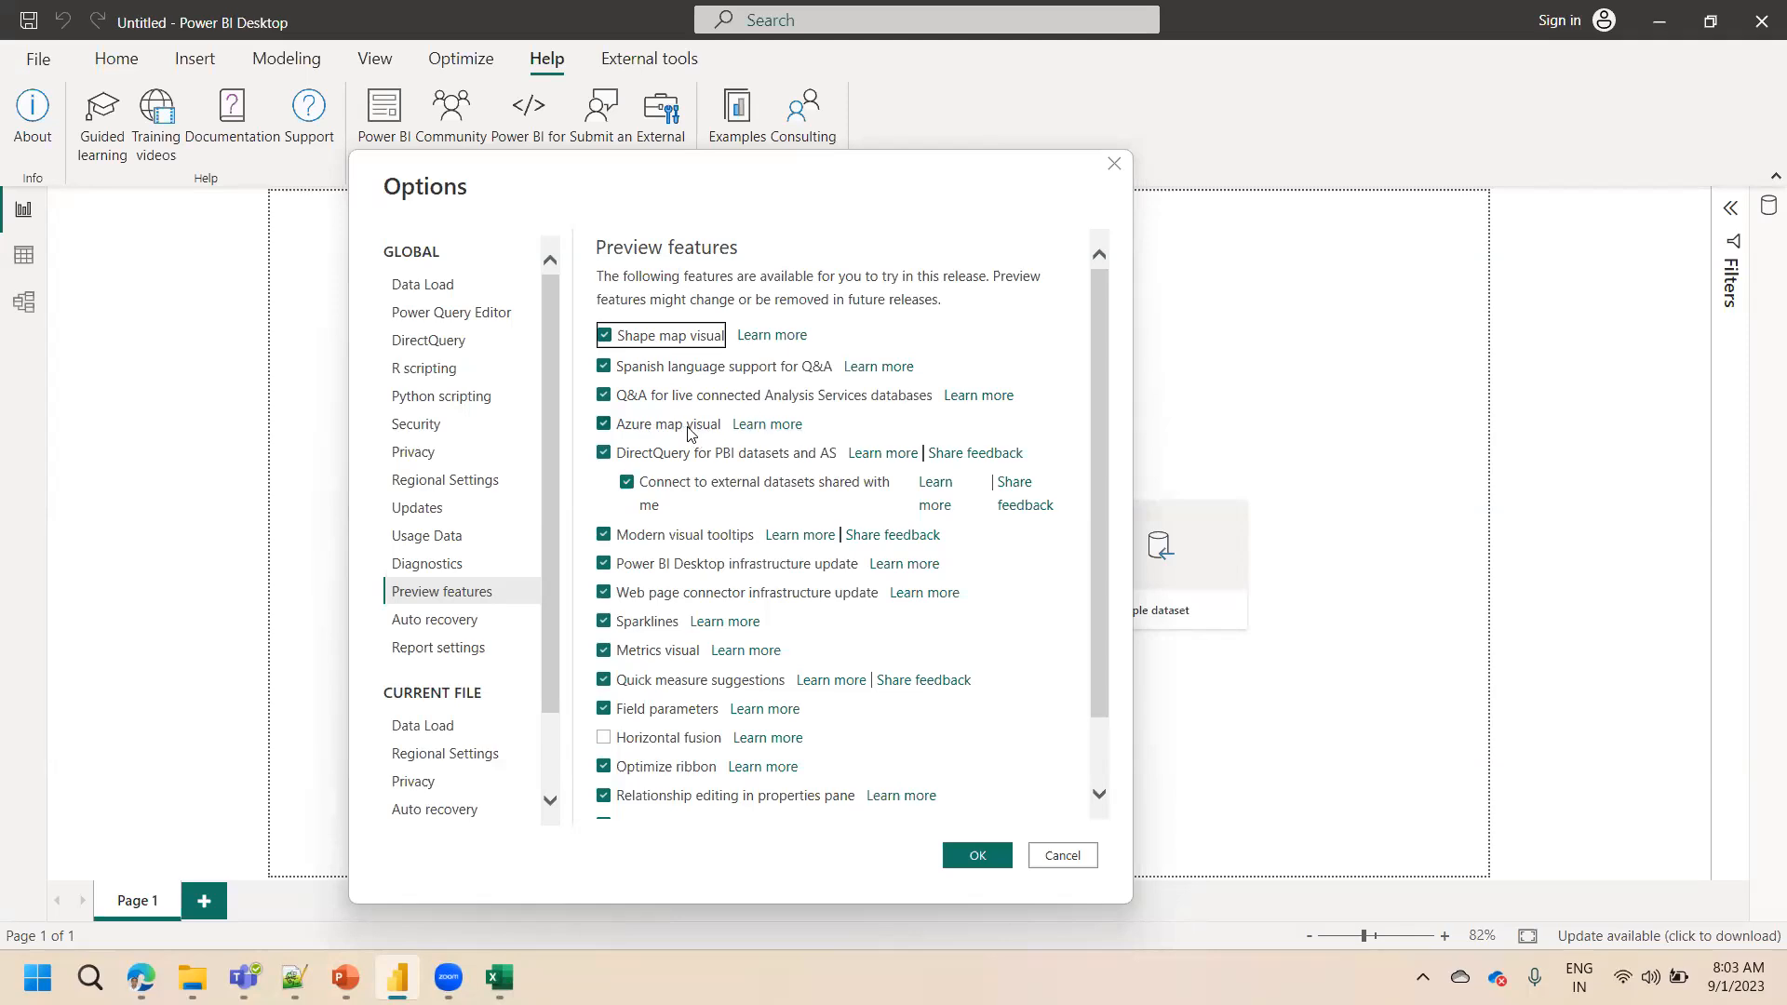
drag(1093, 478, 1083, 584)
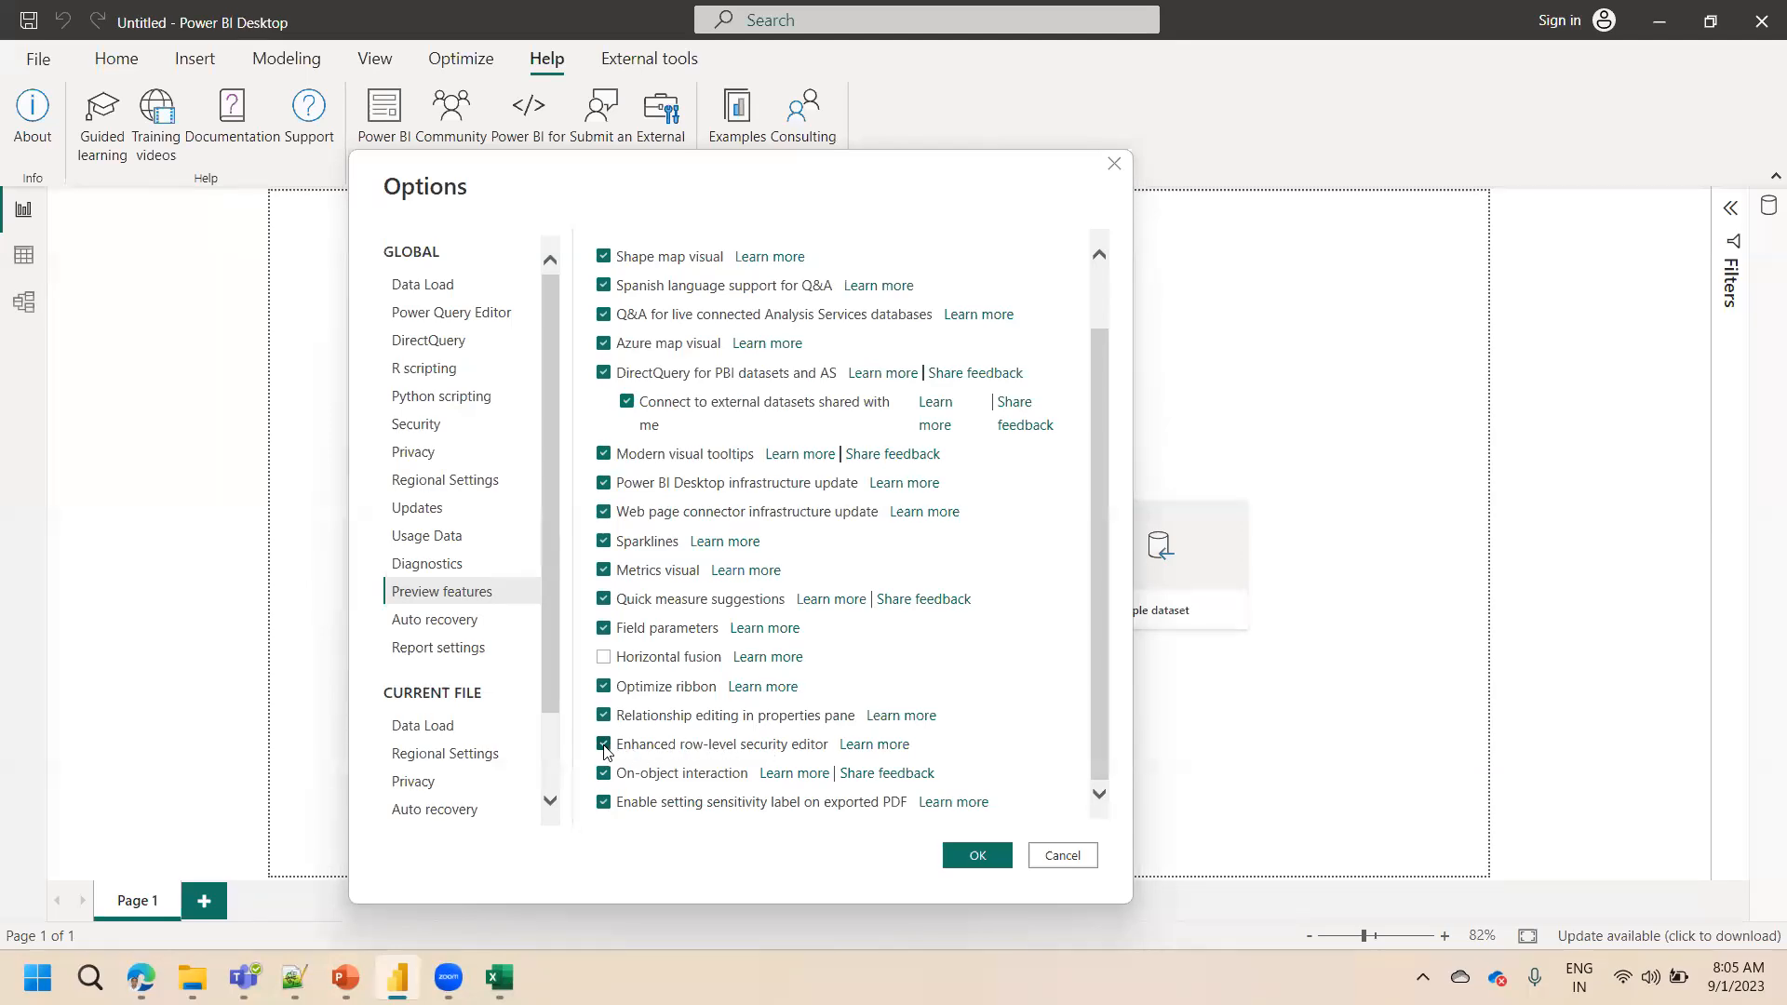
Browse the current file's Data Load and Regional Settings pages and recheck the Preview features list
click(445, 736)
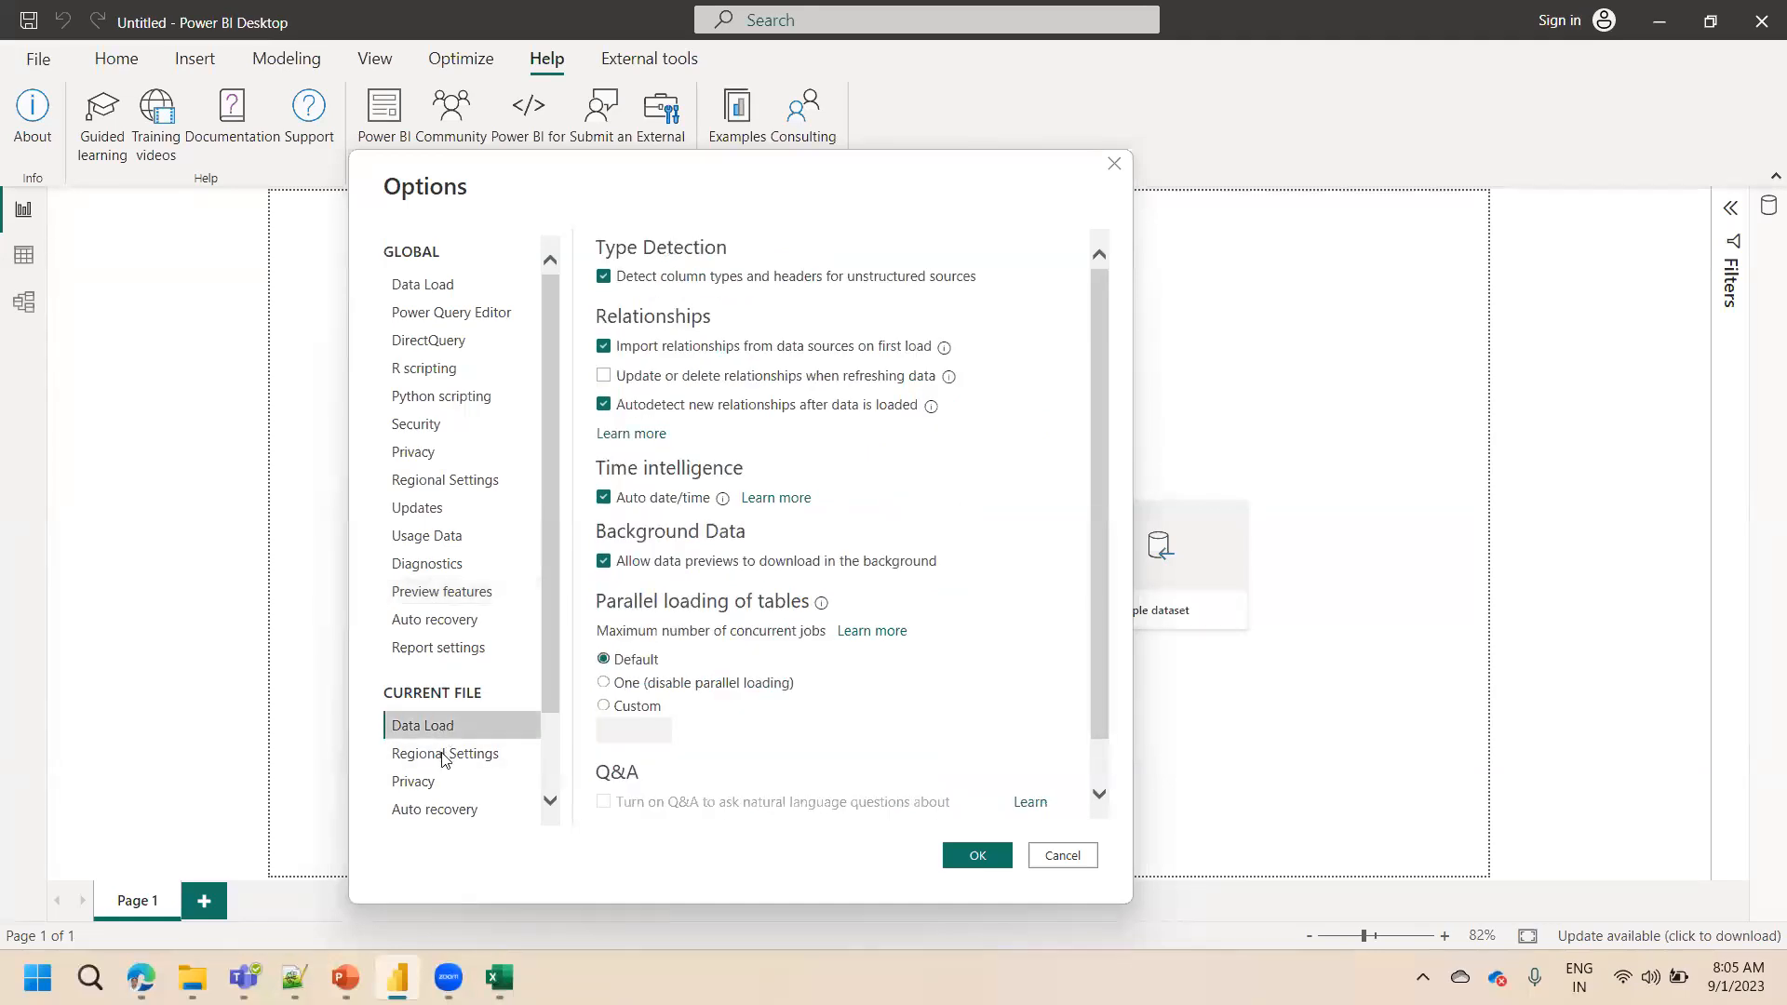
click(444, 763)
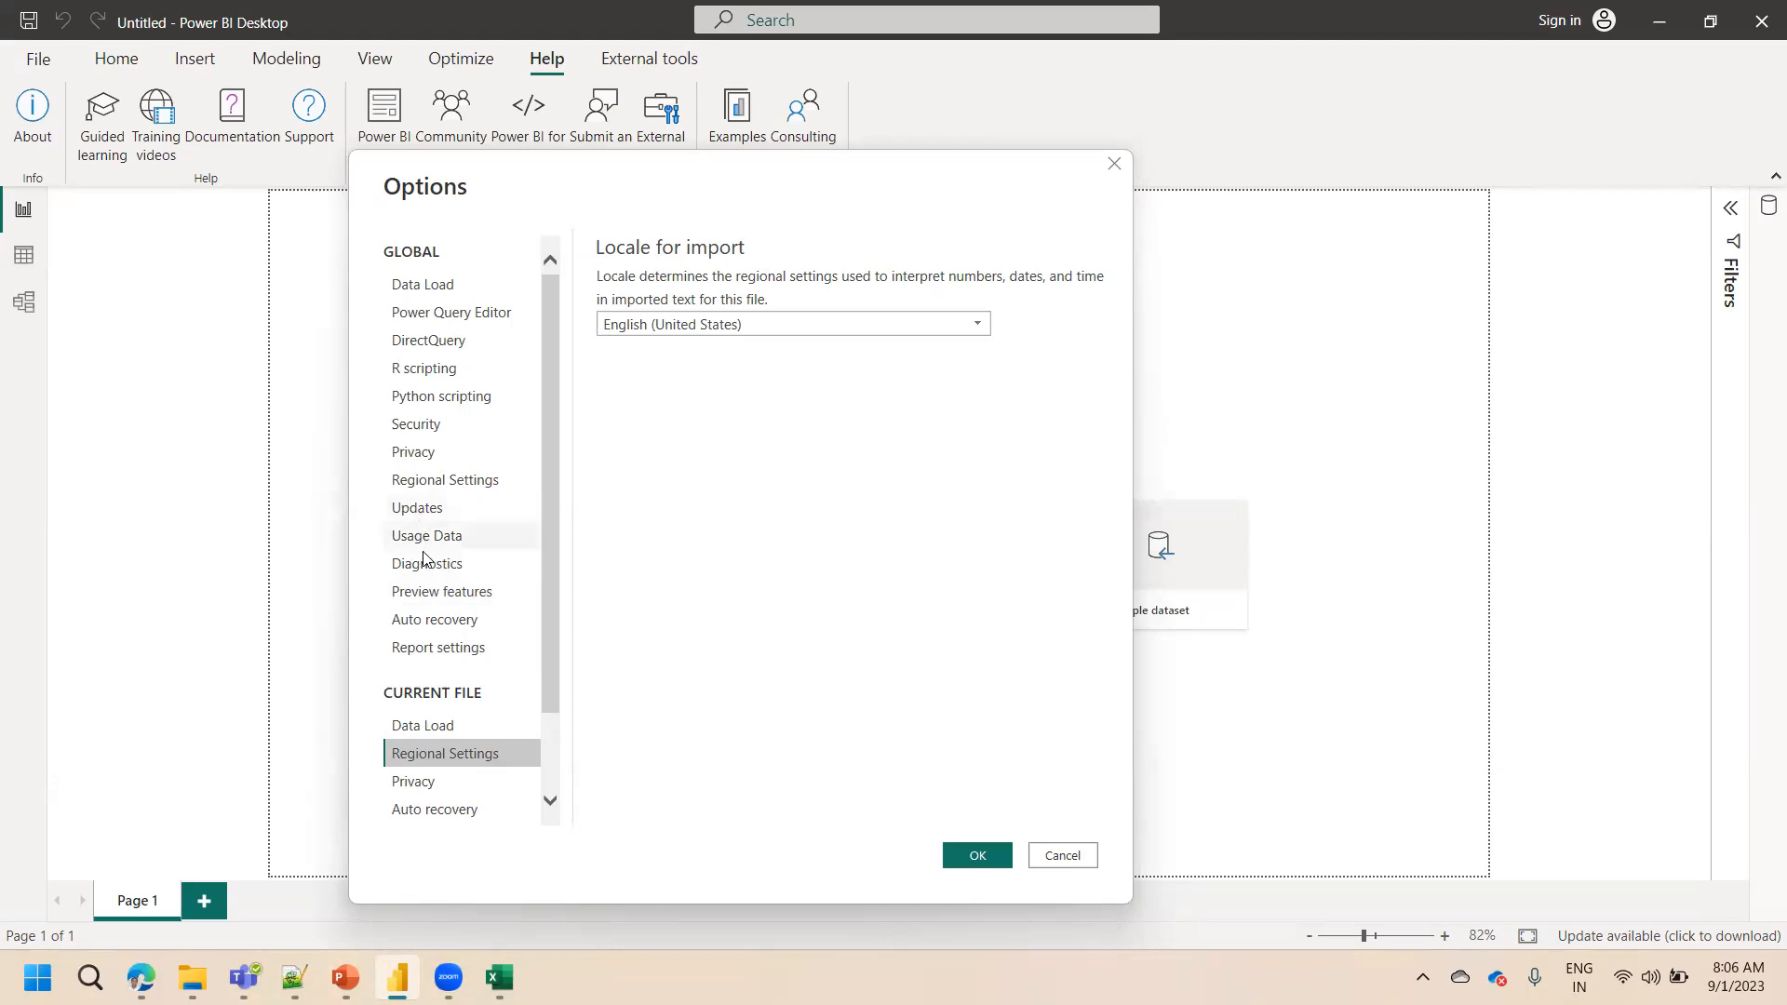
click(433, 593)
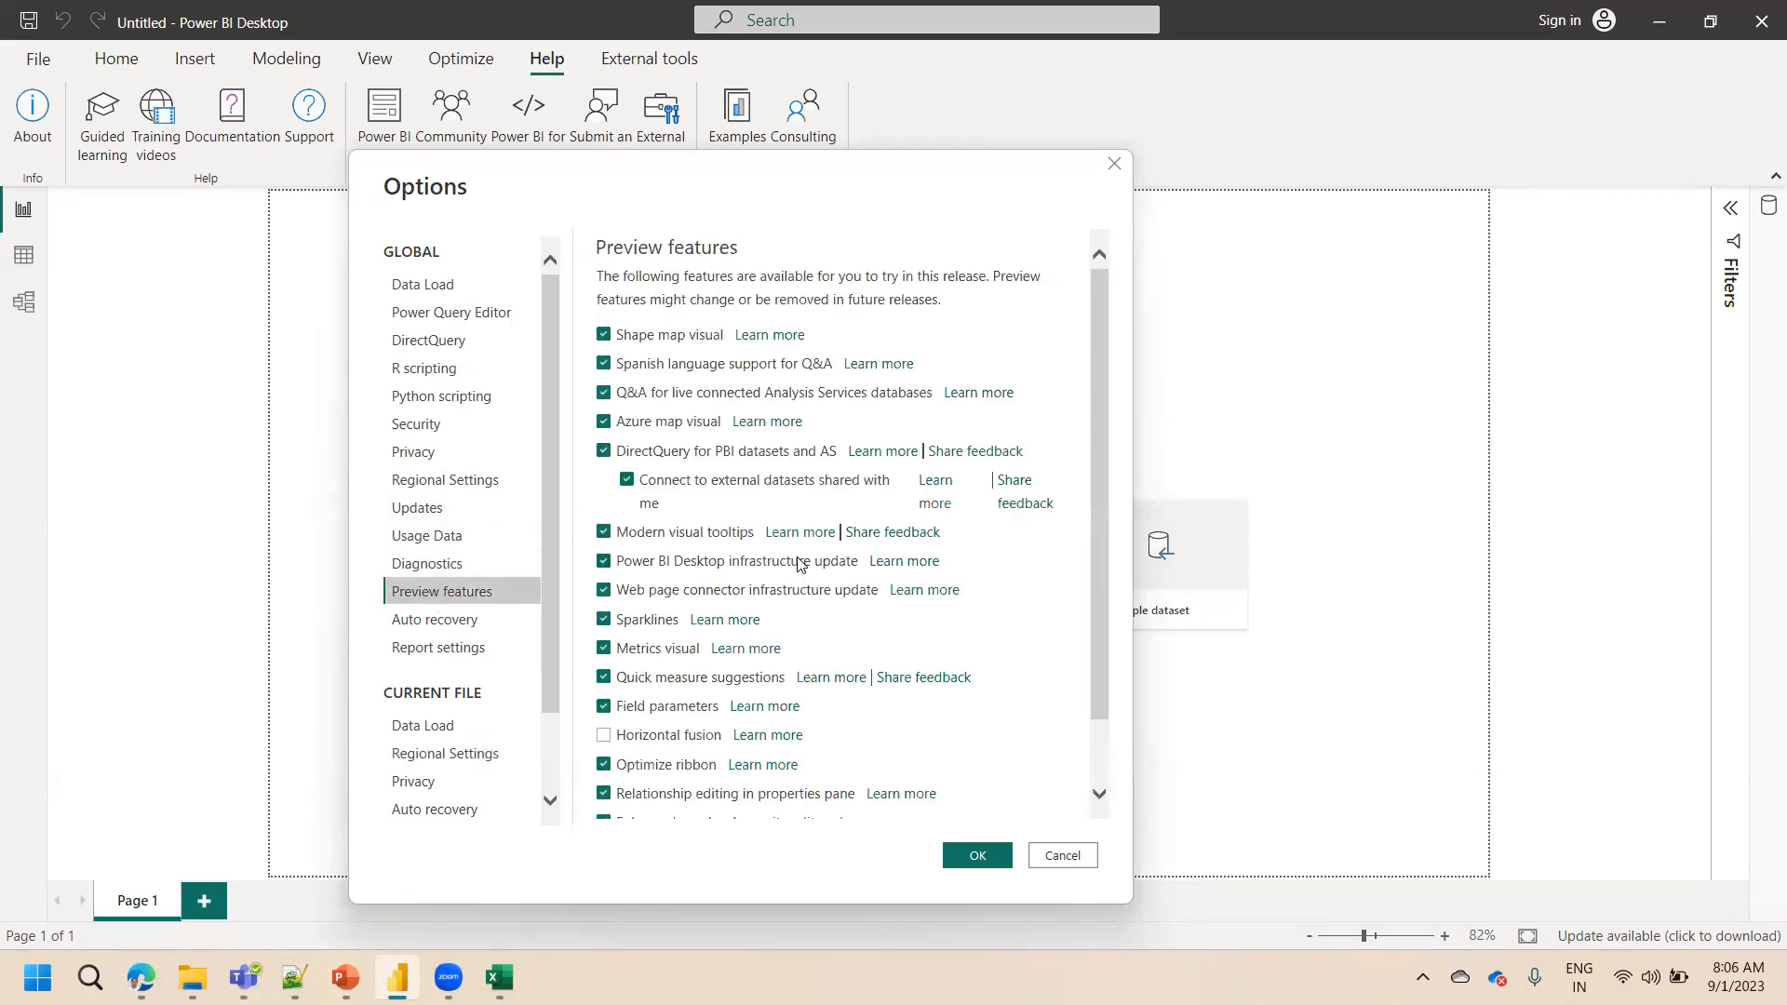
click(1100, 795)
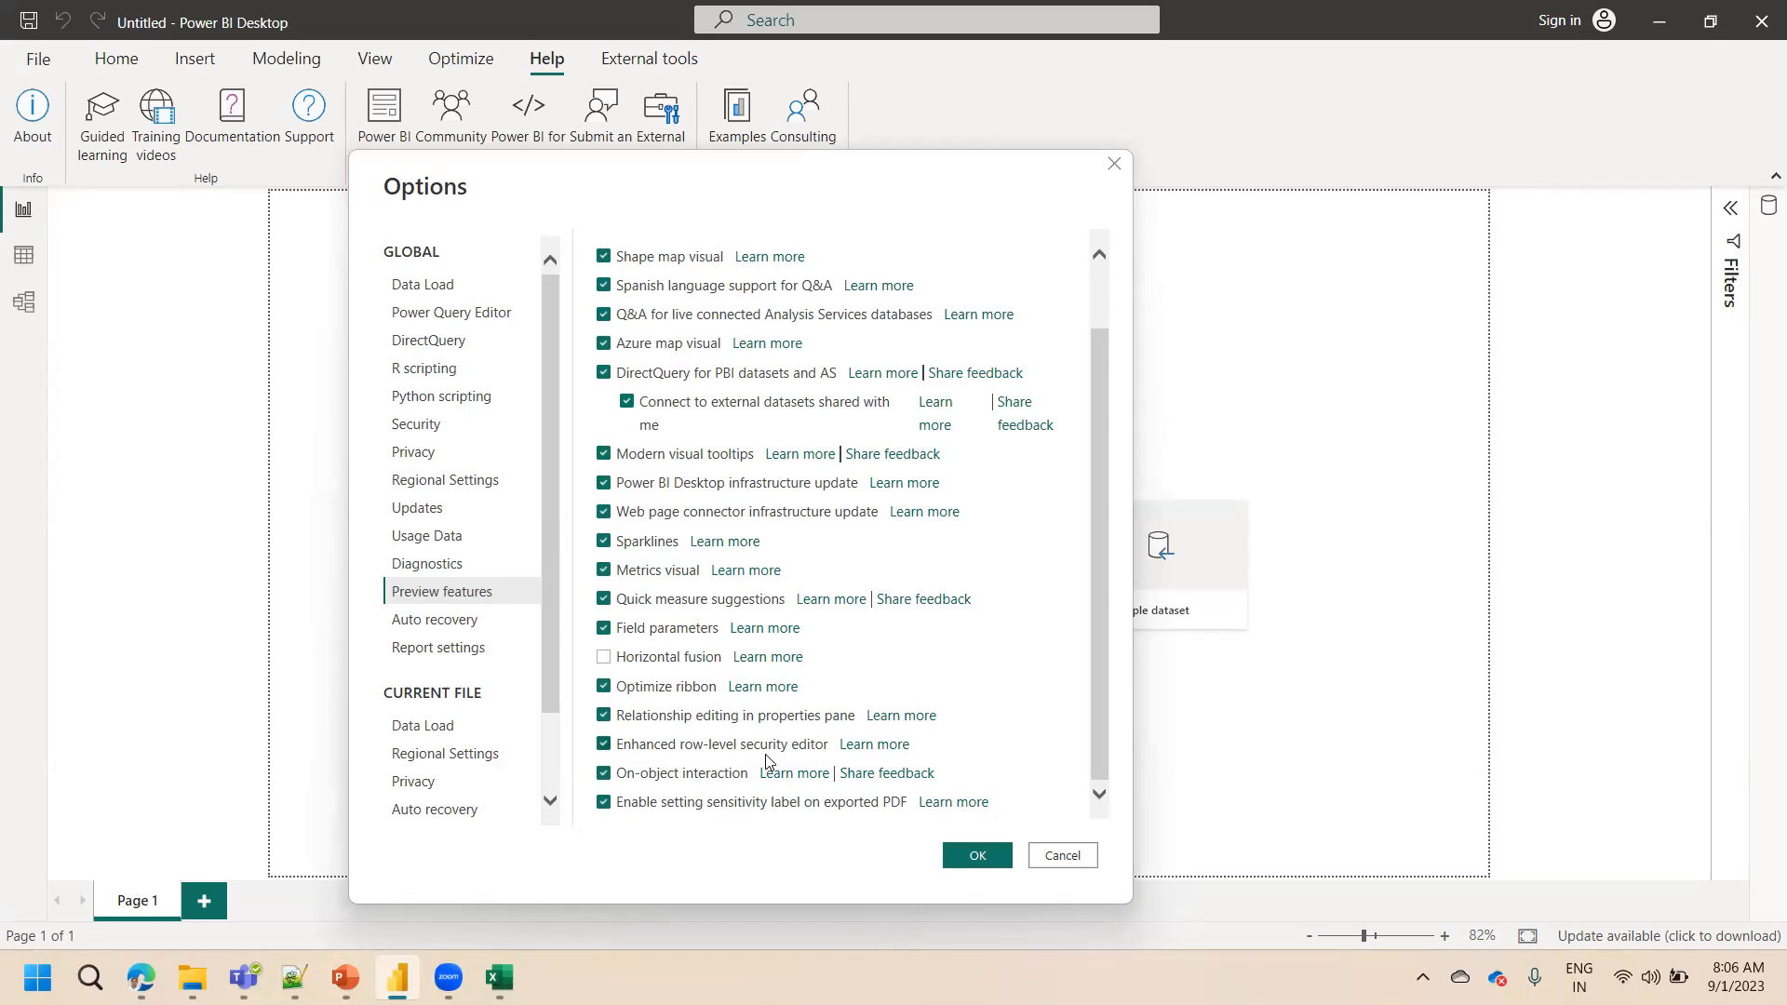
click(1100, 257)
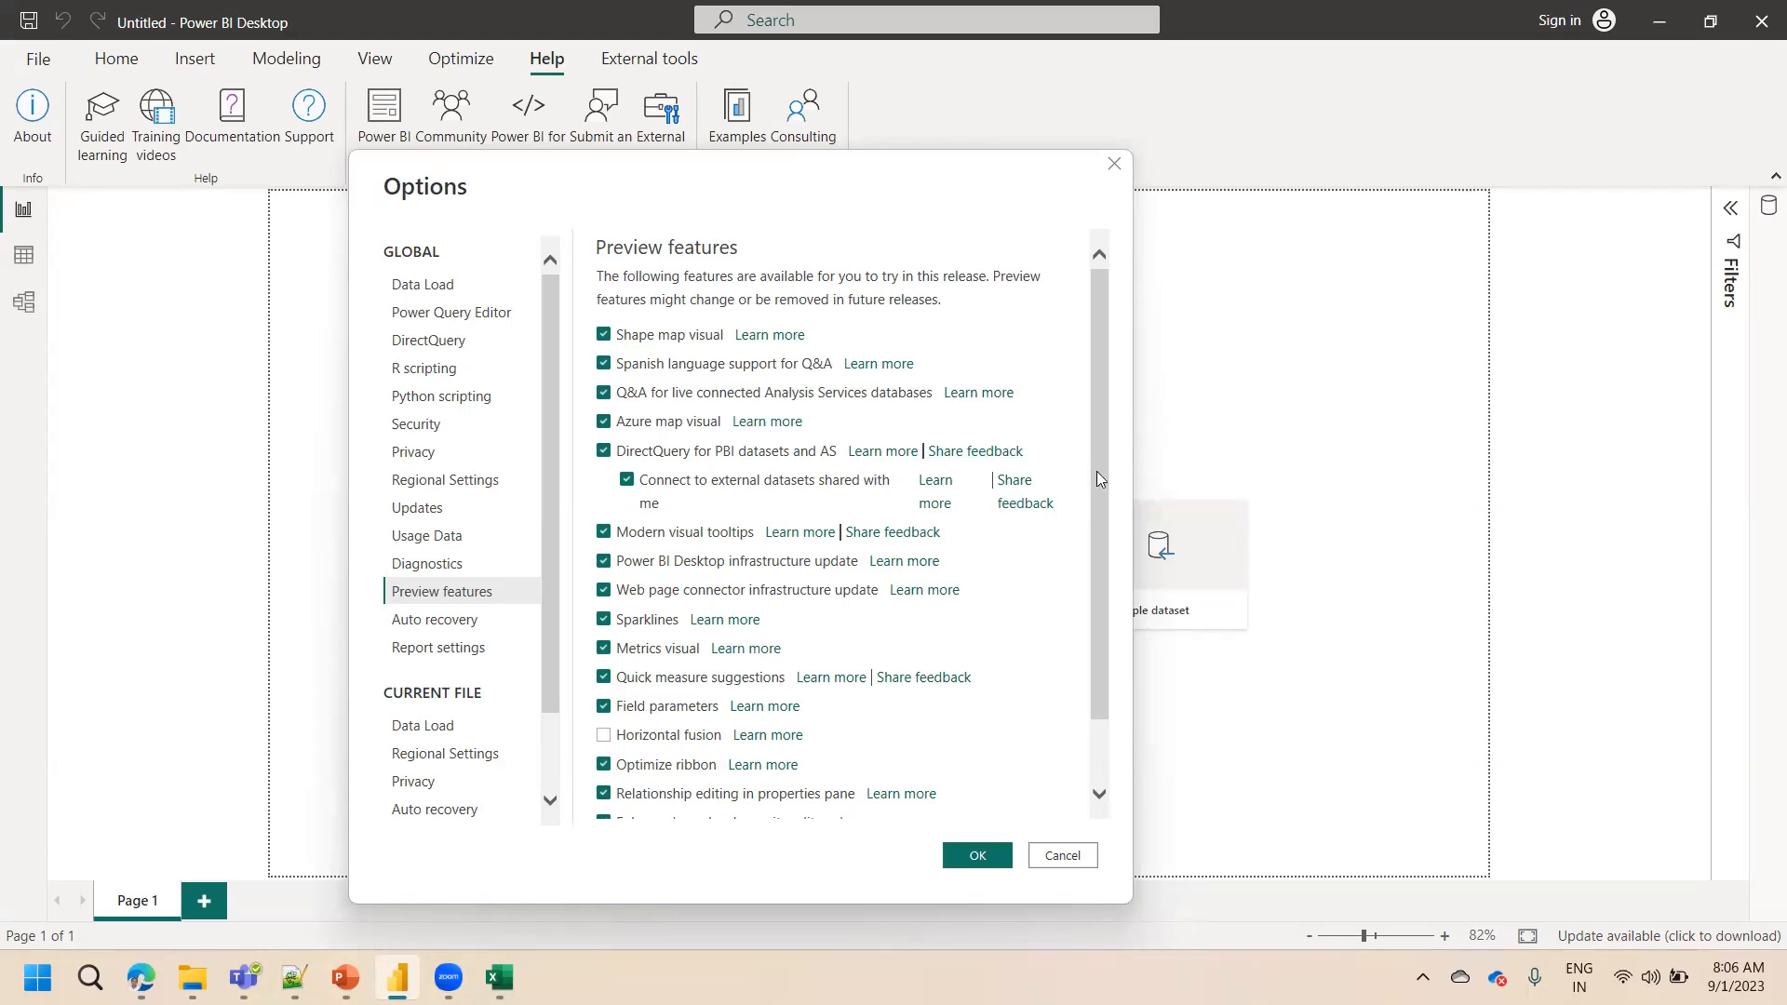
drag(1097, 471, 1087, 598)
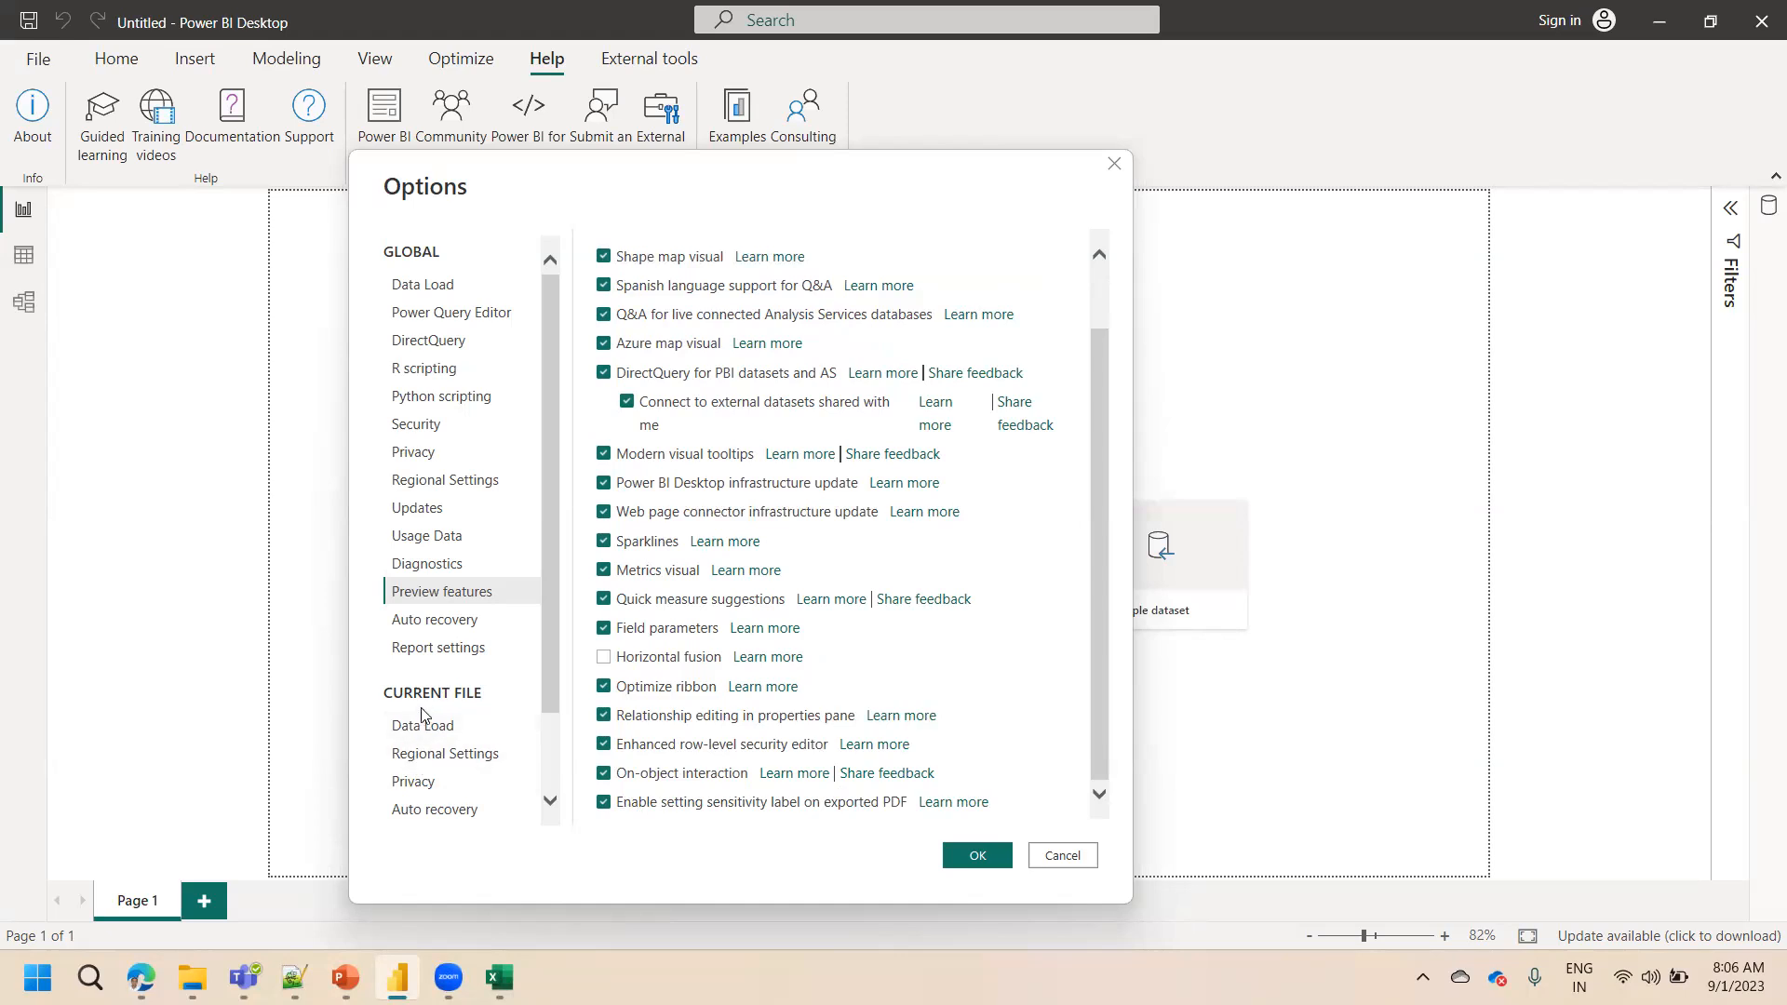
click(424, 756)
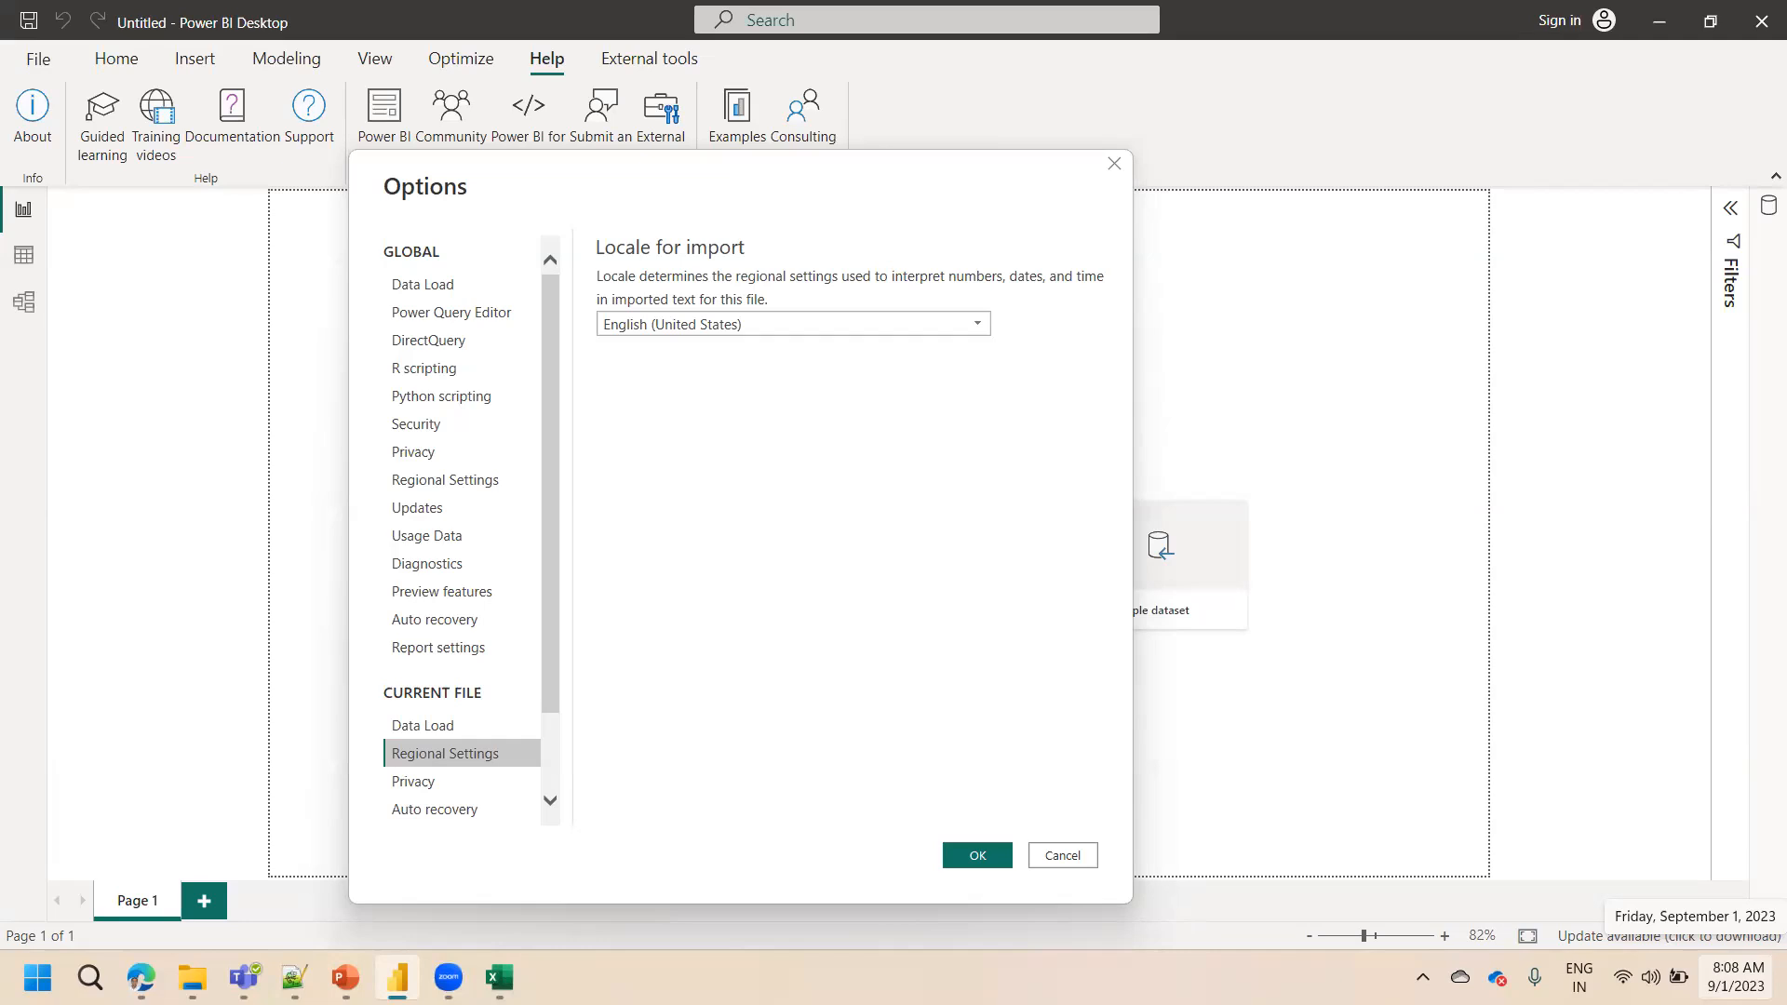
Examine the Windows Date & time and Language & region settings, including the regional format choices, then return to Power BI
right_click(1735, 977)
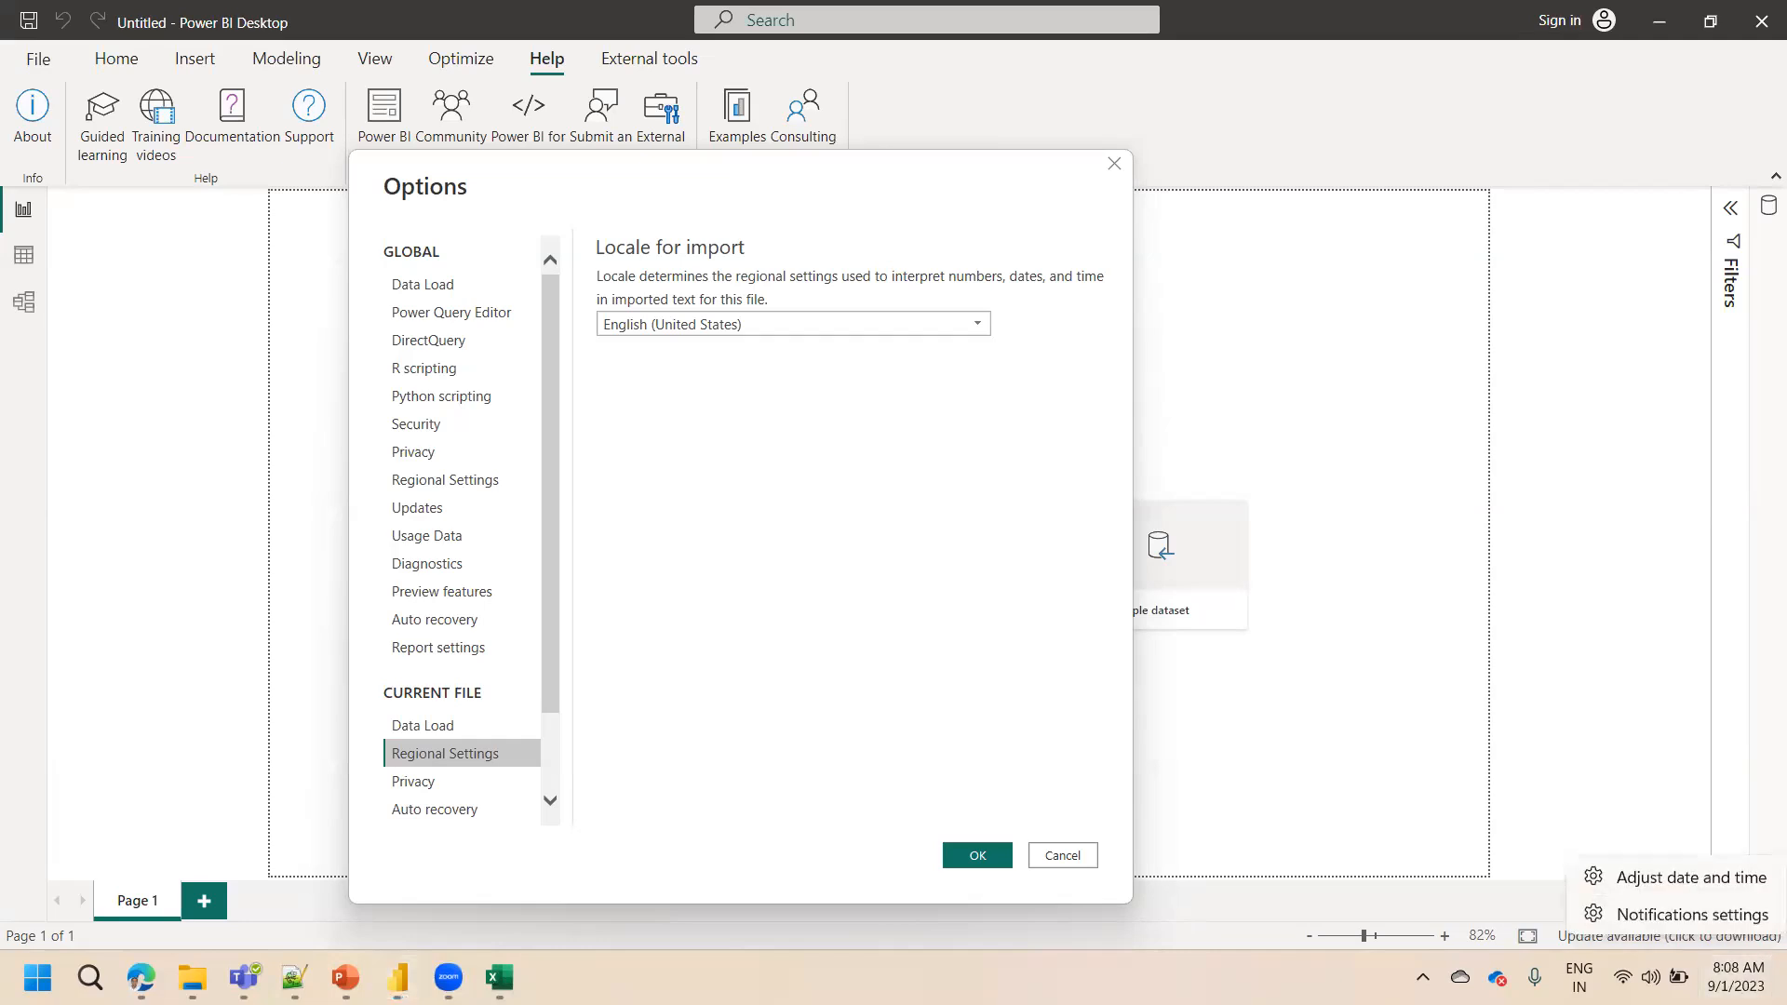
click(1691, 880)
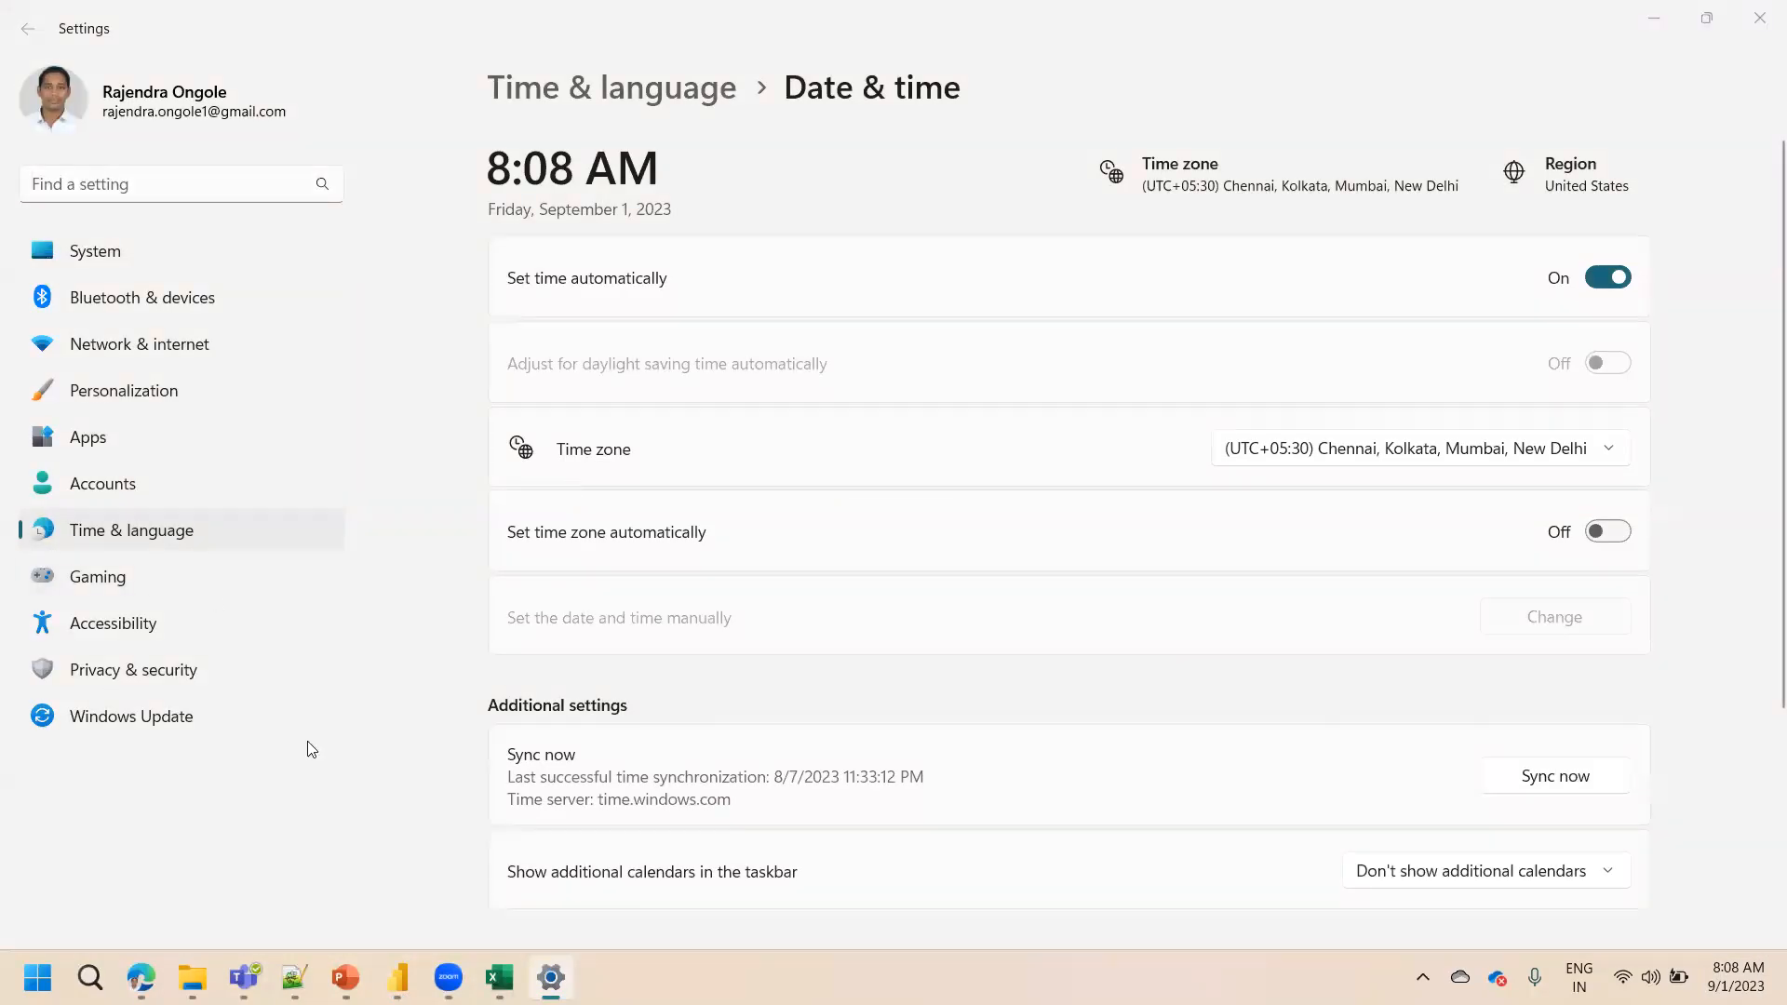
click(1762, 457)
scroll(1762, 457, down, 3)
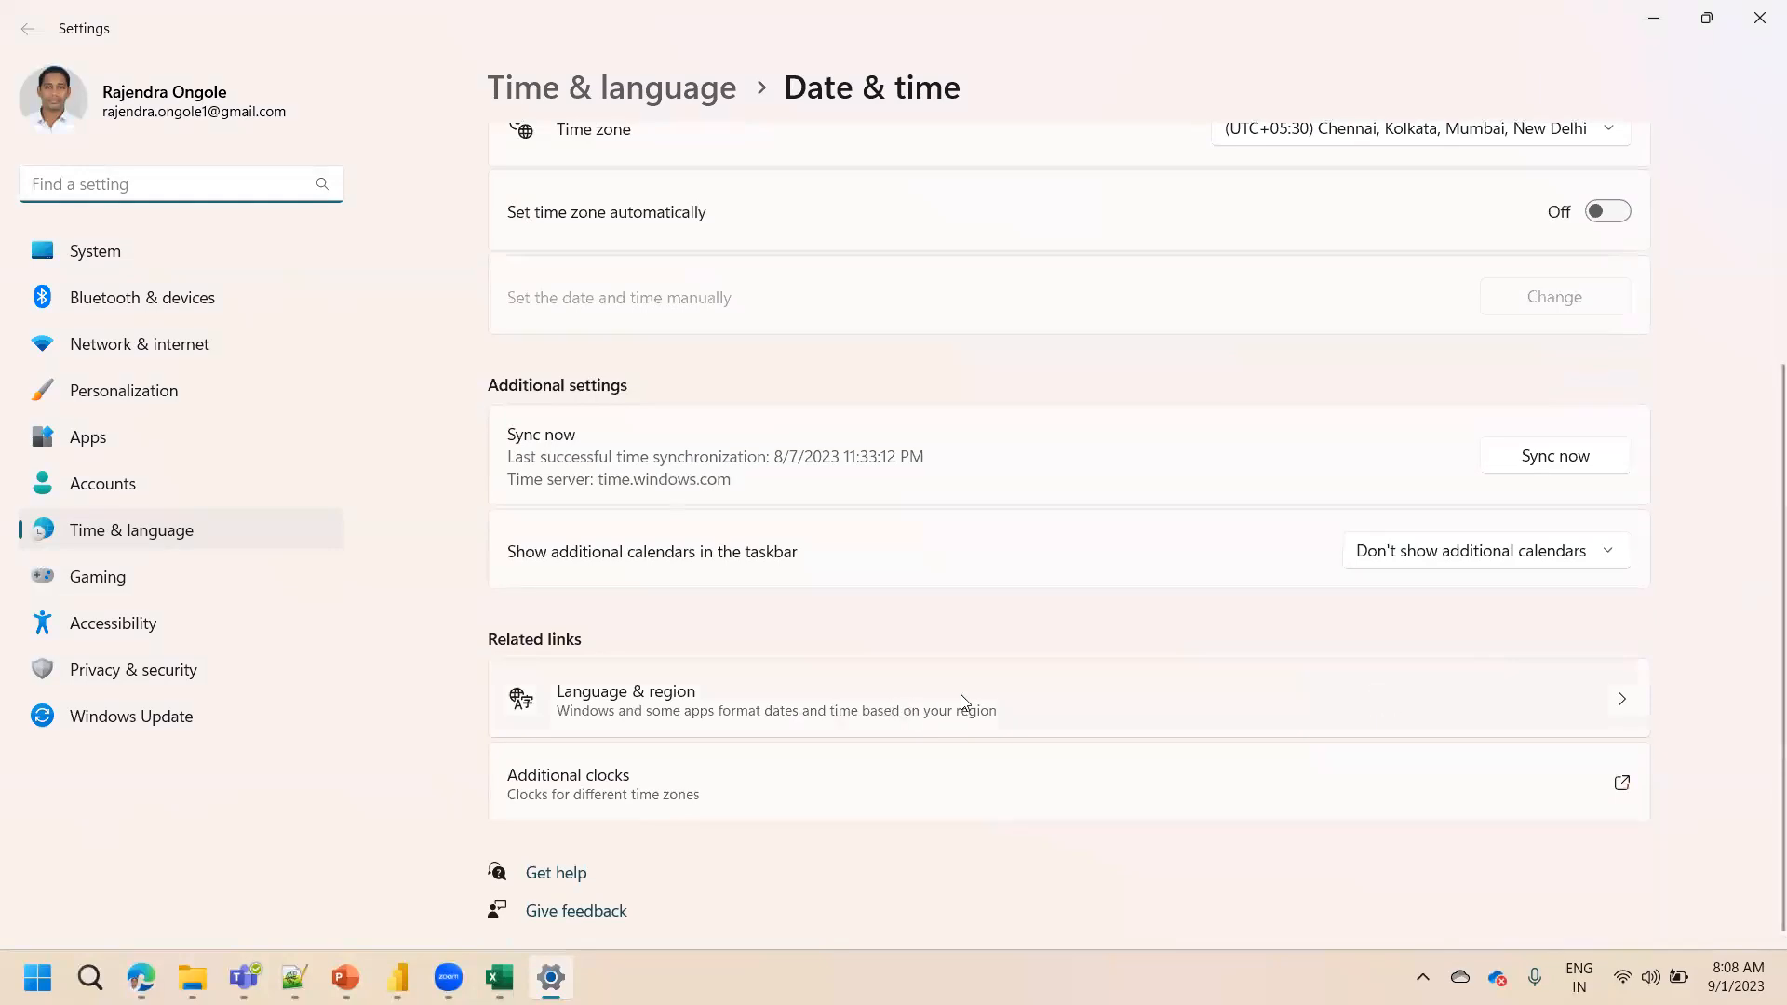
click(952, 706)
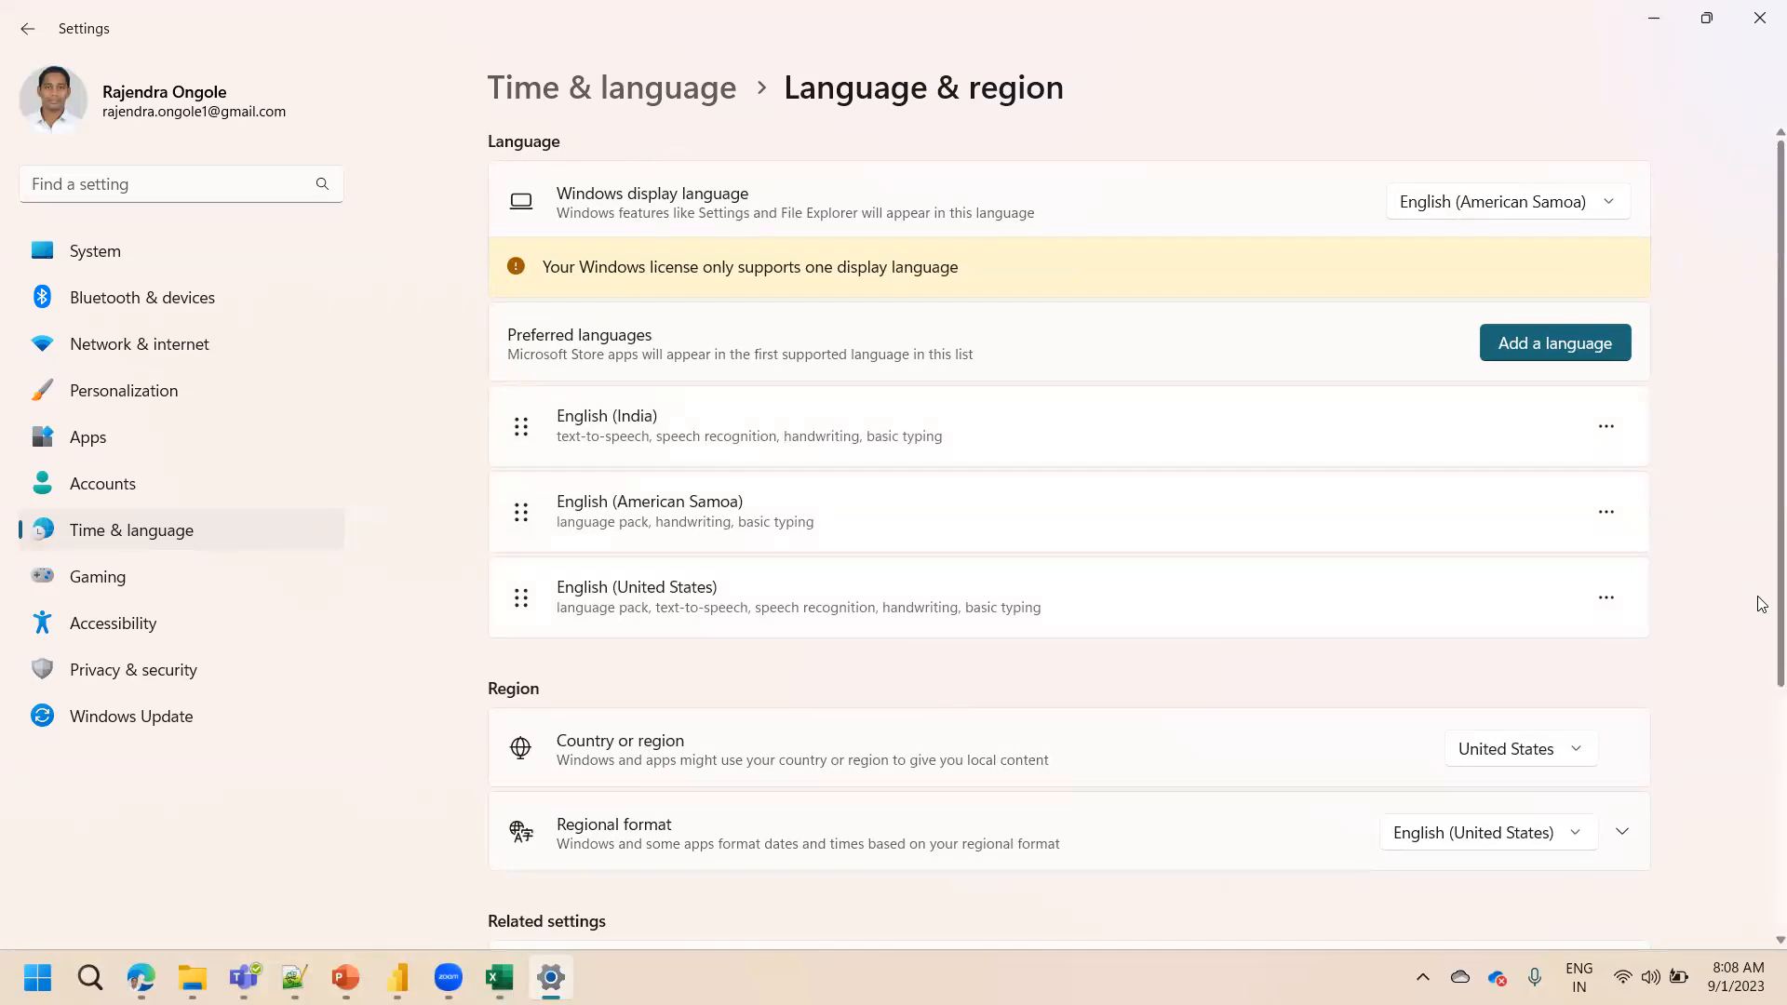
scroll(1759, 605, down, 2)
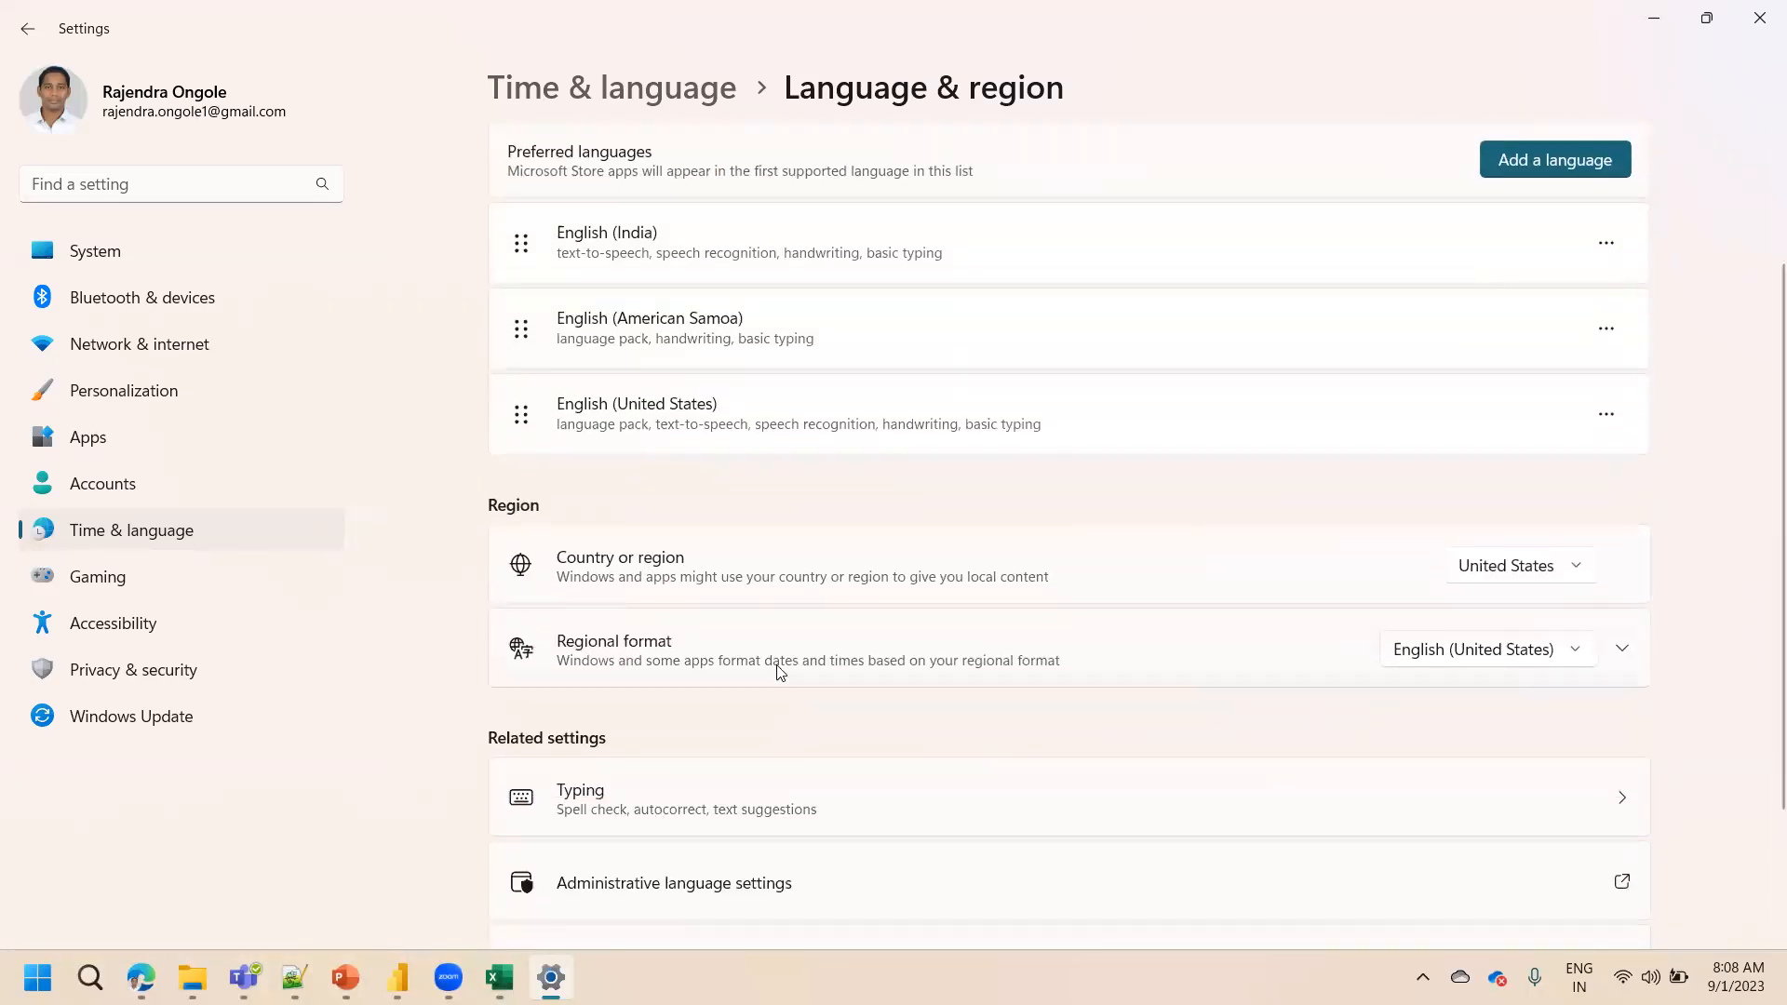
click(1467, 650)
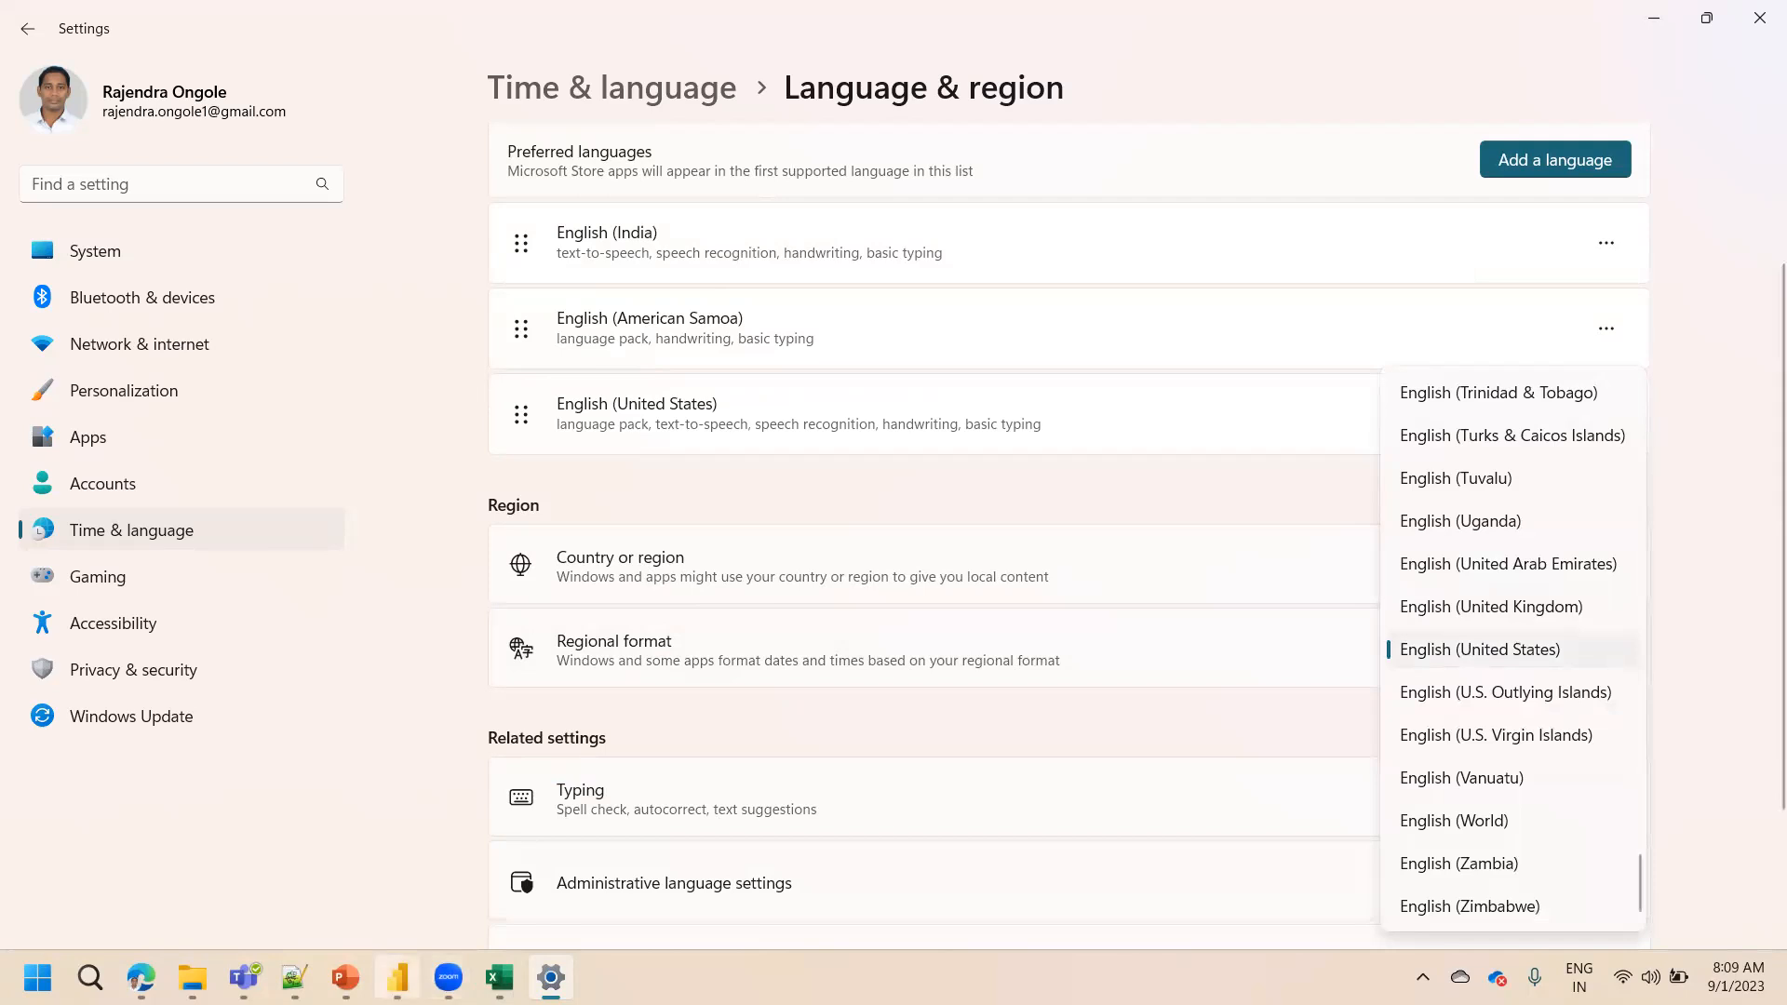
click(398, 978)
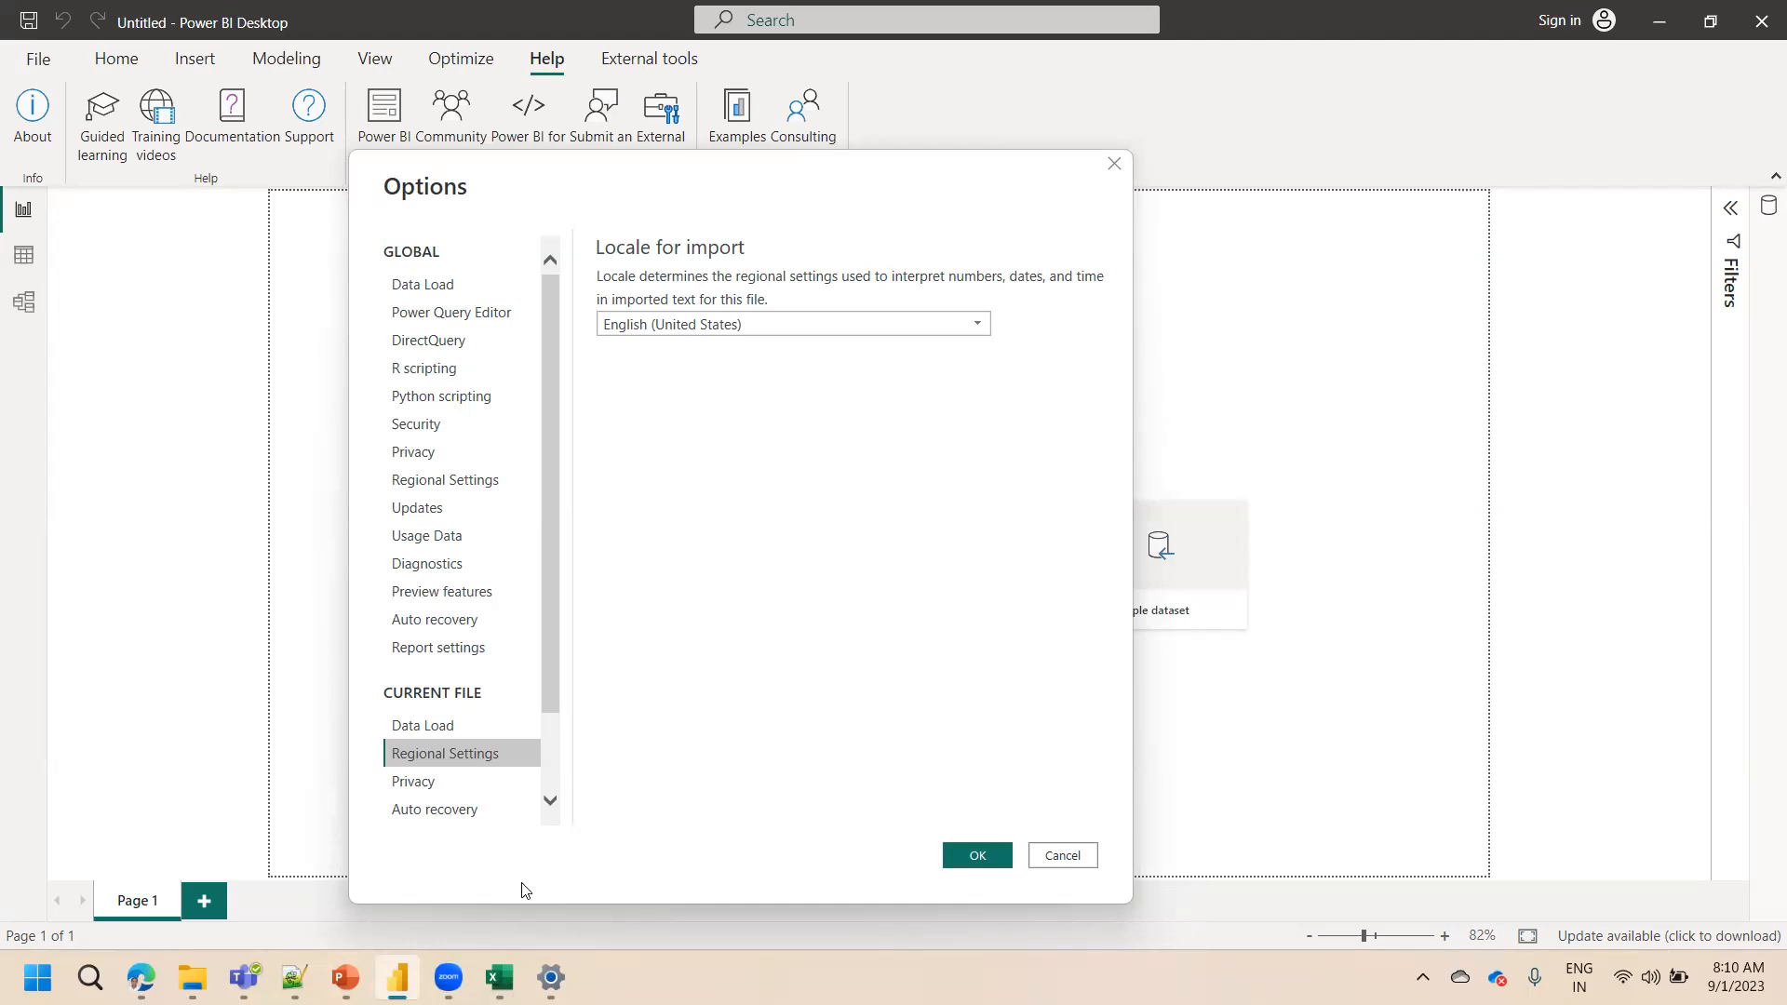
Switch to the Credit Defaulters workbook in Excel, scroll across its columns, and minimize it
click(499, 977)
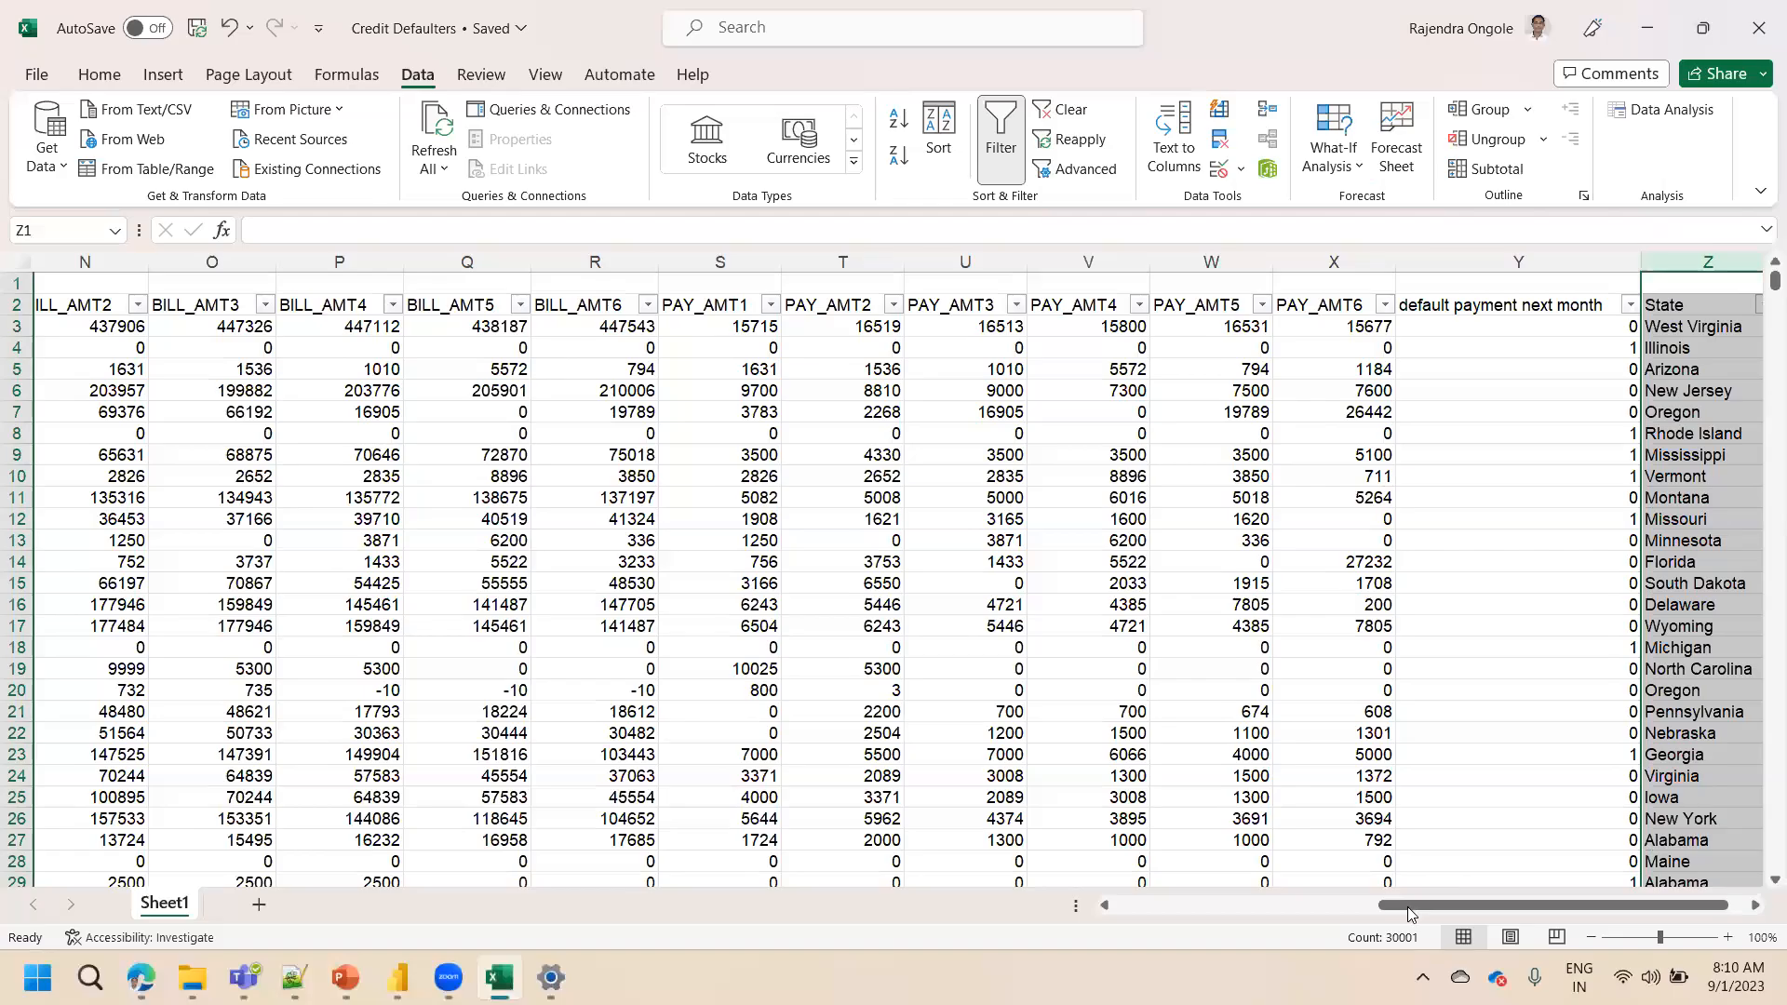
drag(1401, 904, 633, 935)
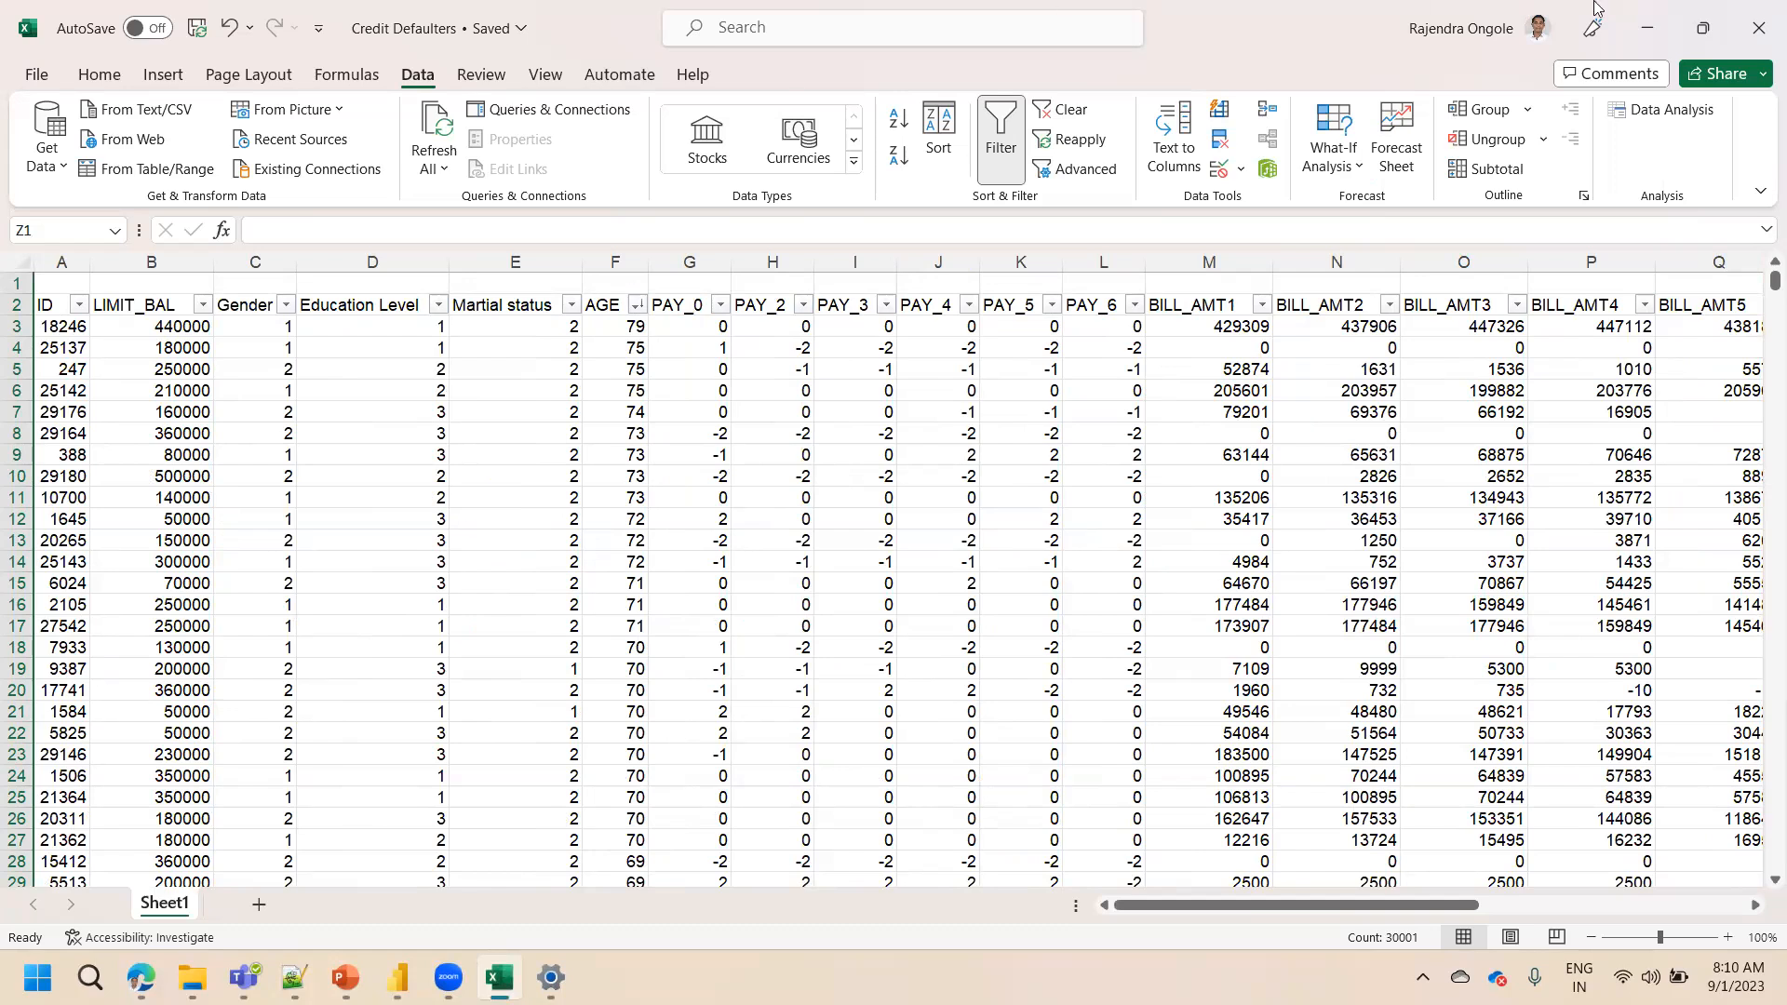
click(1662, 25)
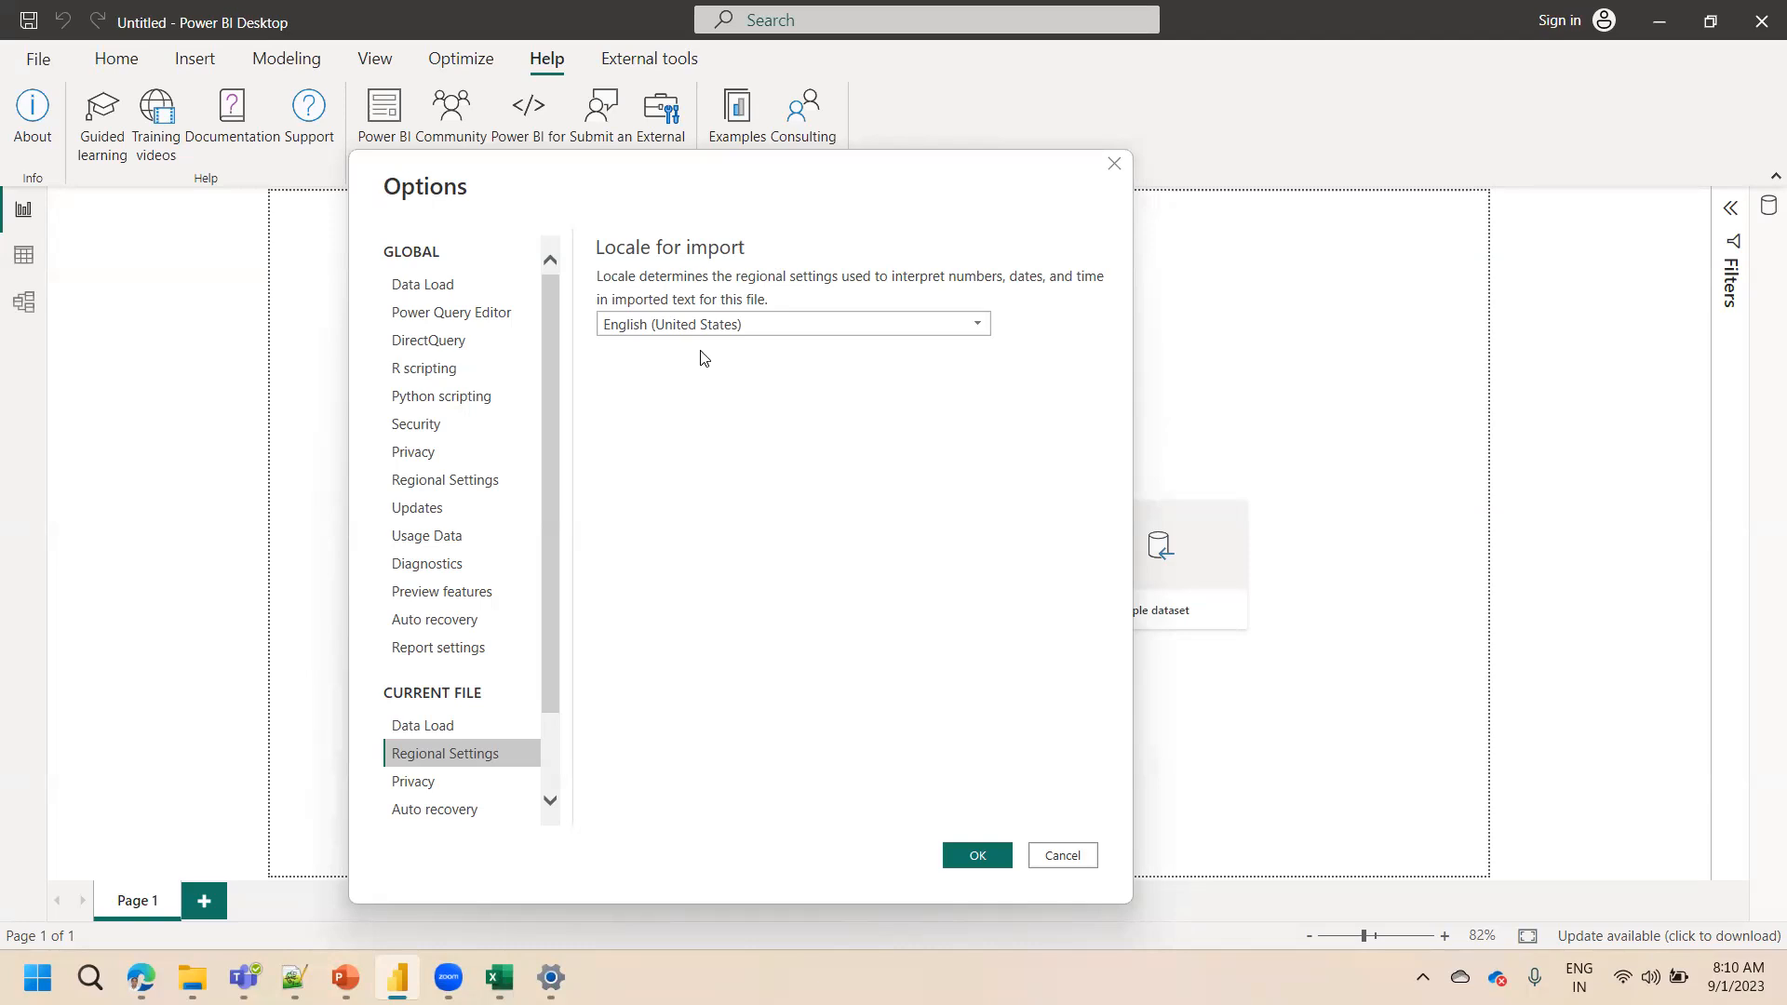
Review the Locale for import choices, then apply the Options with OK and acknowledge the restart notice
click(709, 327)
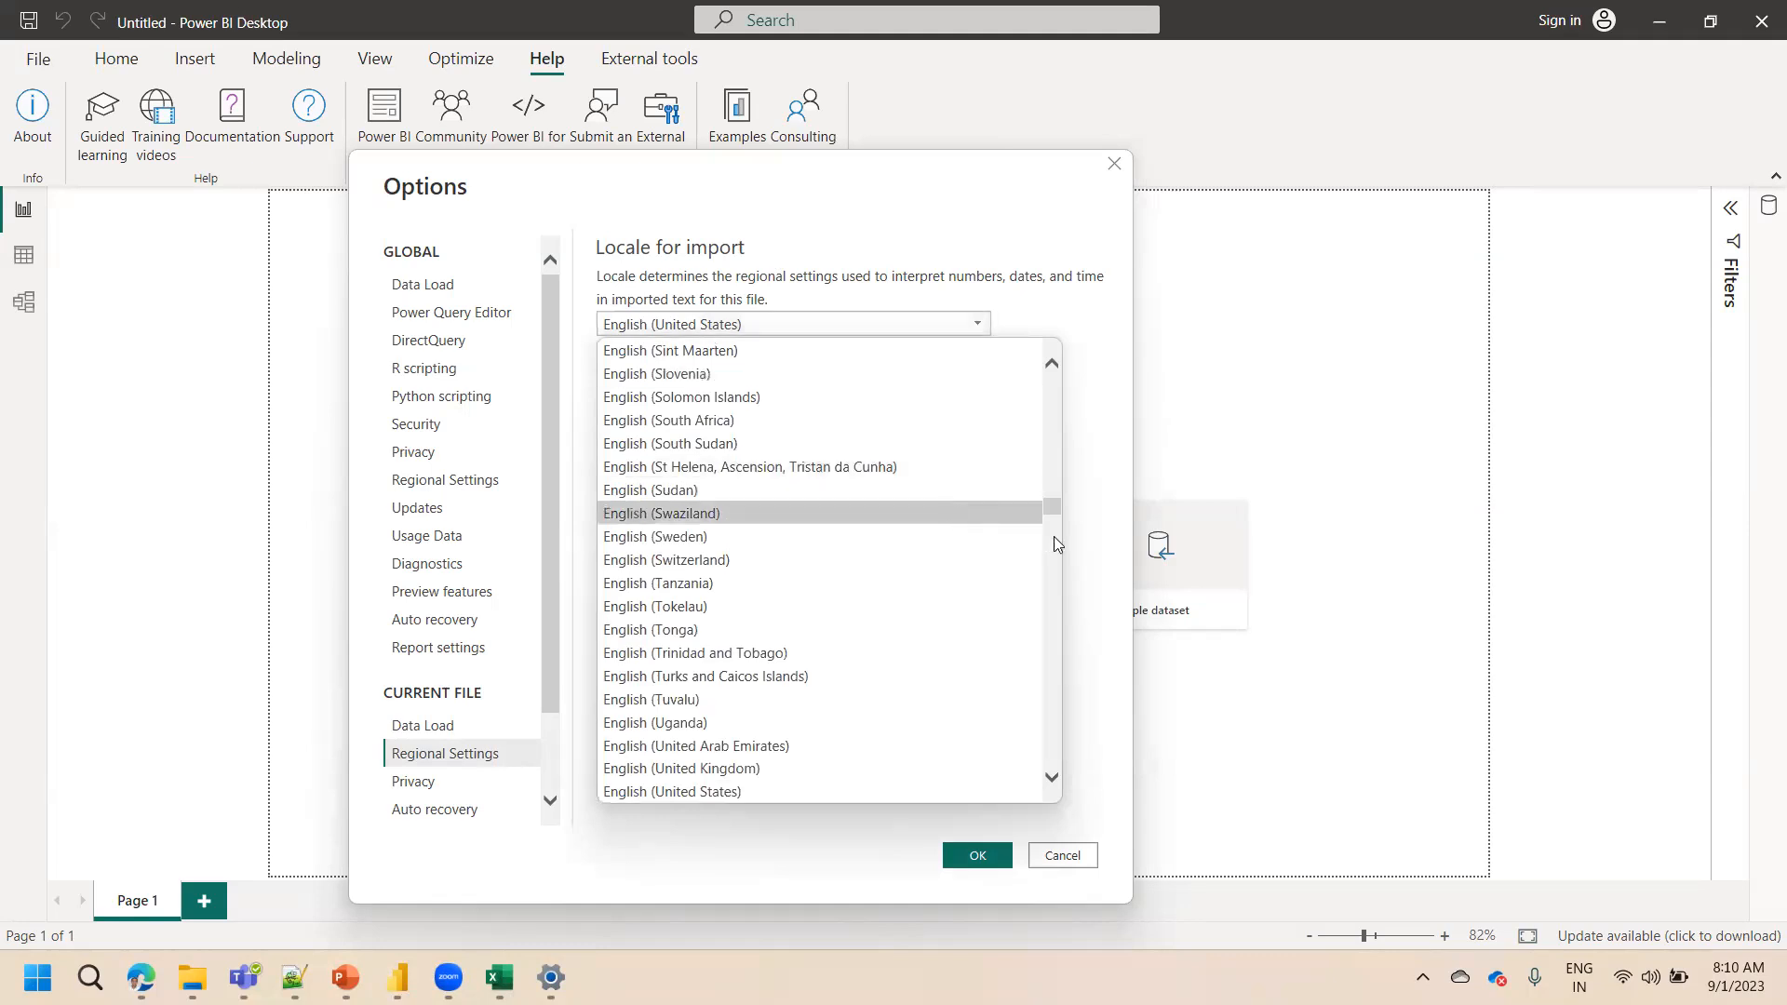
mouse_move(1054, 509)
mouse_down()
mouse_move(1052, 523)
mouse_move(1061, 476)
mouse_up()
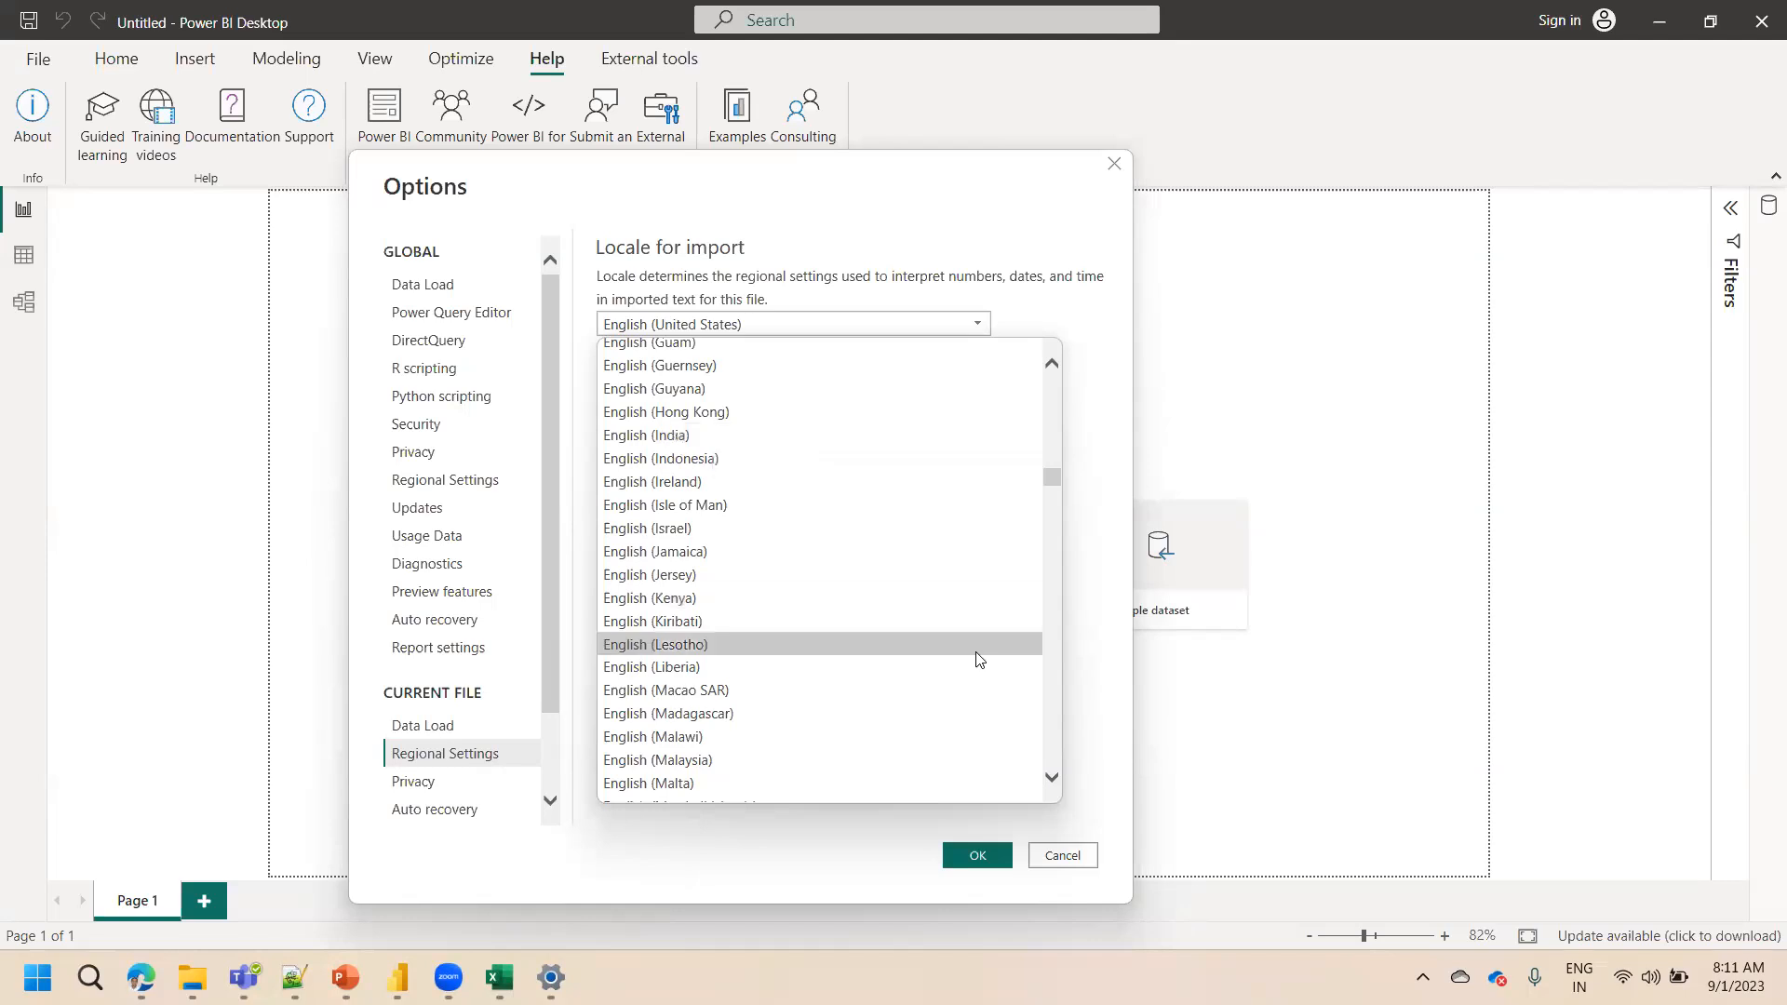
click(1103, 302)
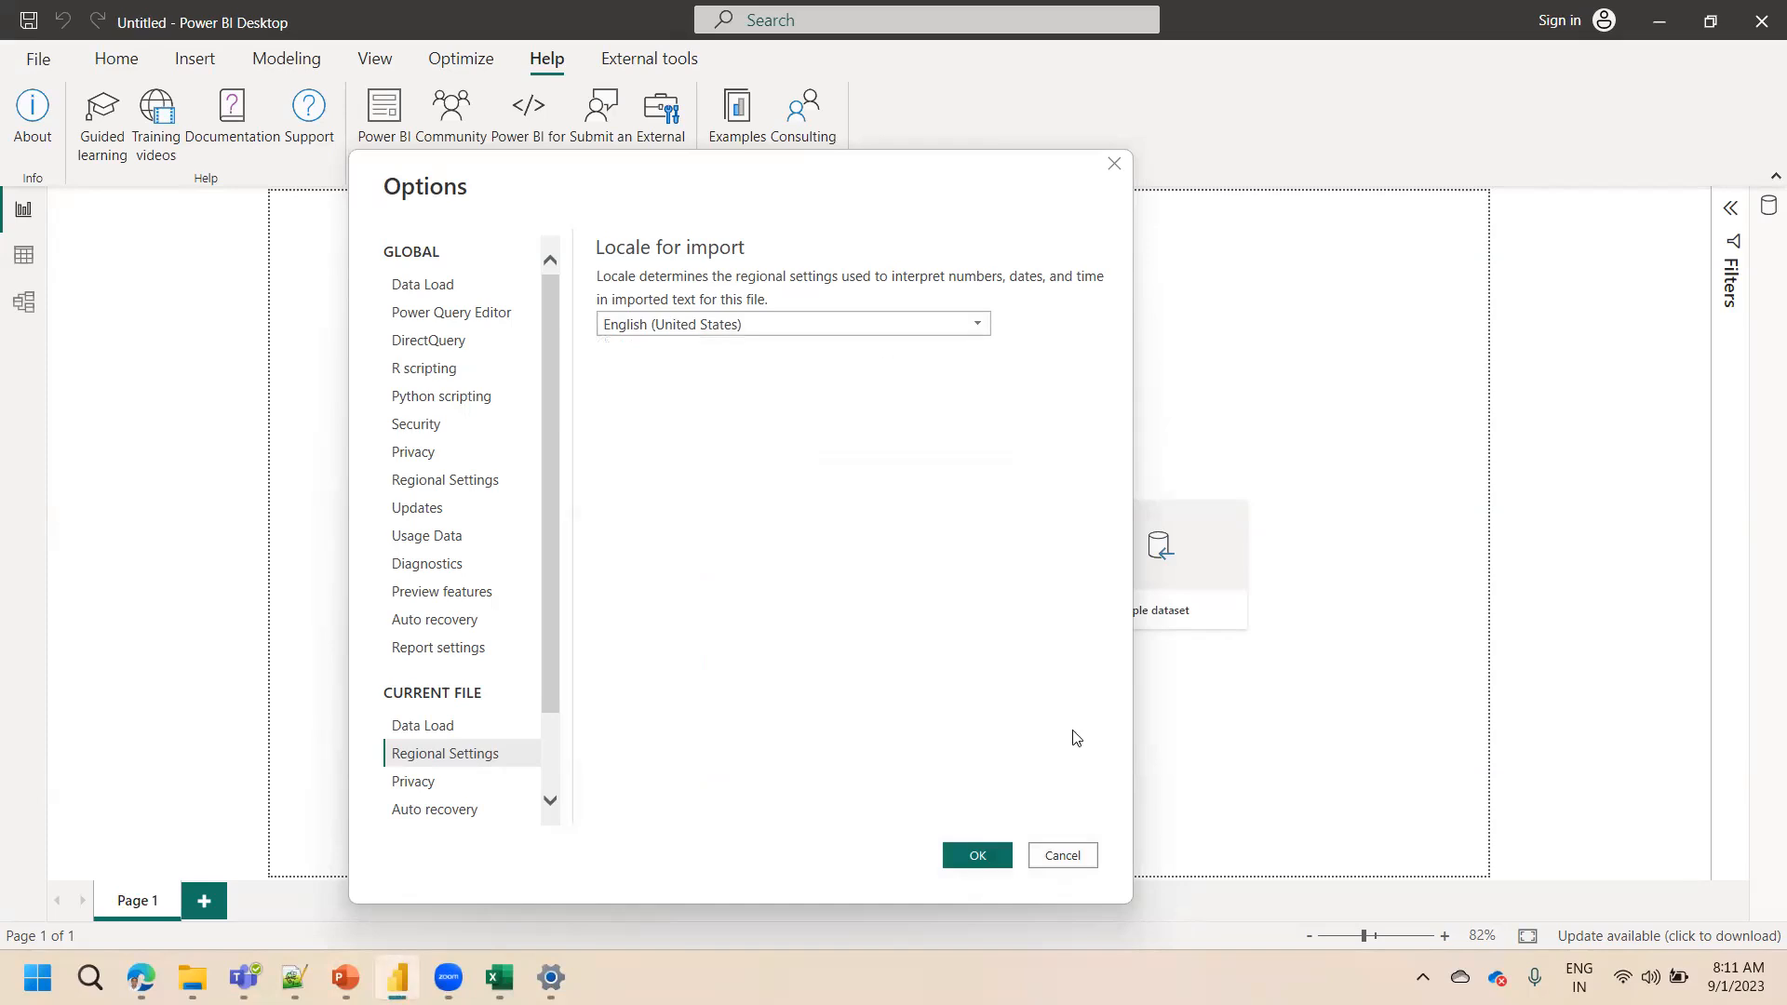
click(979, 857)
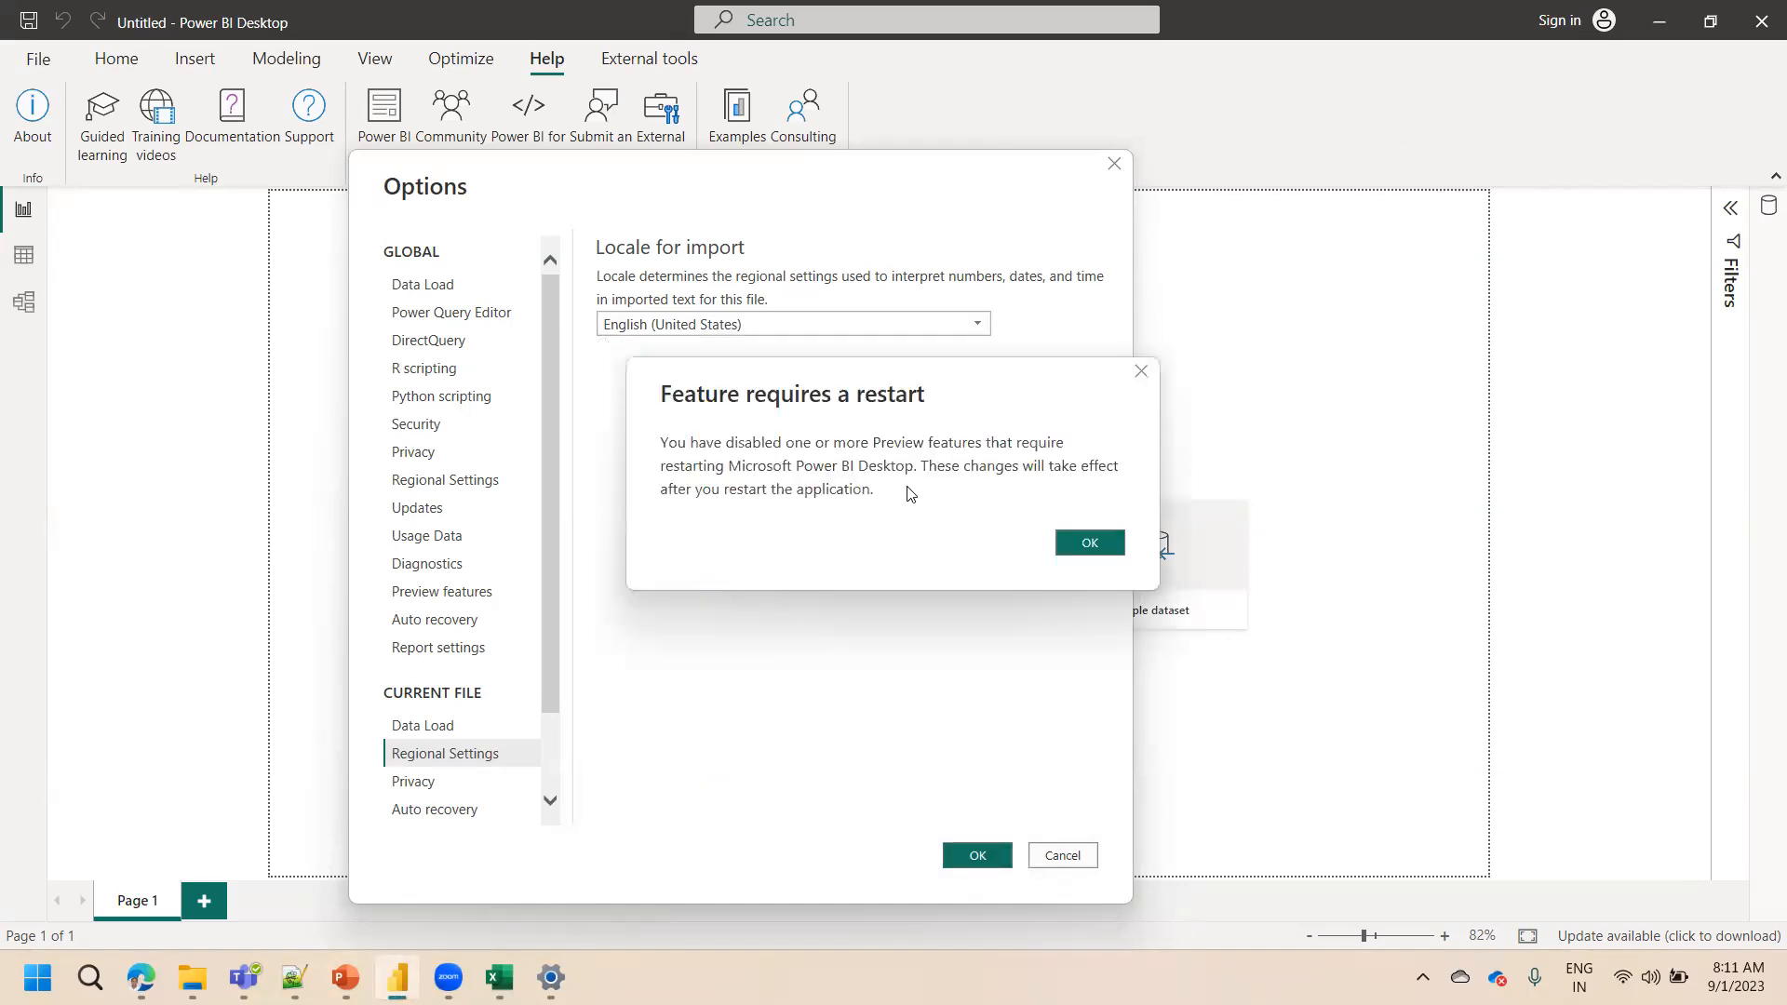
click(1076, 549)
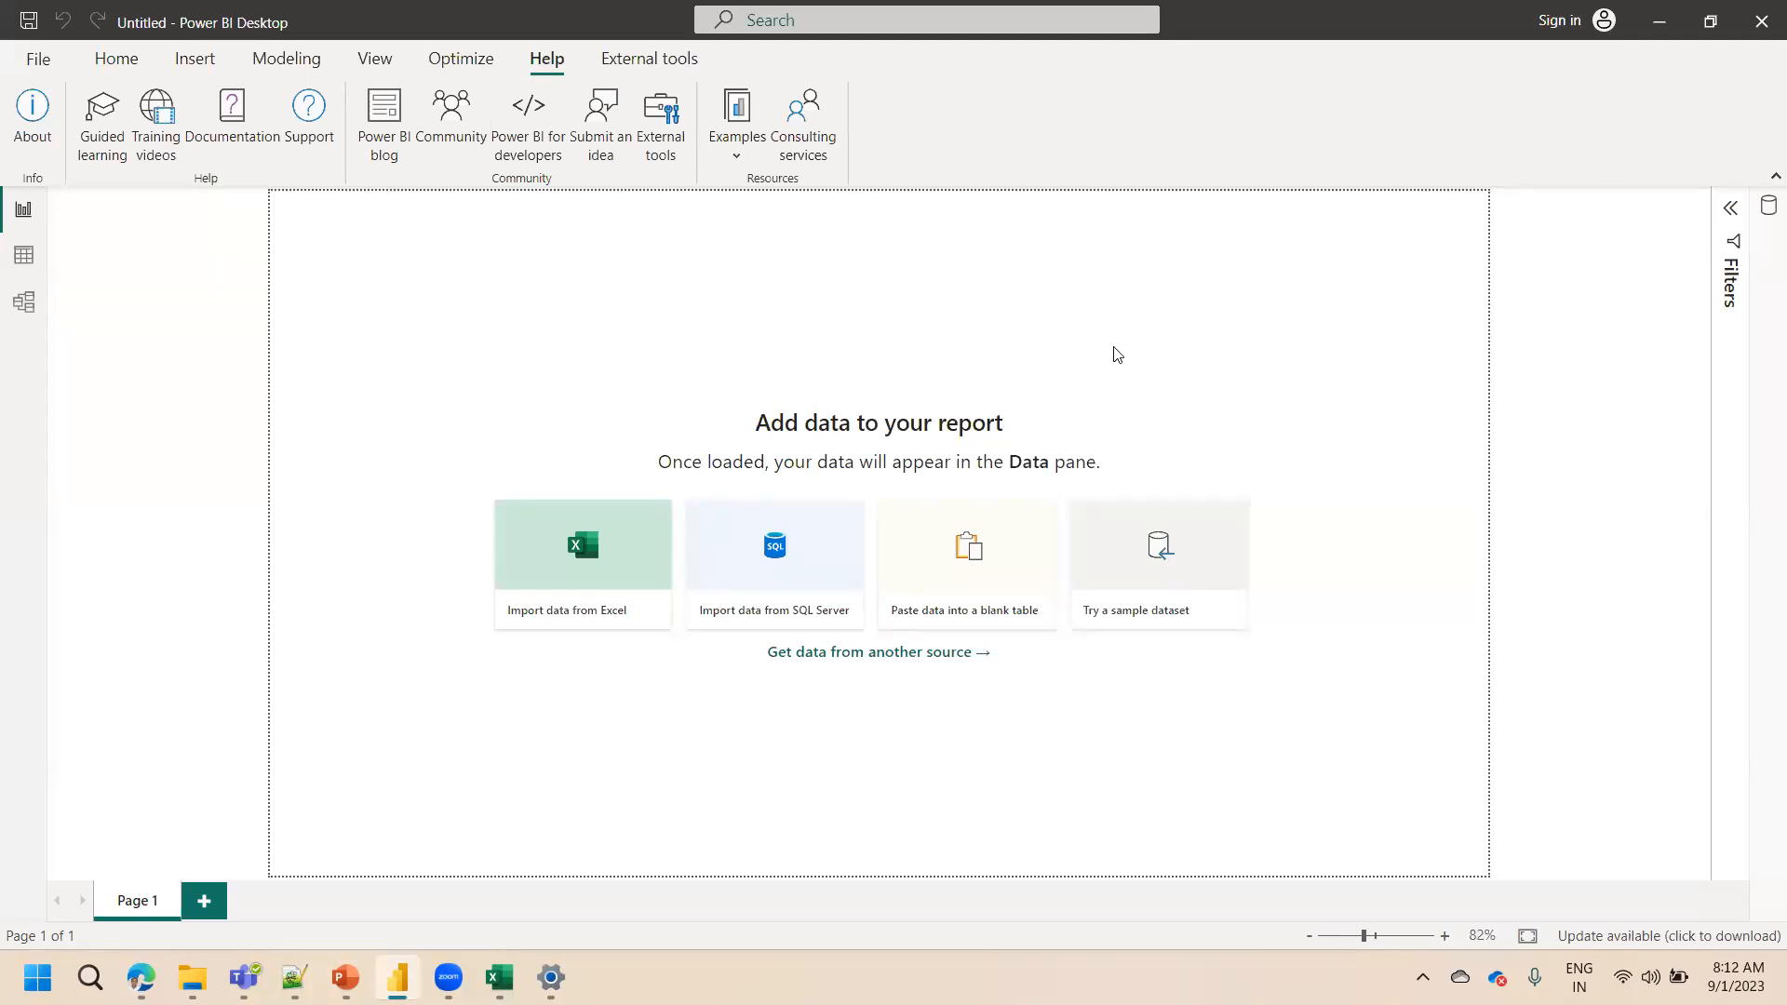
Show the Home ribbon, glance at the Excel workbook and its File Explorer folder, then return to Power BI
click(116, 59)
click(500, 977)
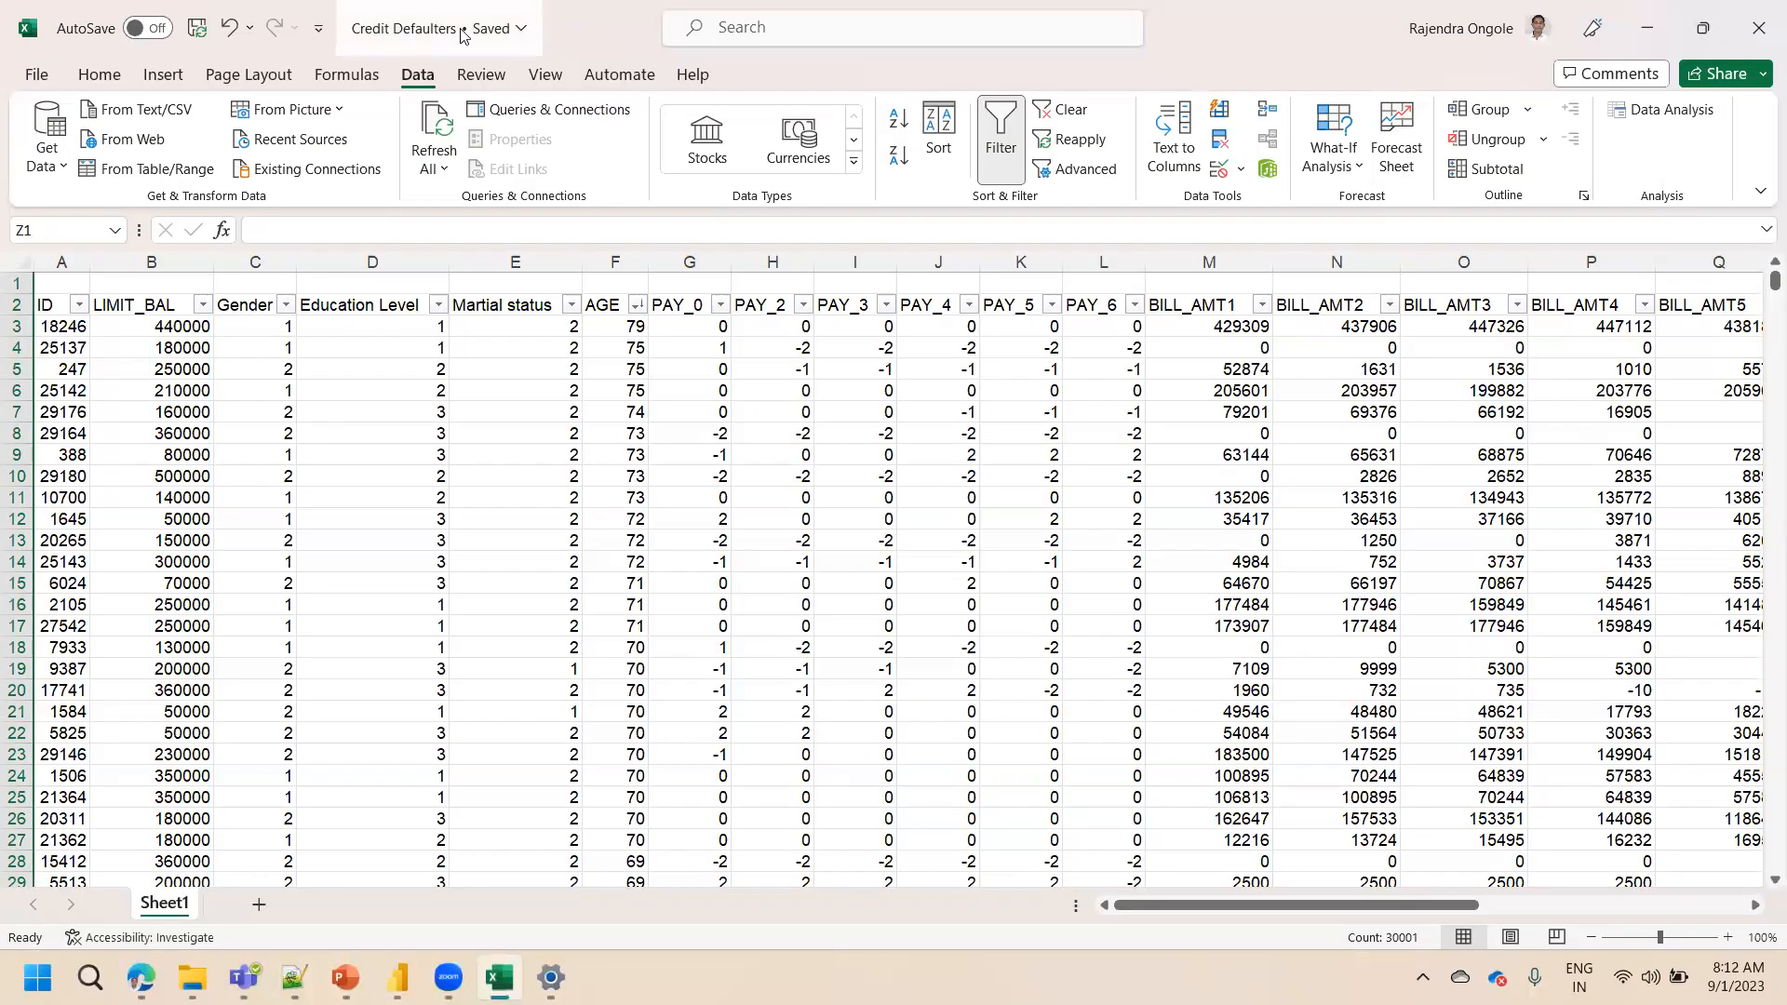
click(193, 977)
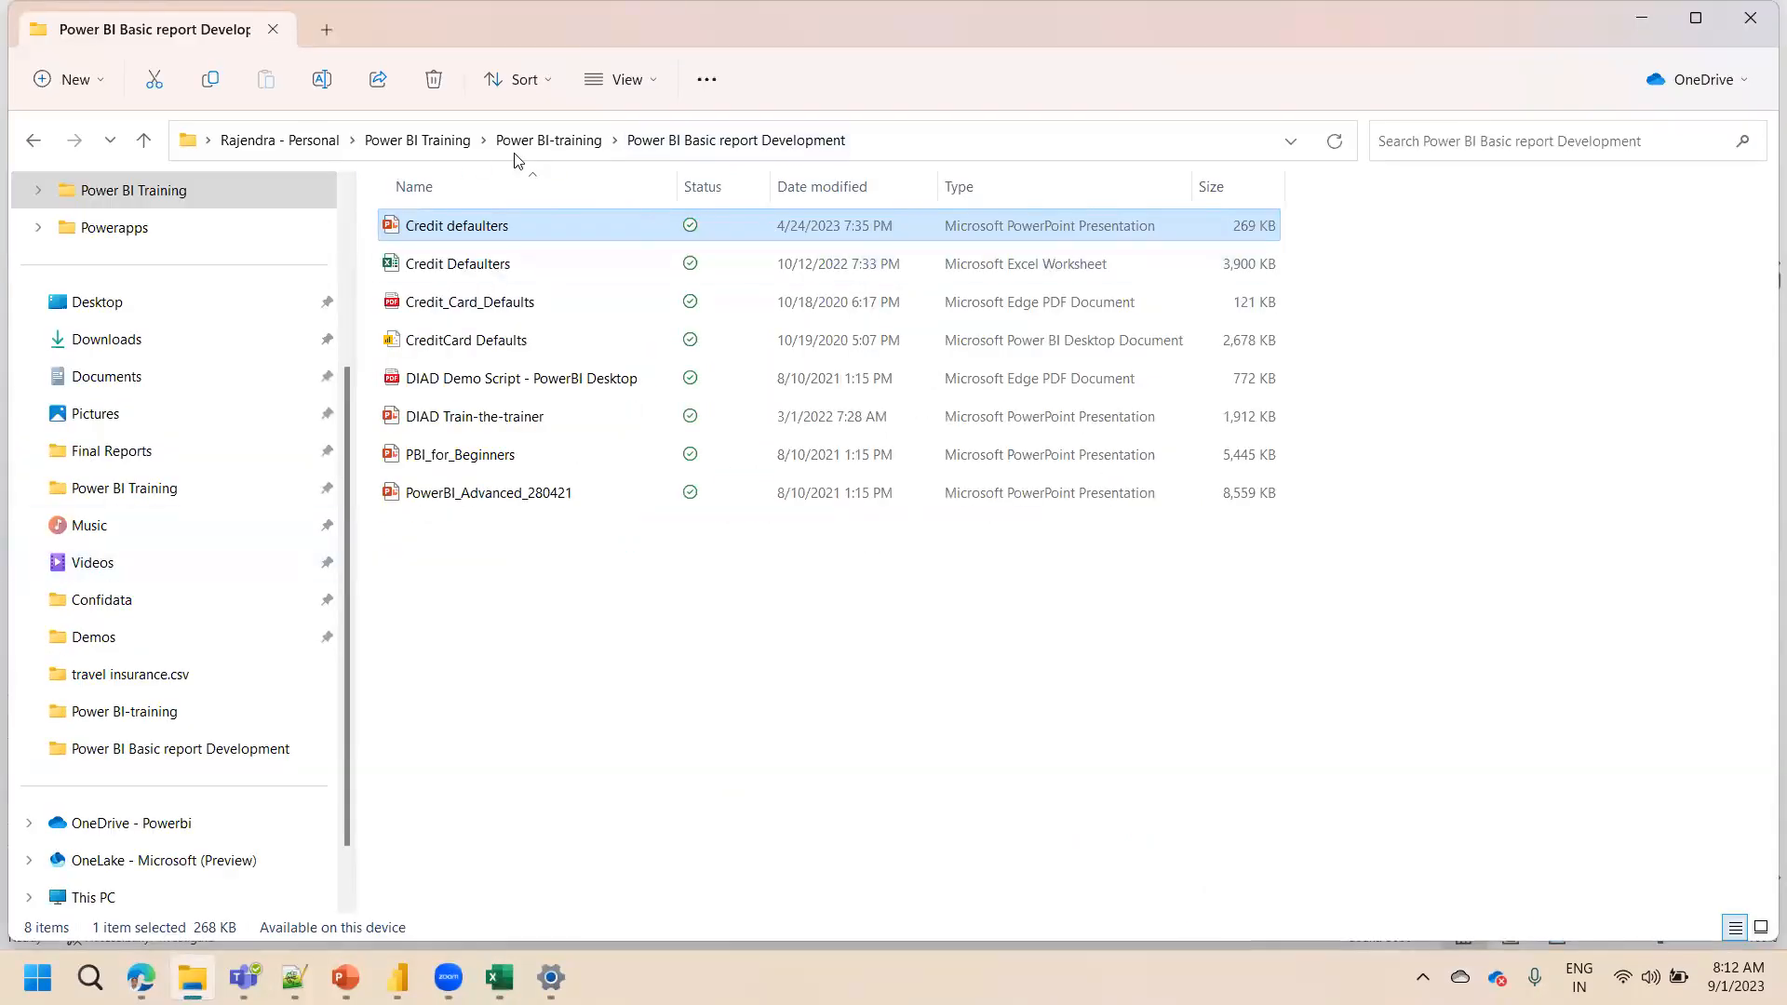
click(942, 140)
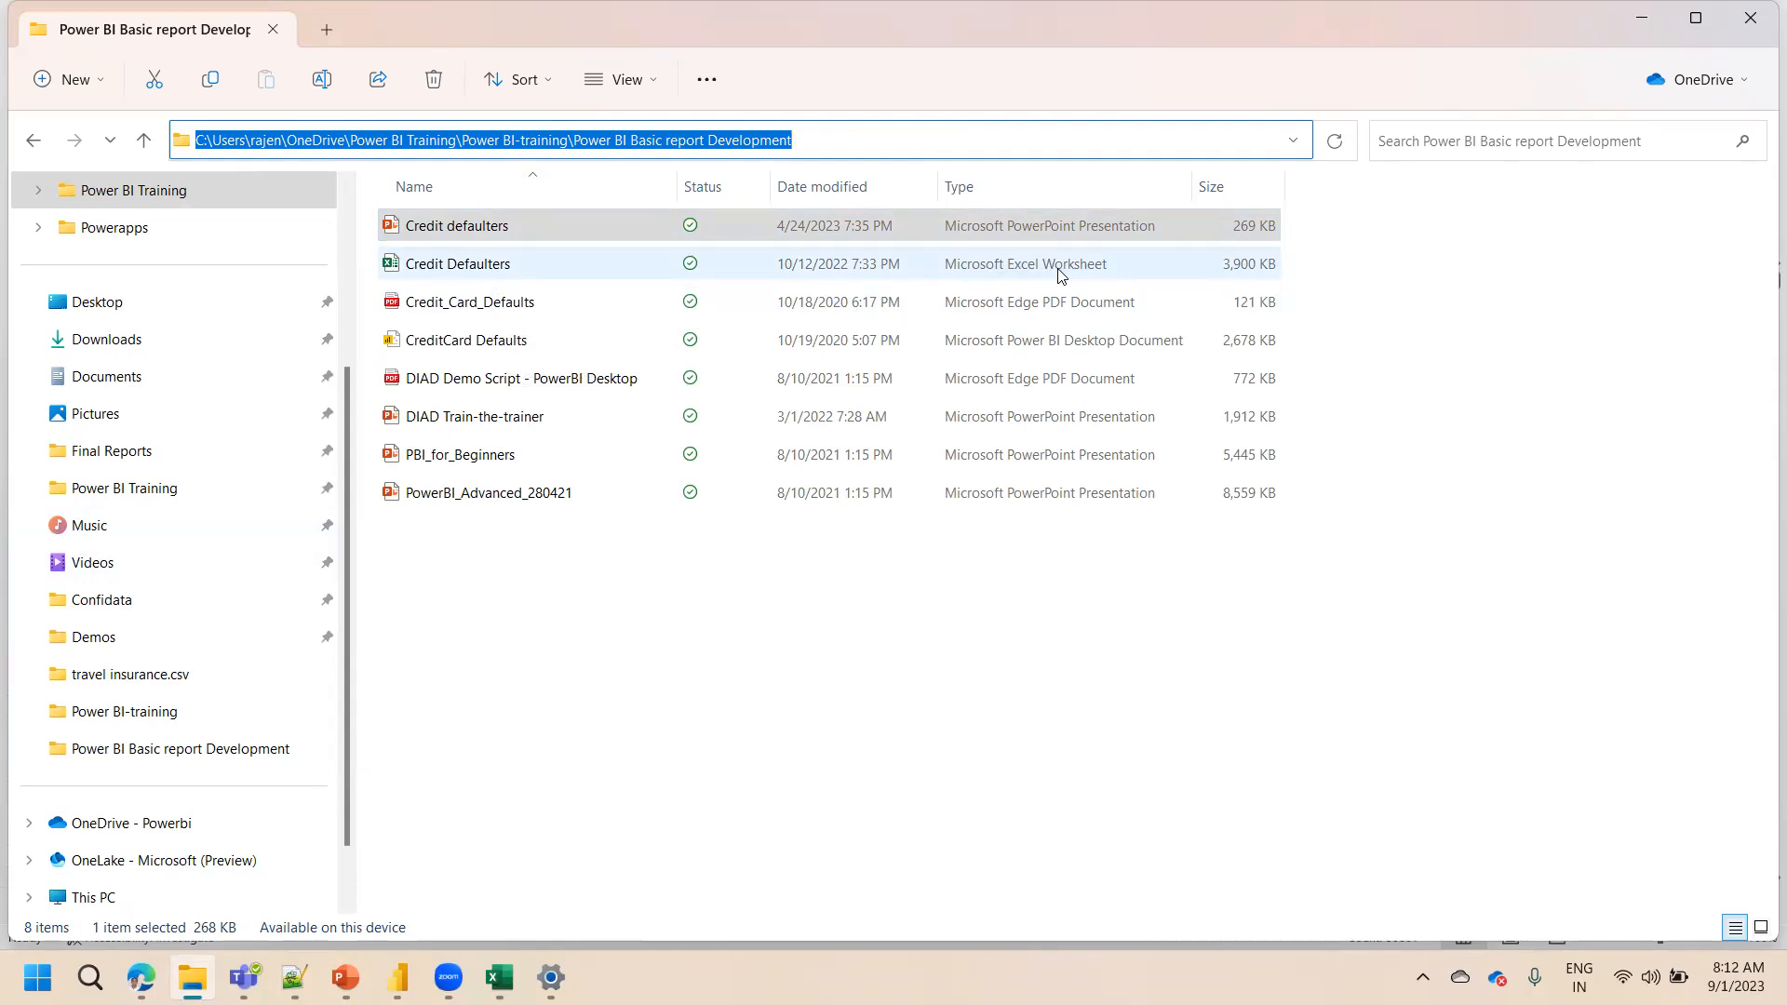
click(523, 718)
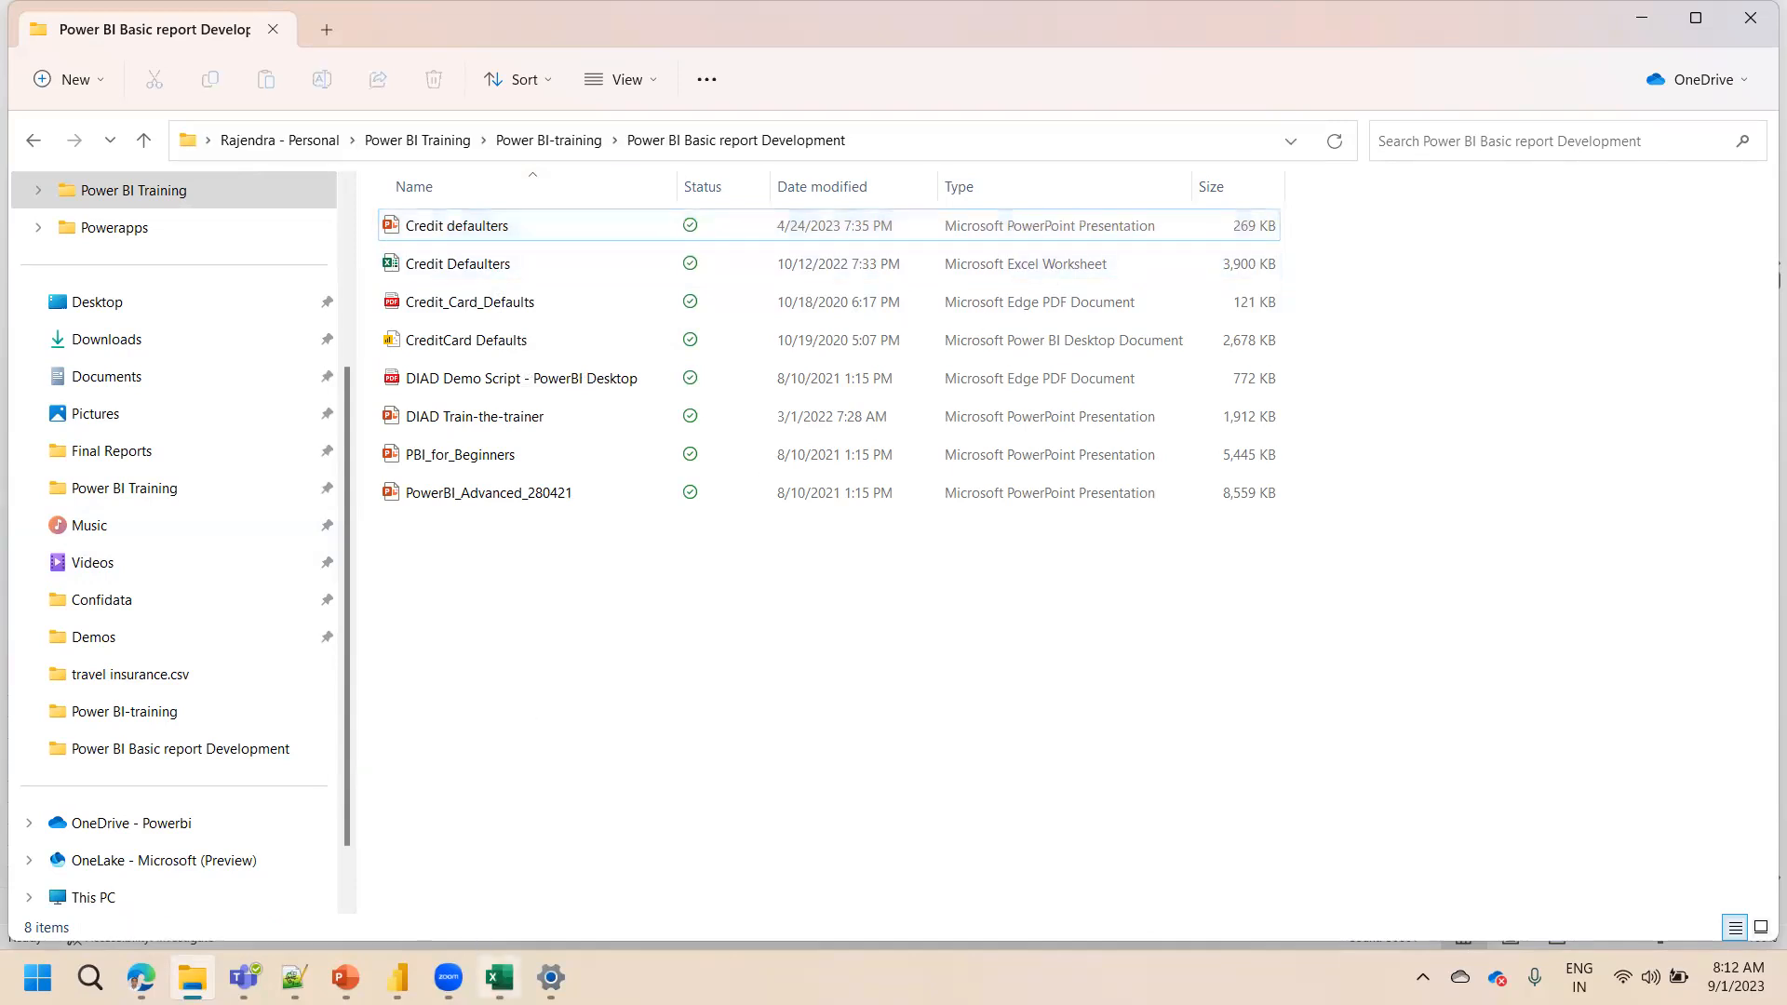
key(alt+Tab)
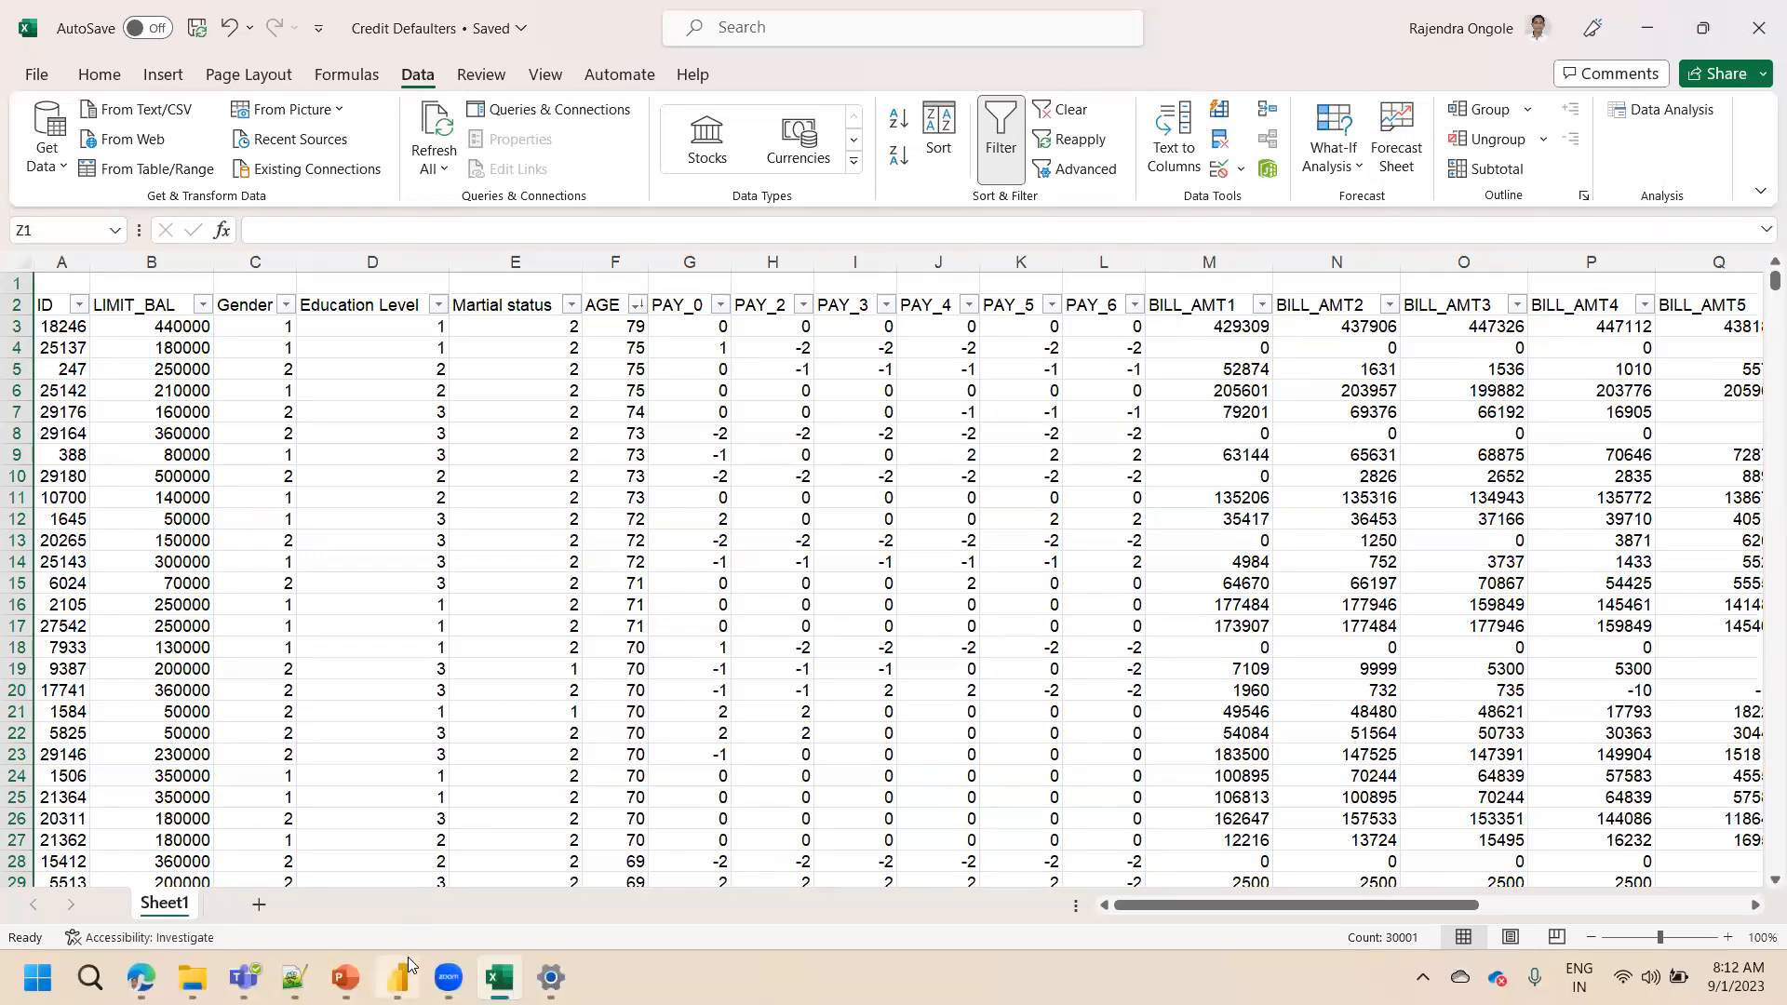
mouse_move(408, 957)
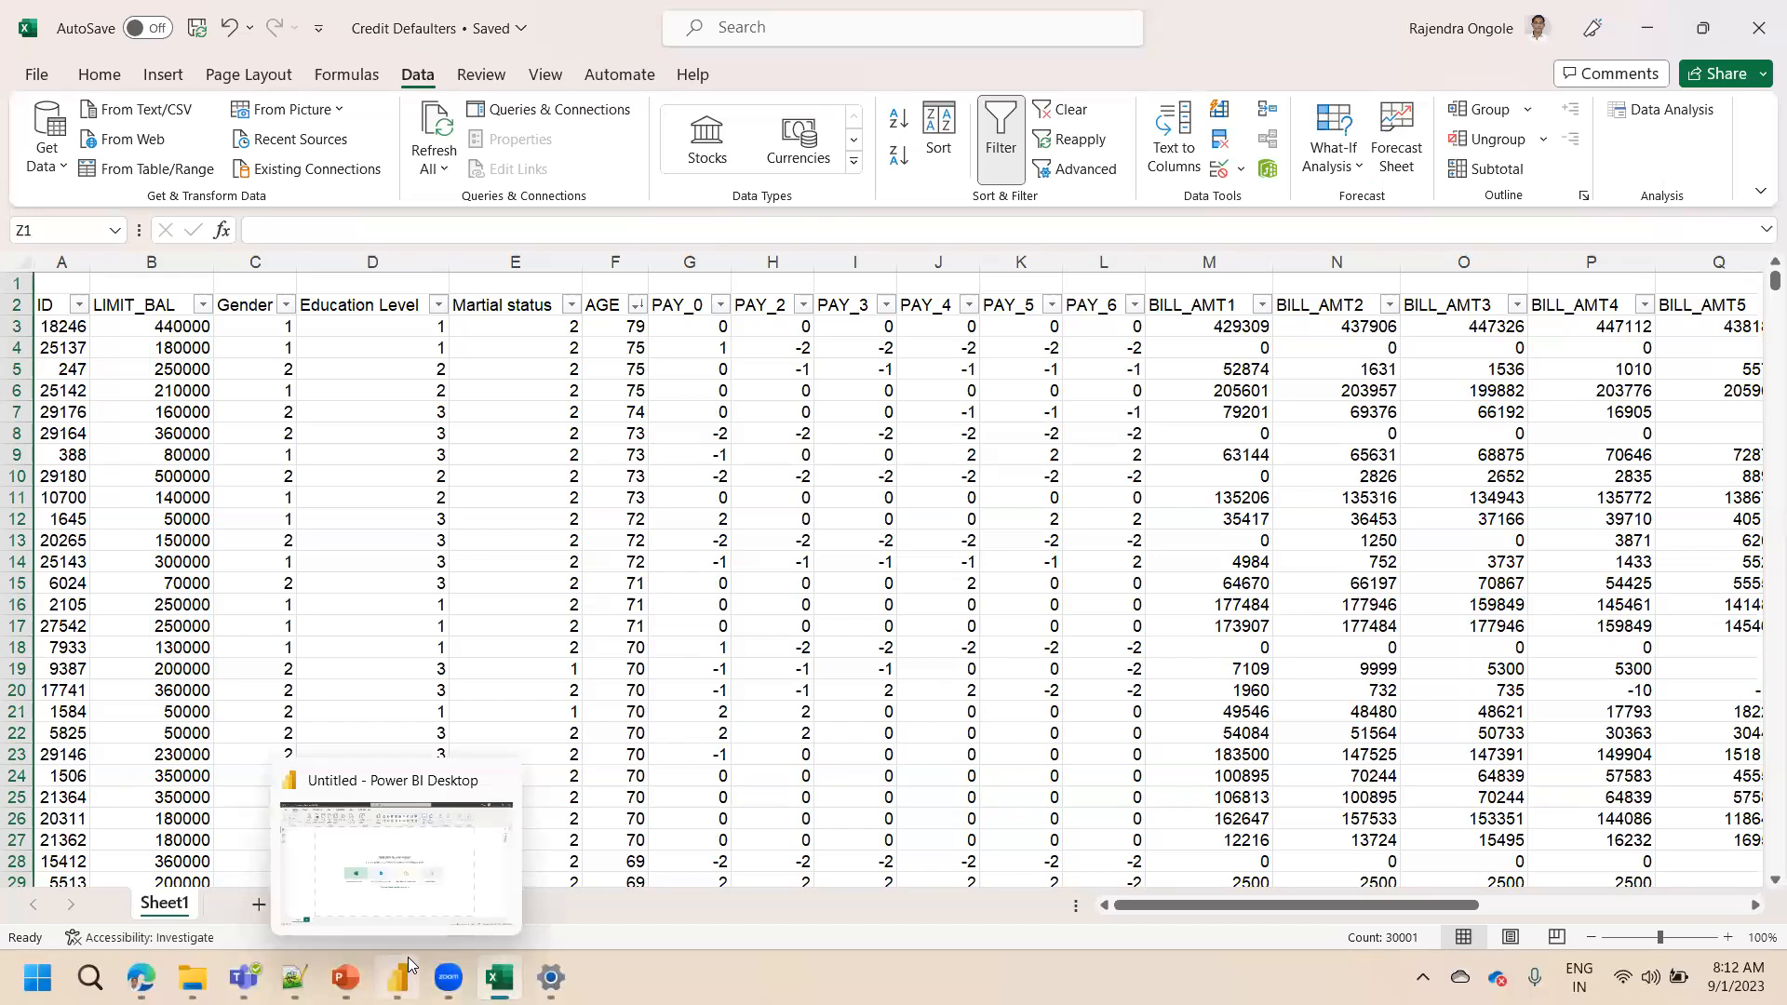
click(408, 957)
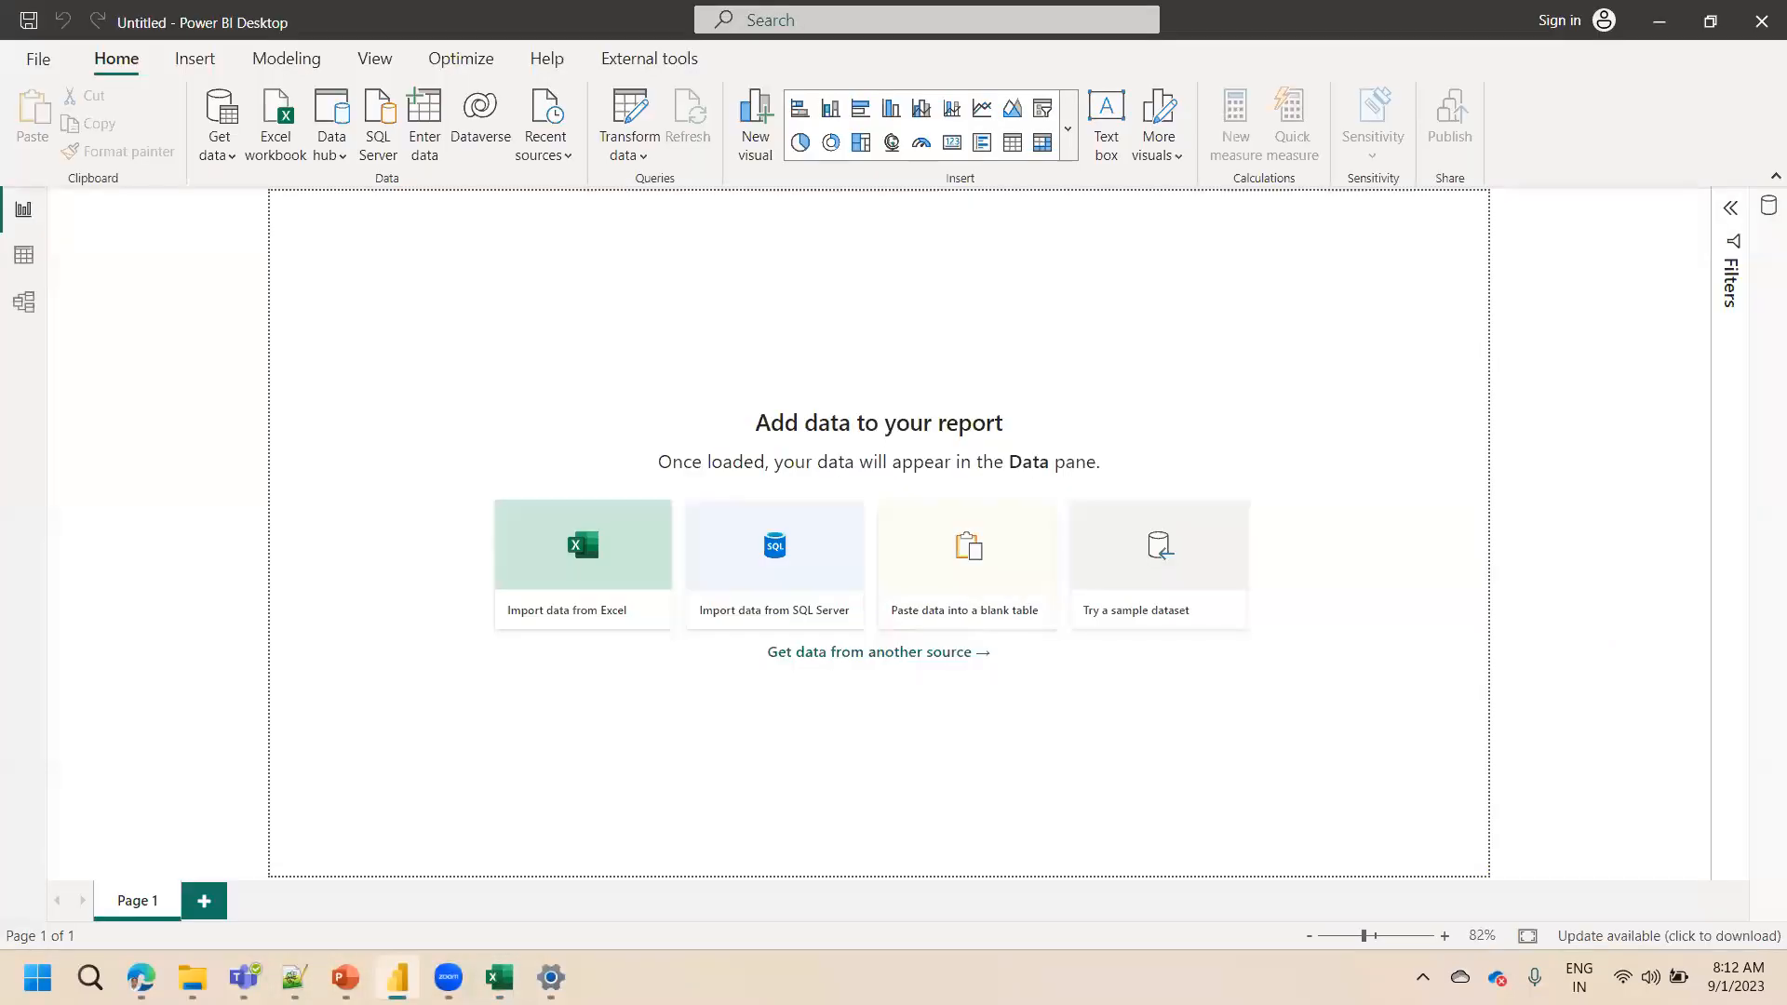
Start an Excel workbook import, navigate to the Power BI Basic report Development folder using its copied path, and try opening Credit Defaulters
click(273, 149)
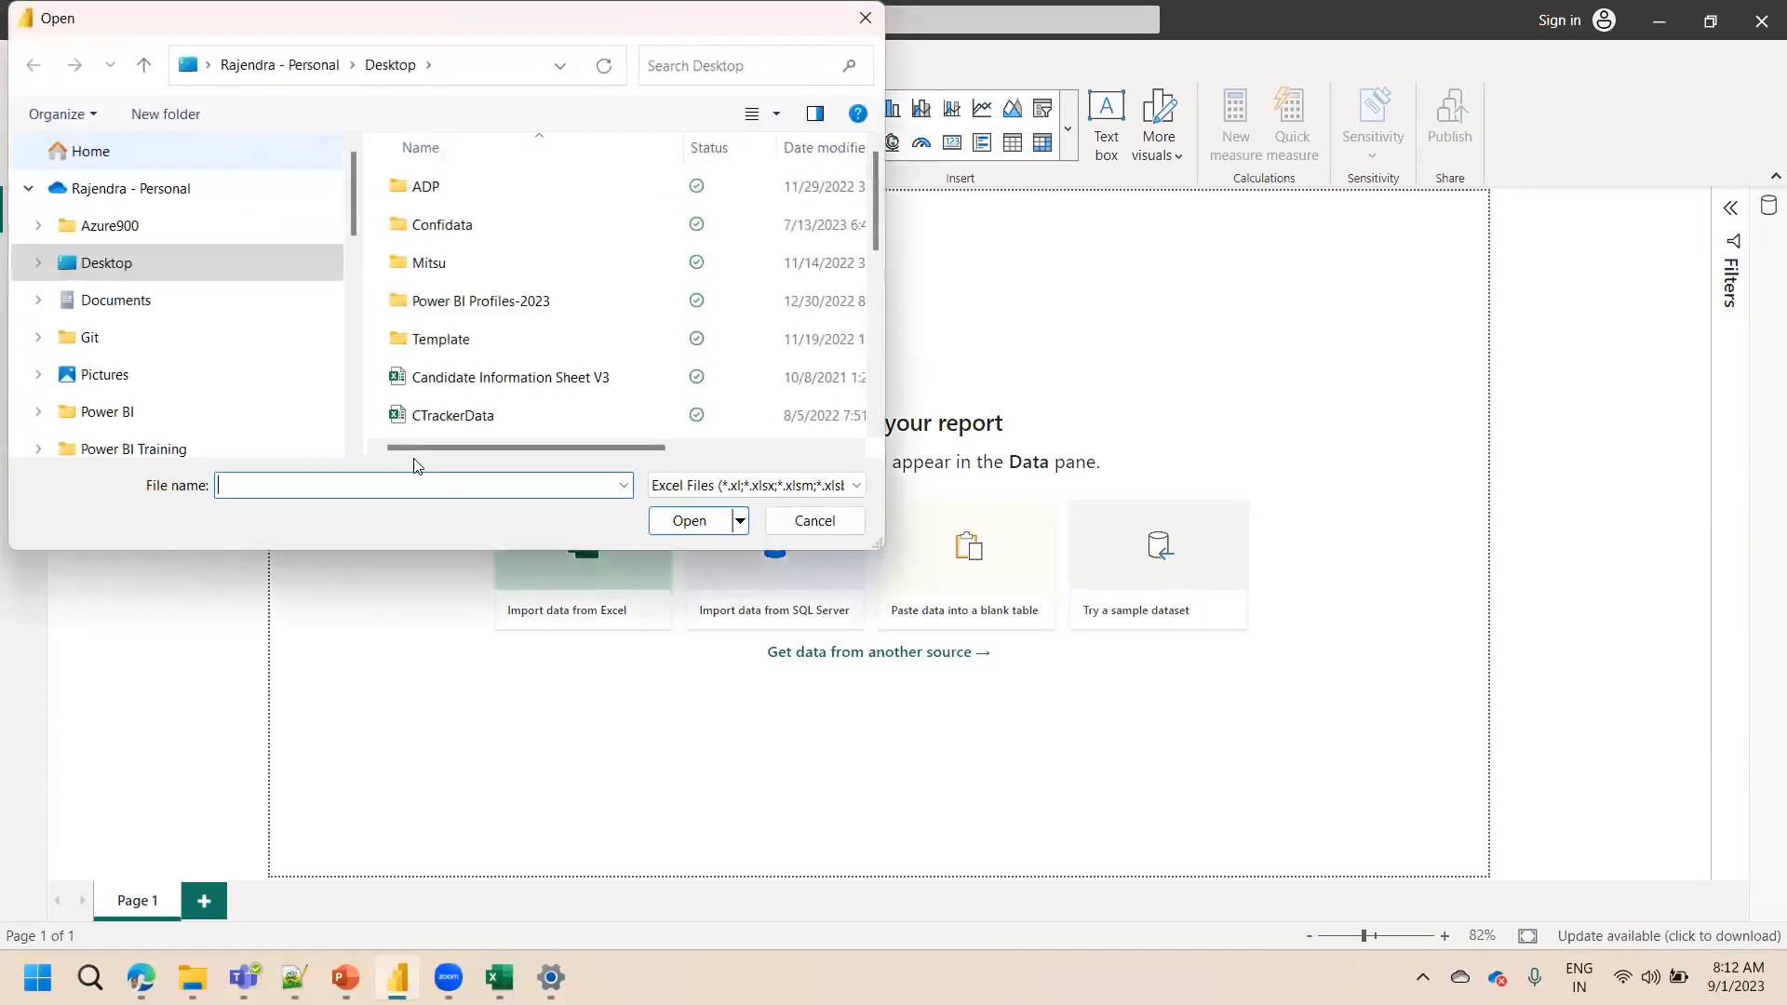
click(192, 977)
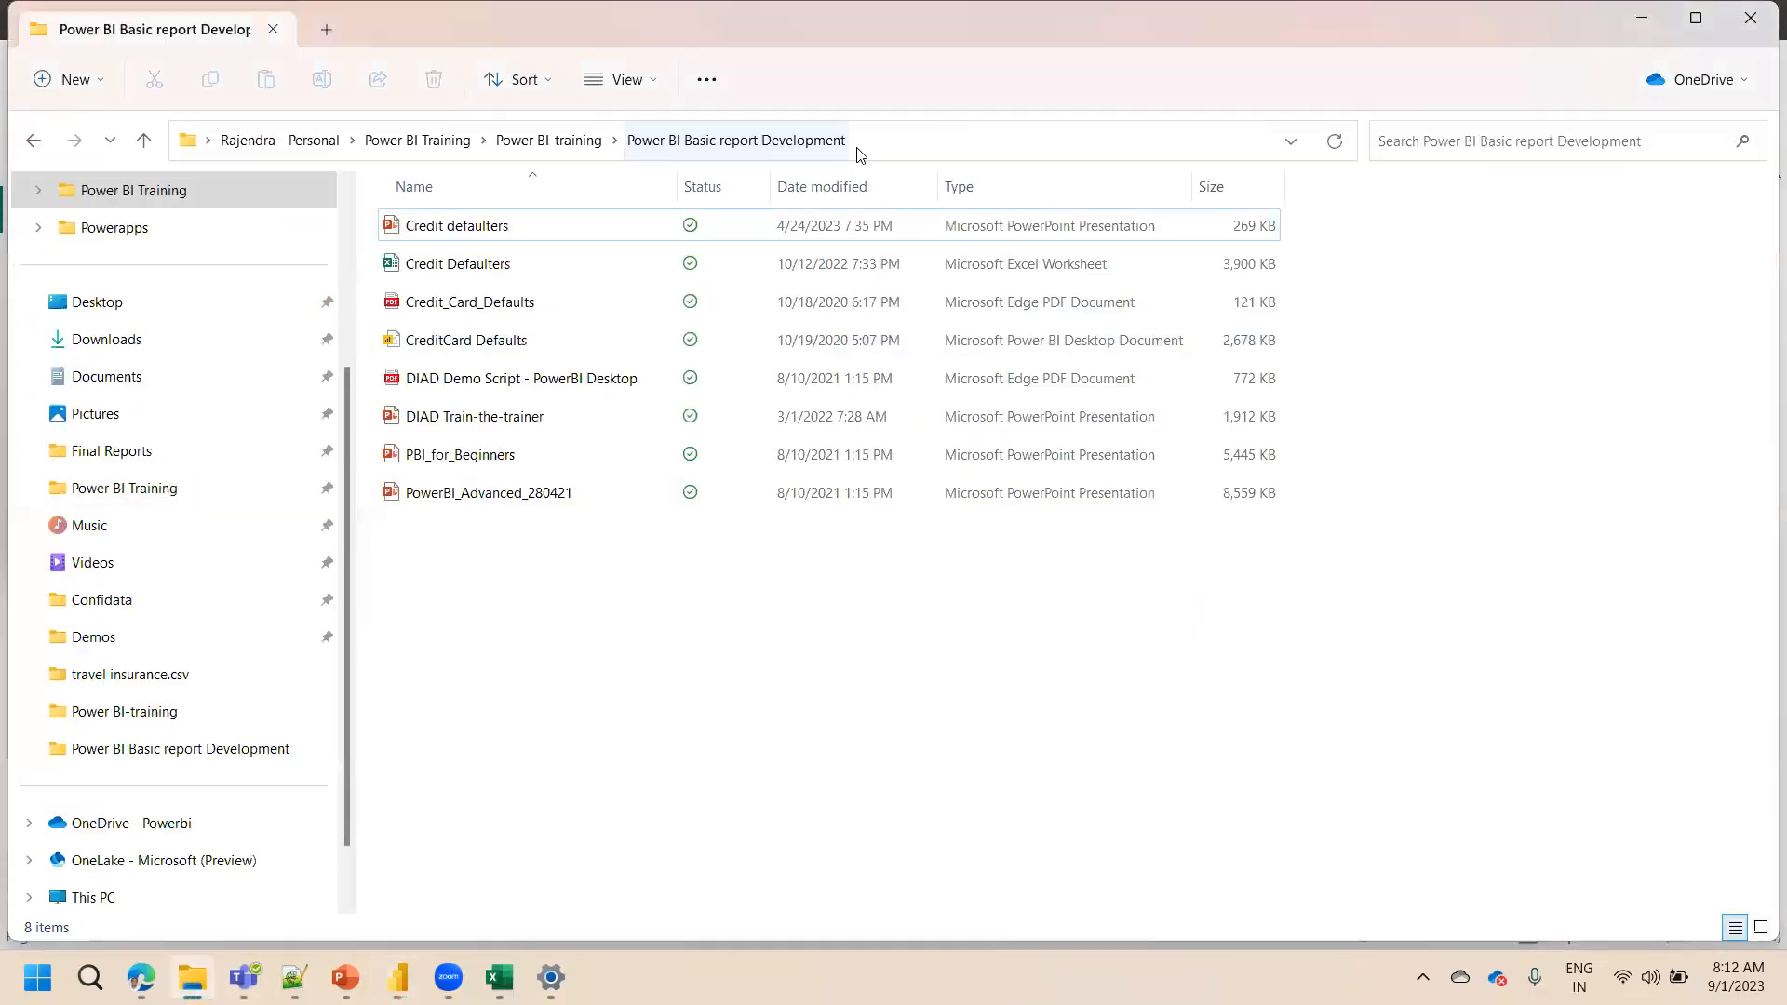
click(903, 136)
key(ctrl+c)
key(alt+Tab)
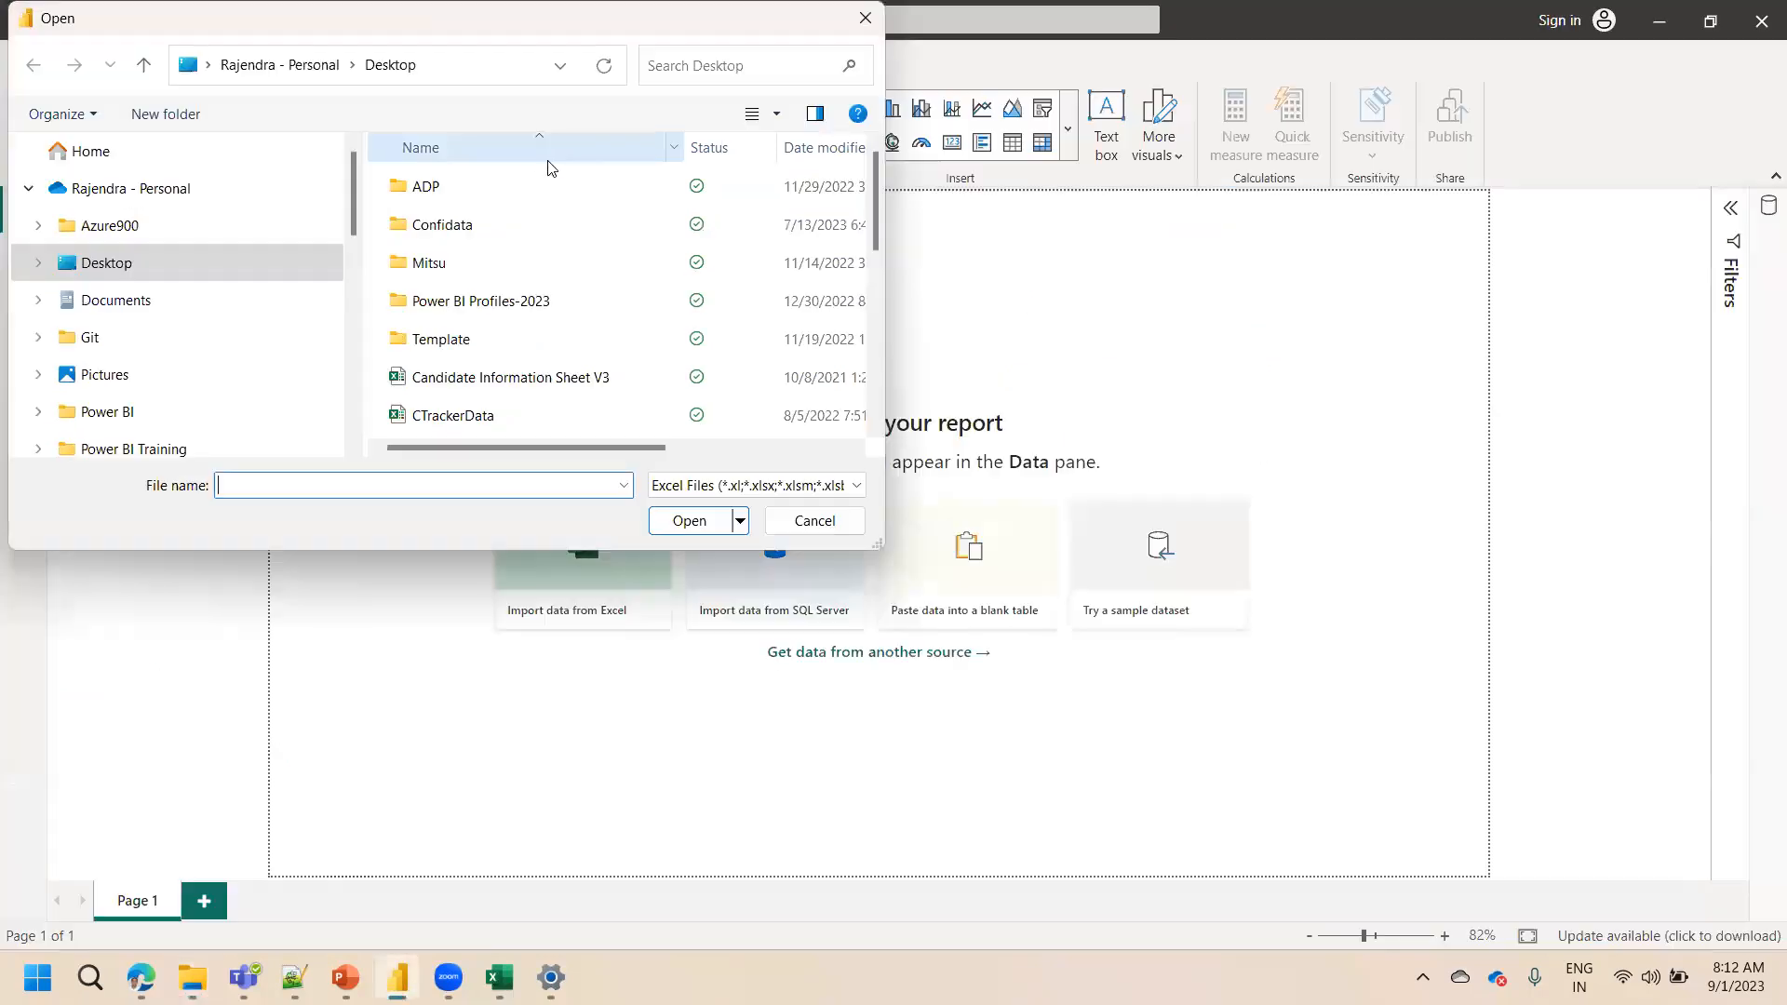
click(458, 67)
key(ctrl+v)
key(Return)
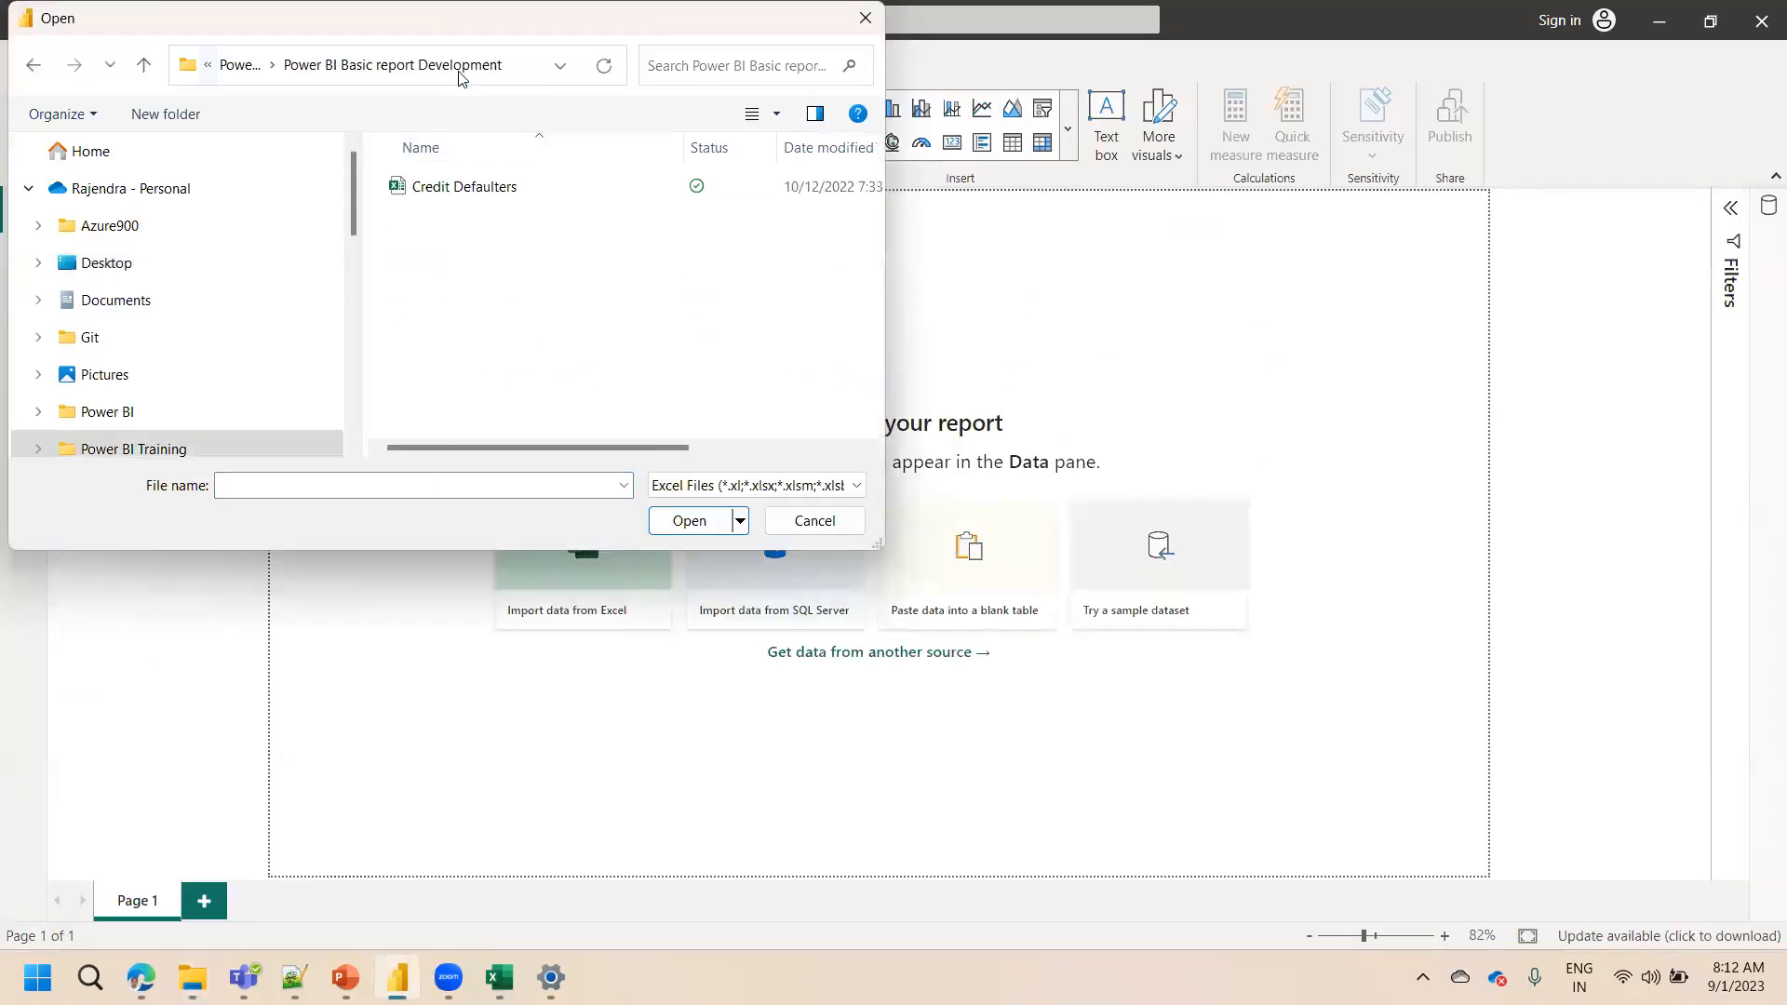
click(456, 188)
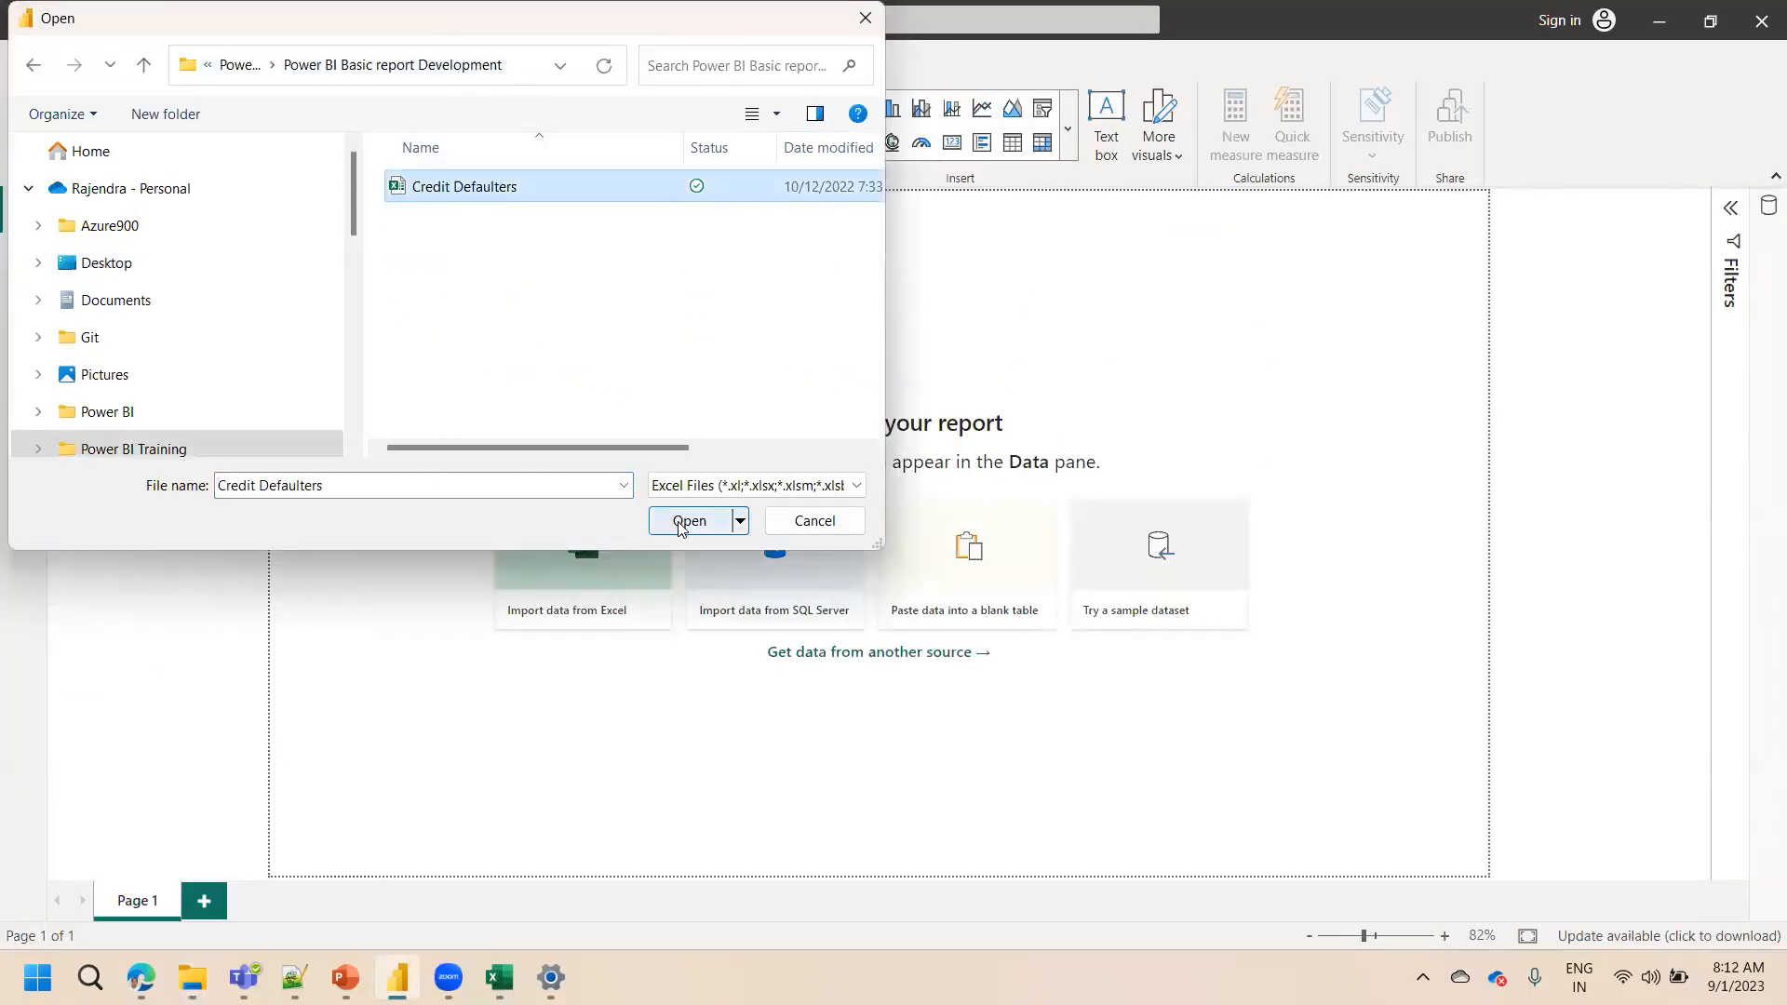
click(680, 525)
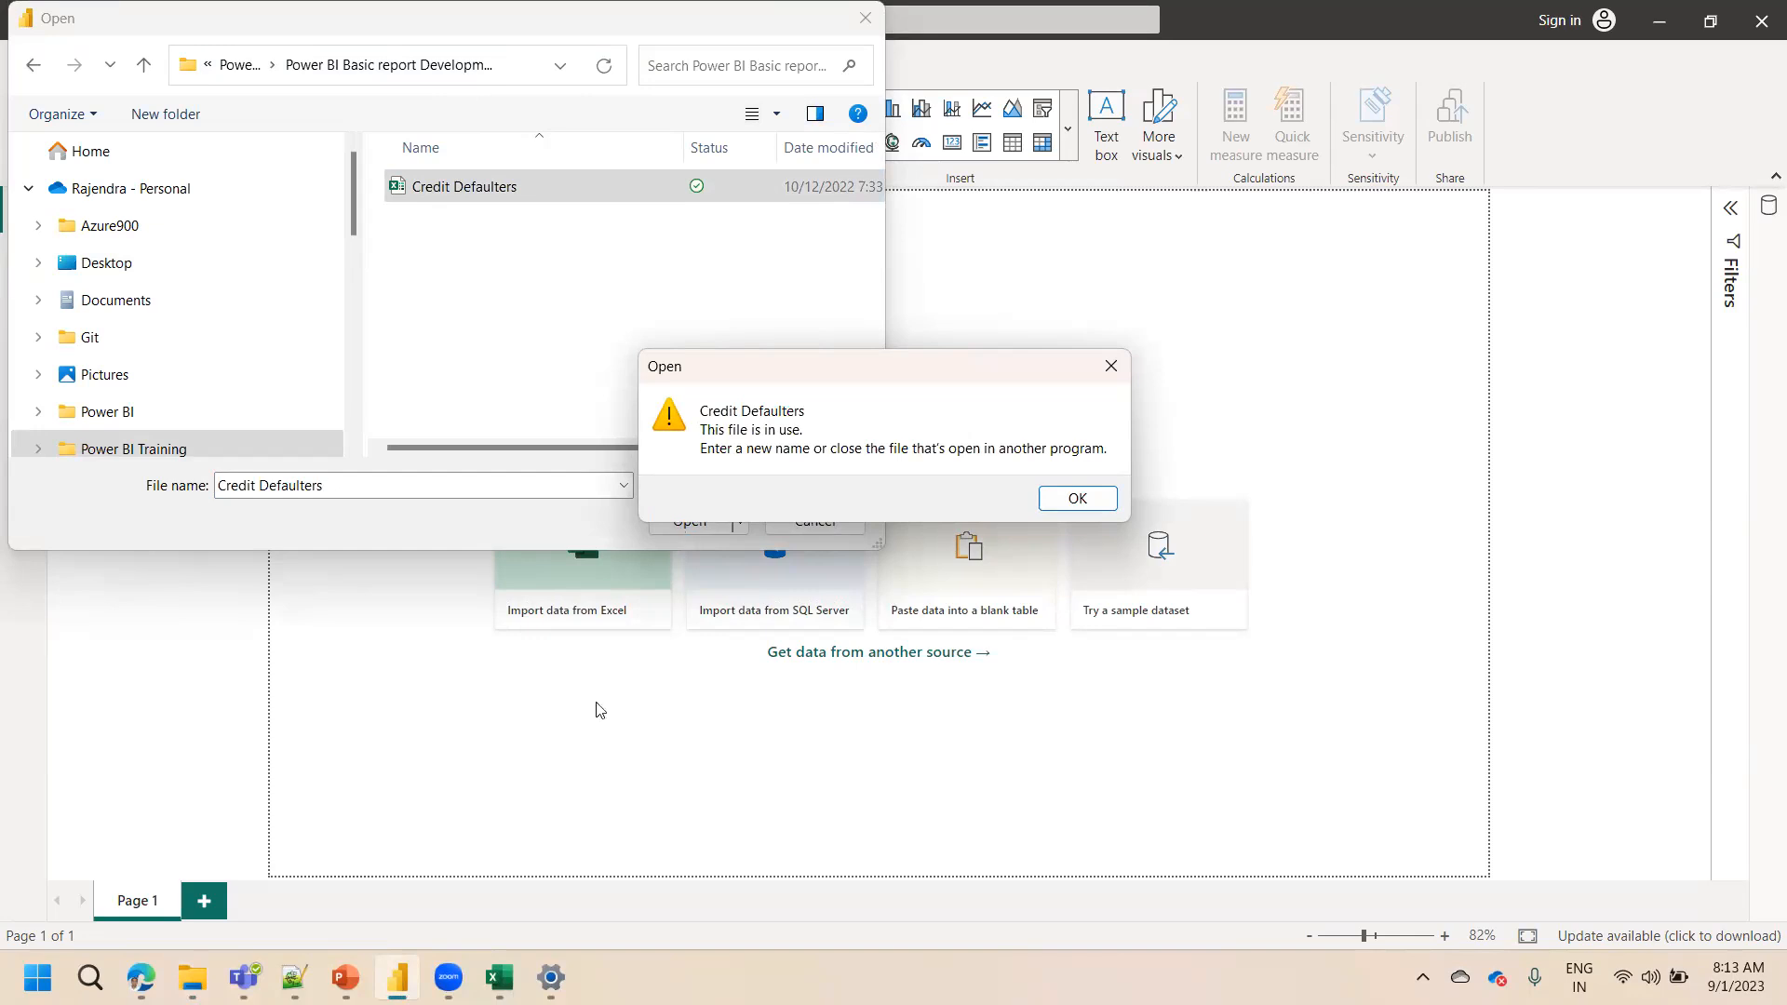
Close the Credit Defaulters workbook in Excel without saving
mouse_move(503, 977)
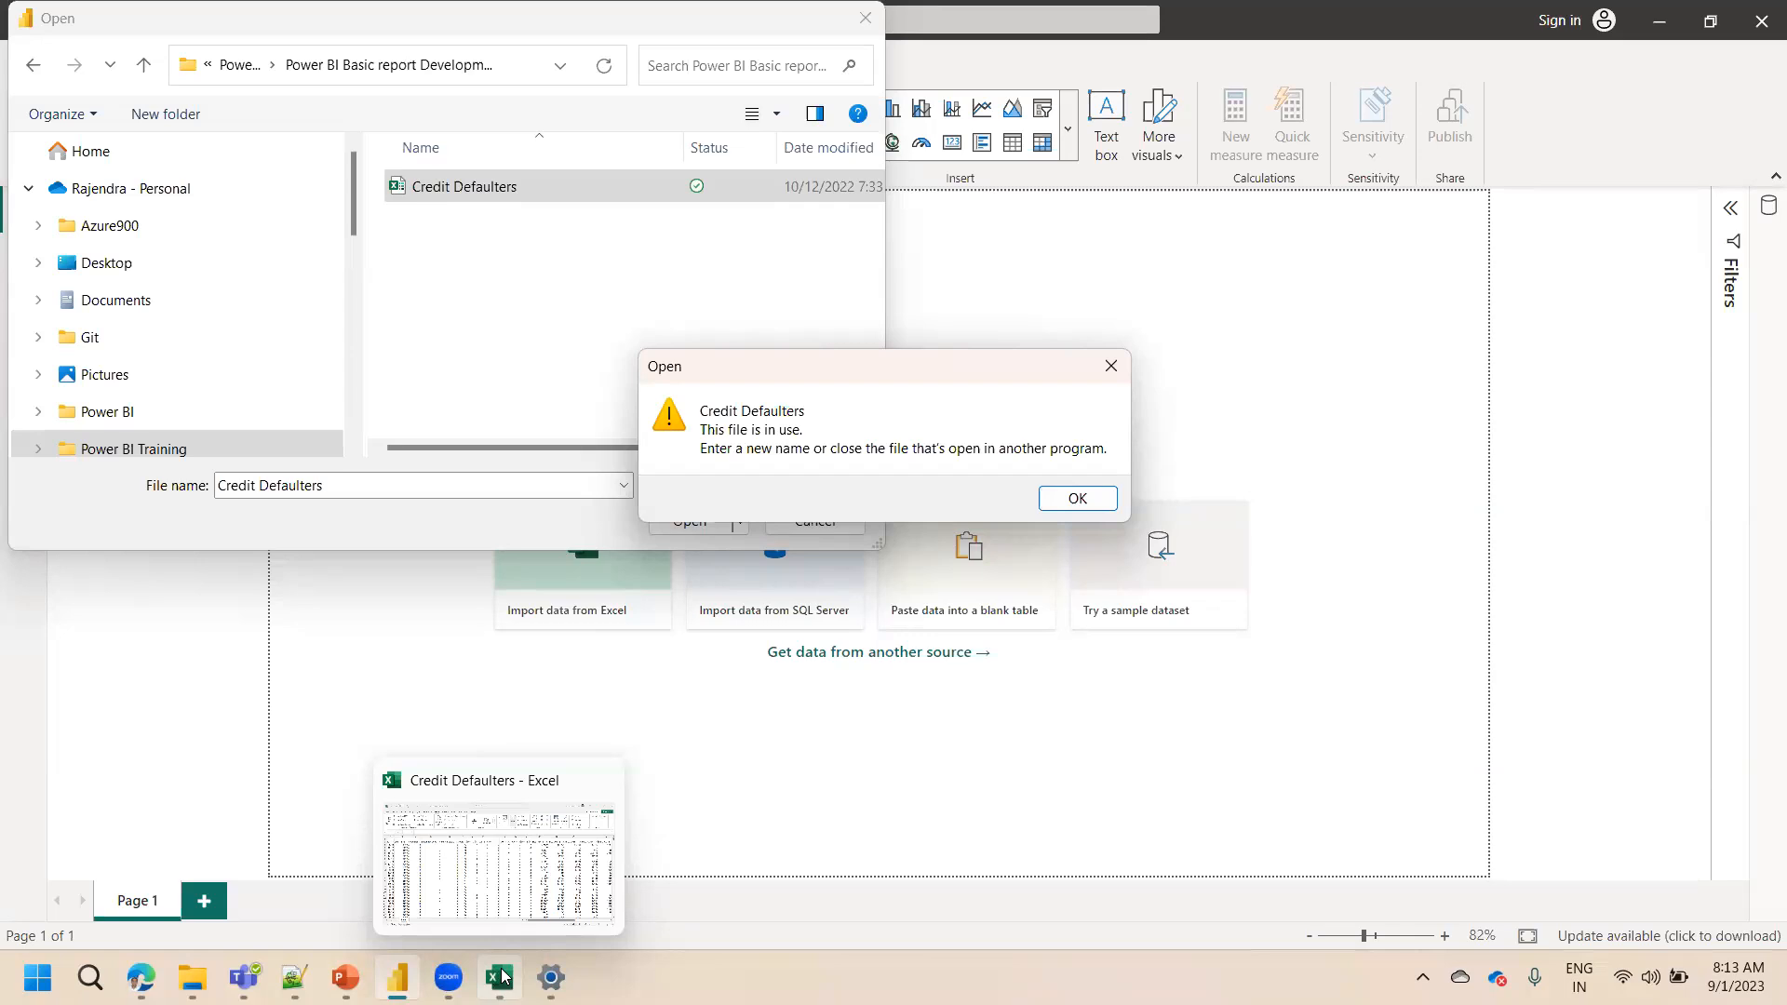
click(501, 976)
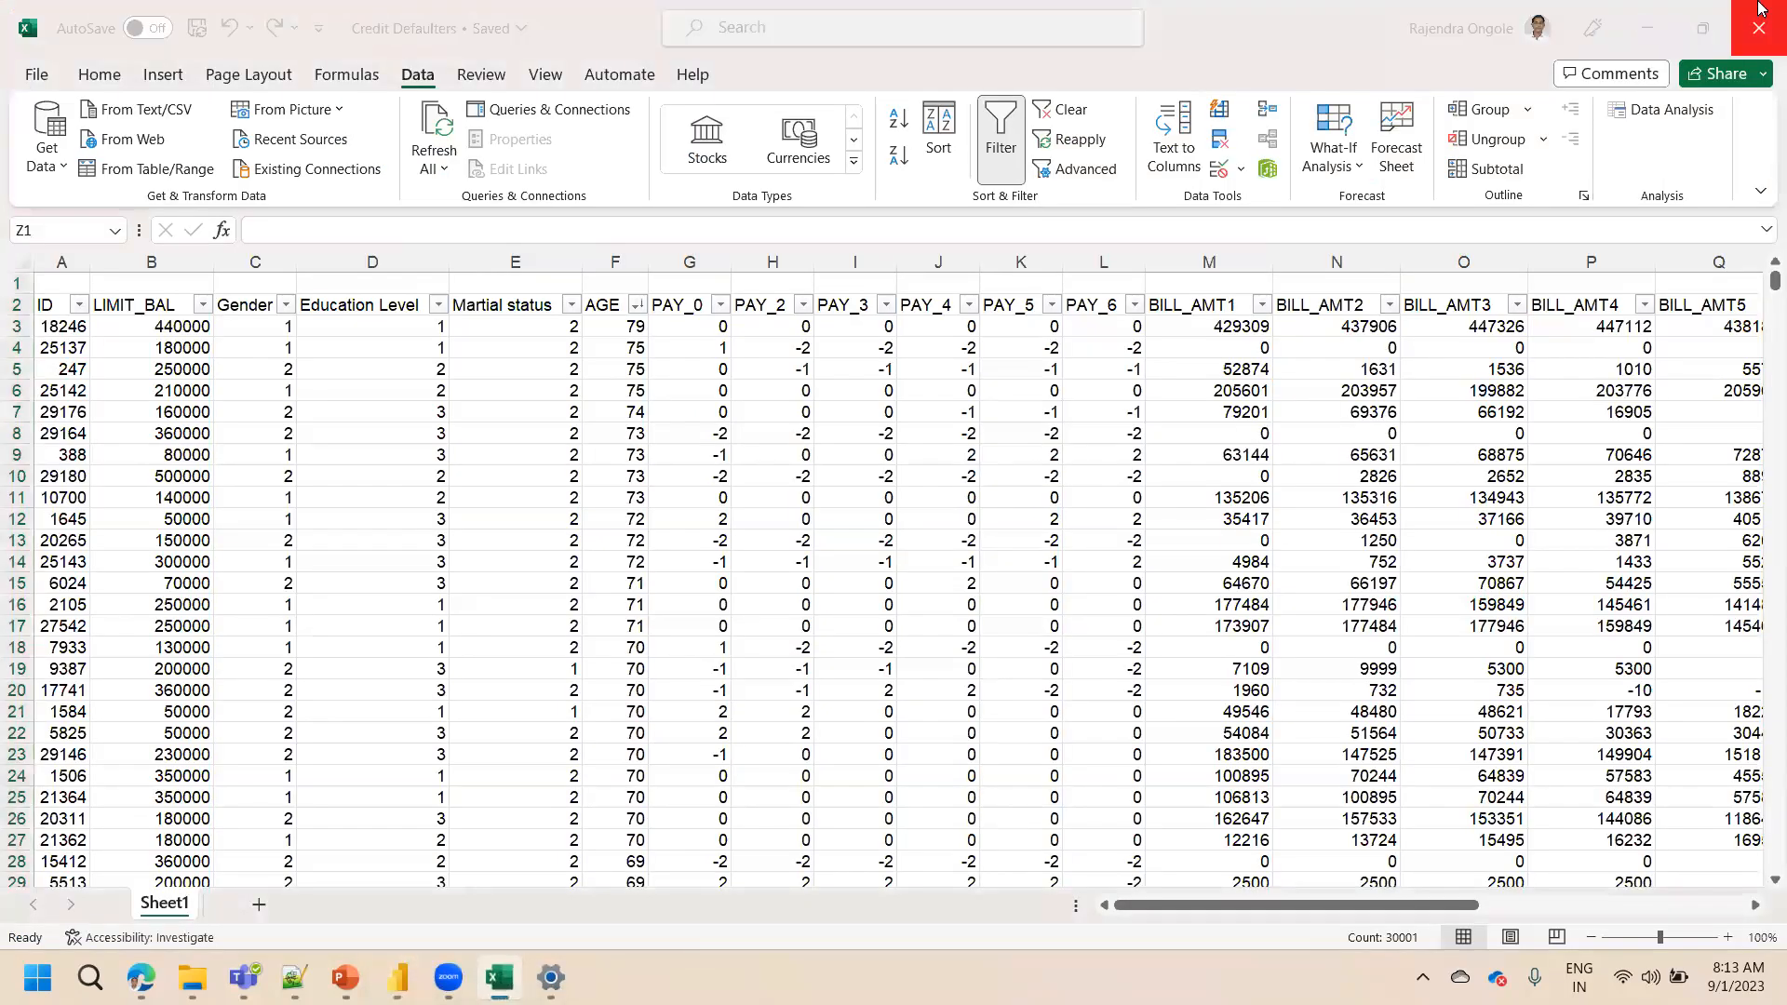
click(1760, 9)
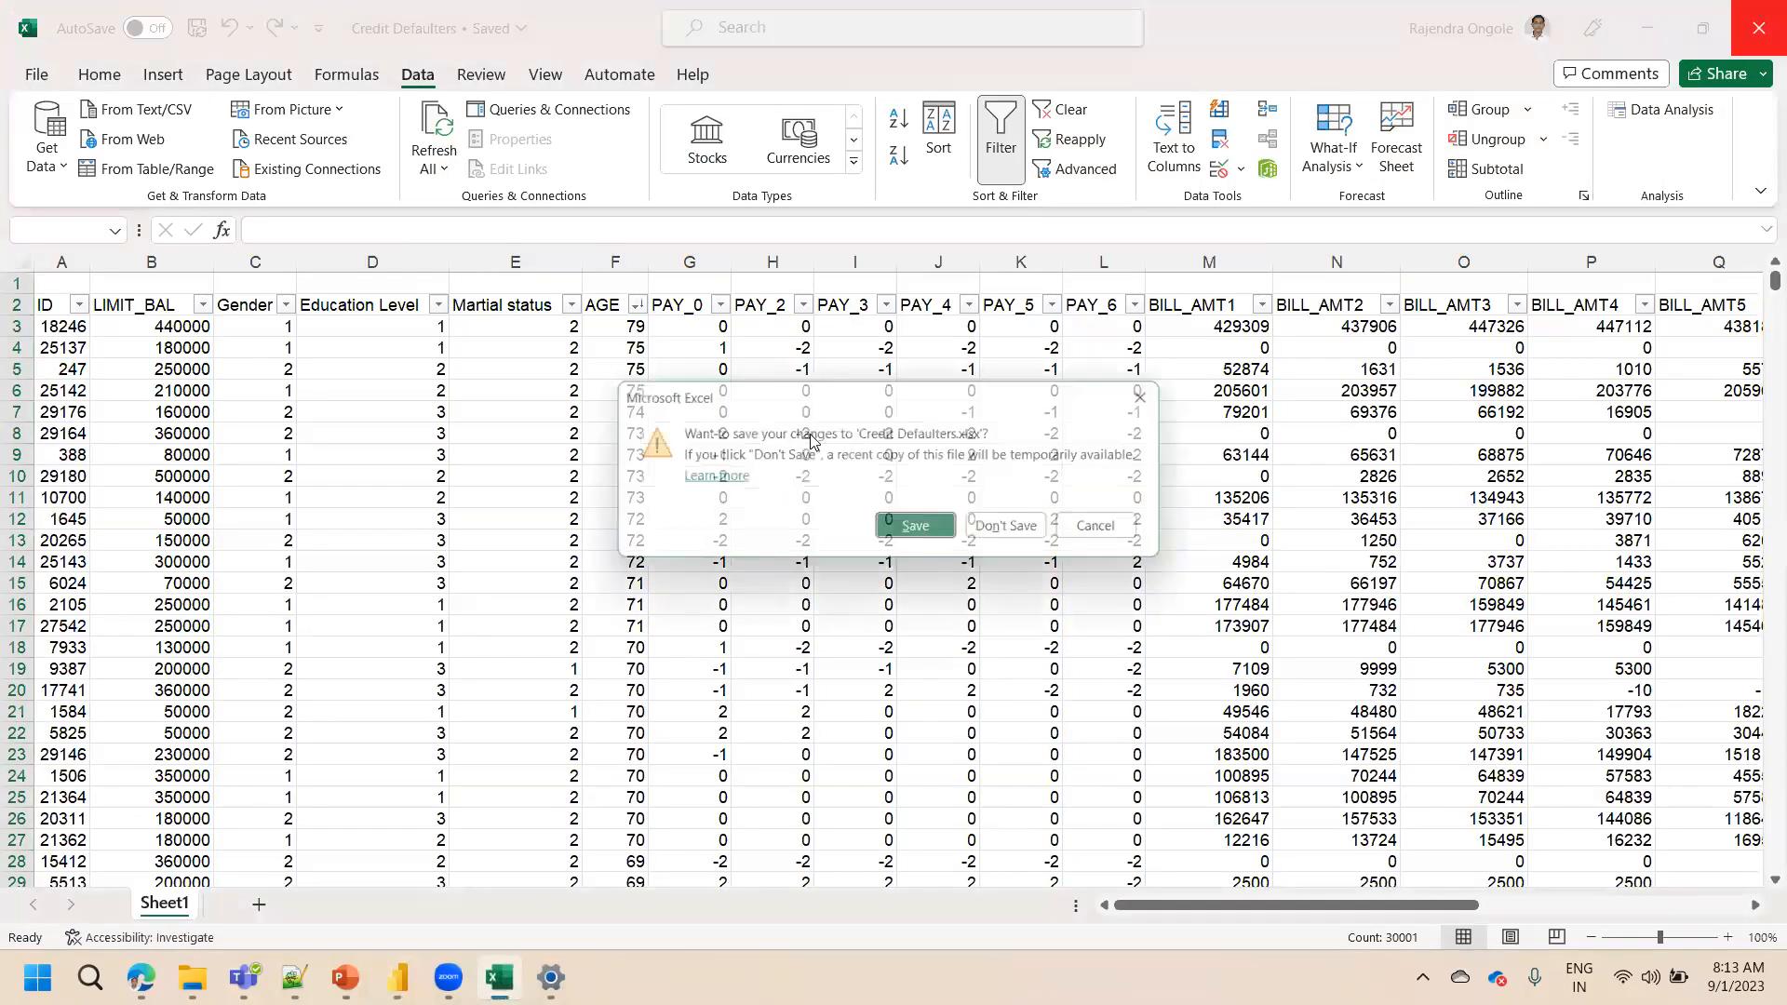
click(1019, 525)
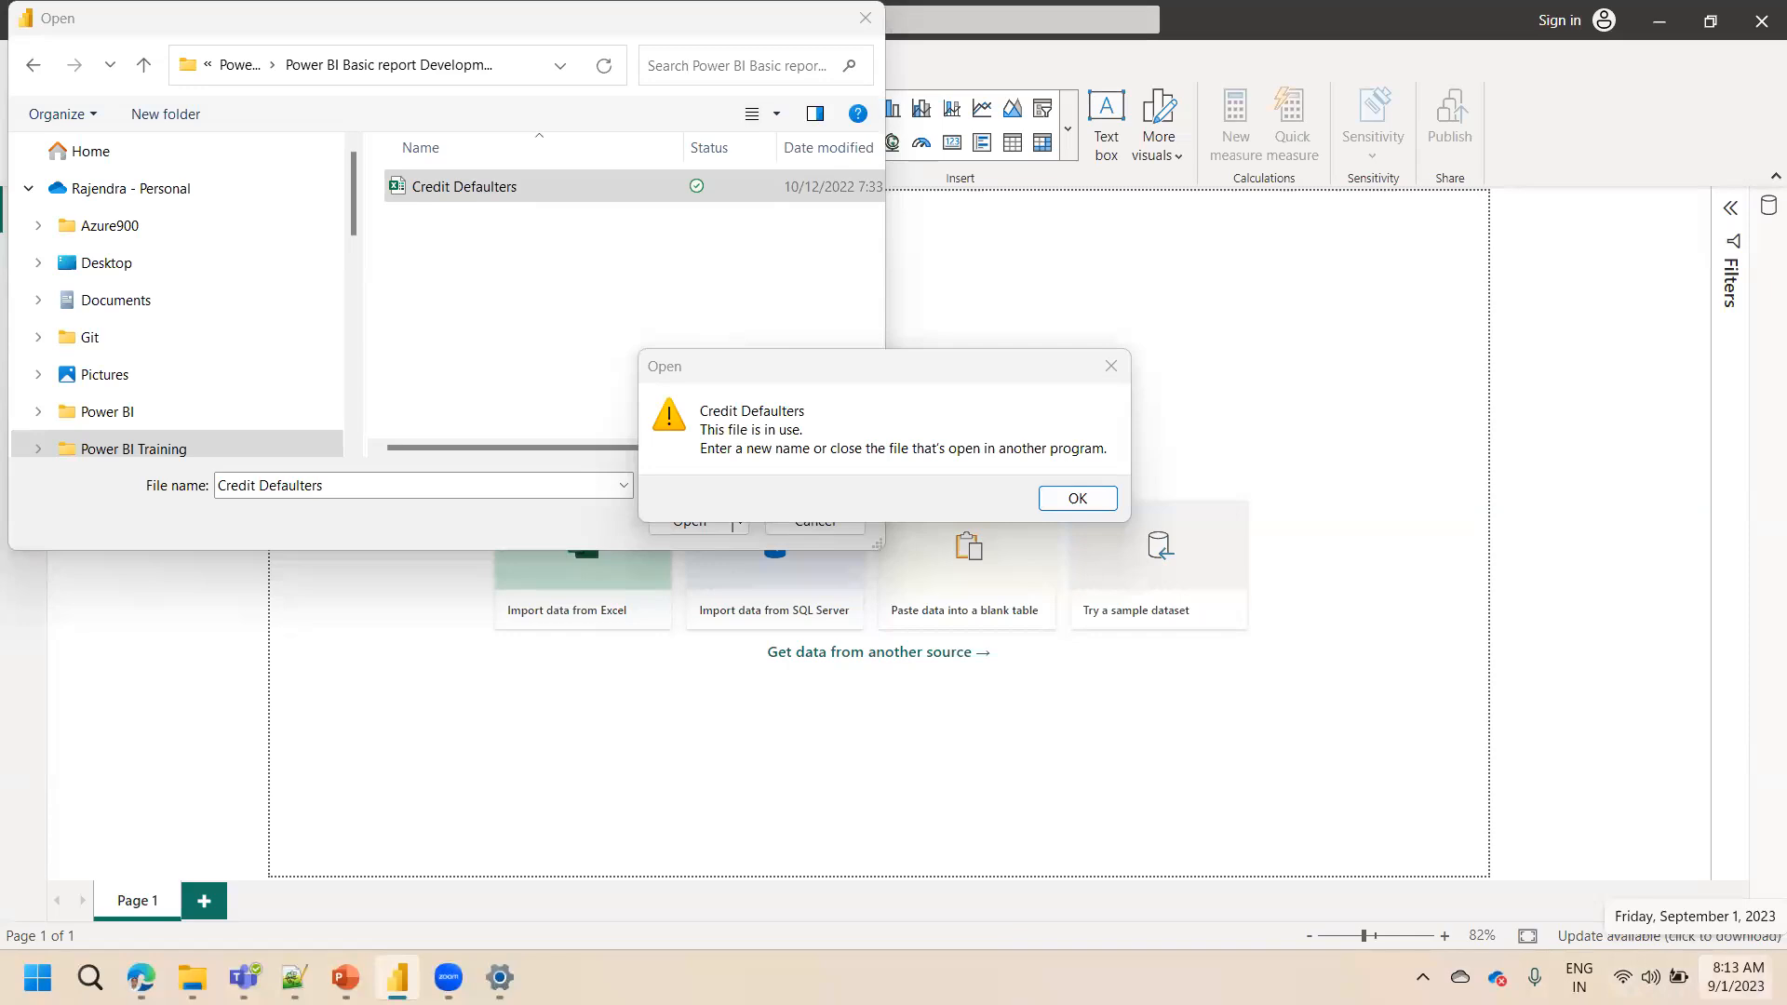
click(500, 978)
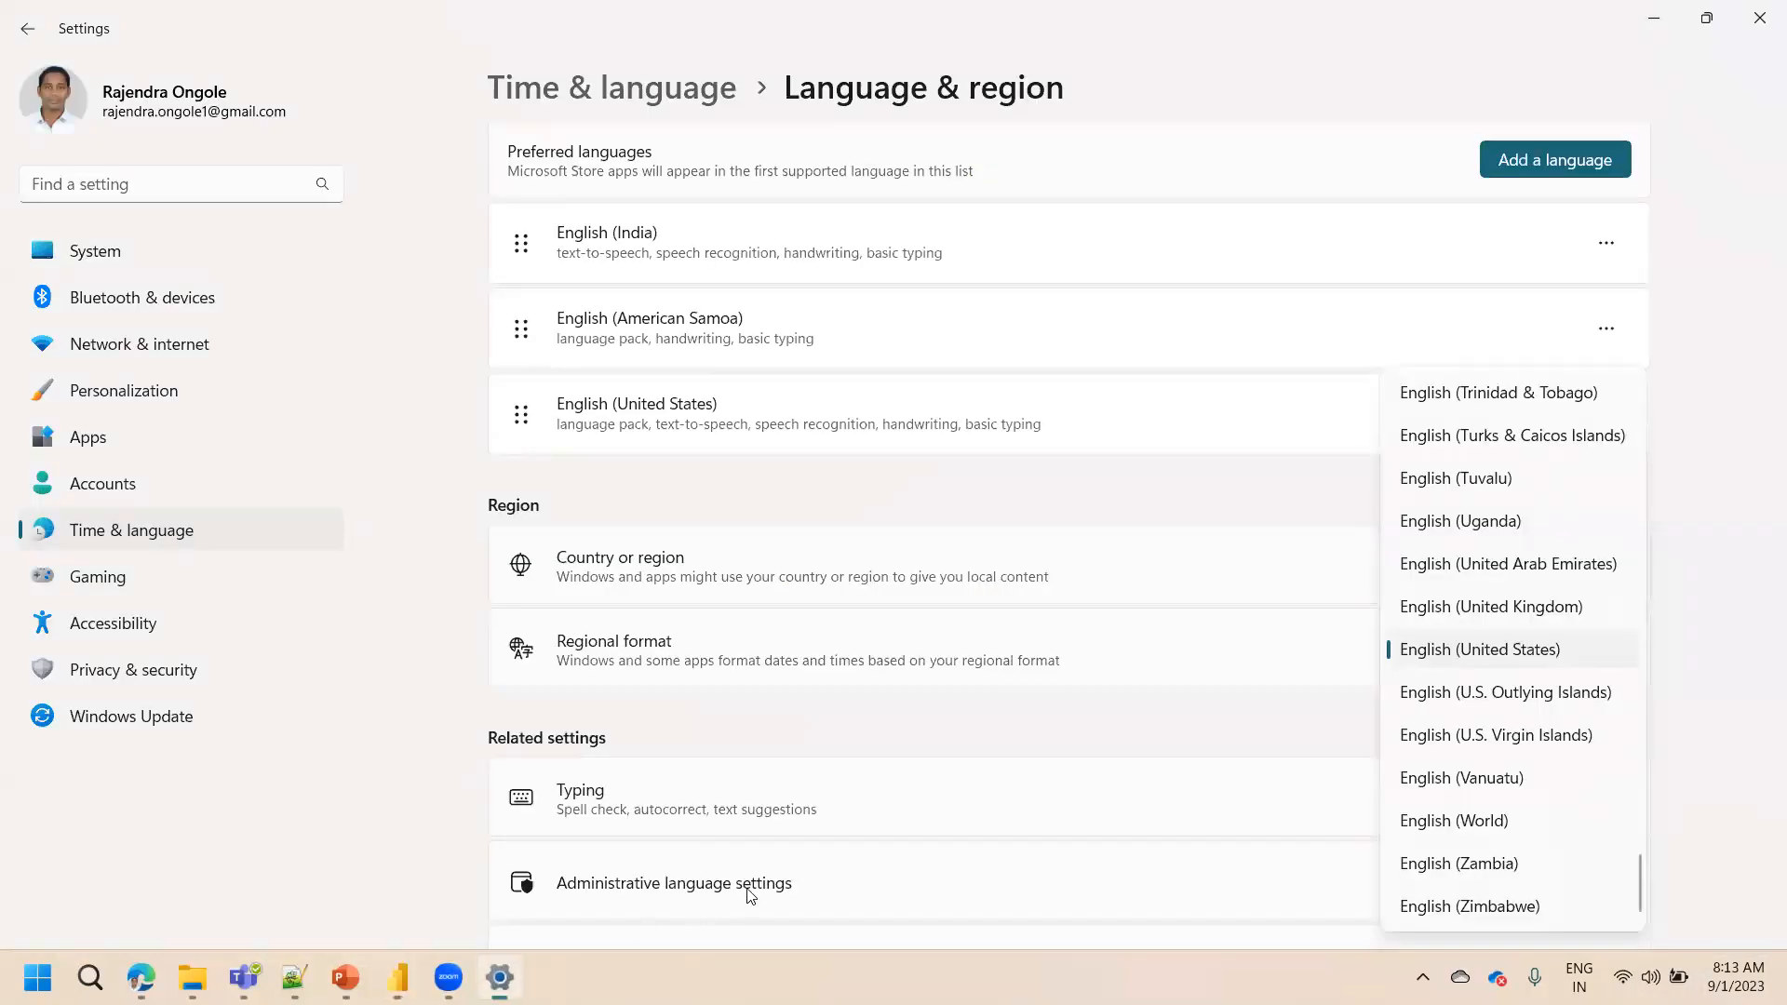
click(1717, 731)
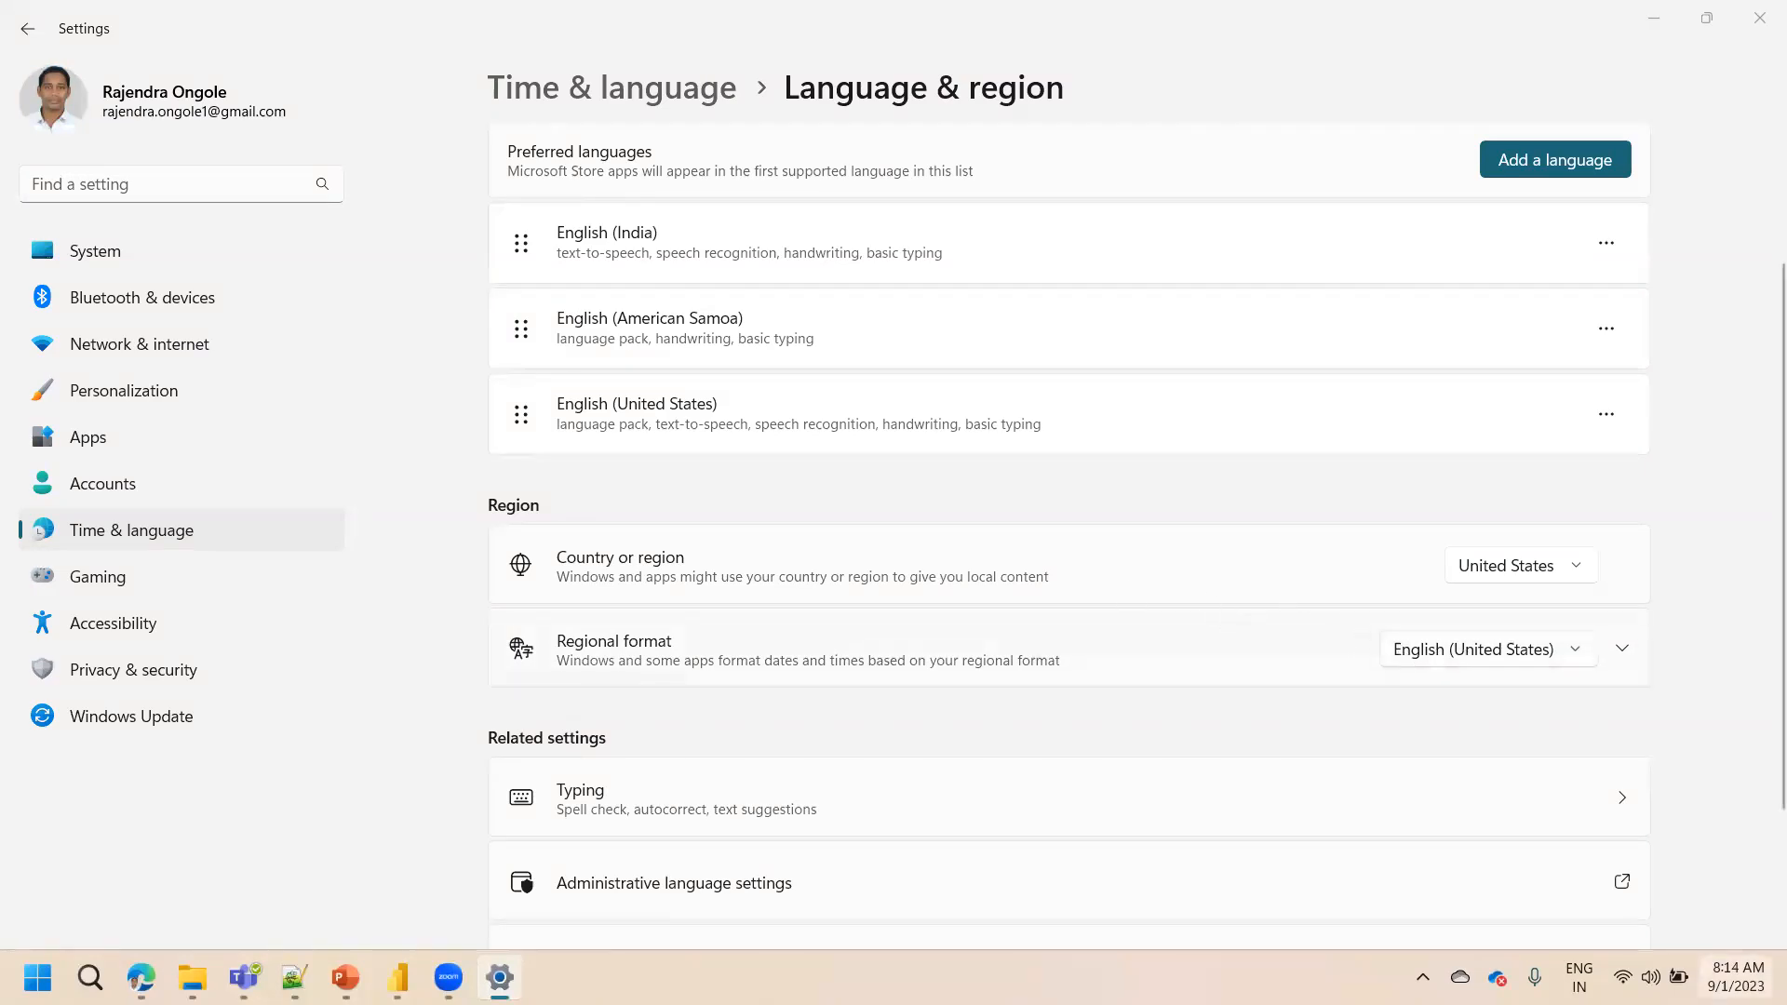
mouse_move(1736, 977)
click(294, 978)
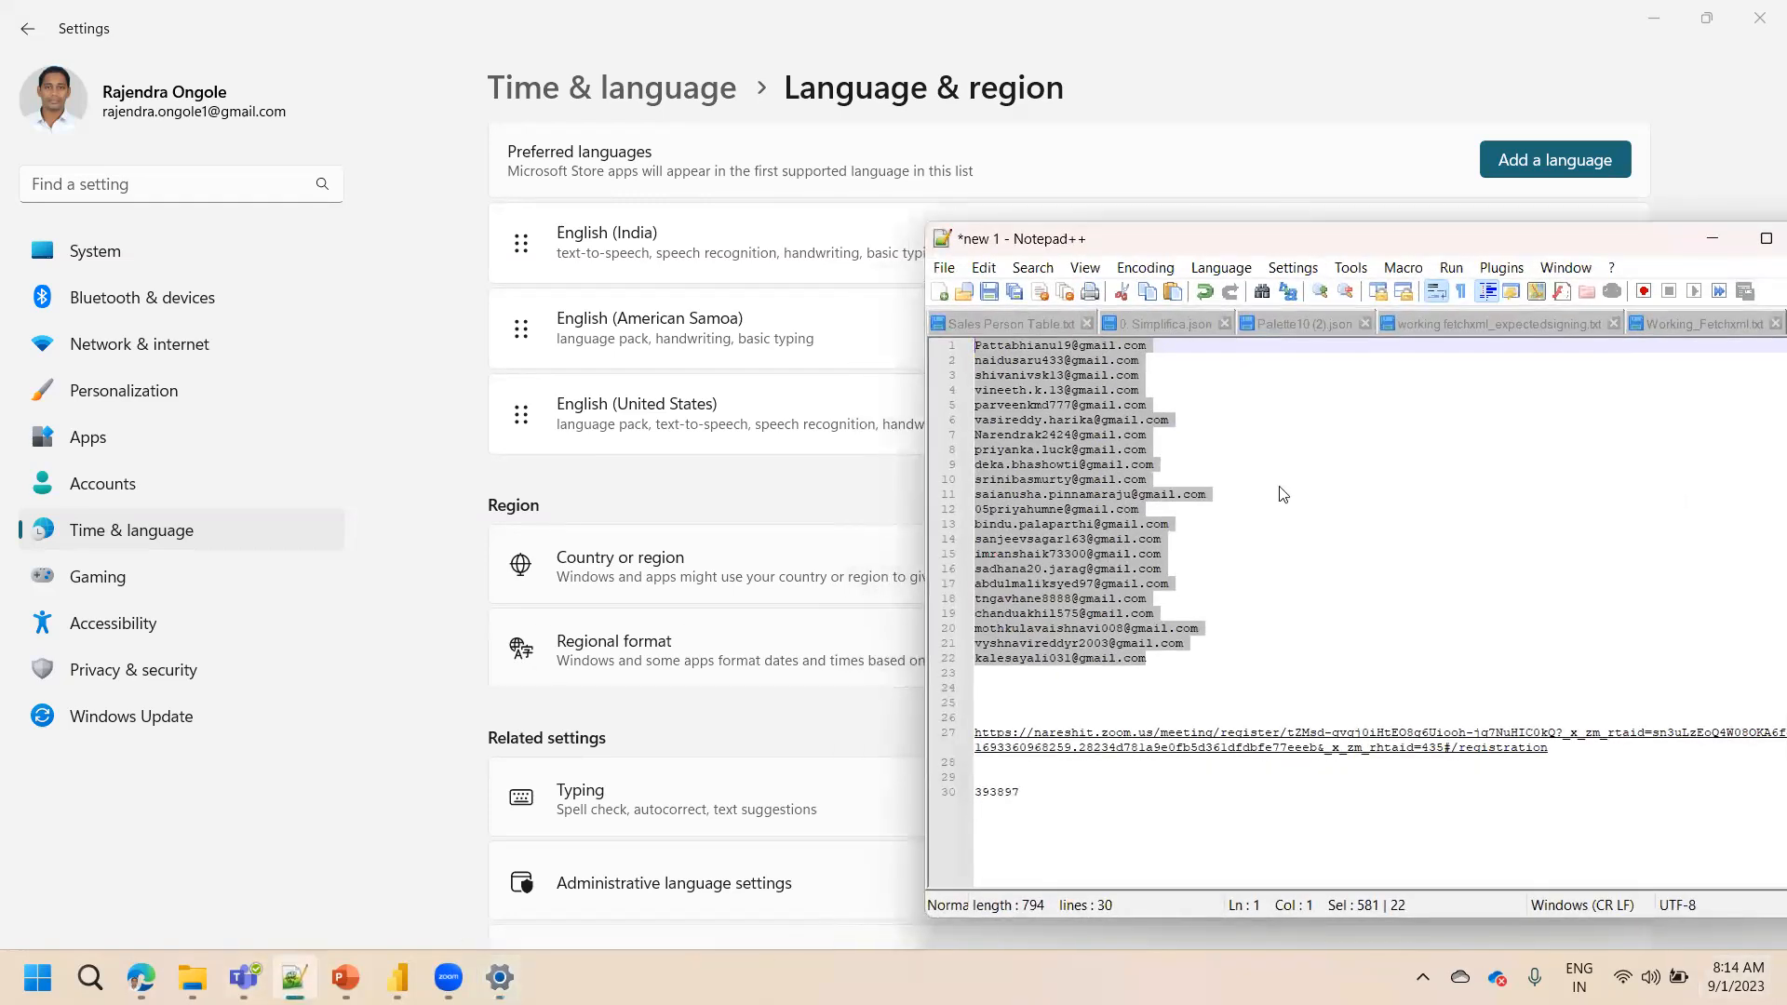
click(1706, 232)
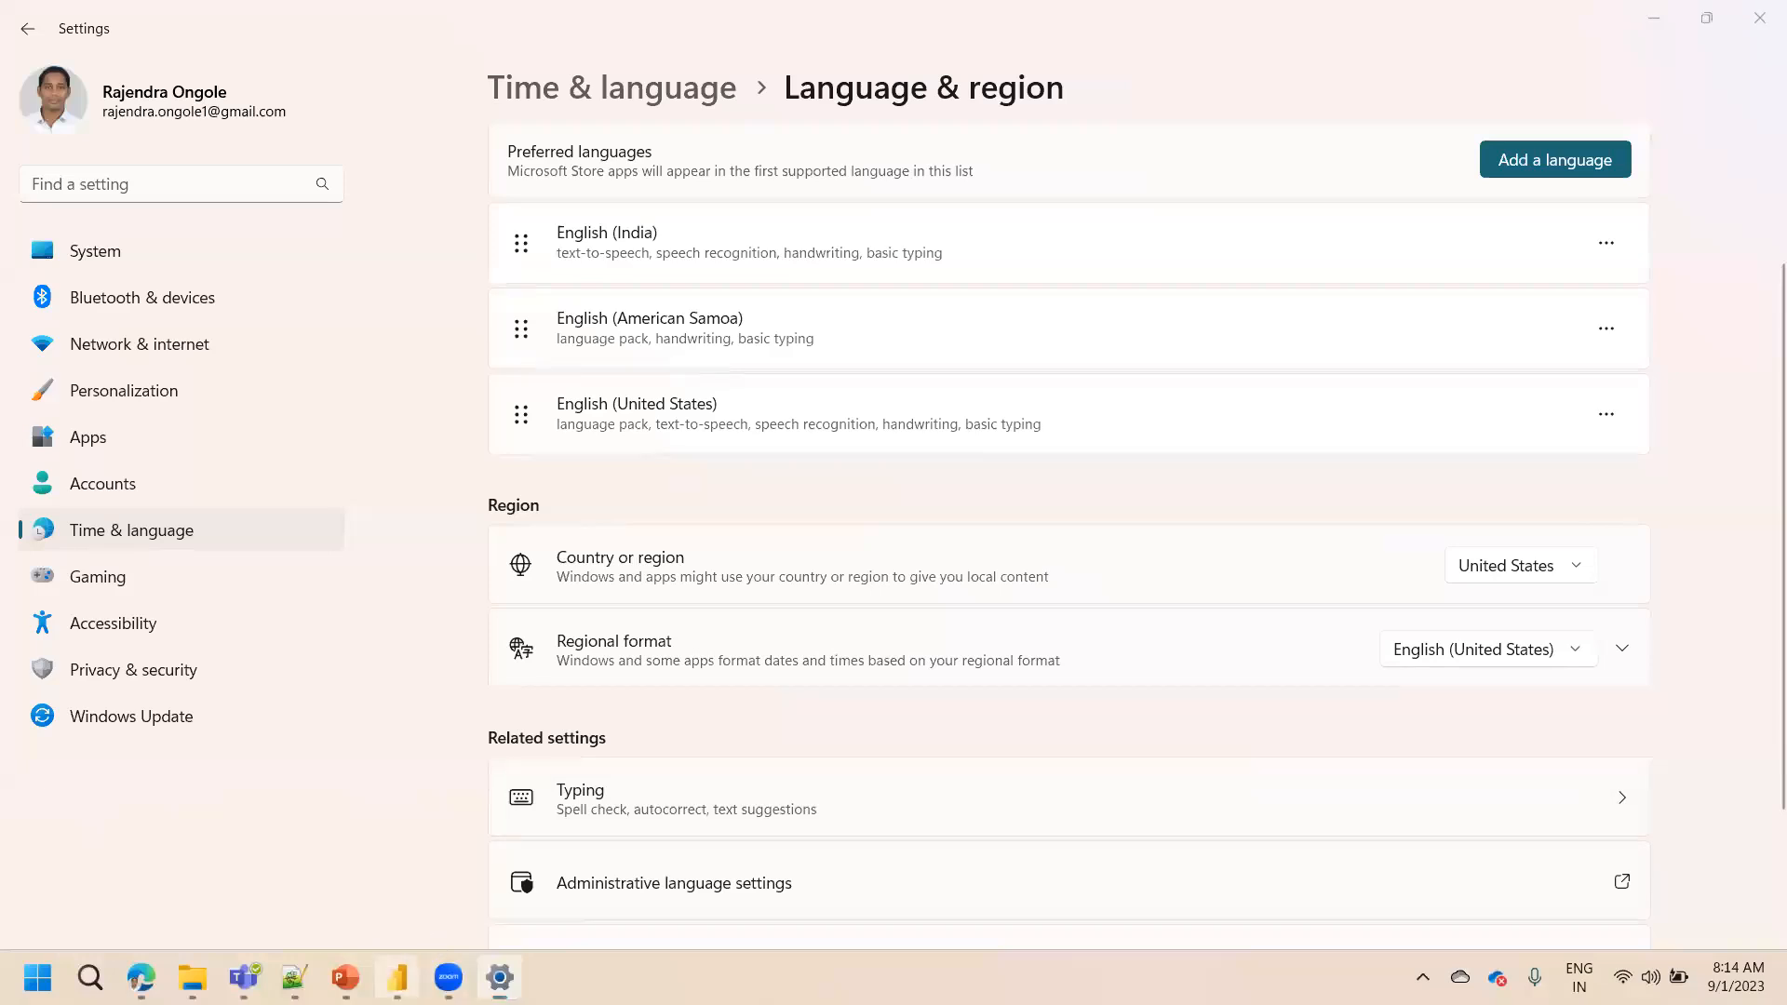
Dismiss the file-in-use notice and open the Credit Defaulters workbook again
click(398, 977)
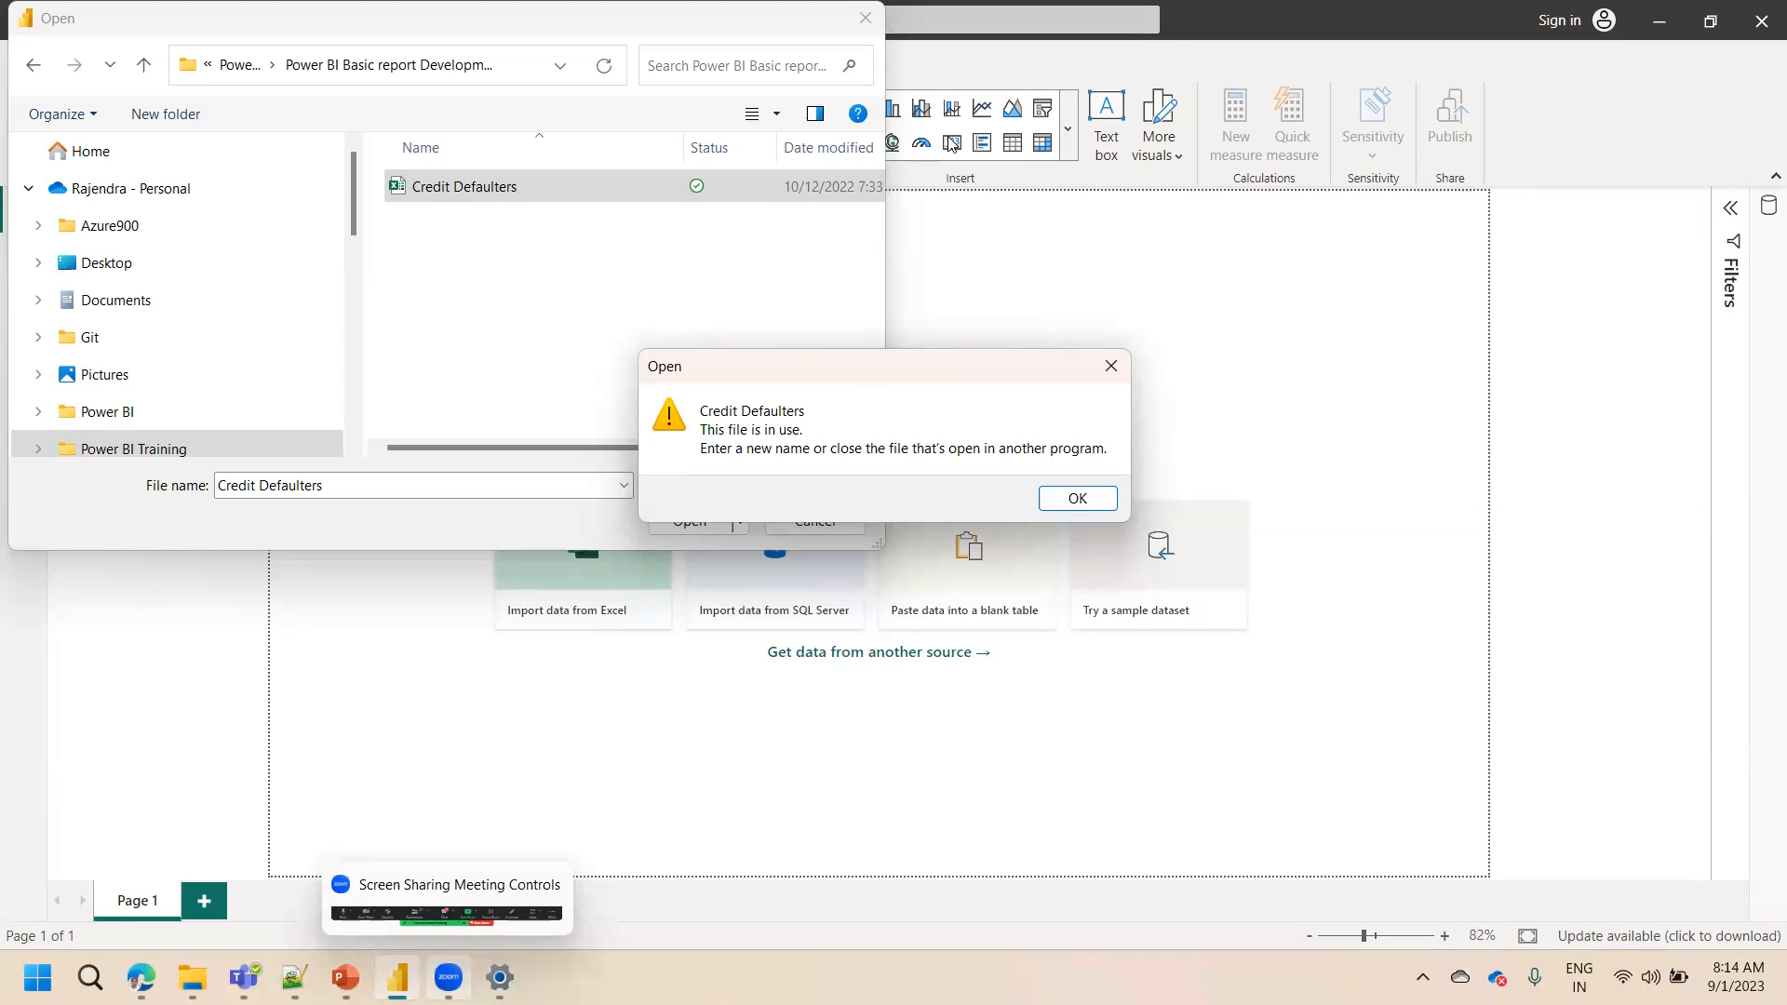
click(1039, 498)
click(451, 189)
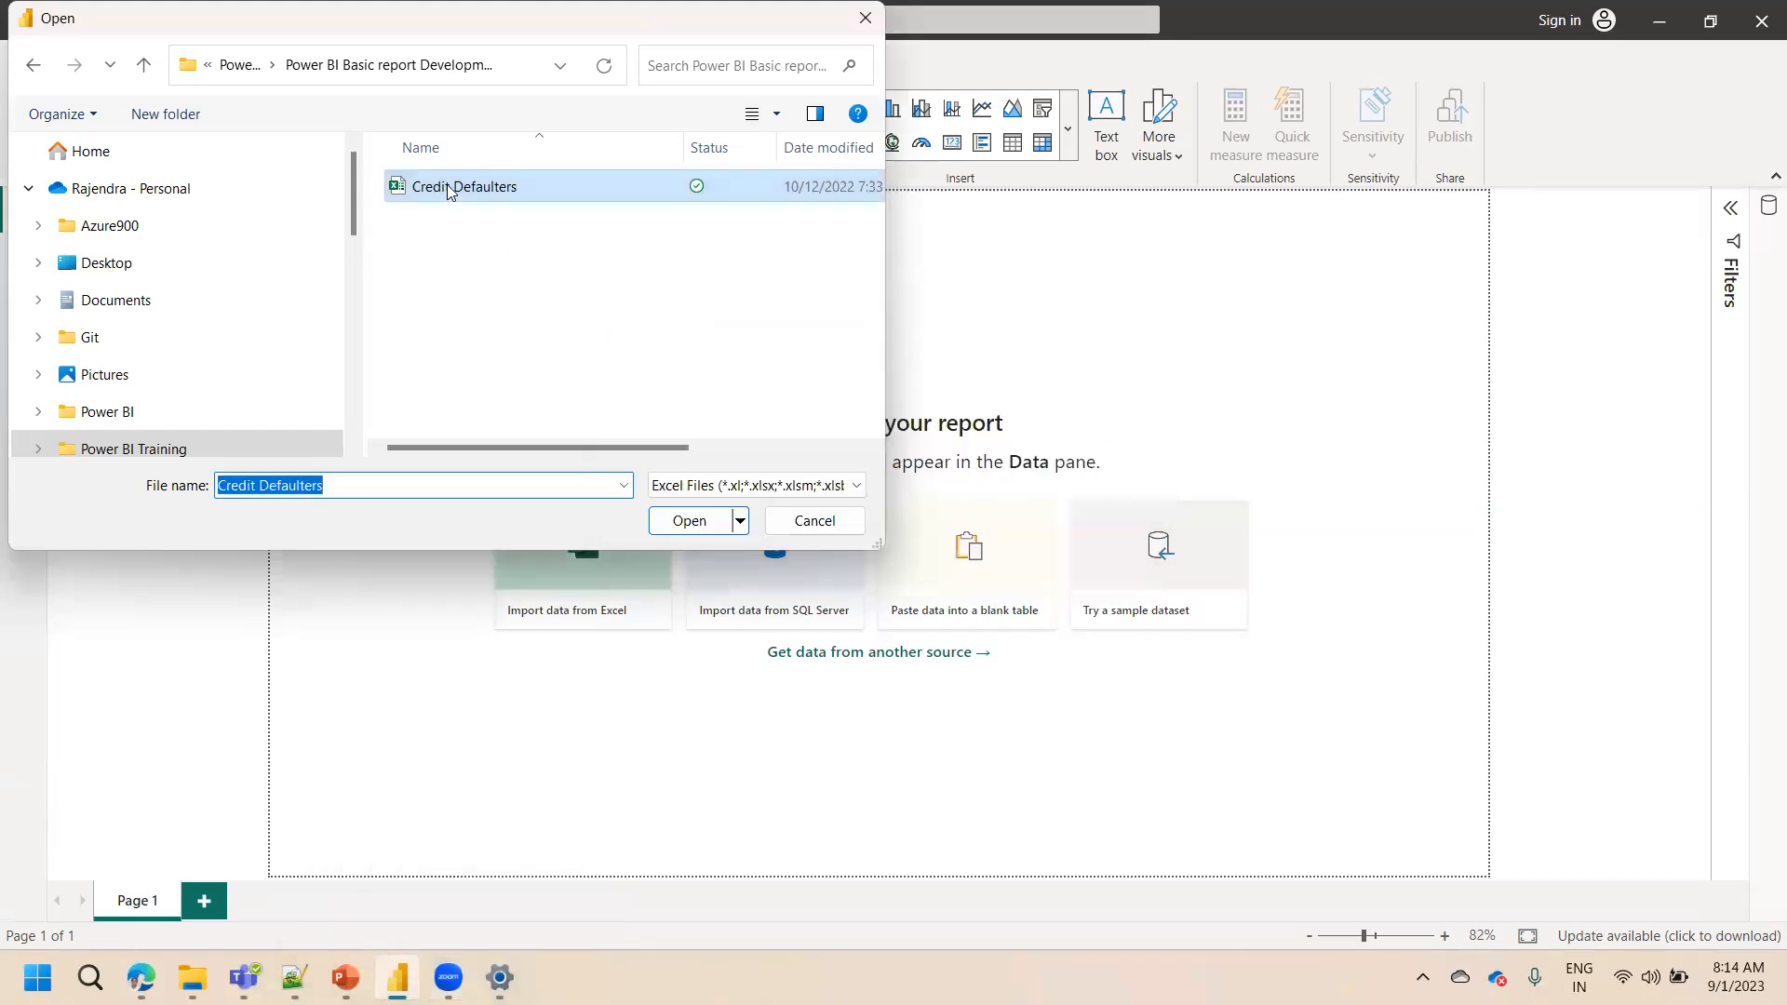
click(690, 521)
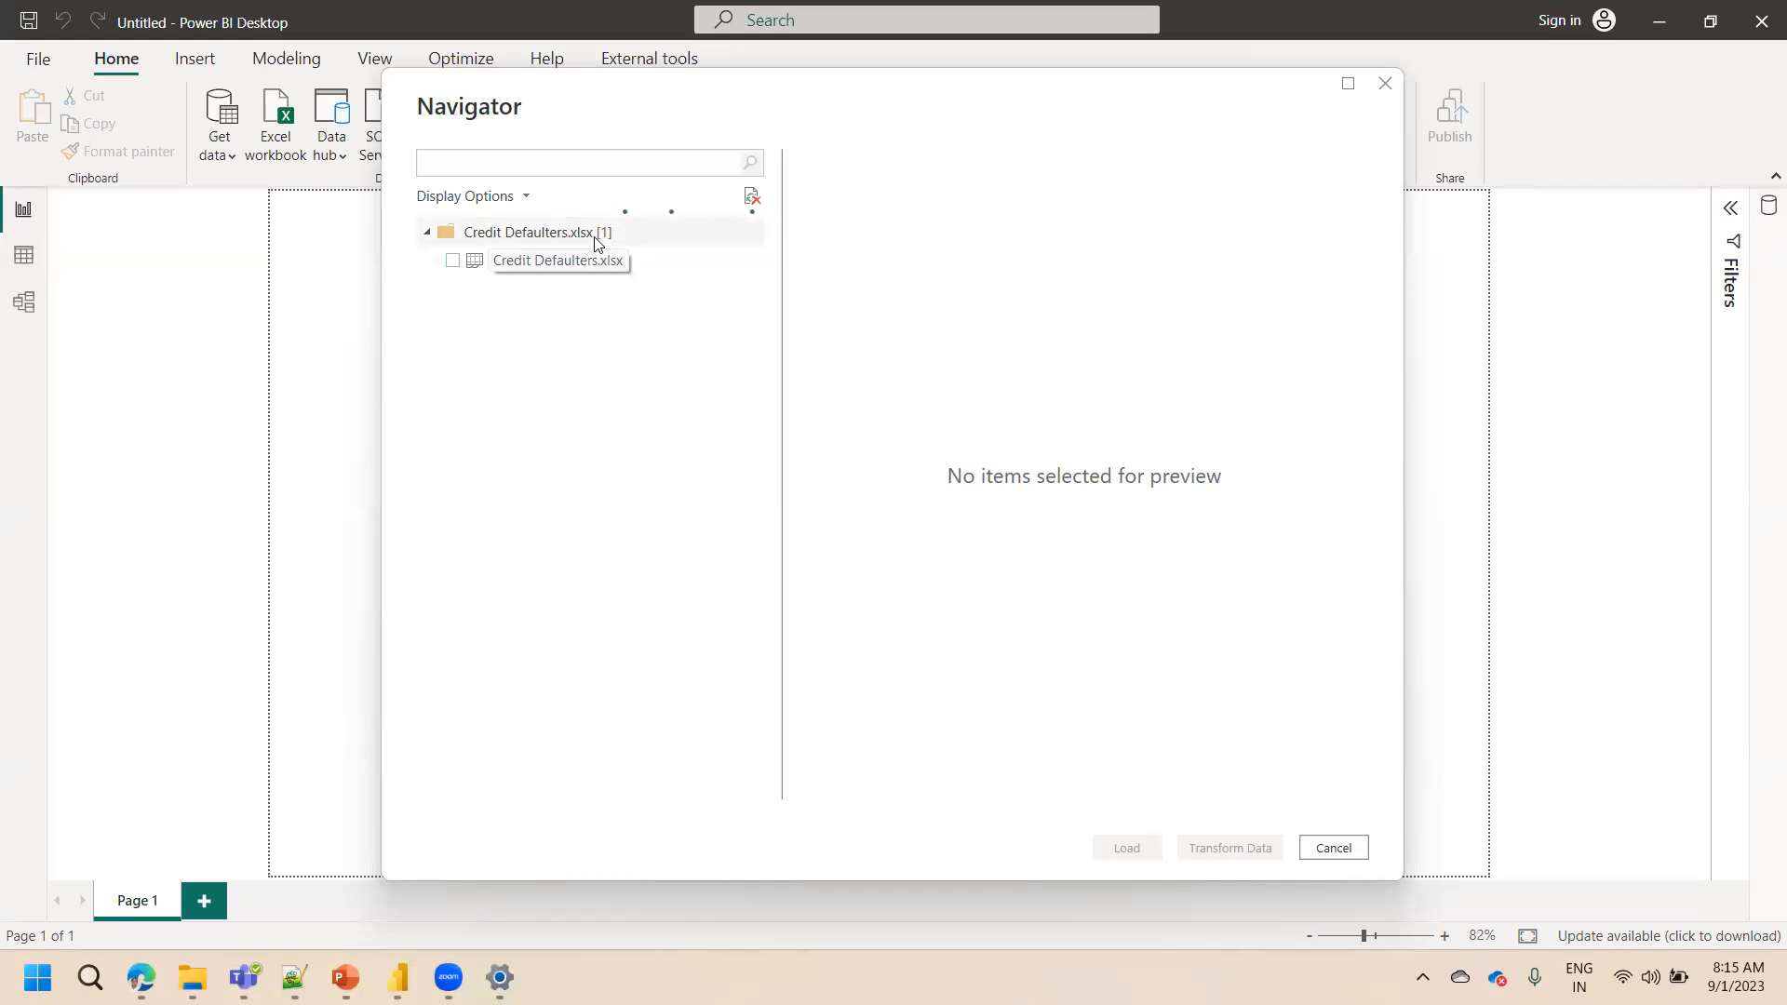
Select Sheet1 in the Navigator, scroll across its preview columns, and load it
click(453, 262)
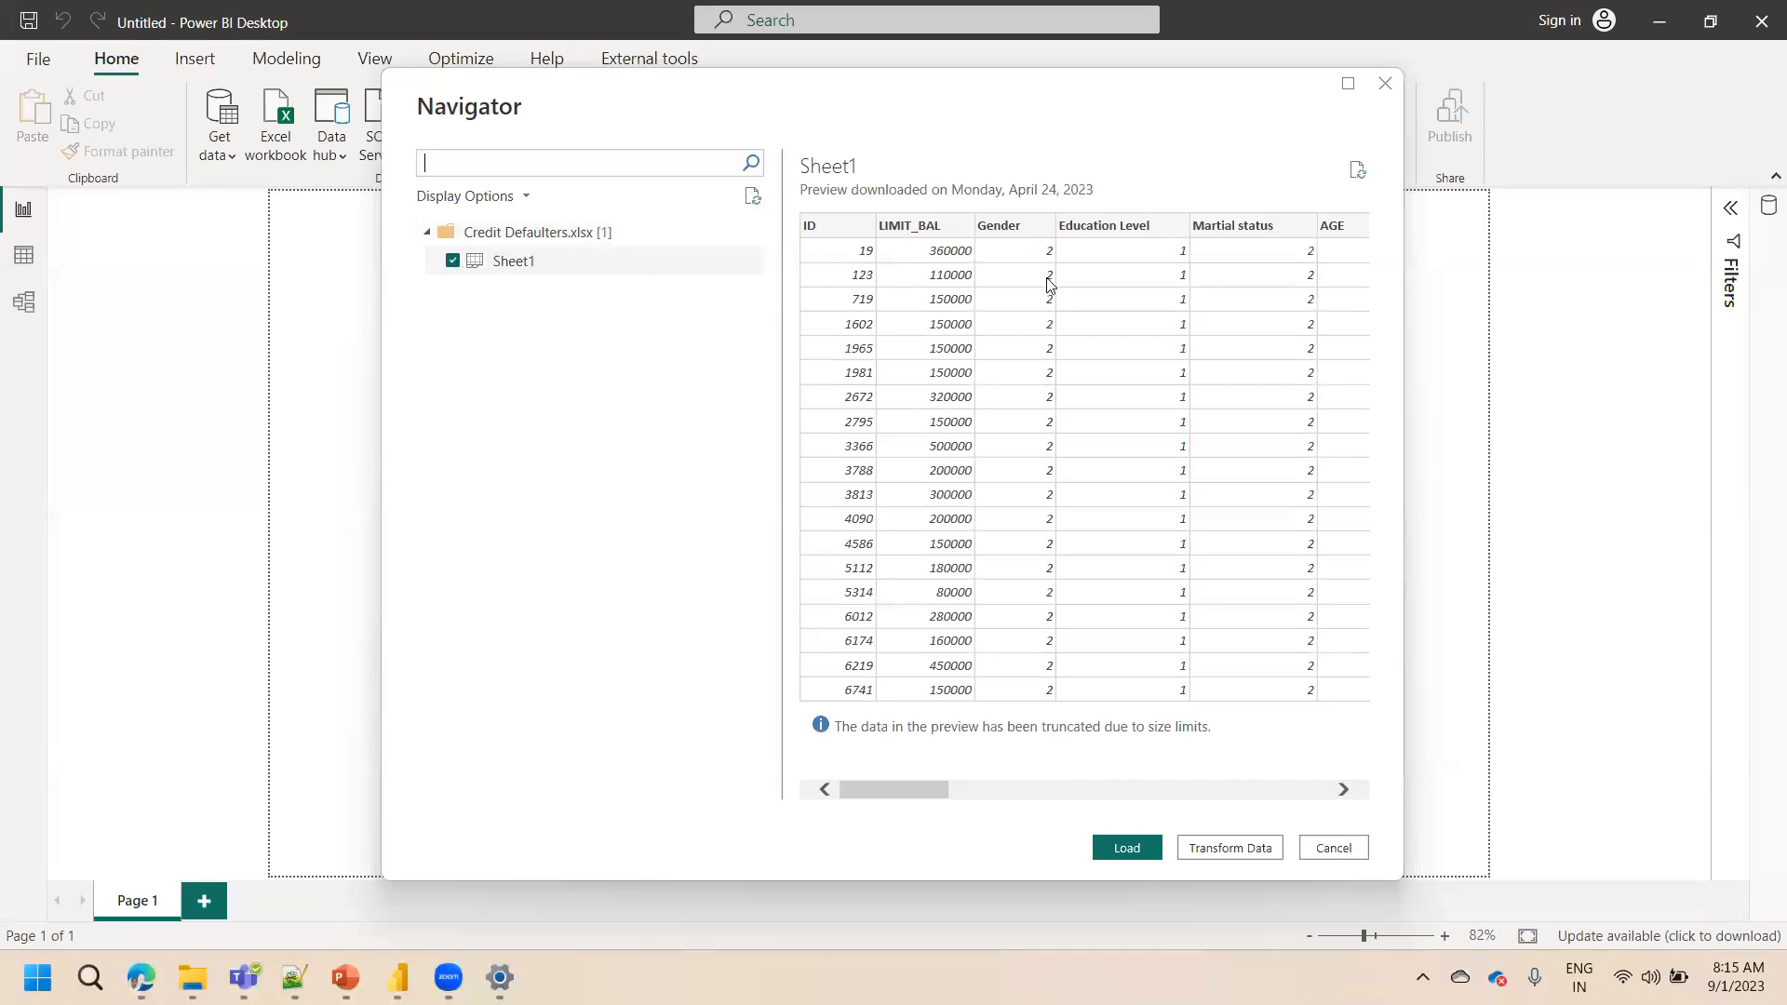
mouse_move(920, 801)
mouse_down()
mouse_move(979, 780)
mouse_move(932, 788)
mouse_up()
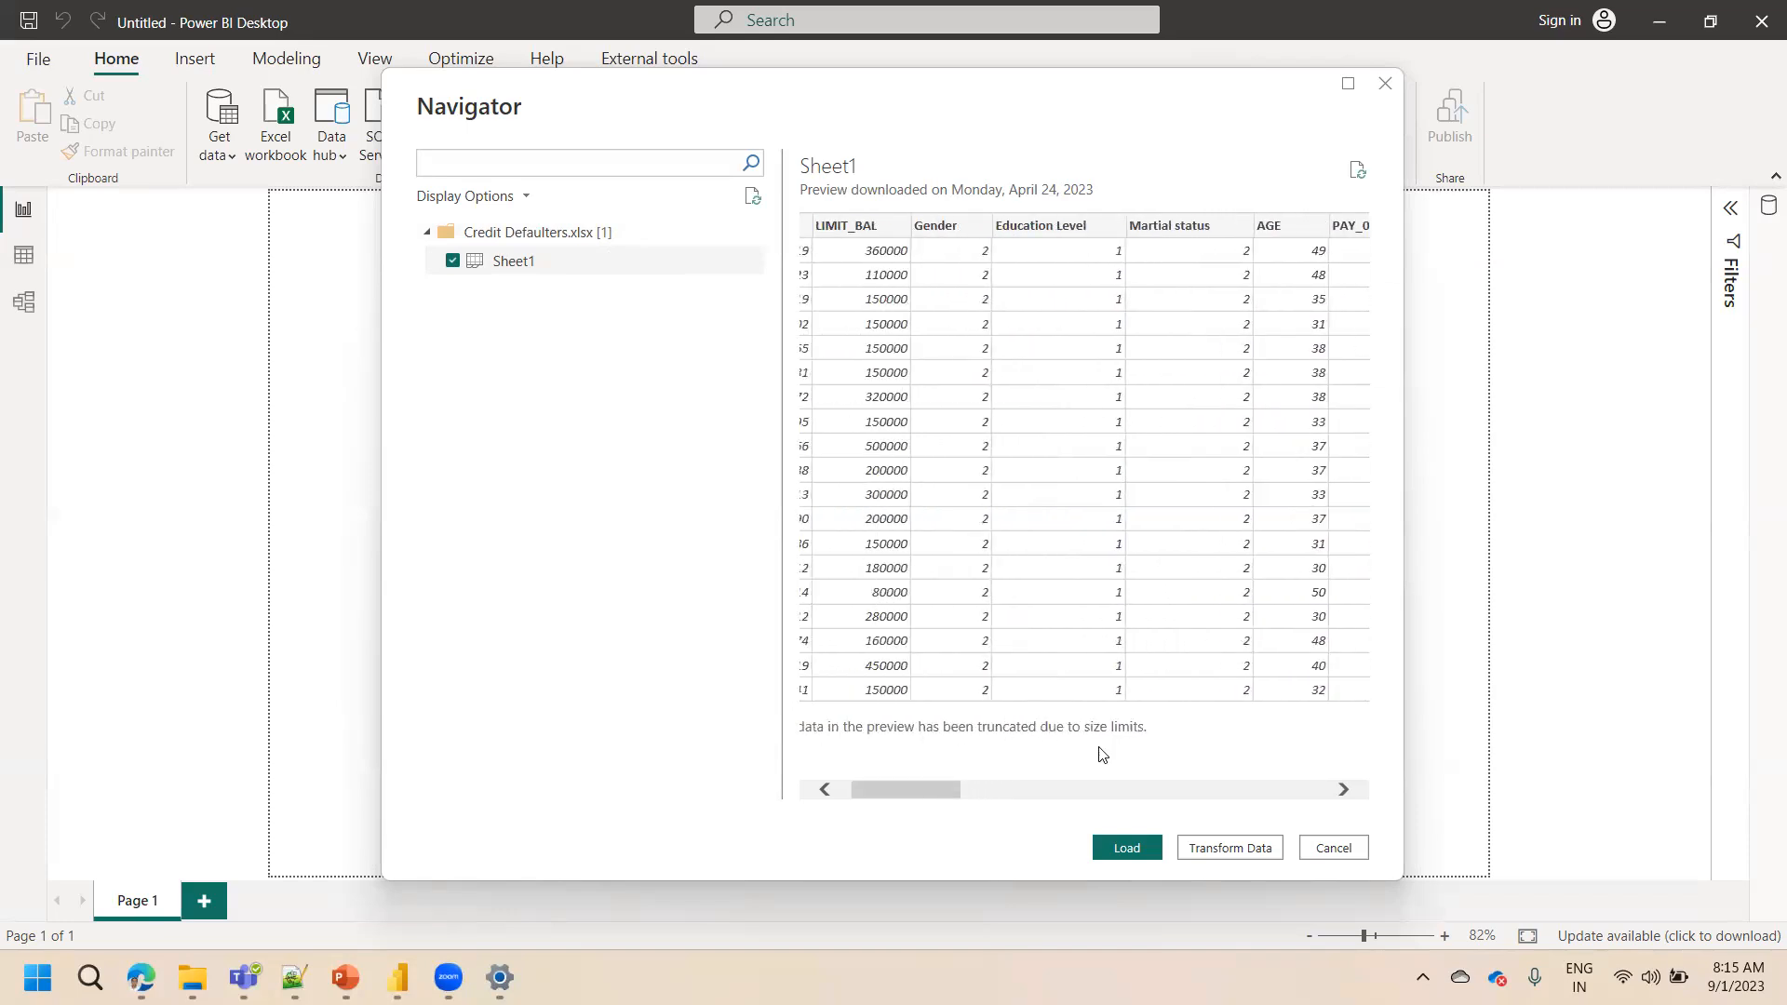
drag(909, 792, 837, 738)
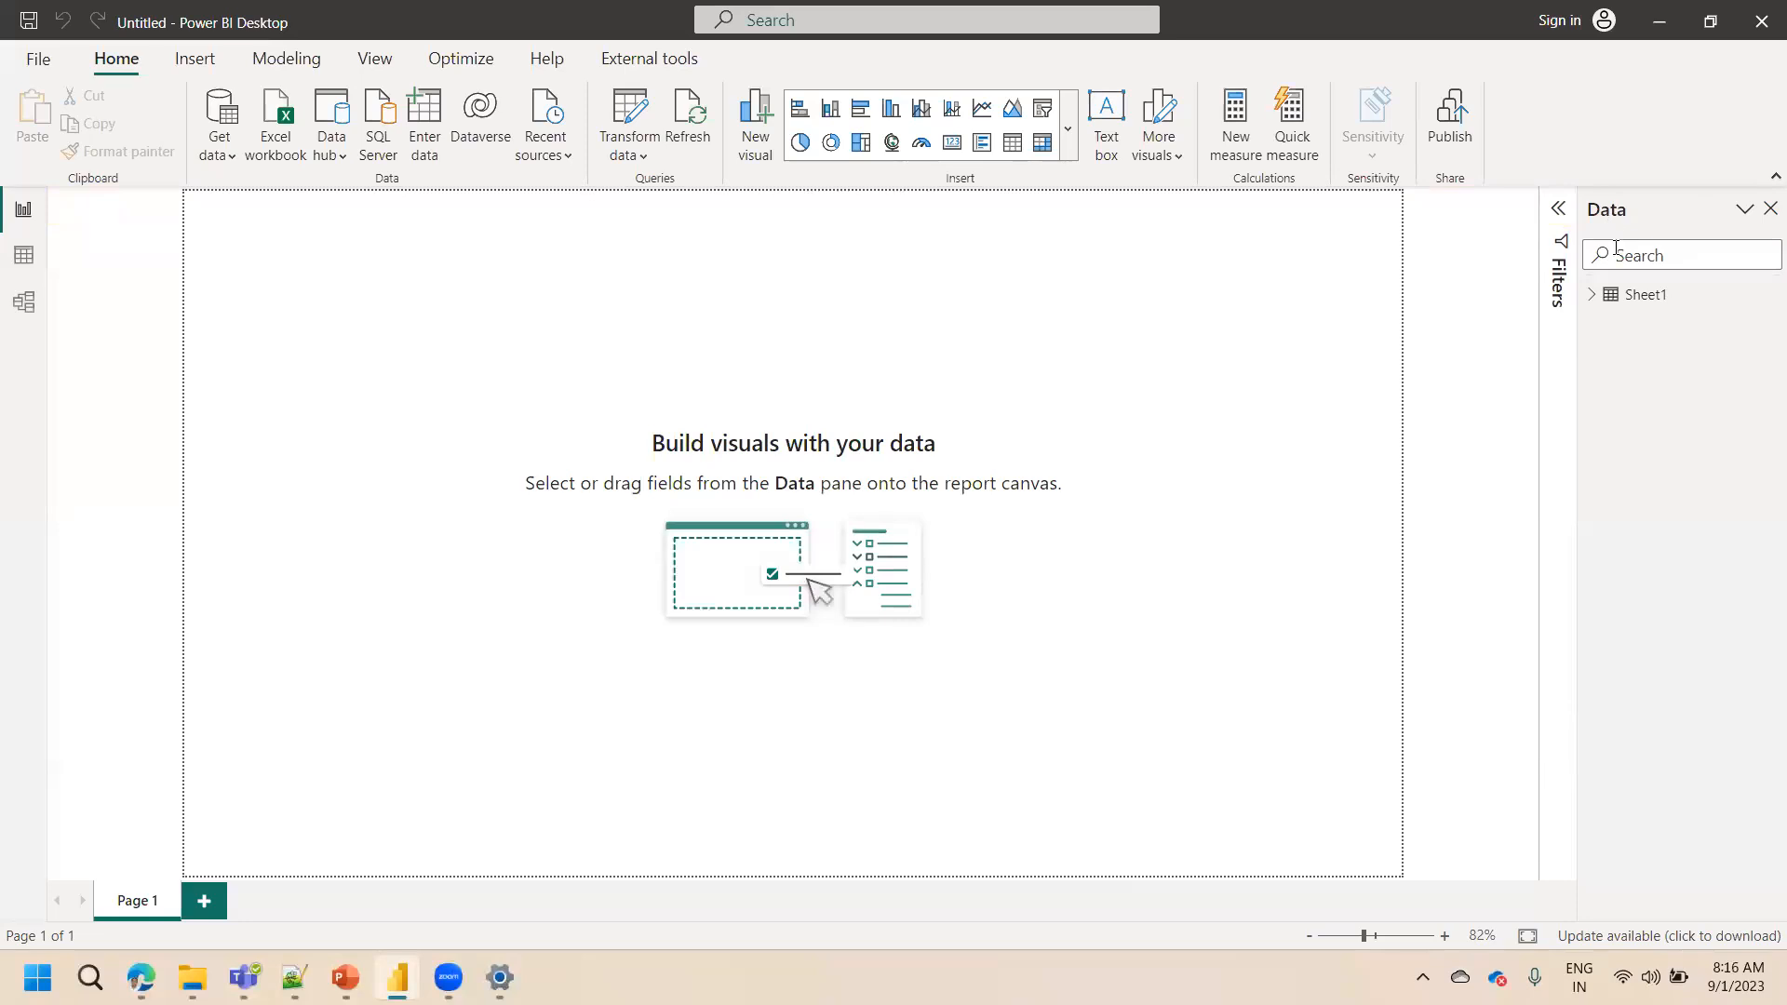
Expand Sheet1 in the Data pane and scroll through its fields
click(1593, 298)
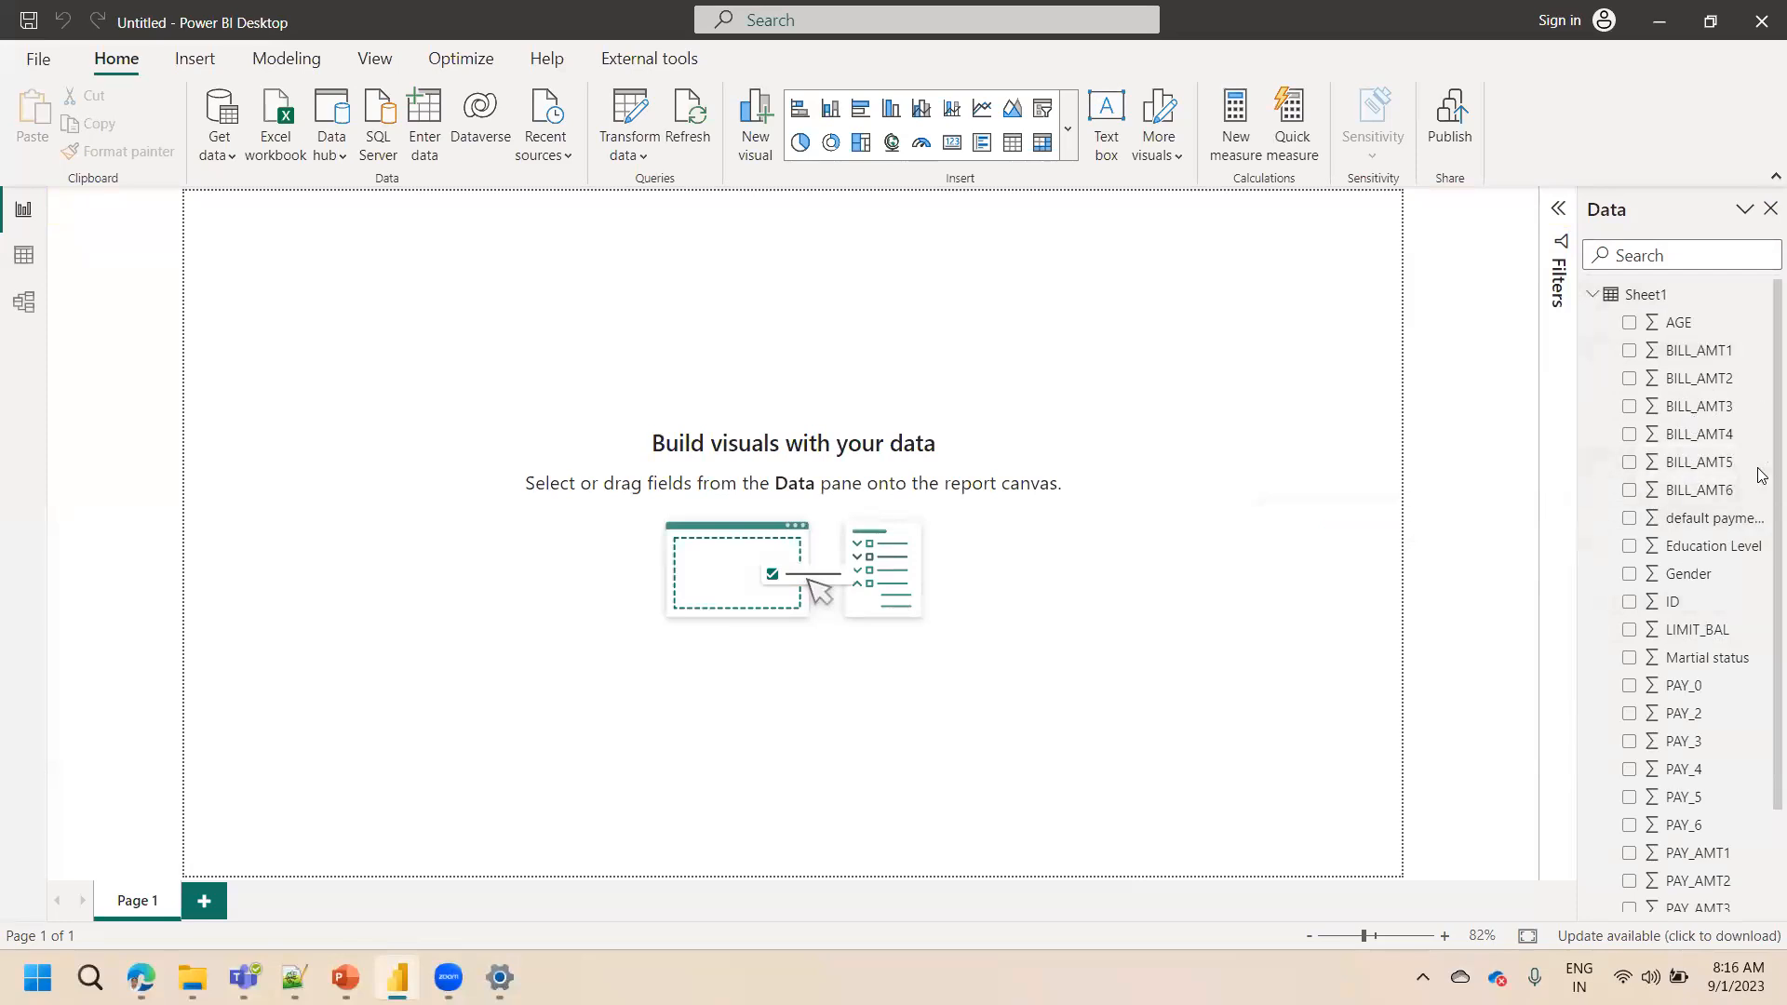
scroll(1761, 583, down, 3)
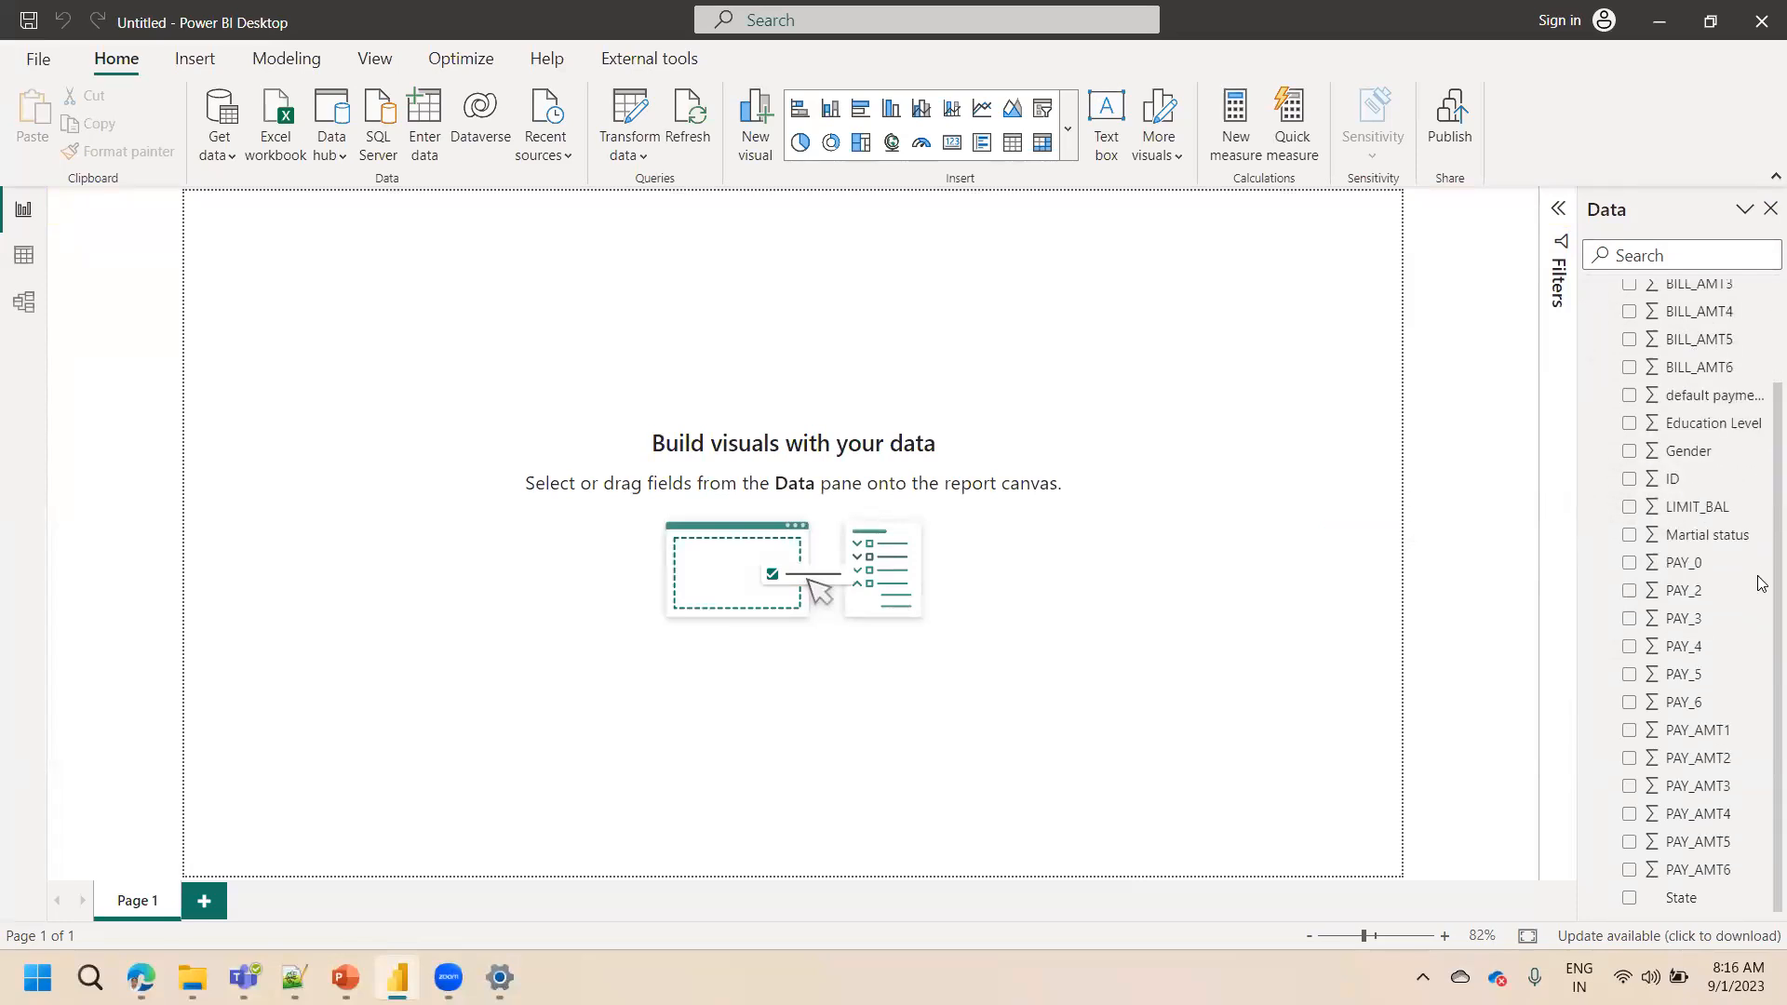
scroll(1759, 559, up, 3)
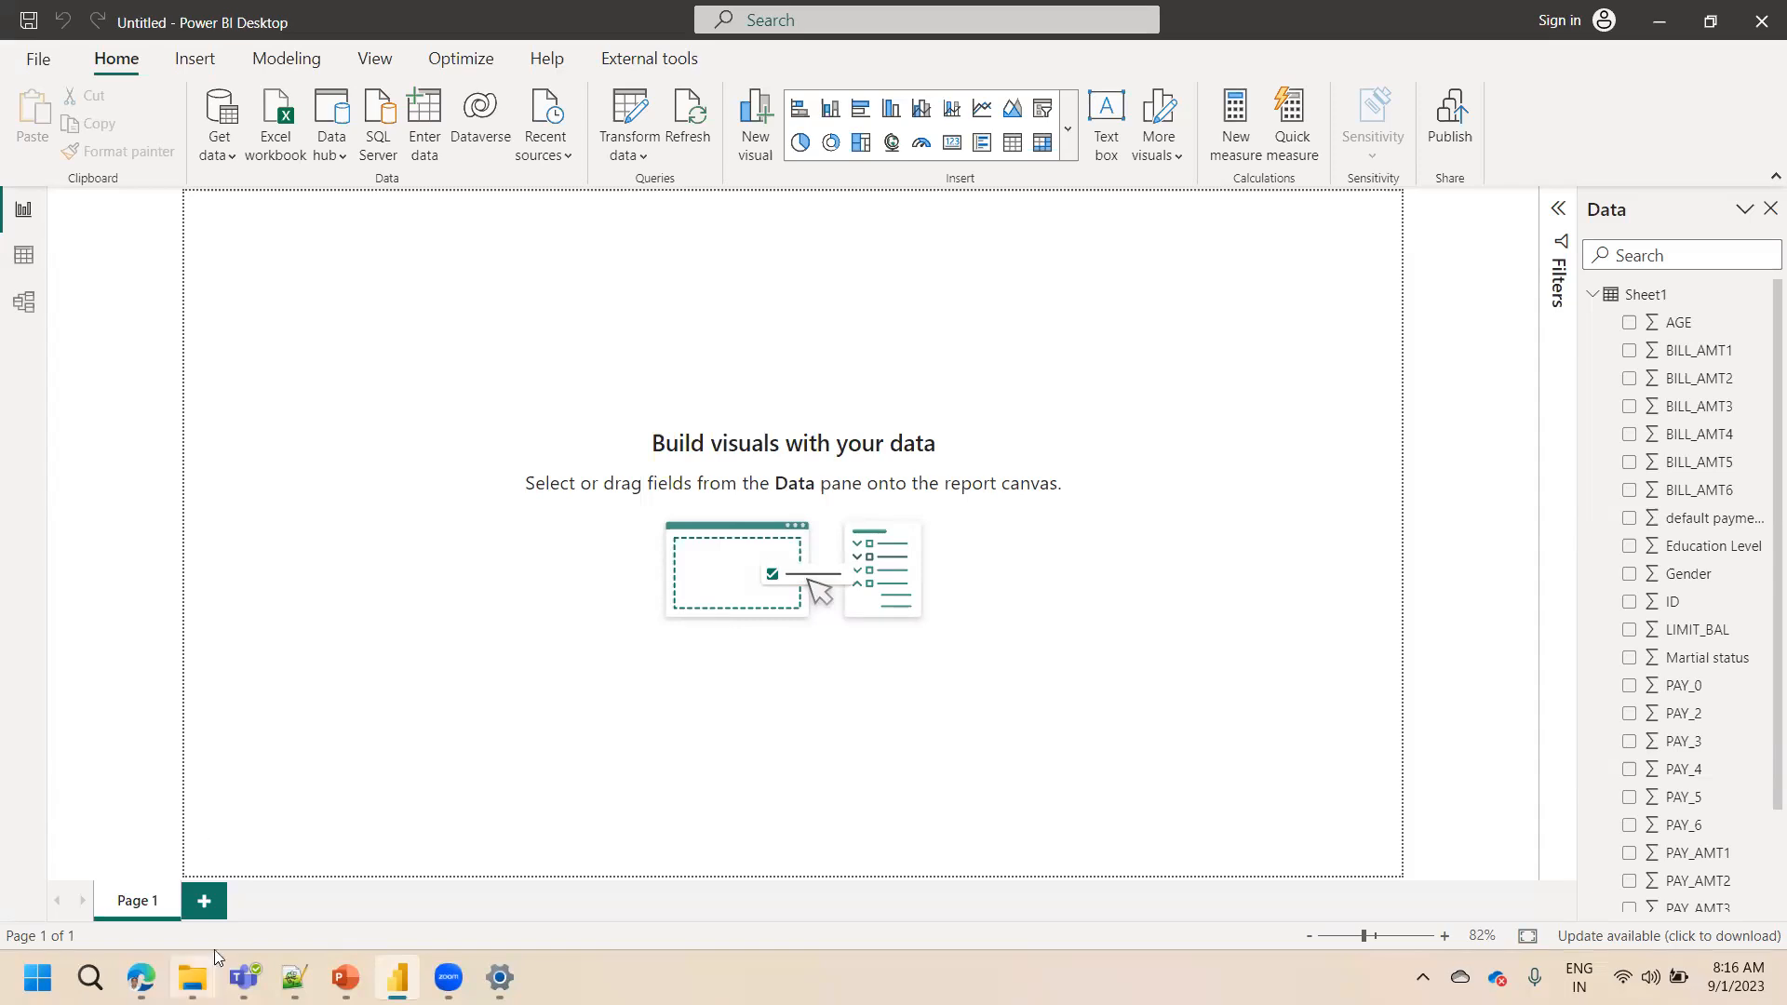
click(196, 866)
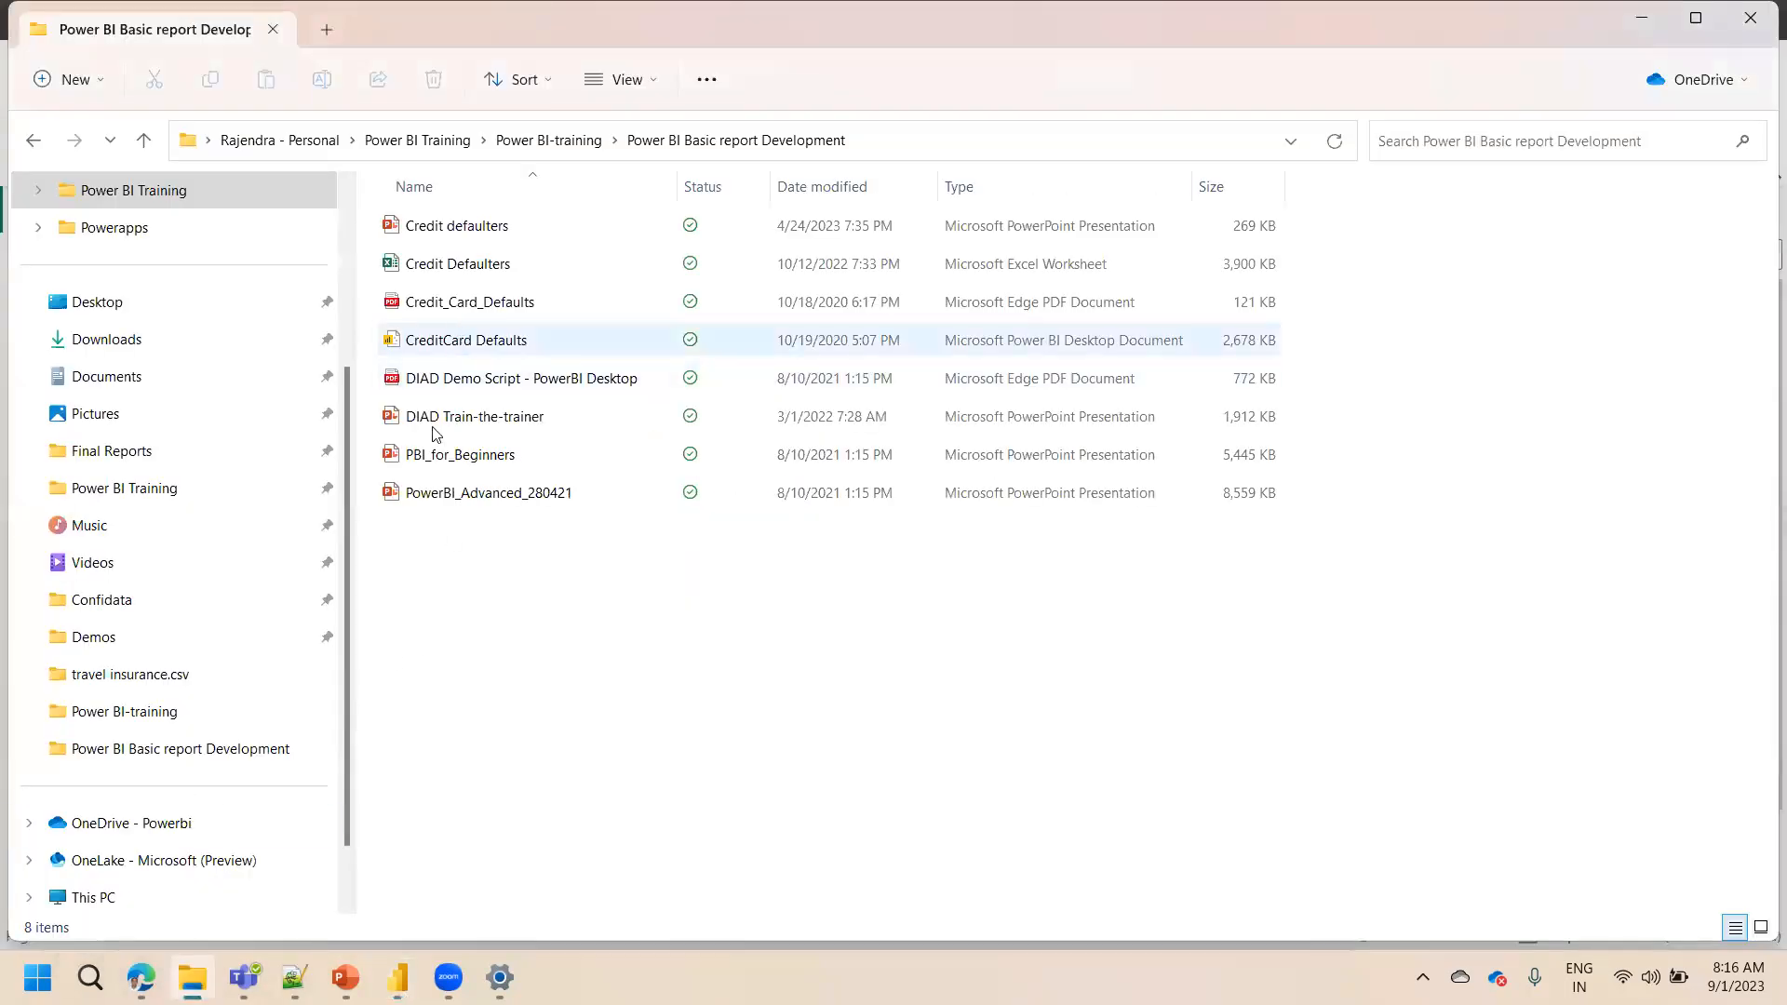
click(192, 978)
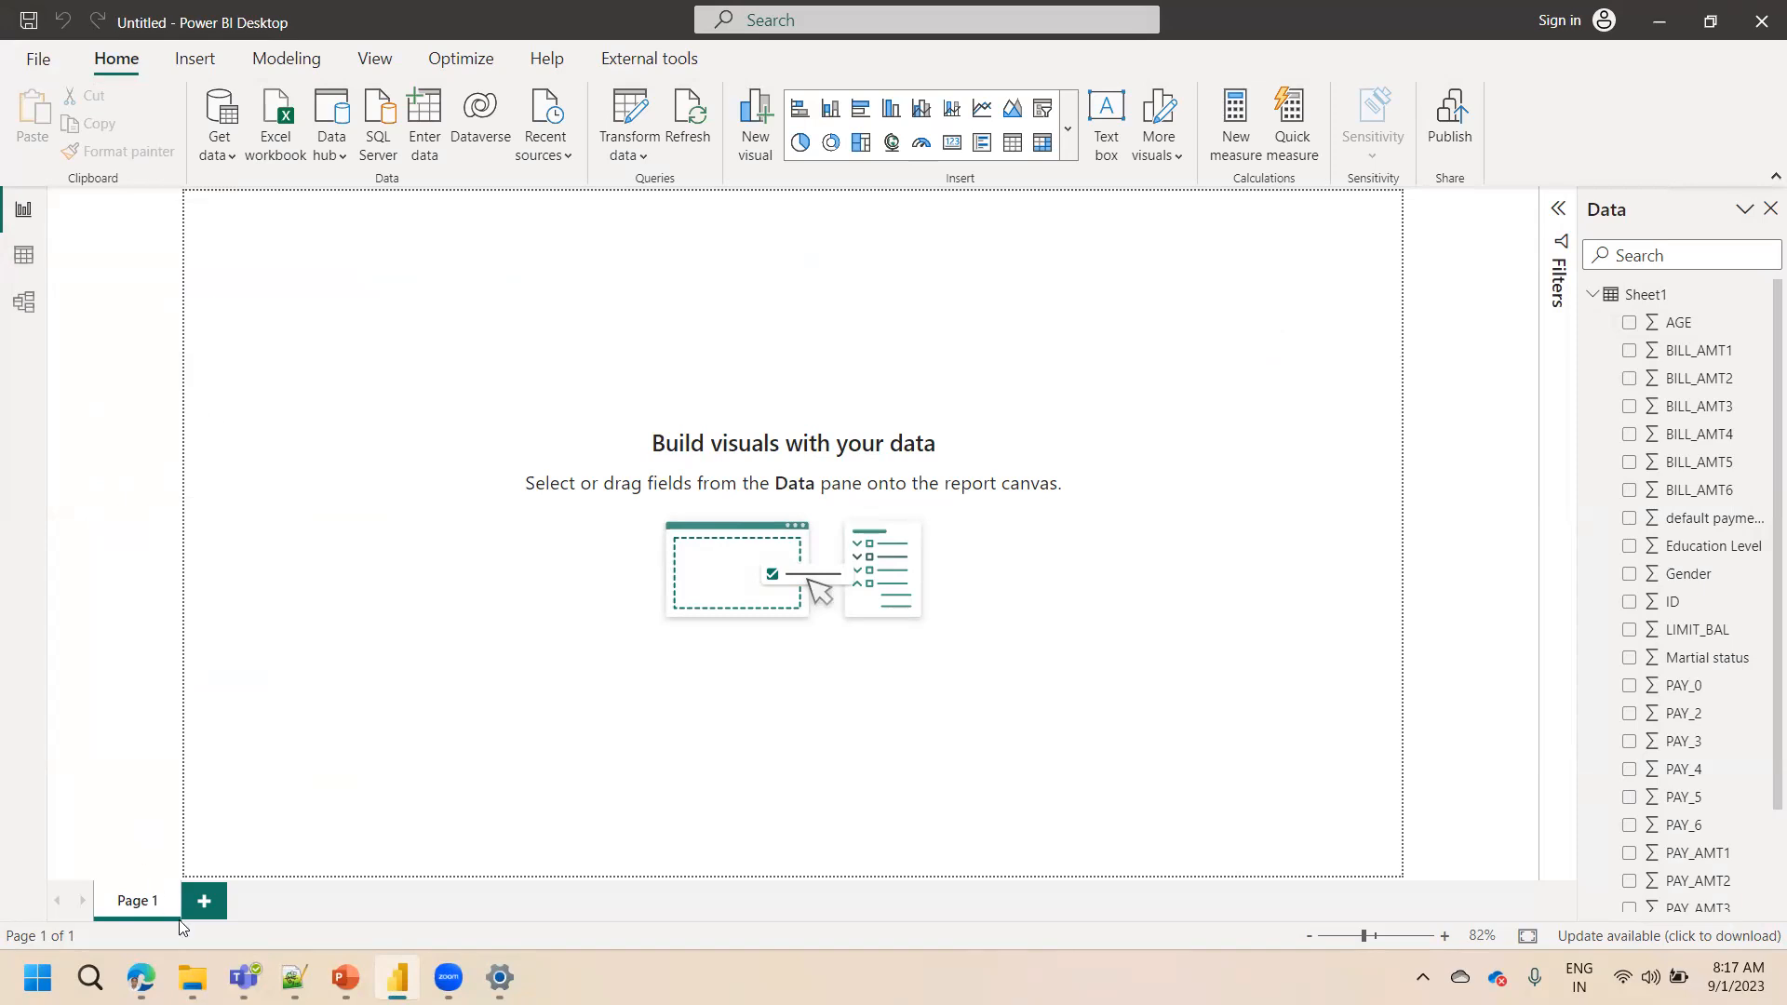
click(192, 978)
Visit the Table view and Model view, then return to the Report view
click(32, 268)
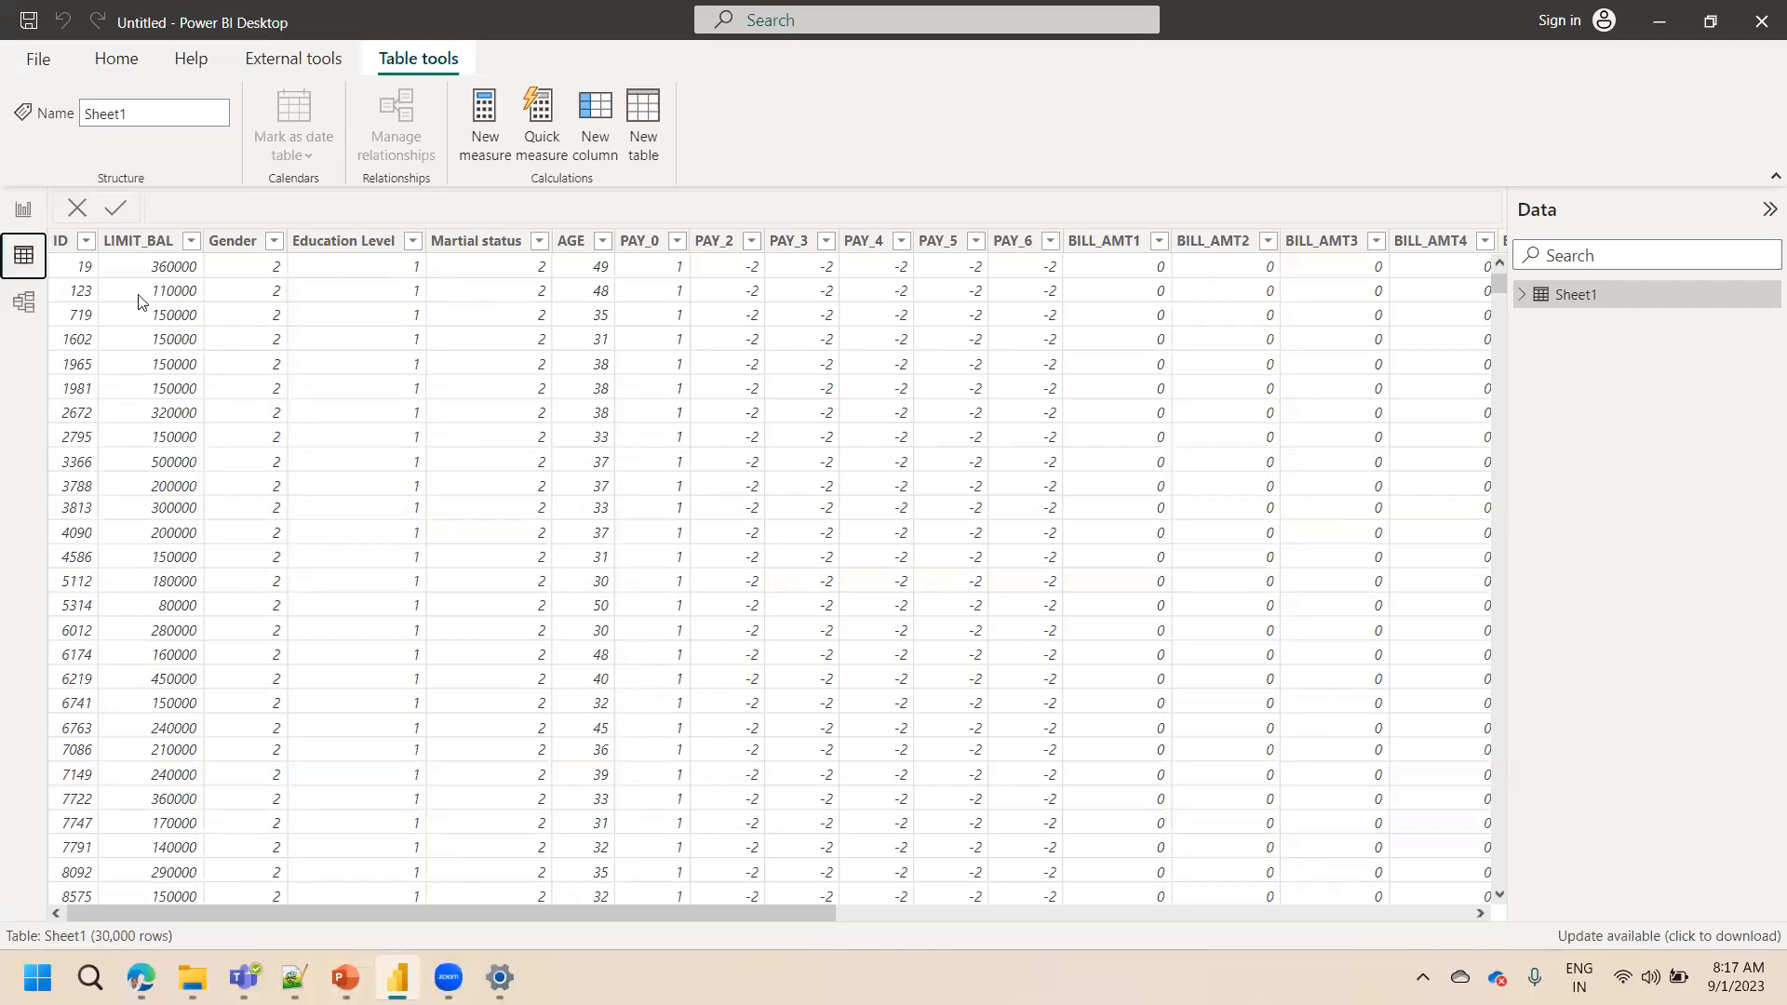
click(23, 307)
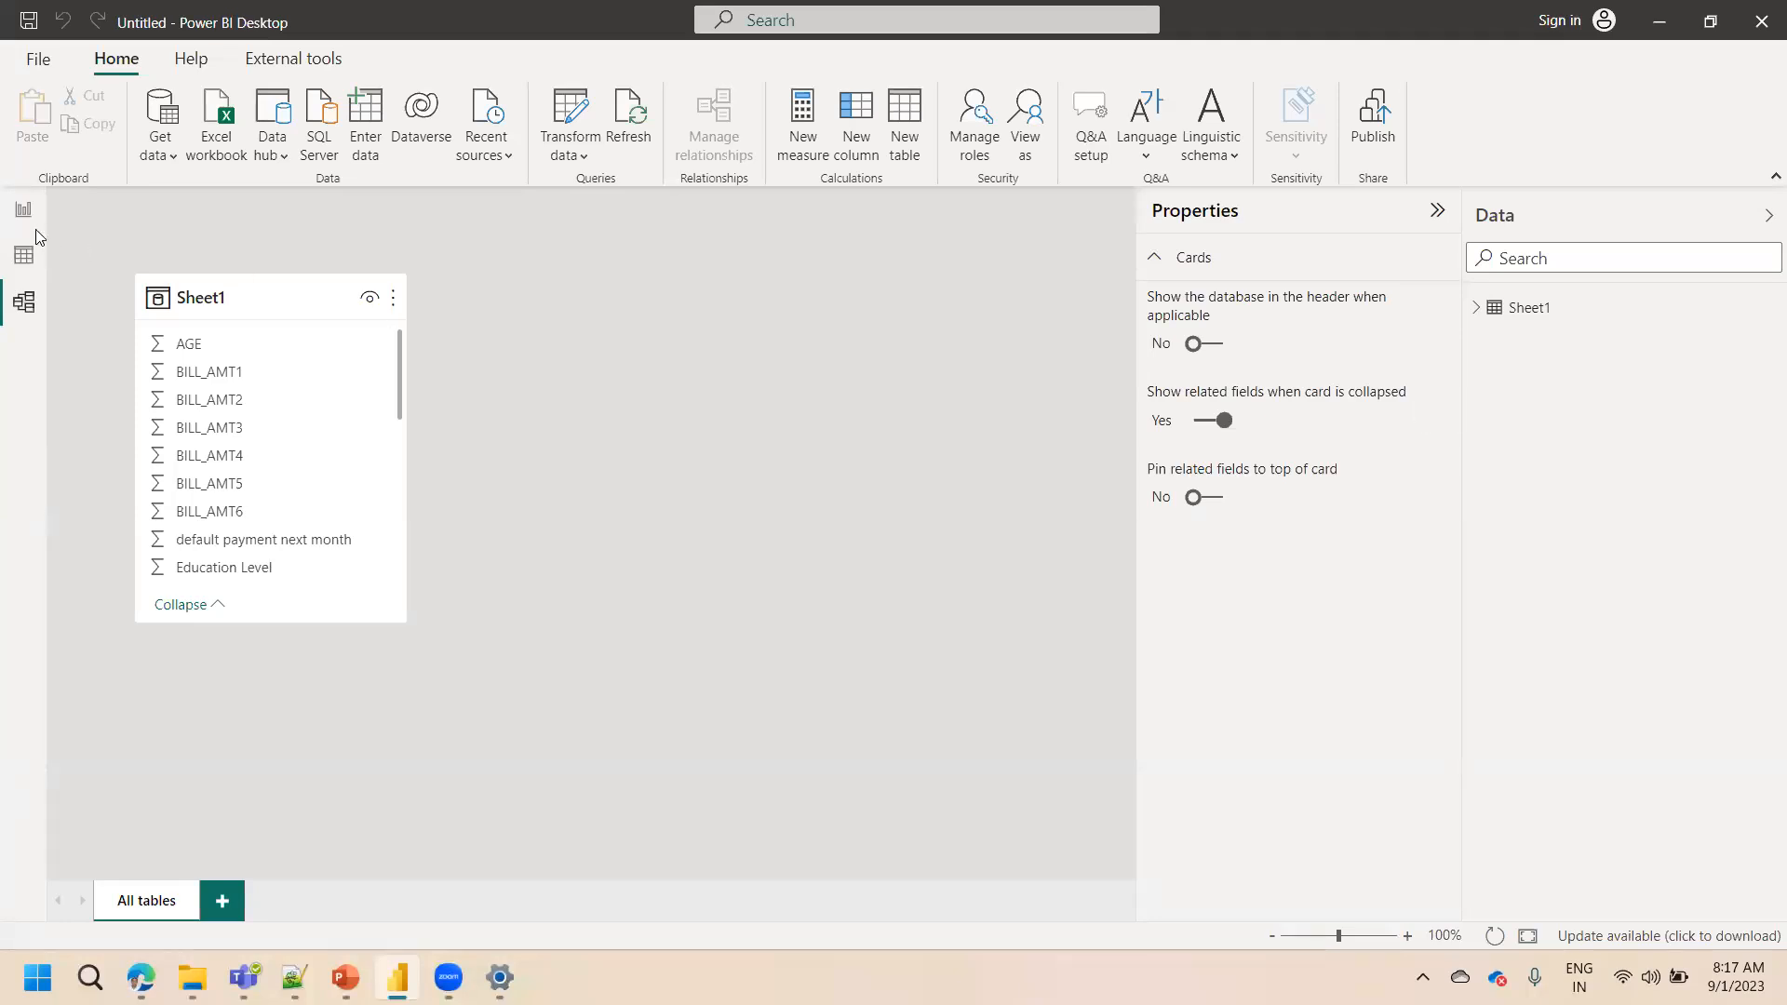
click(15, 206)
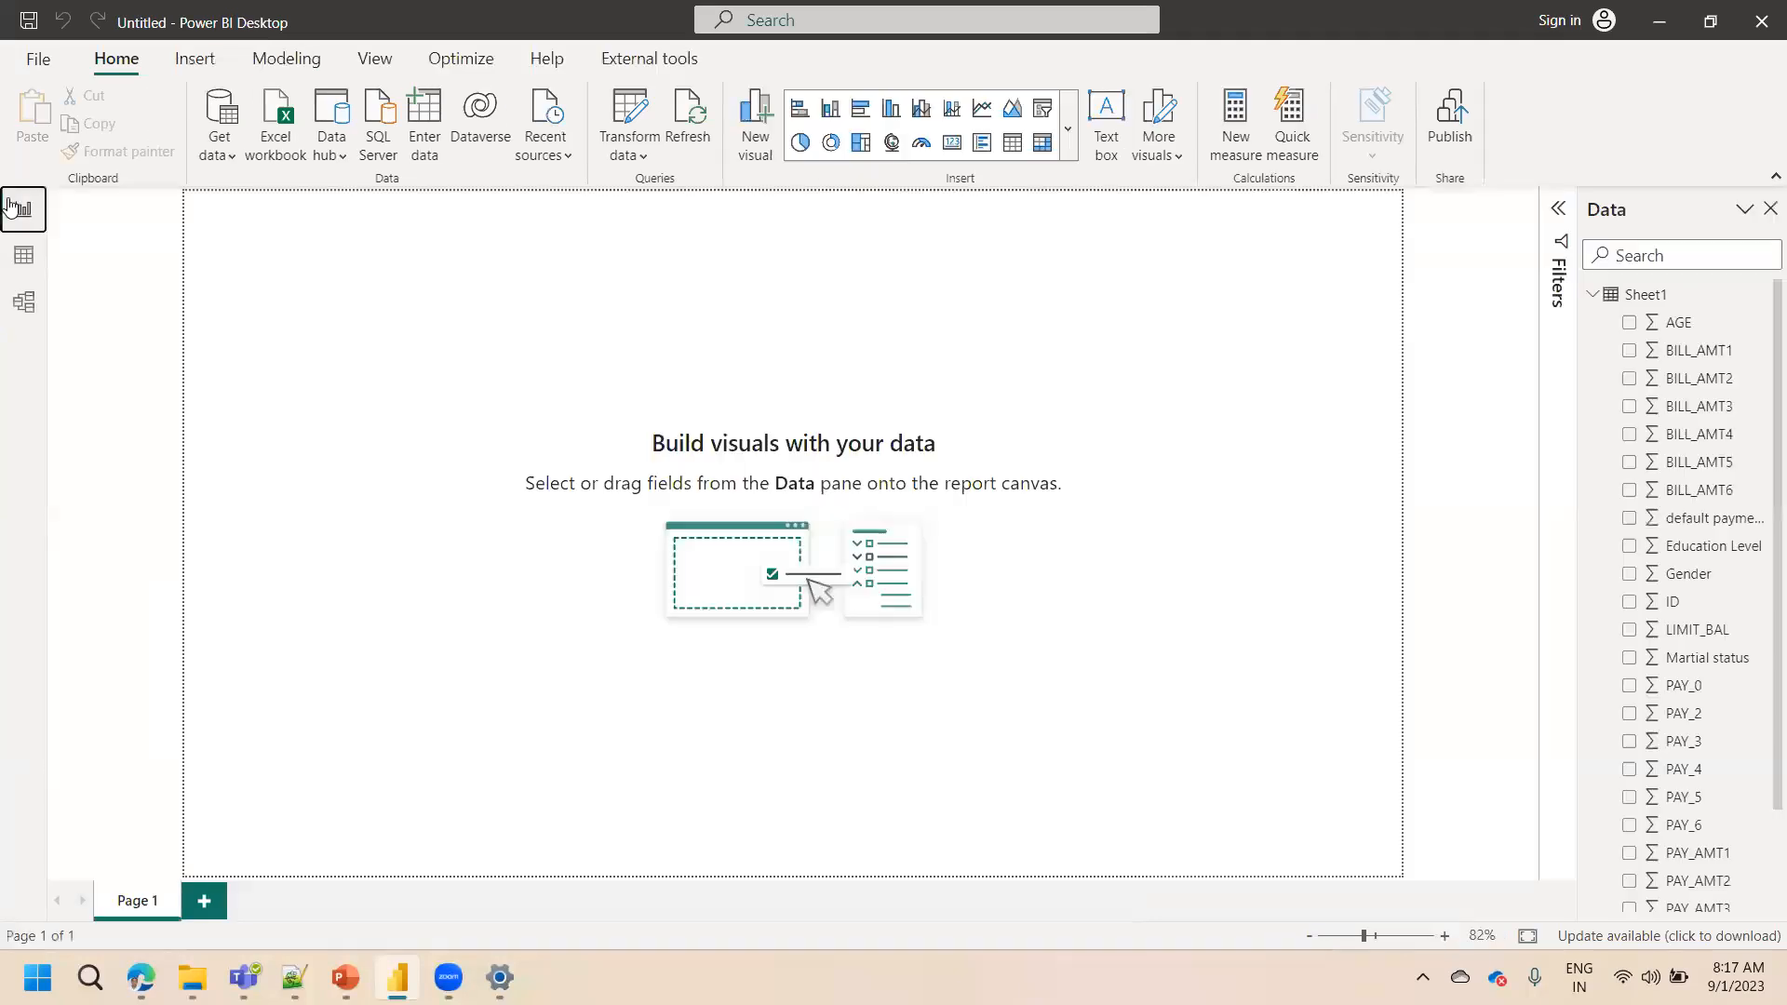
Delete the Sheet1 table from the model
right_click(1647, 294)
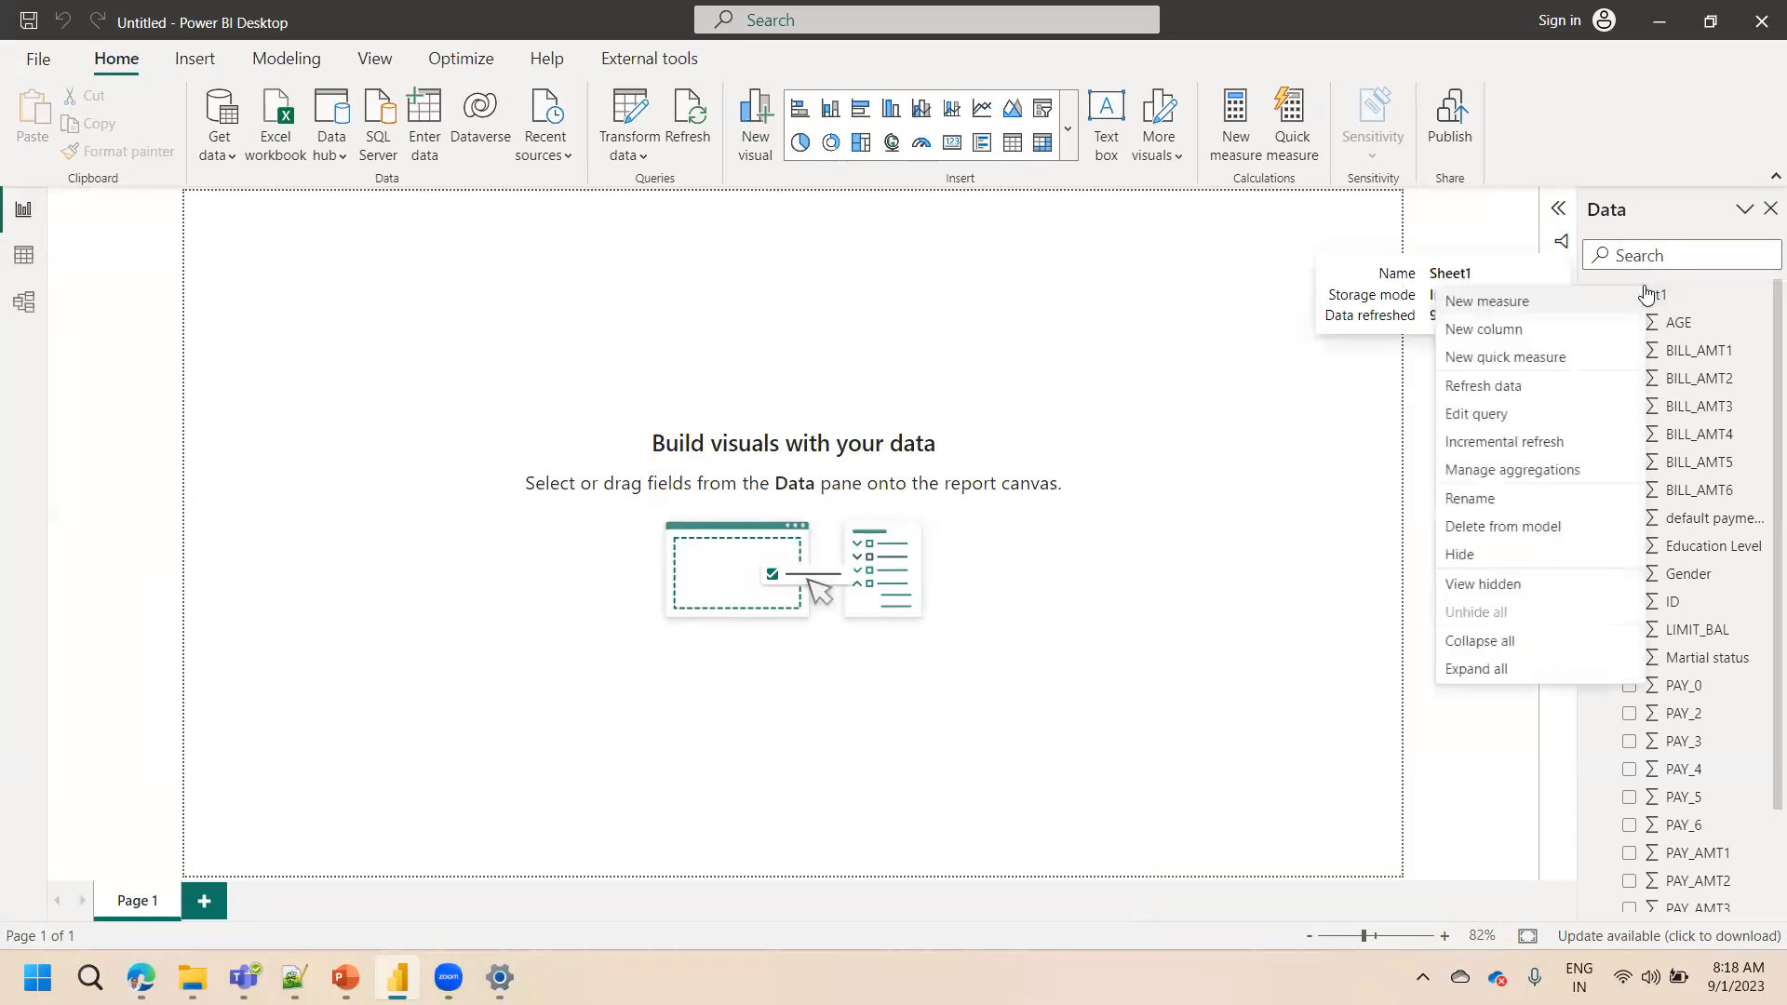
click(1475, 530)
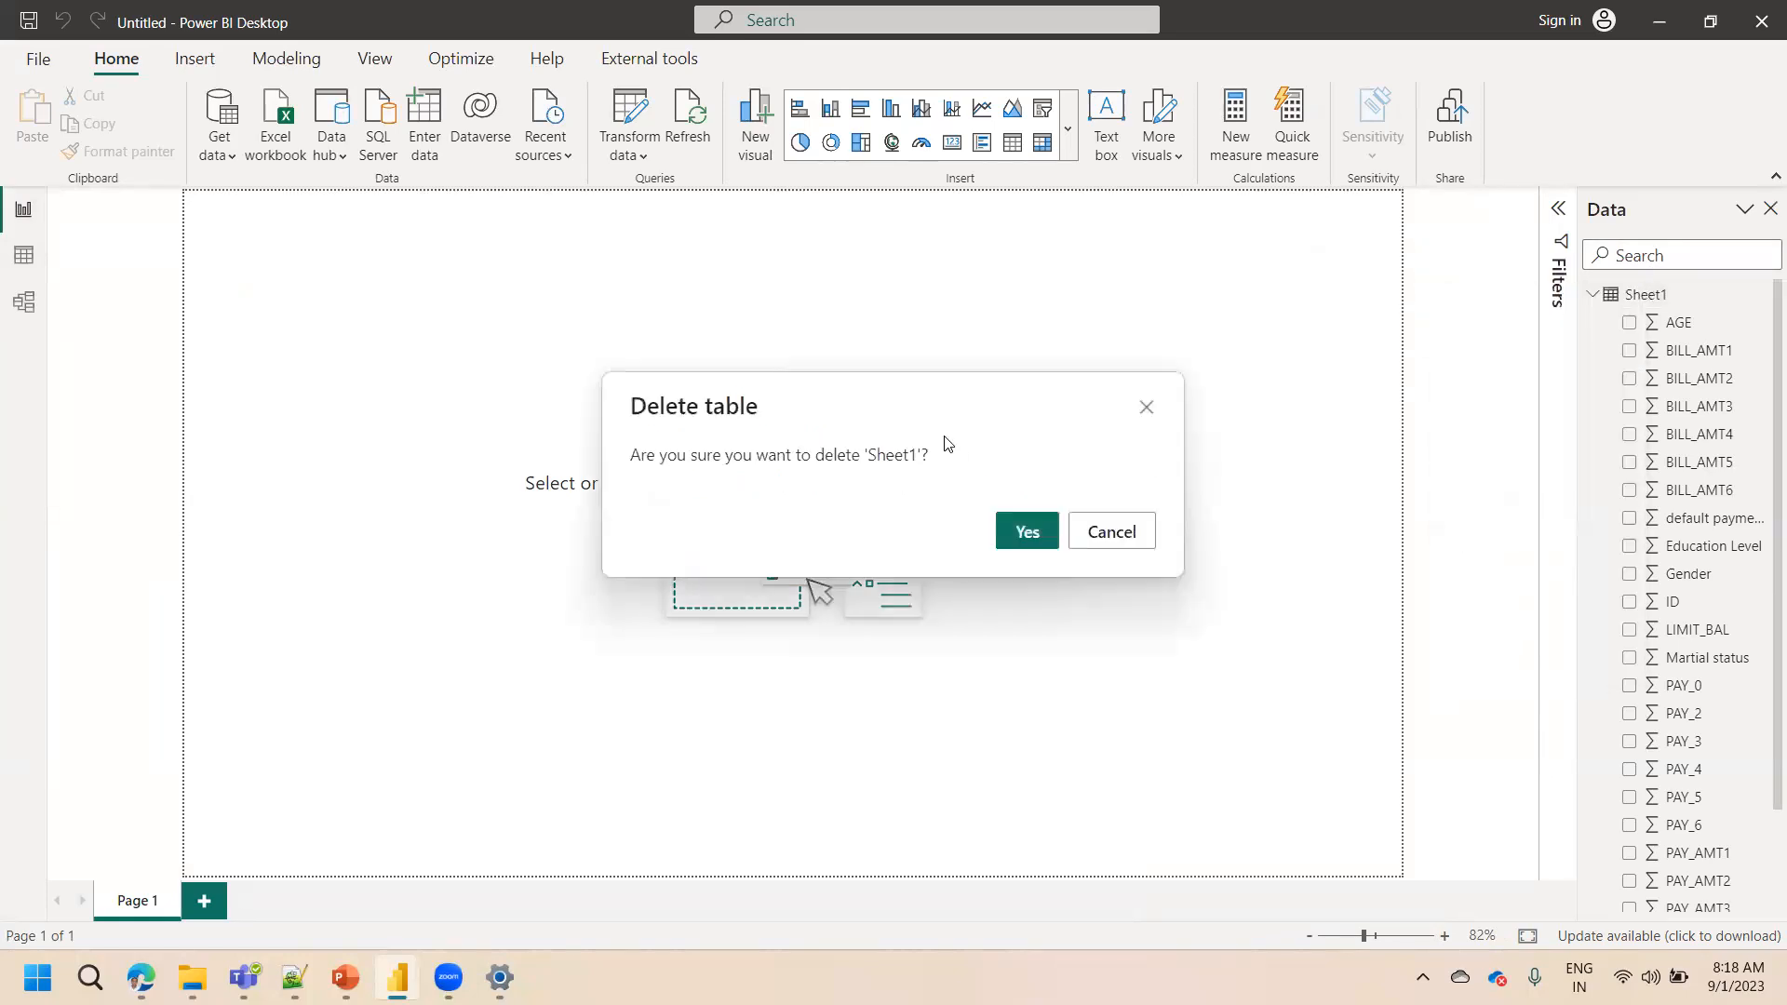
click(1026, 533)
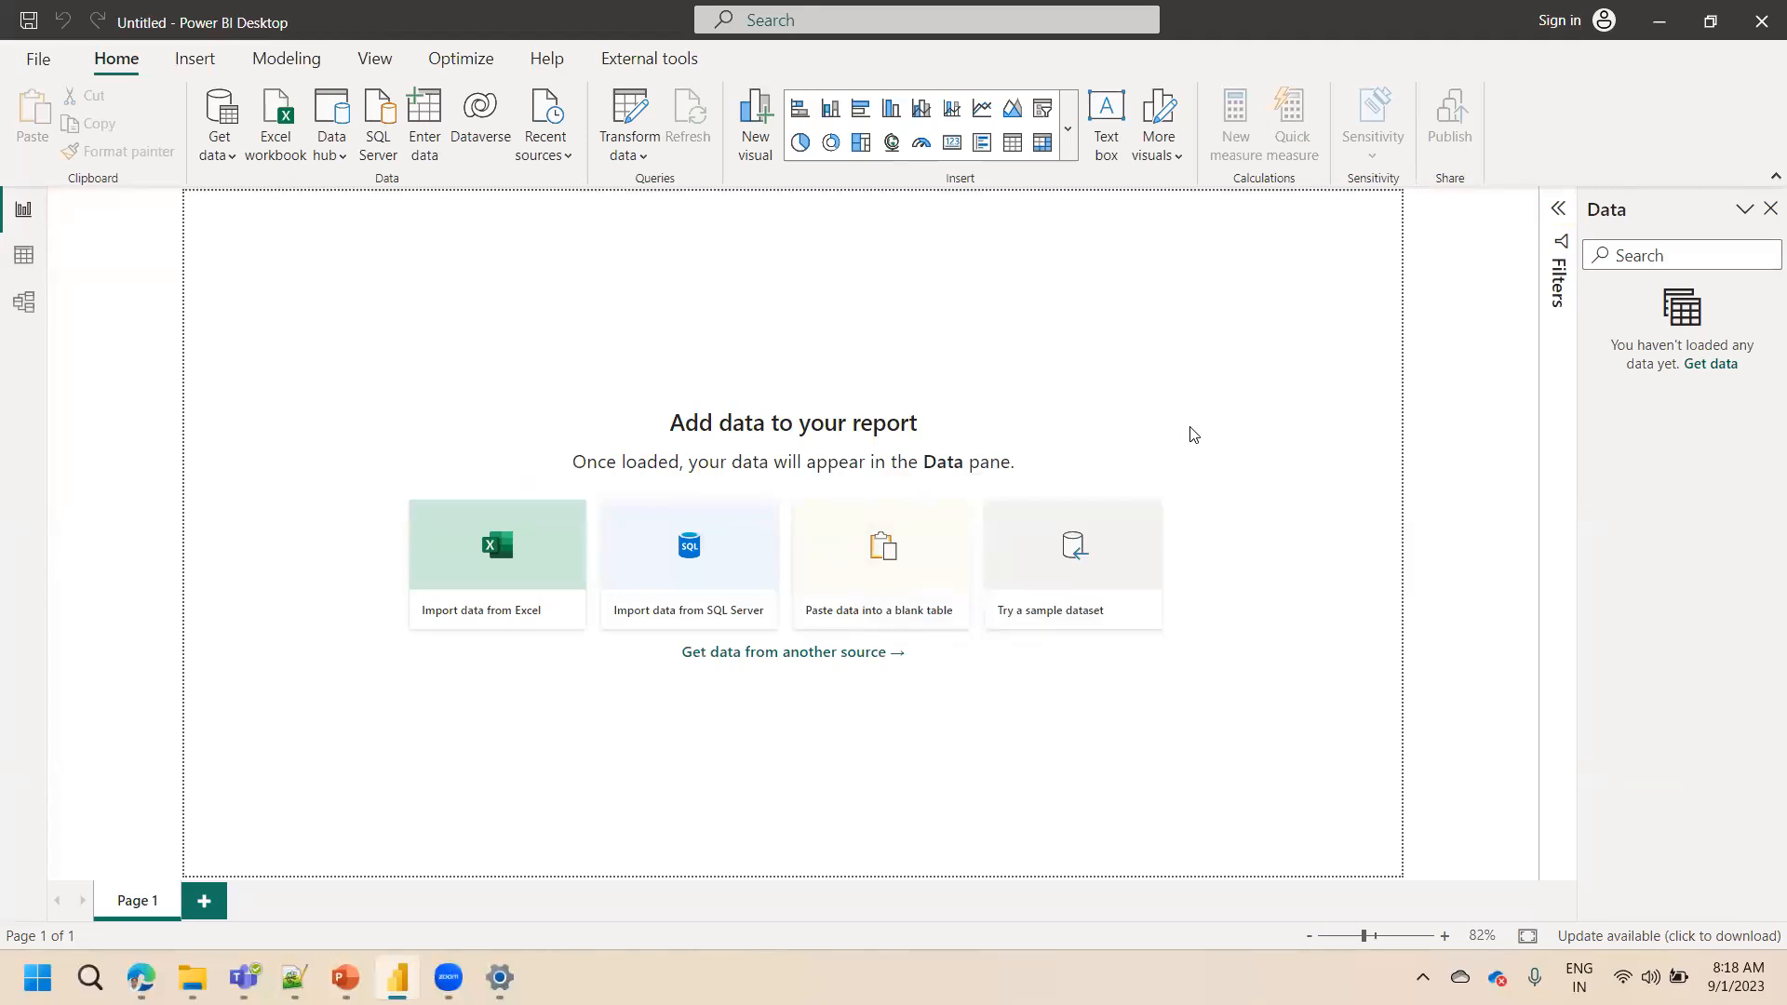
Start an Excel workbook import and open the Credit Defaulters file
click(281, 128)
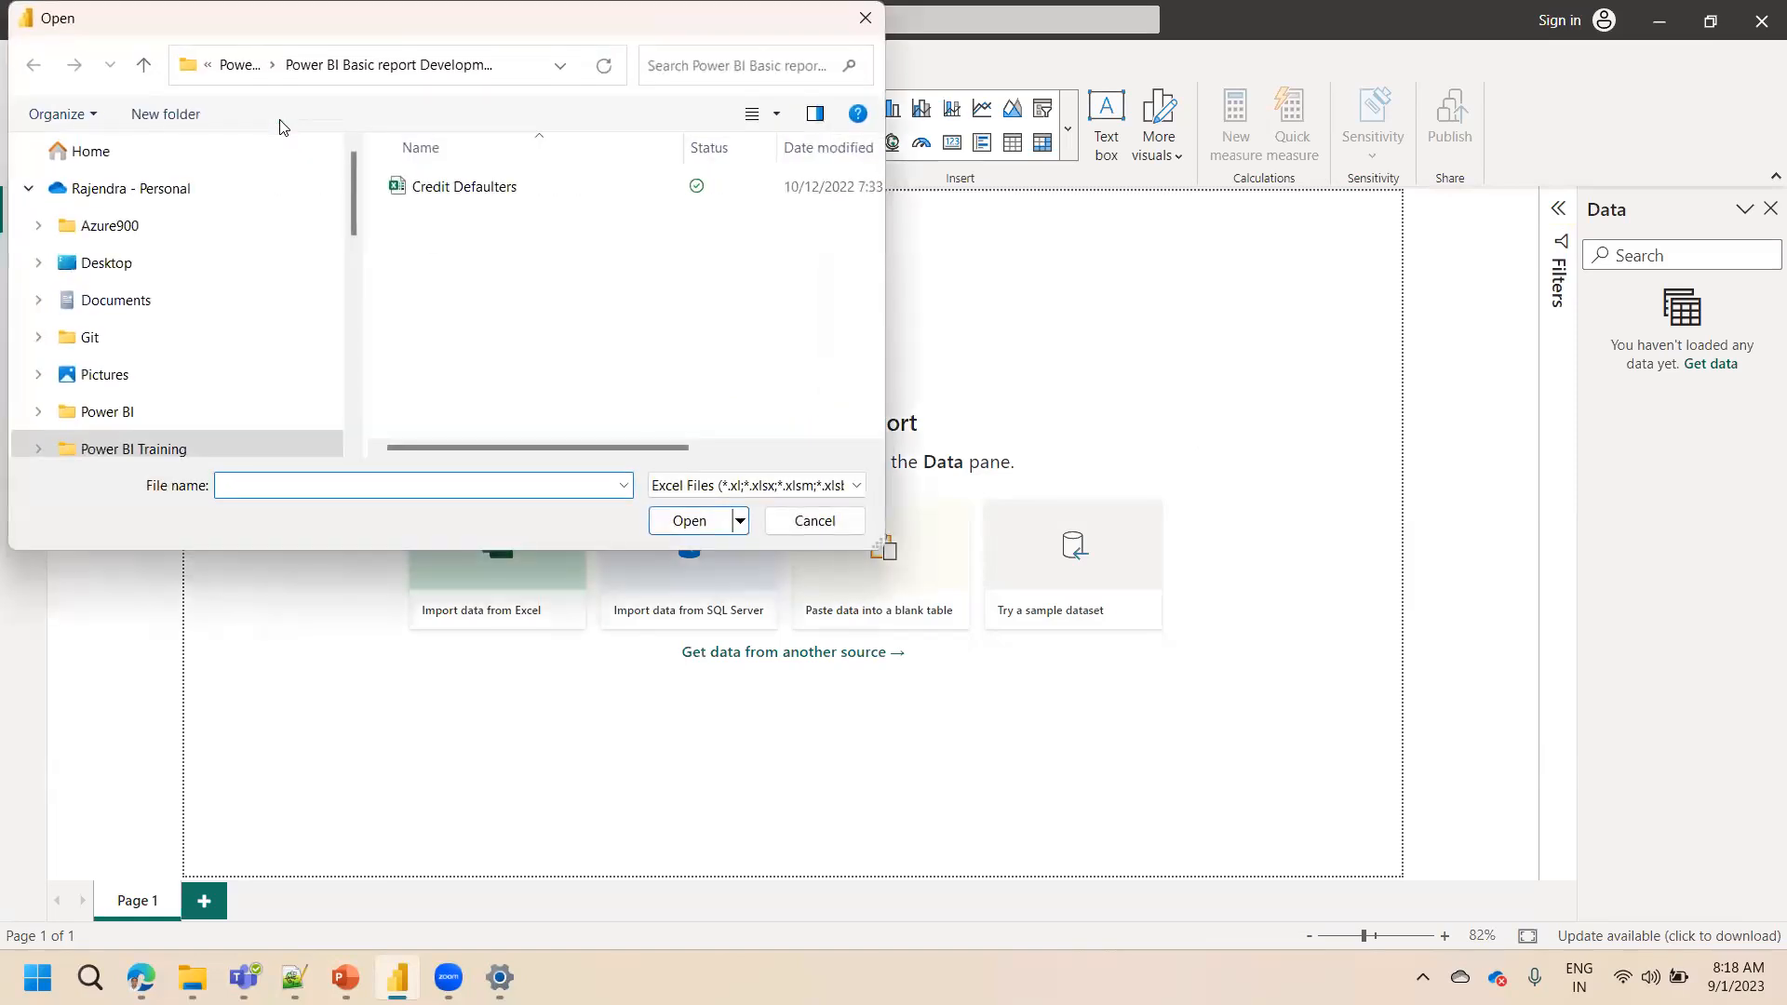
click(457, 188)
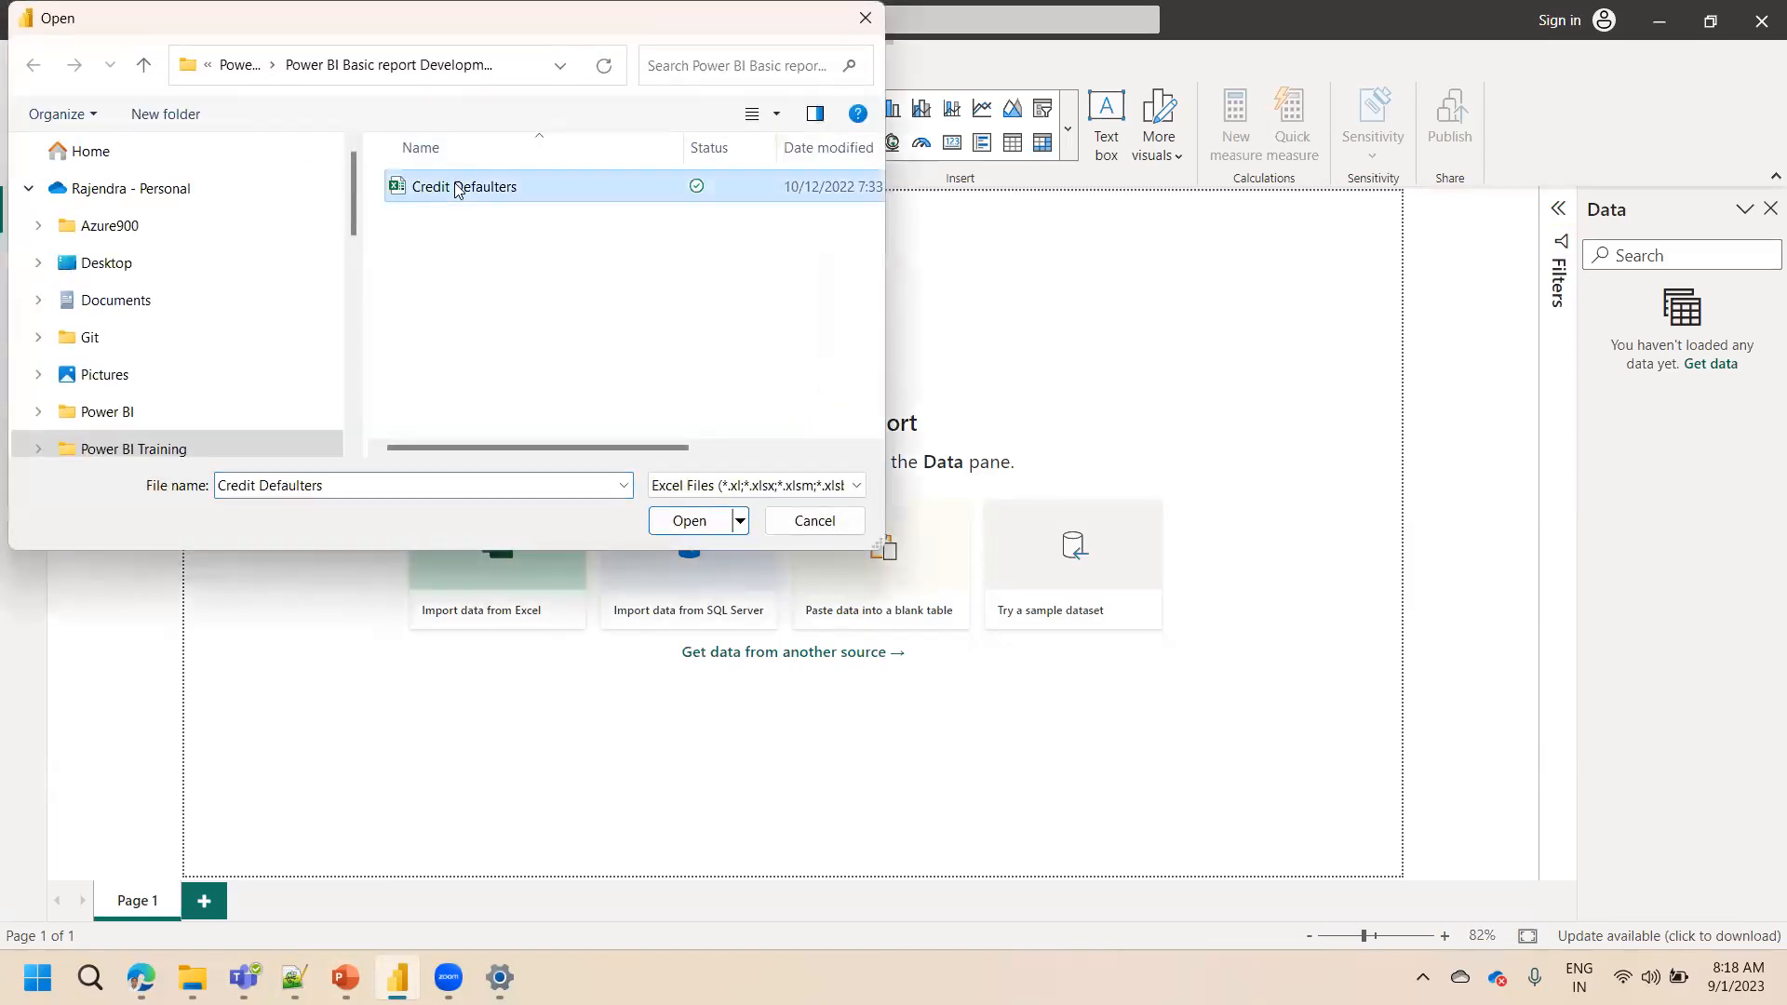
click(690, 521)
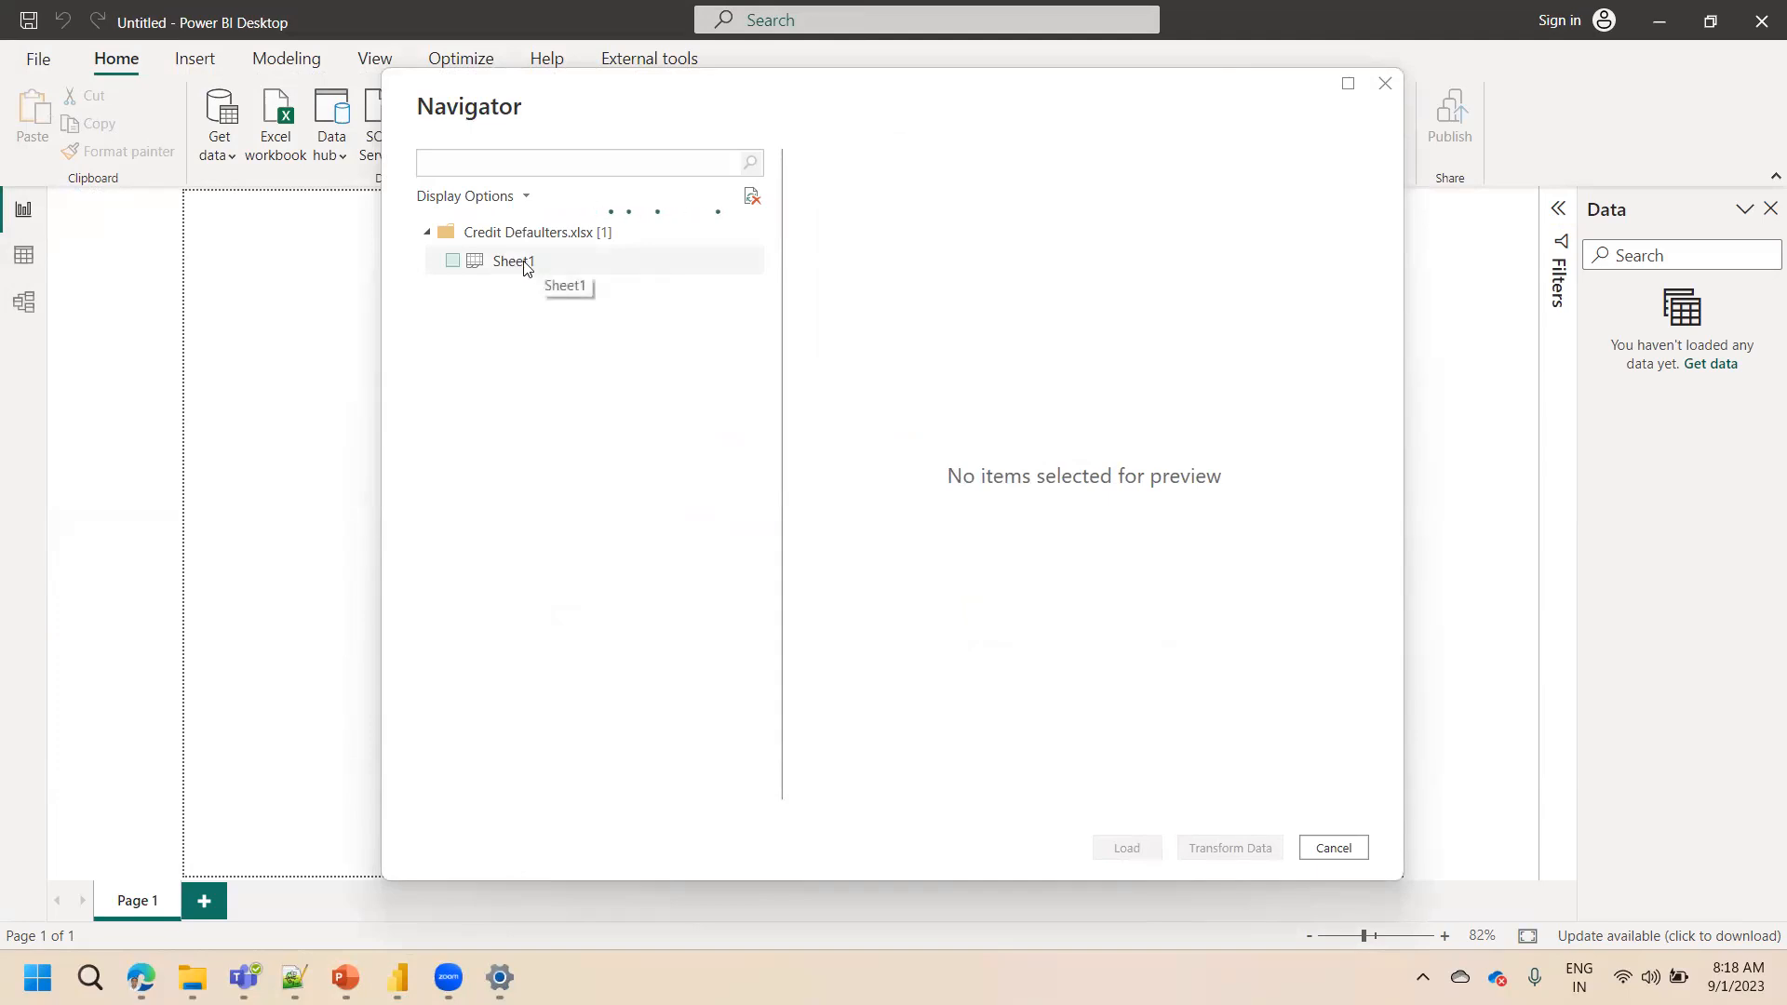
Tick Sheet1 in the Navigator and load it
click(454, 262)
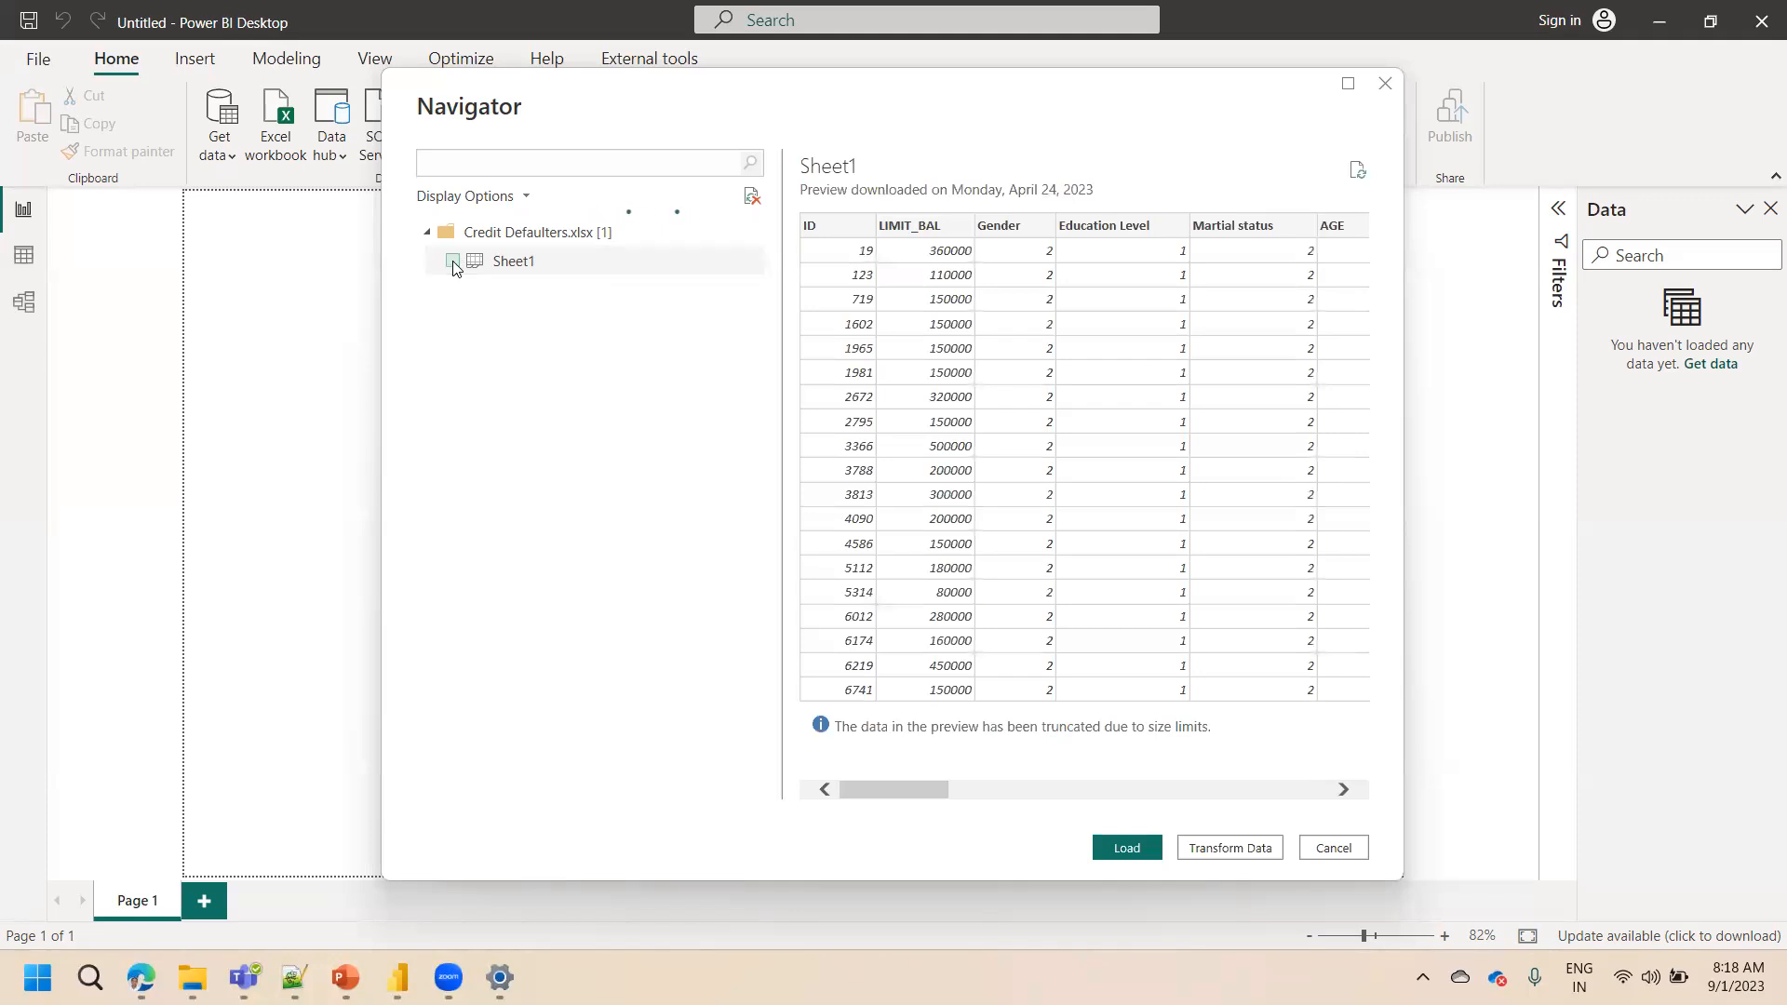
click(453, 263)
click(516, 265)
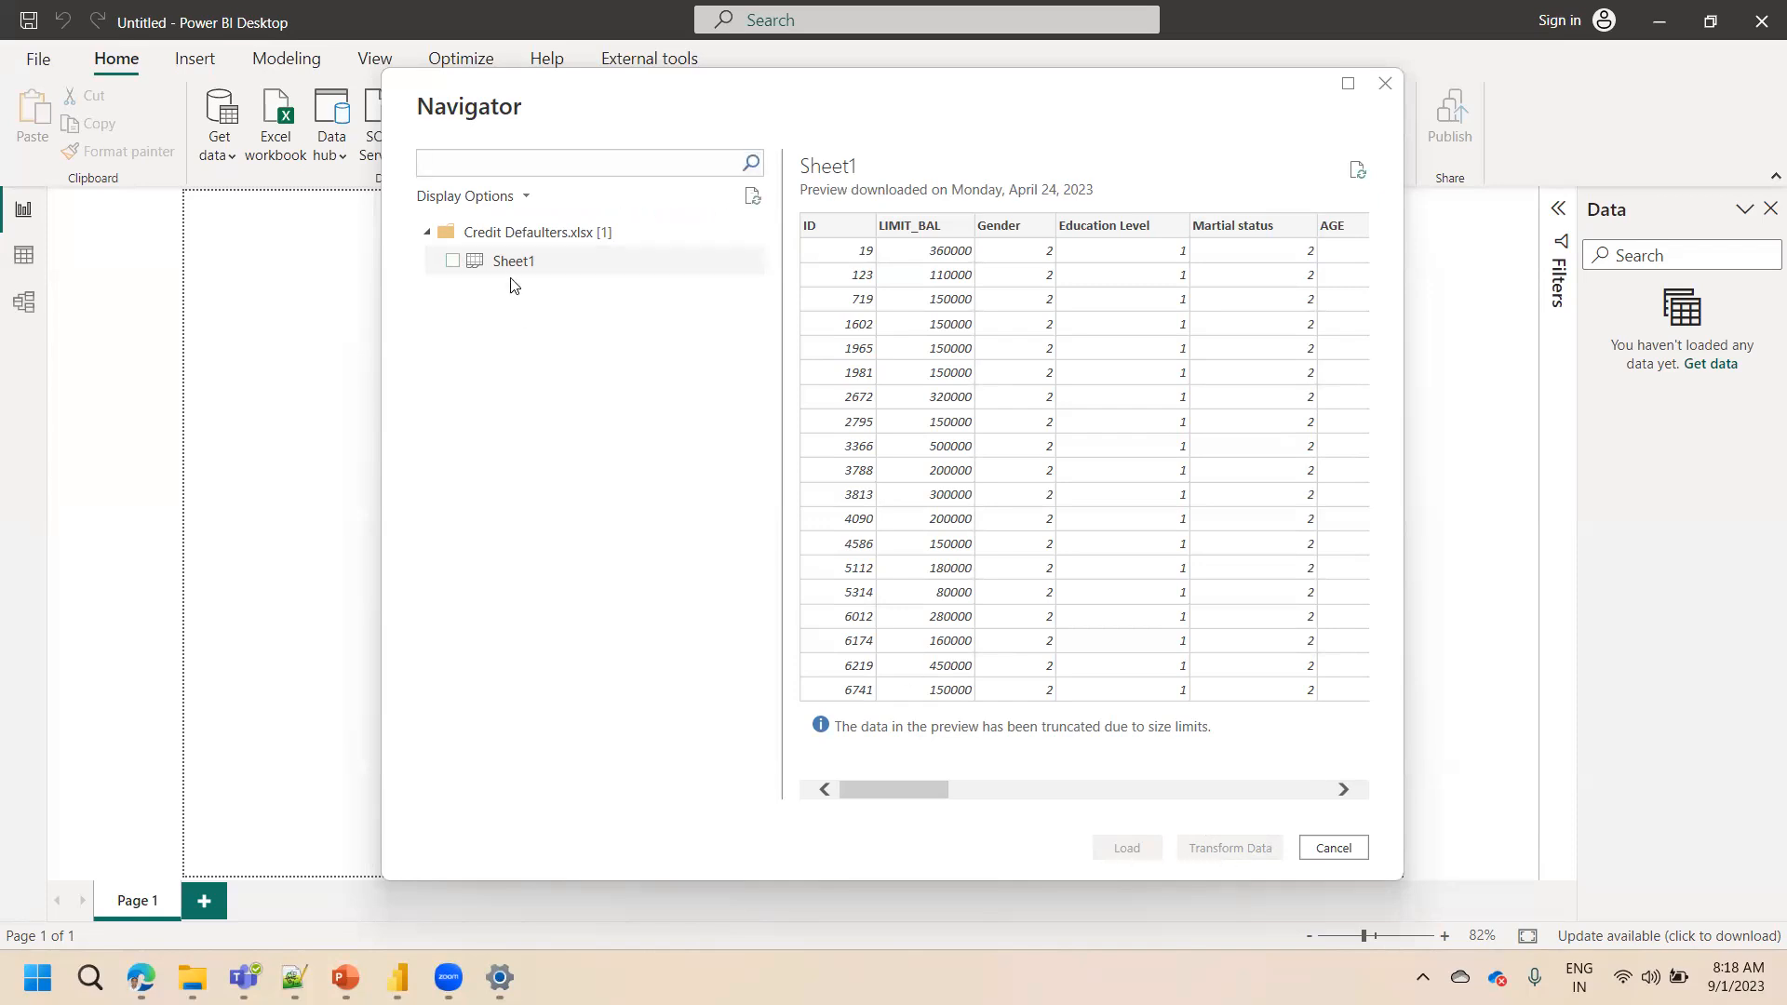
click(453, 262)
click(453, 261)
click(454, 261)
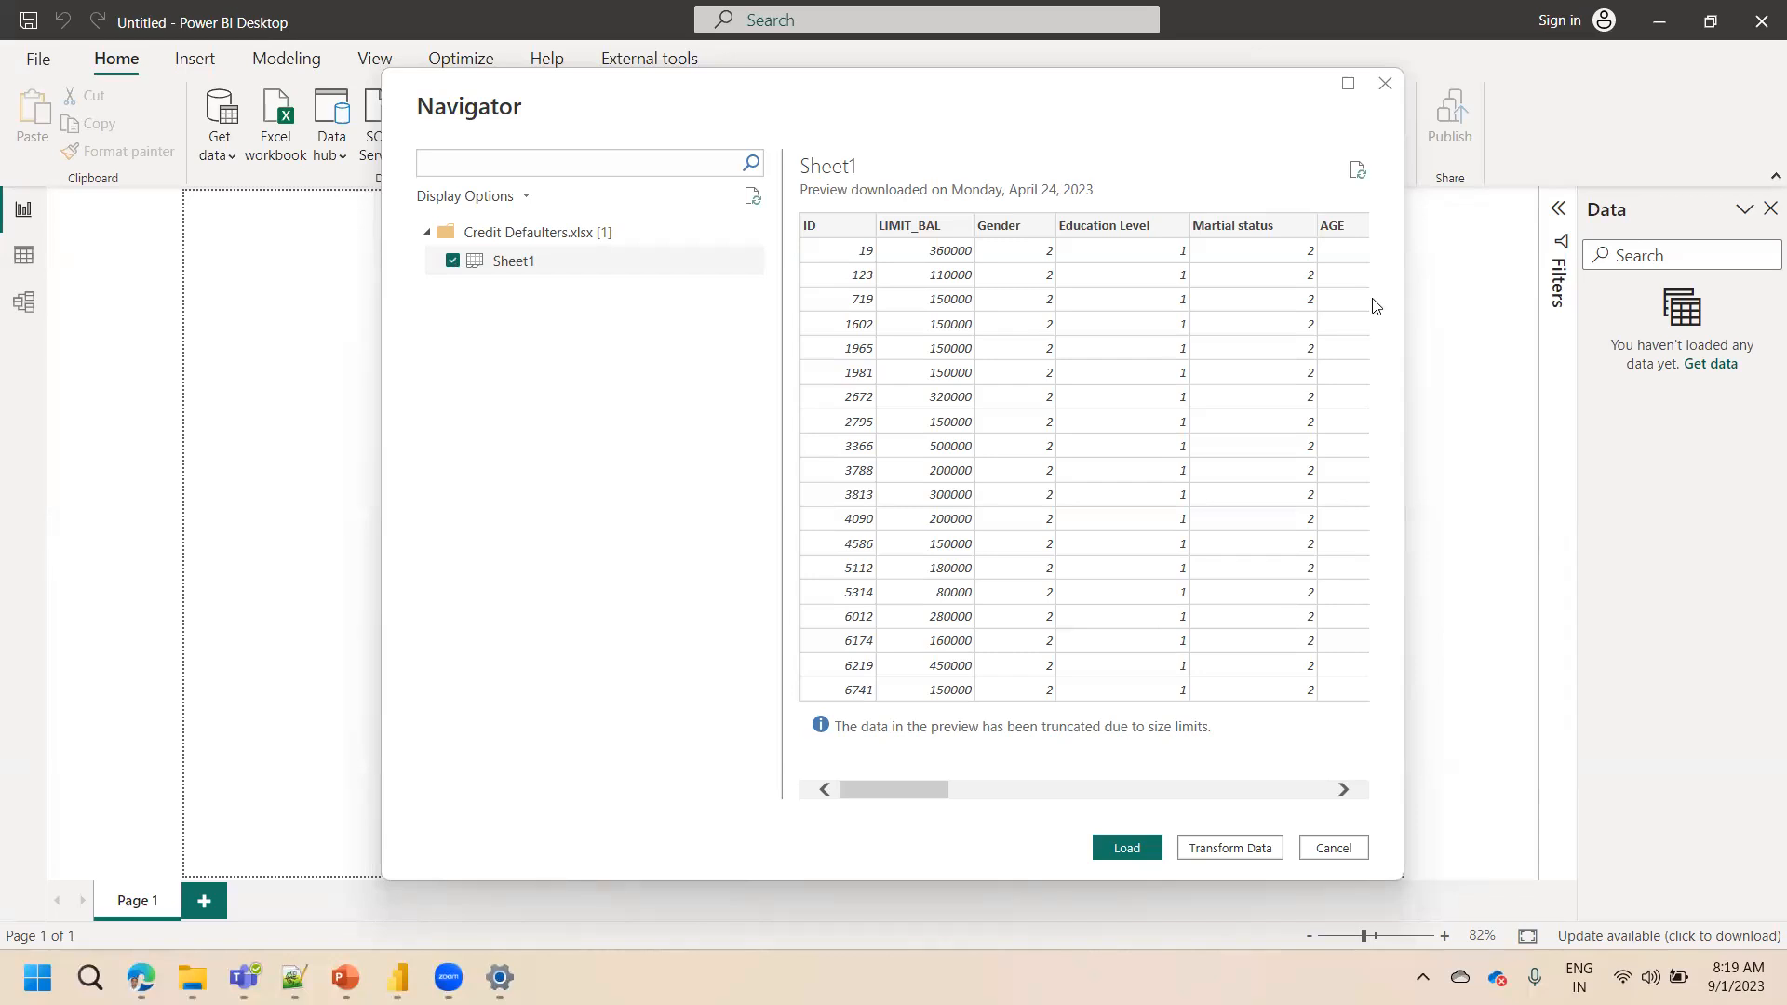
click(452, 262)
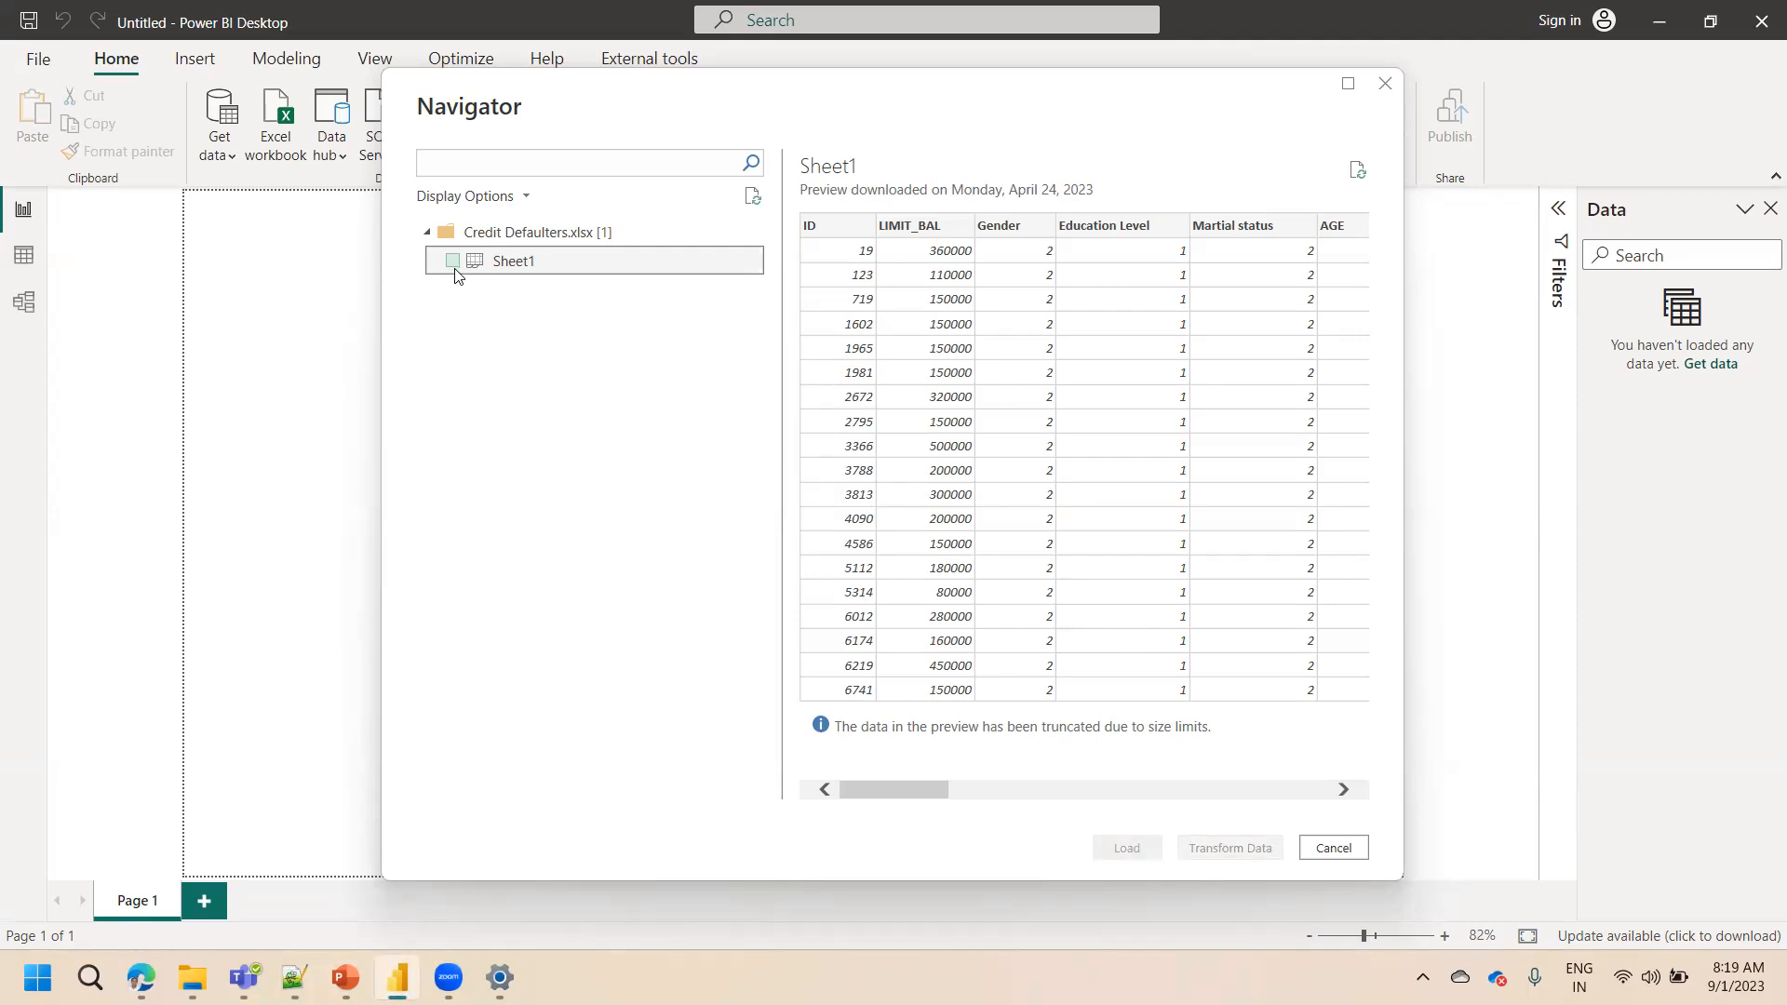
click(453, 261)
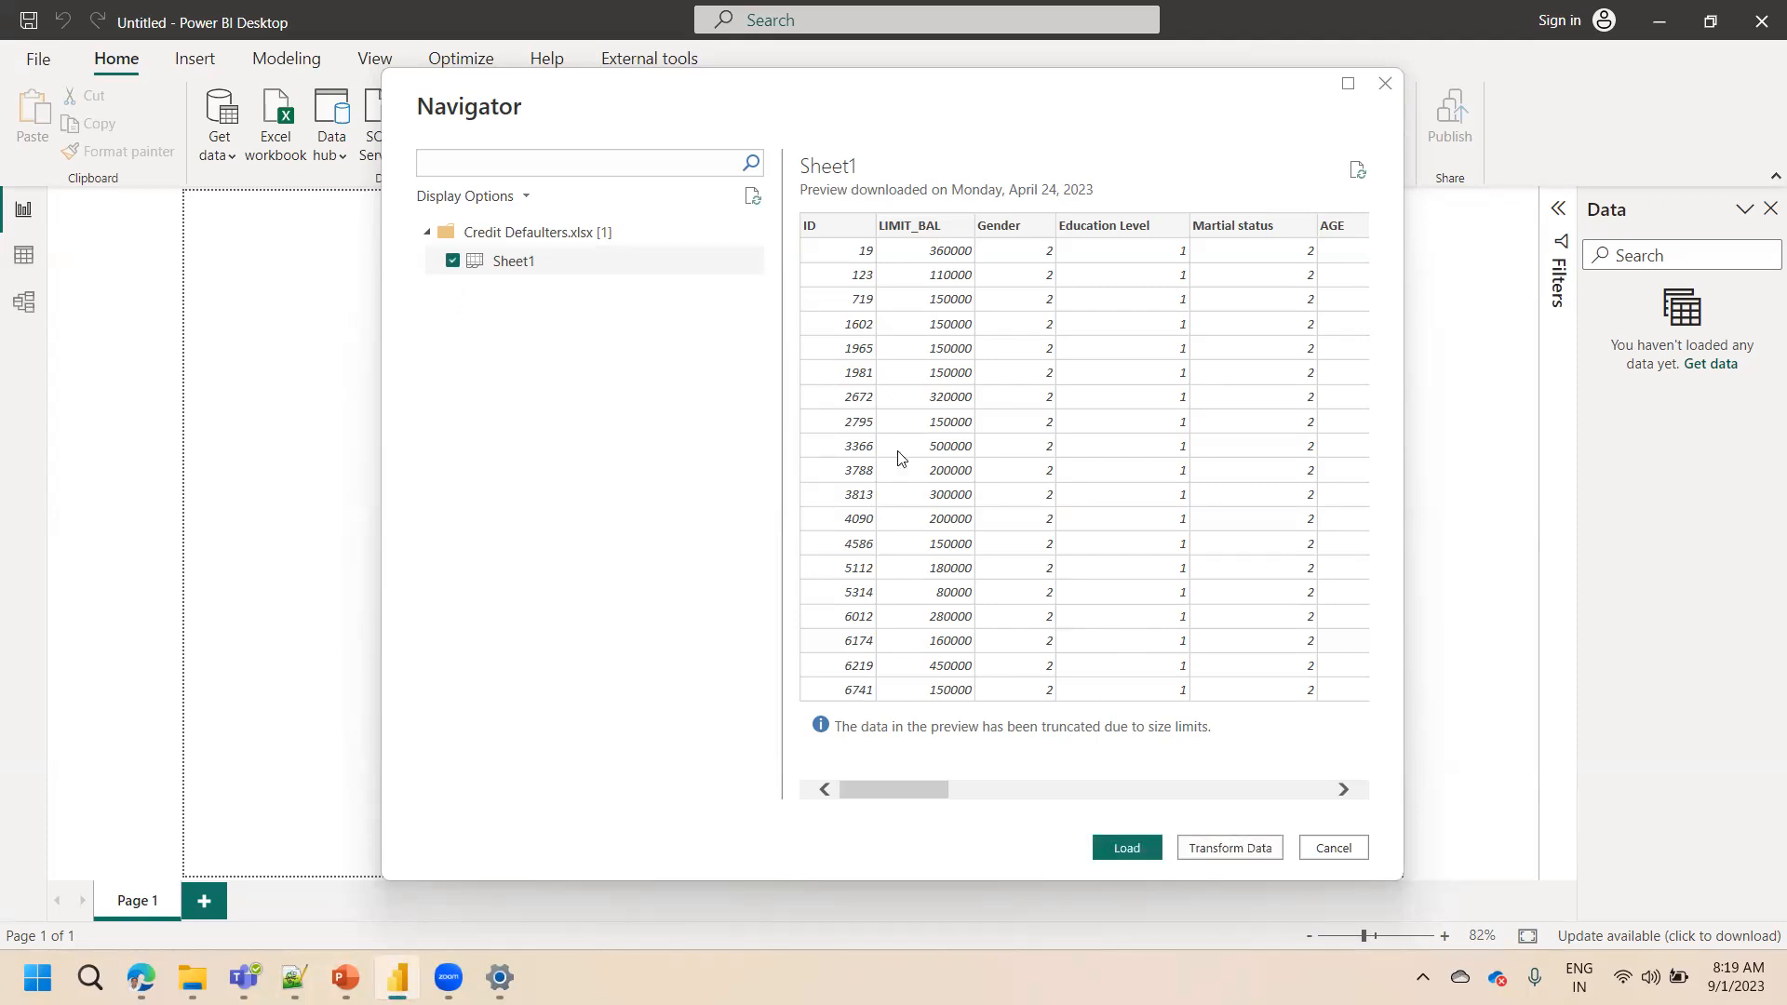
click(1127, 848)
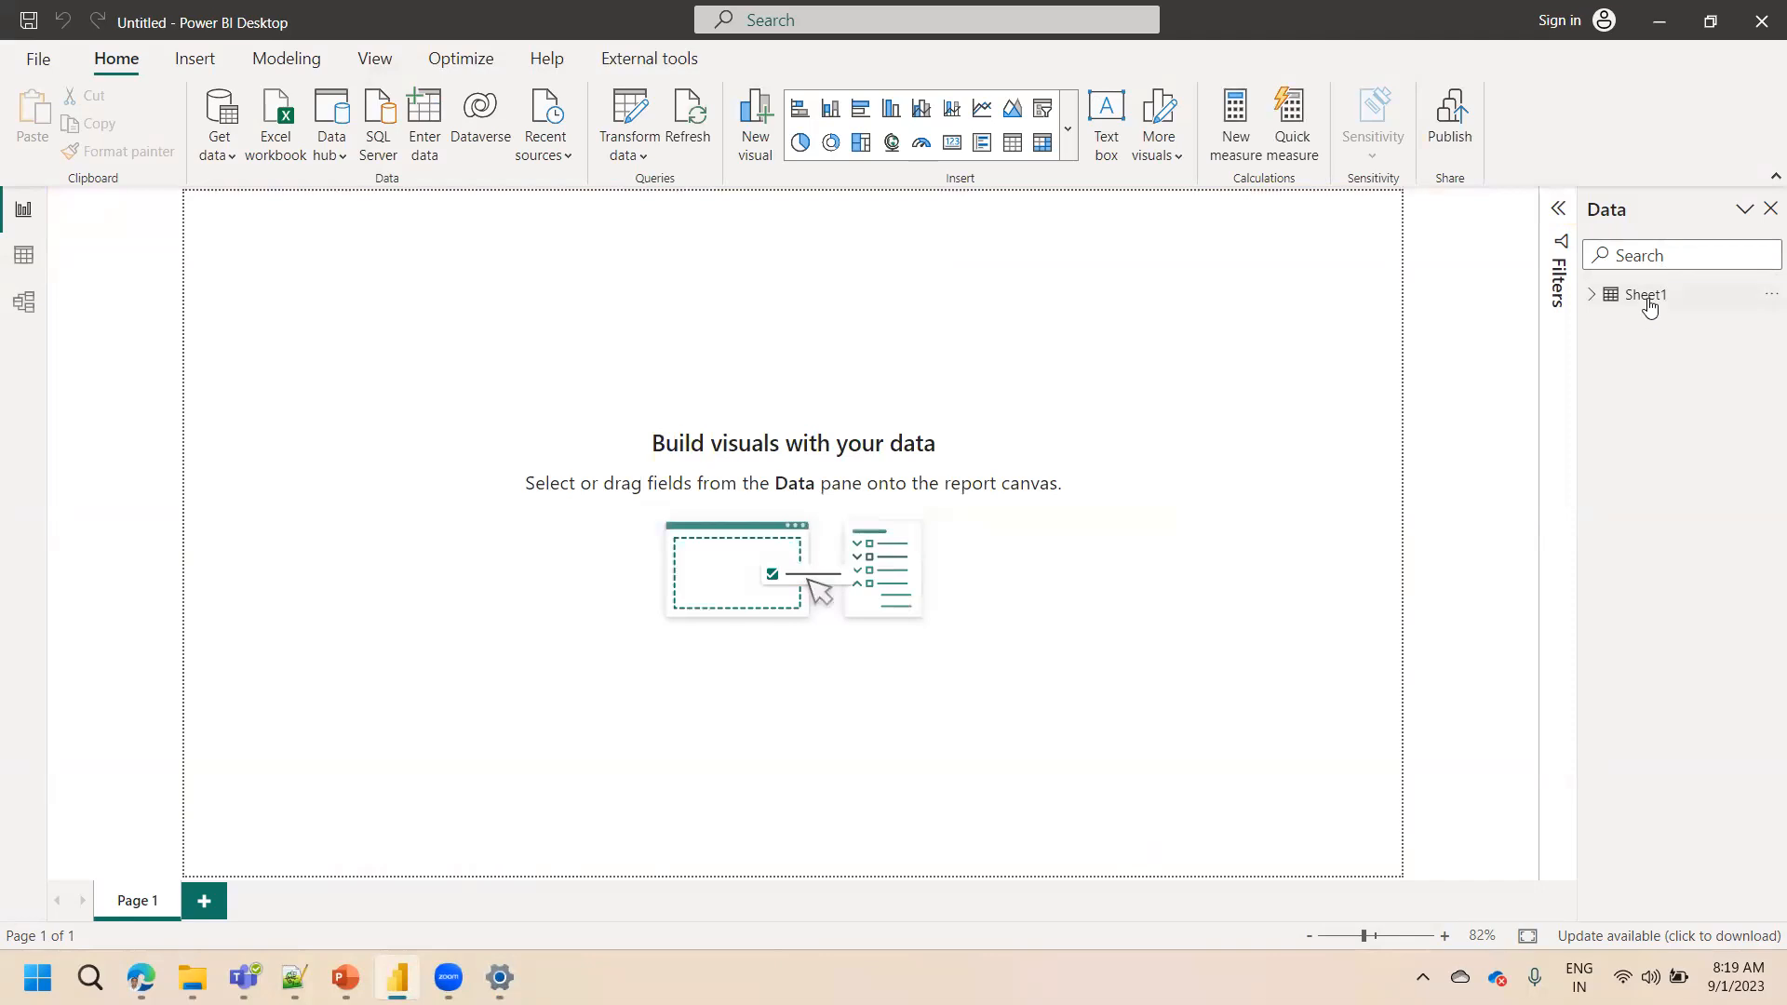
Expand Sheet1 in the Data pane, check its rows in Table view, and return to the Report view
click(1648, 299)
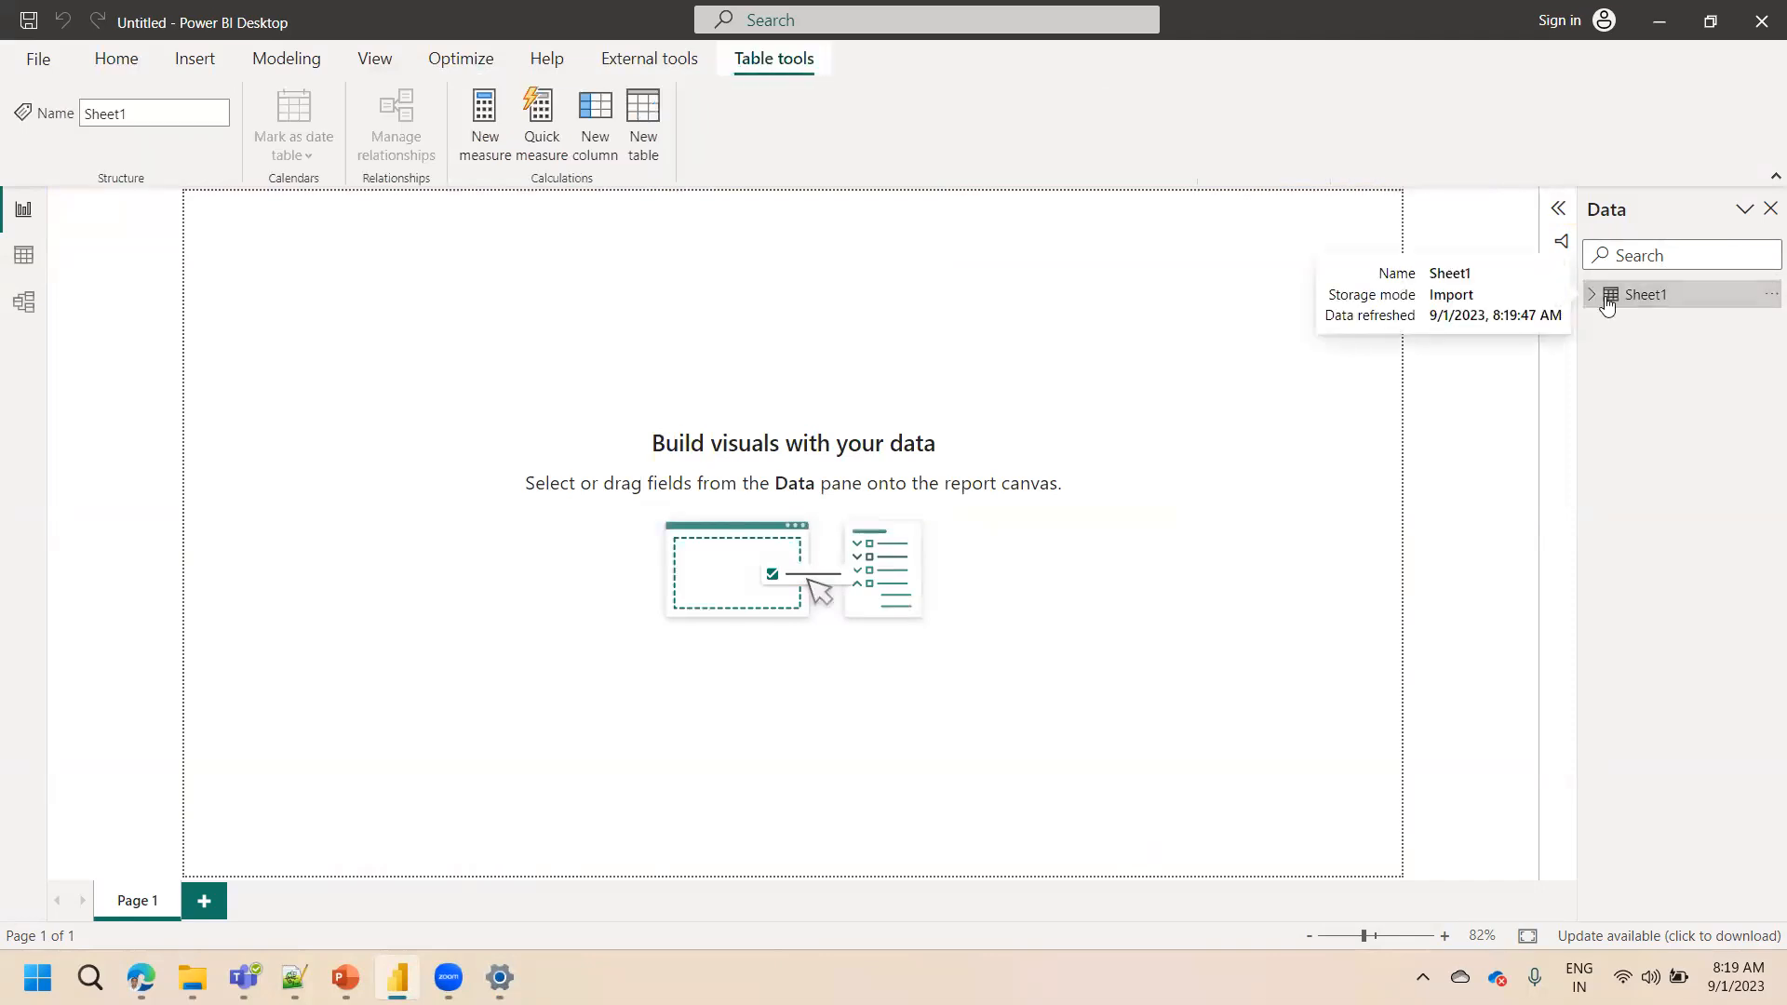
click(1592, 298)
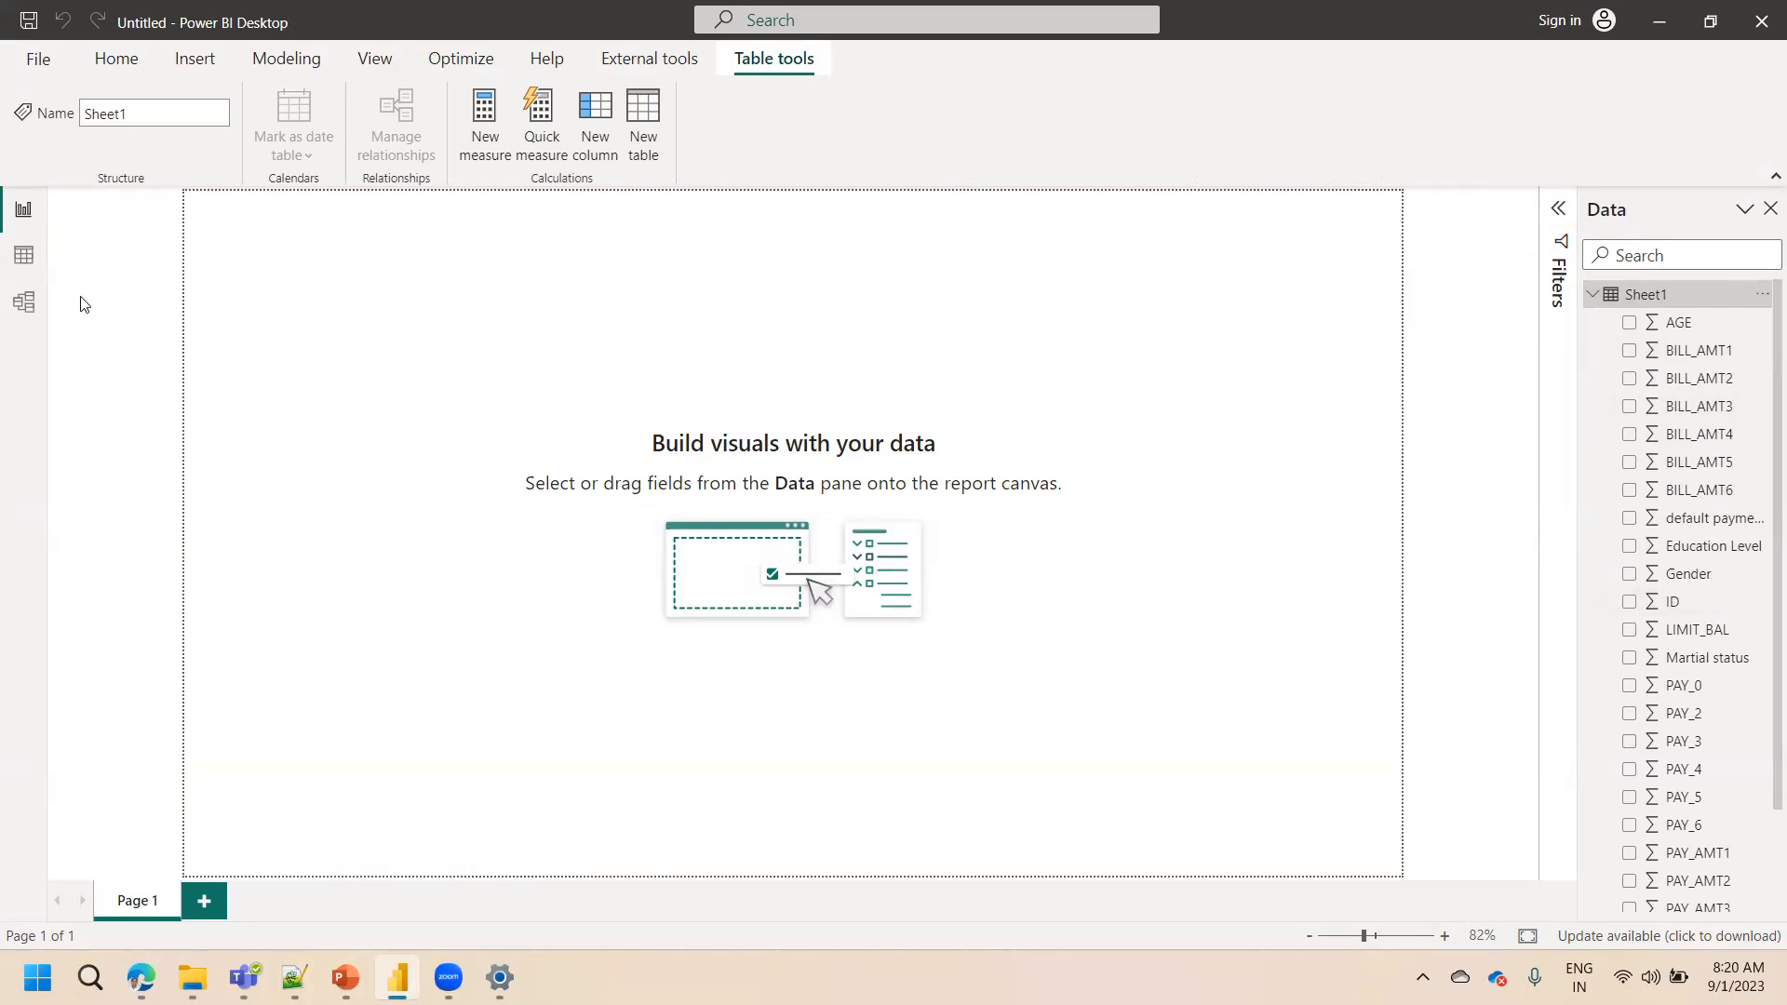
click(15, 263)
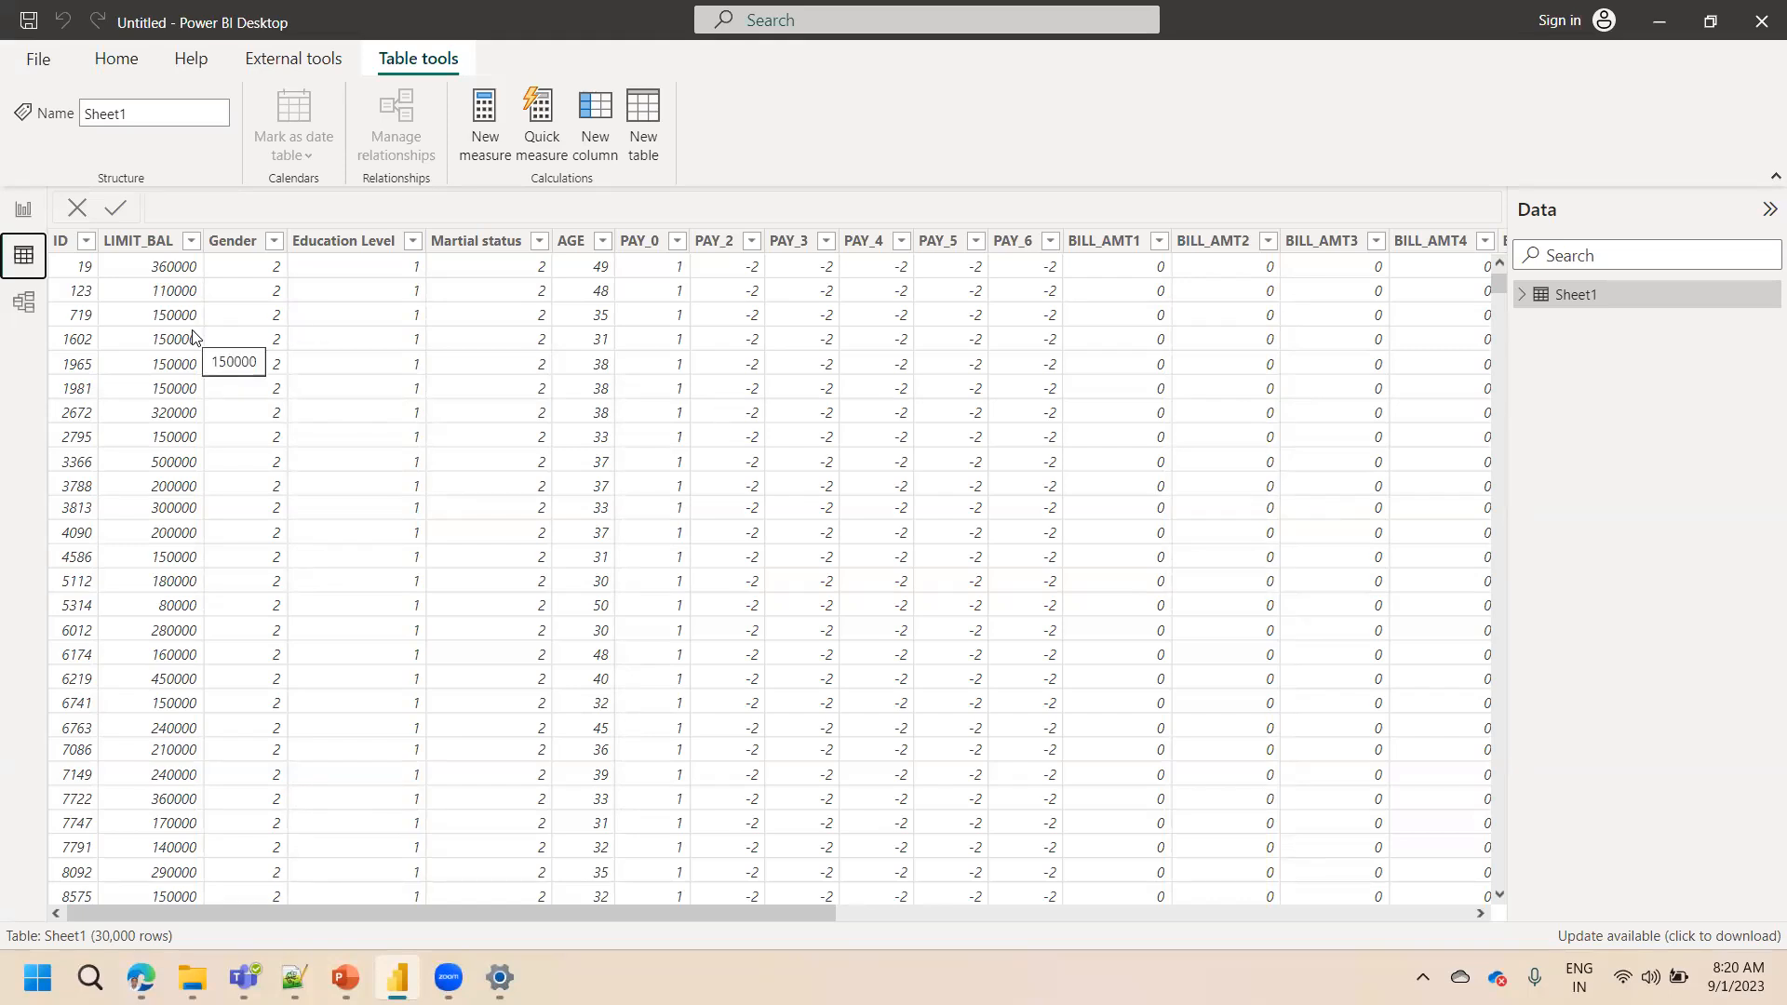
click(25, 208)
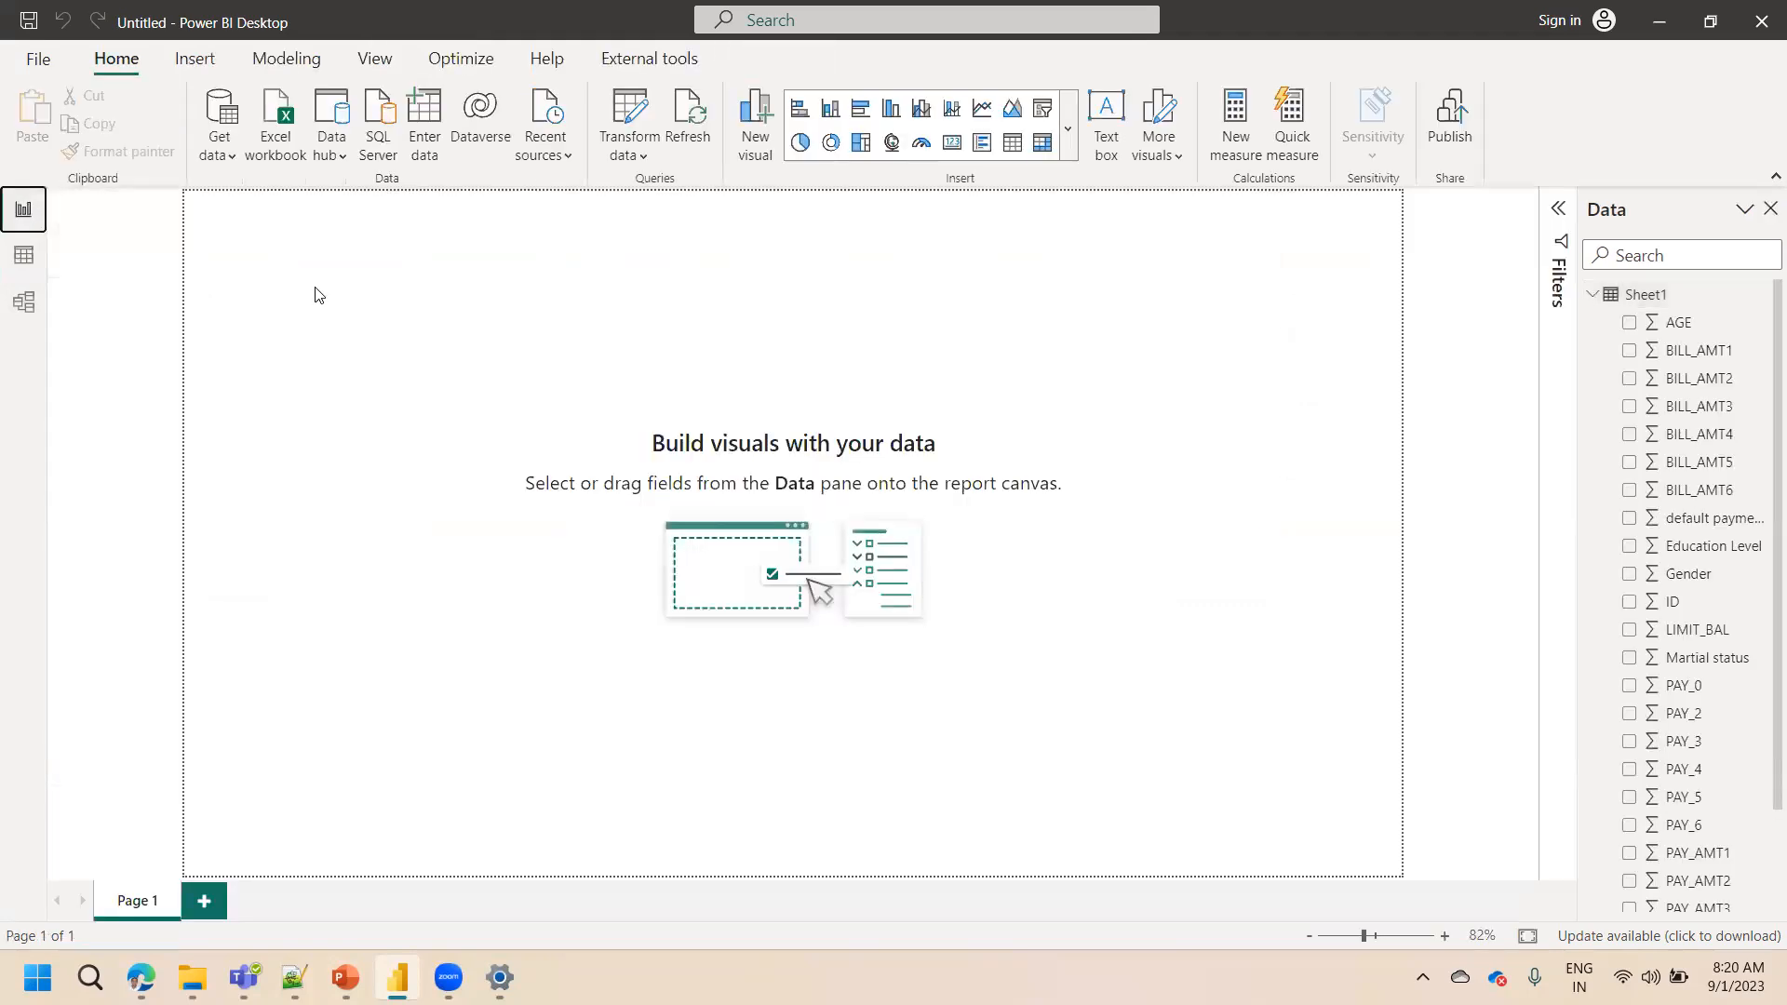
Insert a stacked bar chart, place it on the canvas, and add Education Level to it
click(798, 109)
drag(361, 457, 606, 627)
drag(461, 477, 473, 748)
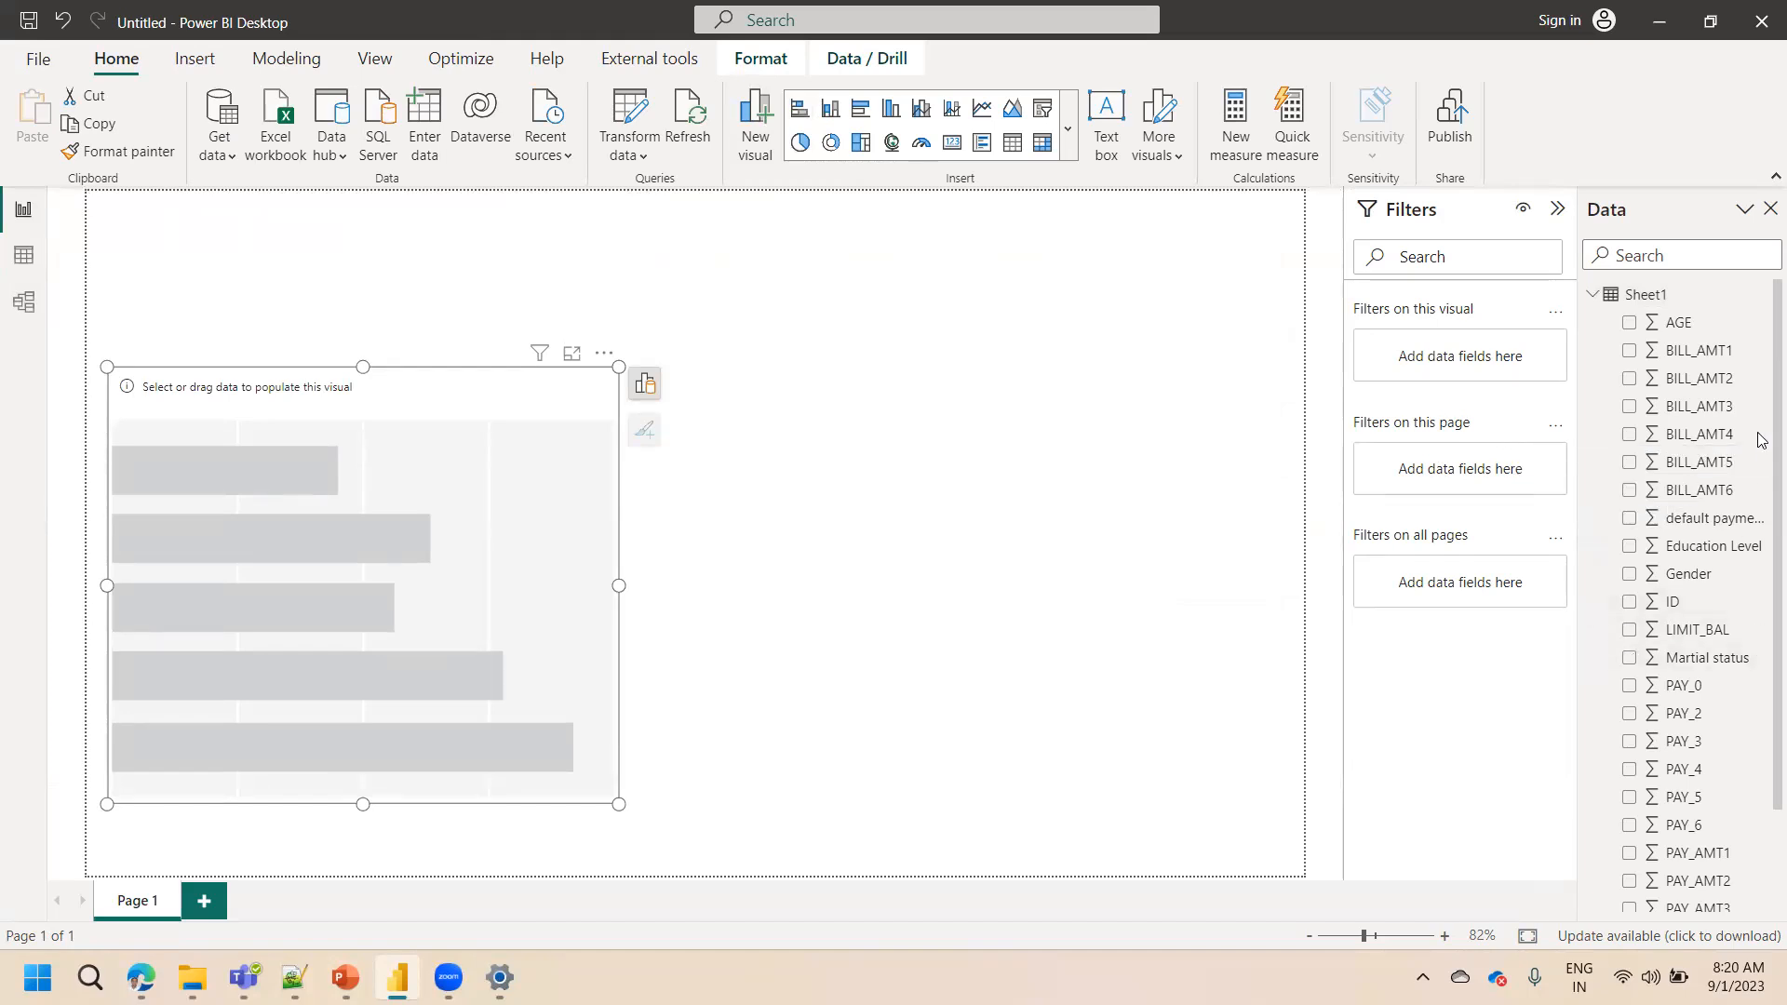
click(1630, 547)
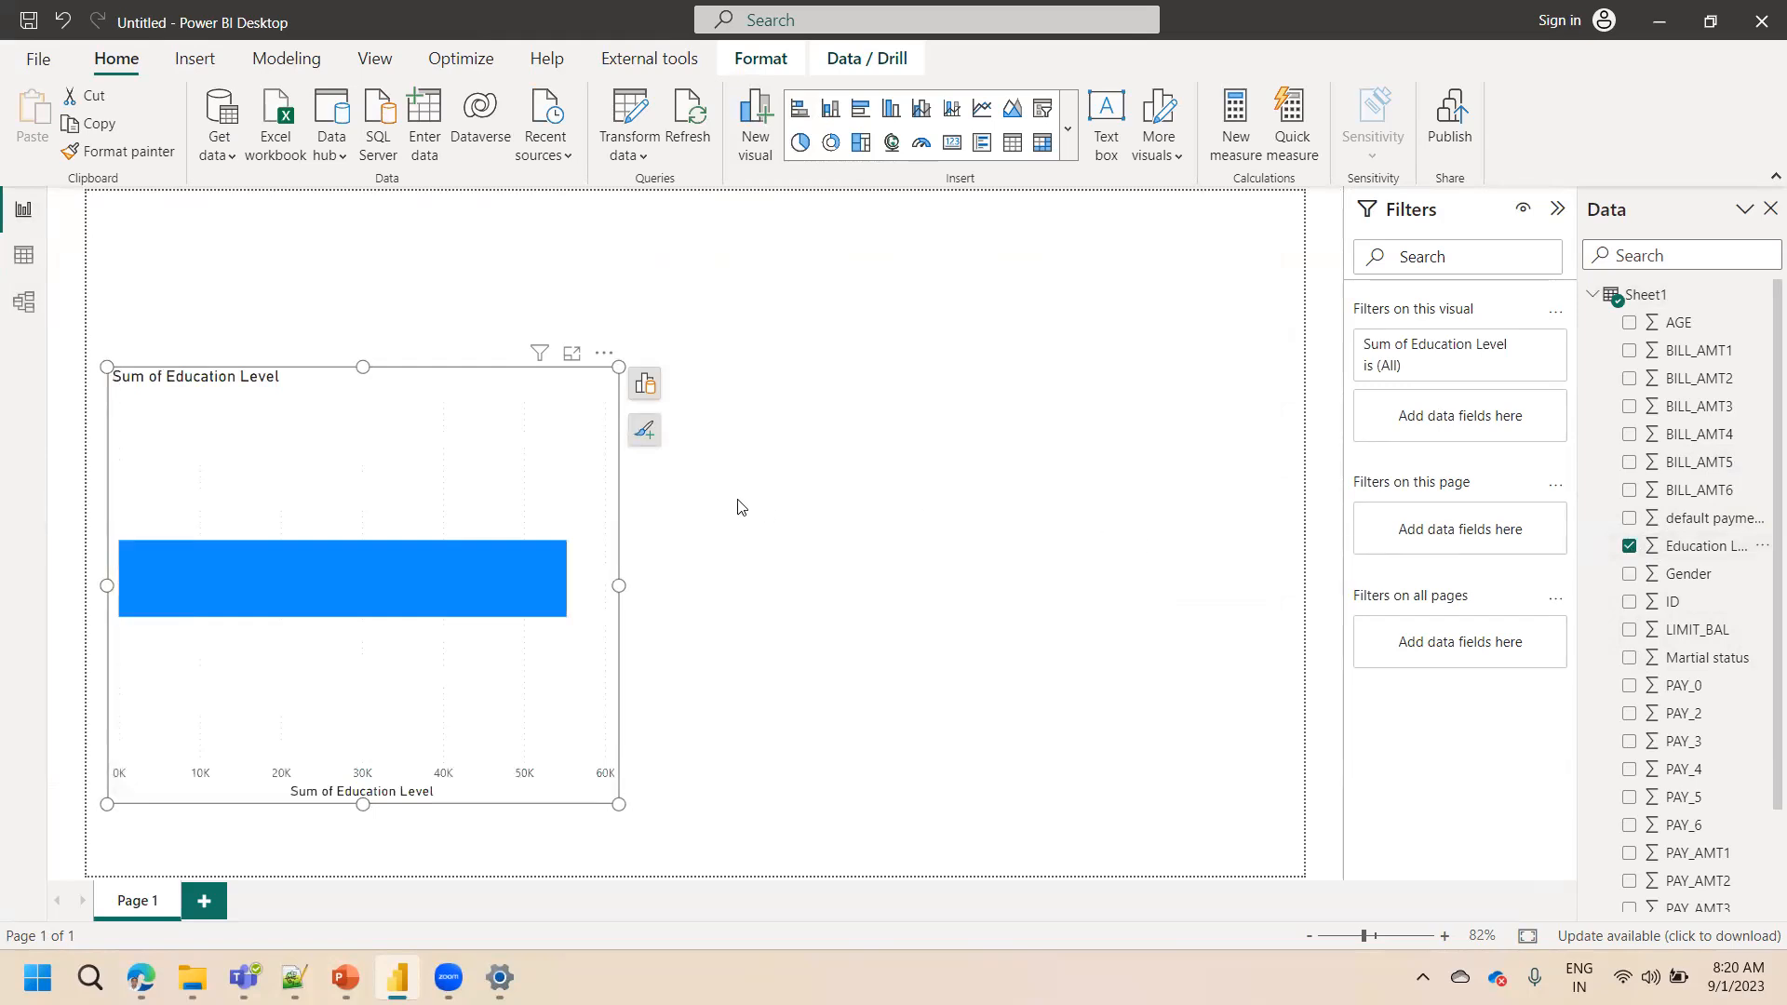
Move Education Level to the Y-axis, put default payment next month on the X-axis, and enlarge the chart
click(644, 384)
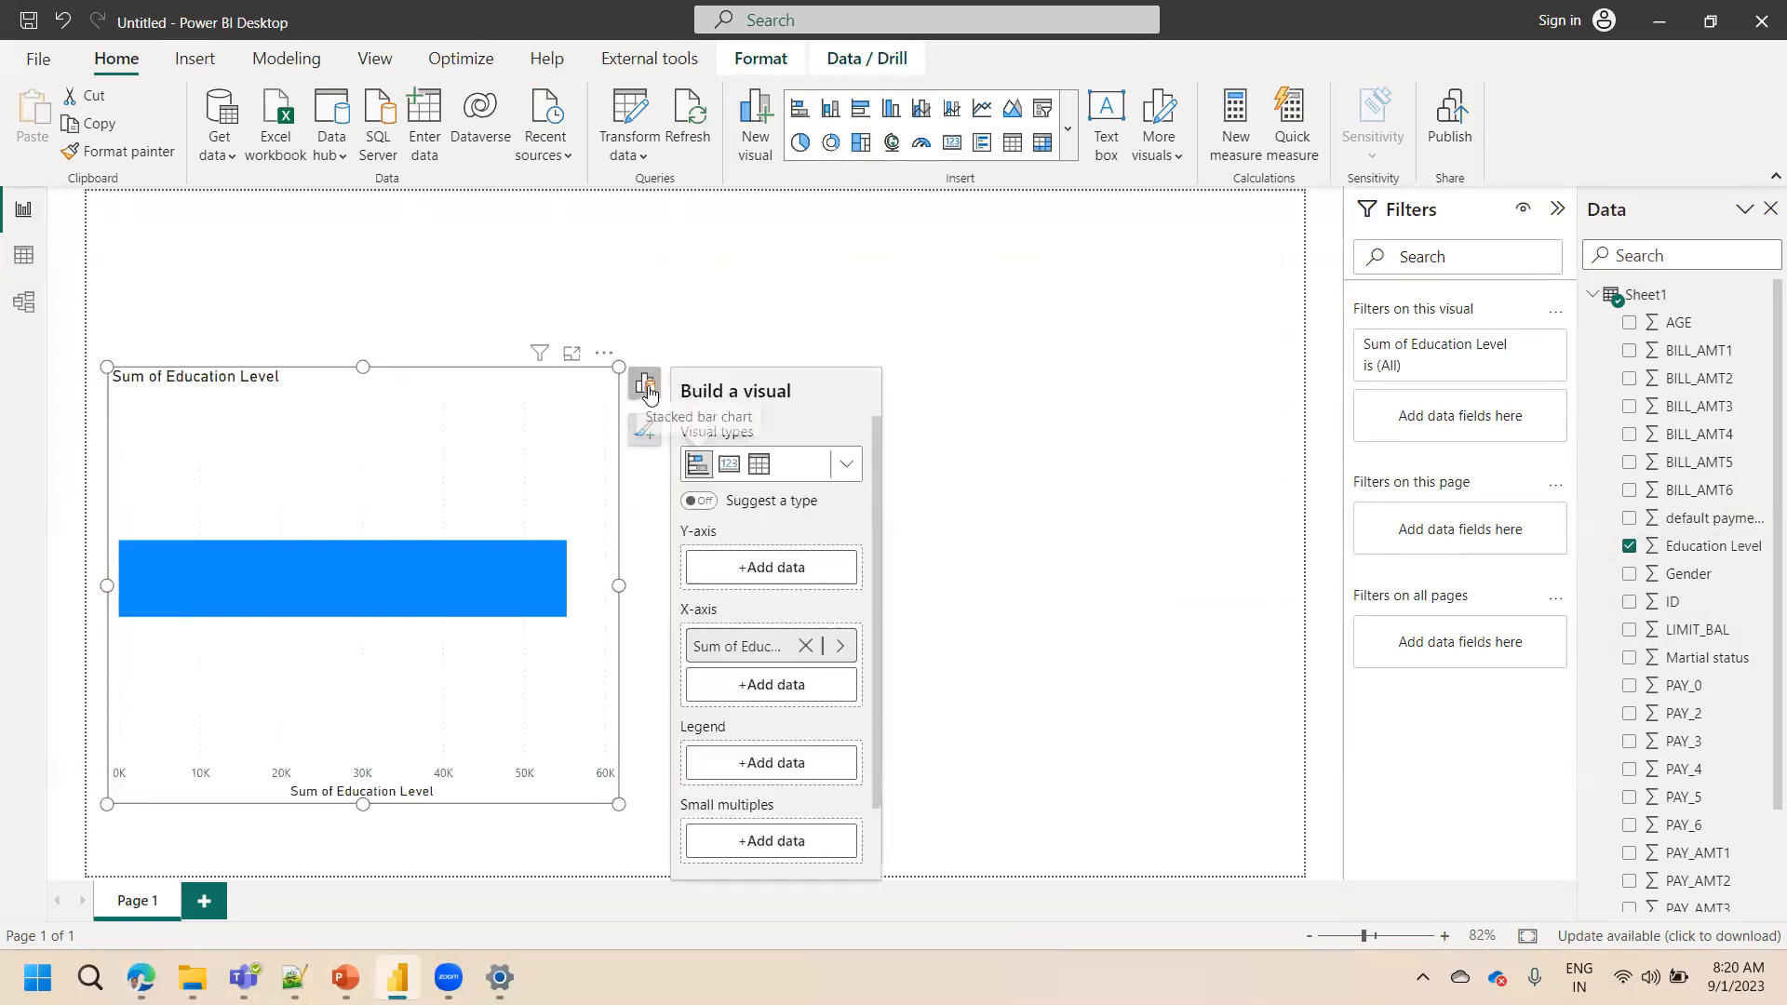
drag(718, 654, 735, 570)
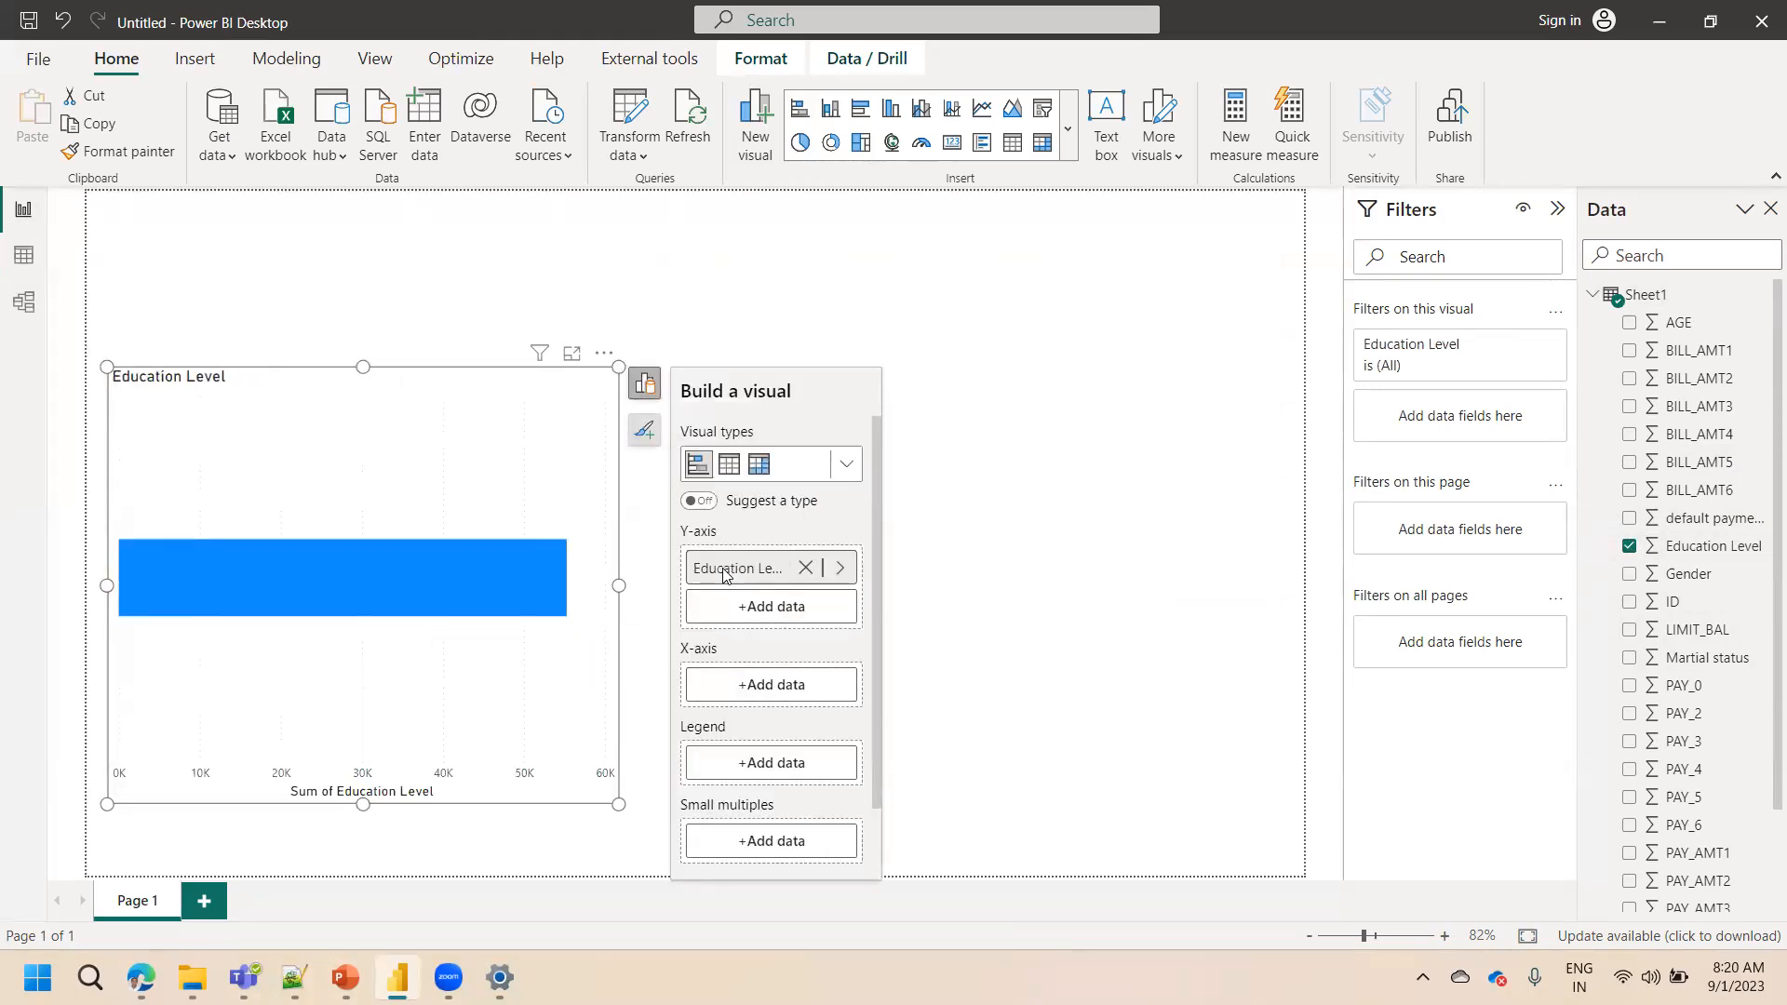
click(750, 689)
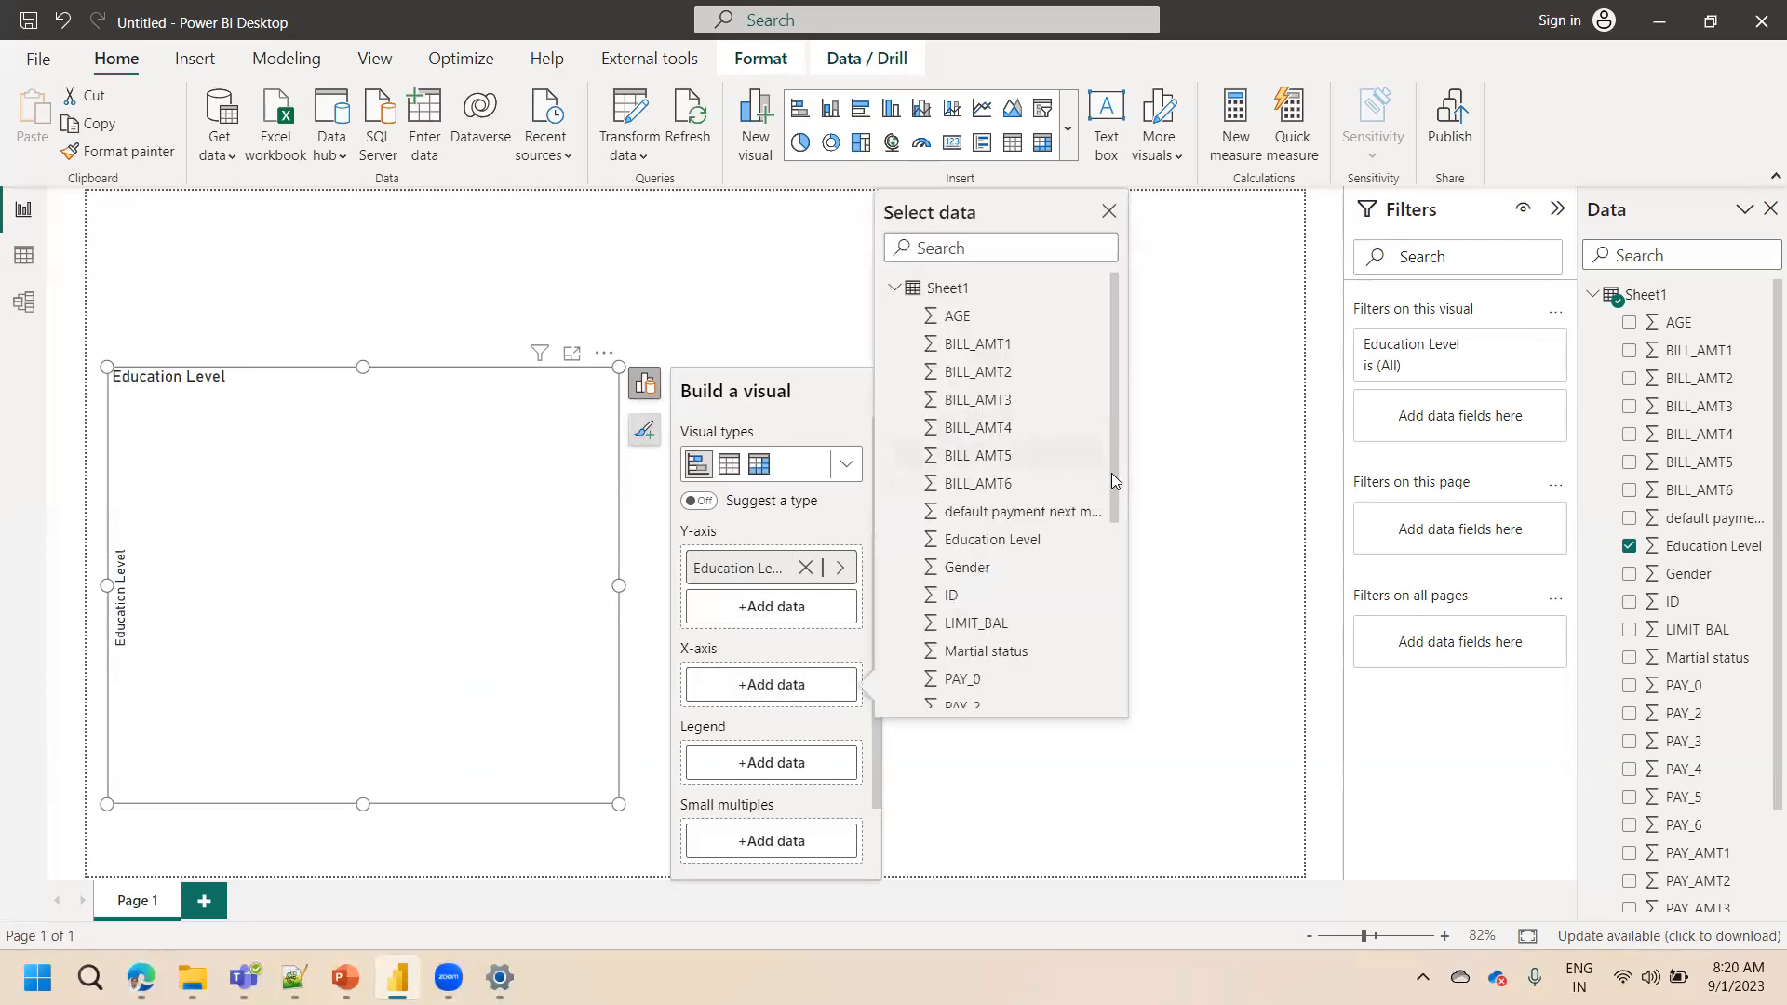
drag(1113, 473, 1029, 724)
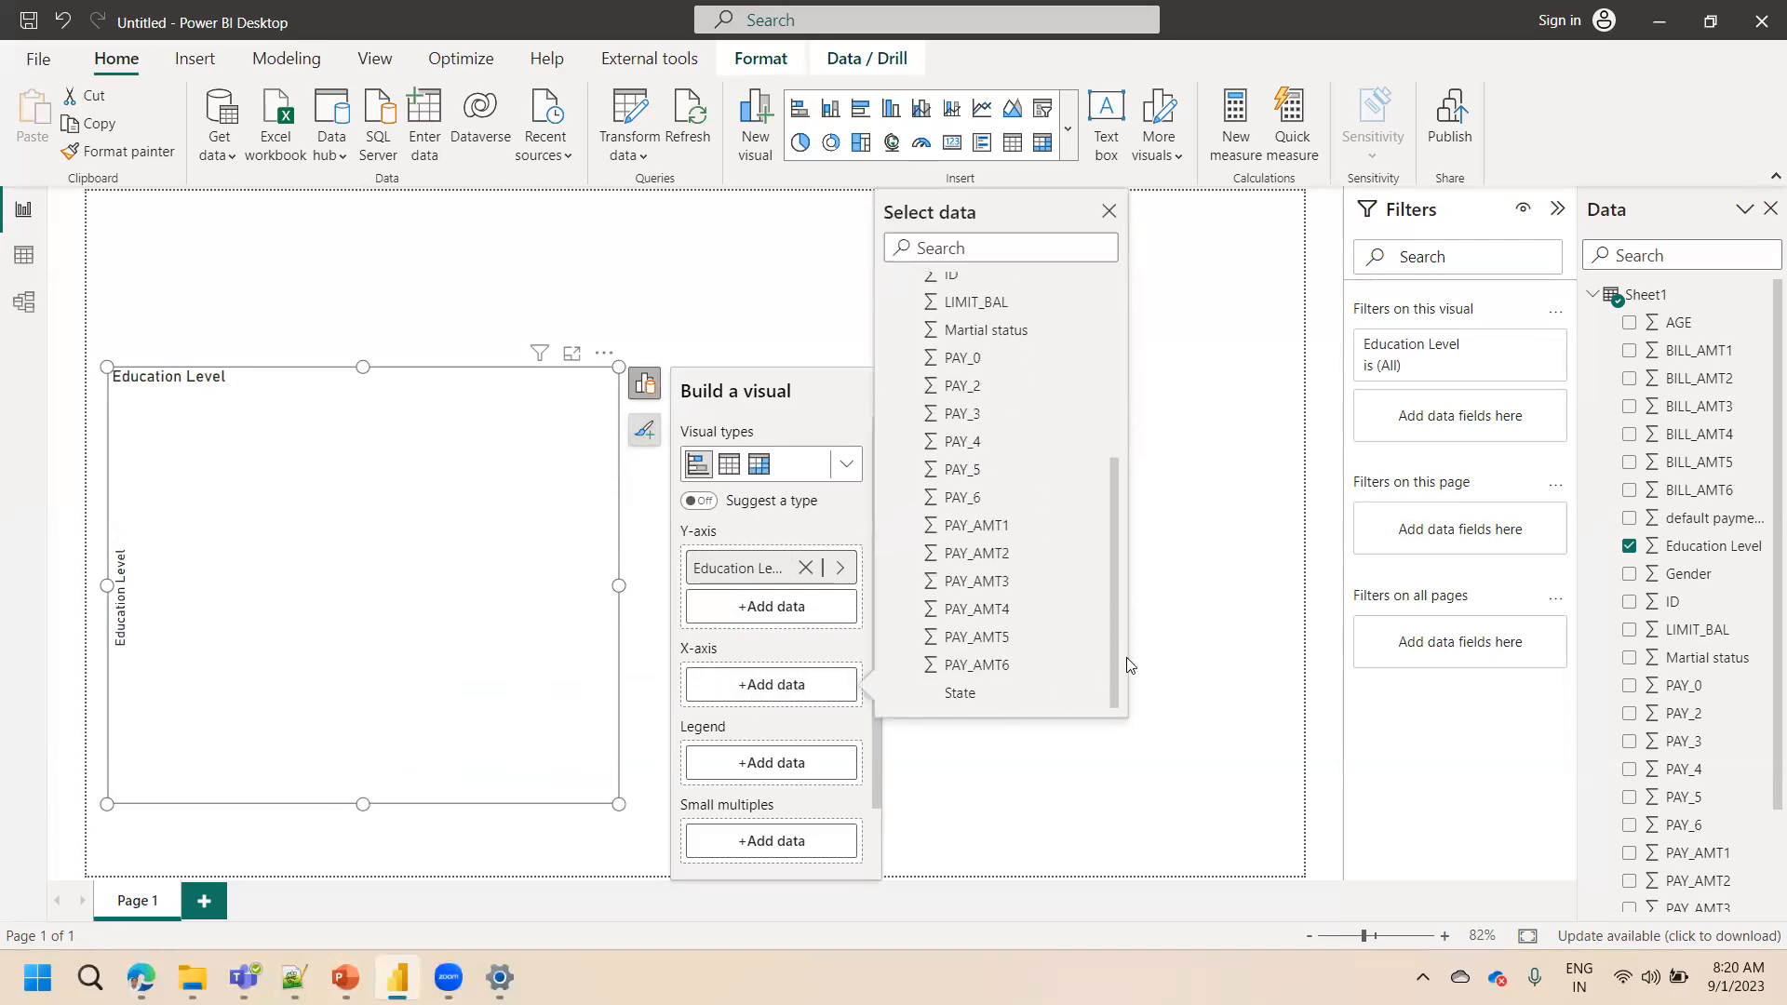
drag(1116, 651, 1118, 473)
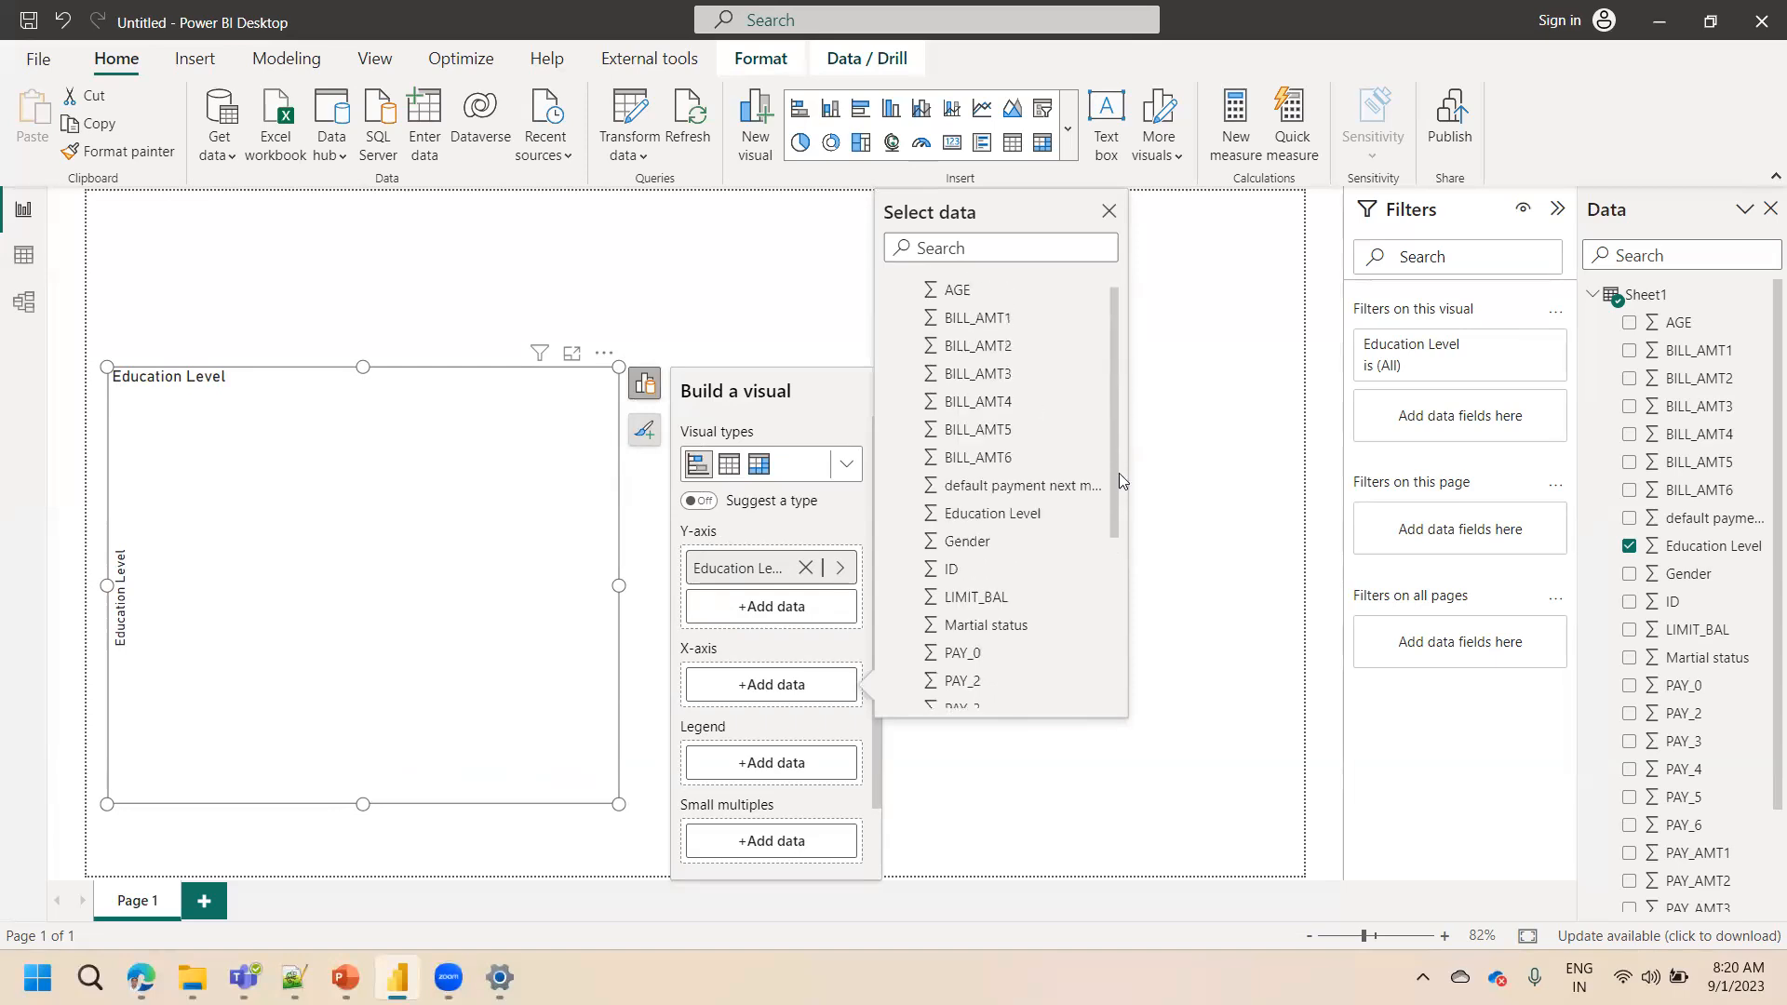
click(1022, 490)
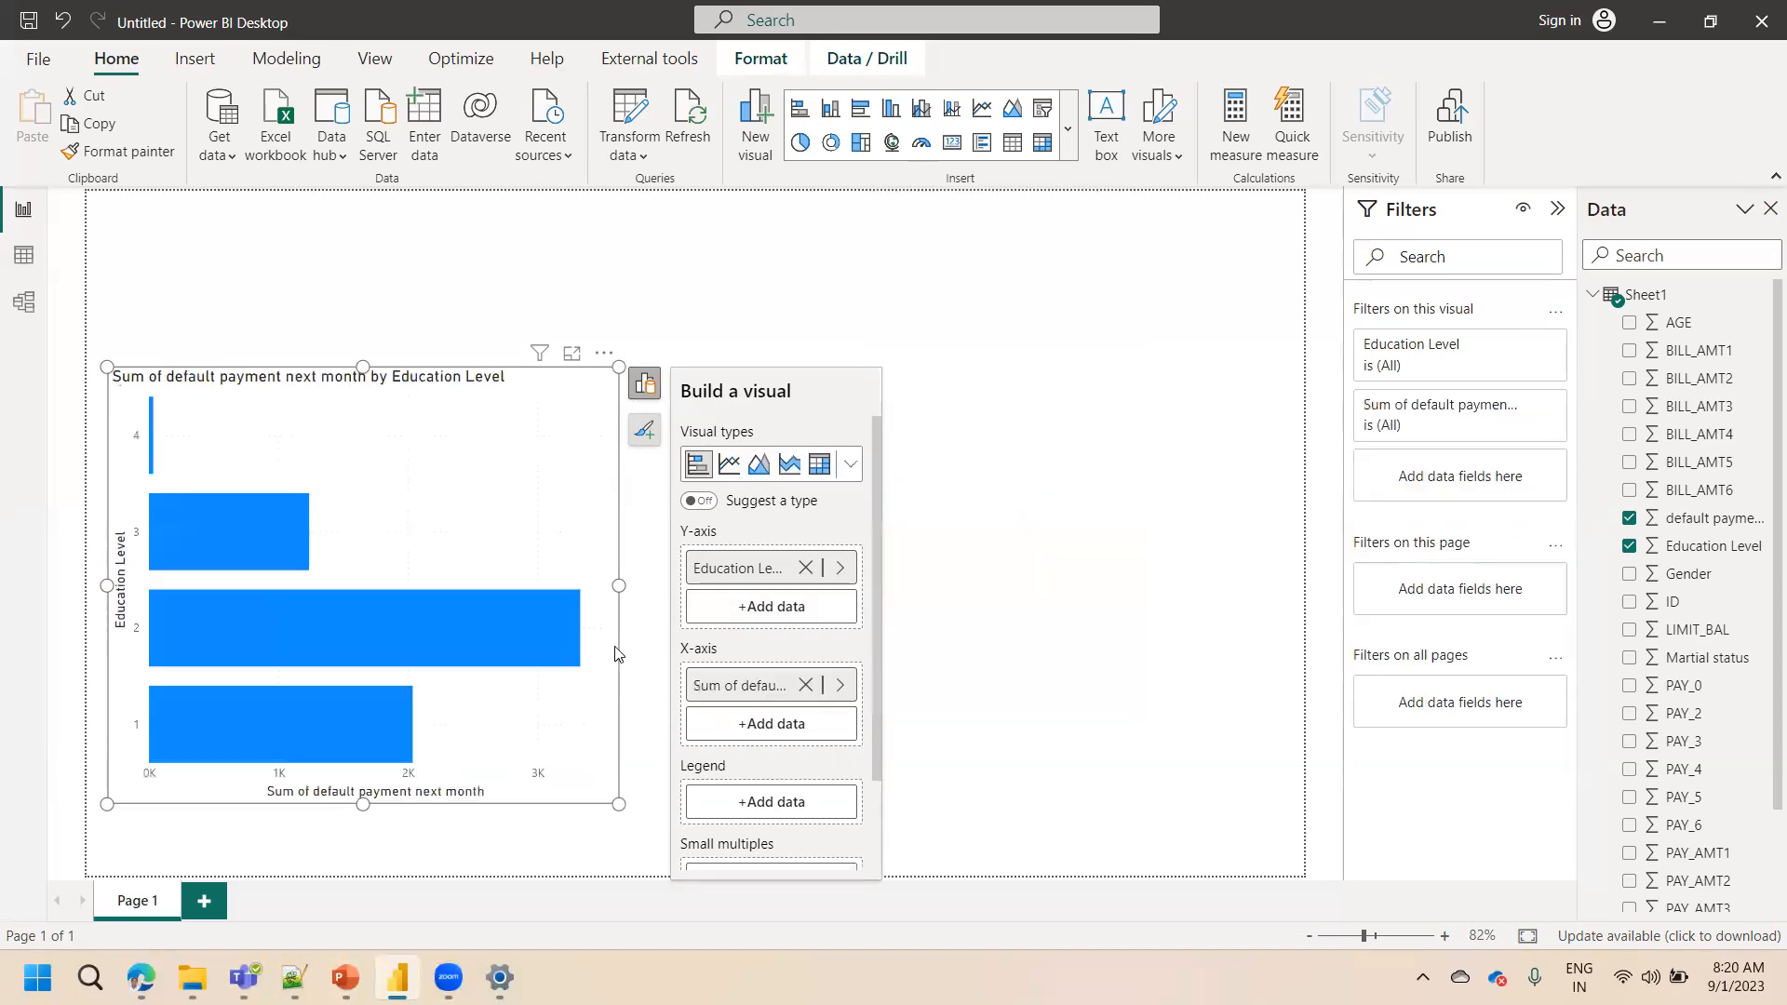
drag(618, 370, 650, 293)
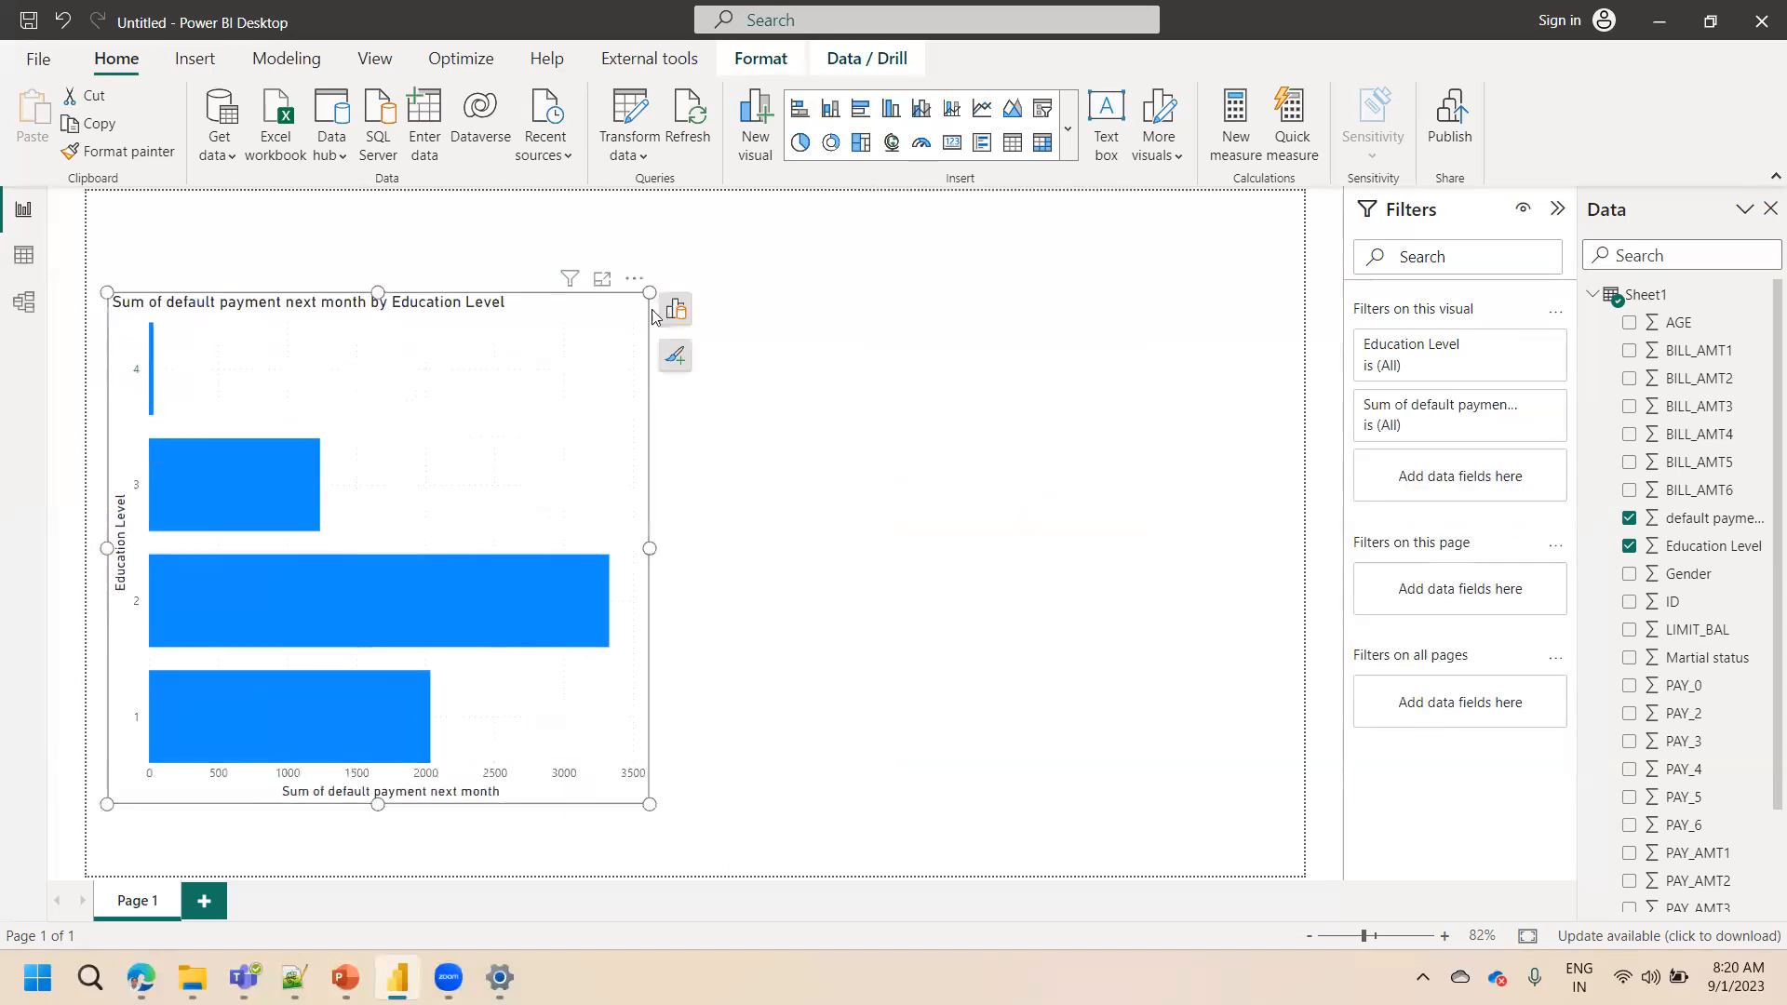
Change the chart's visual type to Stacked column chart
click(831, 119)
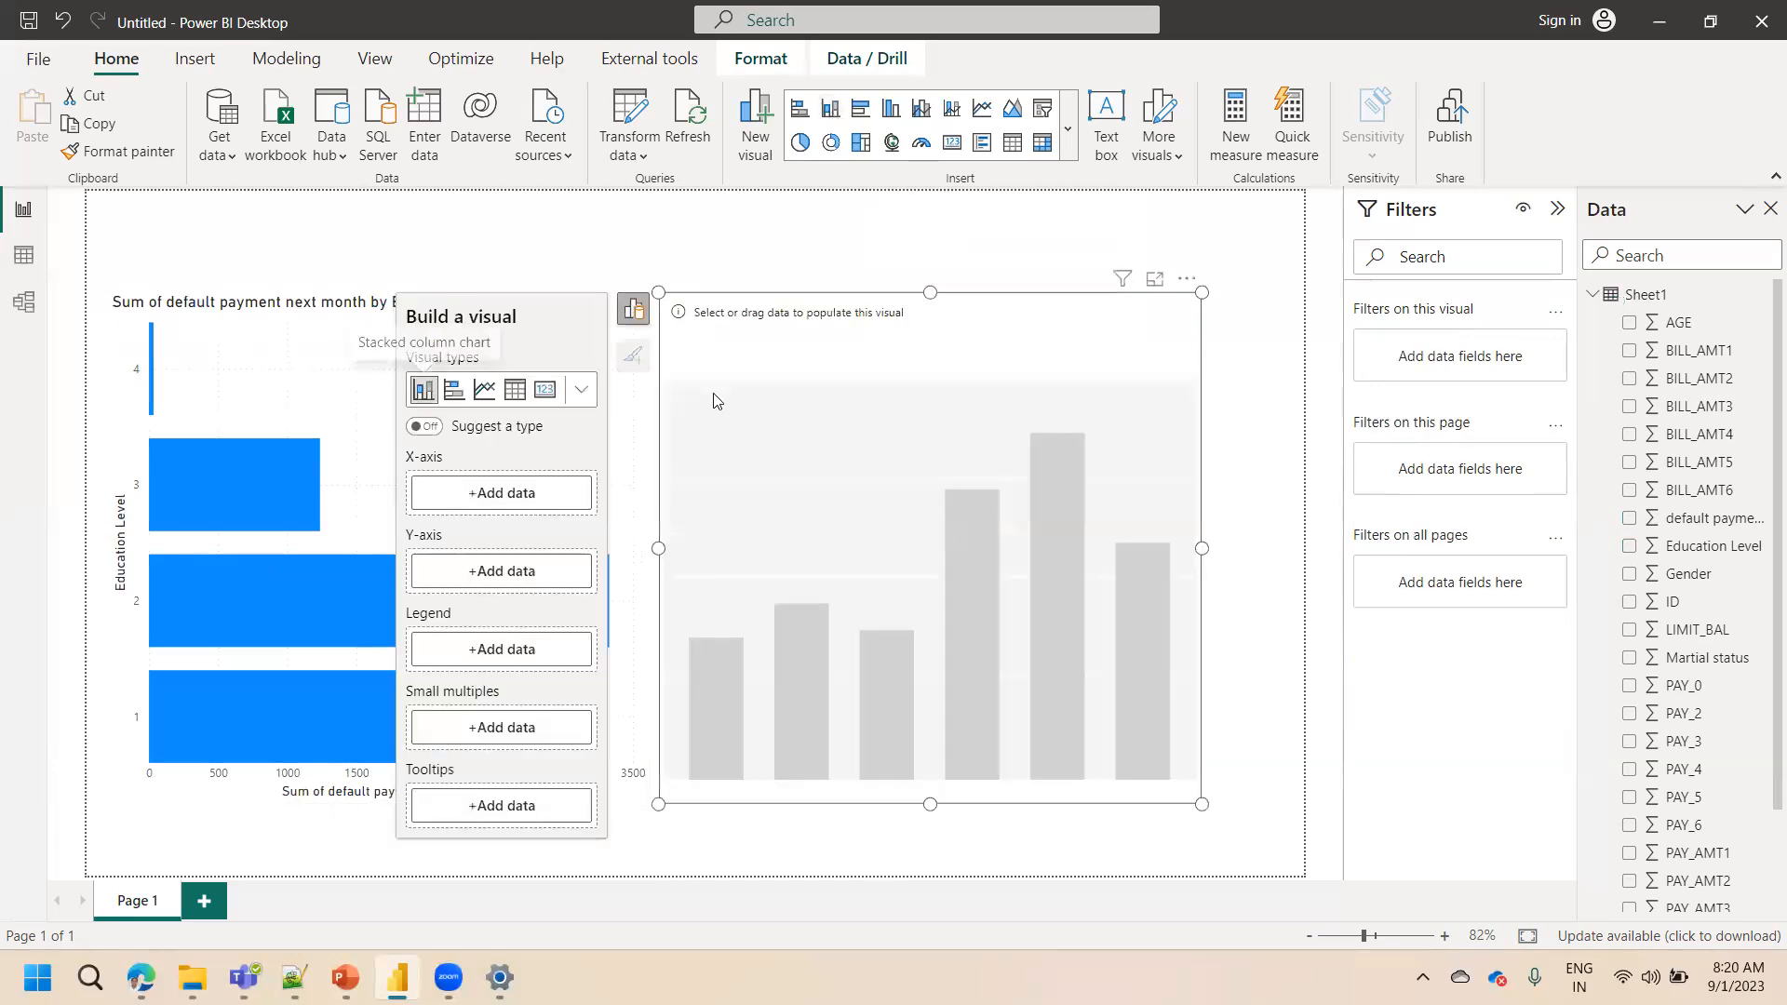
key(Delete)
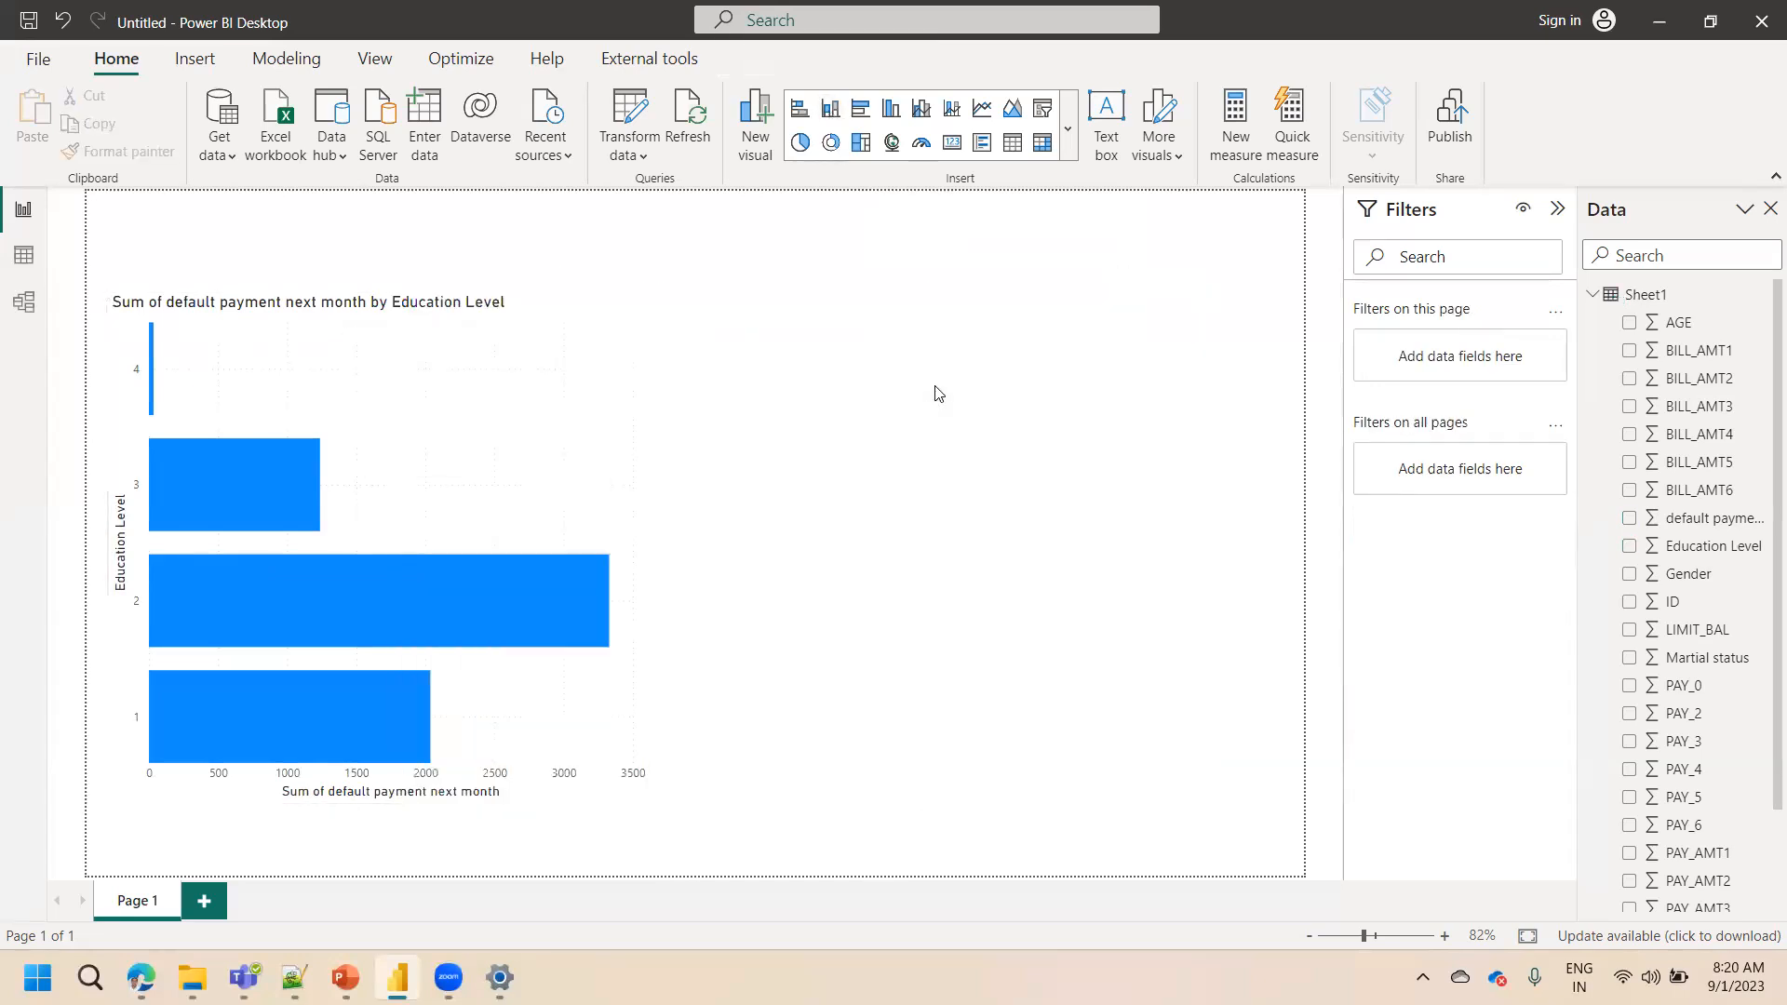
click(537, 444)
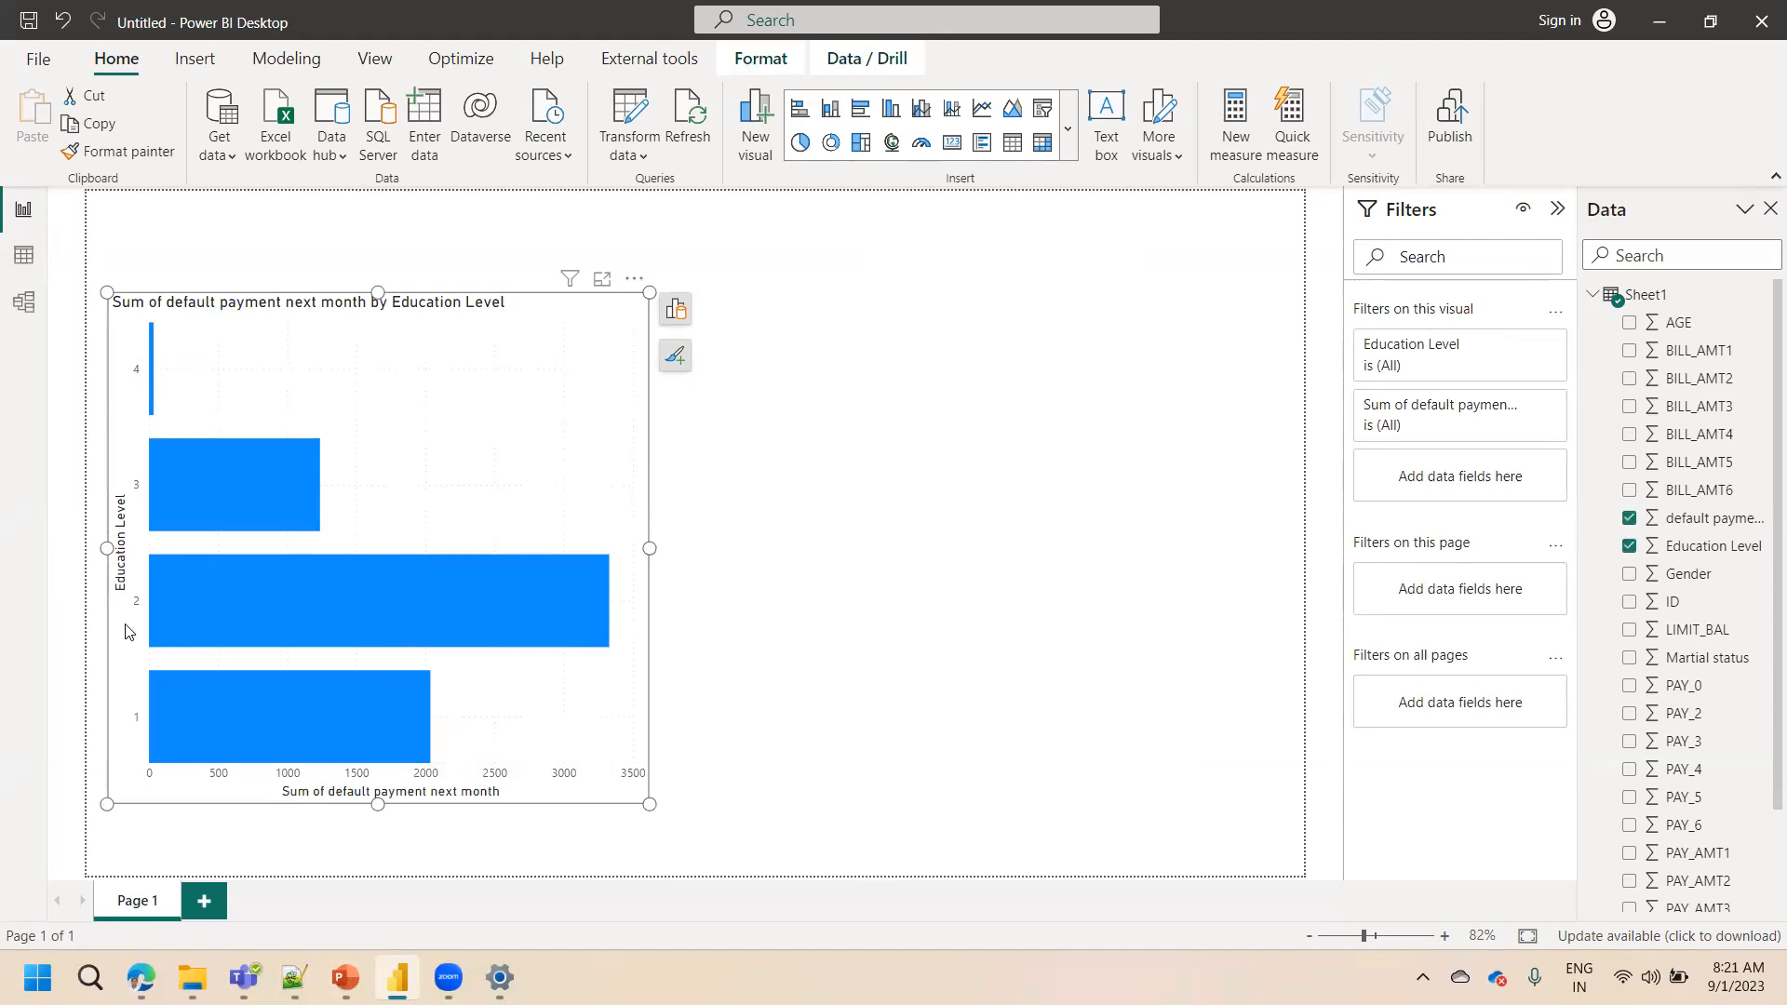
mouse_move(244, 977)
click(676, 310)
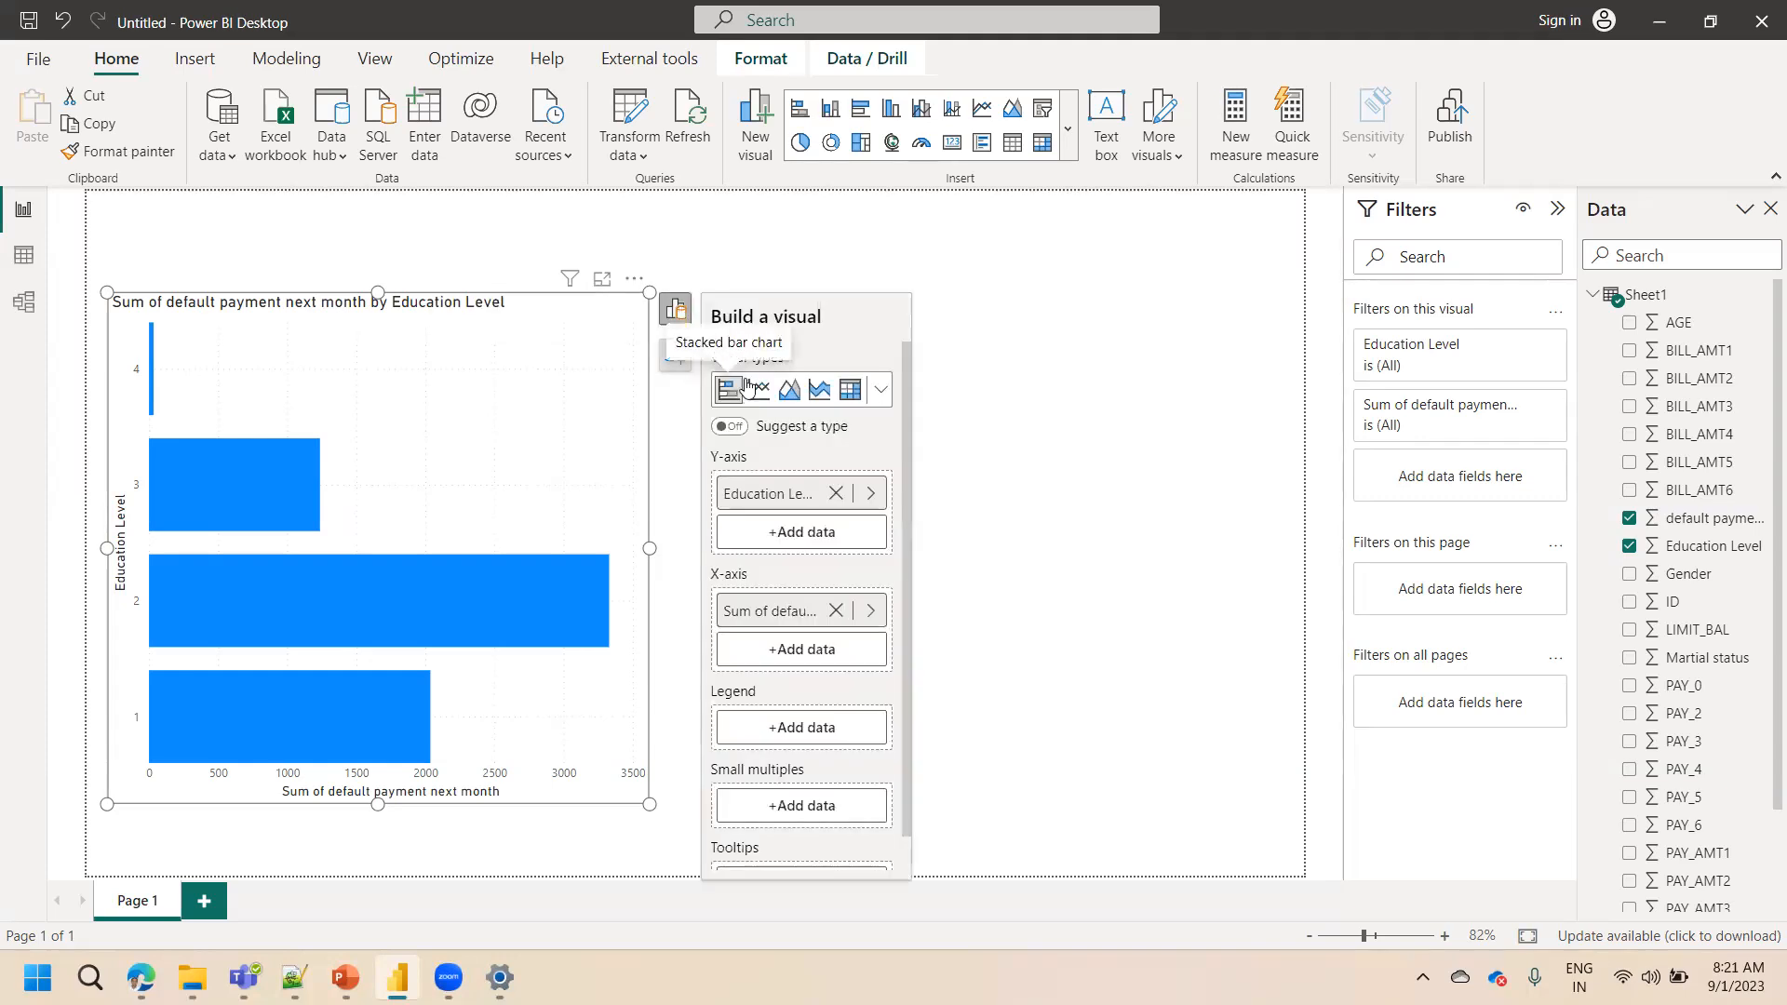
click(881, 396)
click(758, 431)
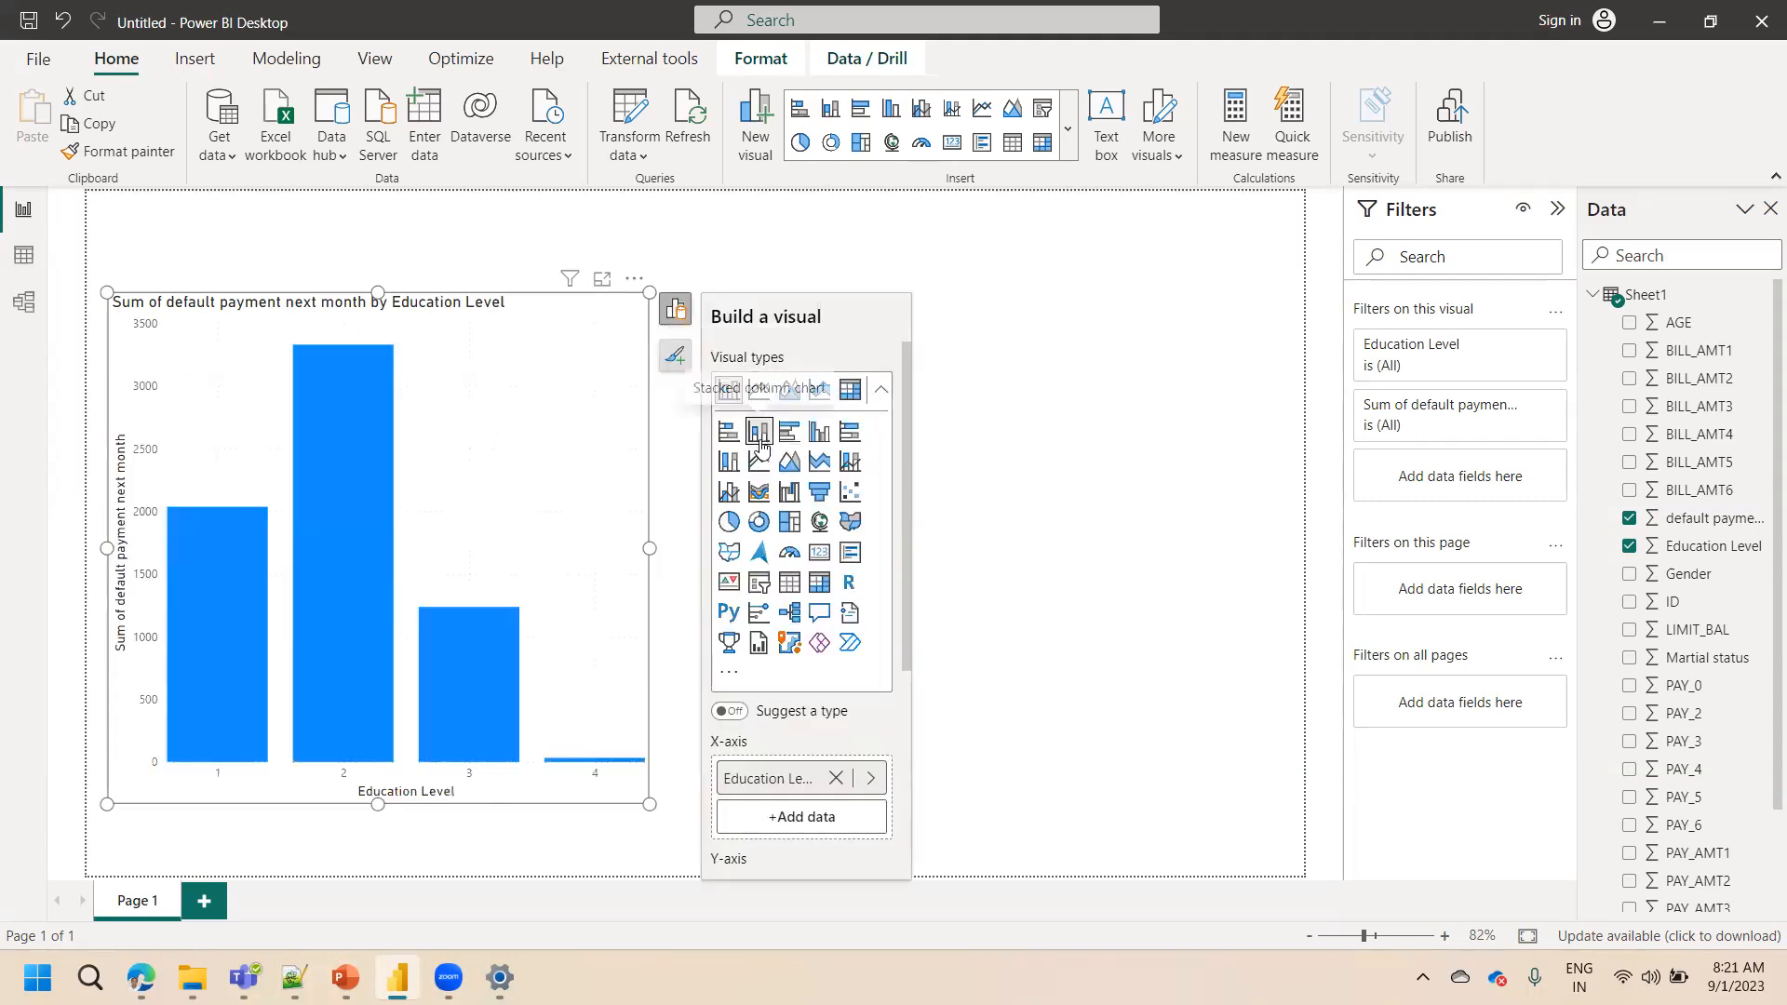
Widen the column chart and move it lower on the canvas
drag(647, 803, 907, 778)
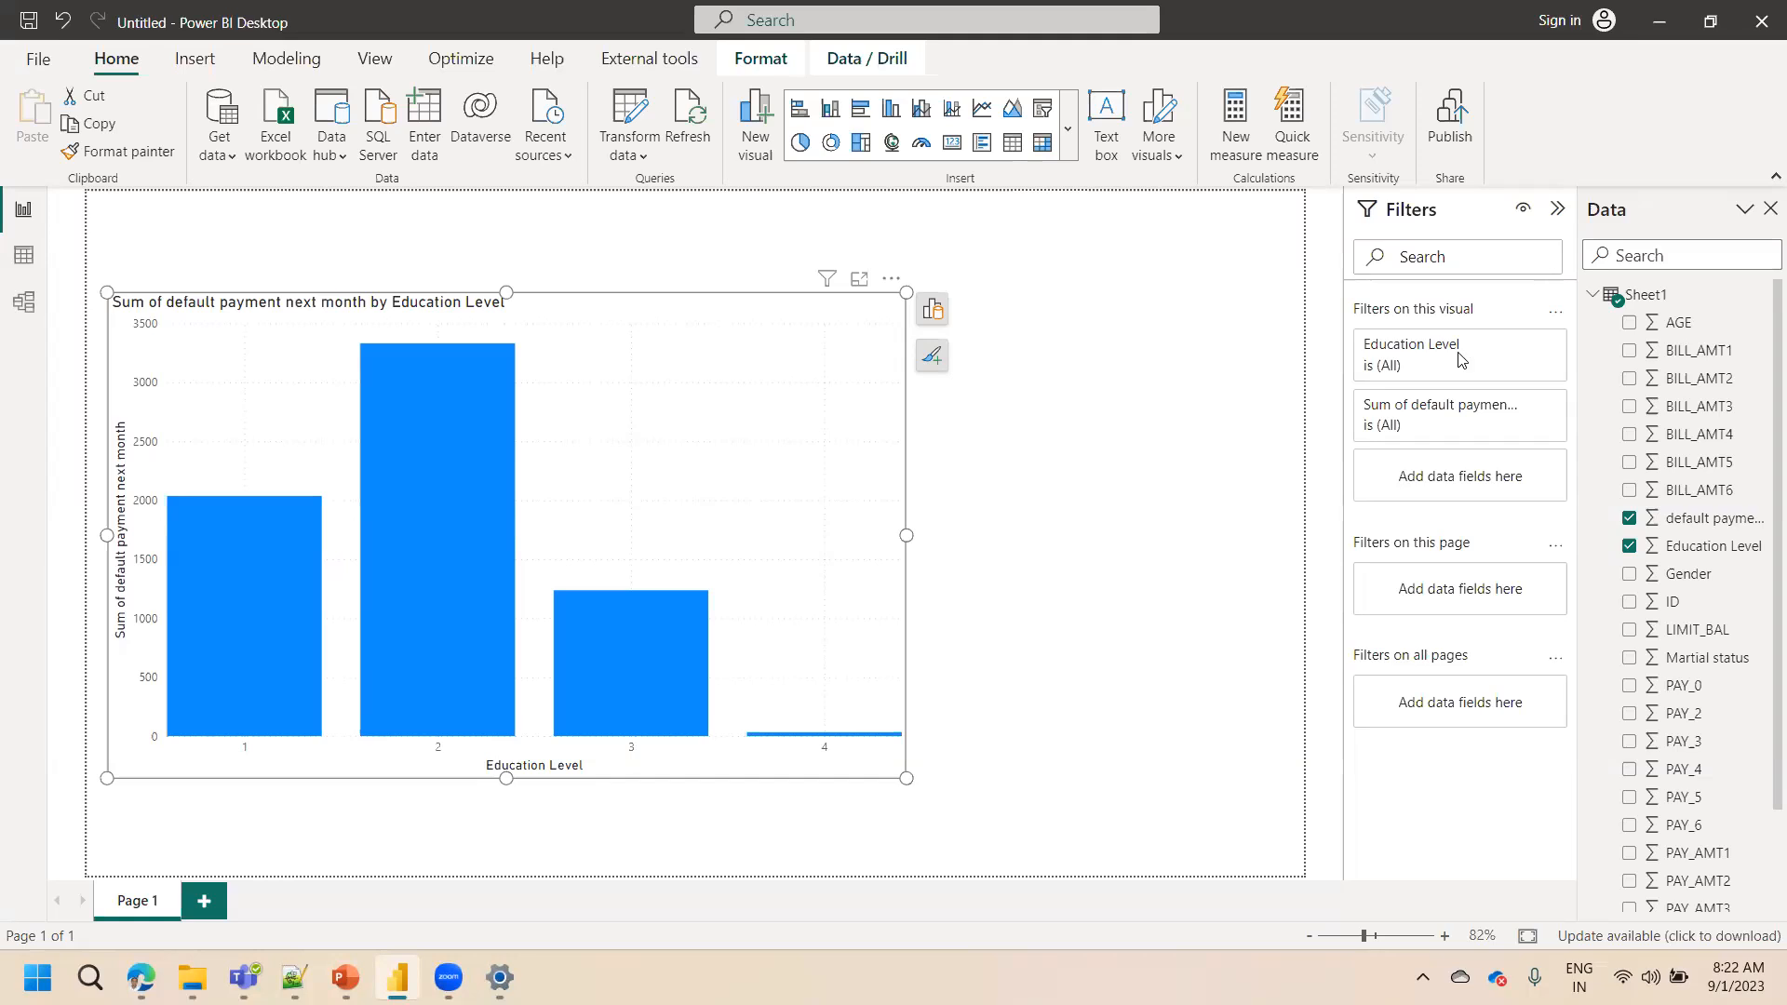
drag(759, 381, 739, 479)
Check the Table view, return to the report, and open the Power Query Editor with Transform data
click(23, 254)
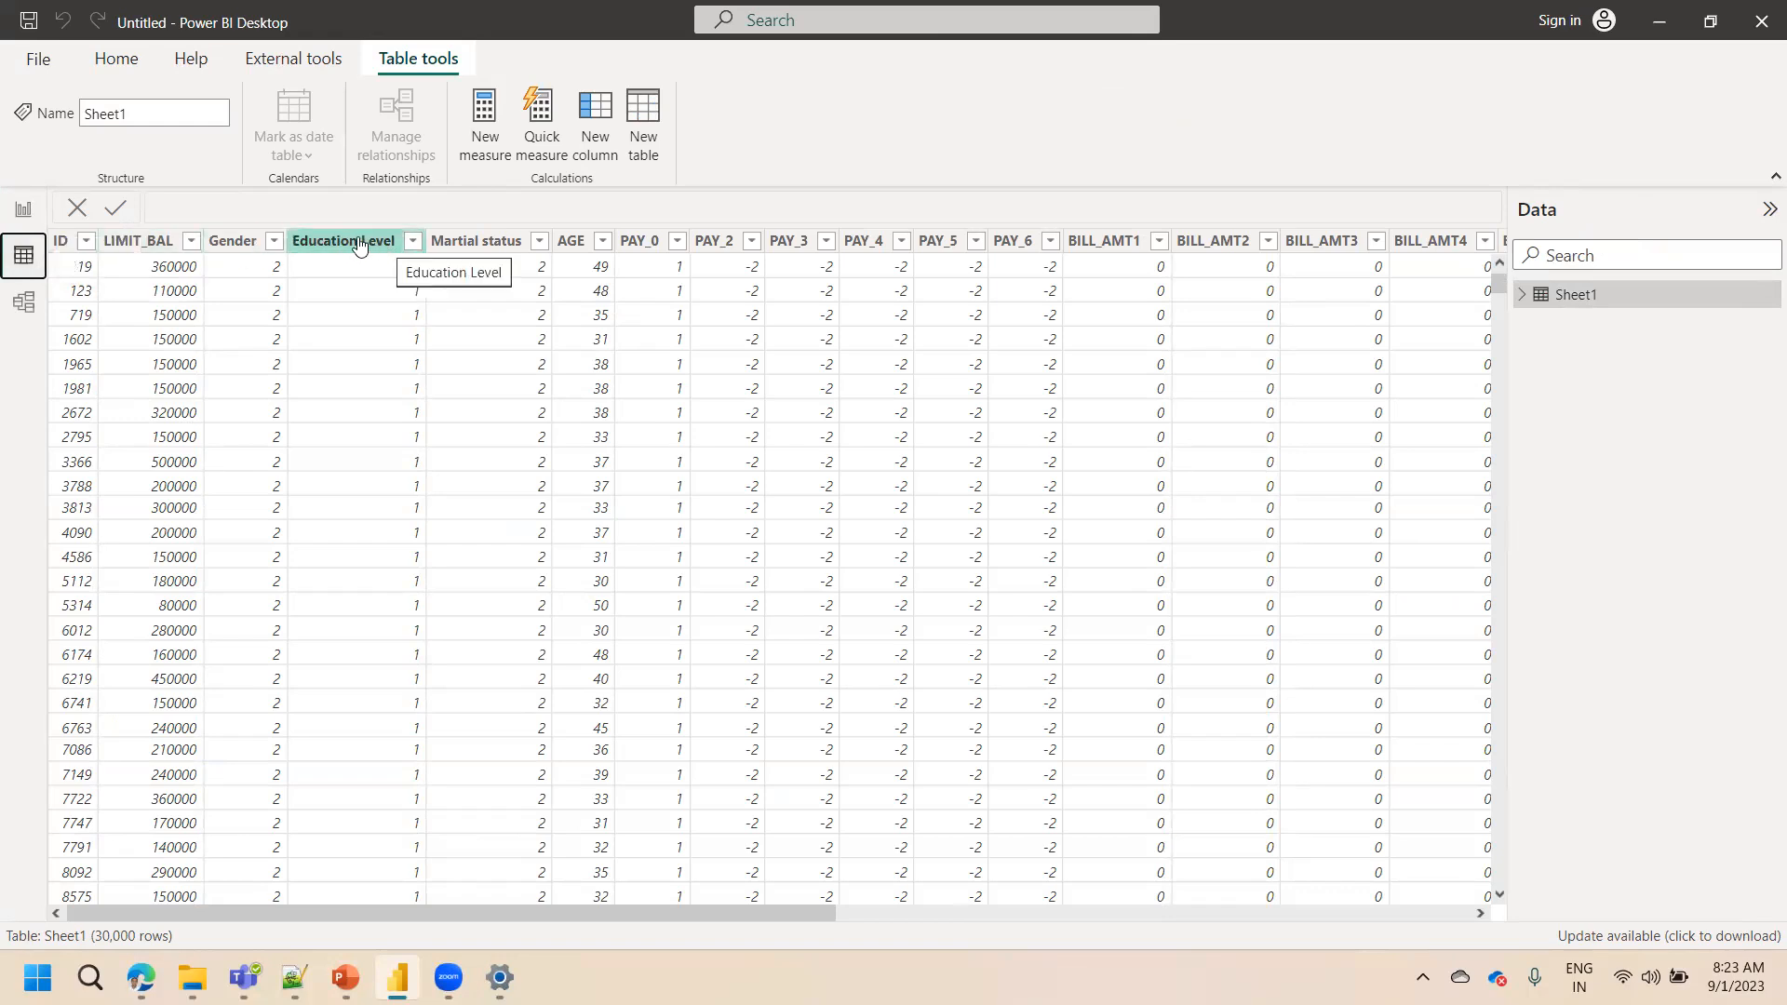
click(26, 214)
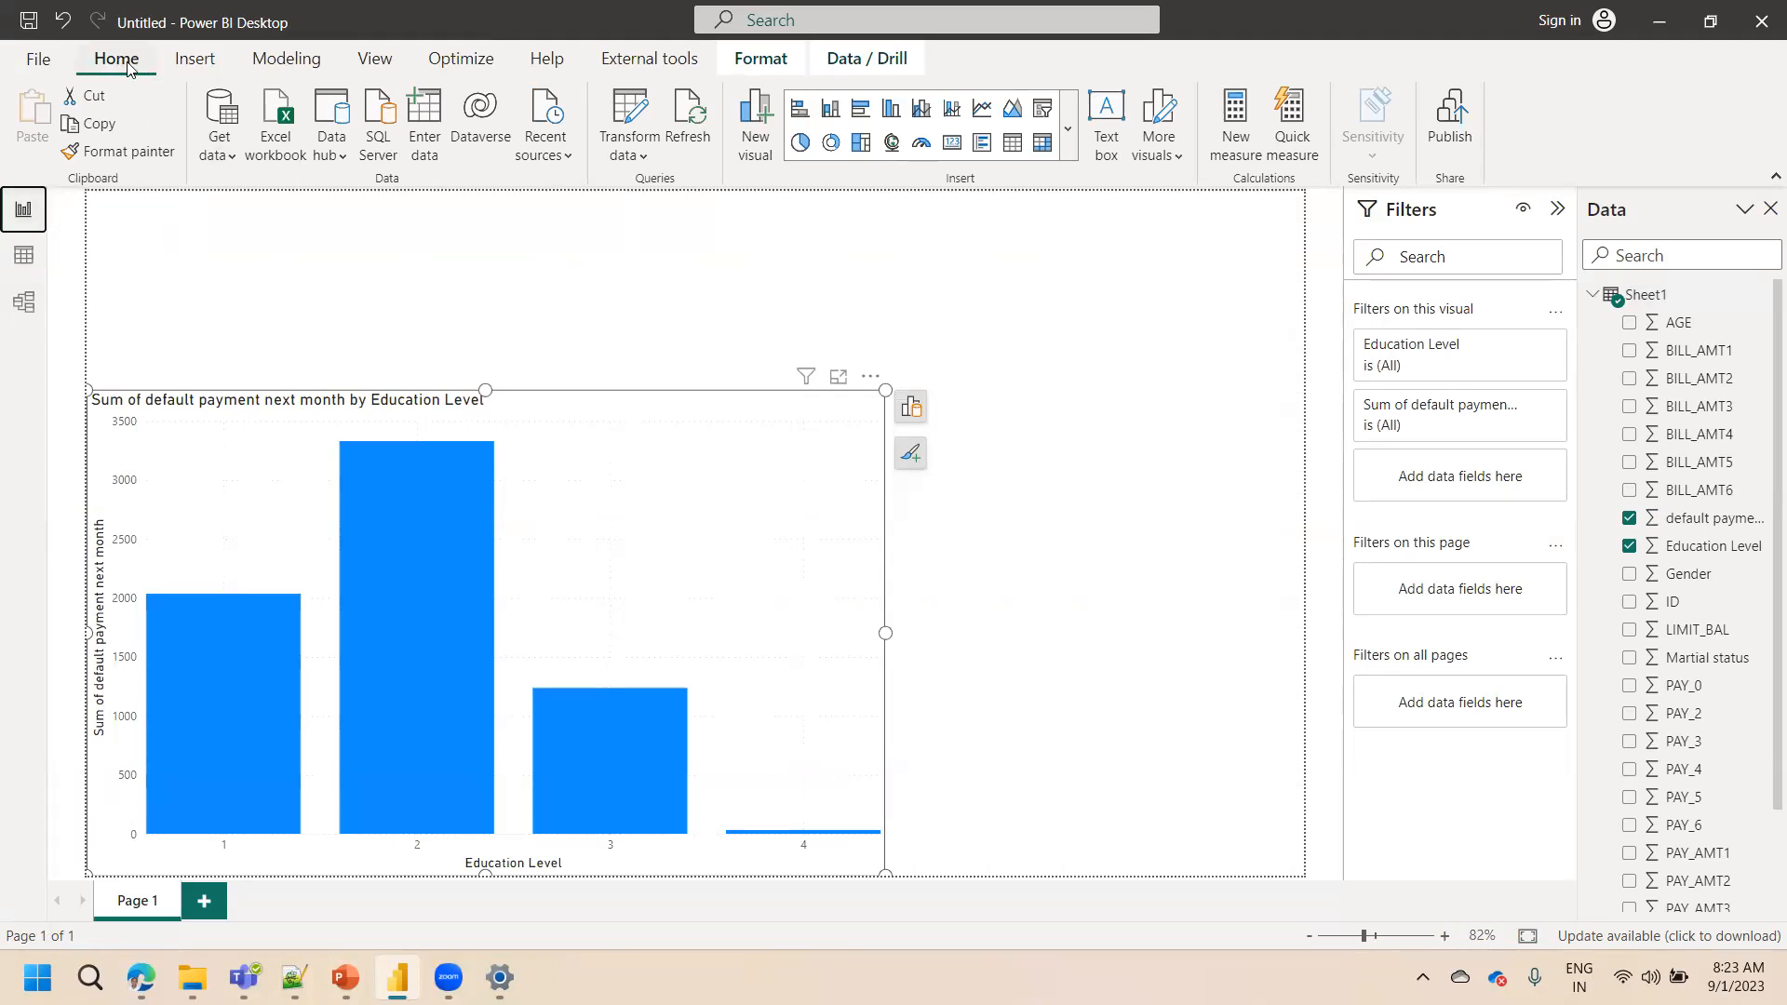
click(643, 158)
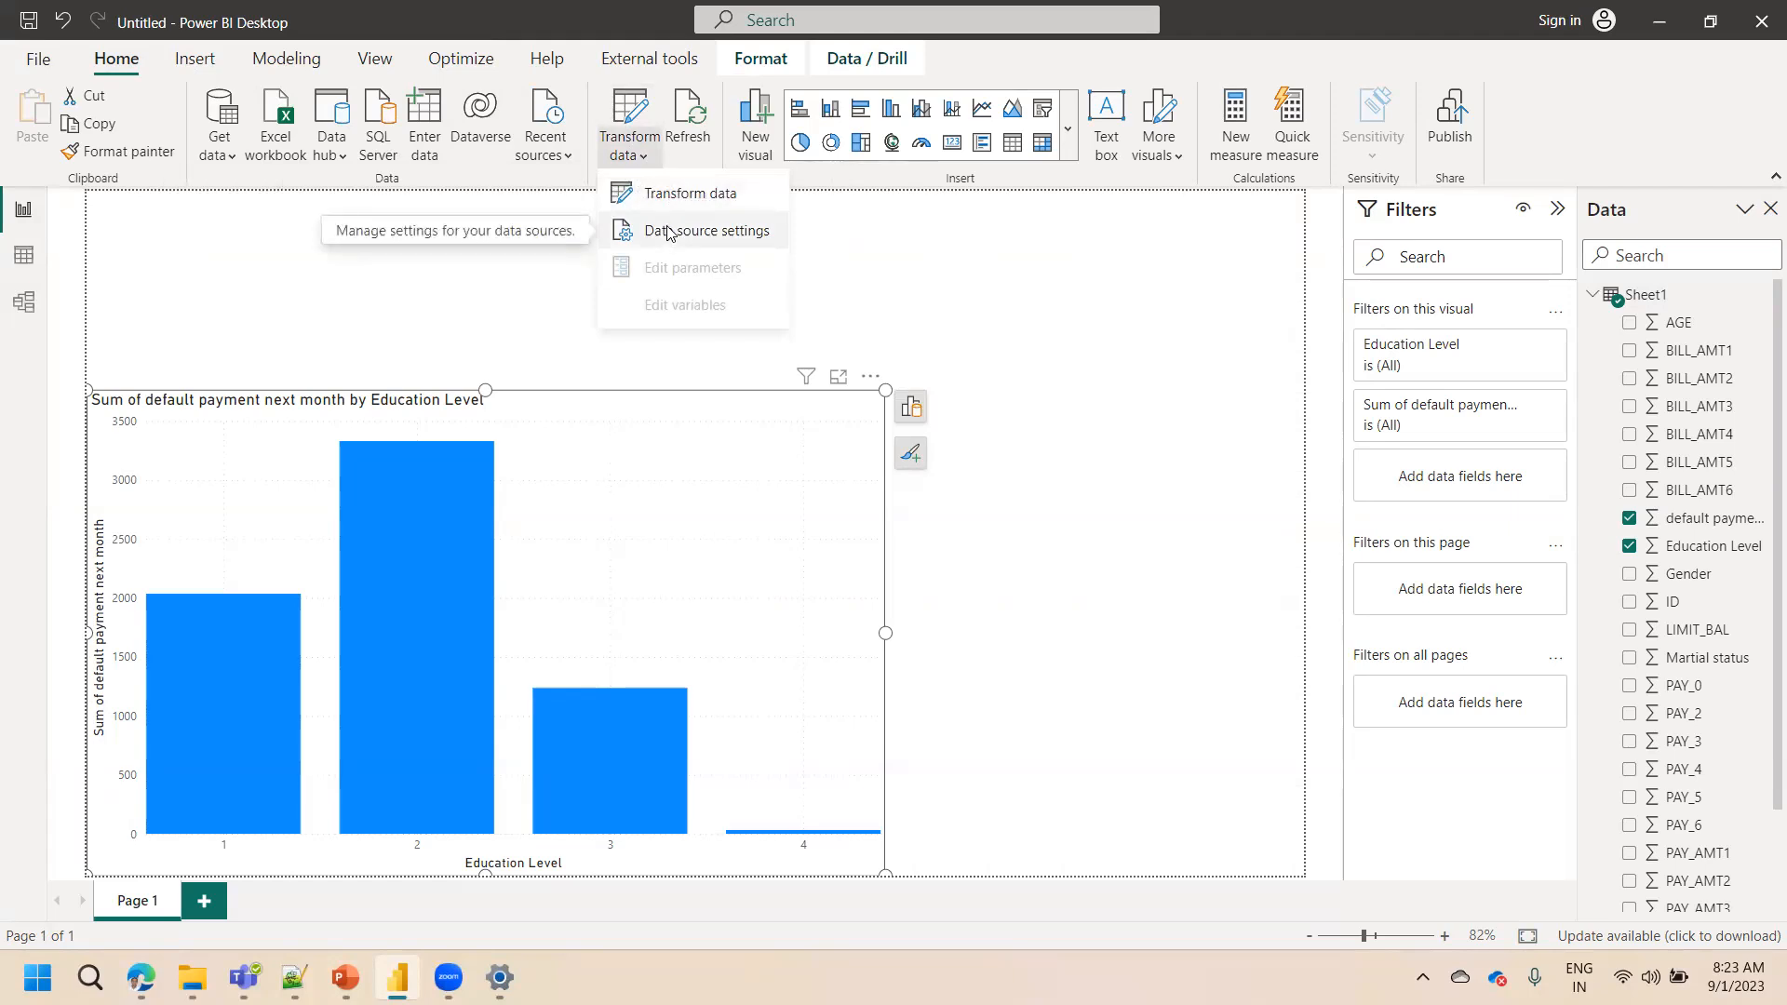
click(671, 196)
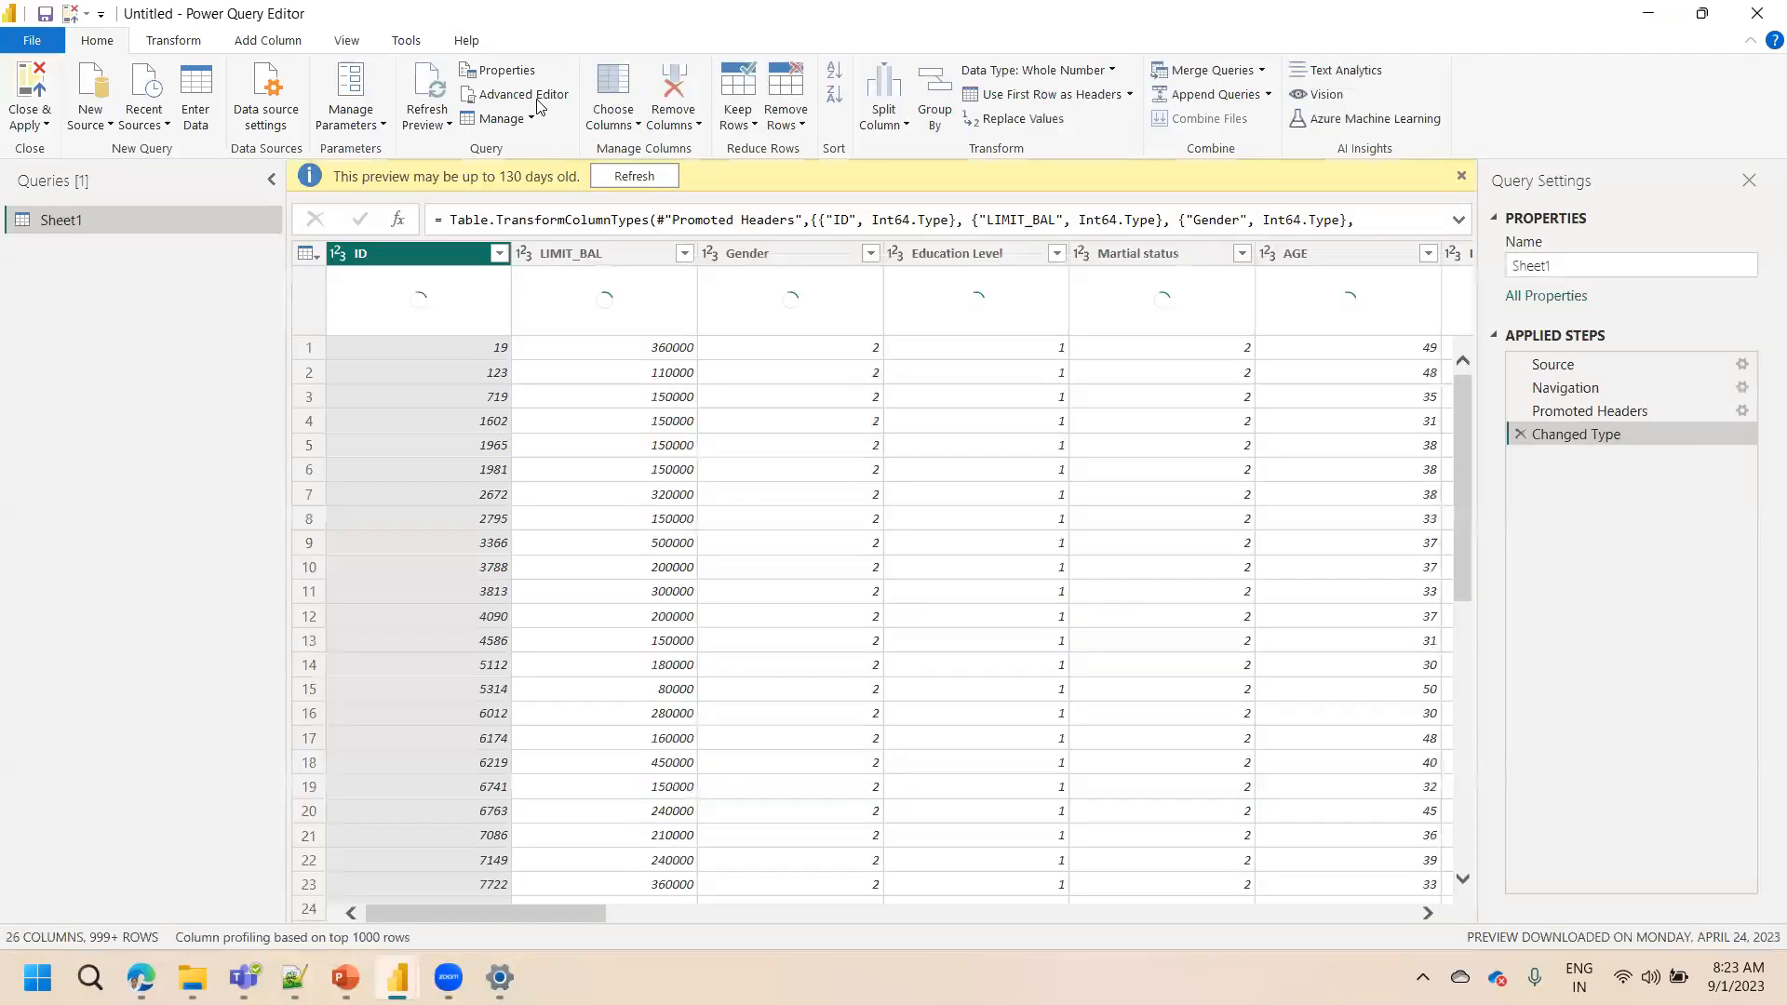
Restore the Power Query Editor window and close it with Close & Apply to return to the report
drag(518, 23, 475, 348)
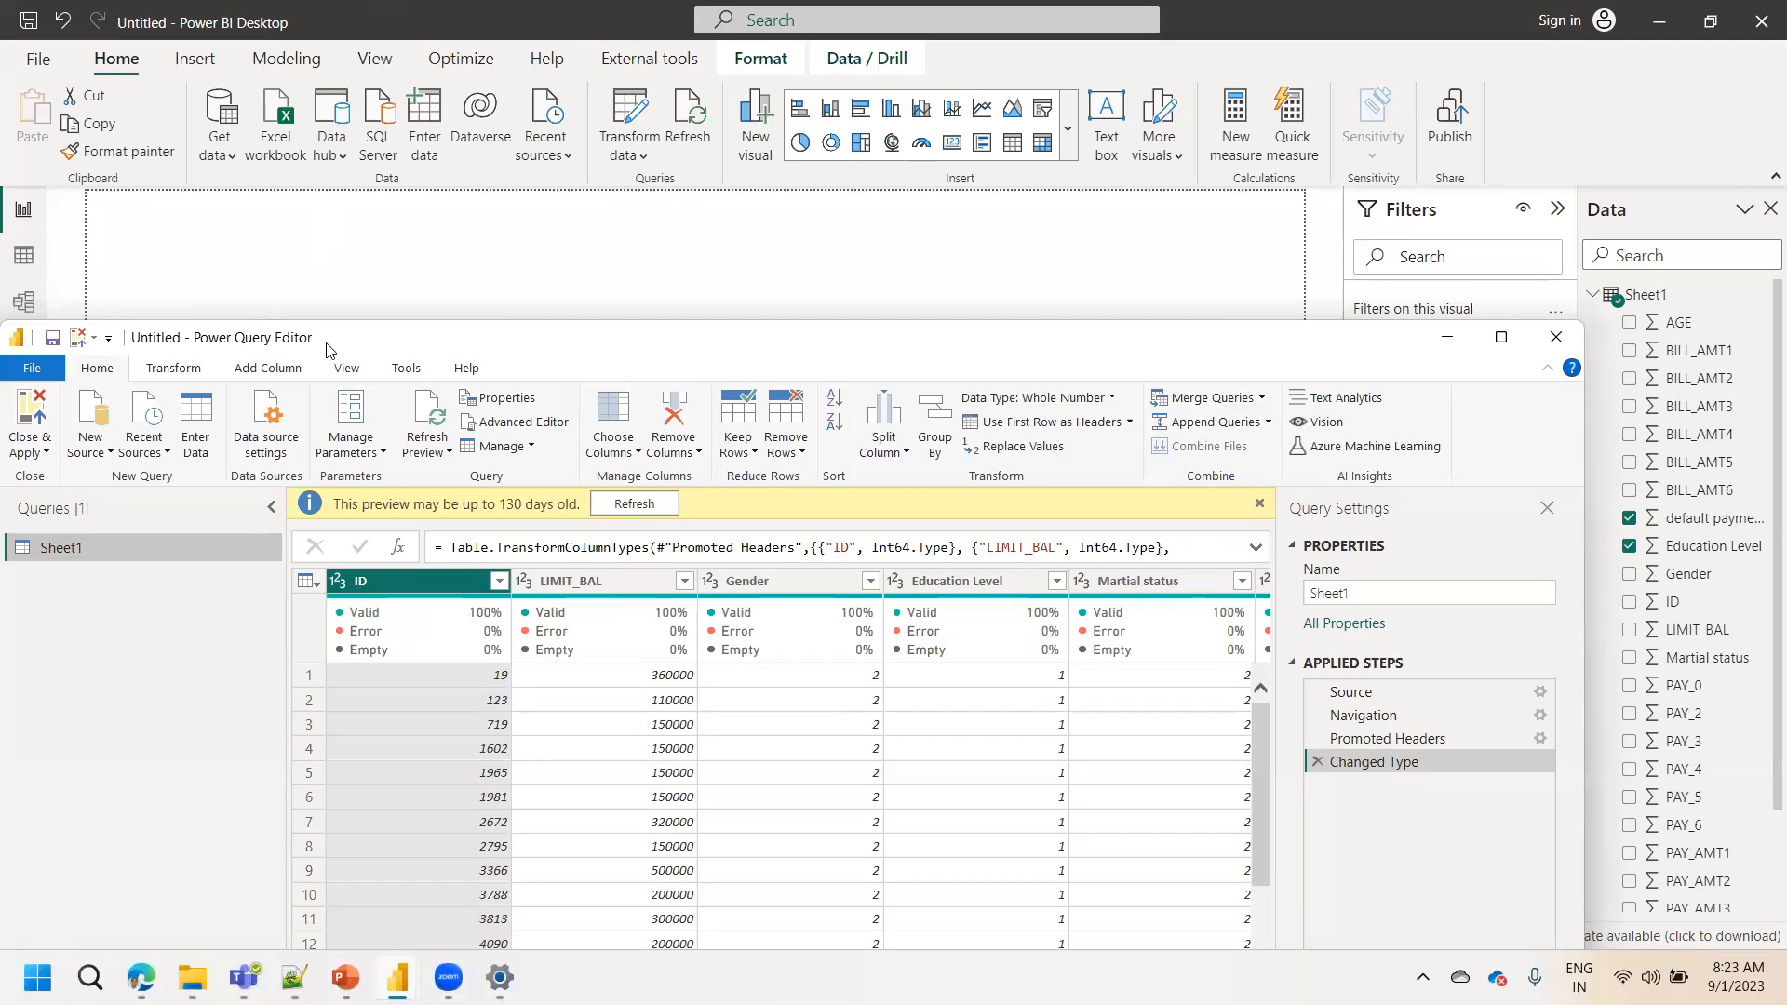
click(31, 453)
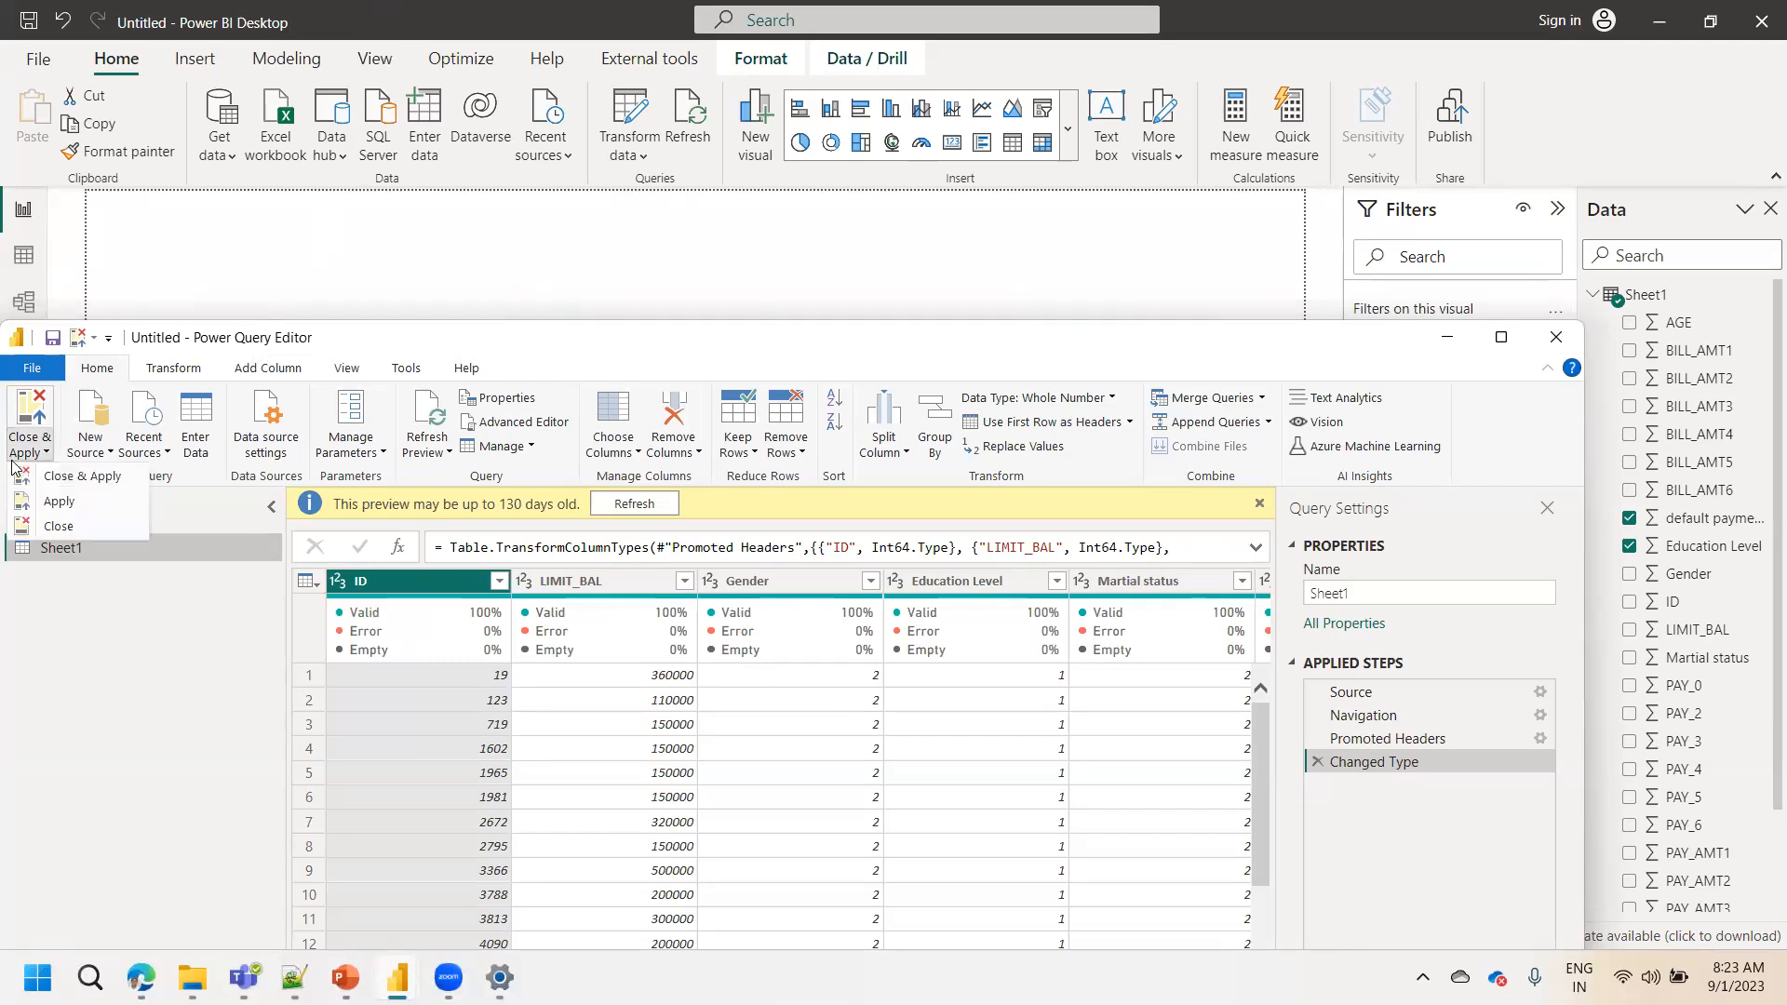
Open the data source settings to review the connected credit defaulters Excel file, then close the dialog
click(629, 155)
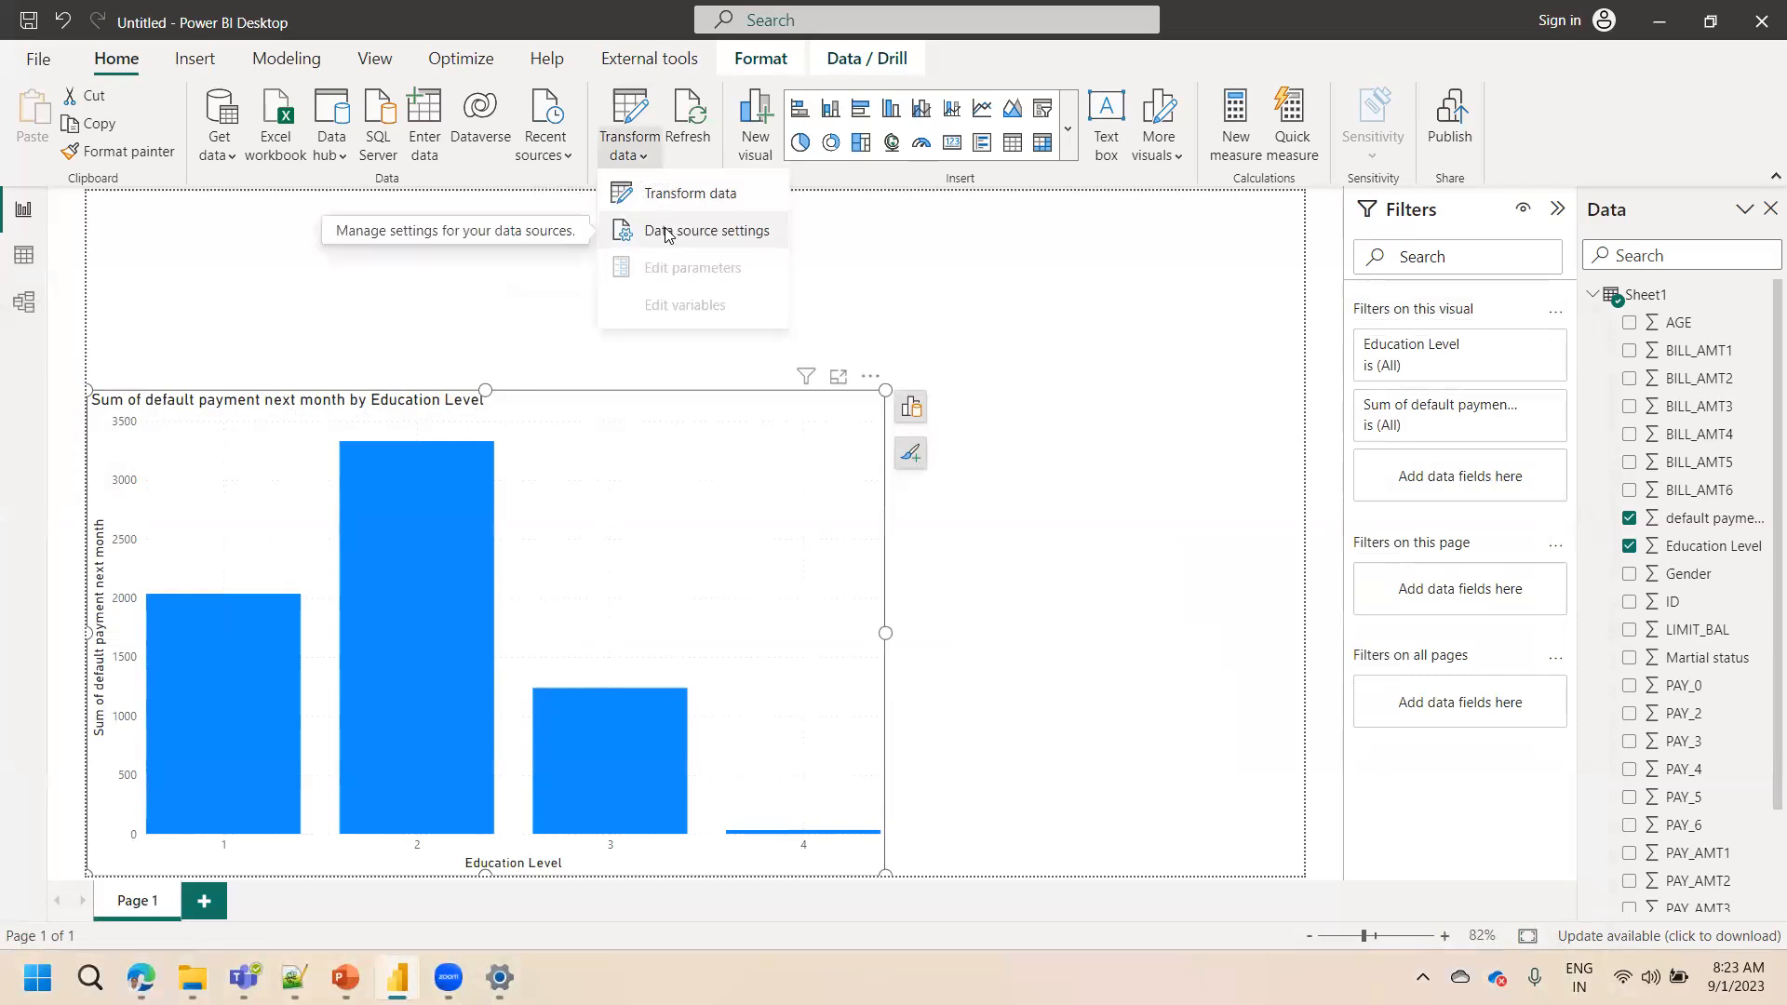
click(667, 233)
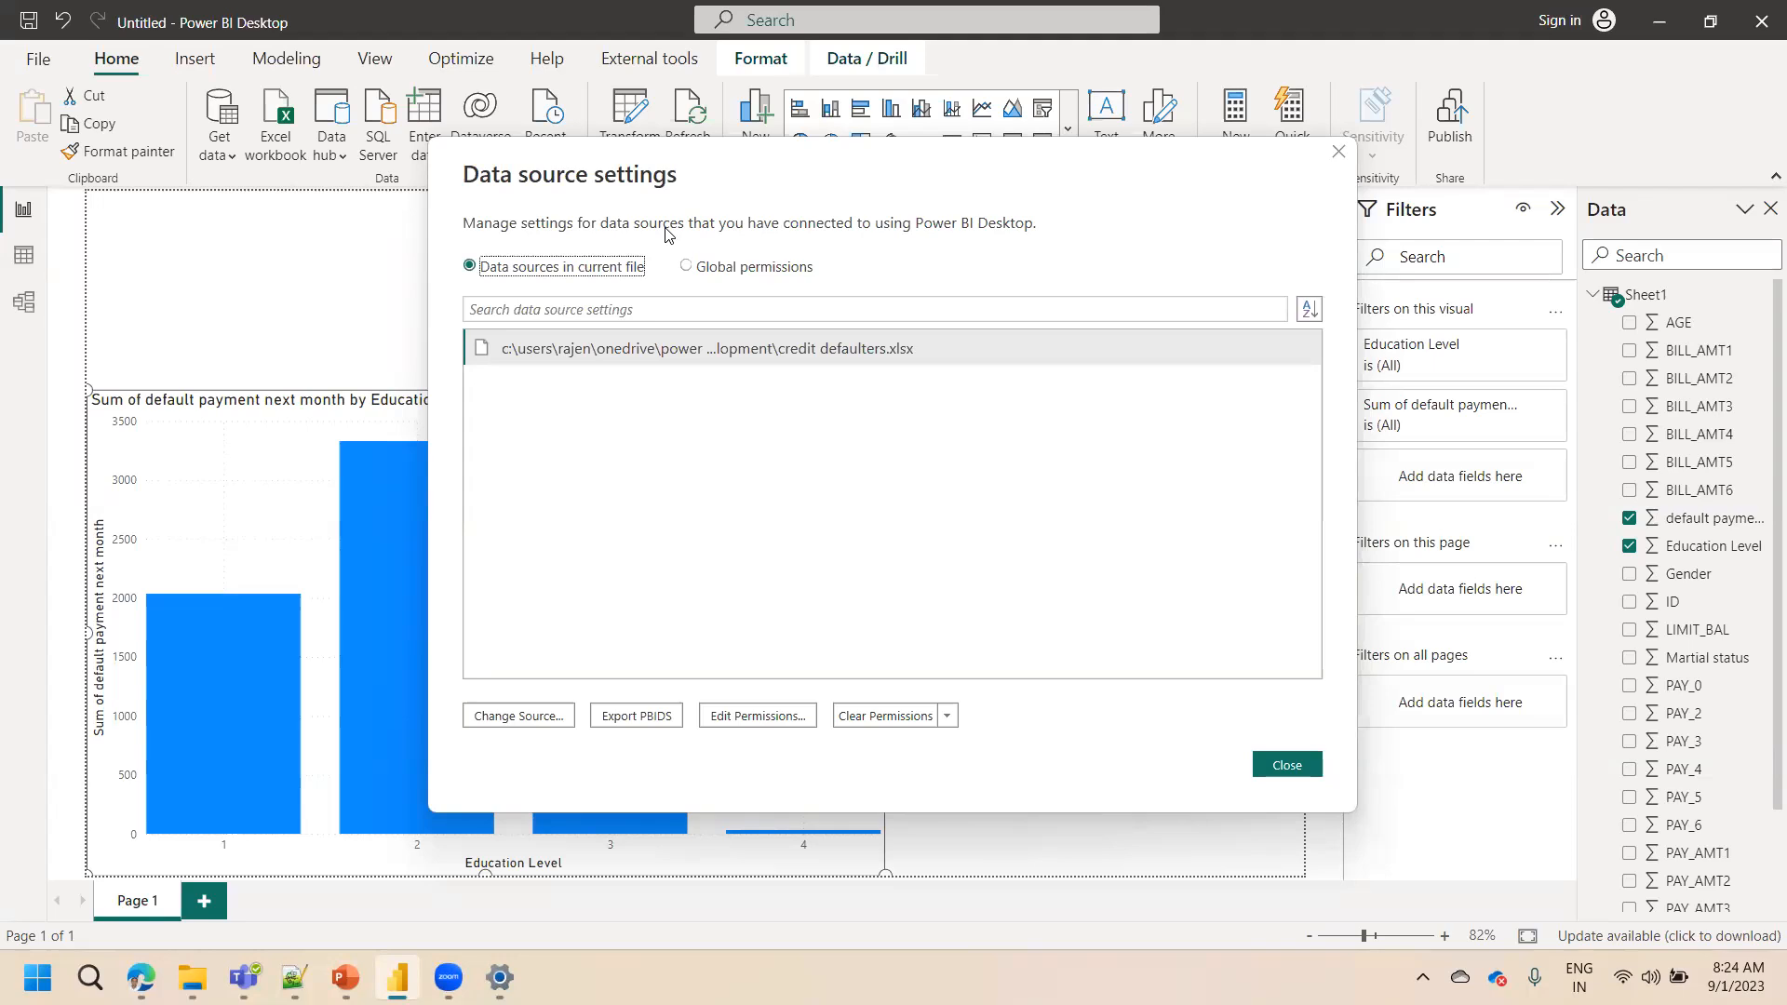
click(1294, 769)
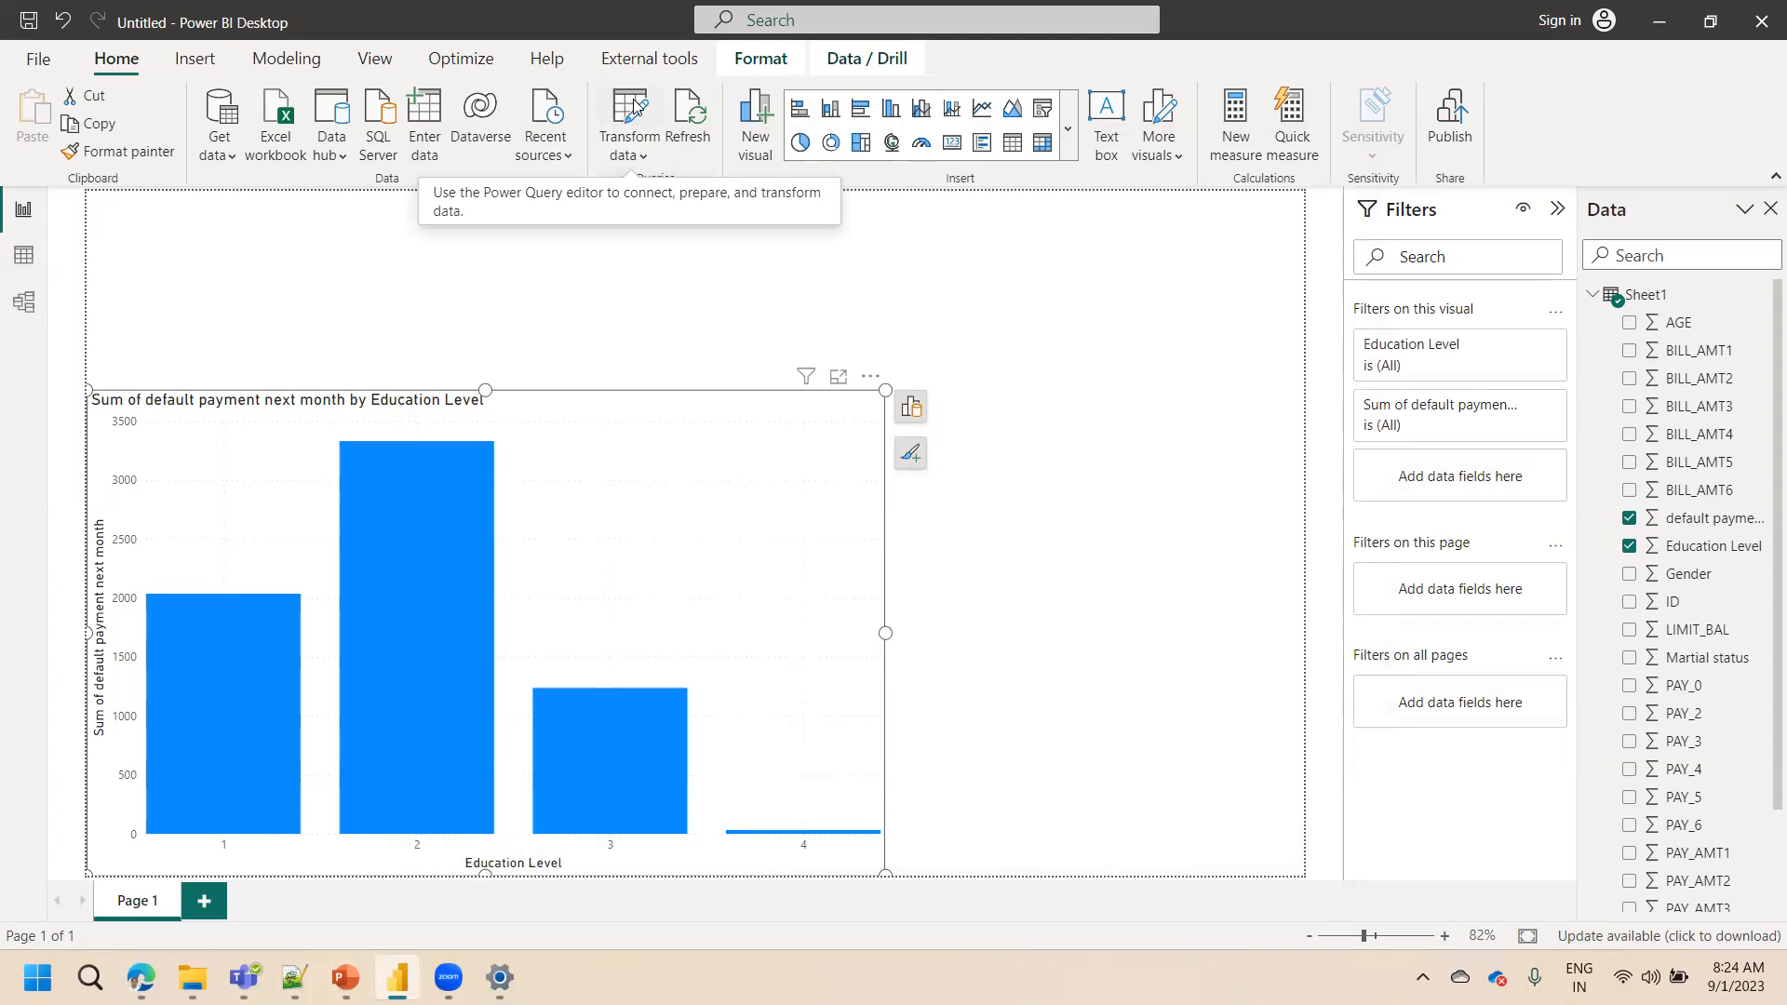
Reopen the Power Query Editor with Transform data and maximize its window
click(641, 153)
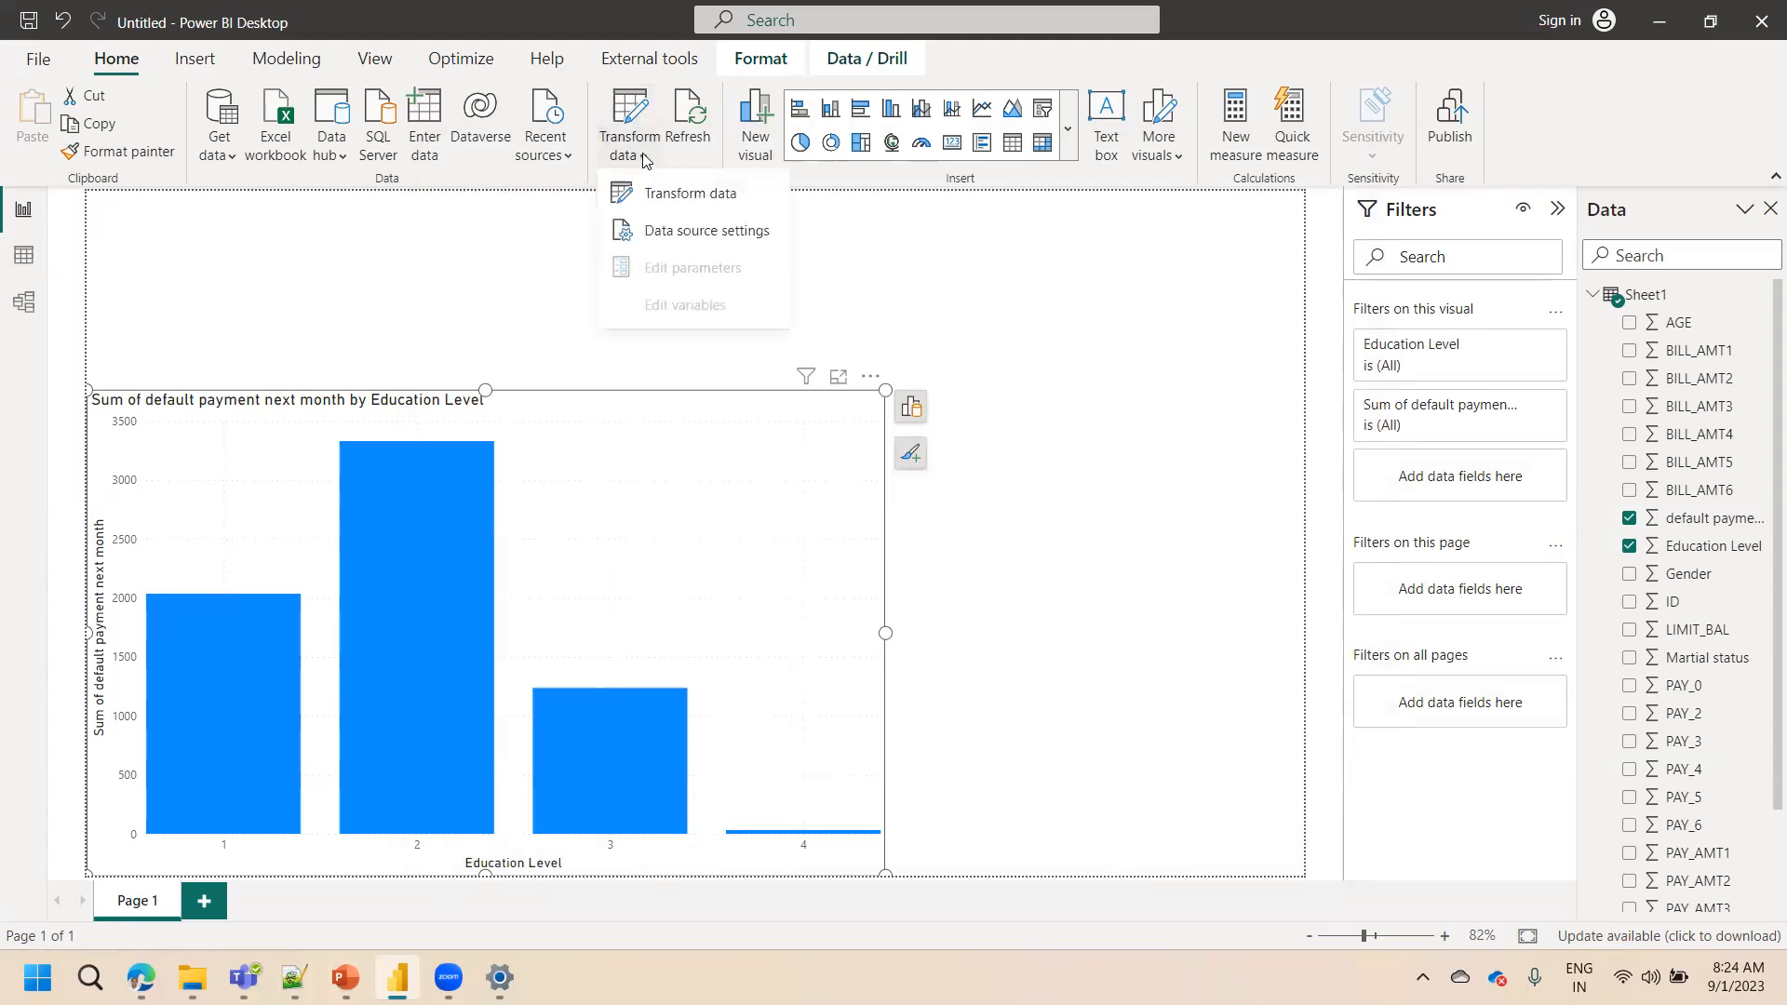
click(622, 103)
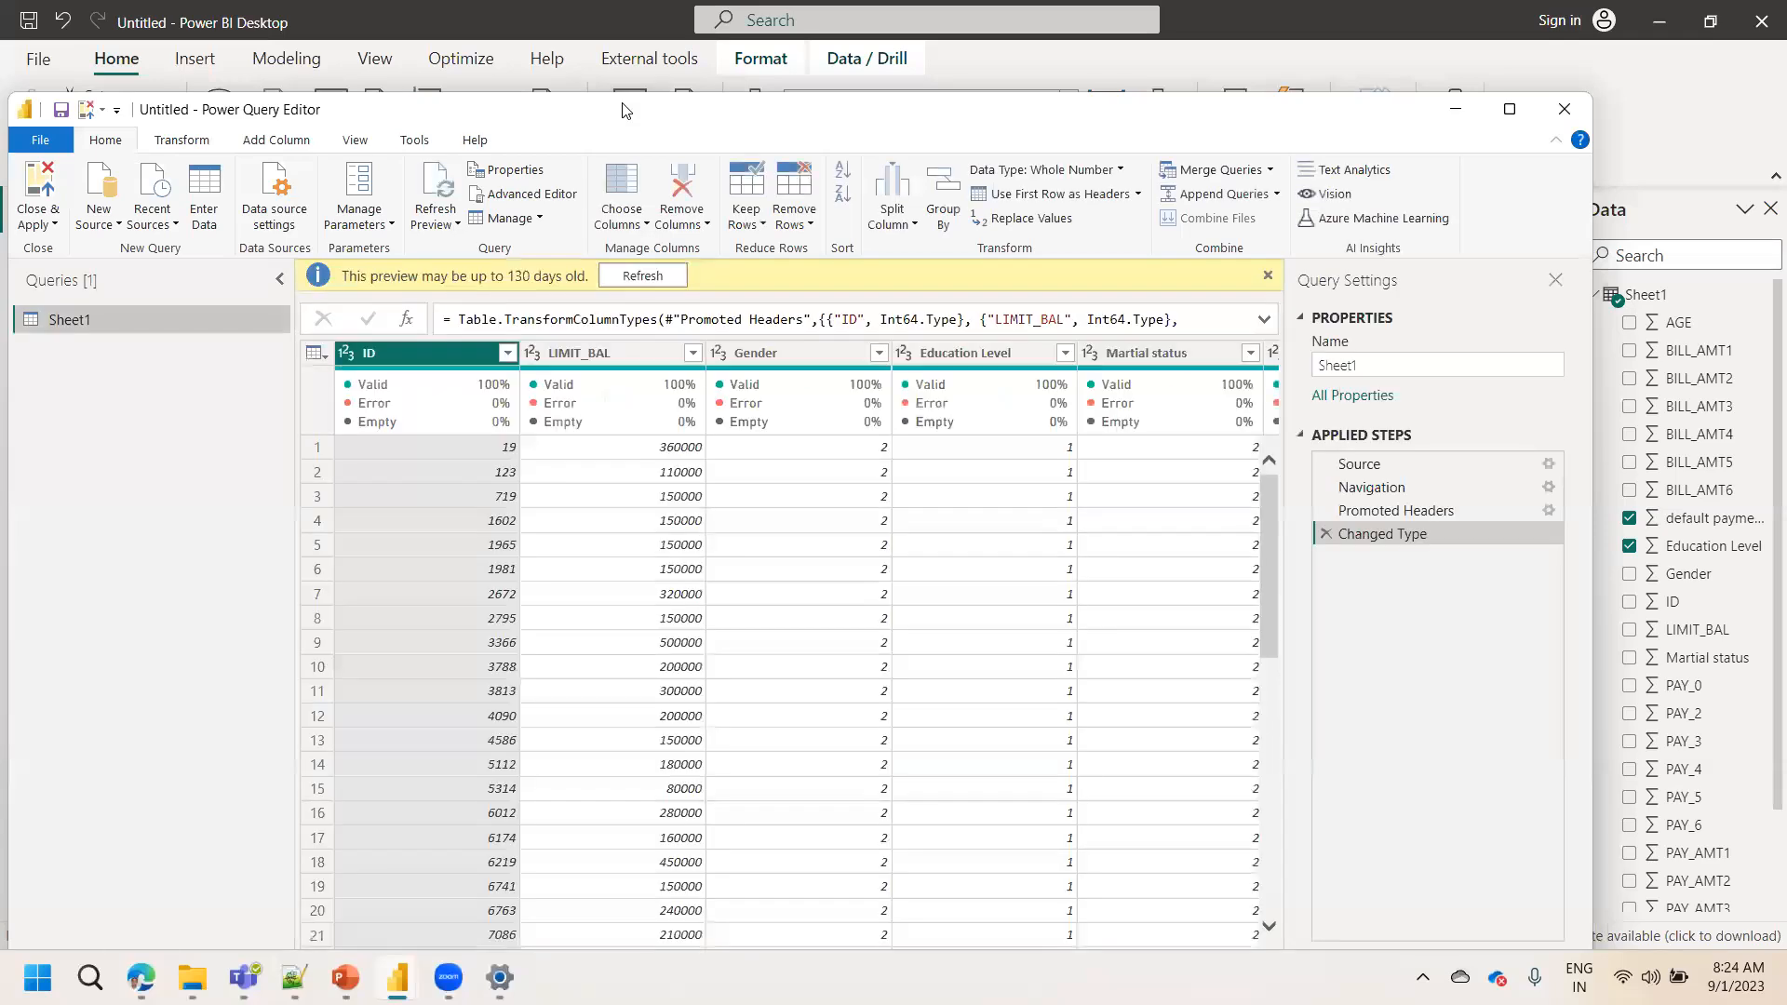
double_click(623, 110)
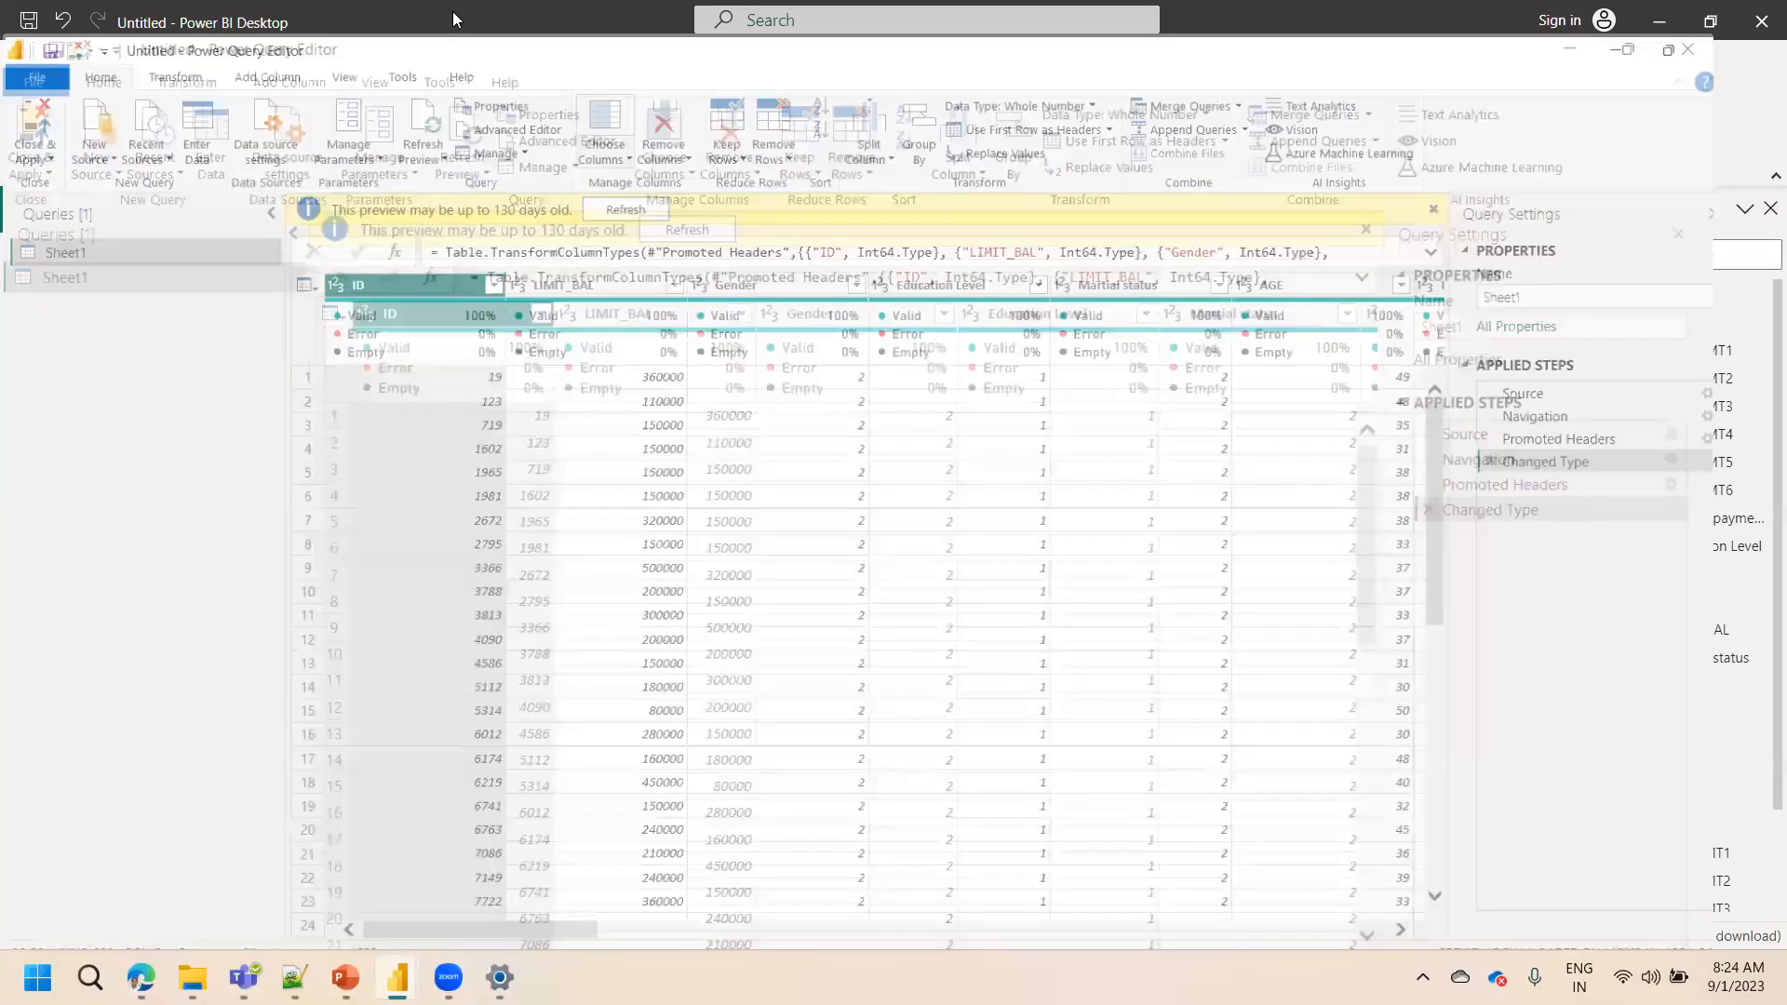
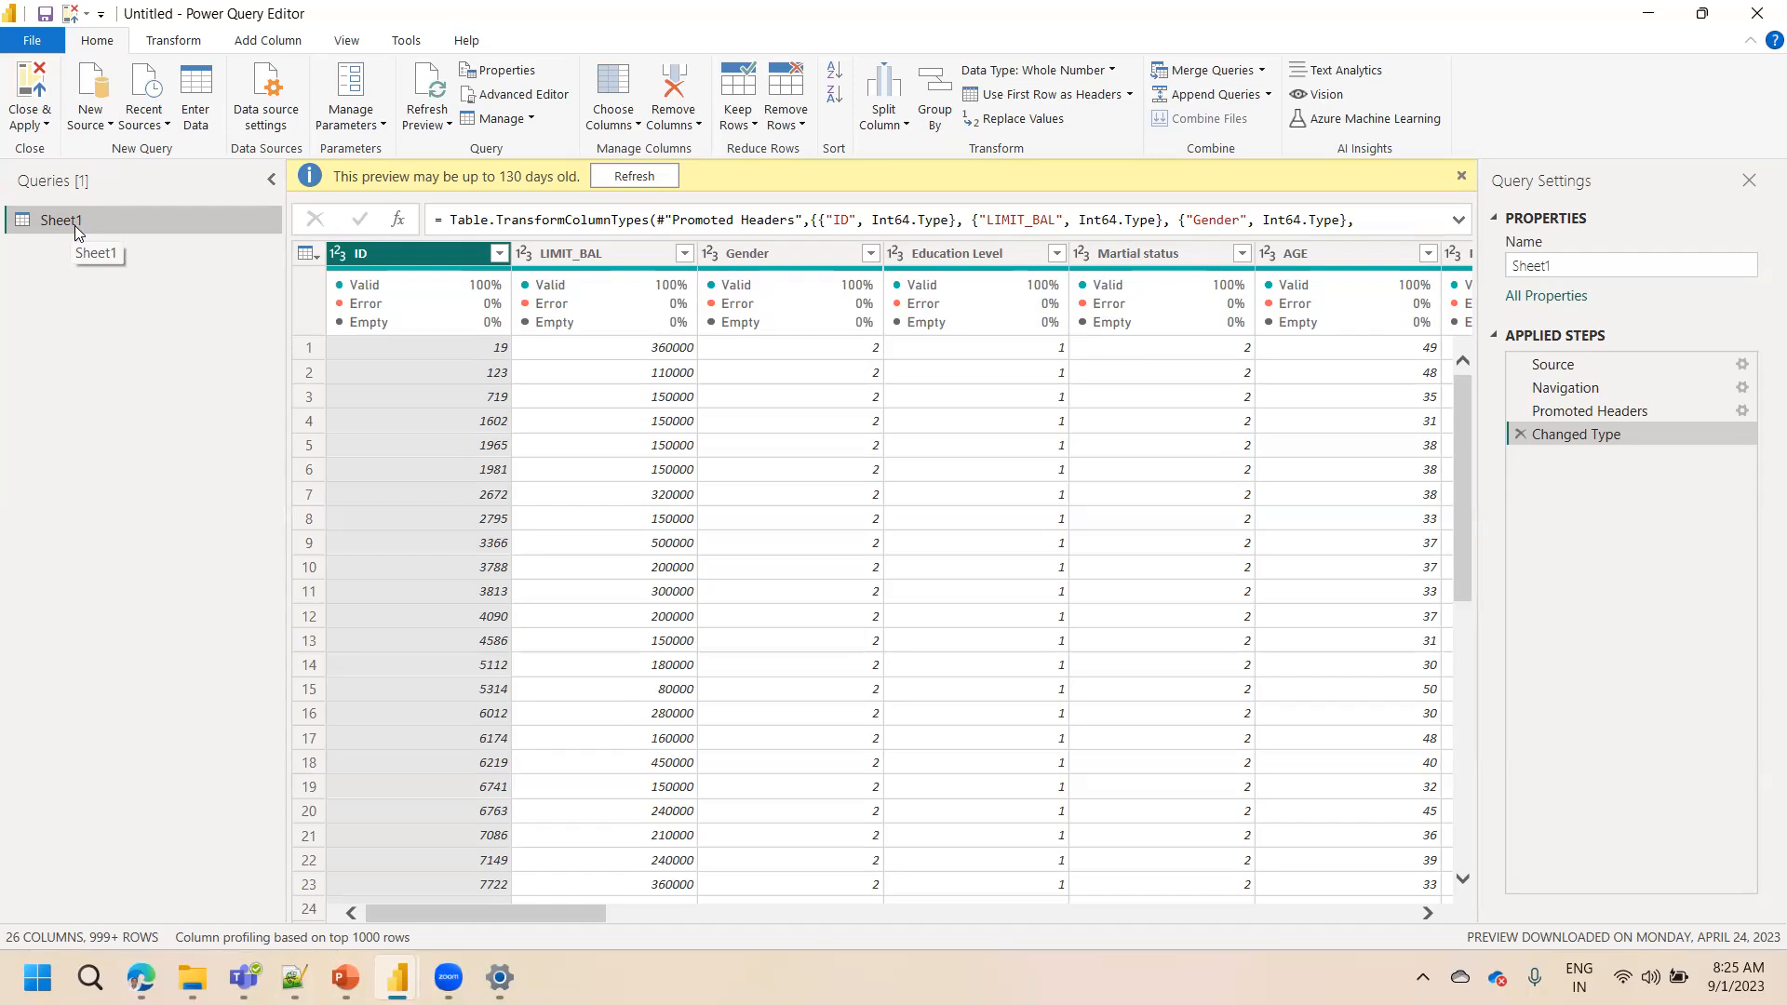
double_click(74, 225)
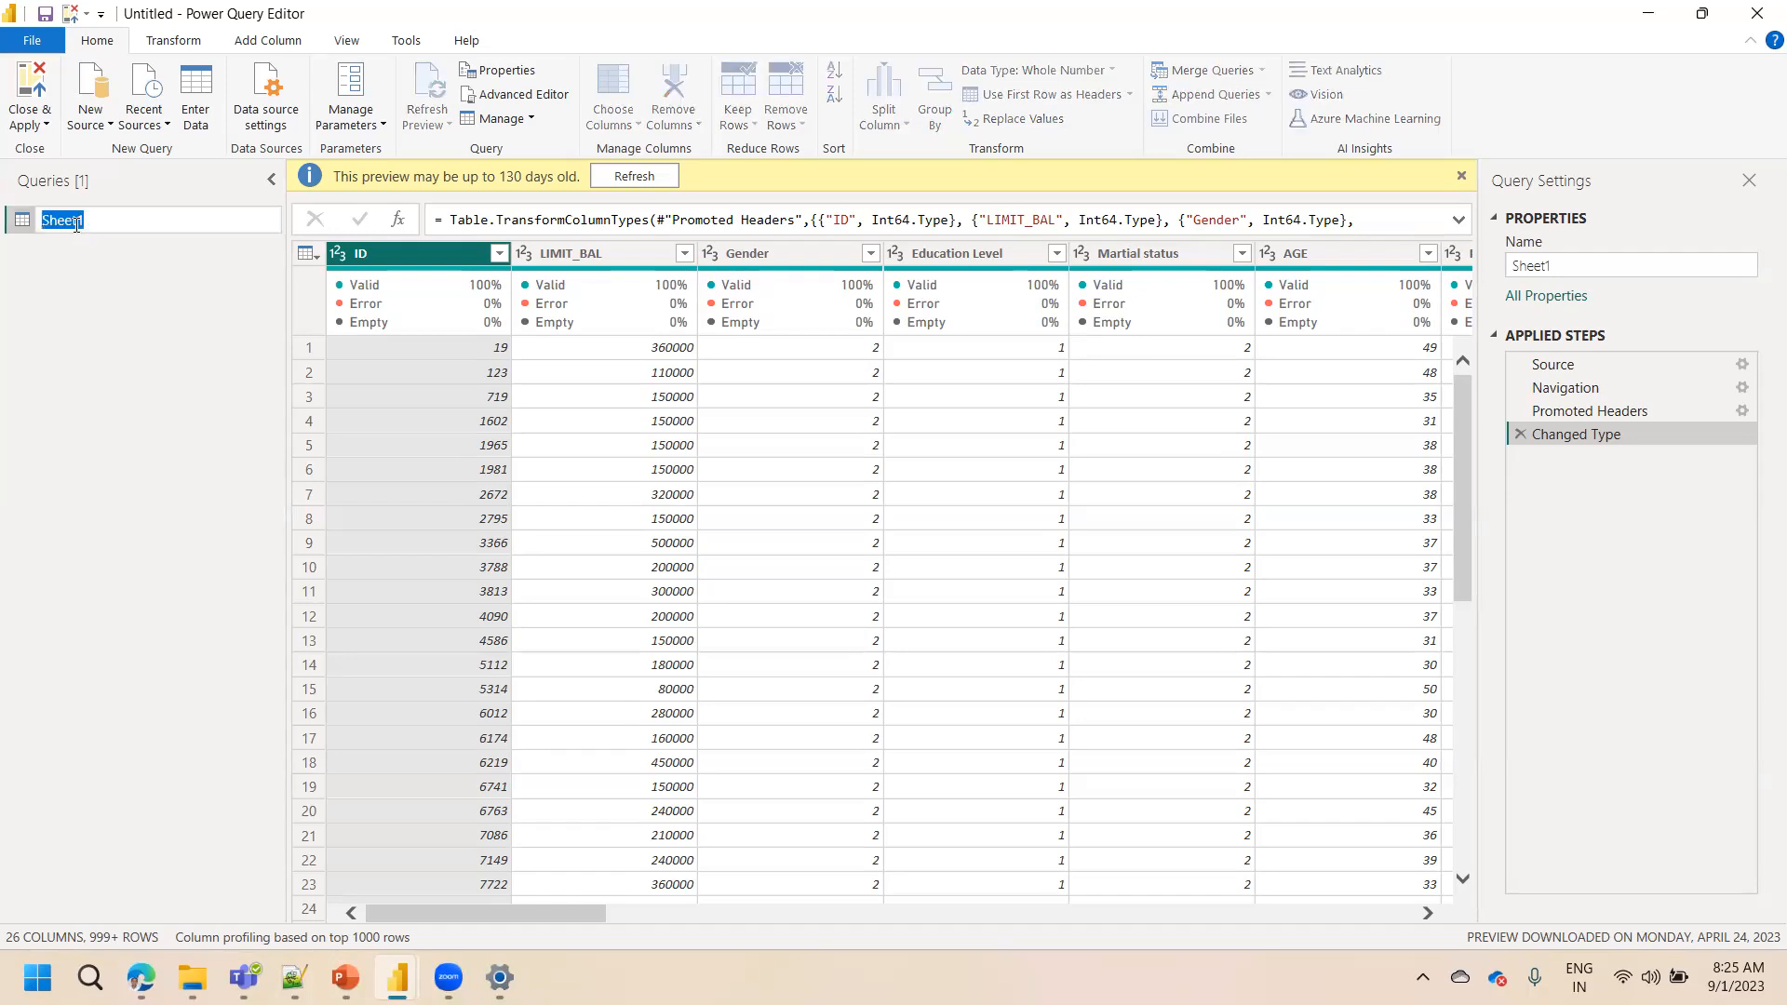
click(90, 309)
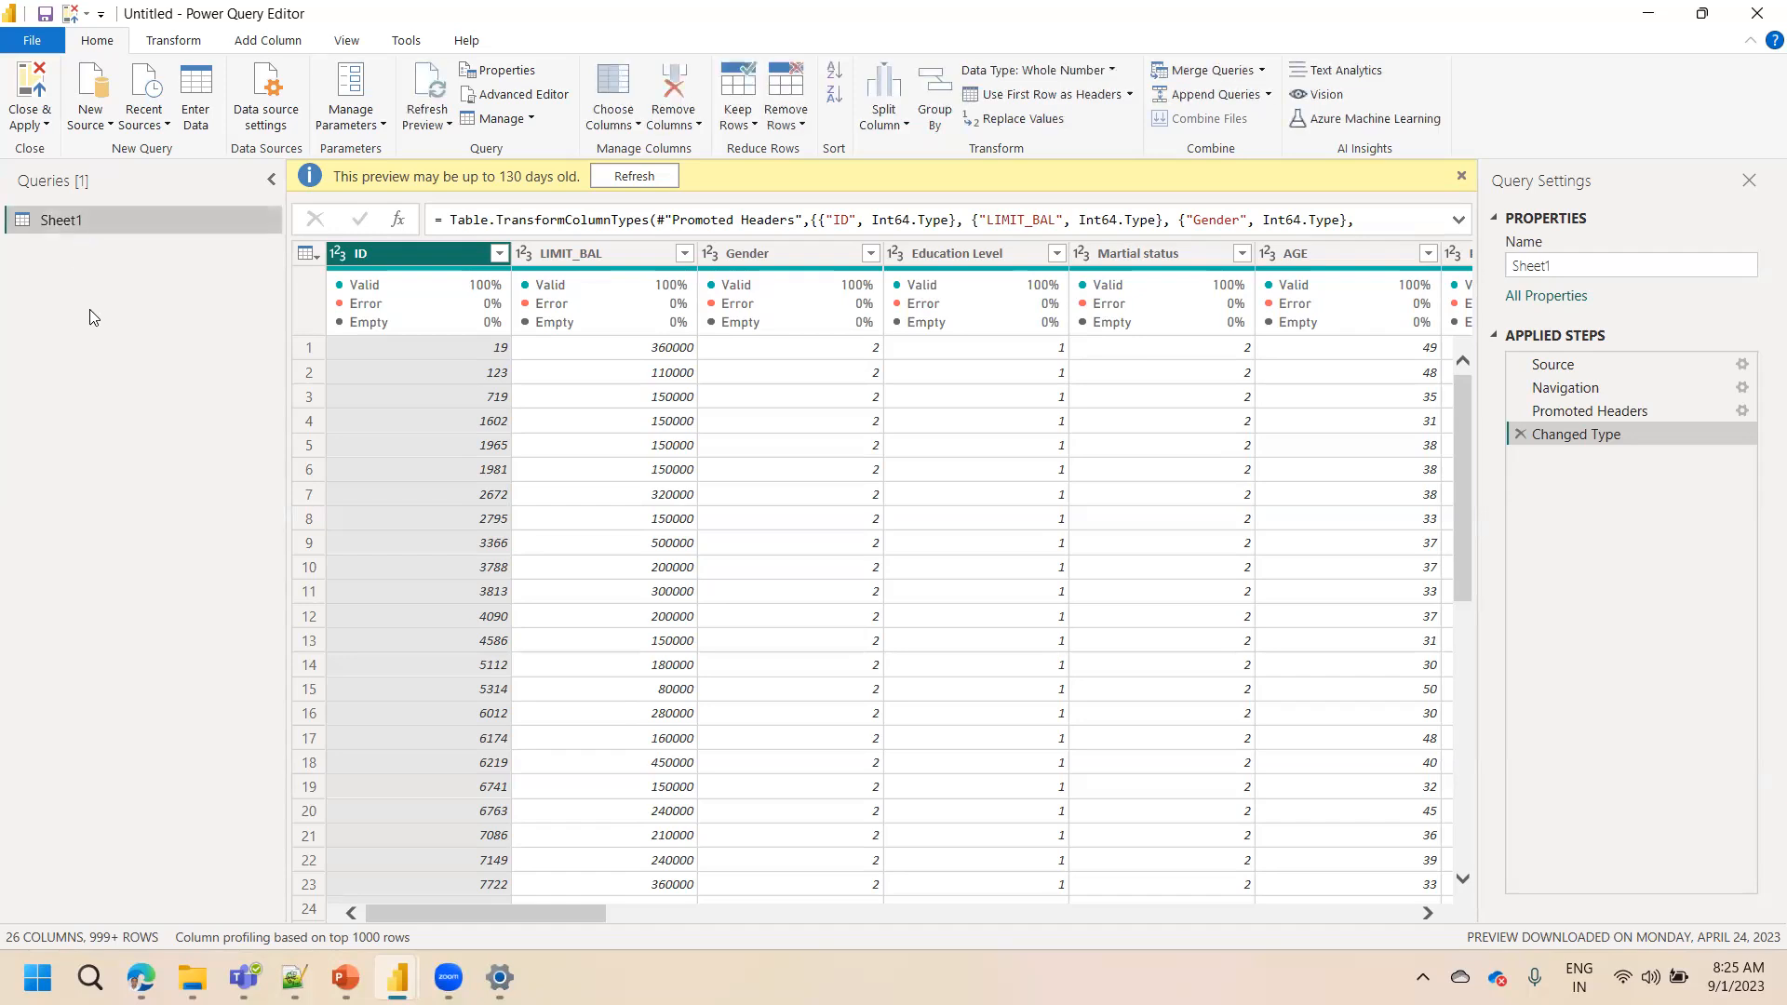
right_click(81, 225)
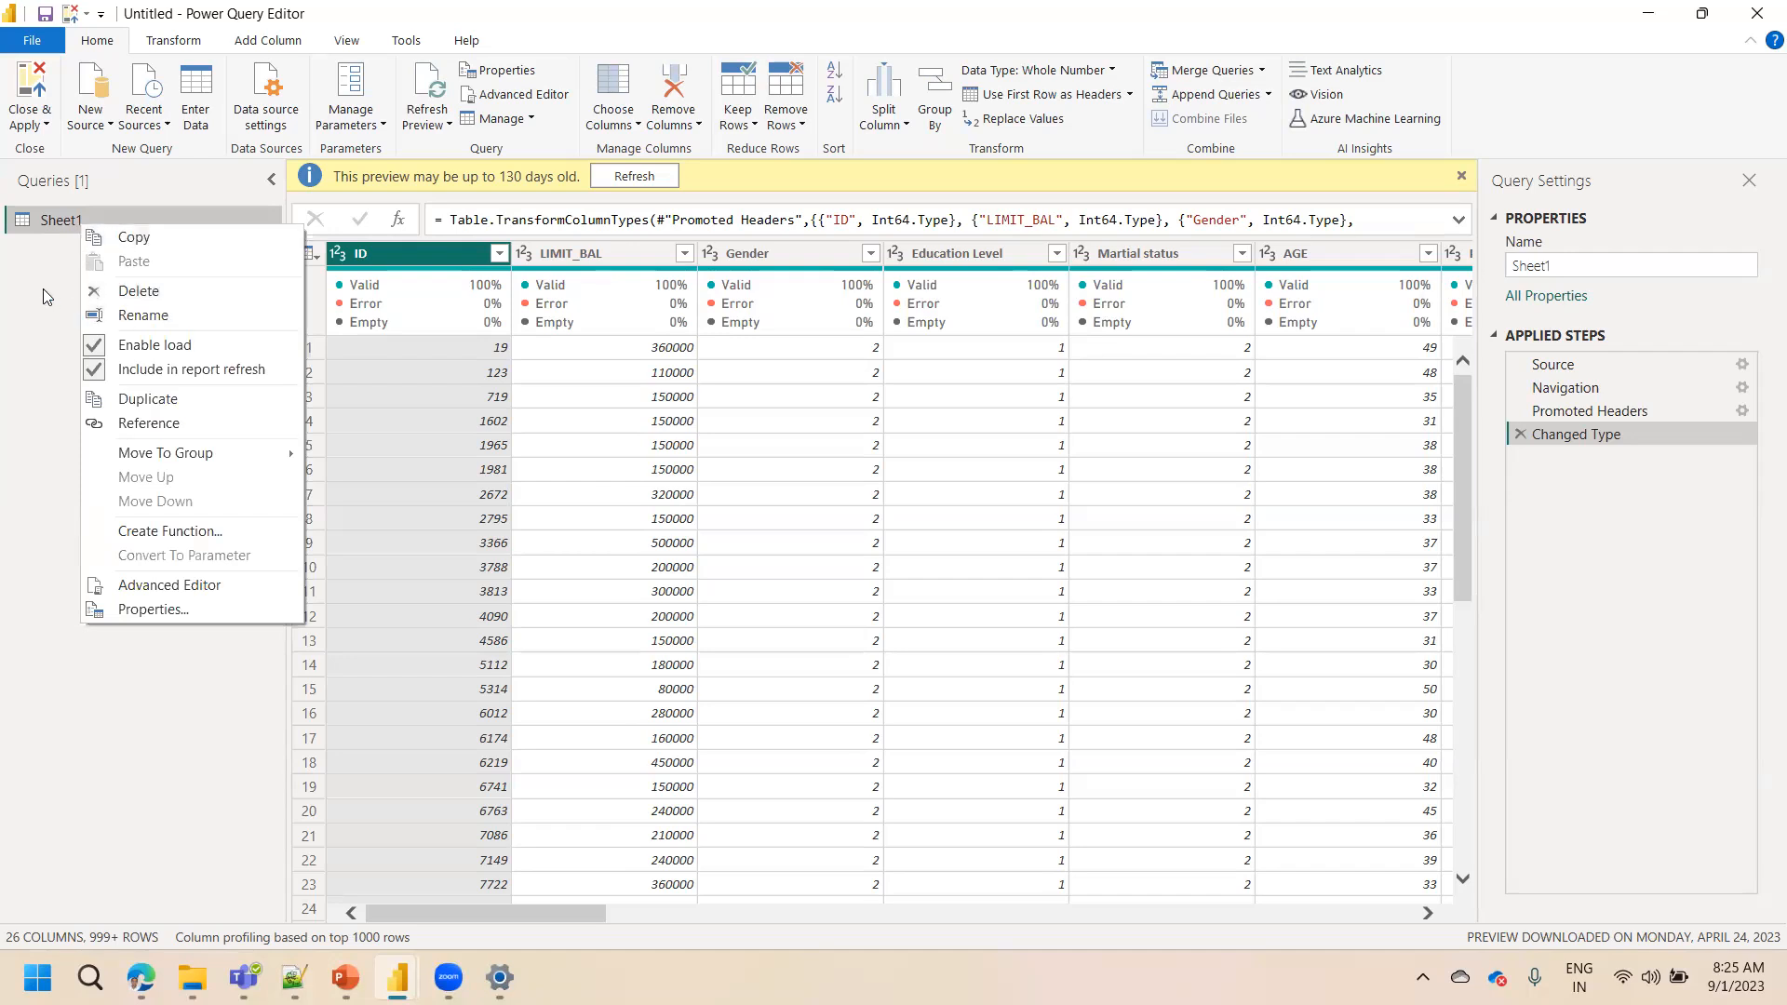
click(56, 242)
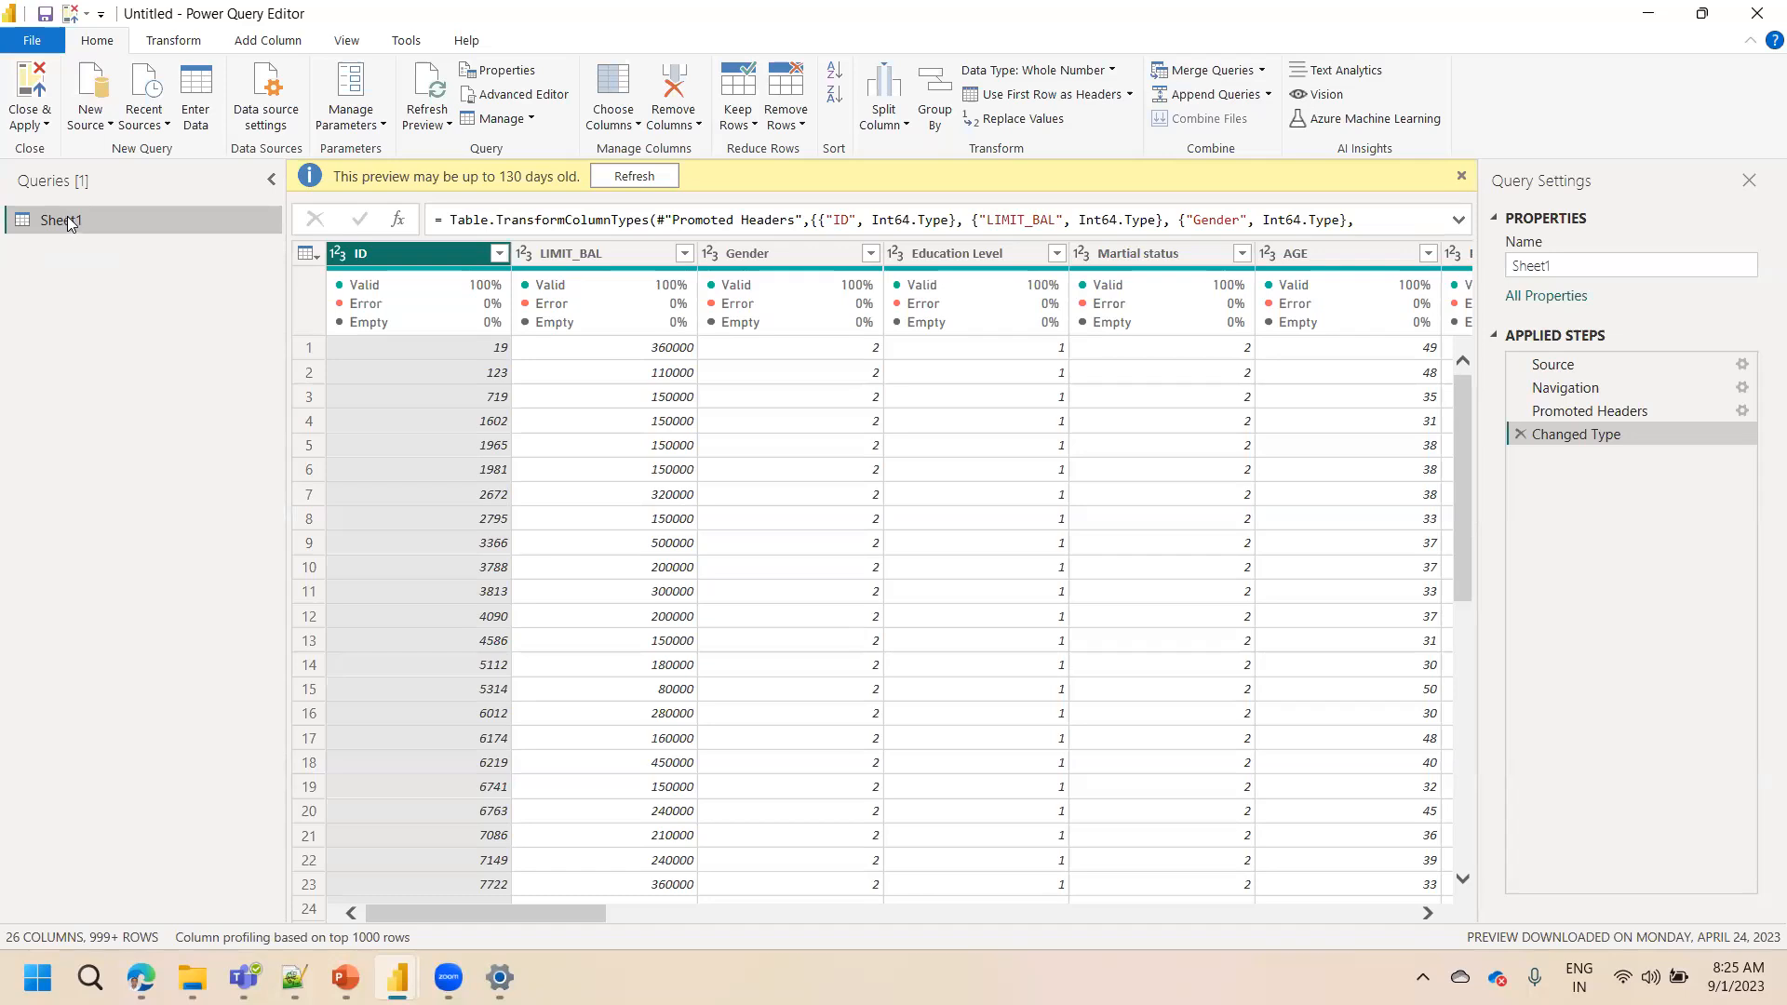
Rename the query to Credit Defaulters Dataset
double_click(67, 216)
text(Credit )
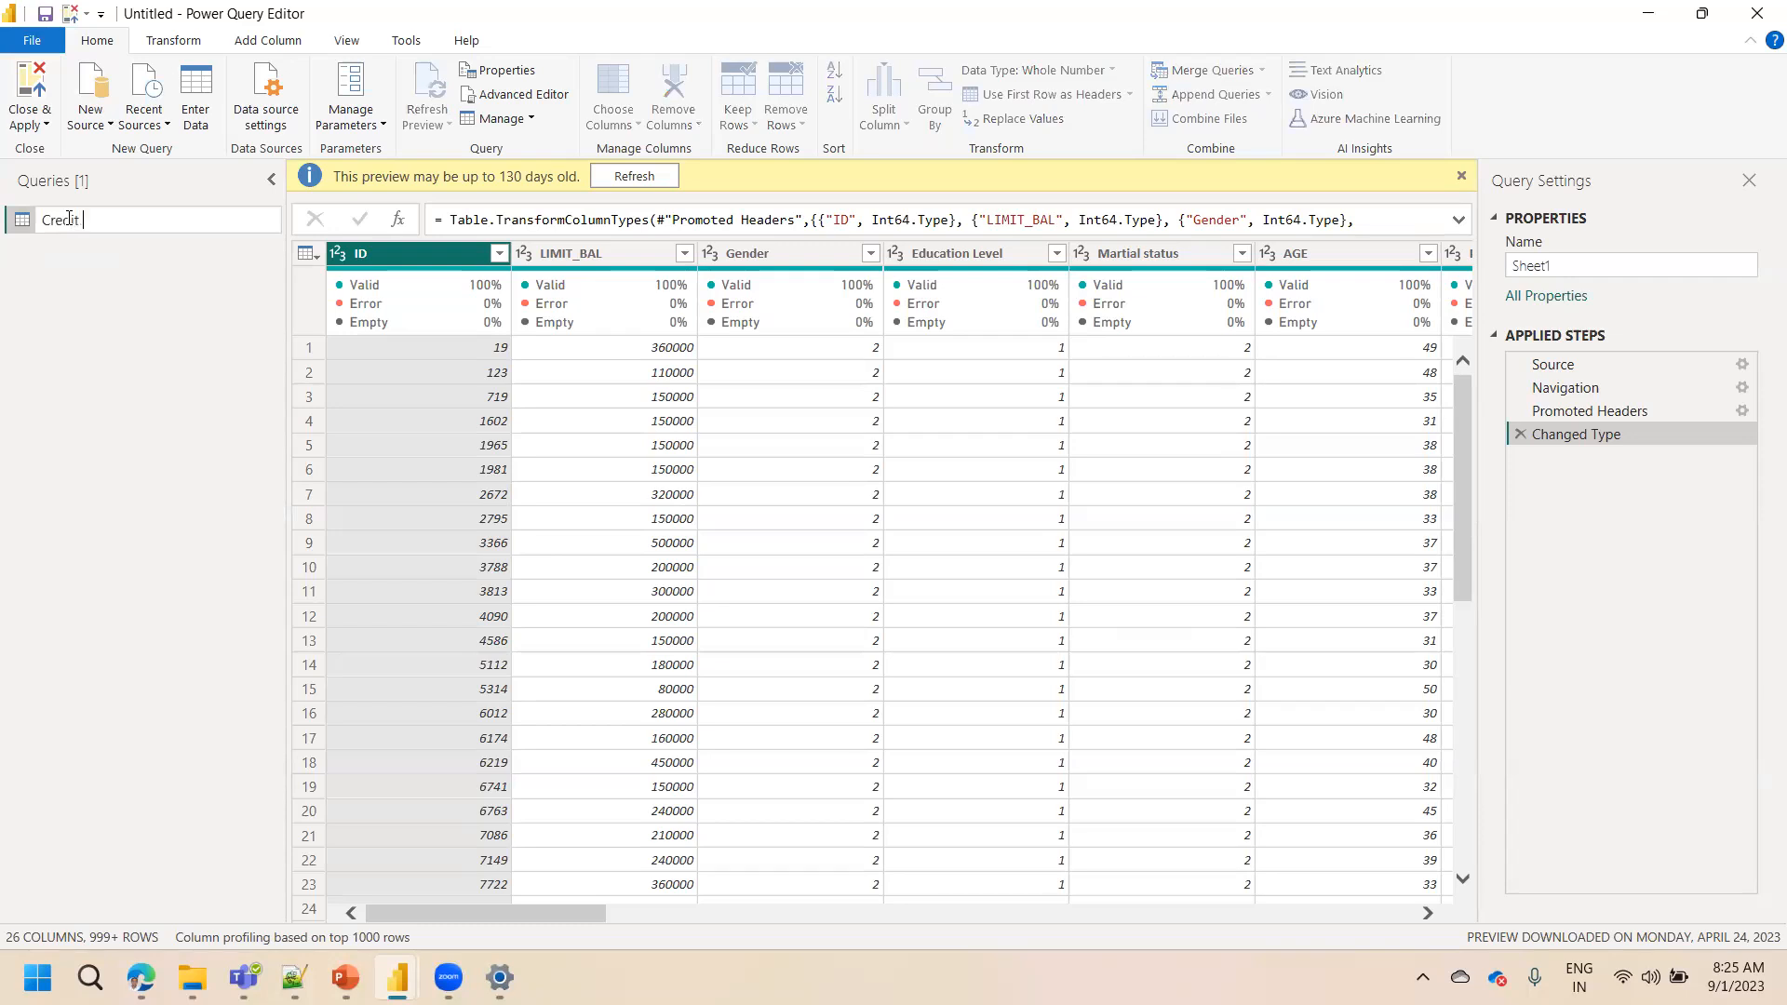
text(Defaulters Dataset)
click(108, 321)
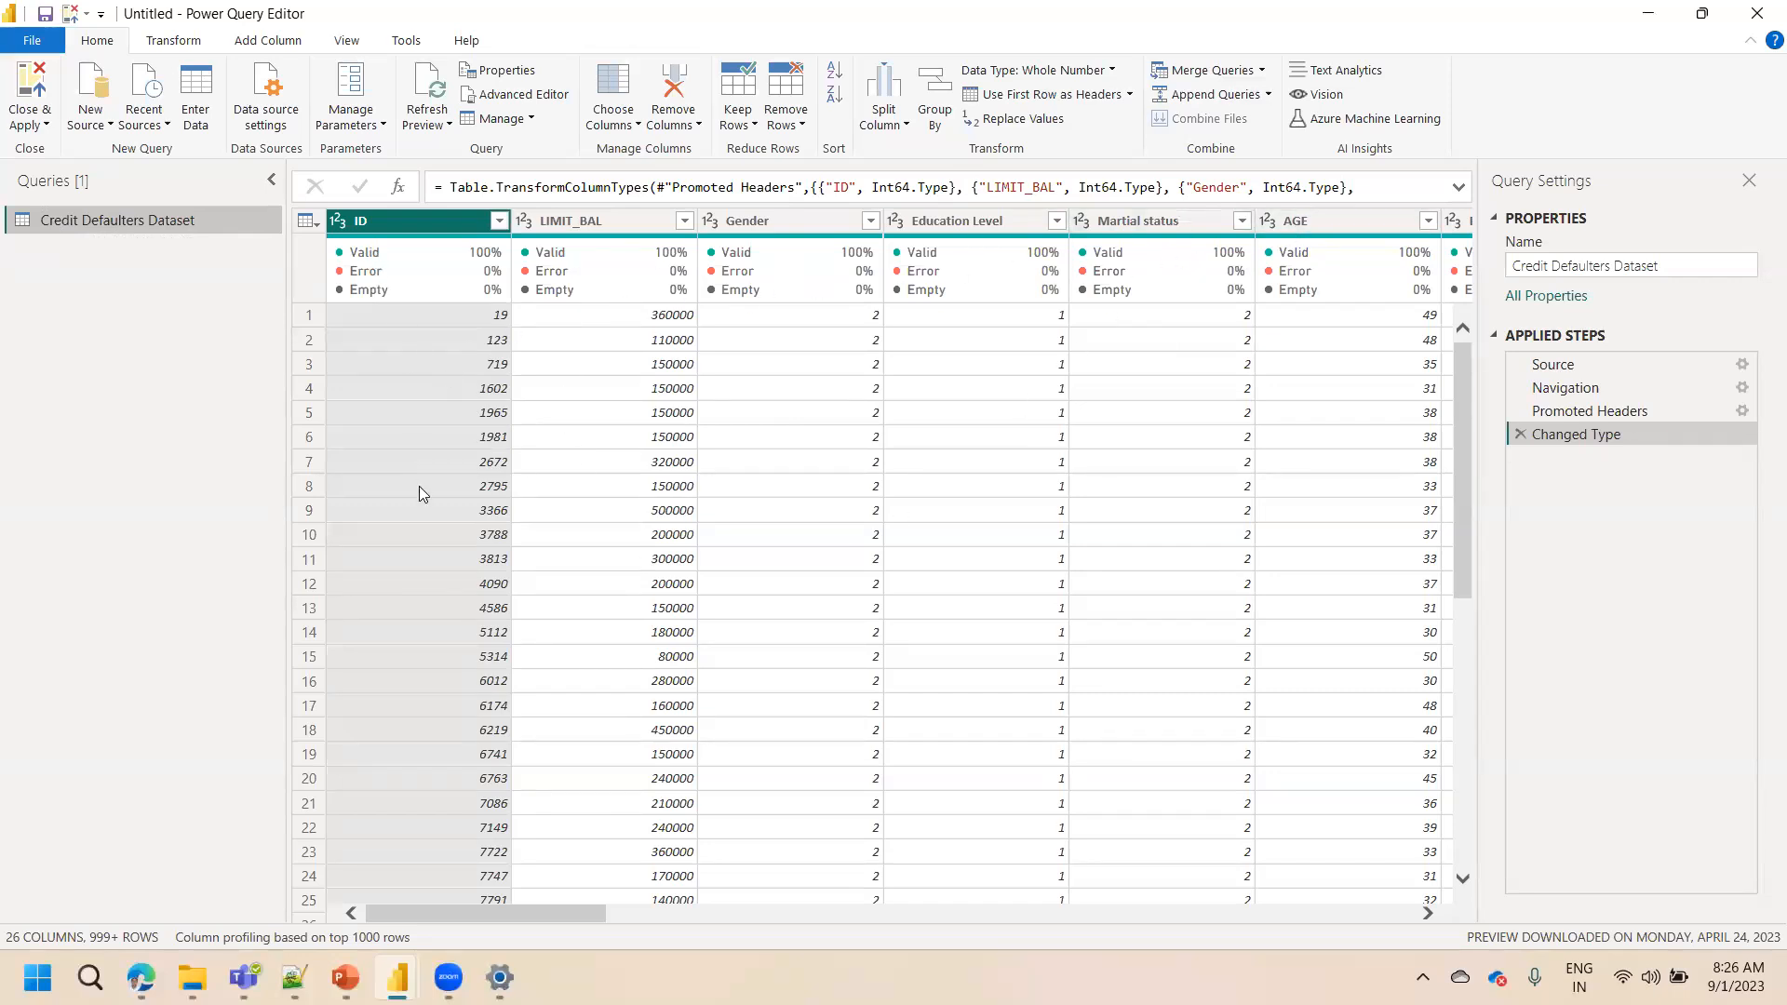
Examine the data type options for the ID and LIMIT_BAL columns
click(341, 229)
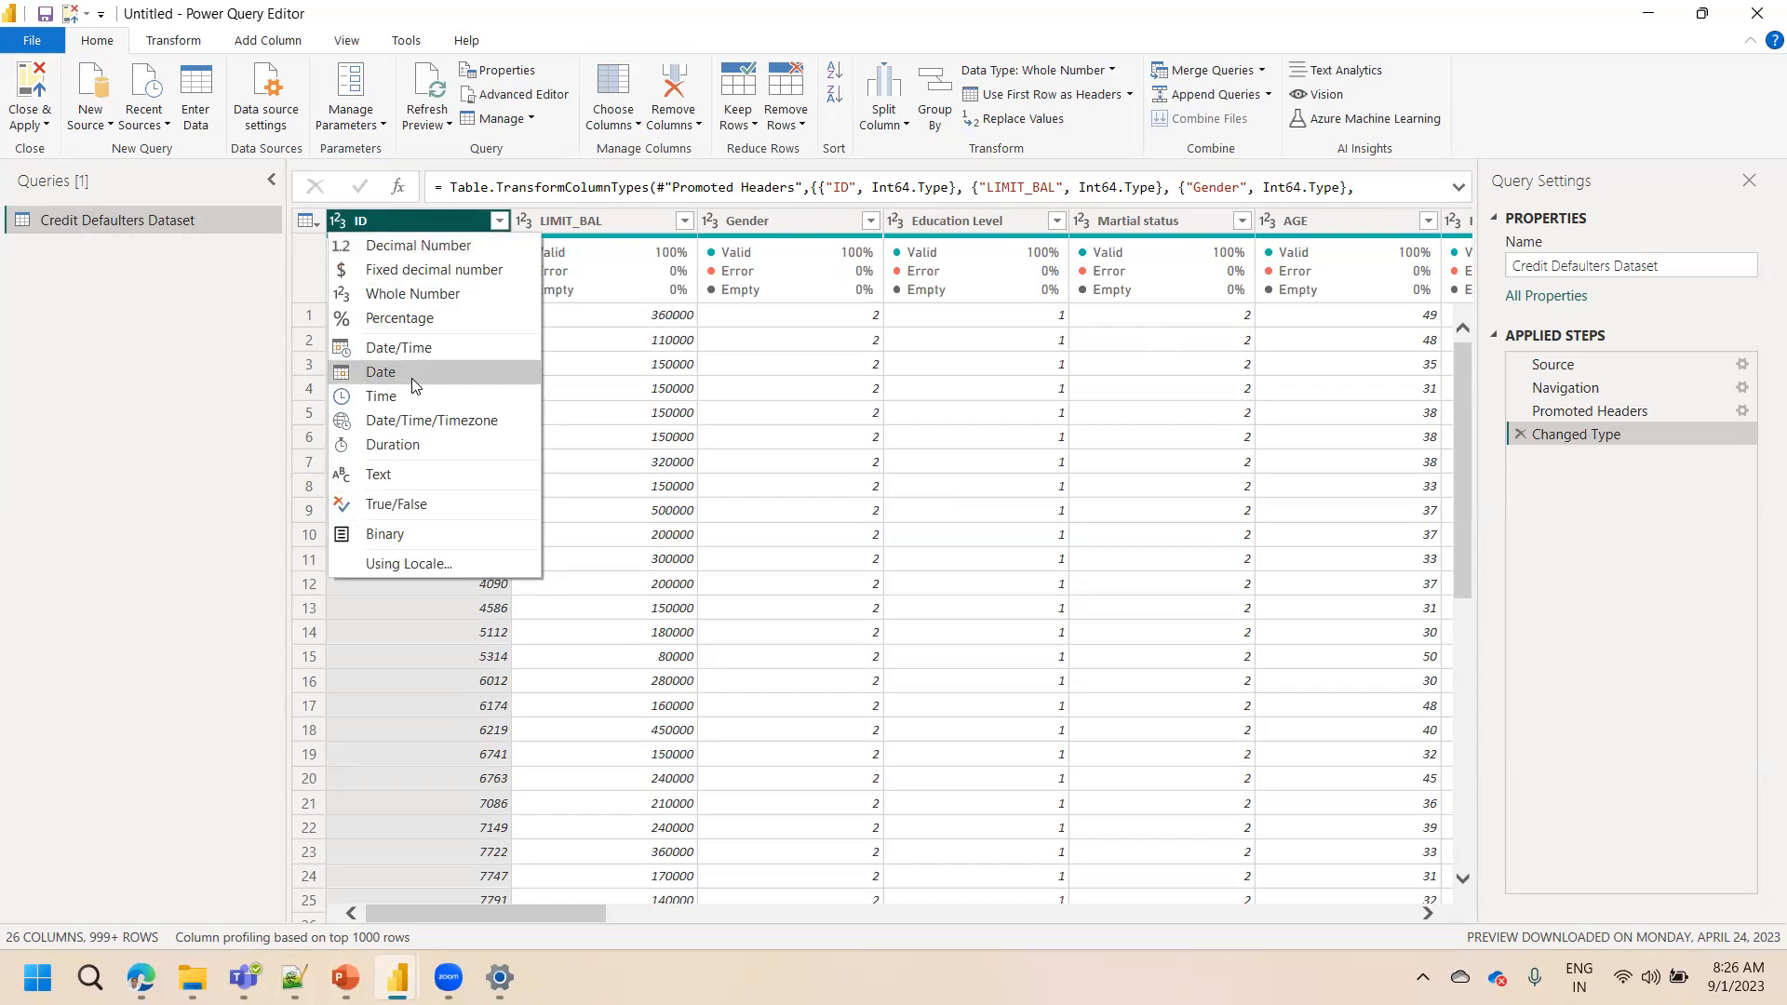
click(527, 227)
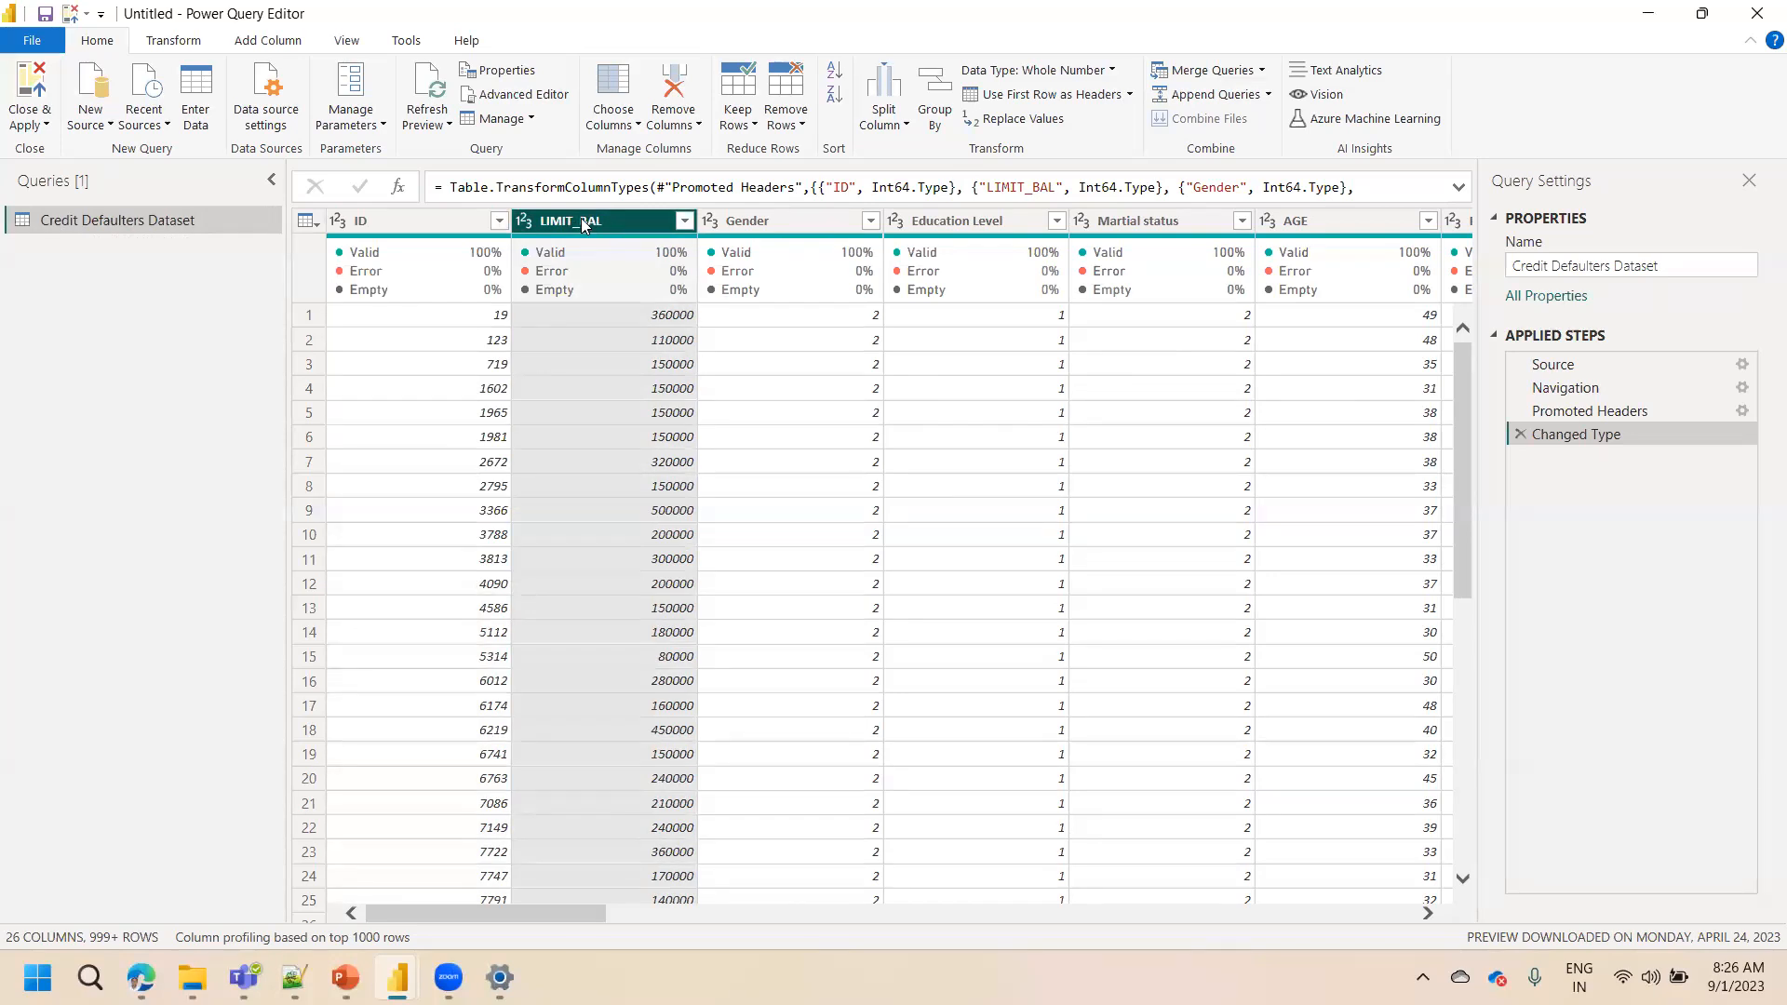
click(525, 226)
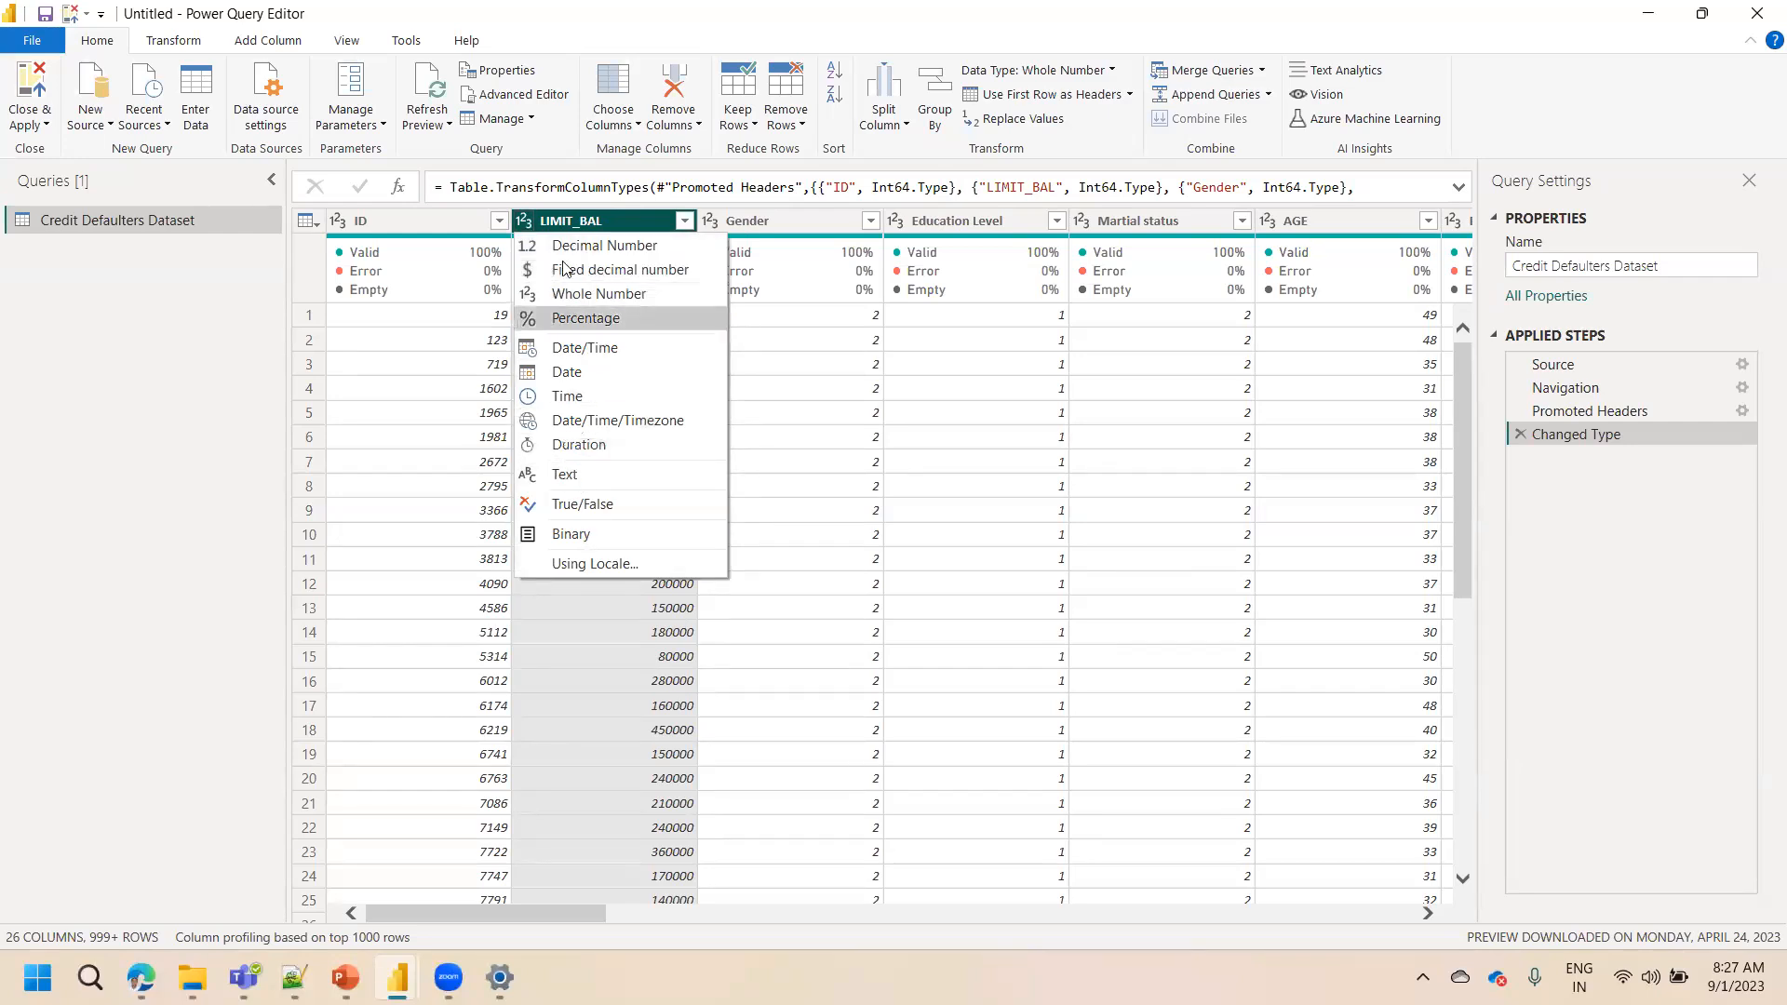
click(793, 216)
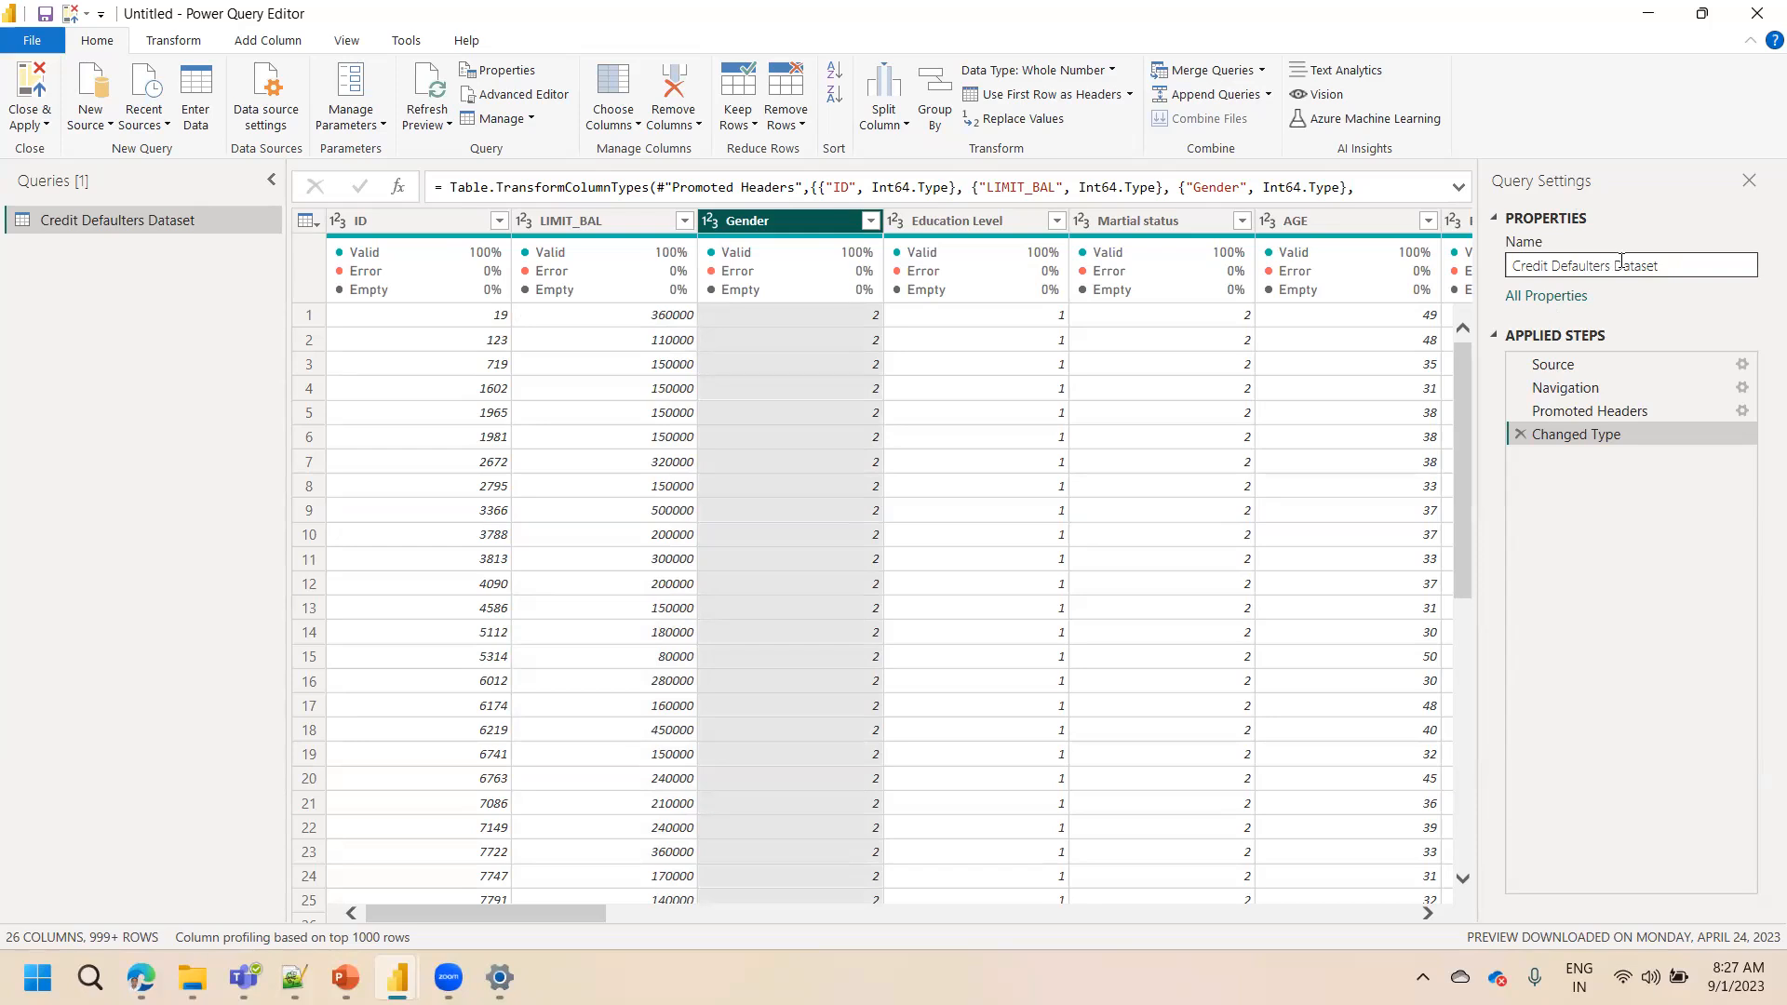
Rename the query to Credit Defaulters Data in the query properties
click(1592, 264)
drag(1593, 264, 1676, 265)
click(1676, 267)
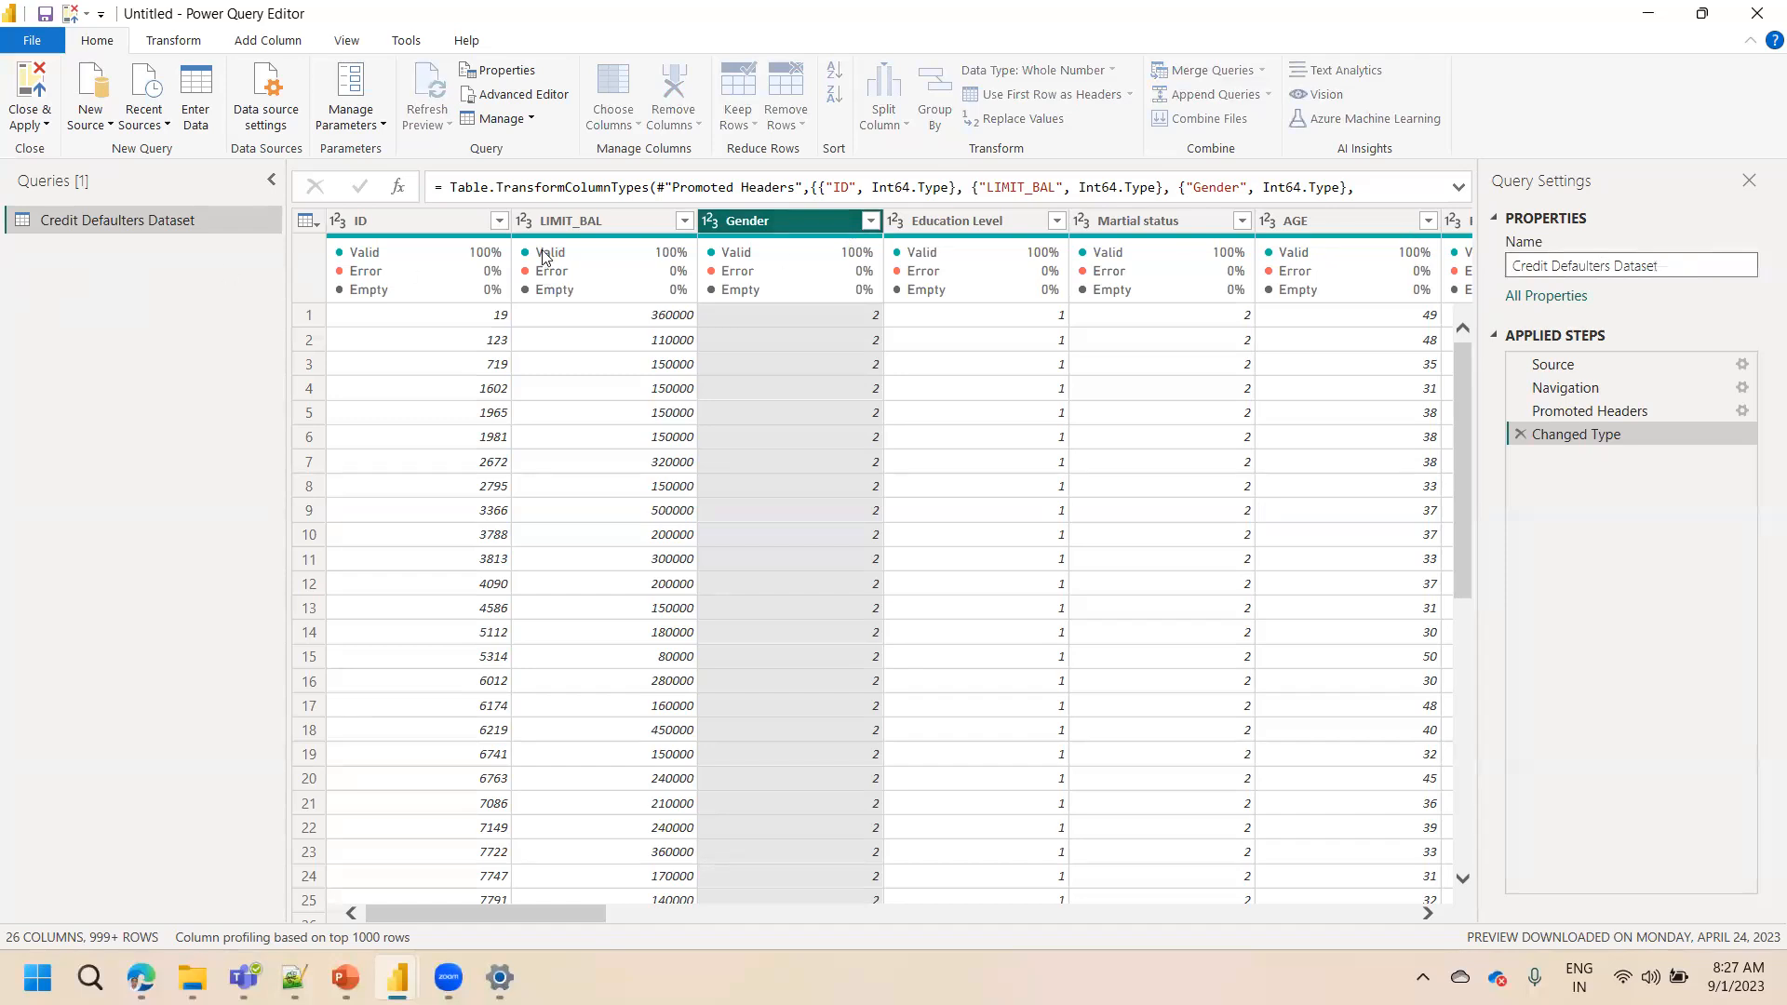
click(132, 220)
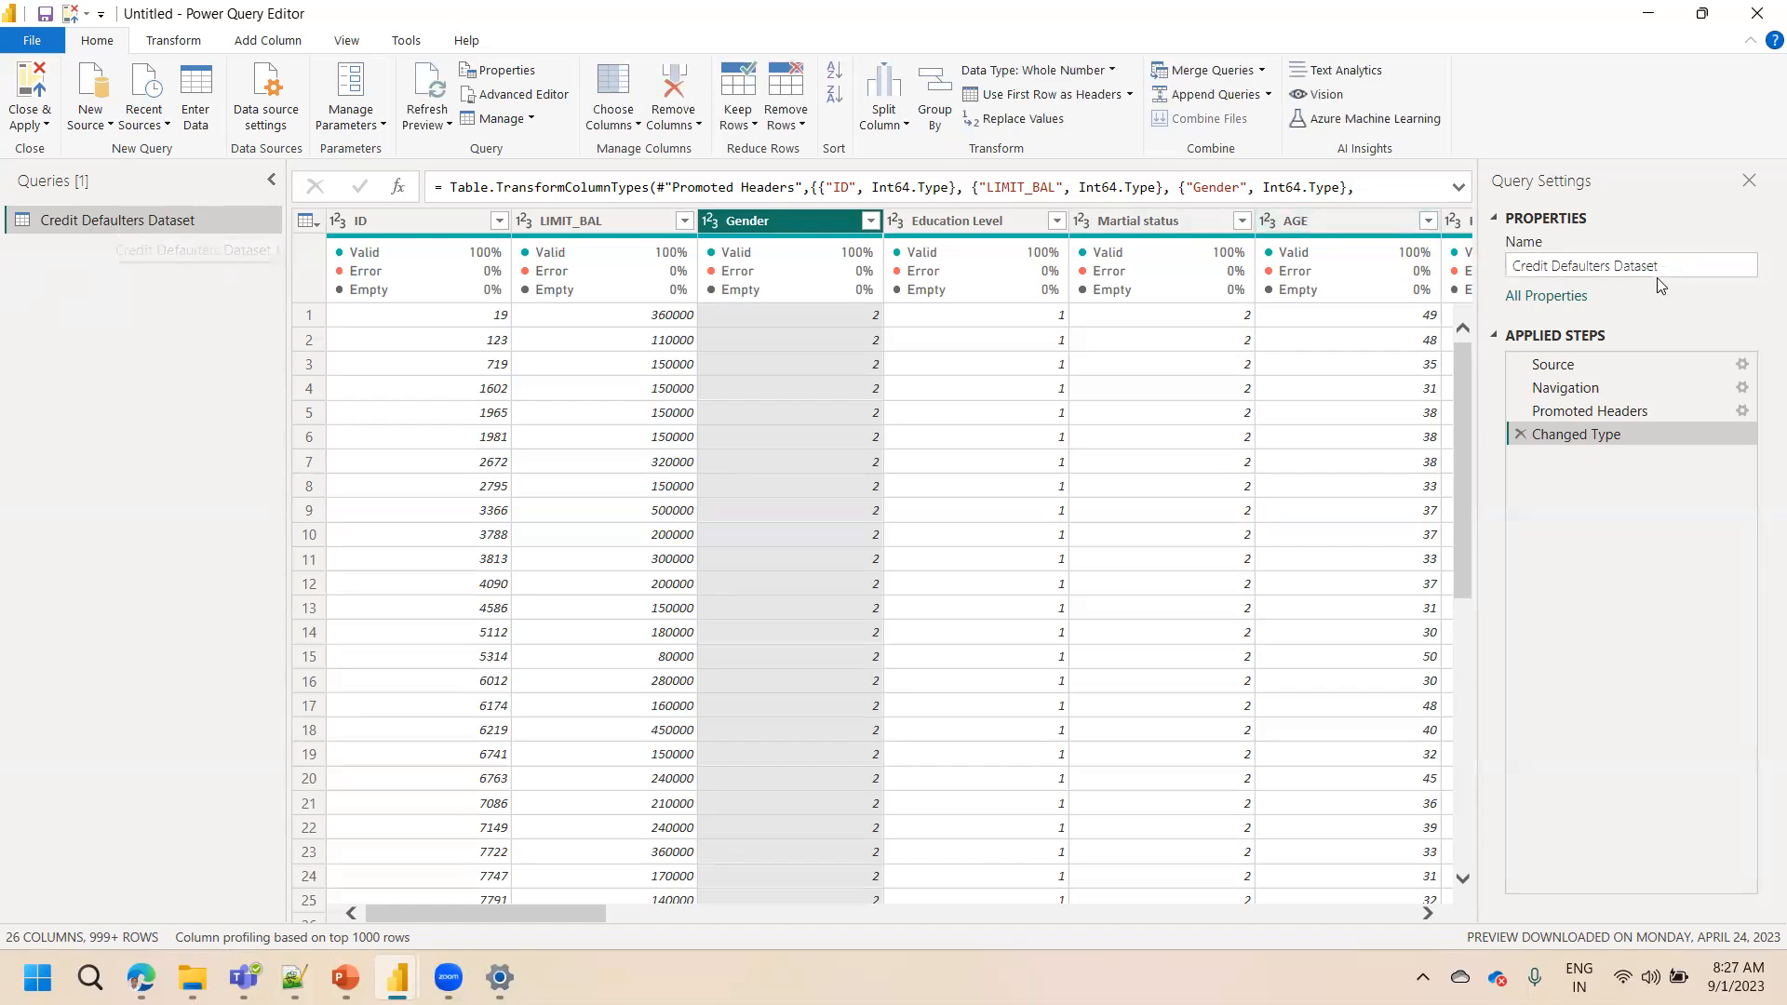
drag(1677, 268, 1618, 263)
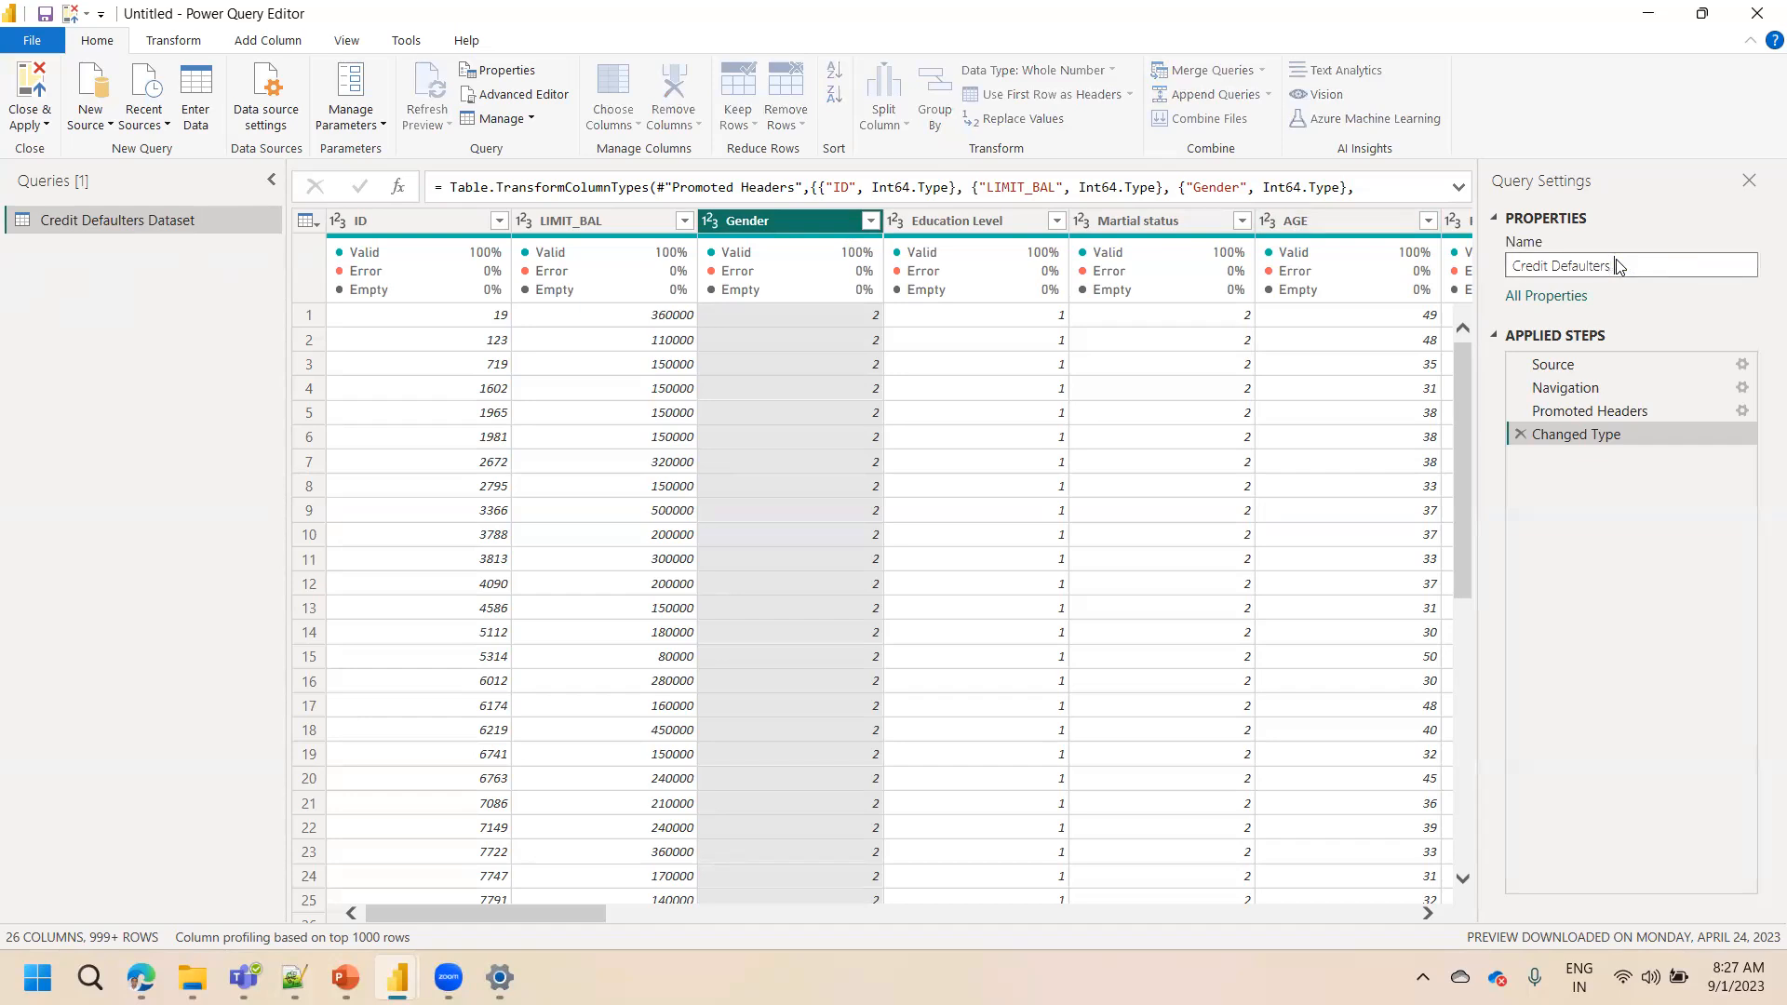
text(Data)
key(Return)
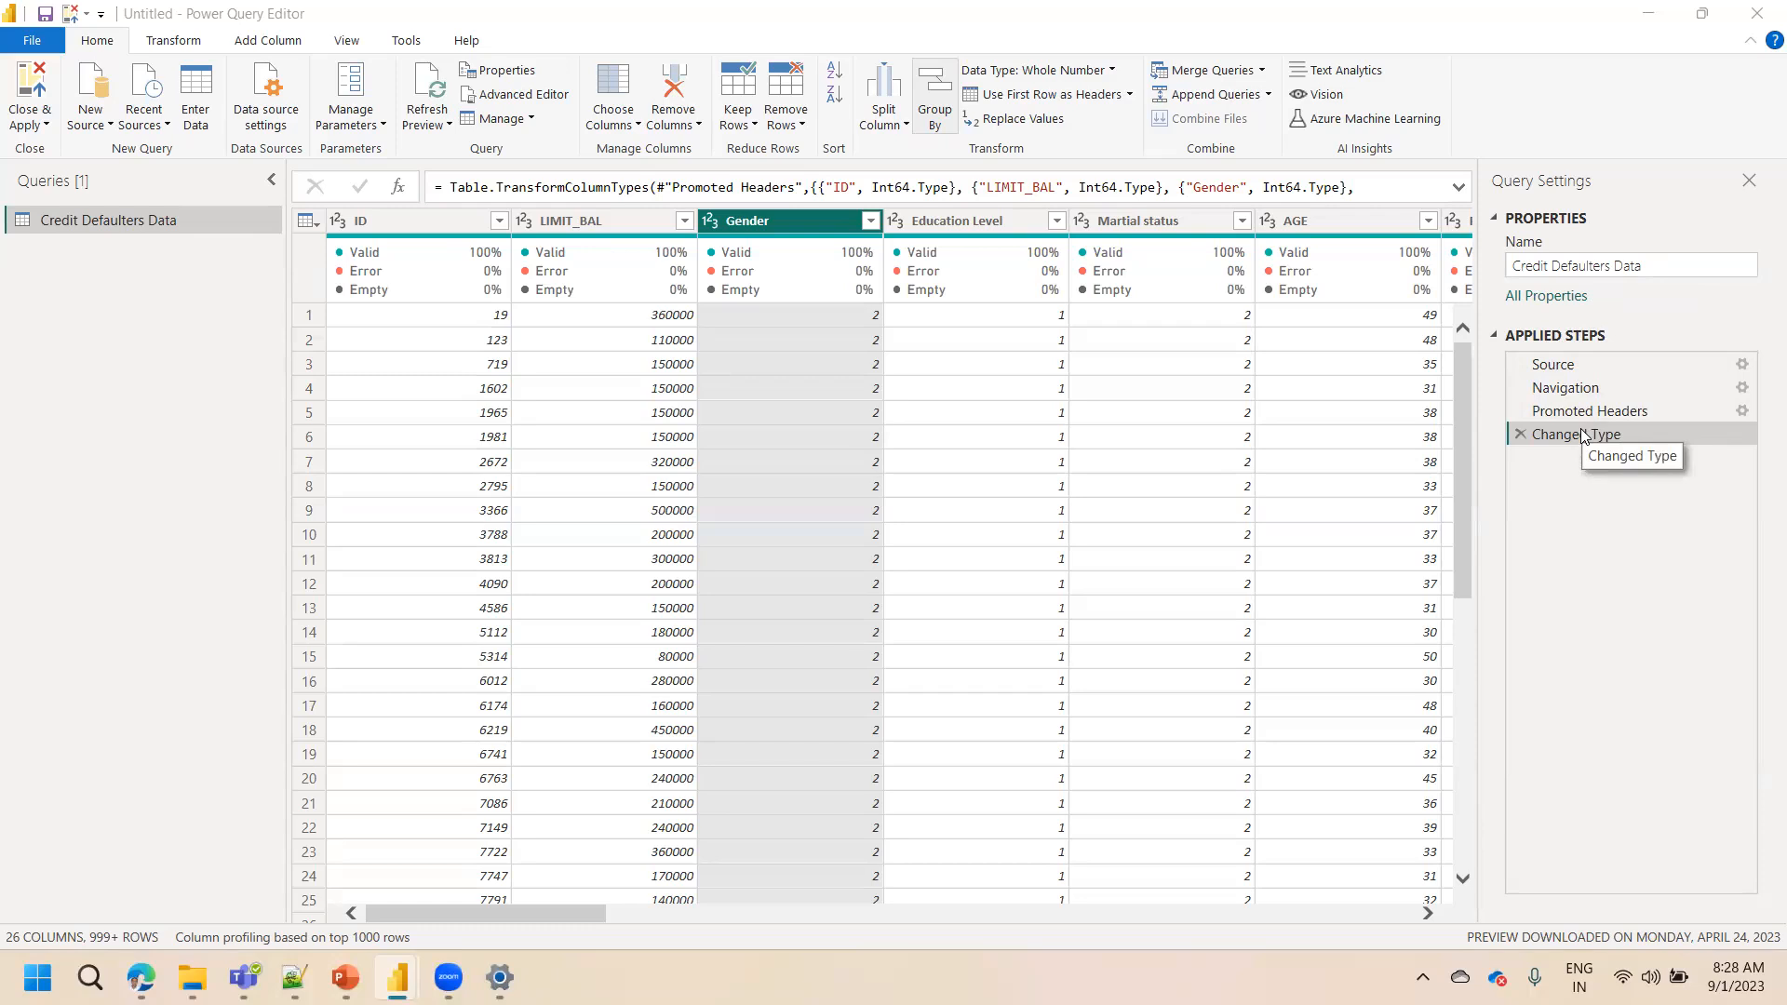
Select the Source step and review its Excel Workbook file path settings without changing them
click(1588, 365)
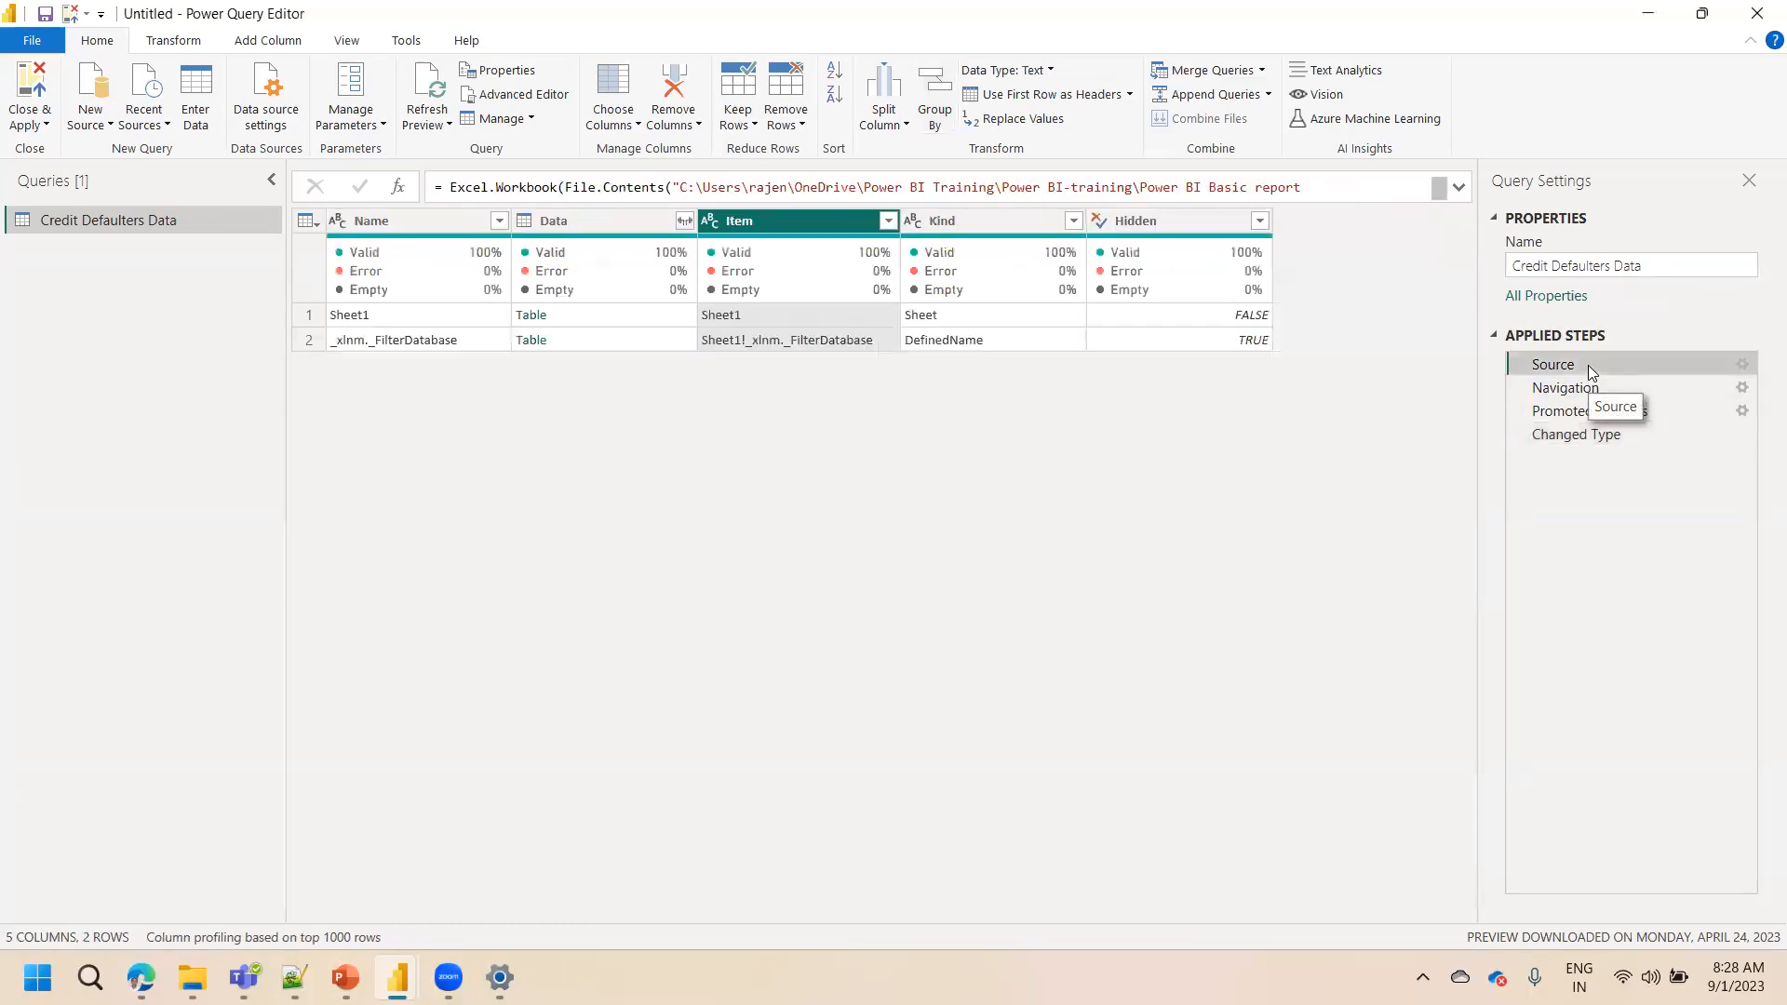
click(1743, 365)
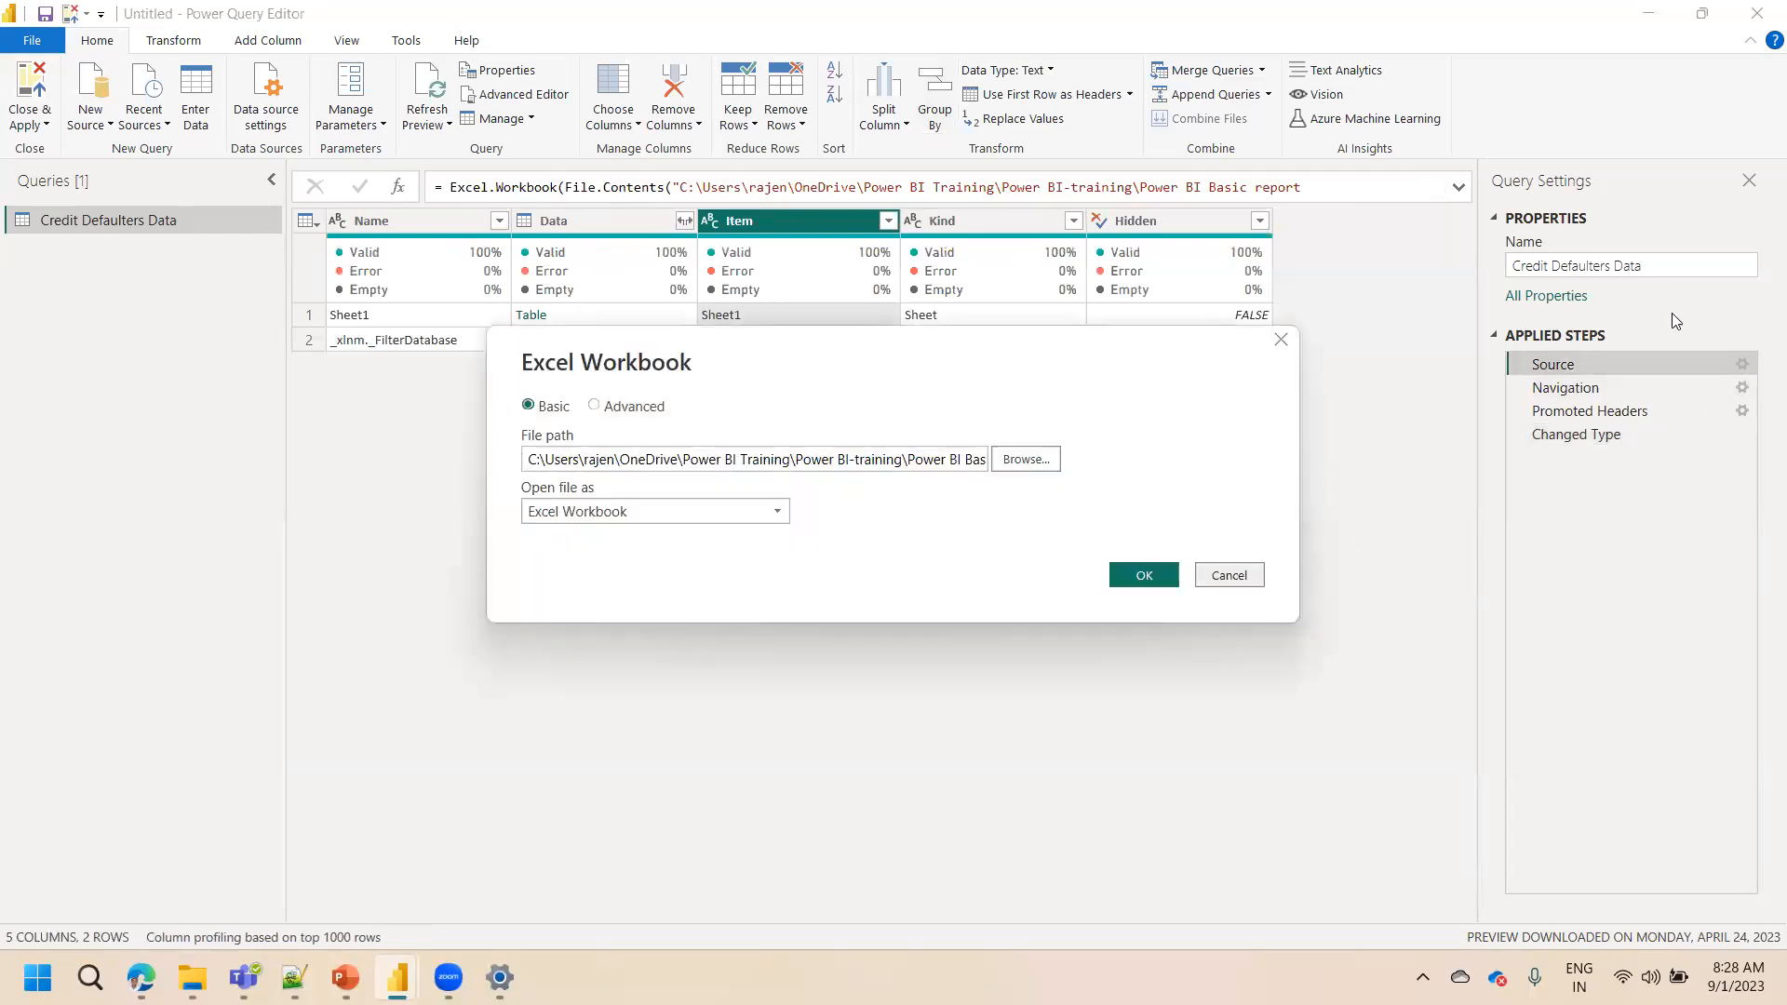
click(1230, 576)
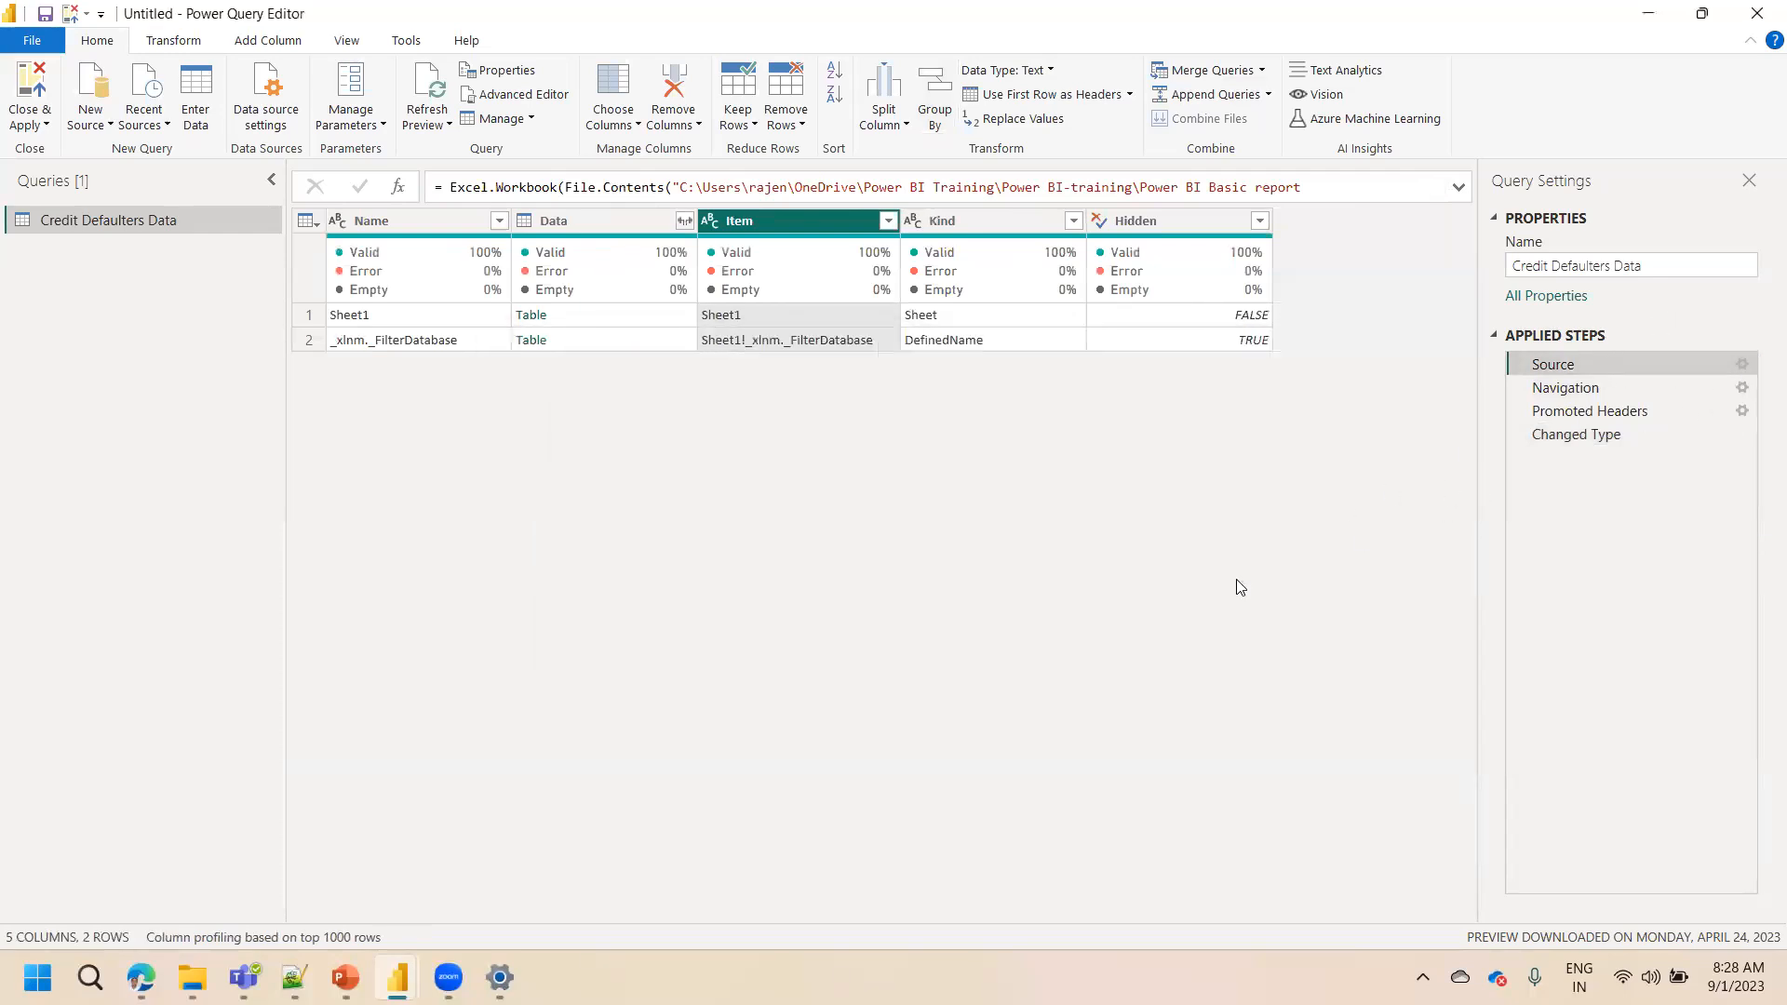
click(1742, 366)
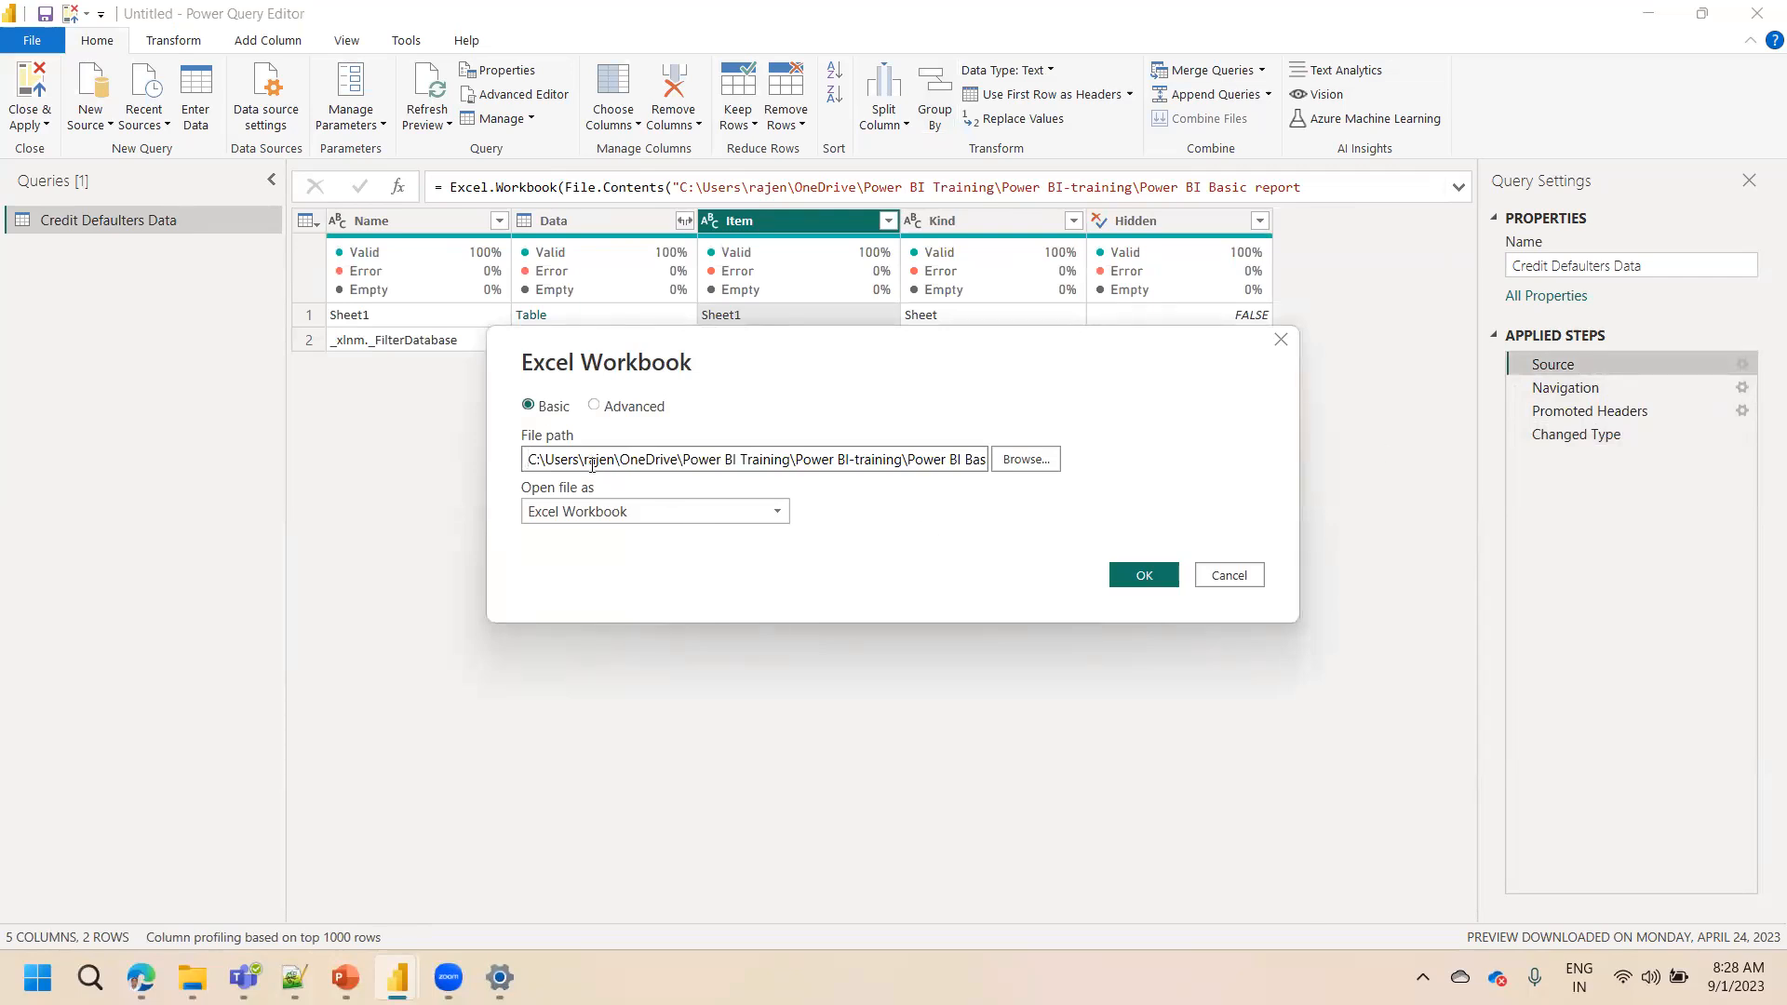
drag(592, 464, 1137, 423)
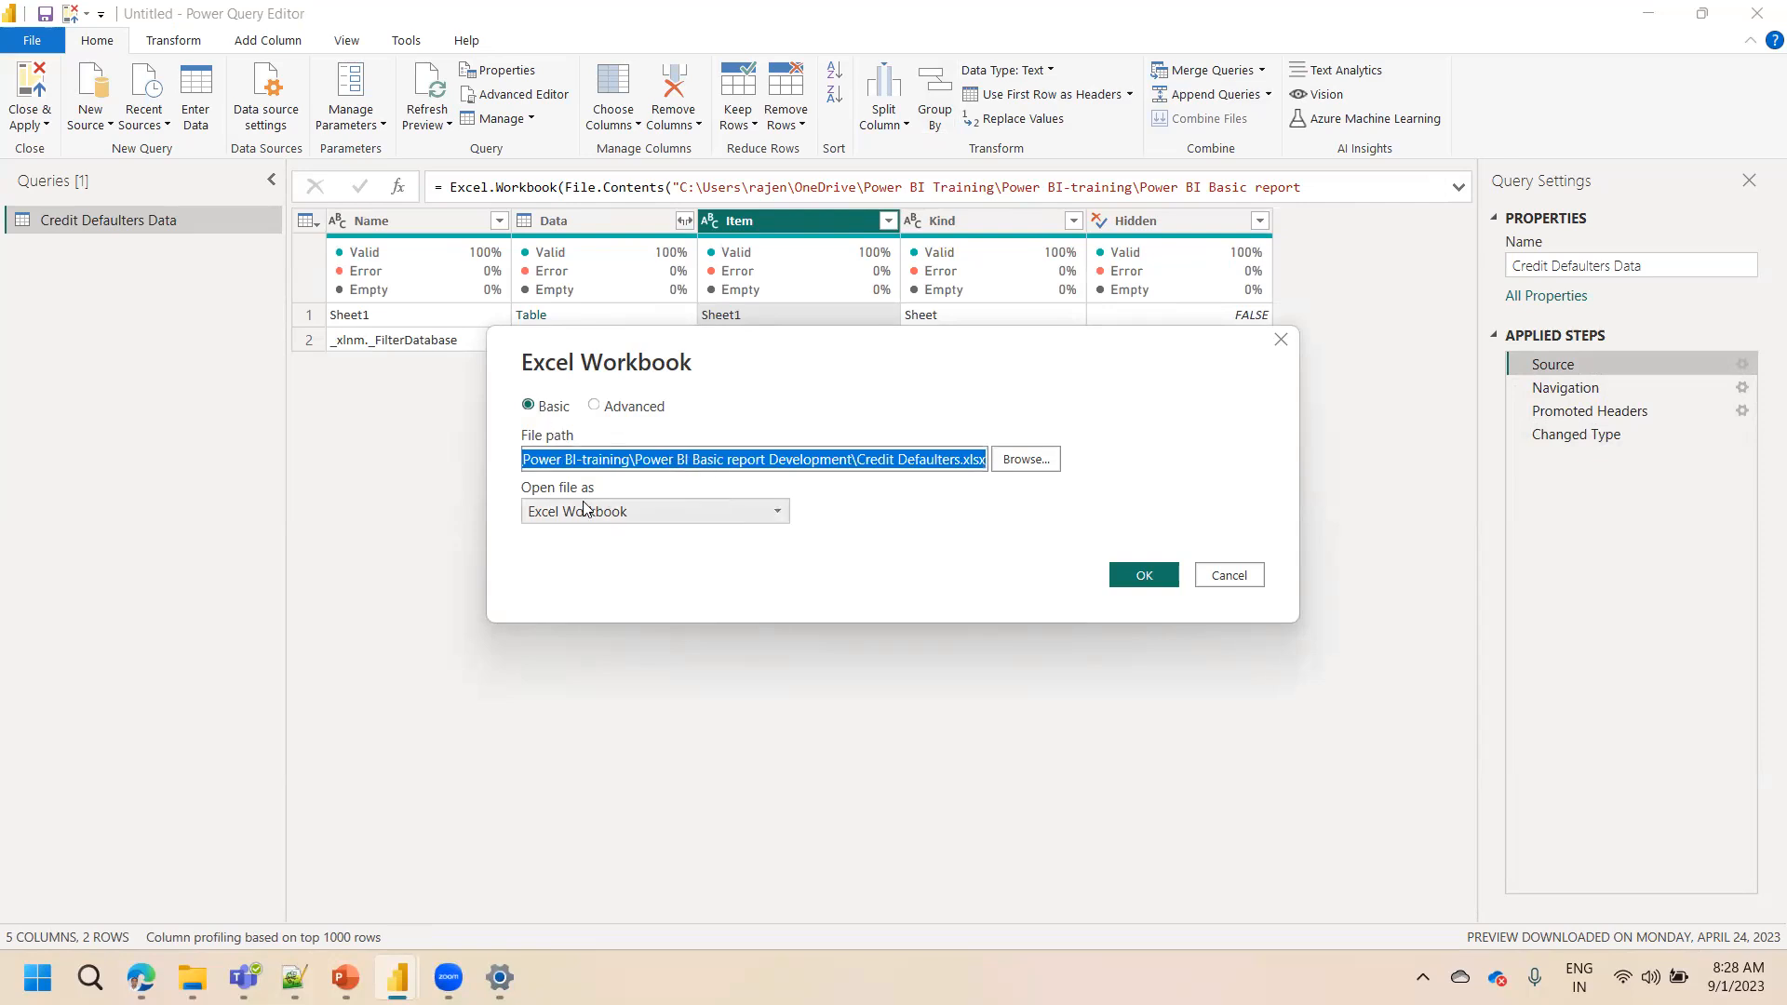
click(1225, 575)
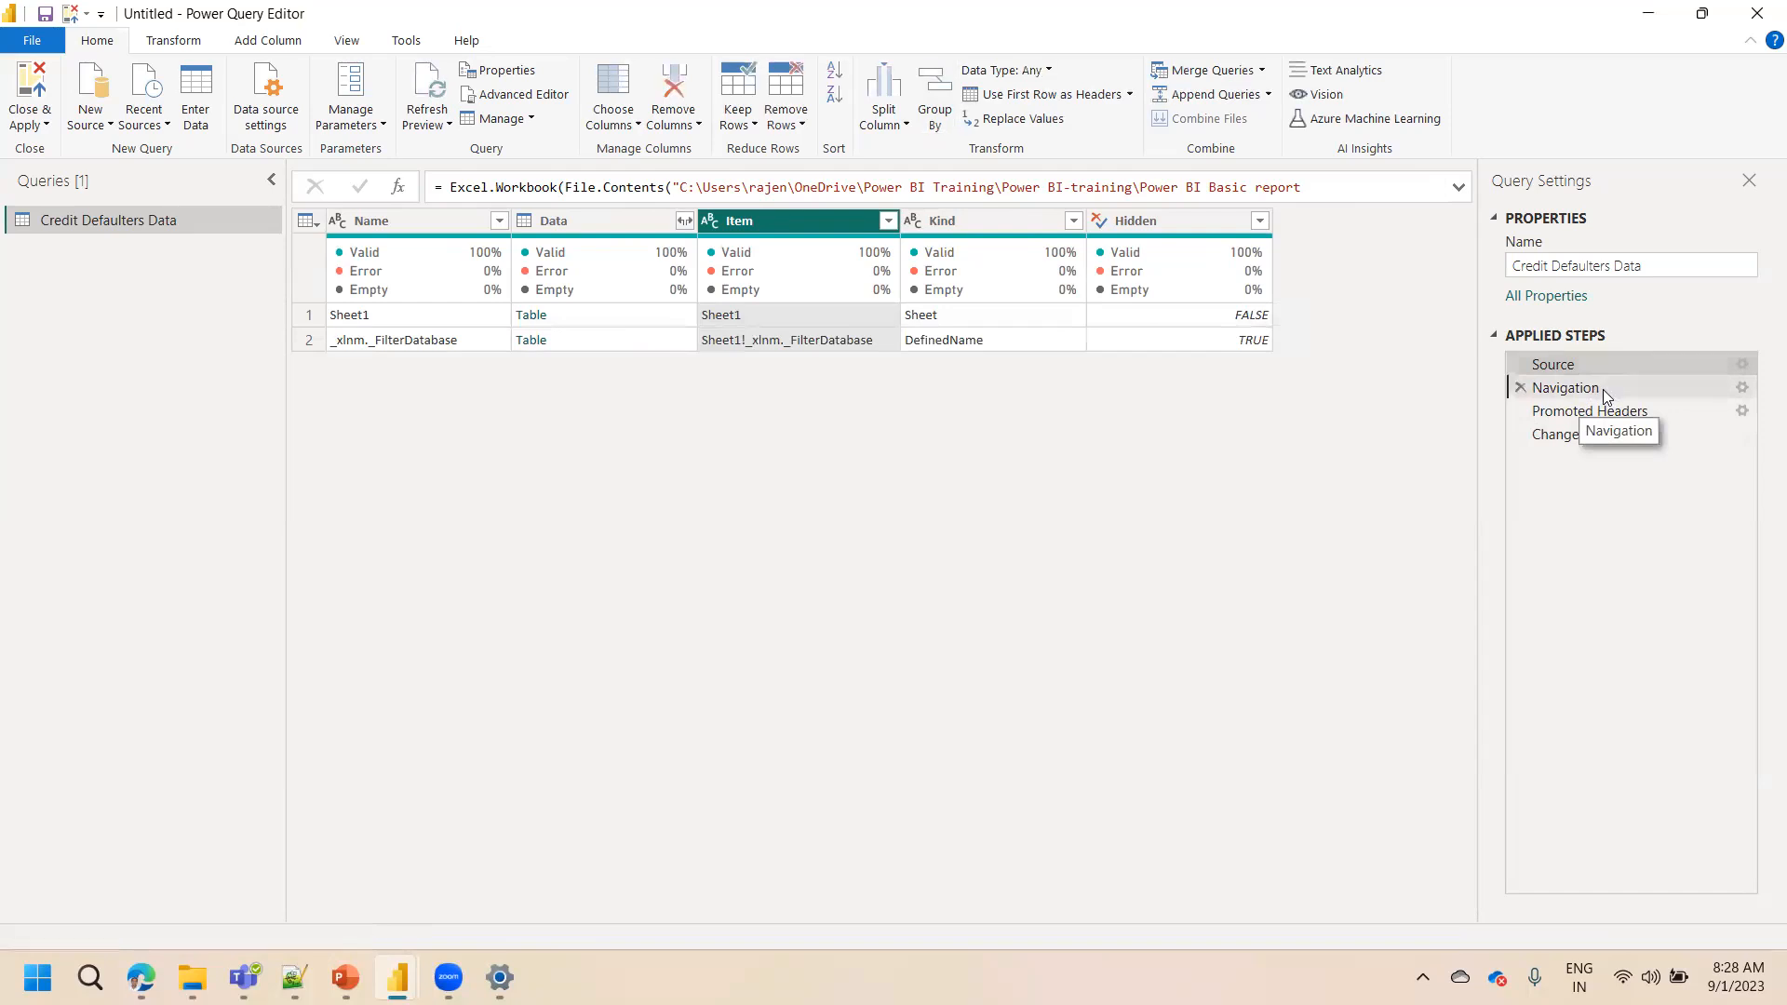
Open the Navigation step's settings to review the selected sheet, then cancel
click(1603, 389)
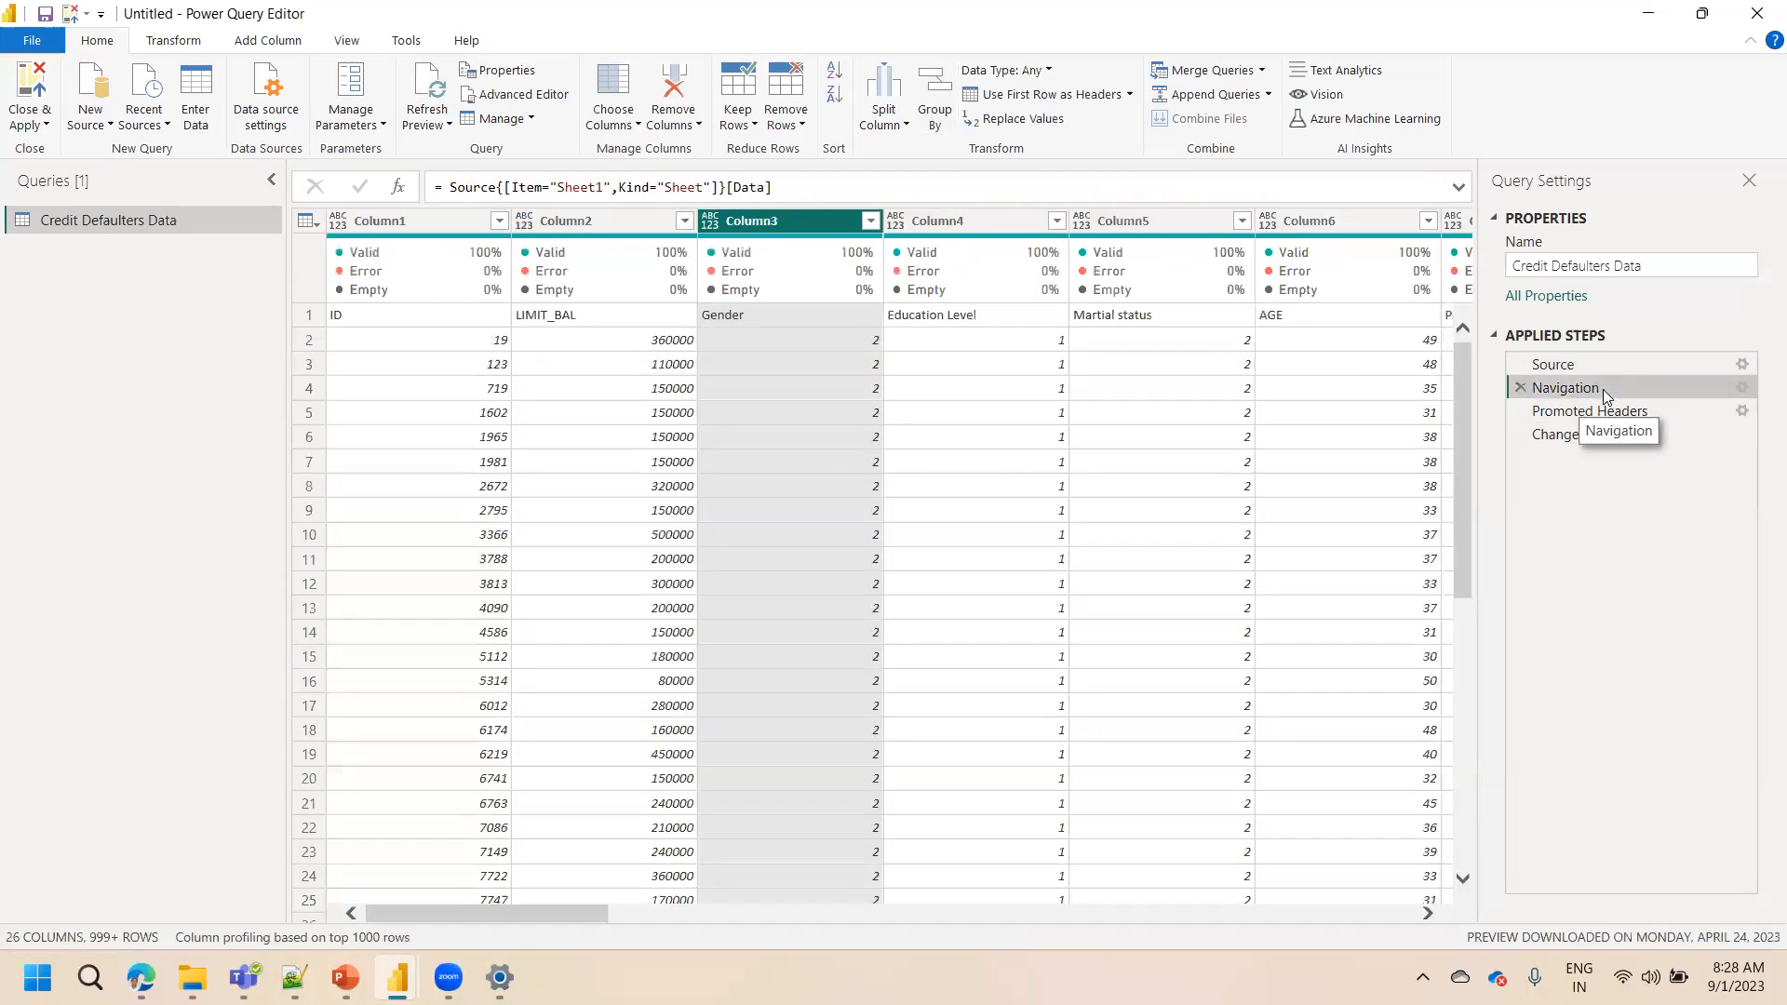
click(1742, 389)
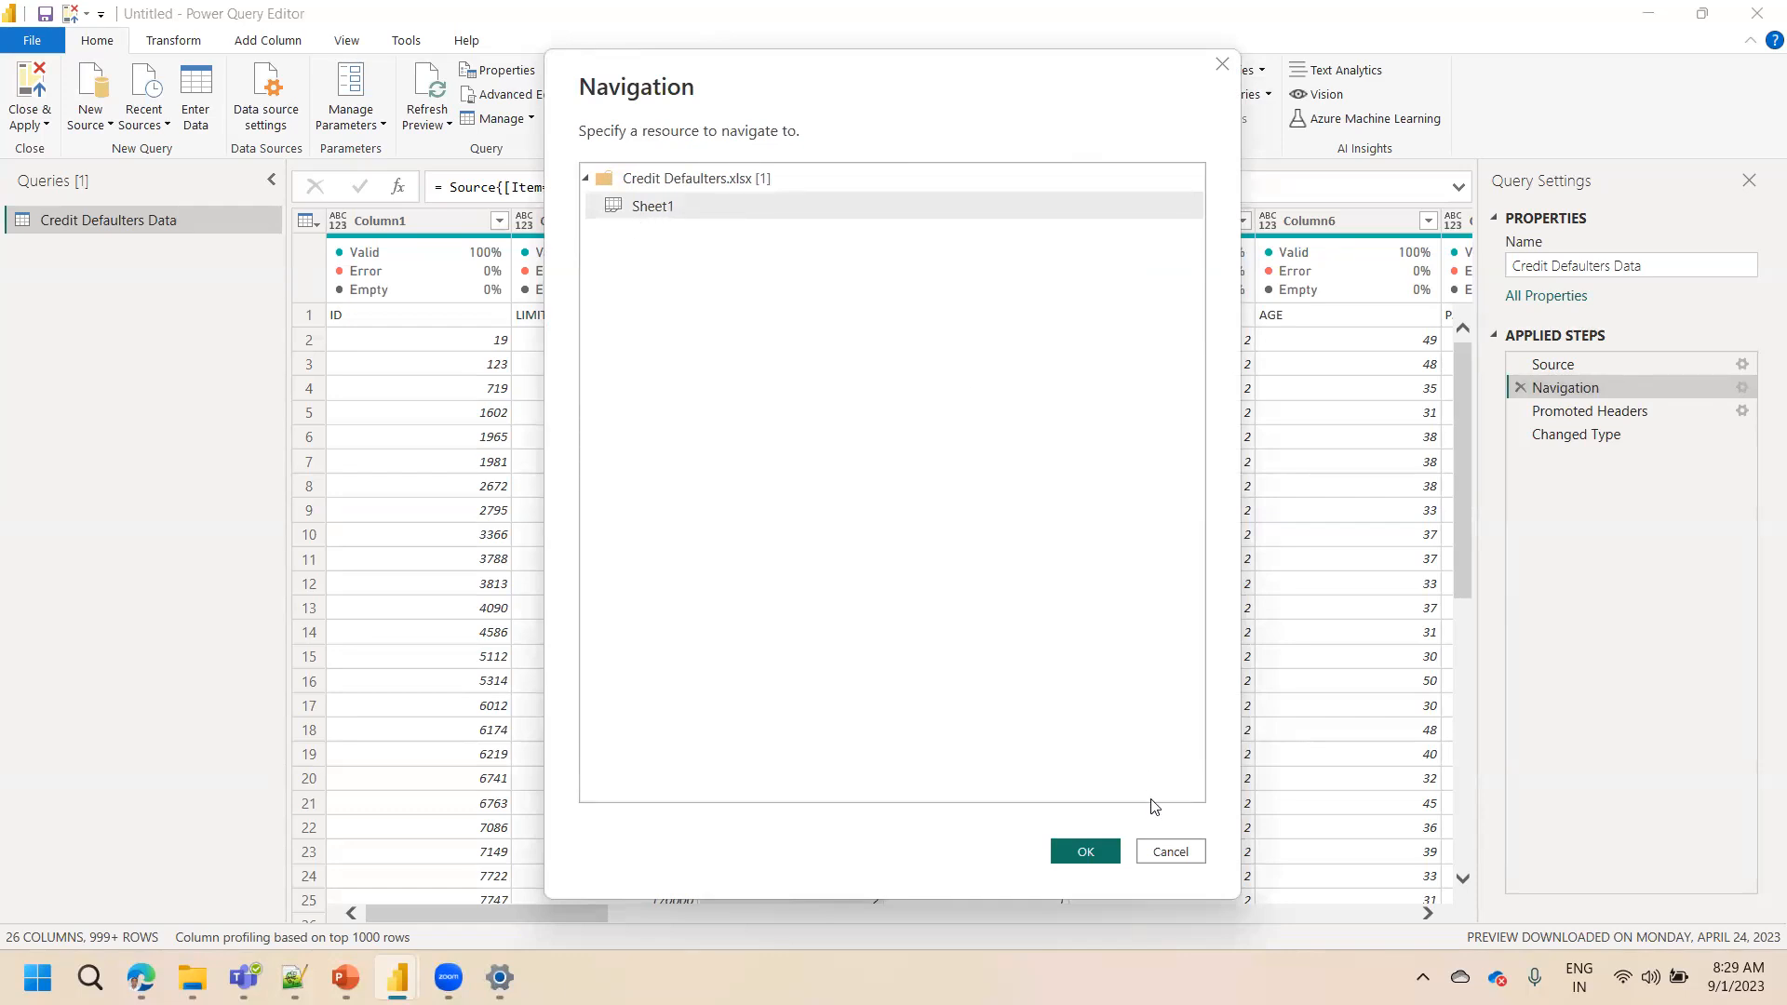
click(1163, 851)
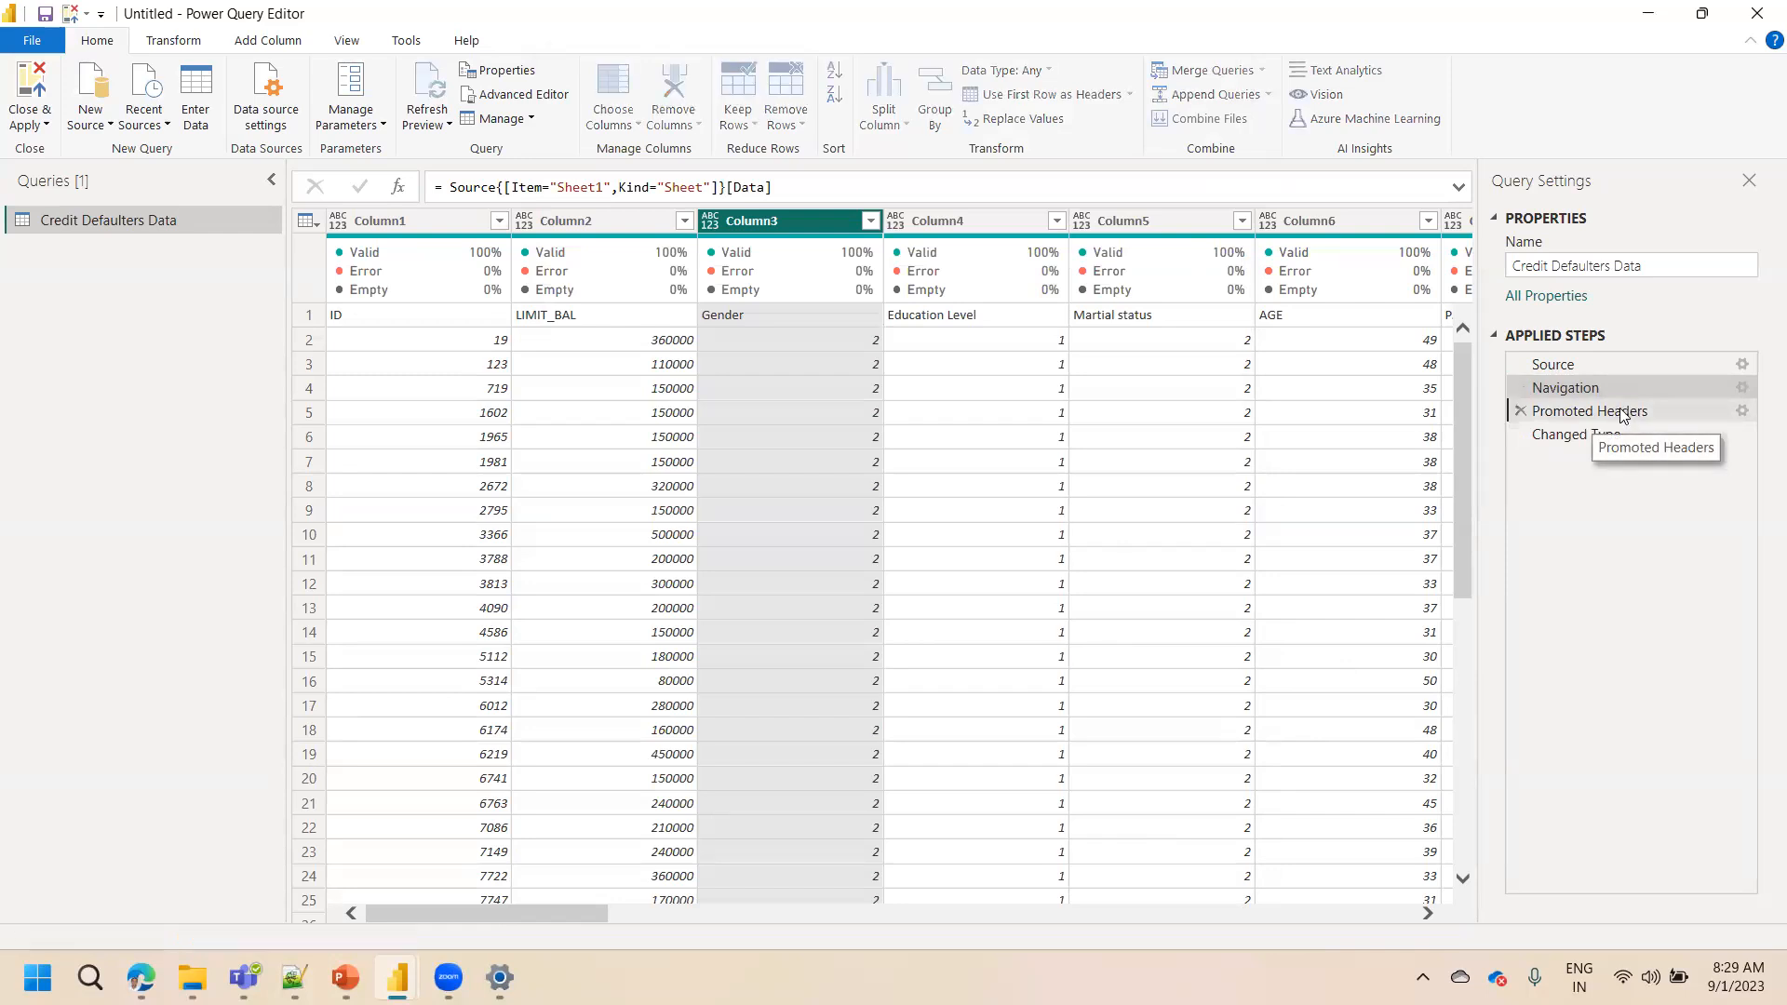
Step through the Navigation, Promoted Headers and Changed Type steps to compare the table's headers and first row
click(1622, 414)
click(1615, 437)
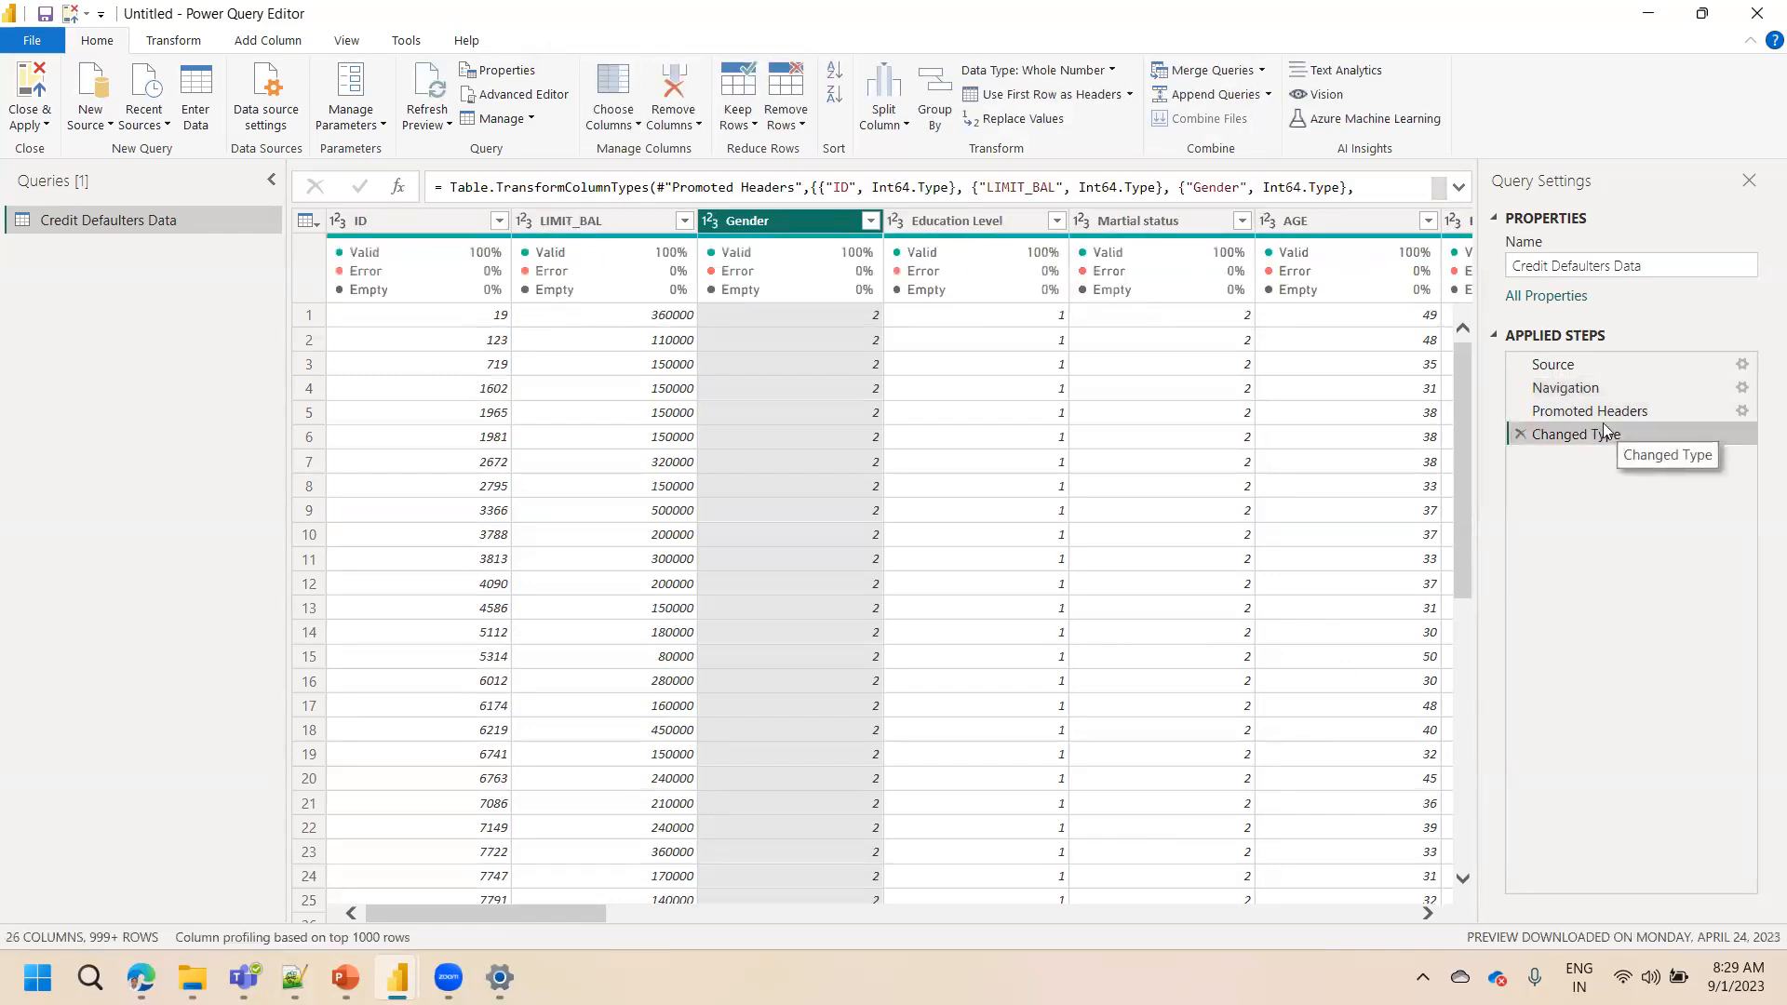
click(1602, 412)
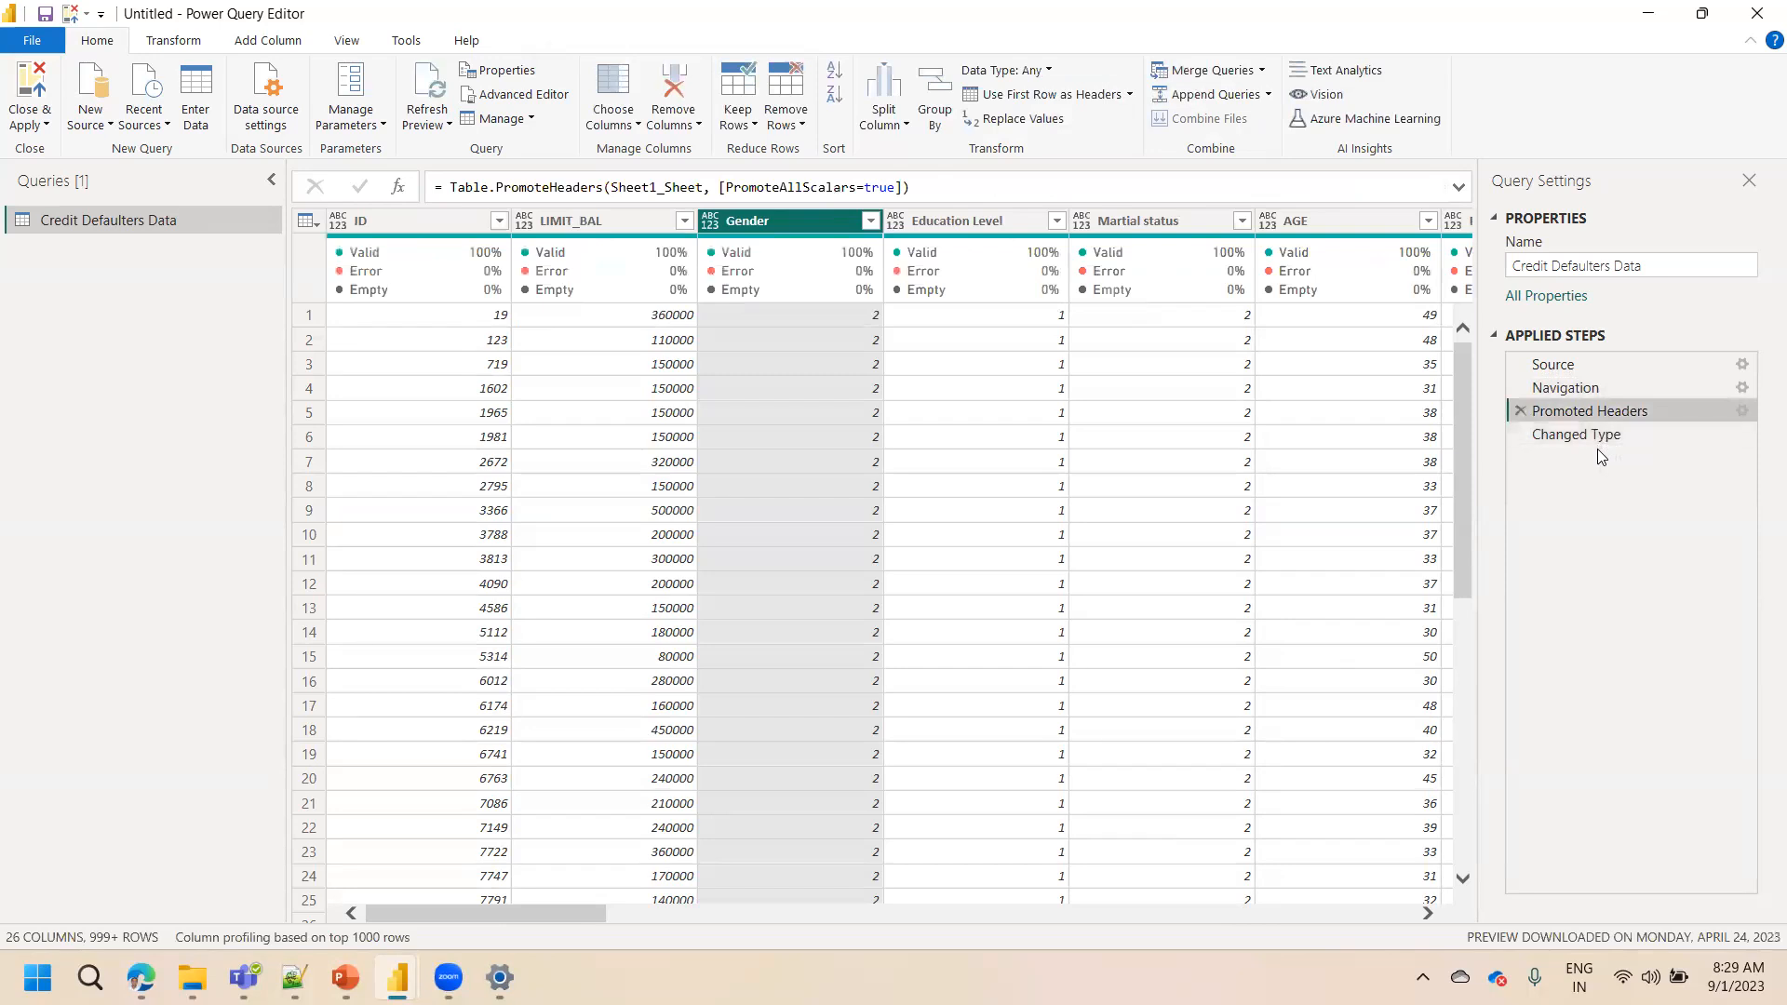
click(1603, 441)
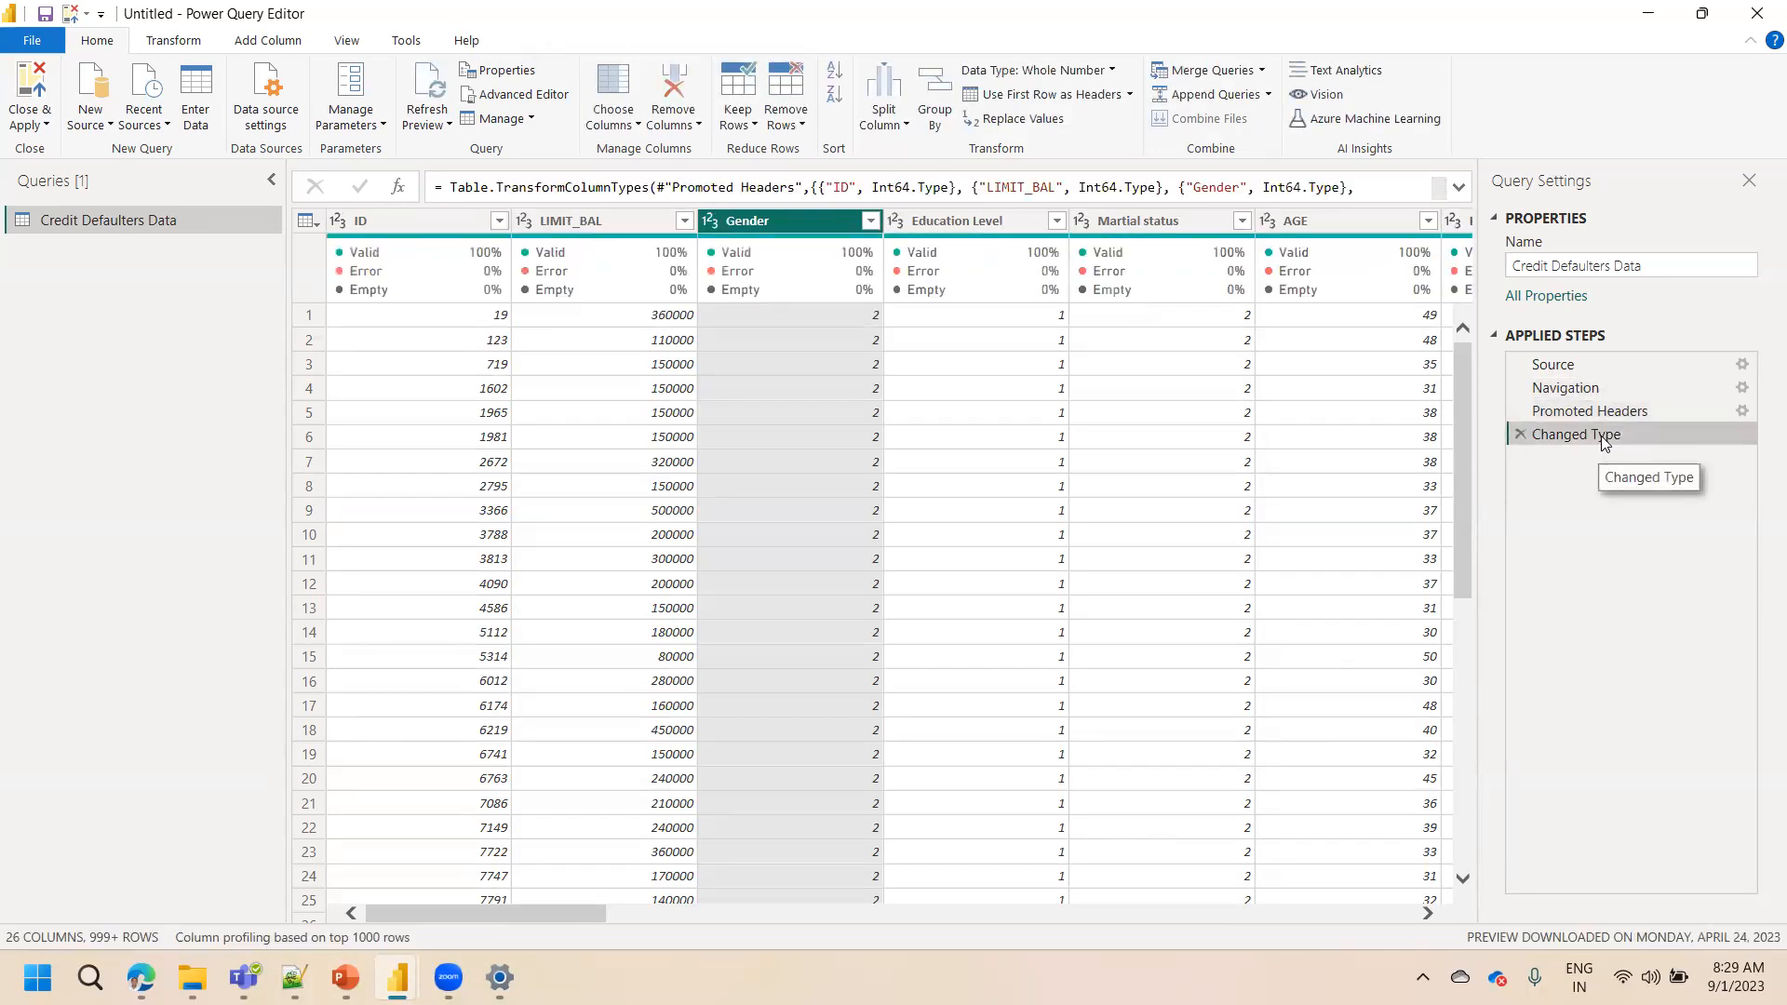
click(1578, 388)
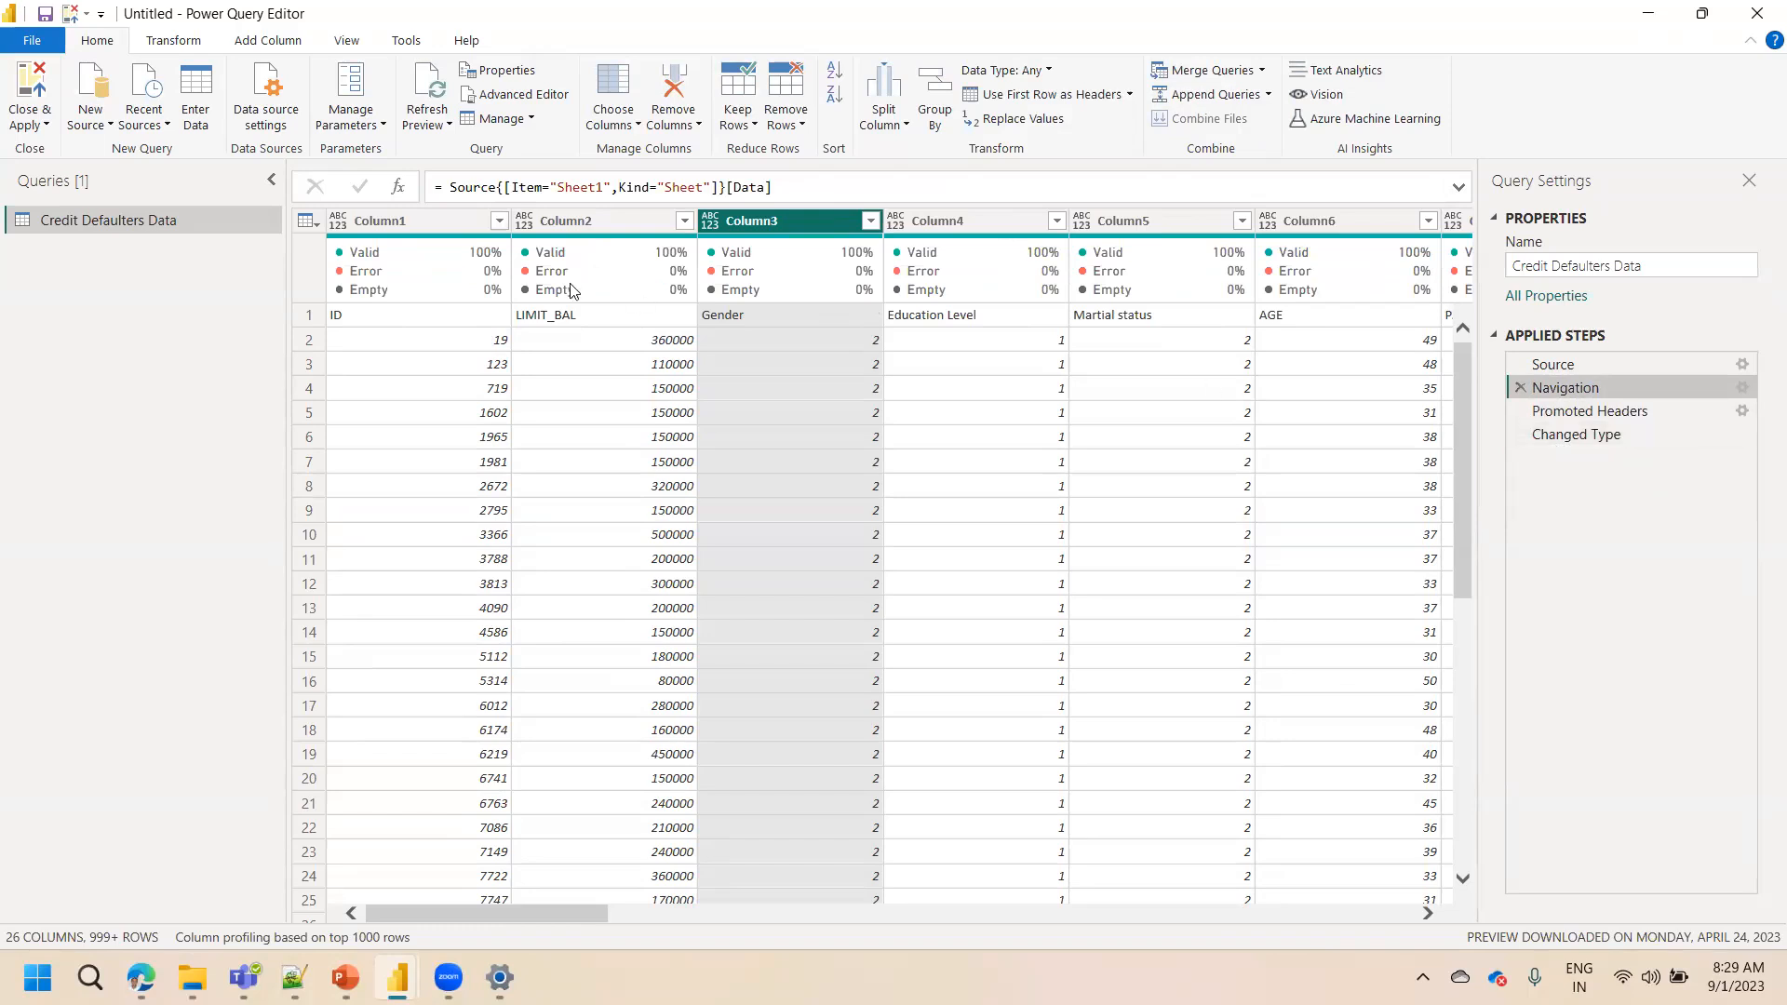
mouse_move(408, 300)
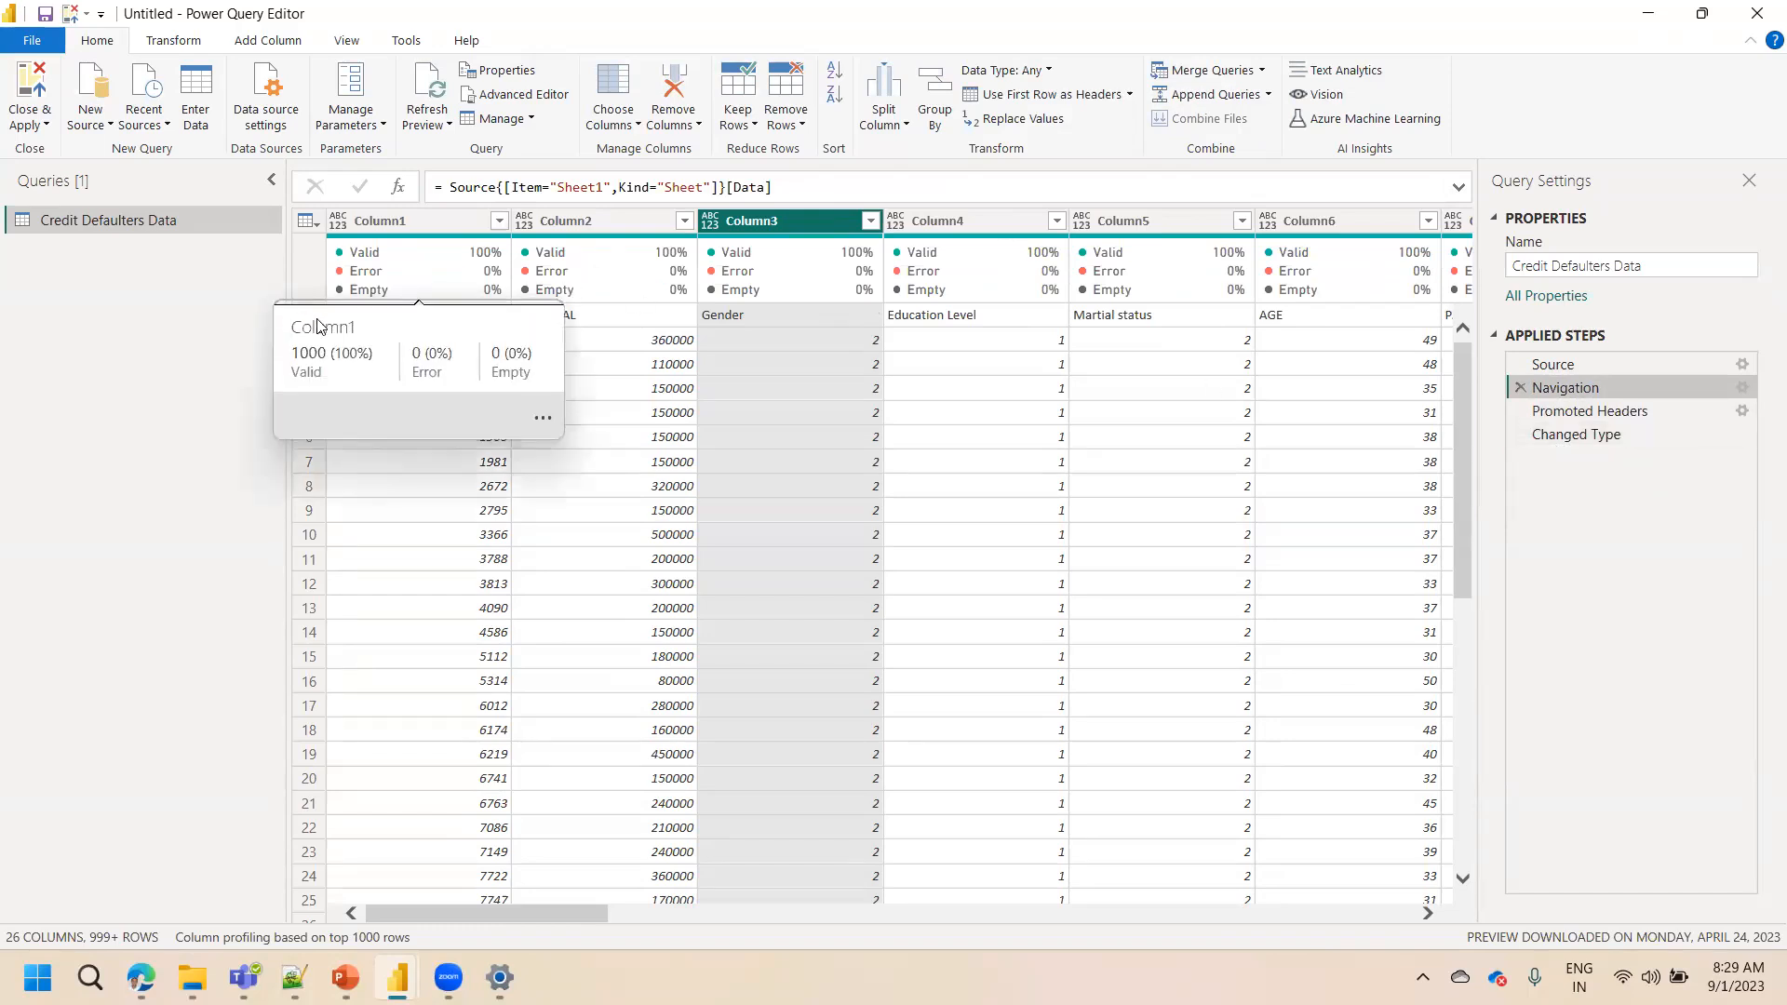
mouse_move(771, 292)
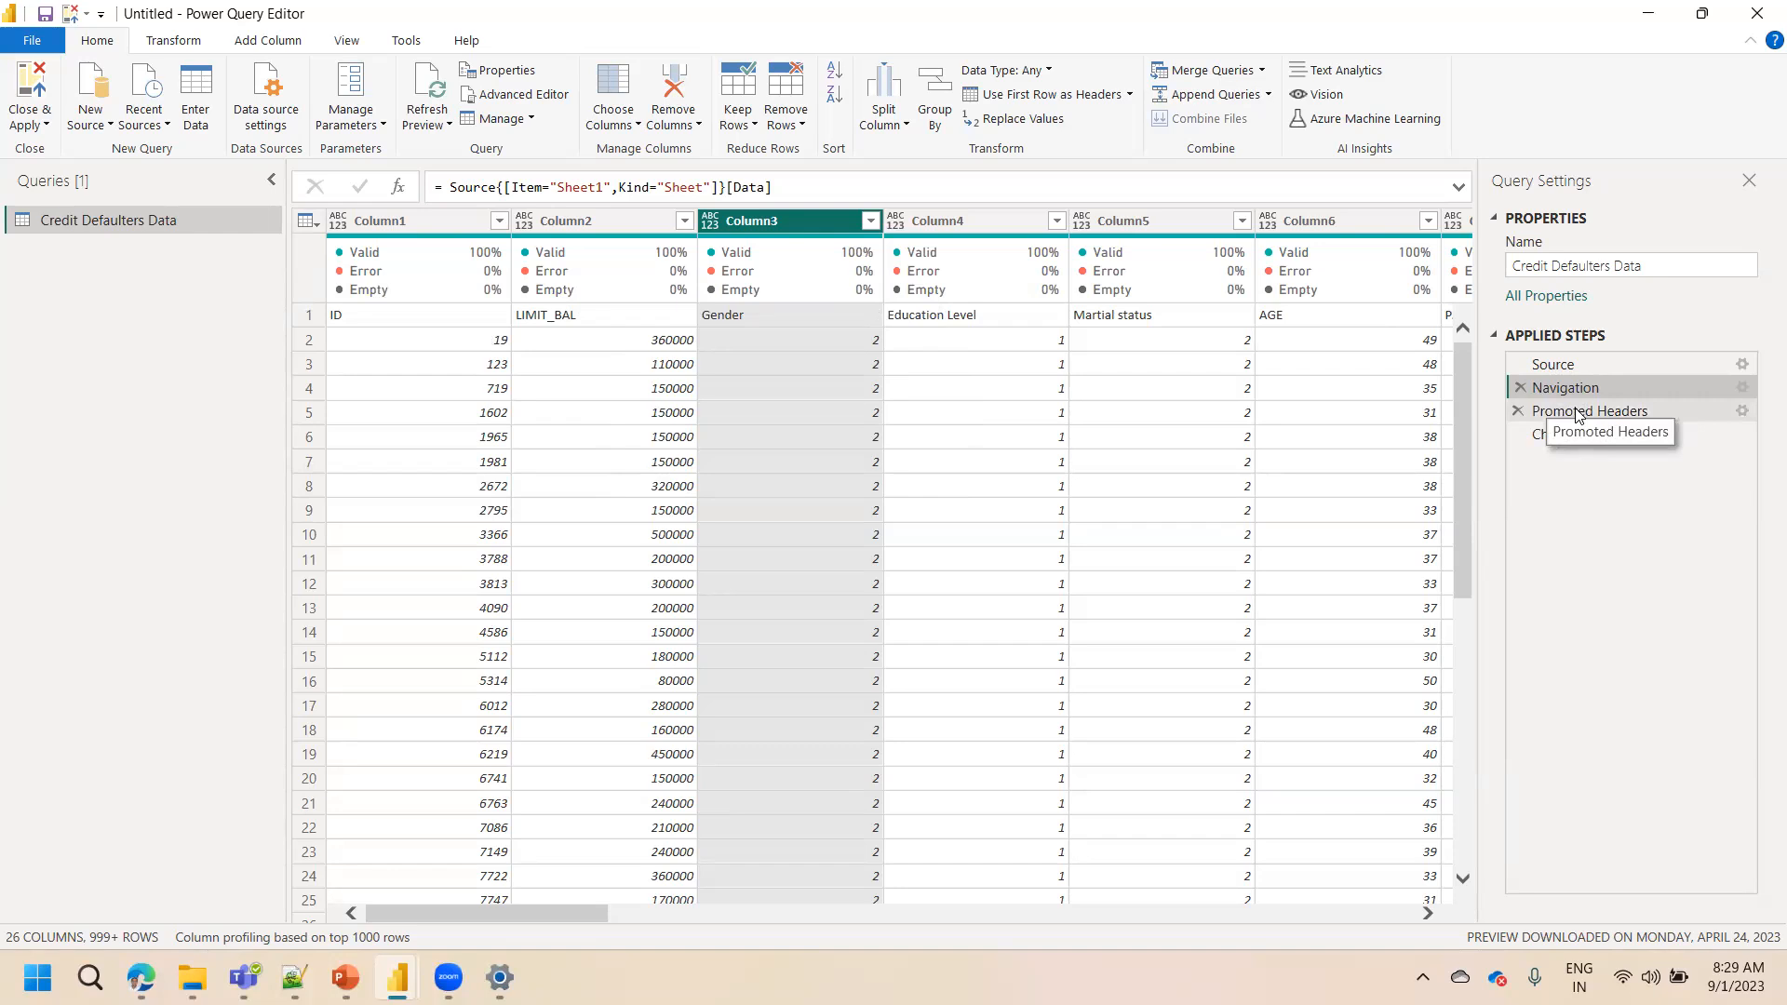
click(307, 317)
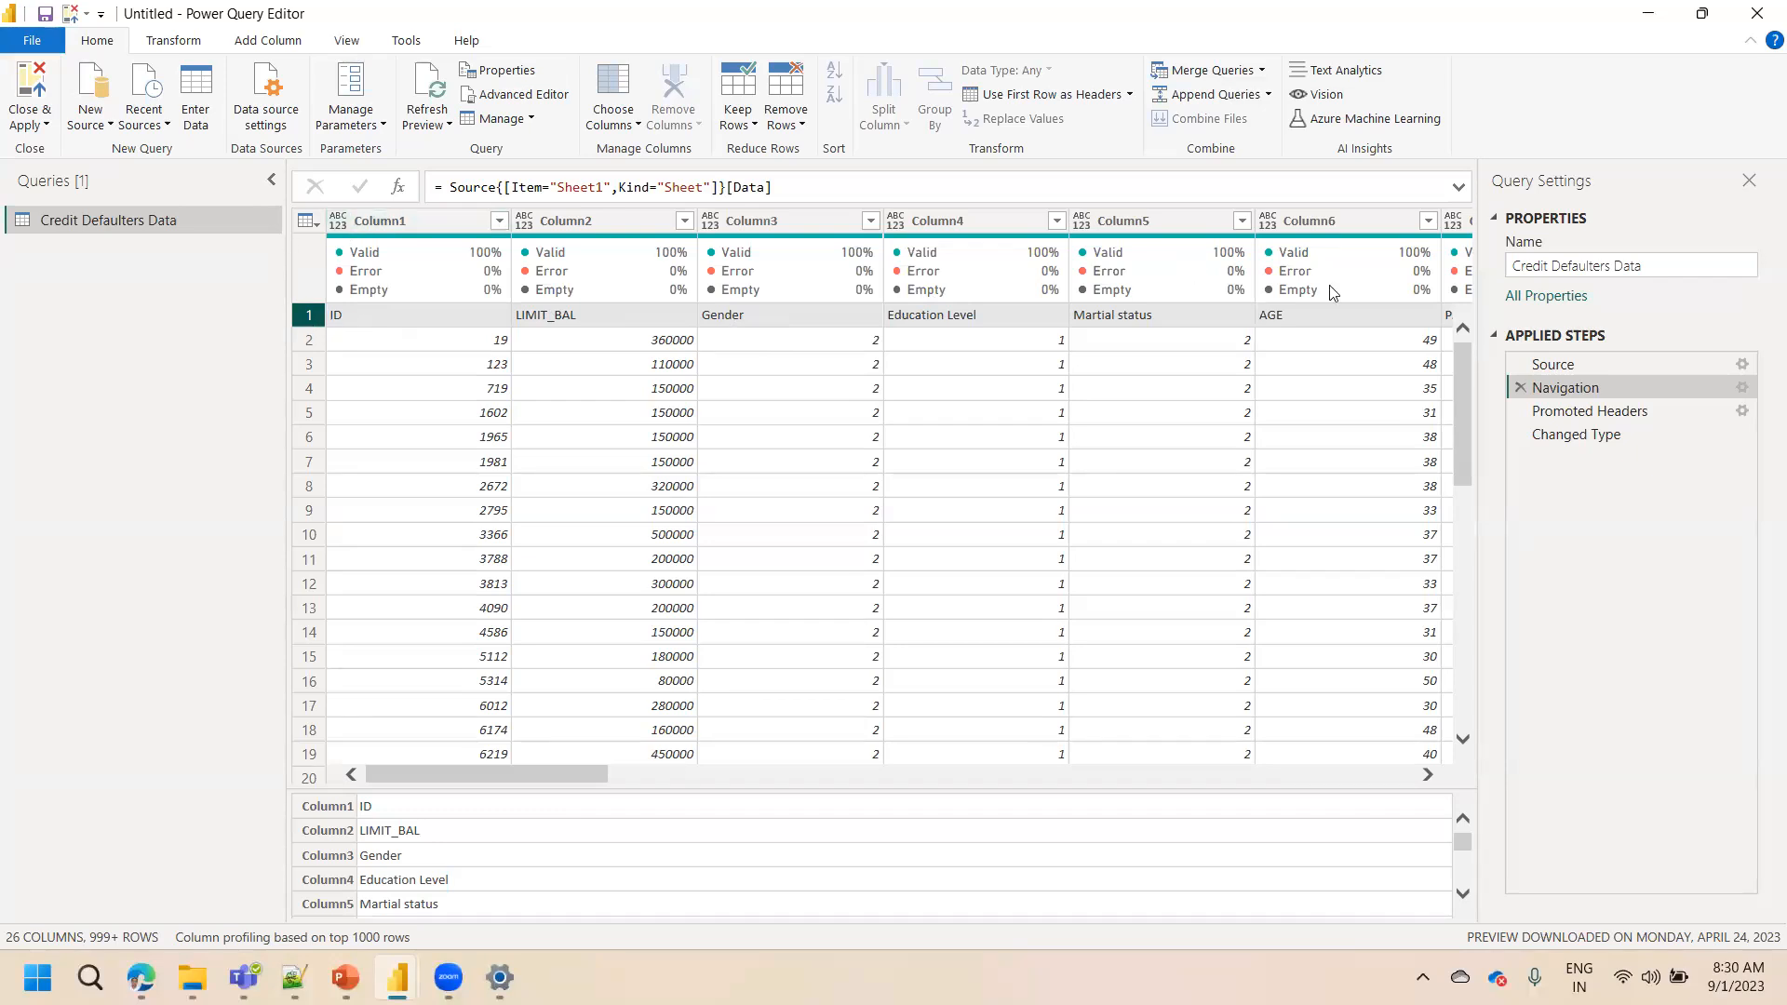
click(1571, 412)
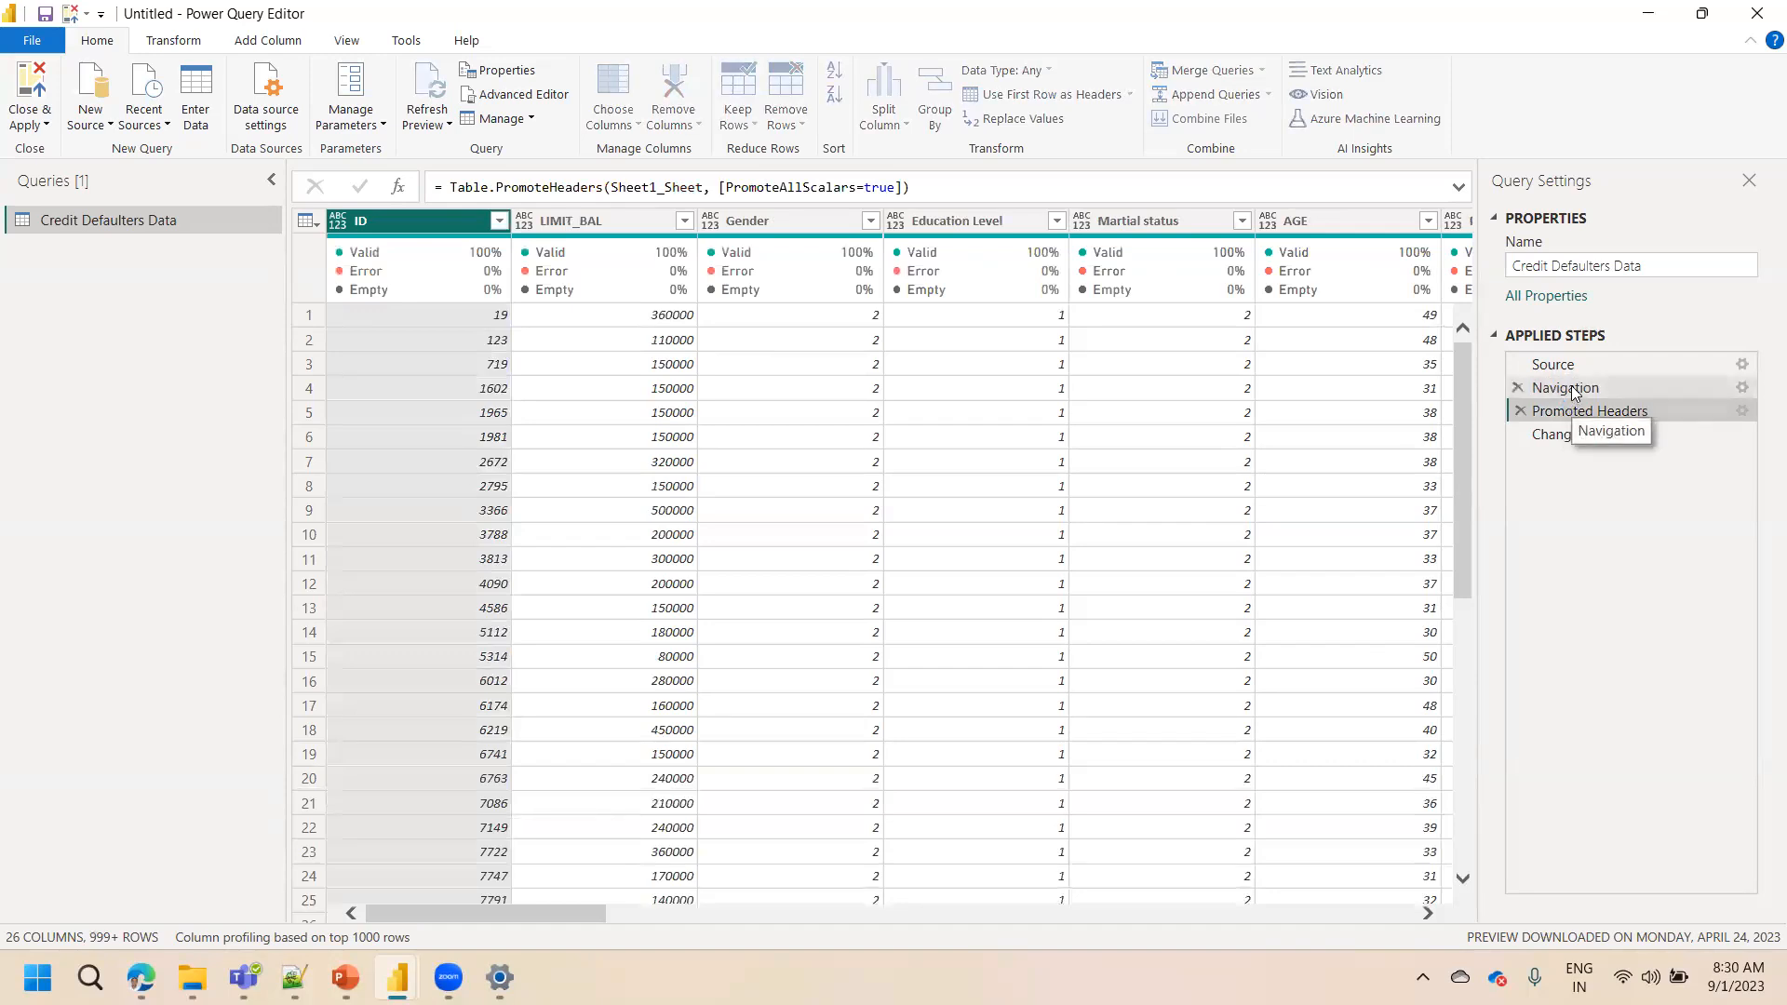
click(1571, 387)
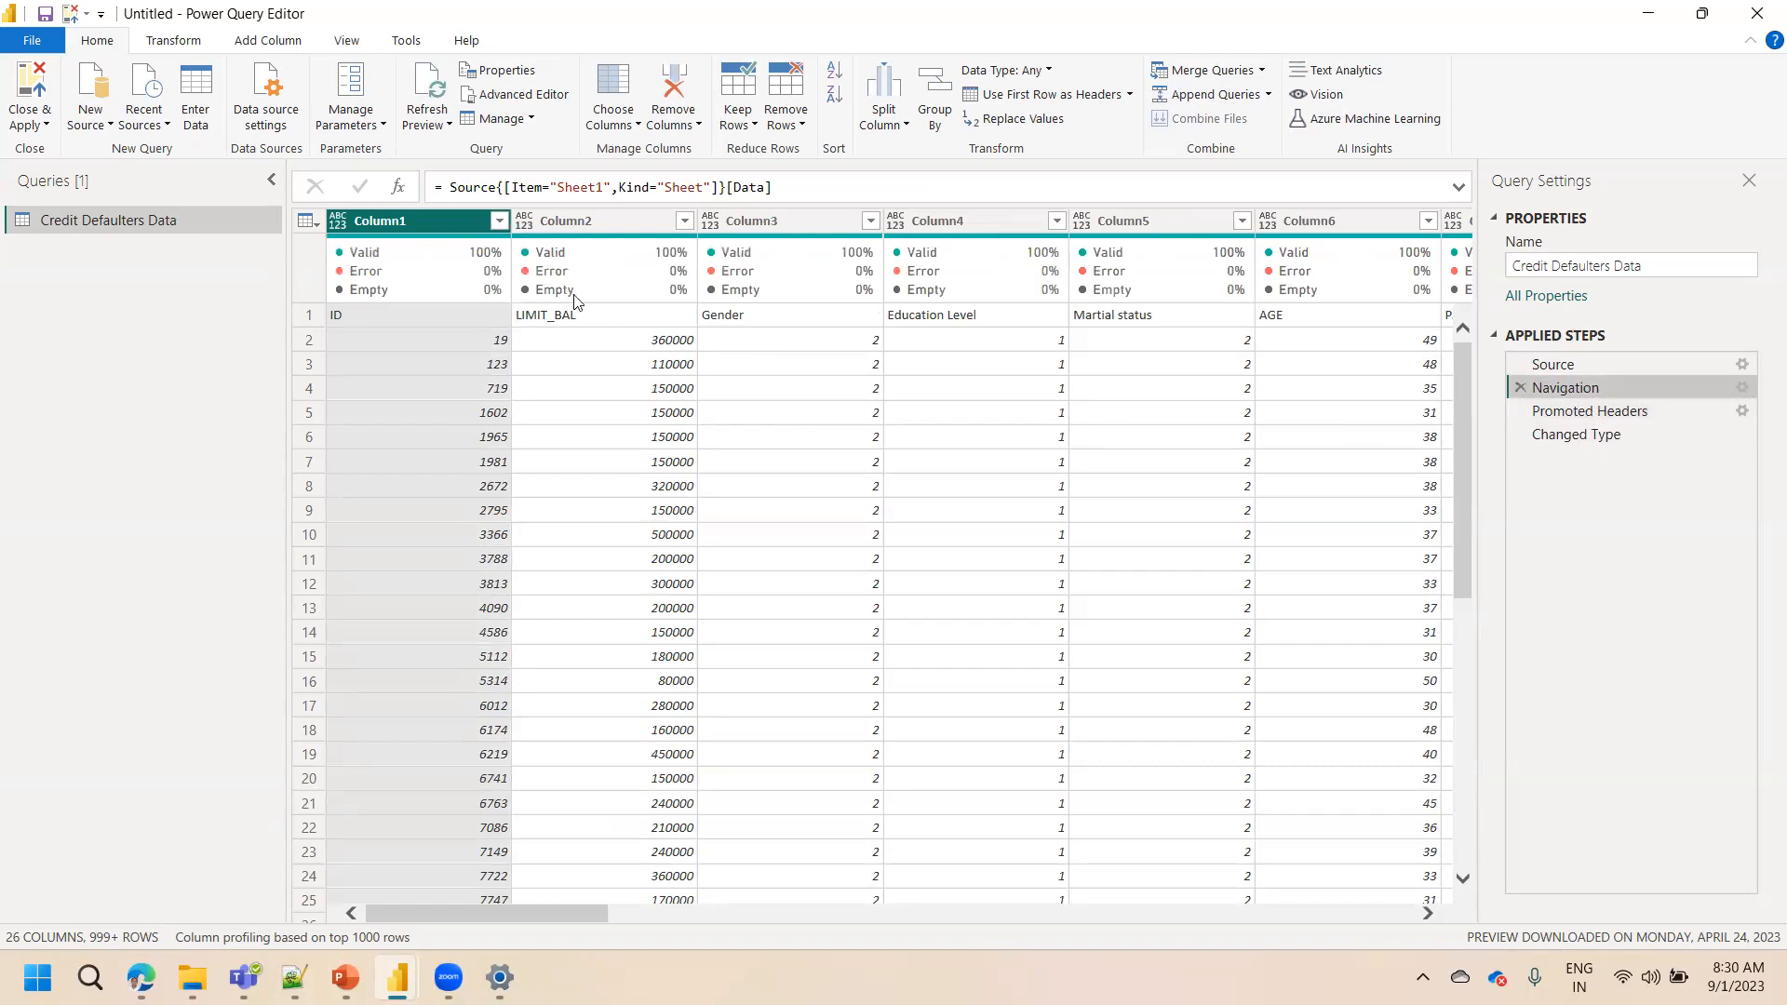
mouse_move(1151, 250)
click(1002, 119)
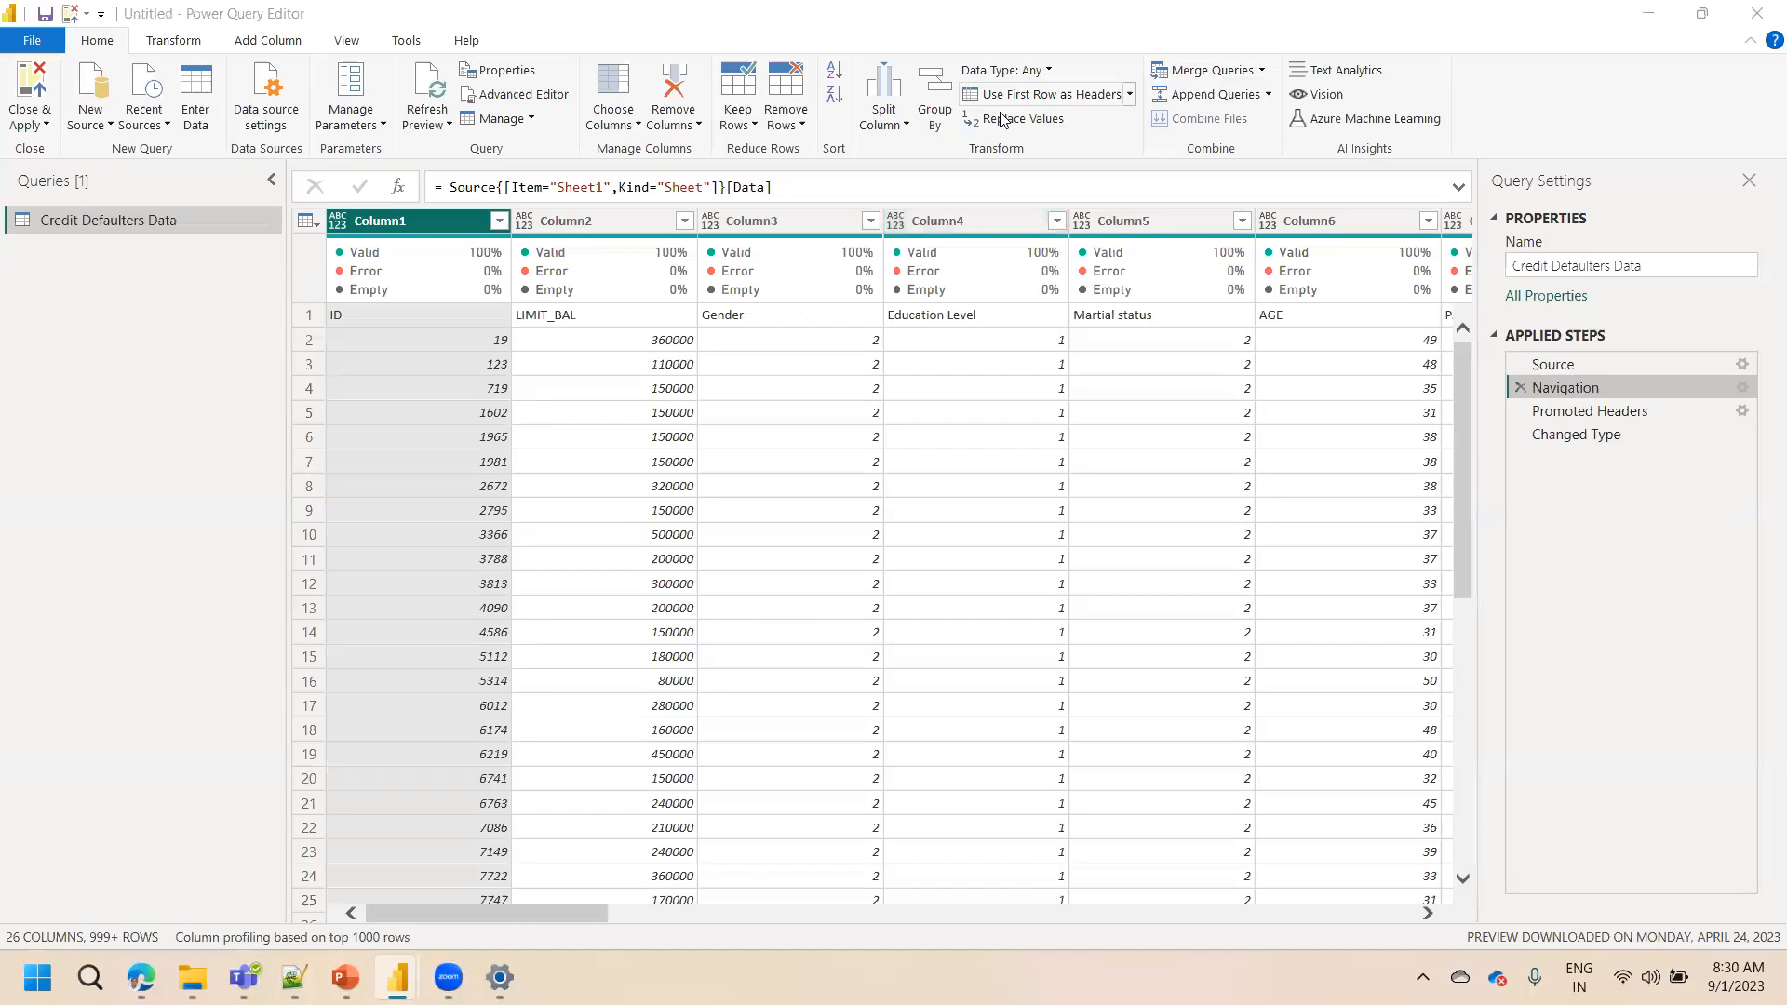
double_click(574, 227)
click(212, 400)
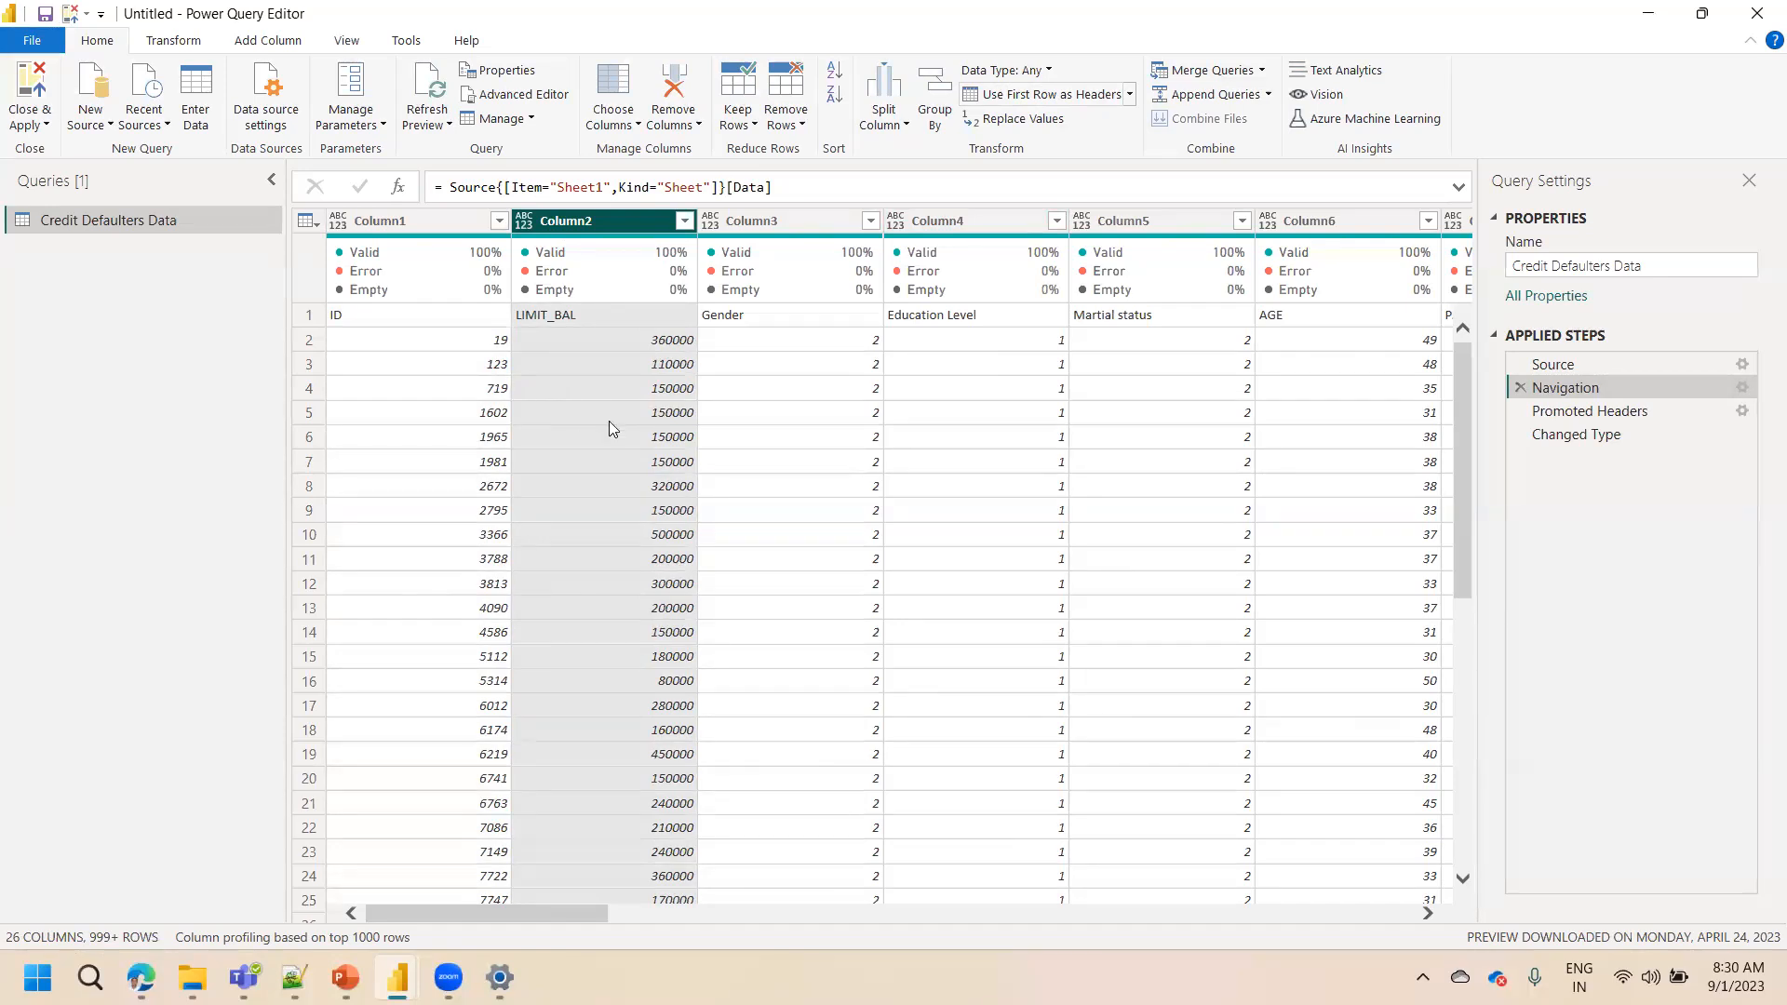
Step between the Promoted Headers and Changed Type applied steps to compare the column data types
click(1580, 412)
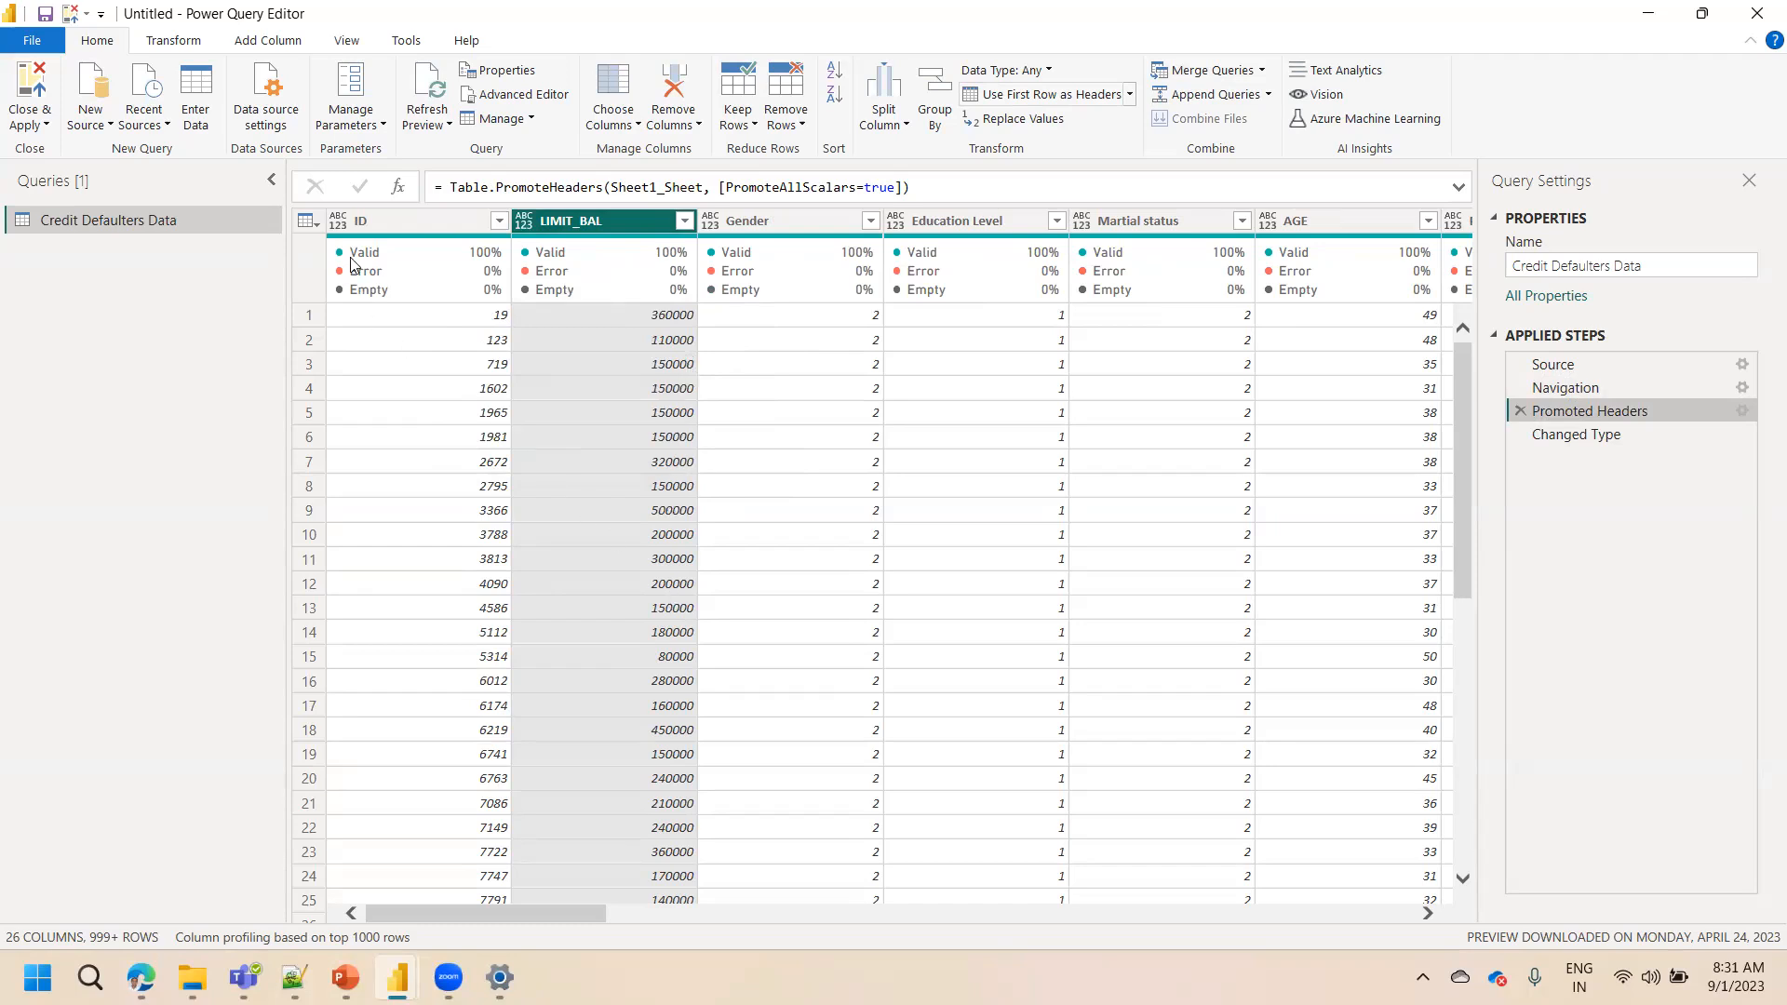
mouse_move(352, 237)
click(461, 231)
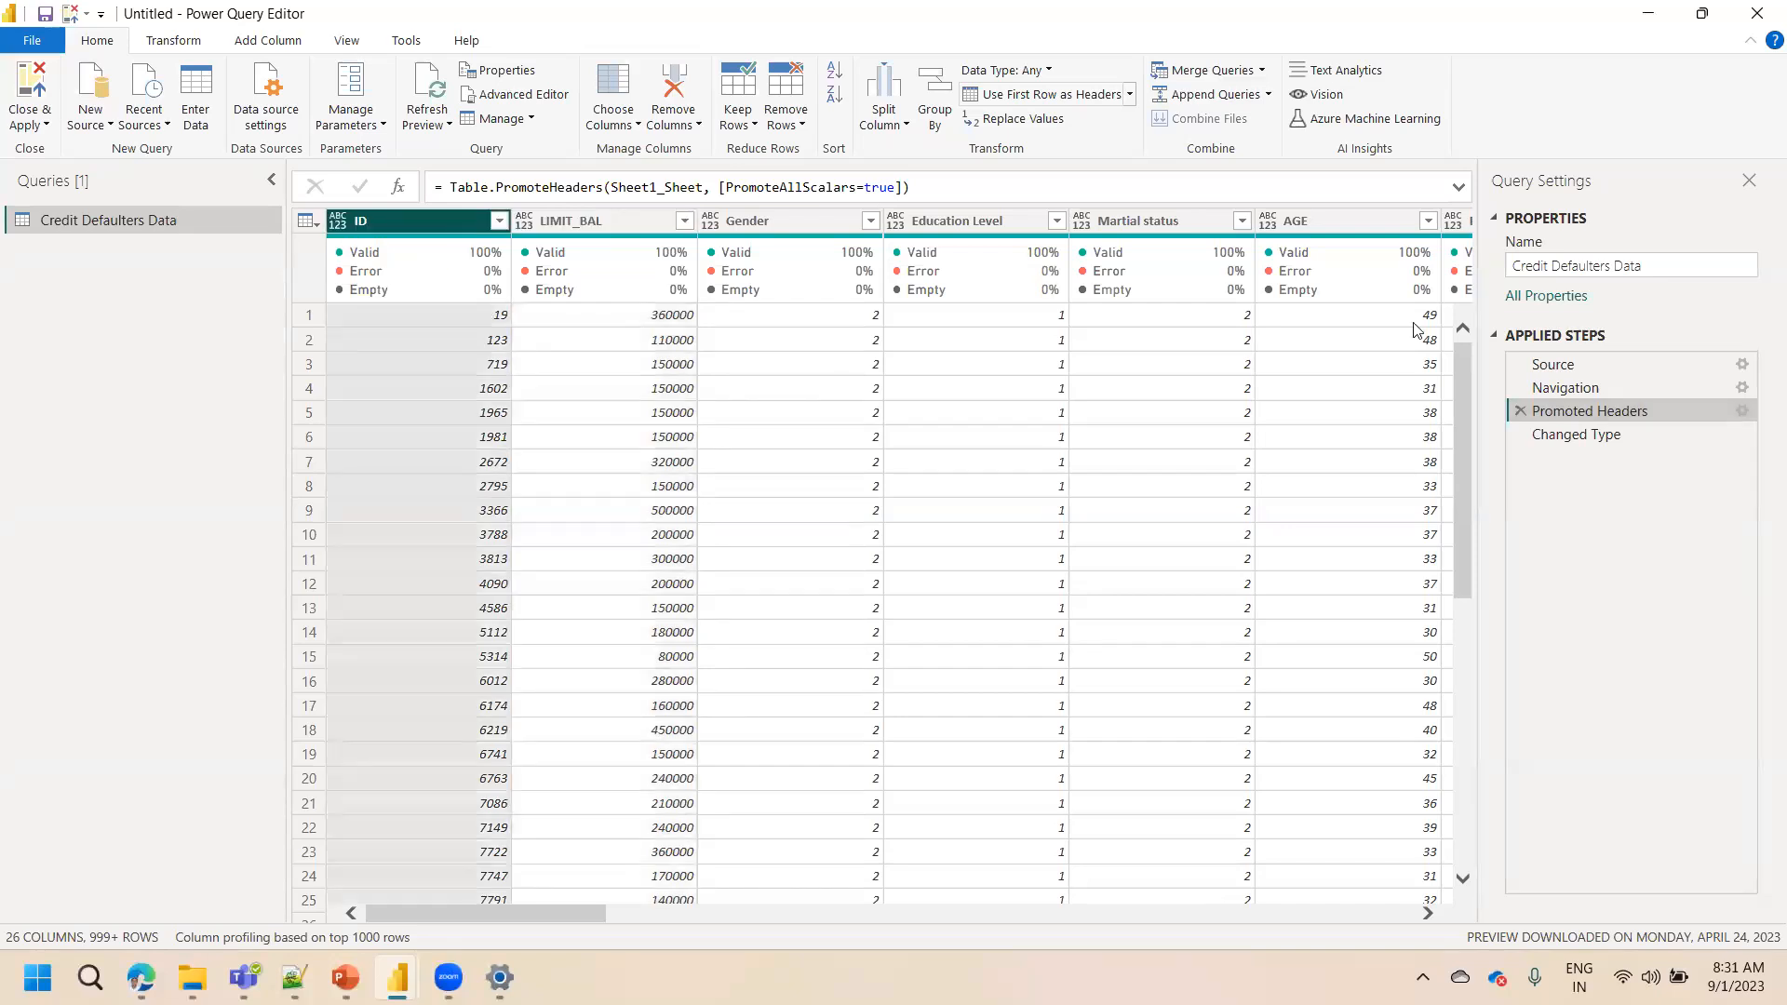
click(1579, 441)
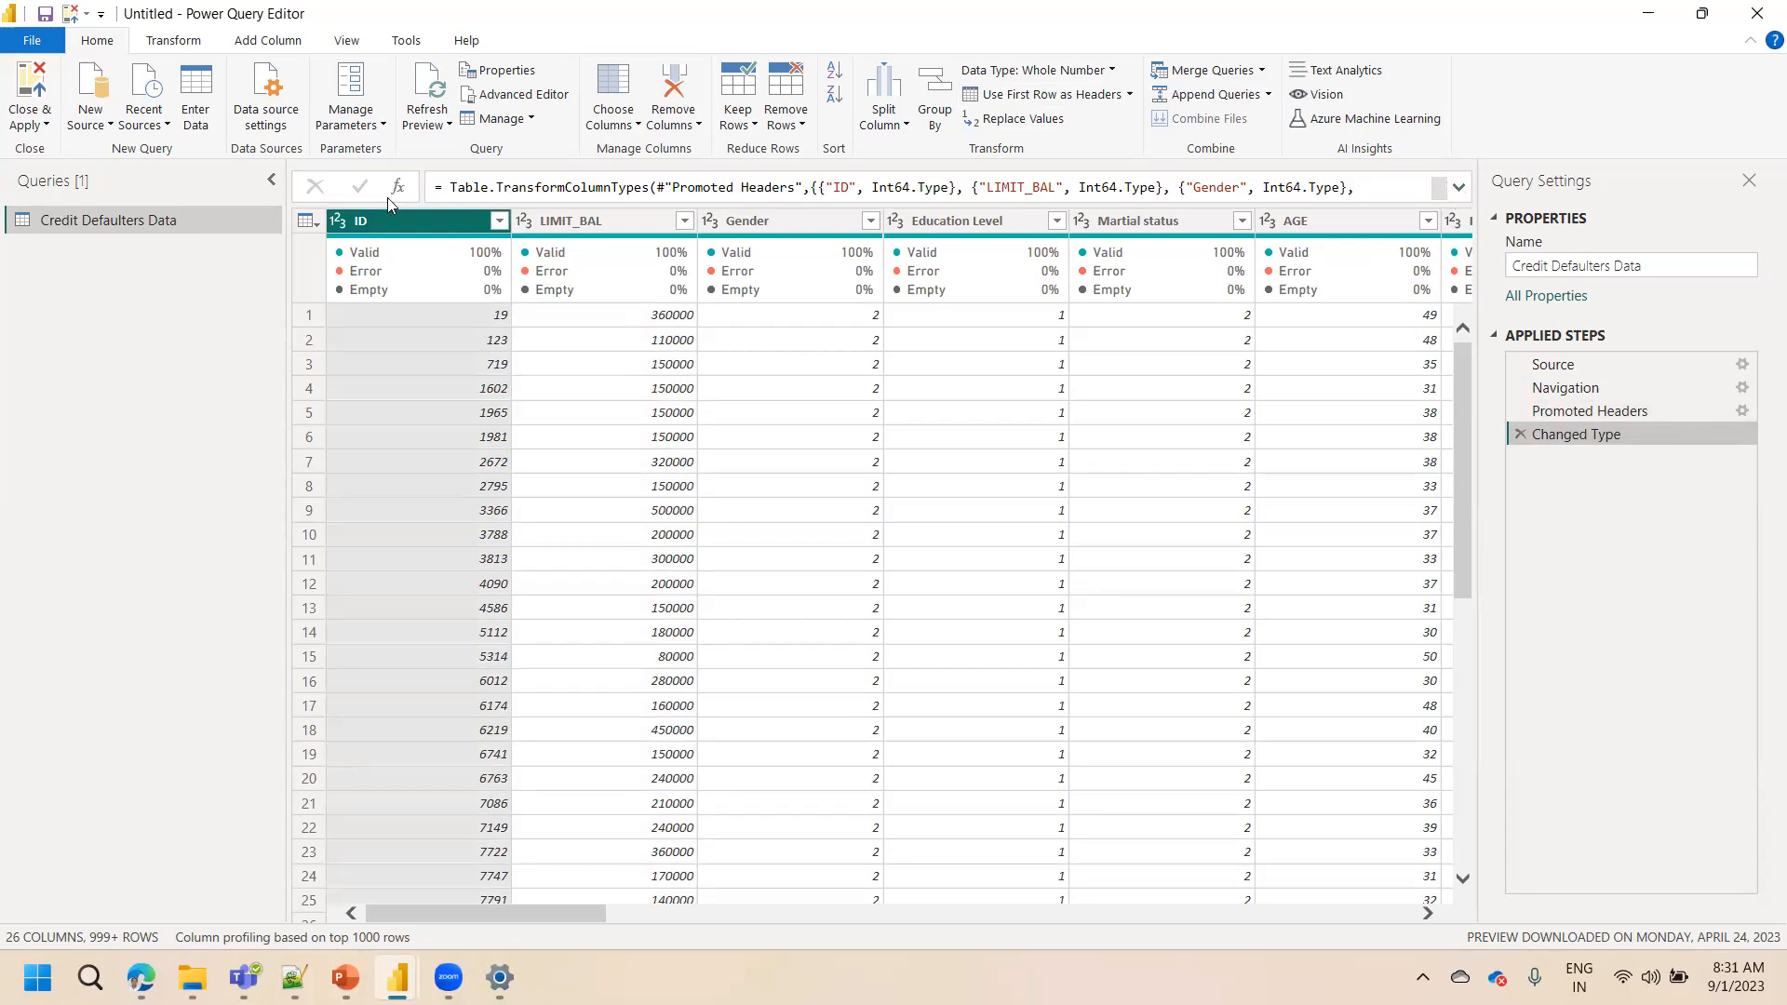
Expand the formula bar to read the Changed Type step's full column type formula, then collapse it
drag(434, 187, 1222, 237)
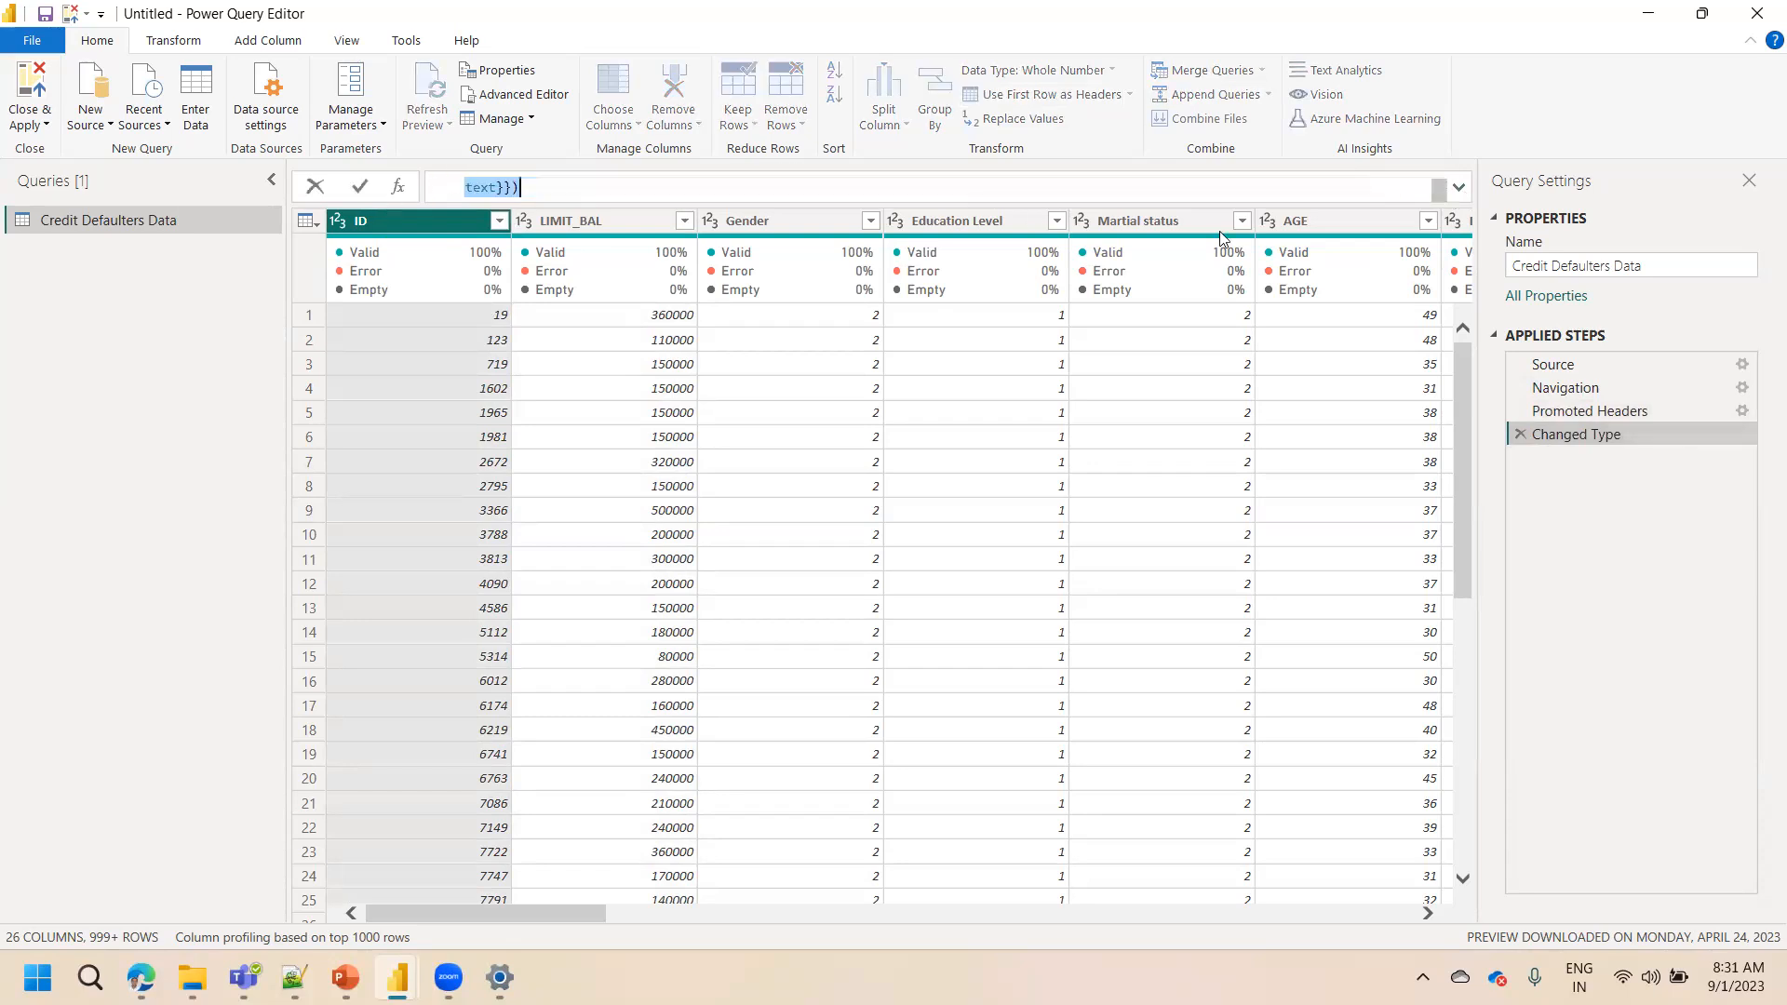
click(1458, 188)
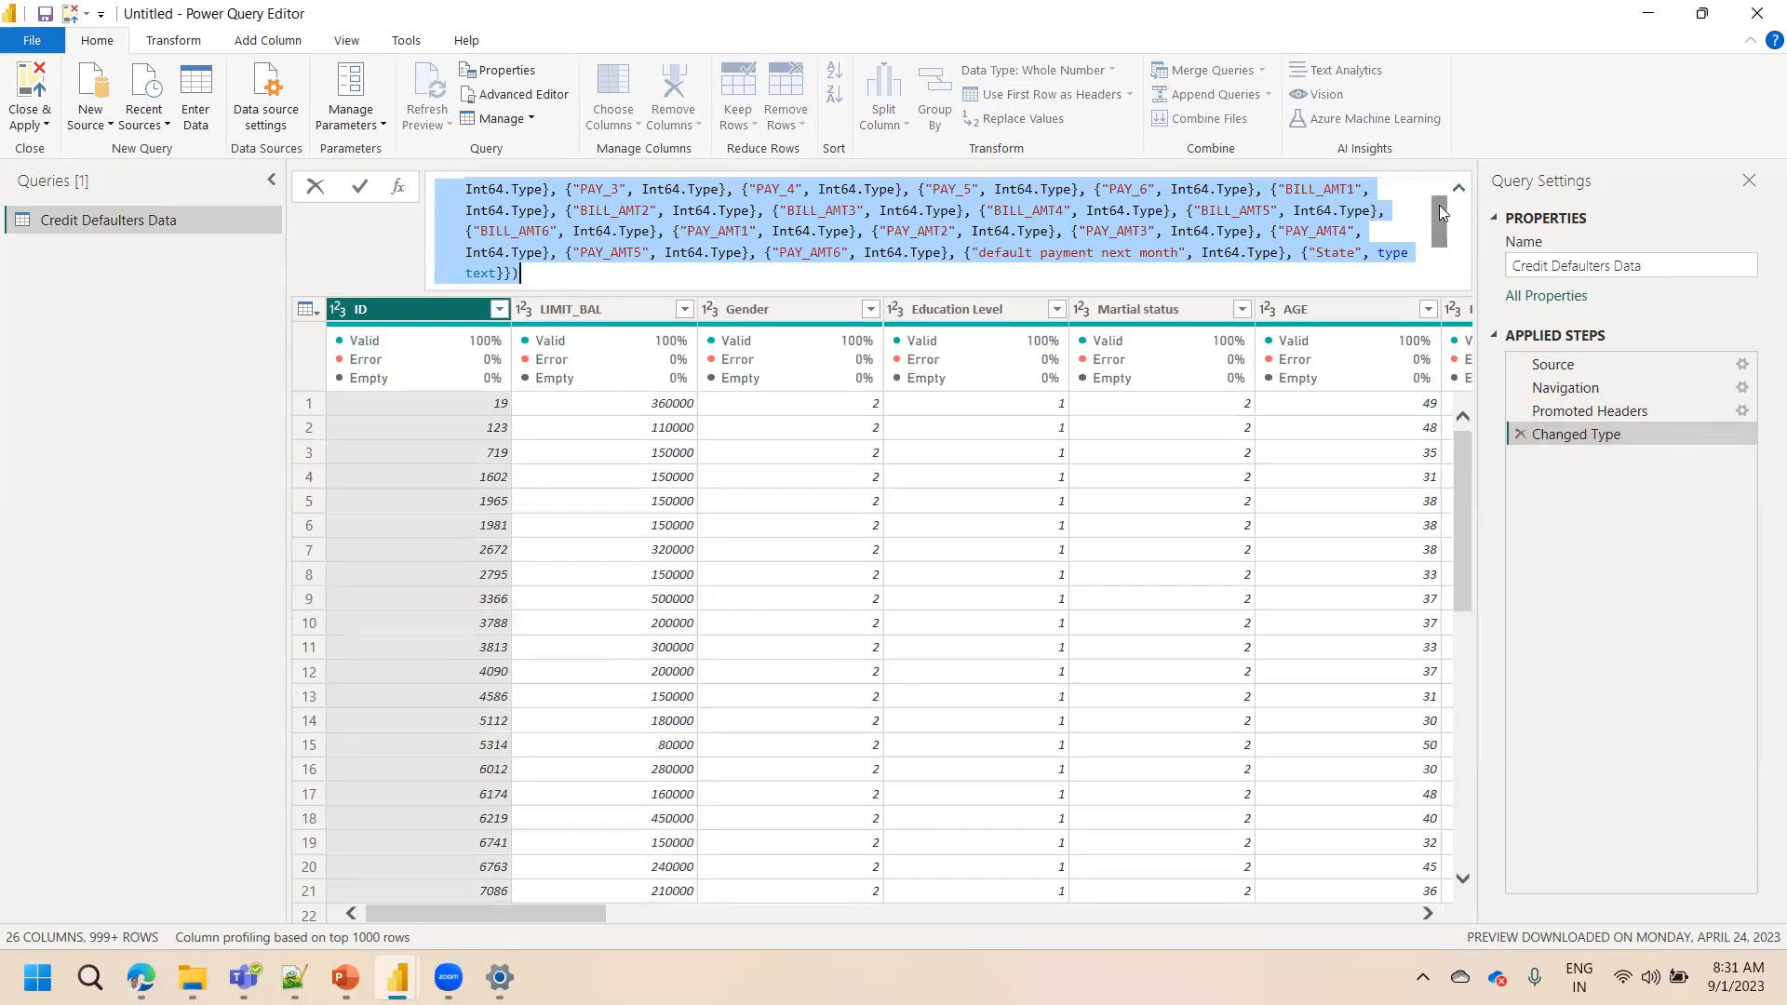
click(1443, 279)
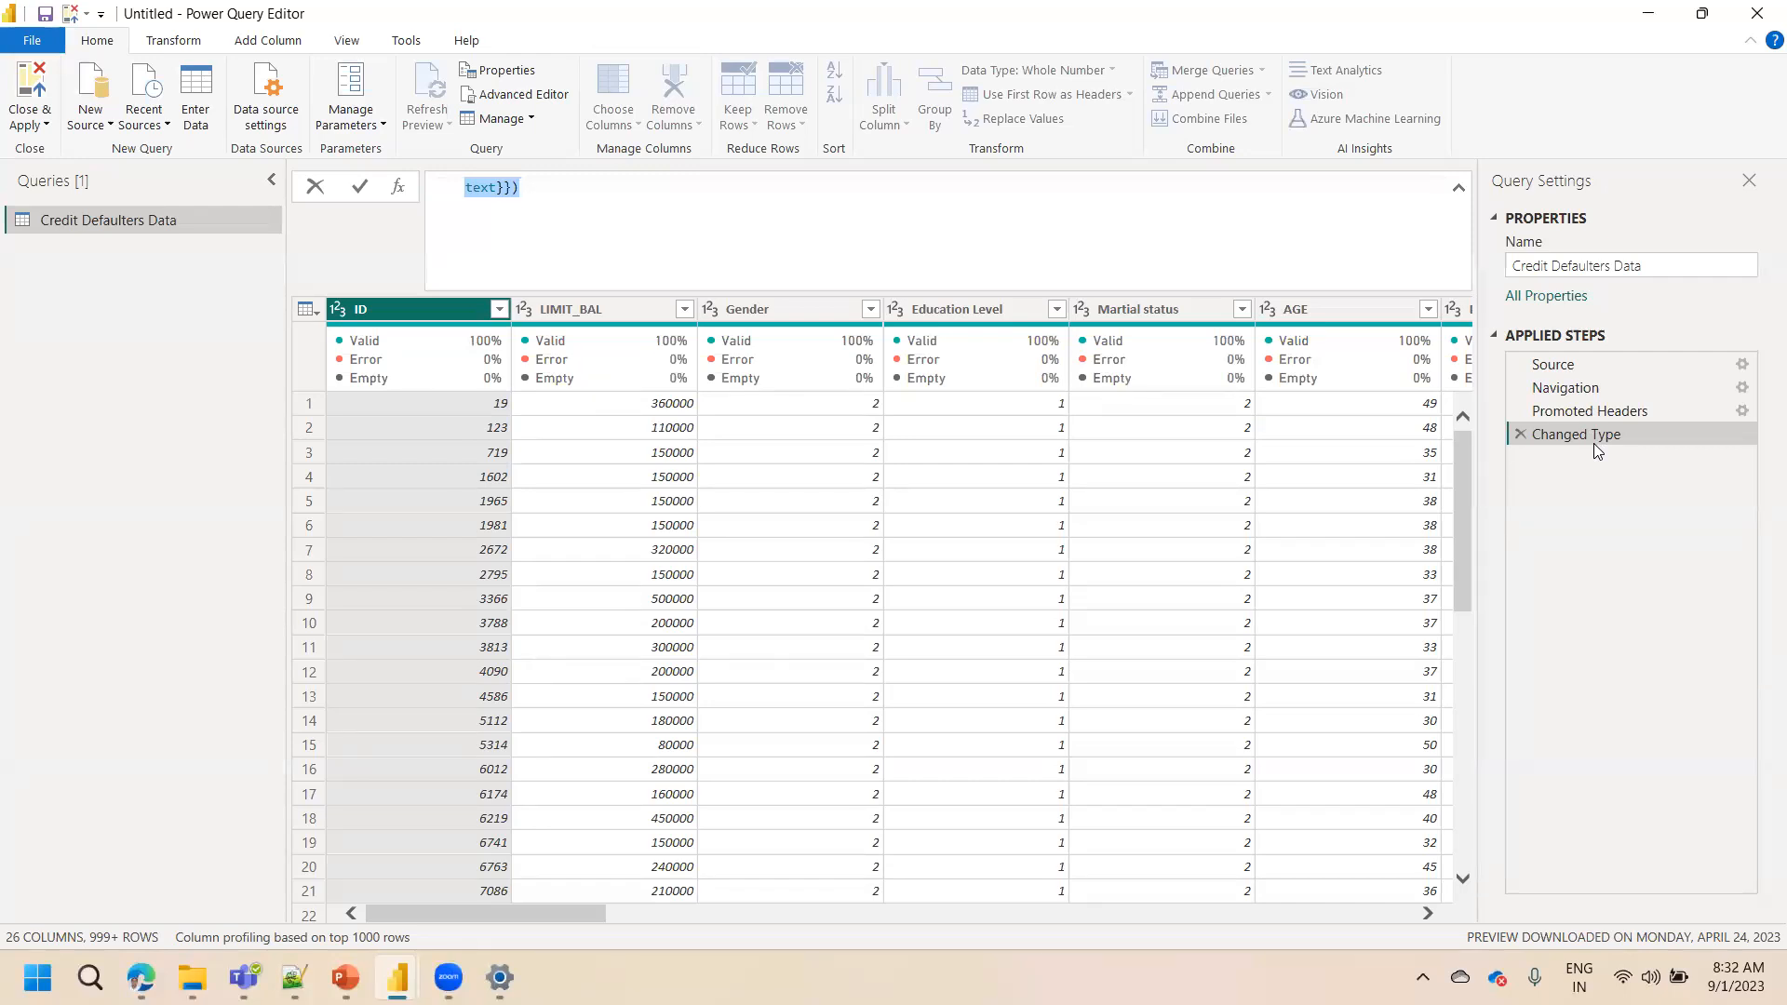
click(239, 398)
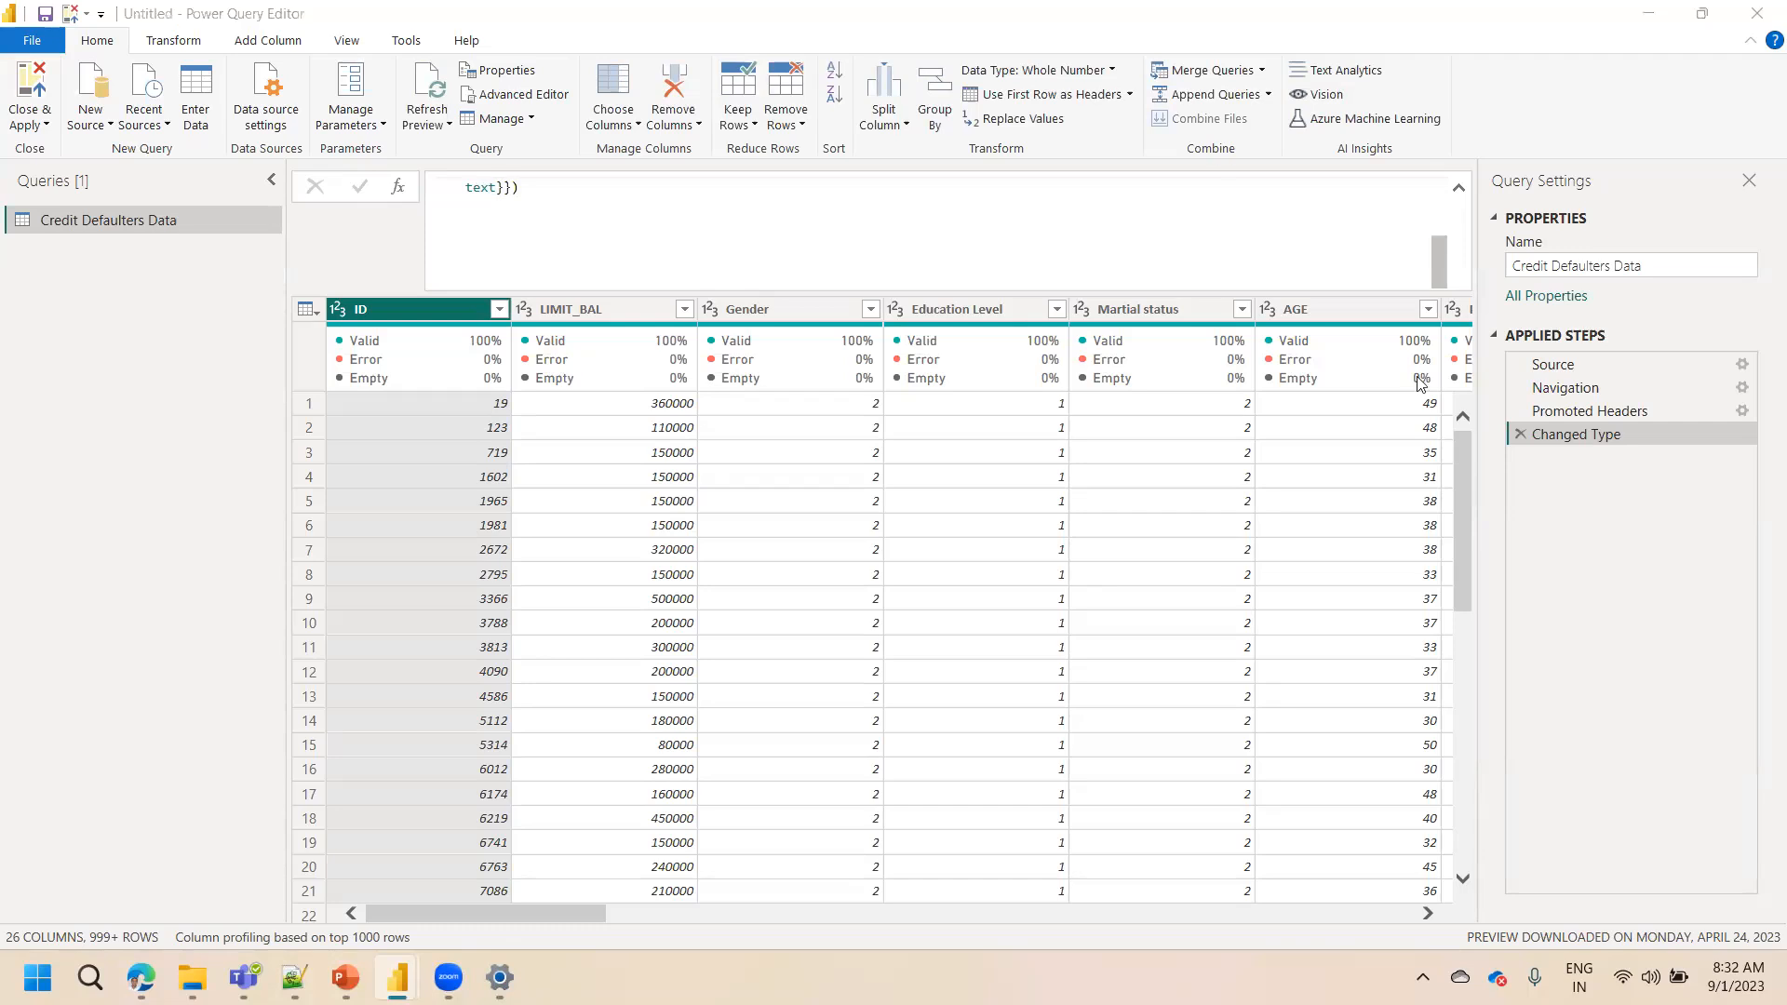
mouse_move(889, 340)
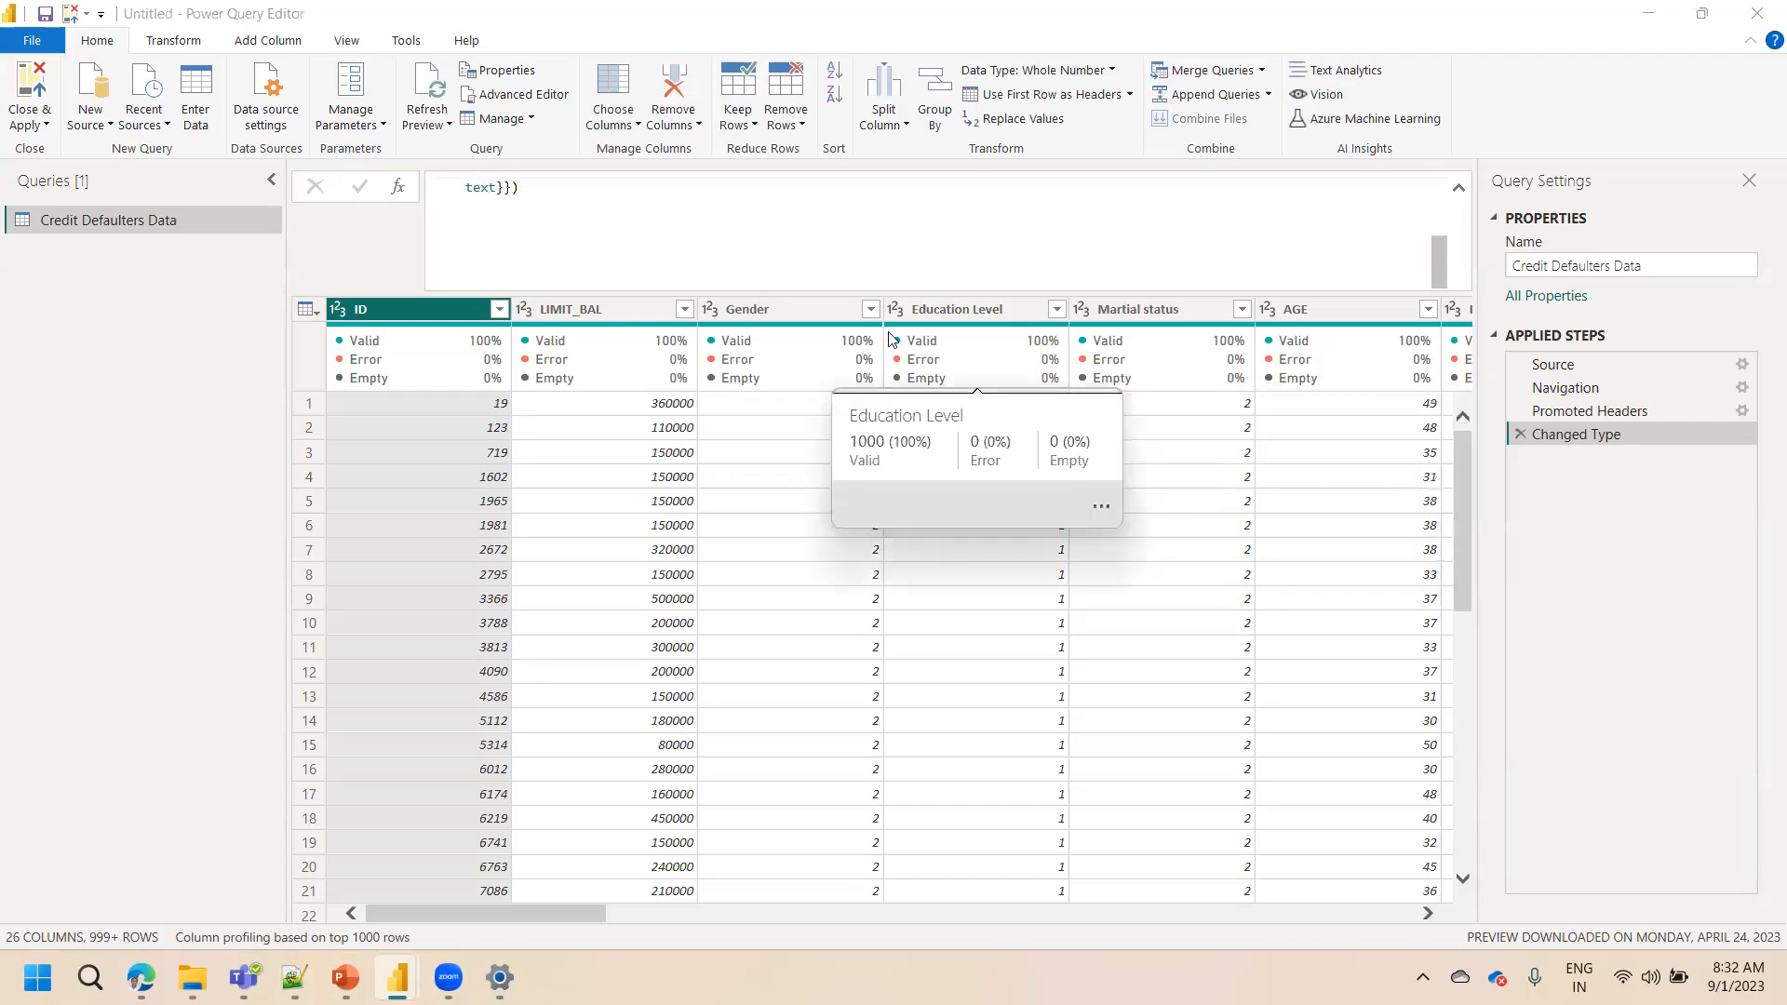
click(1459, 187)
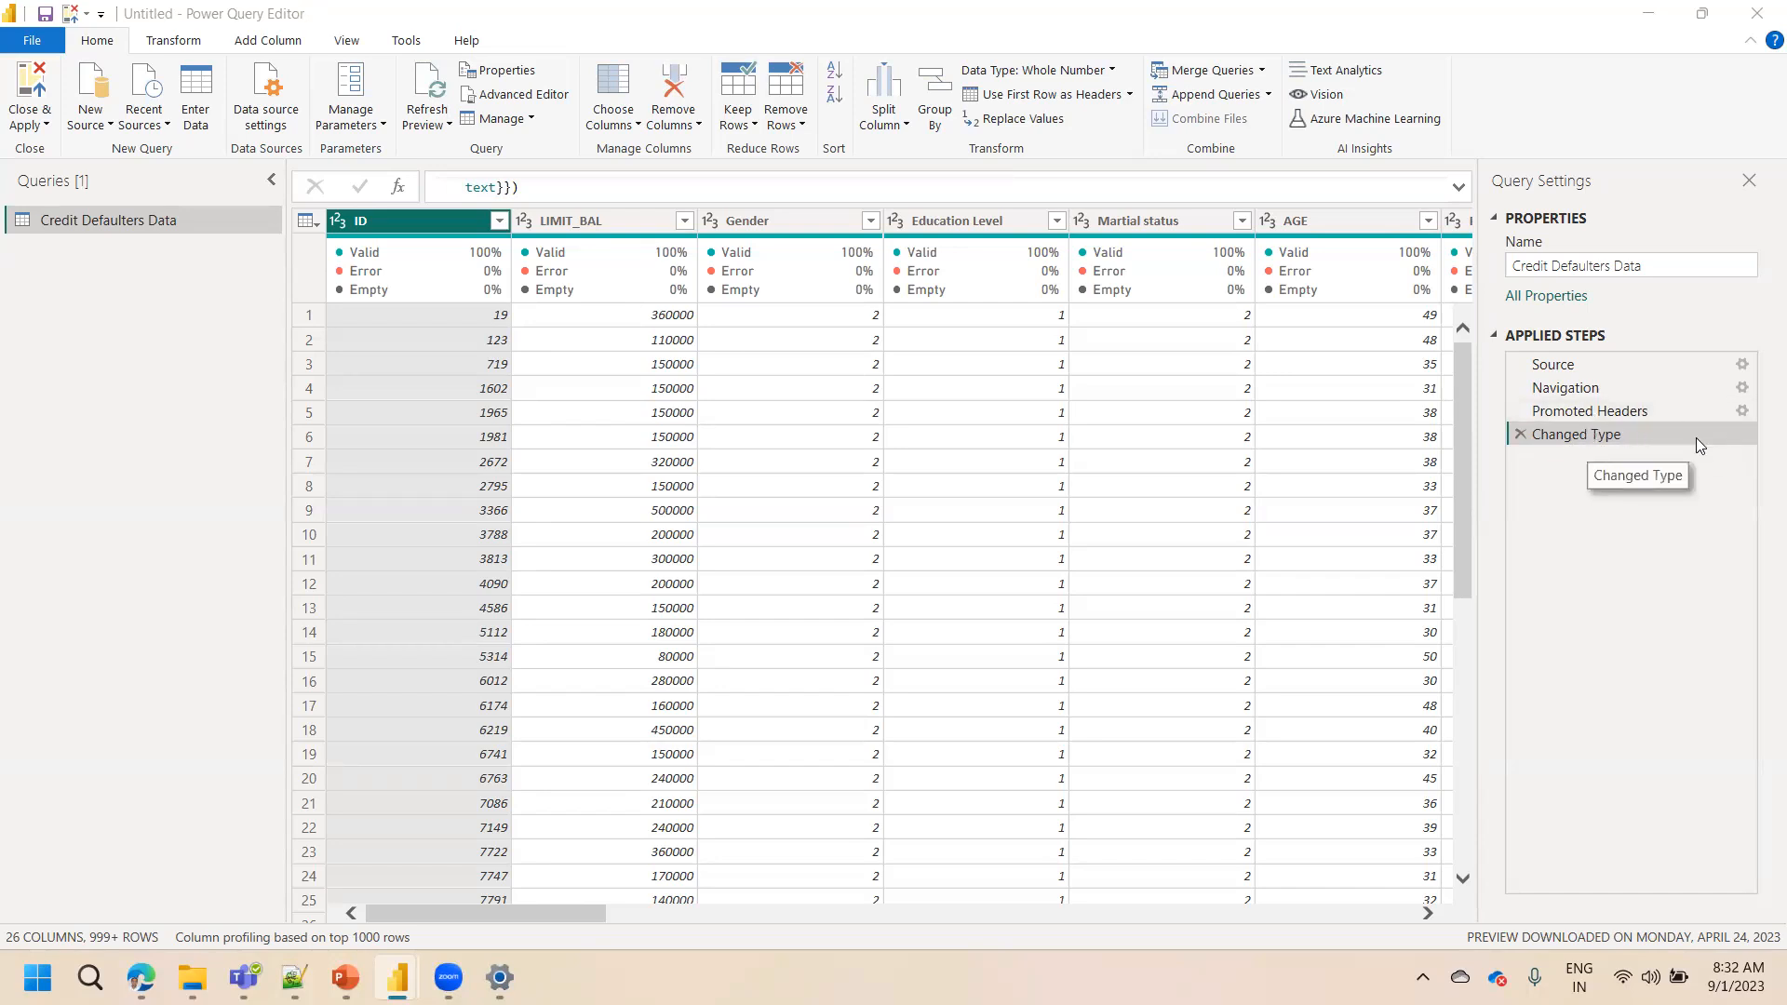
Switch between the Promoted Headers and Changed Type steps and review the Gender column's filter values and data type options
click(1593, 412)
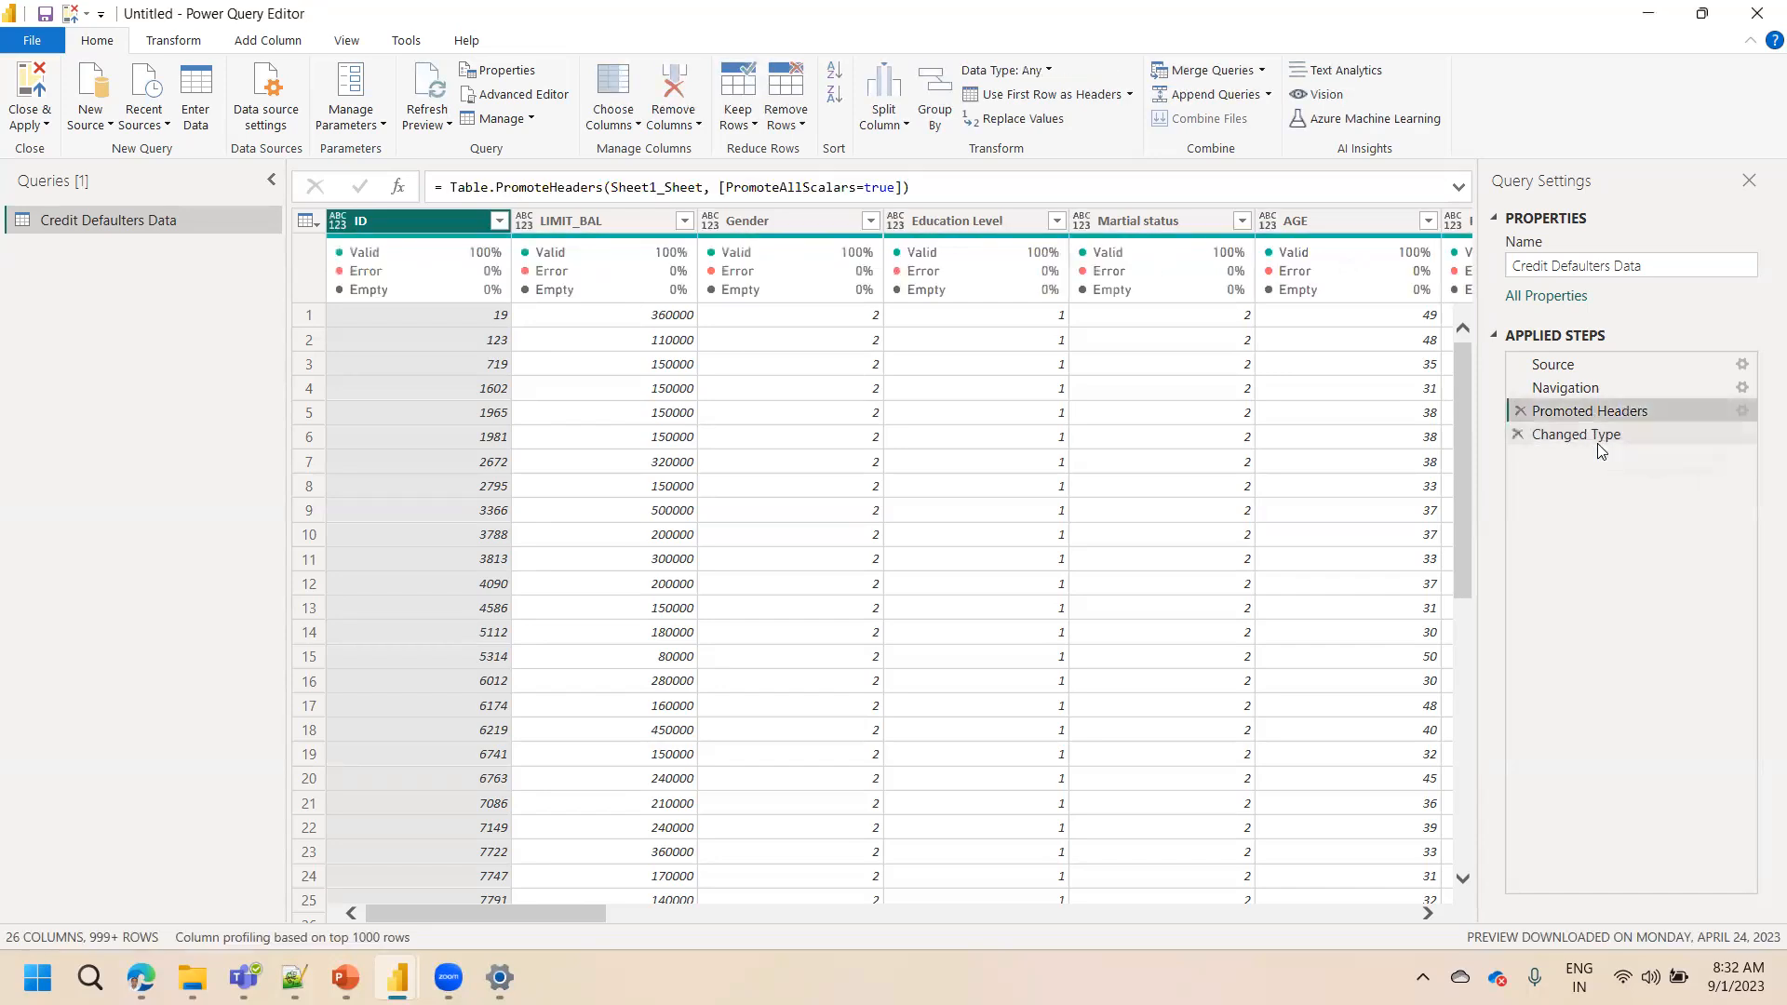
click(1591, 435)
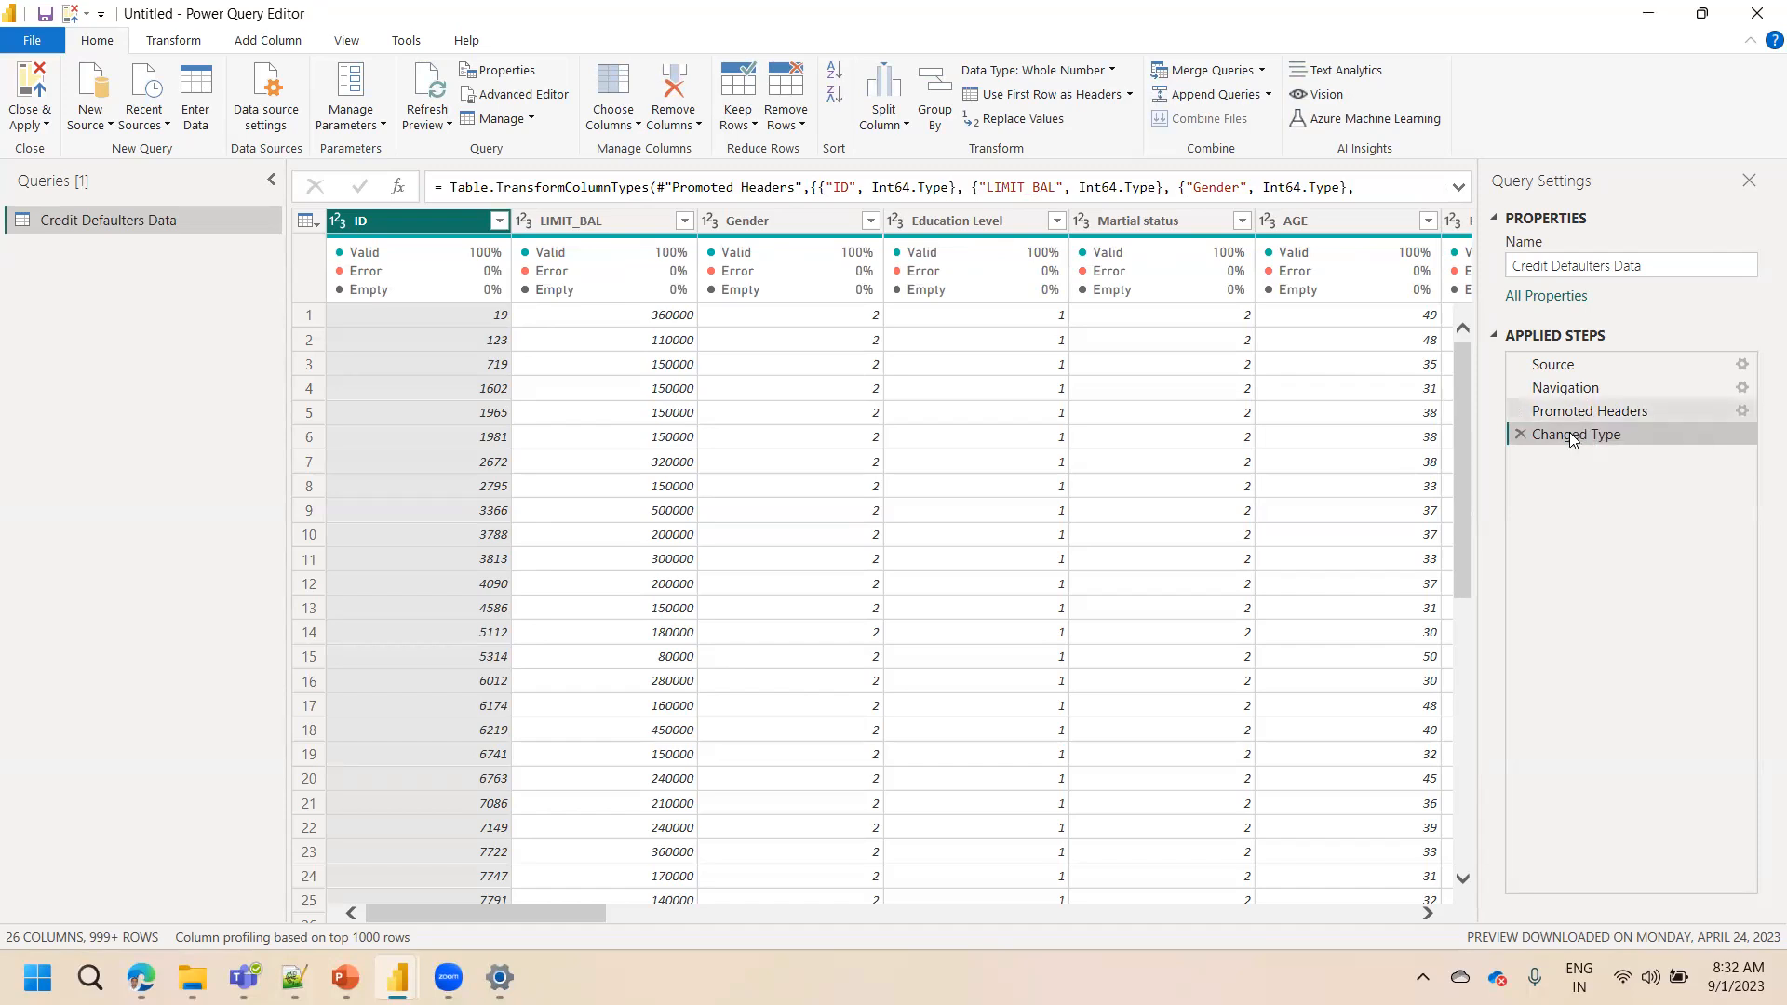
click(1607, 411)
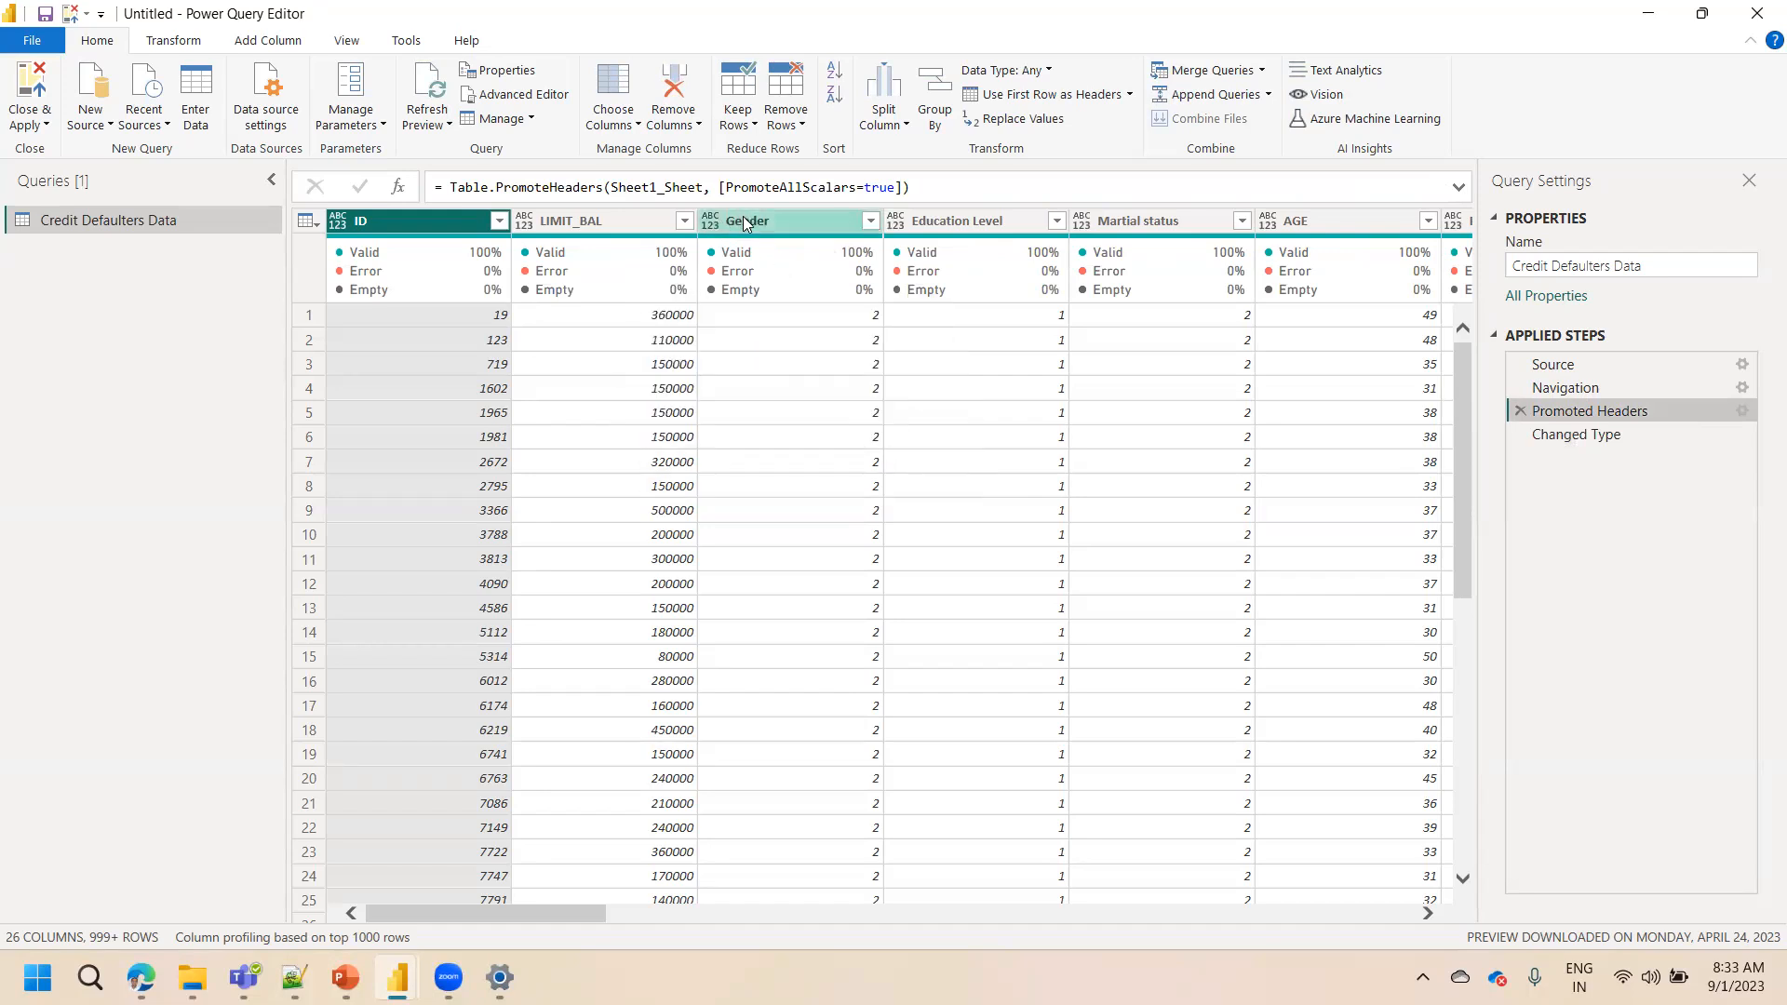
click(866, 226)
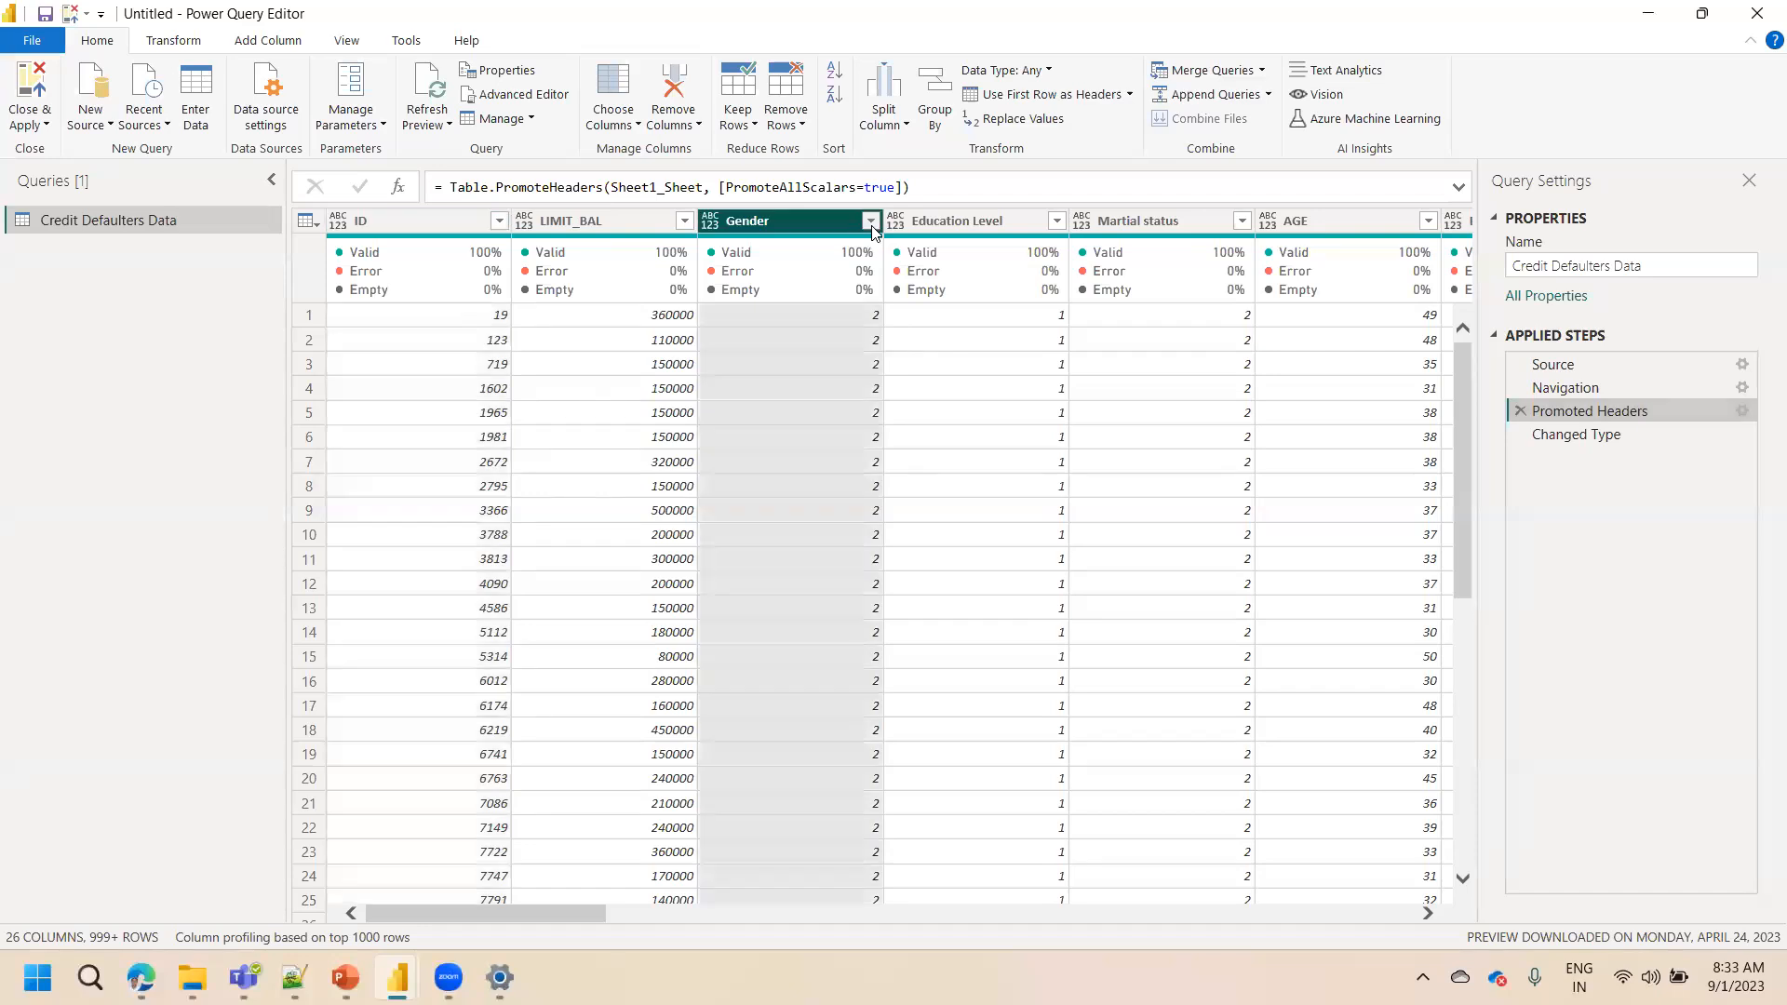
click(871, 222)
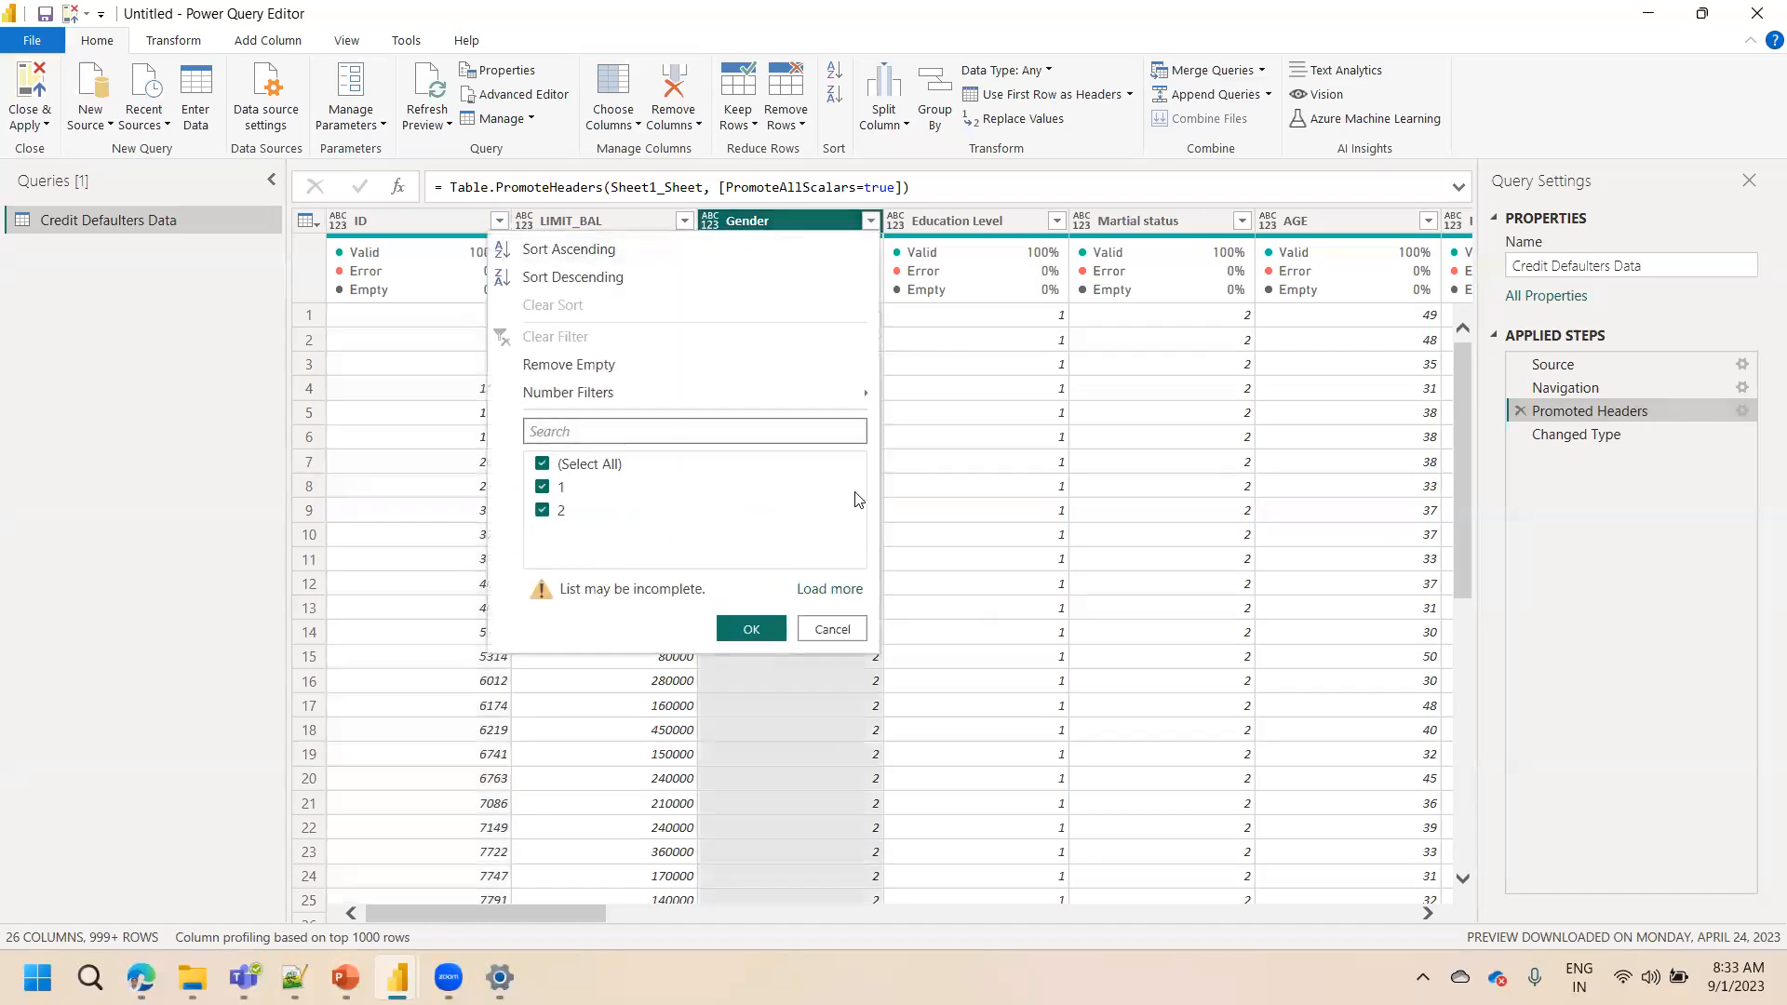
click(940, 484)
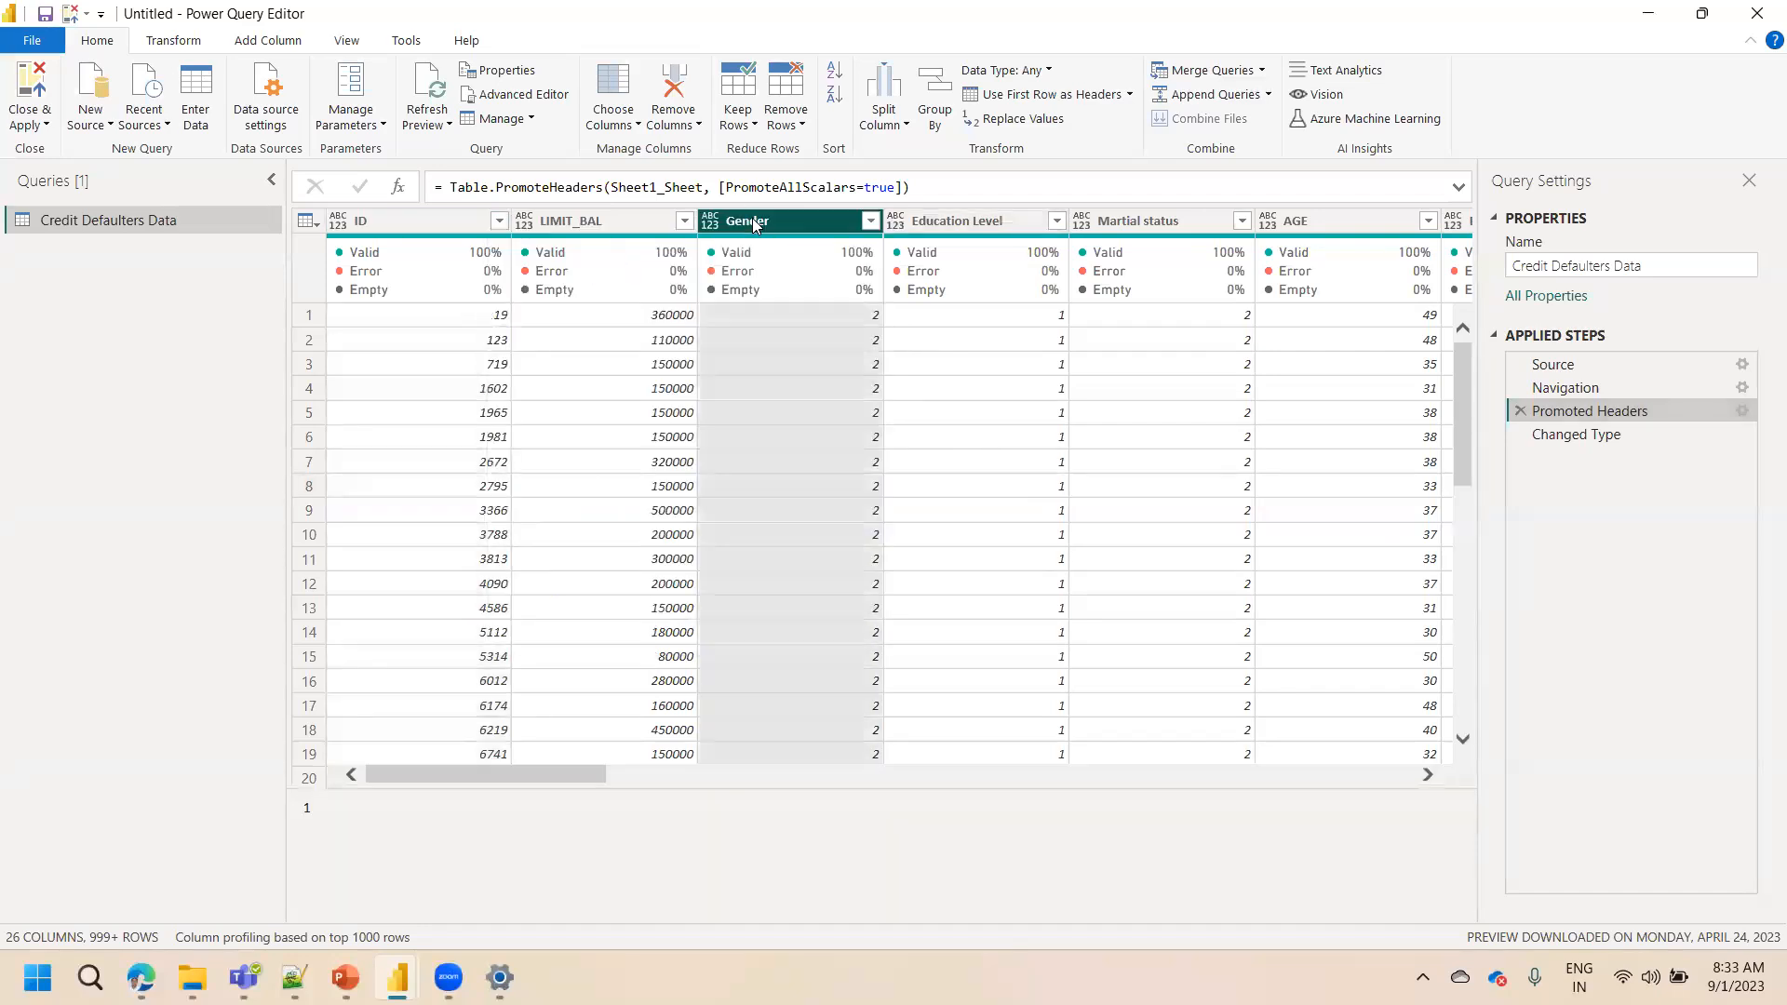
click(754, 225)
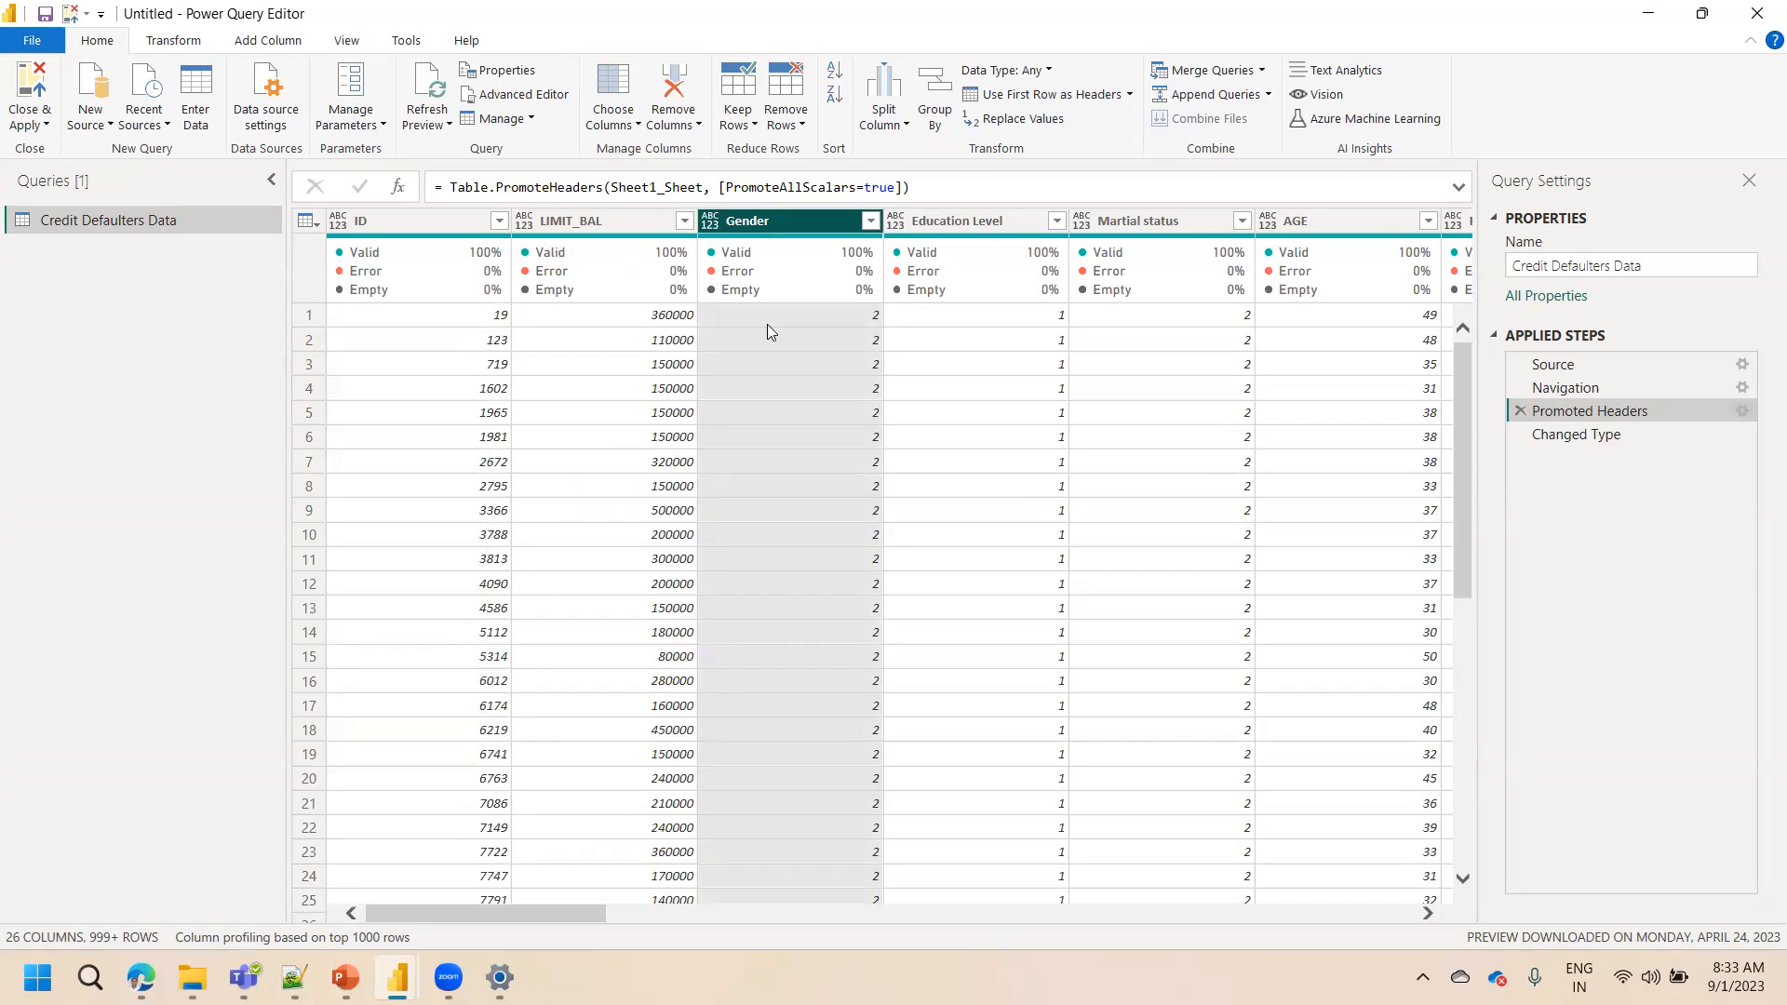
click(1582, 438)
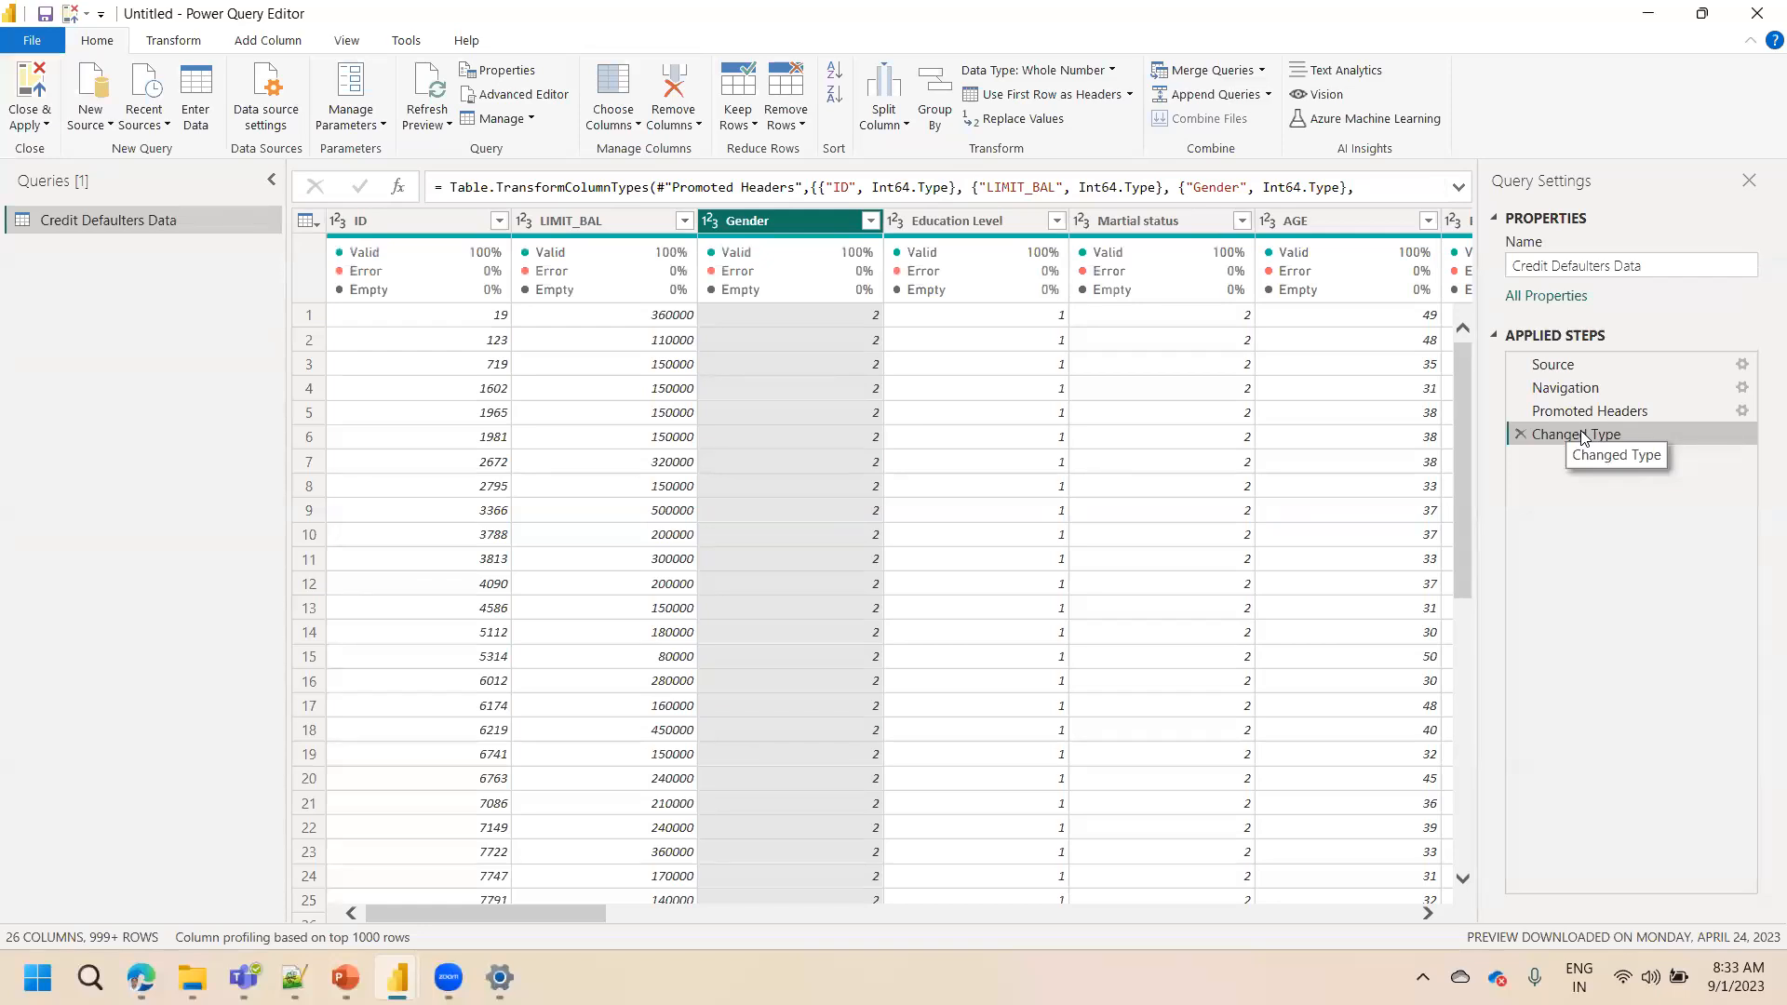
click(713, 222)
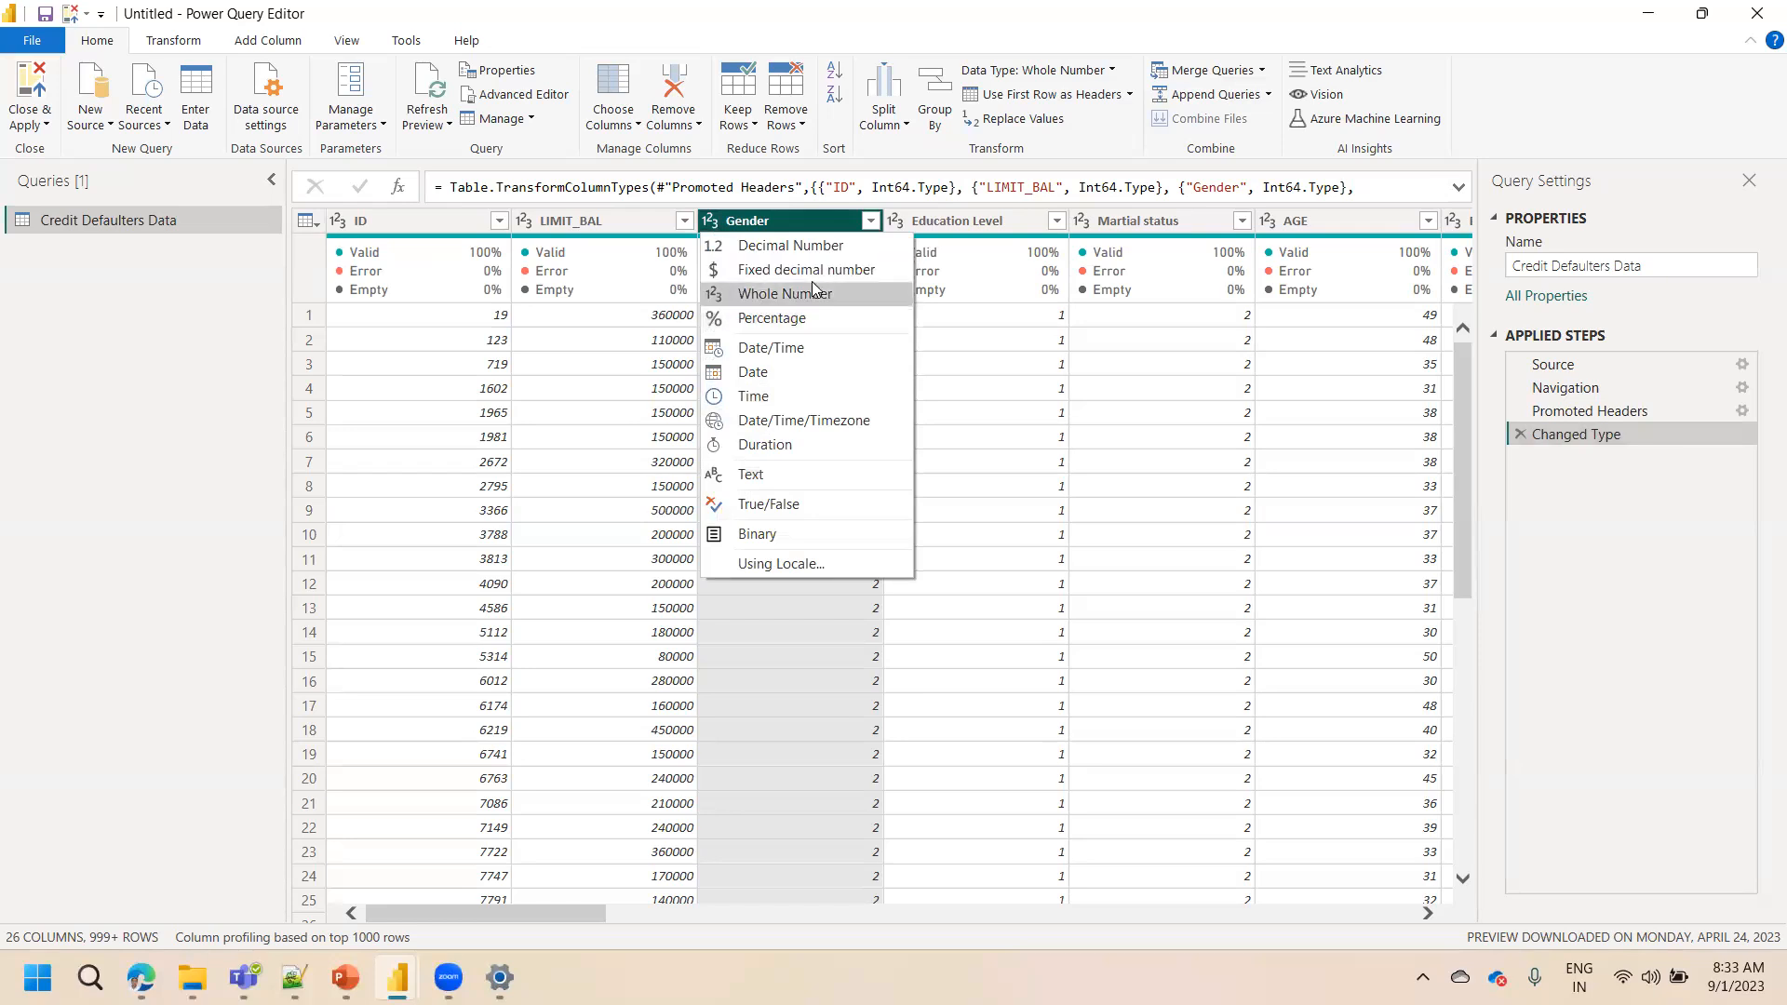
Select the ID, LIMIT_BAL and Gender columns in turn and open the Gender filter list to examine its values
click(600, 226)
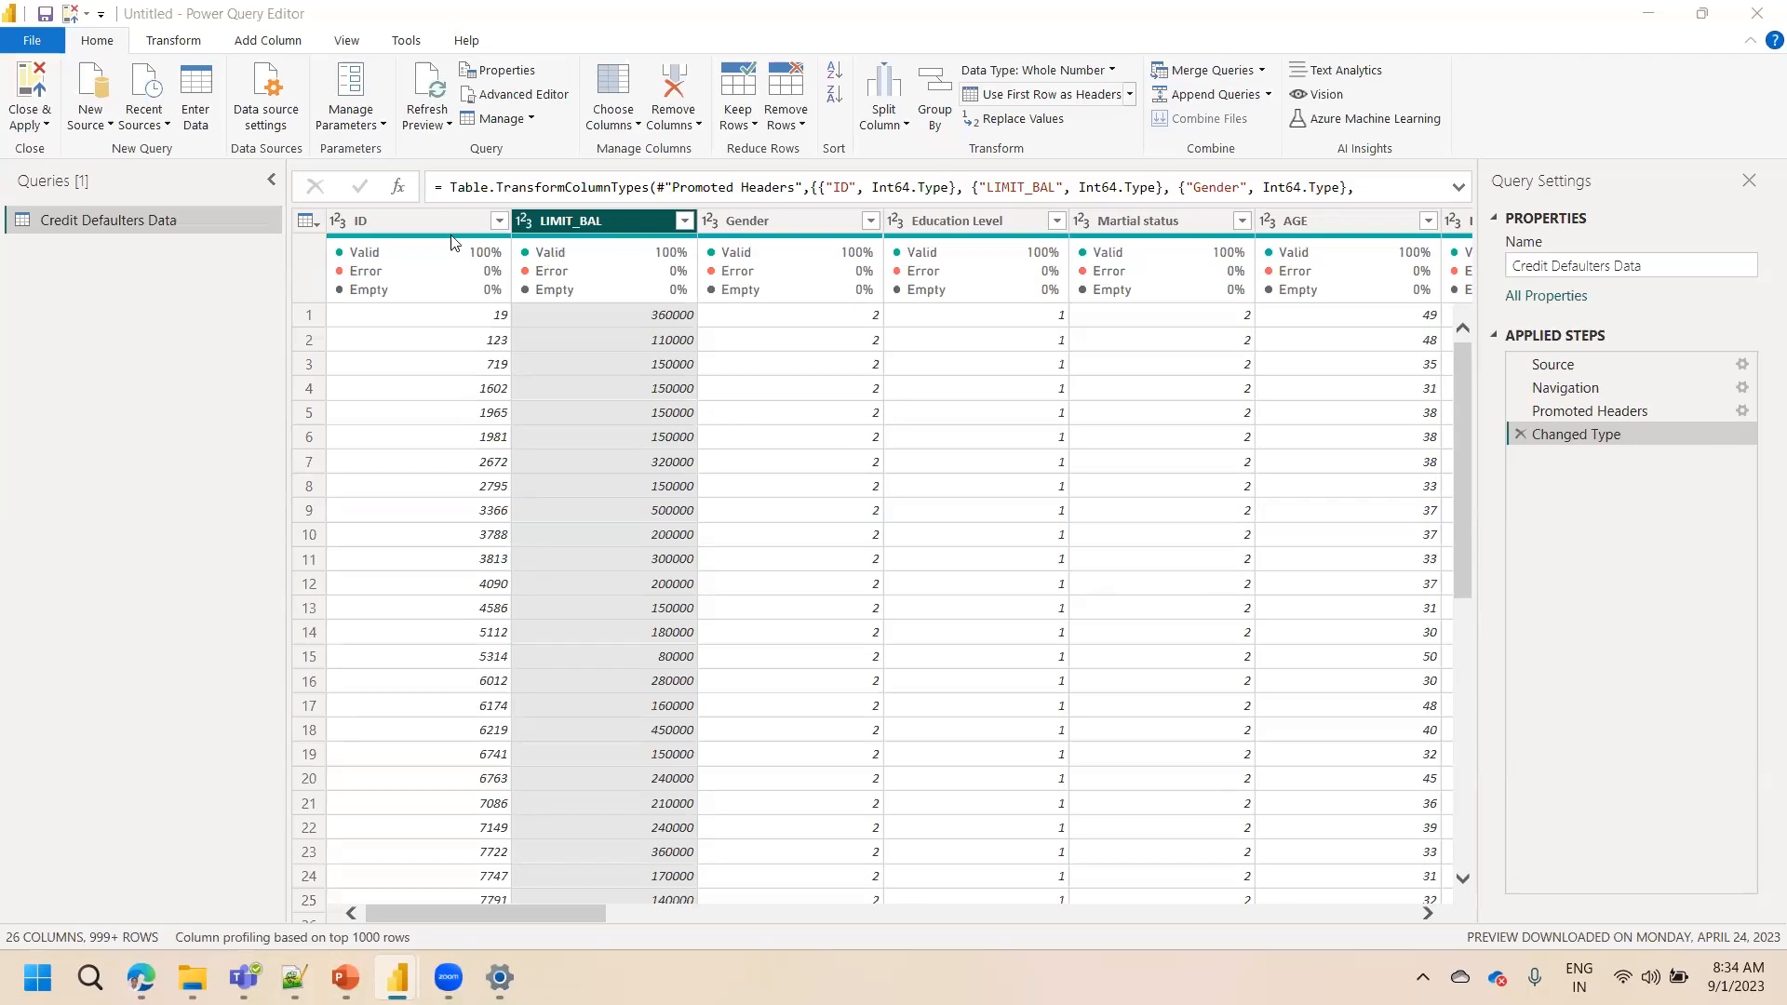
click(391, 225)
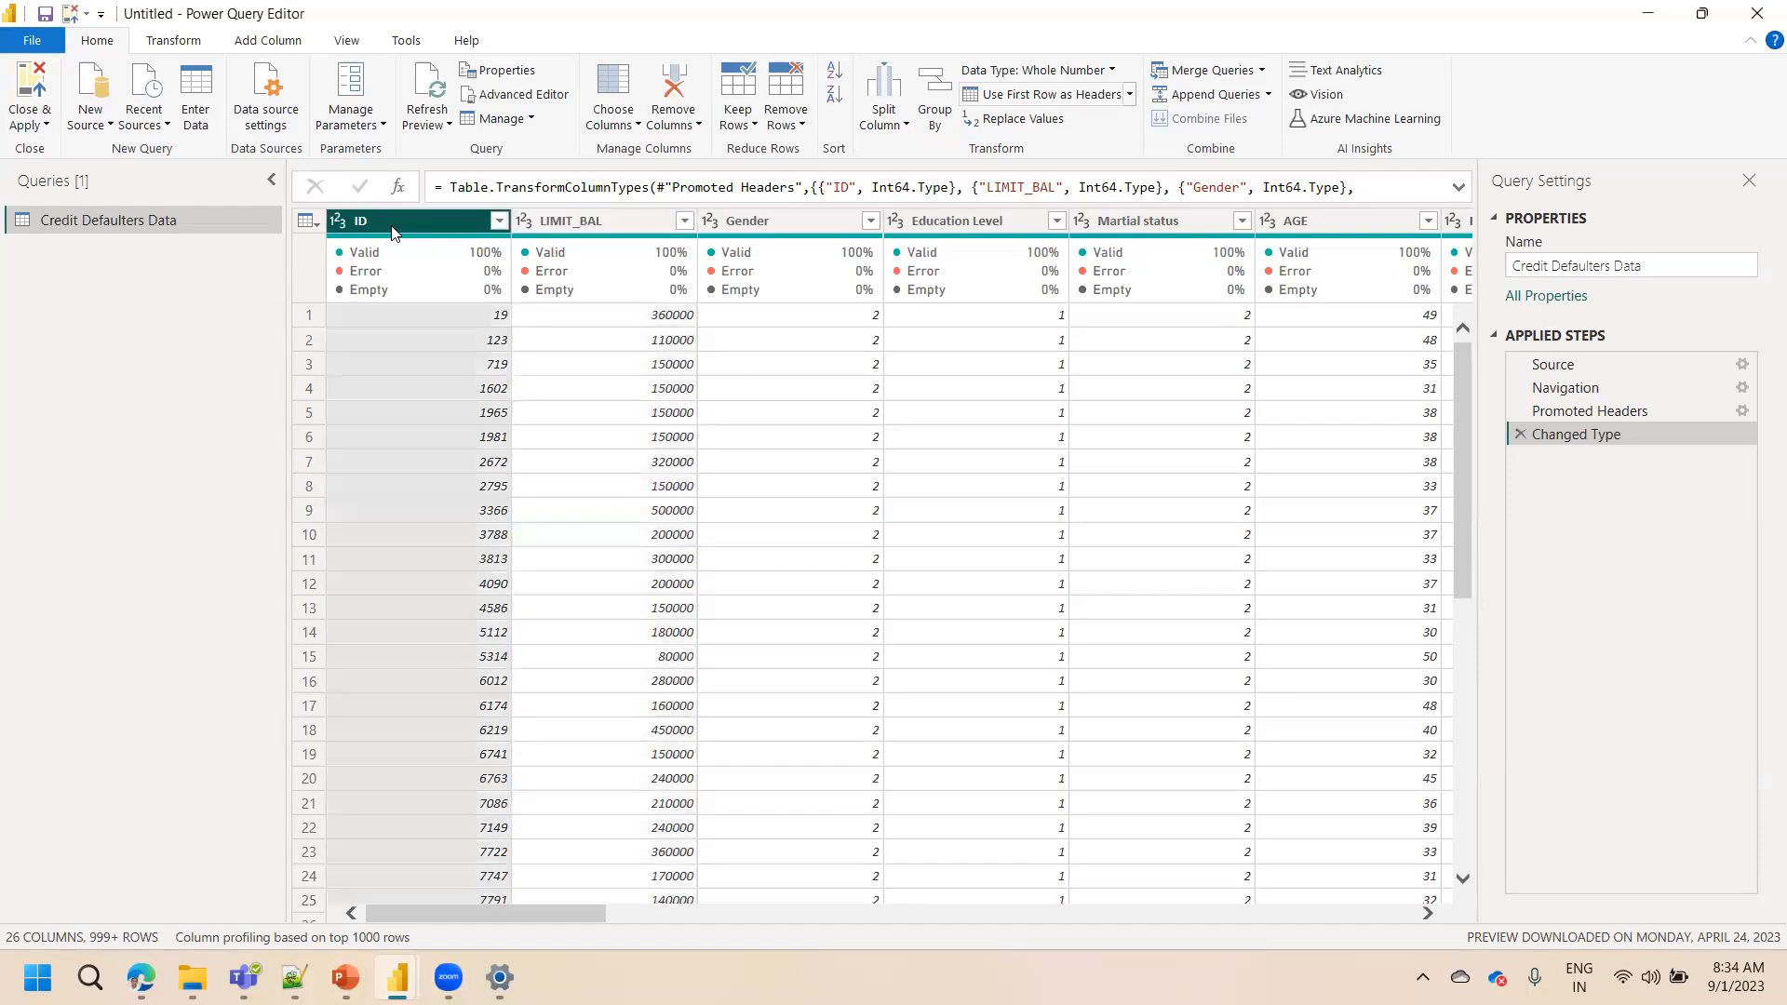
click(583, 225)
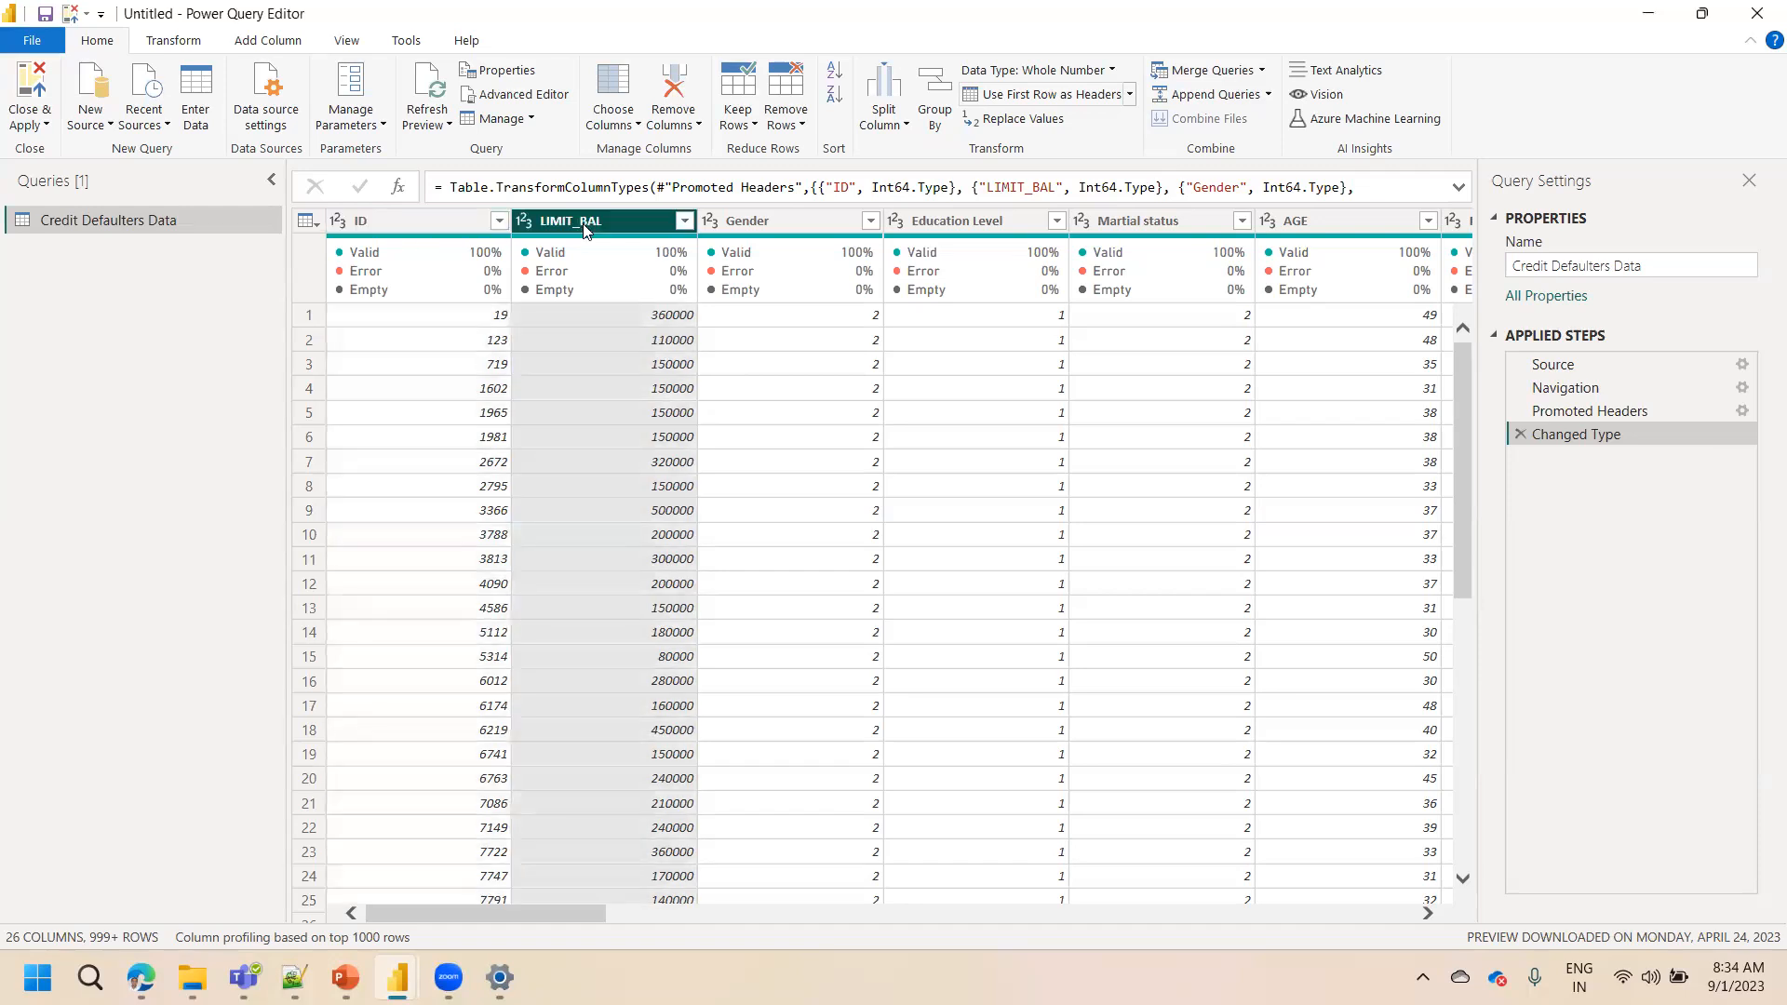
click(795, 220)
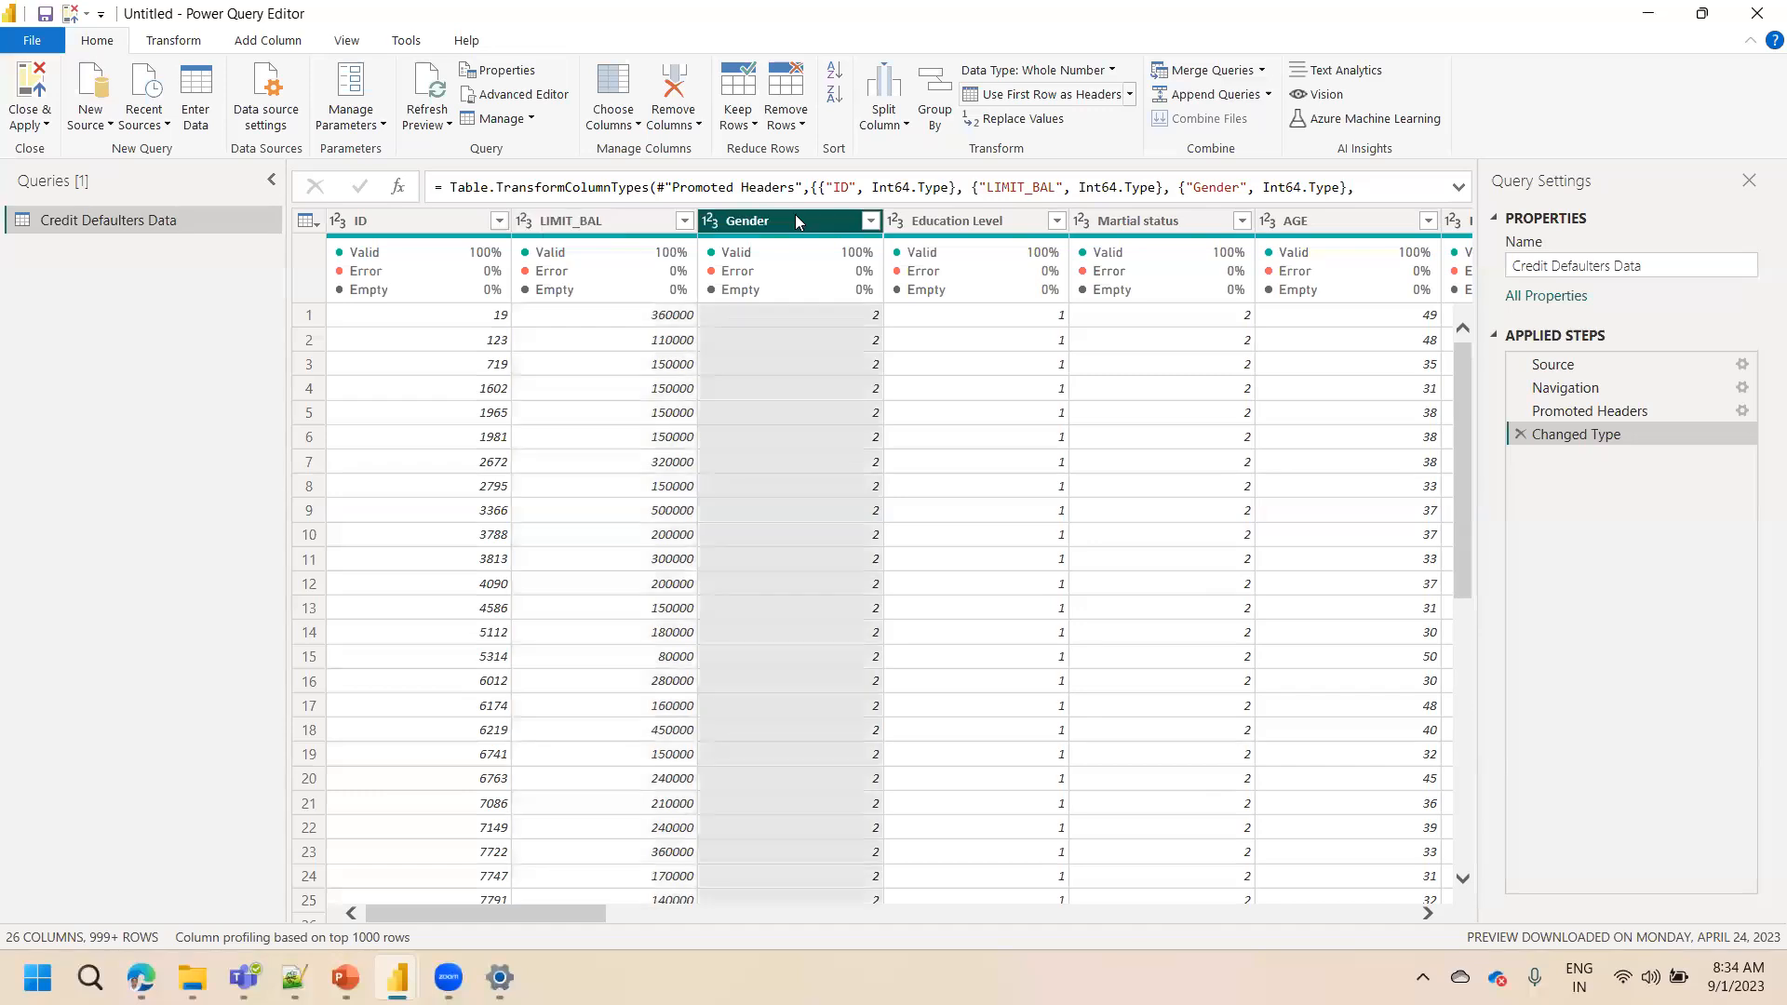
click(871, 221)
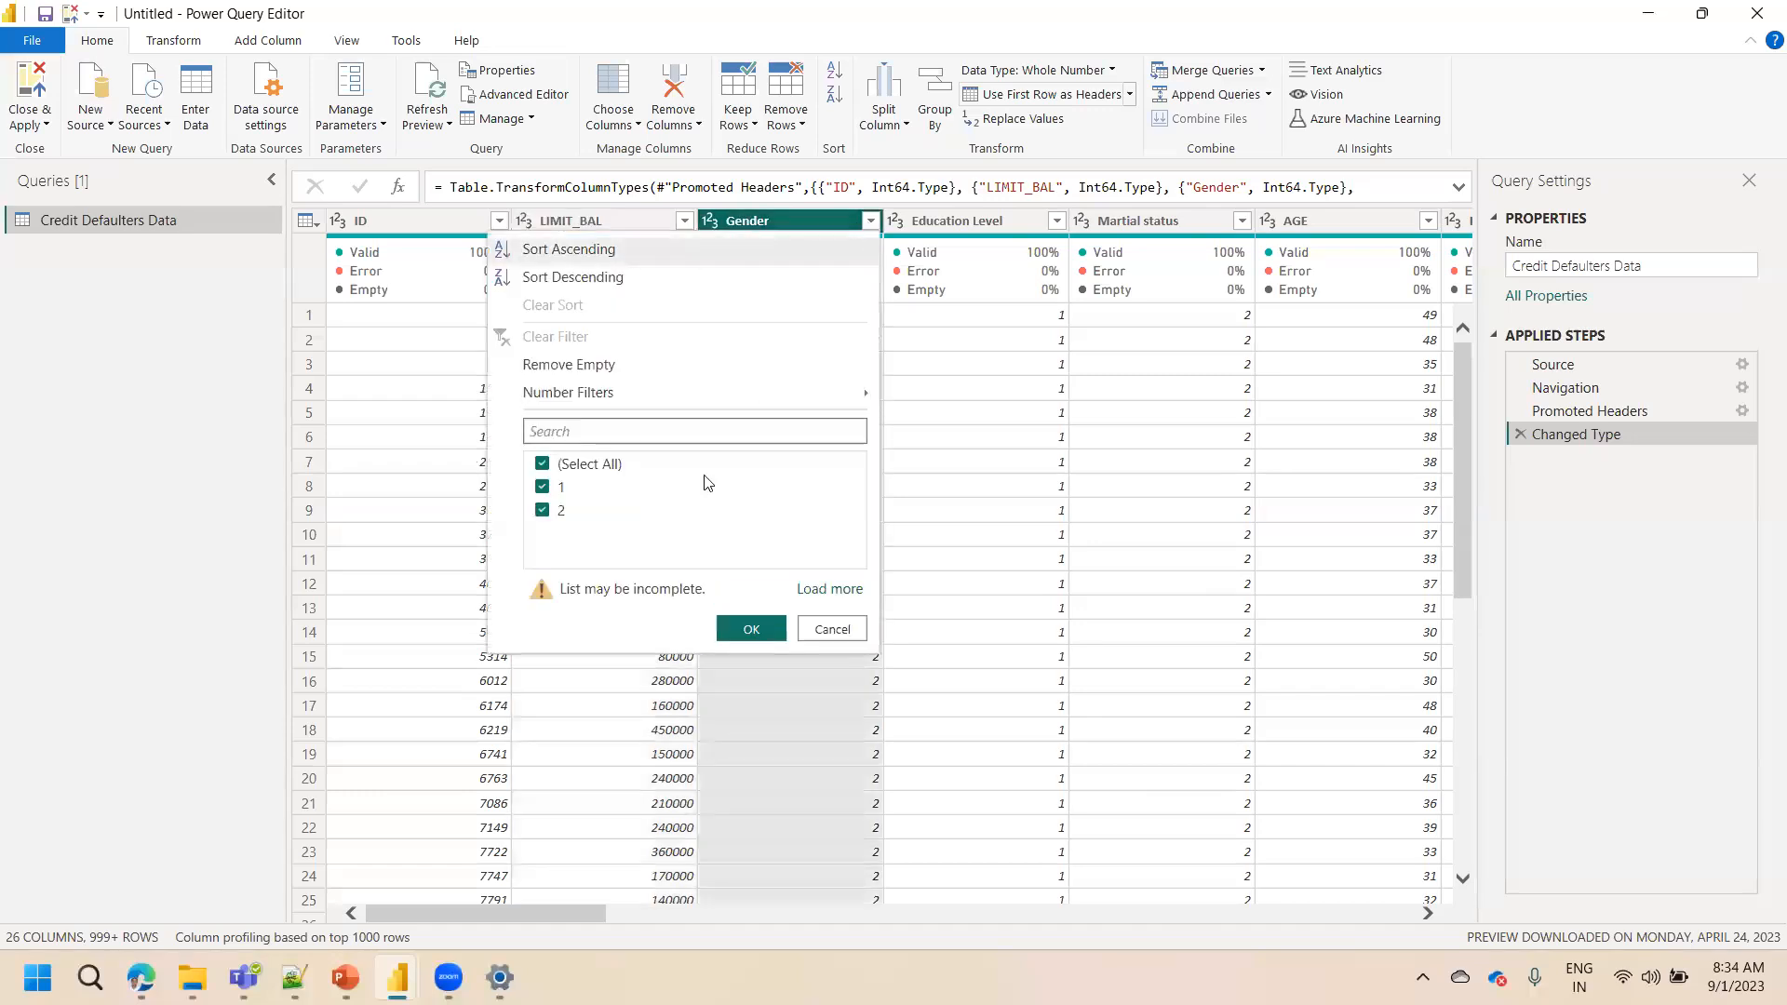
click(780, 227)
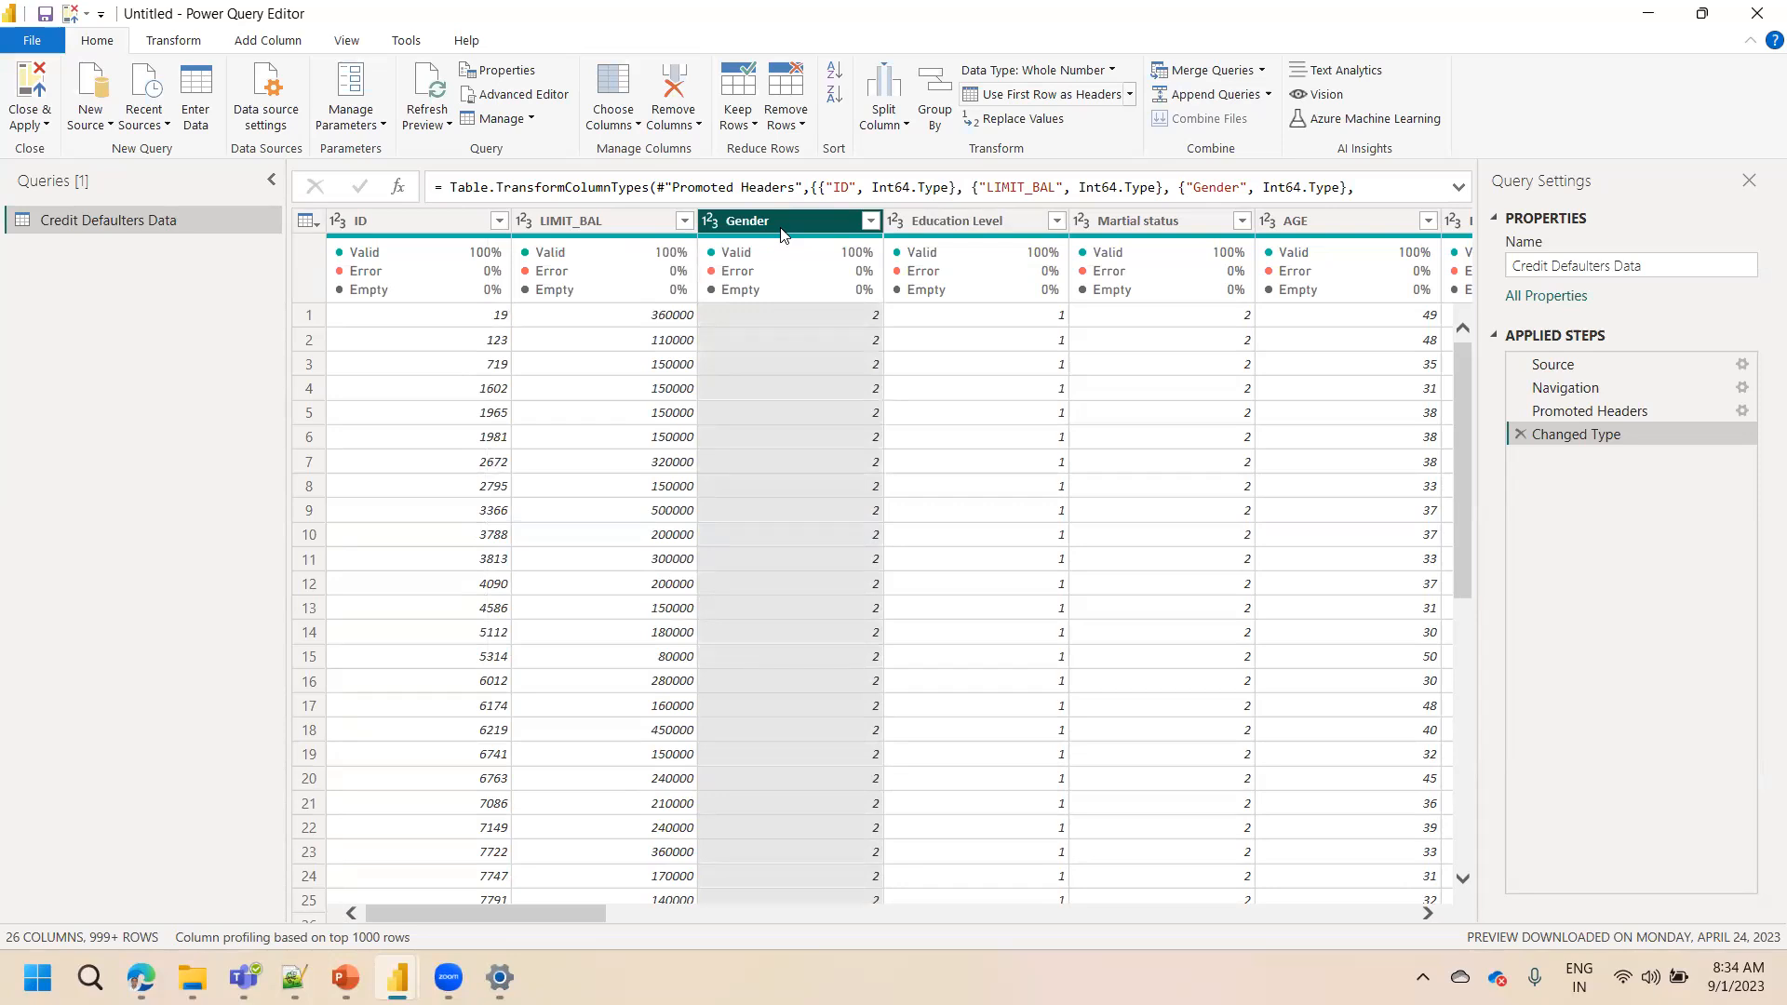
click(793, 314)
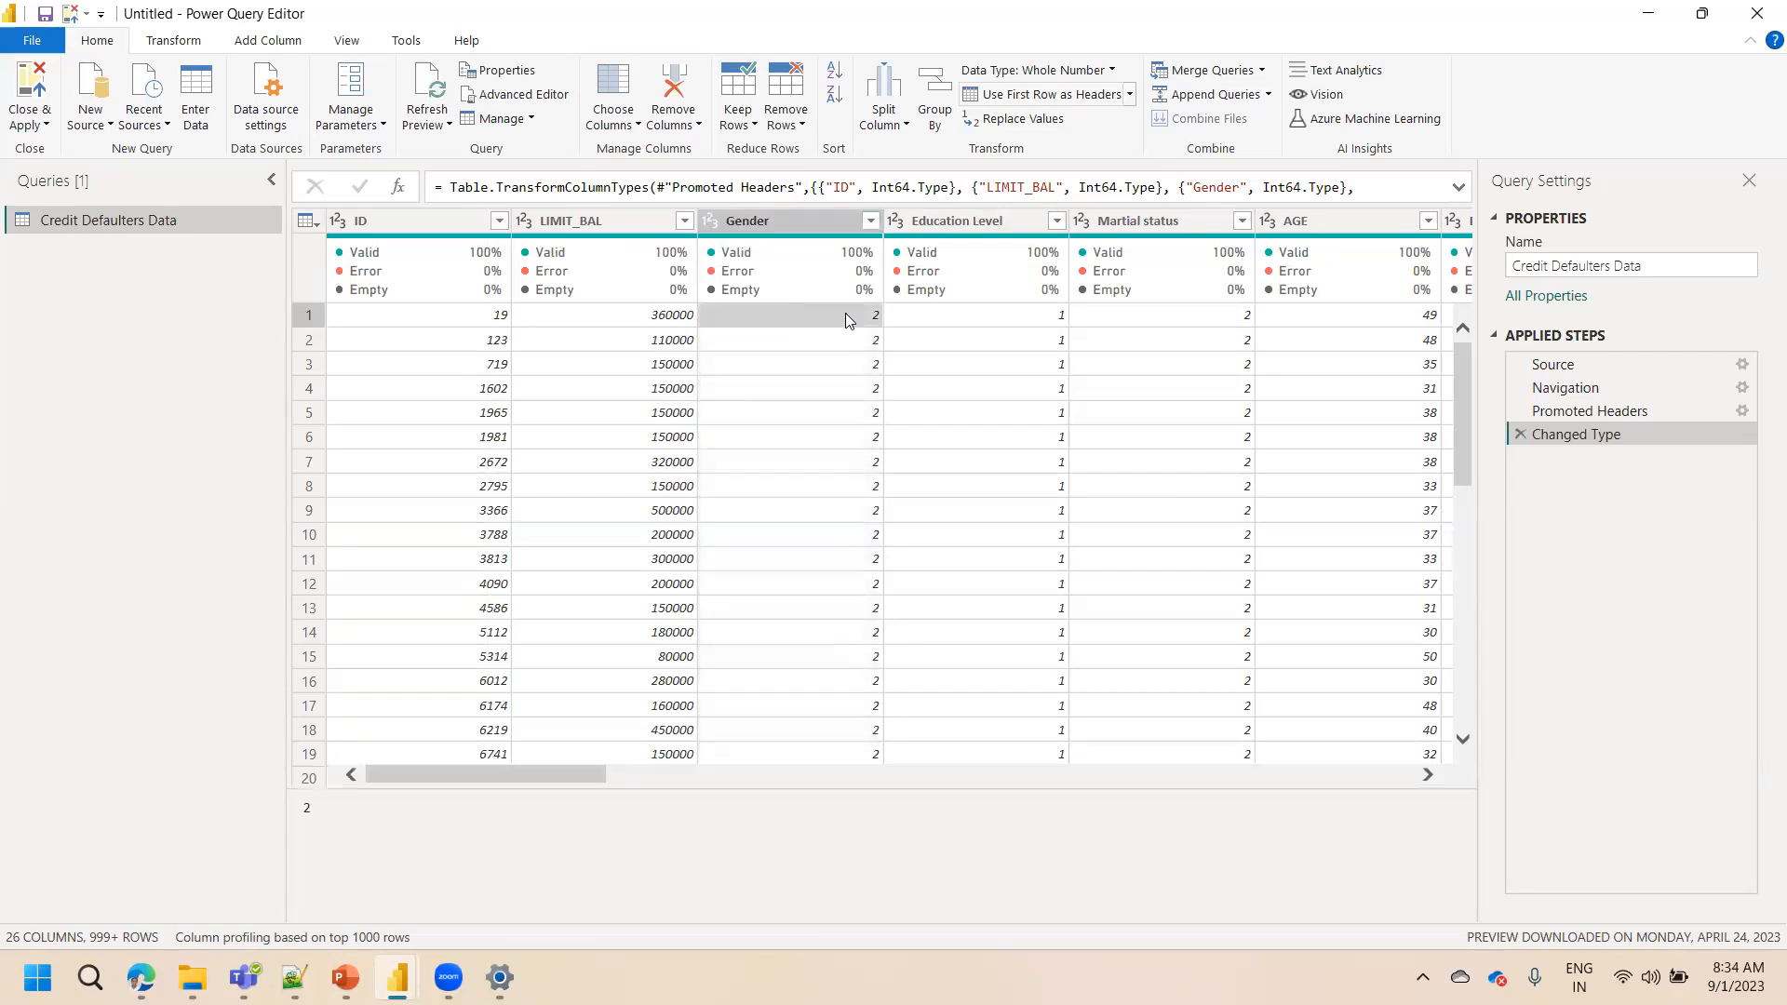
right_click(782, 218)
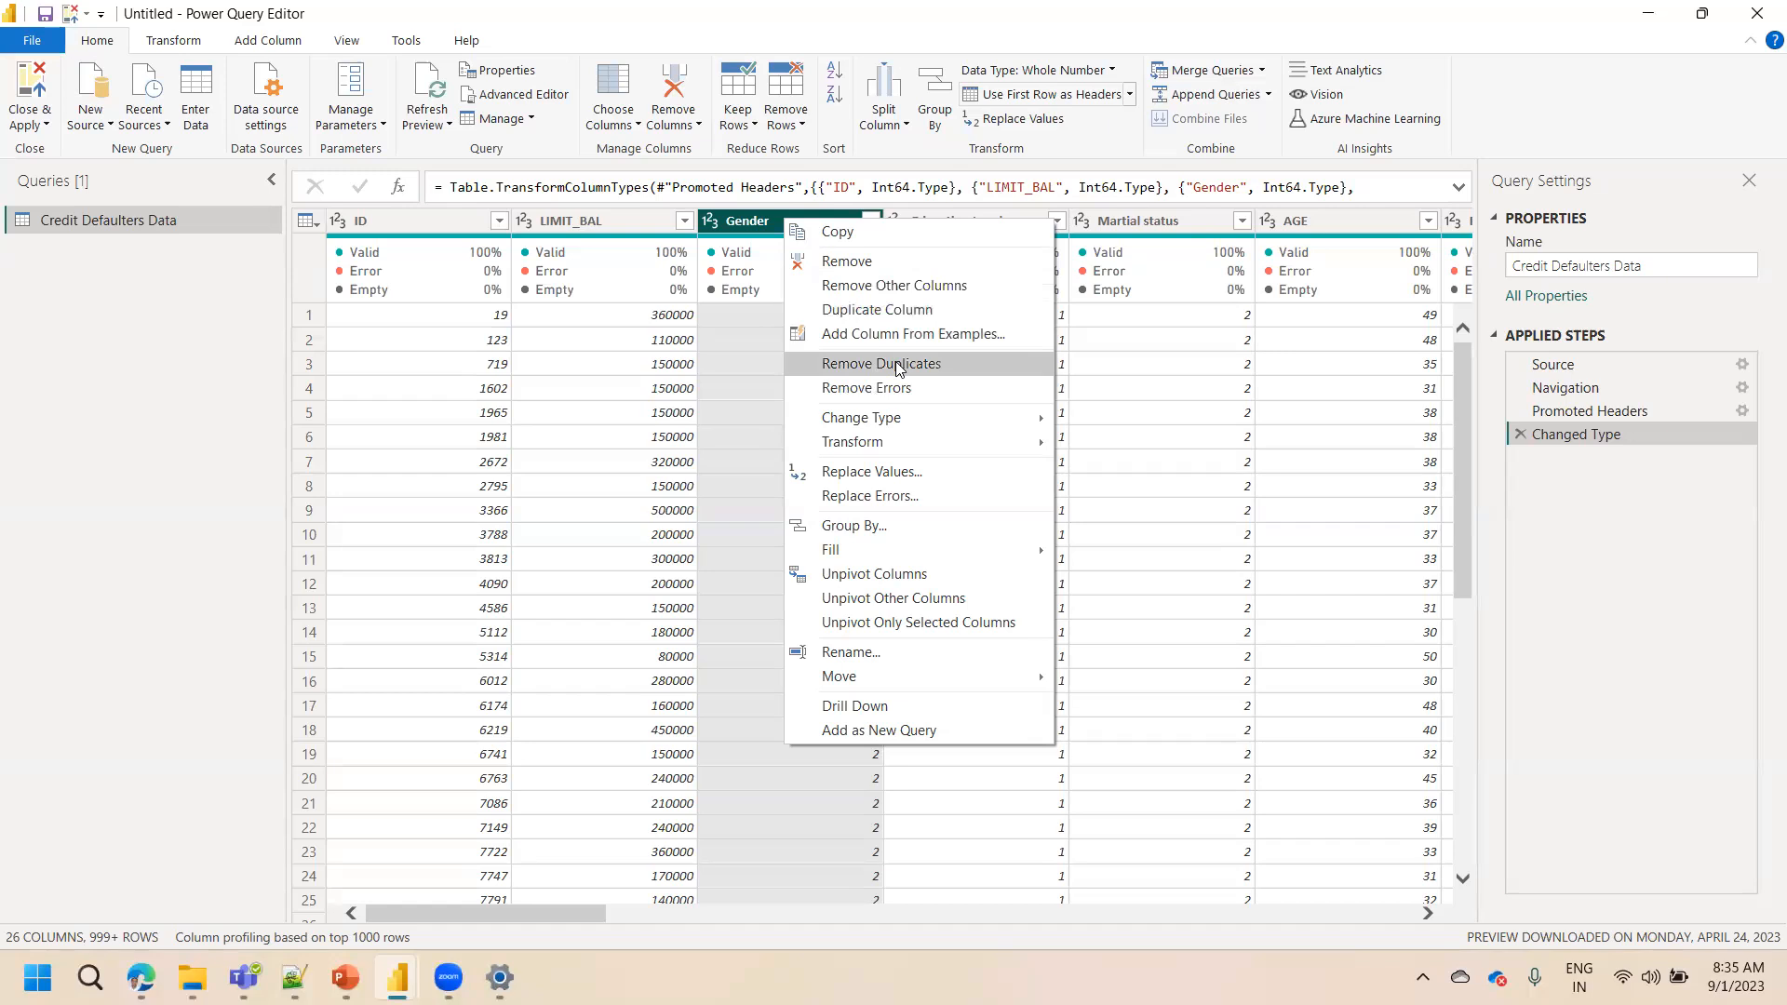
mouse_move(893, 424)
click(769, 222)
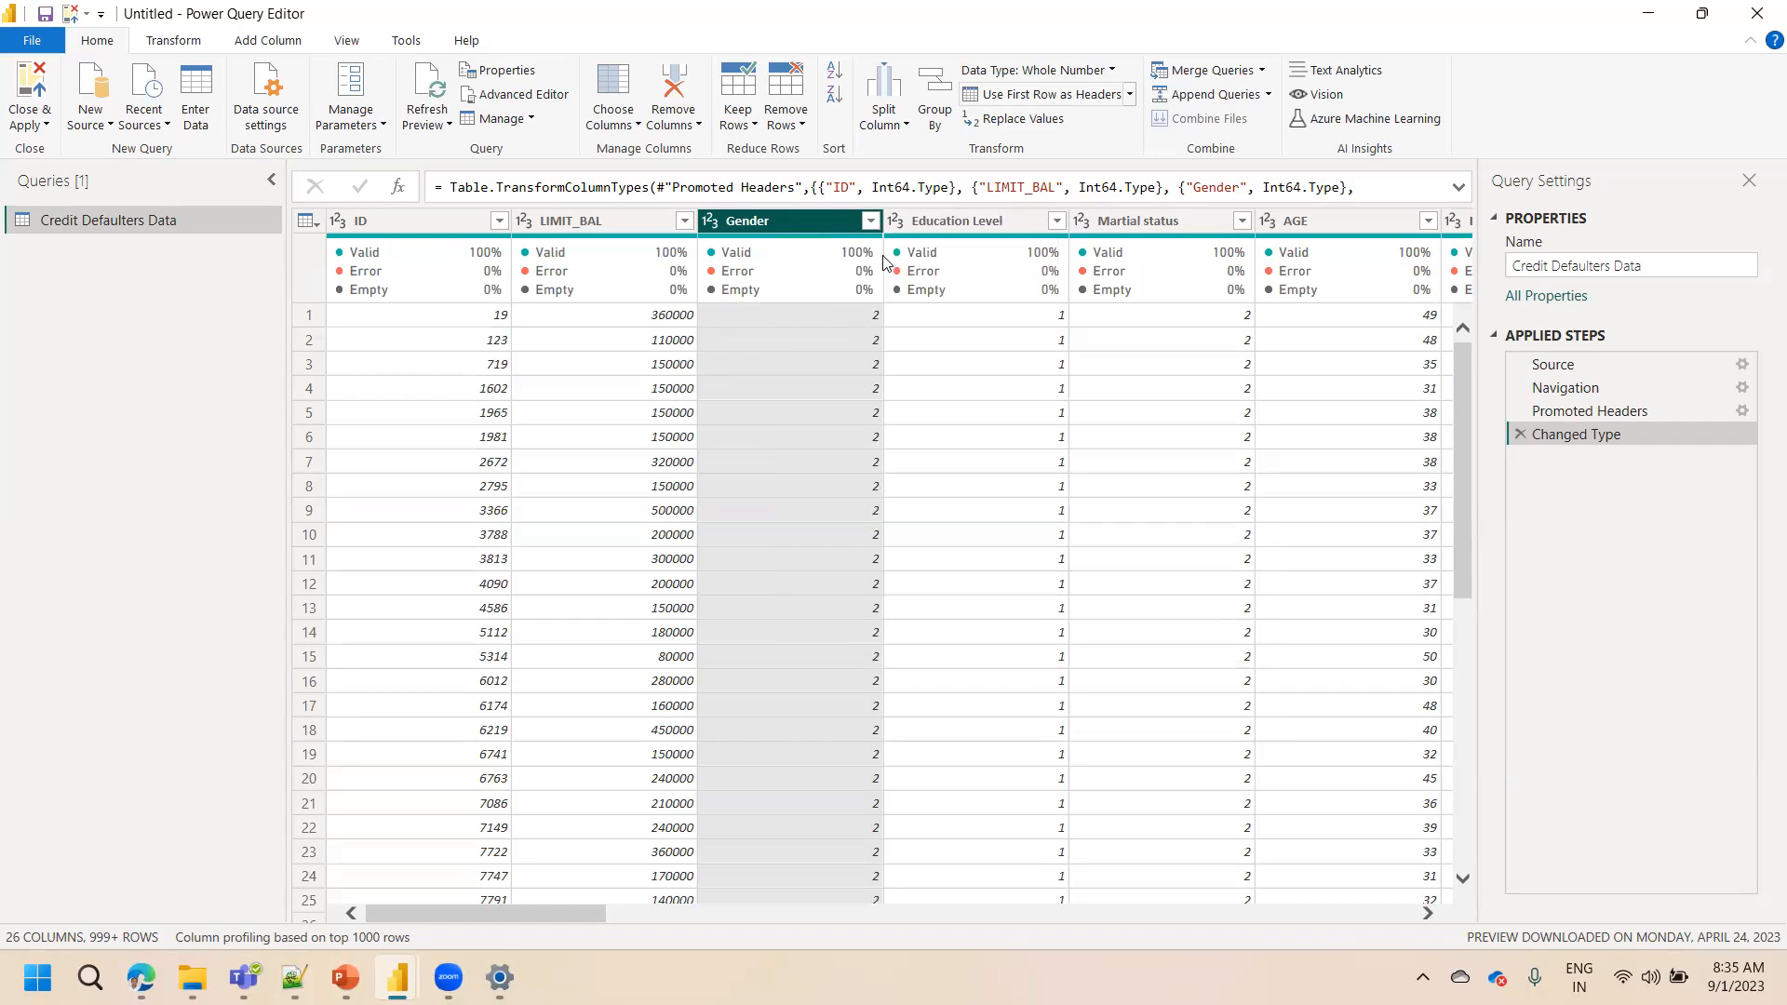
click(872, 221)
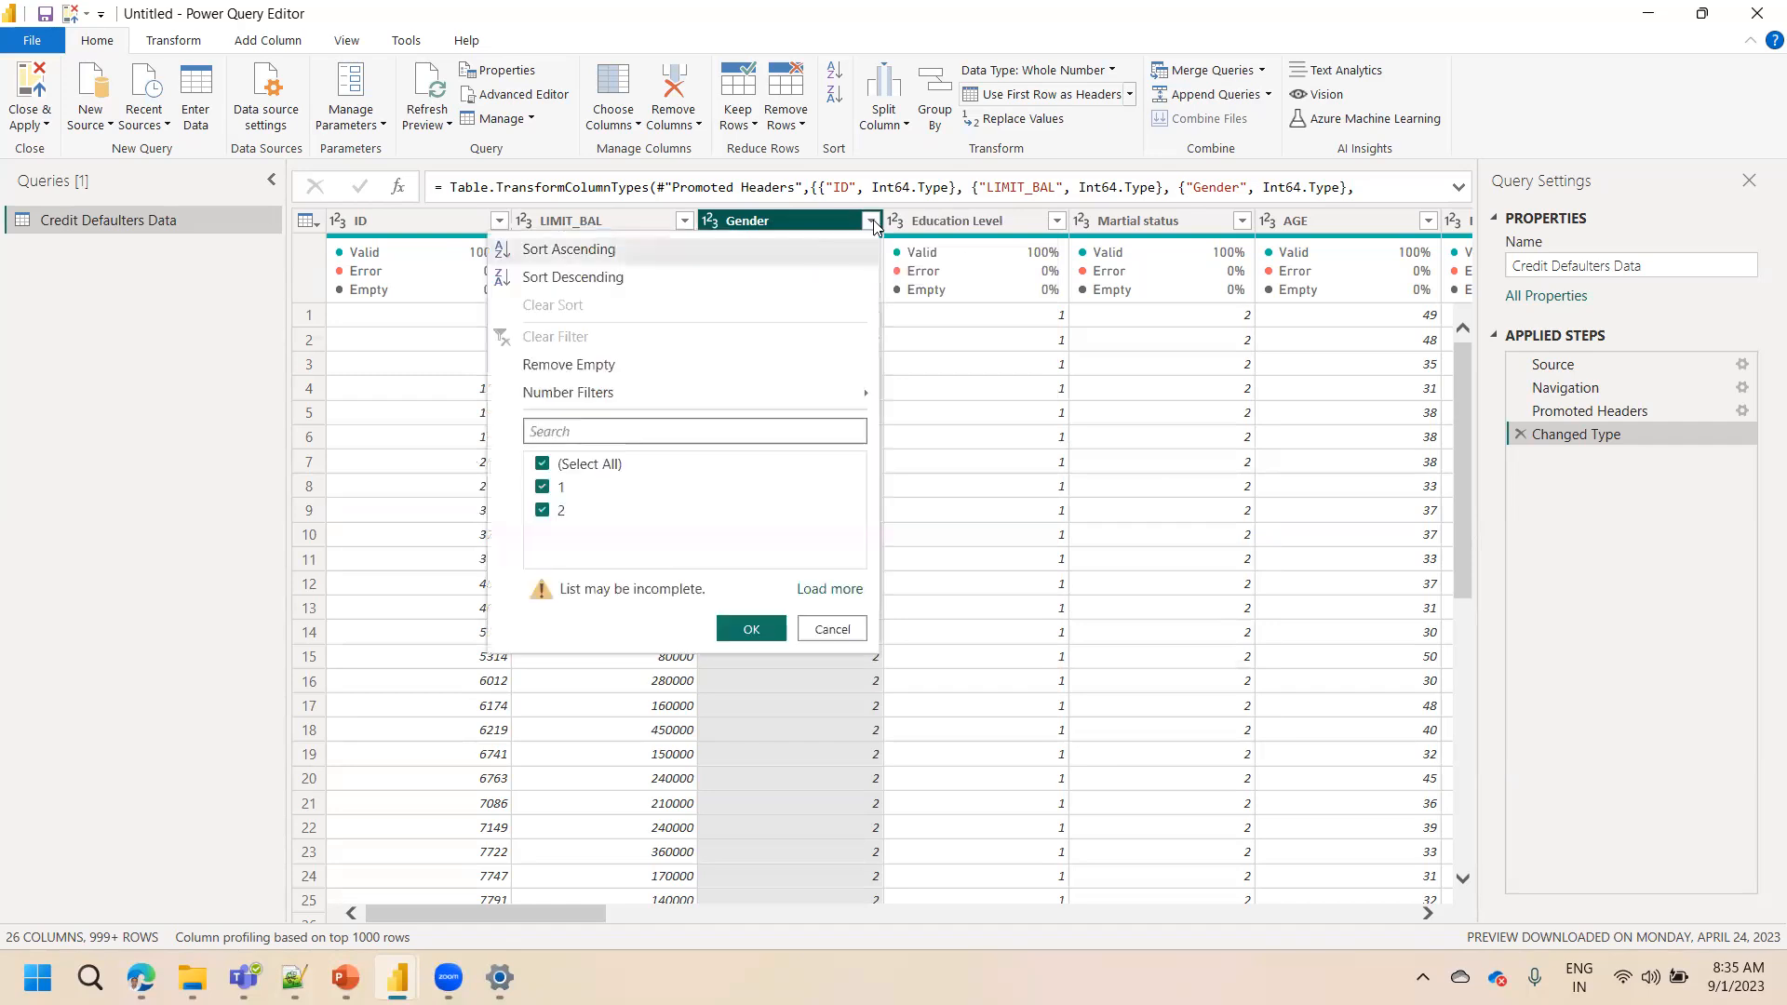
click(787, 224)
right_click(787, 223)
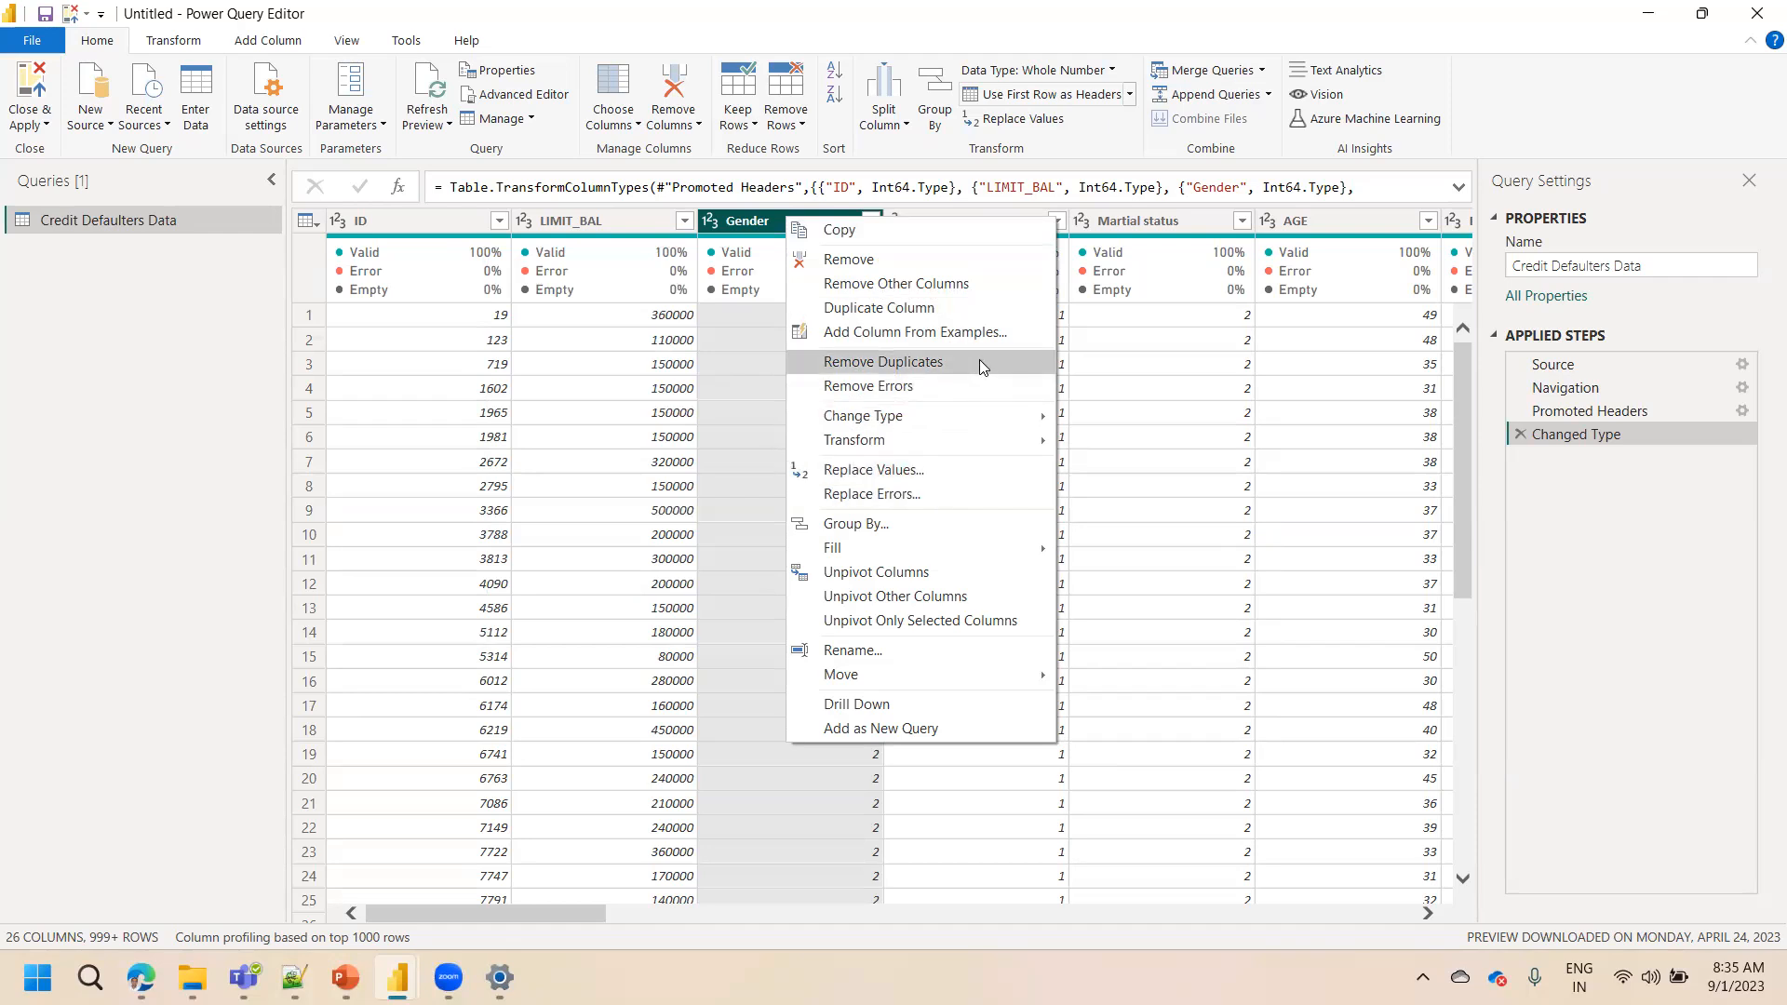
click(1066, 101)
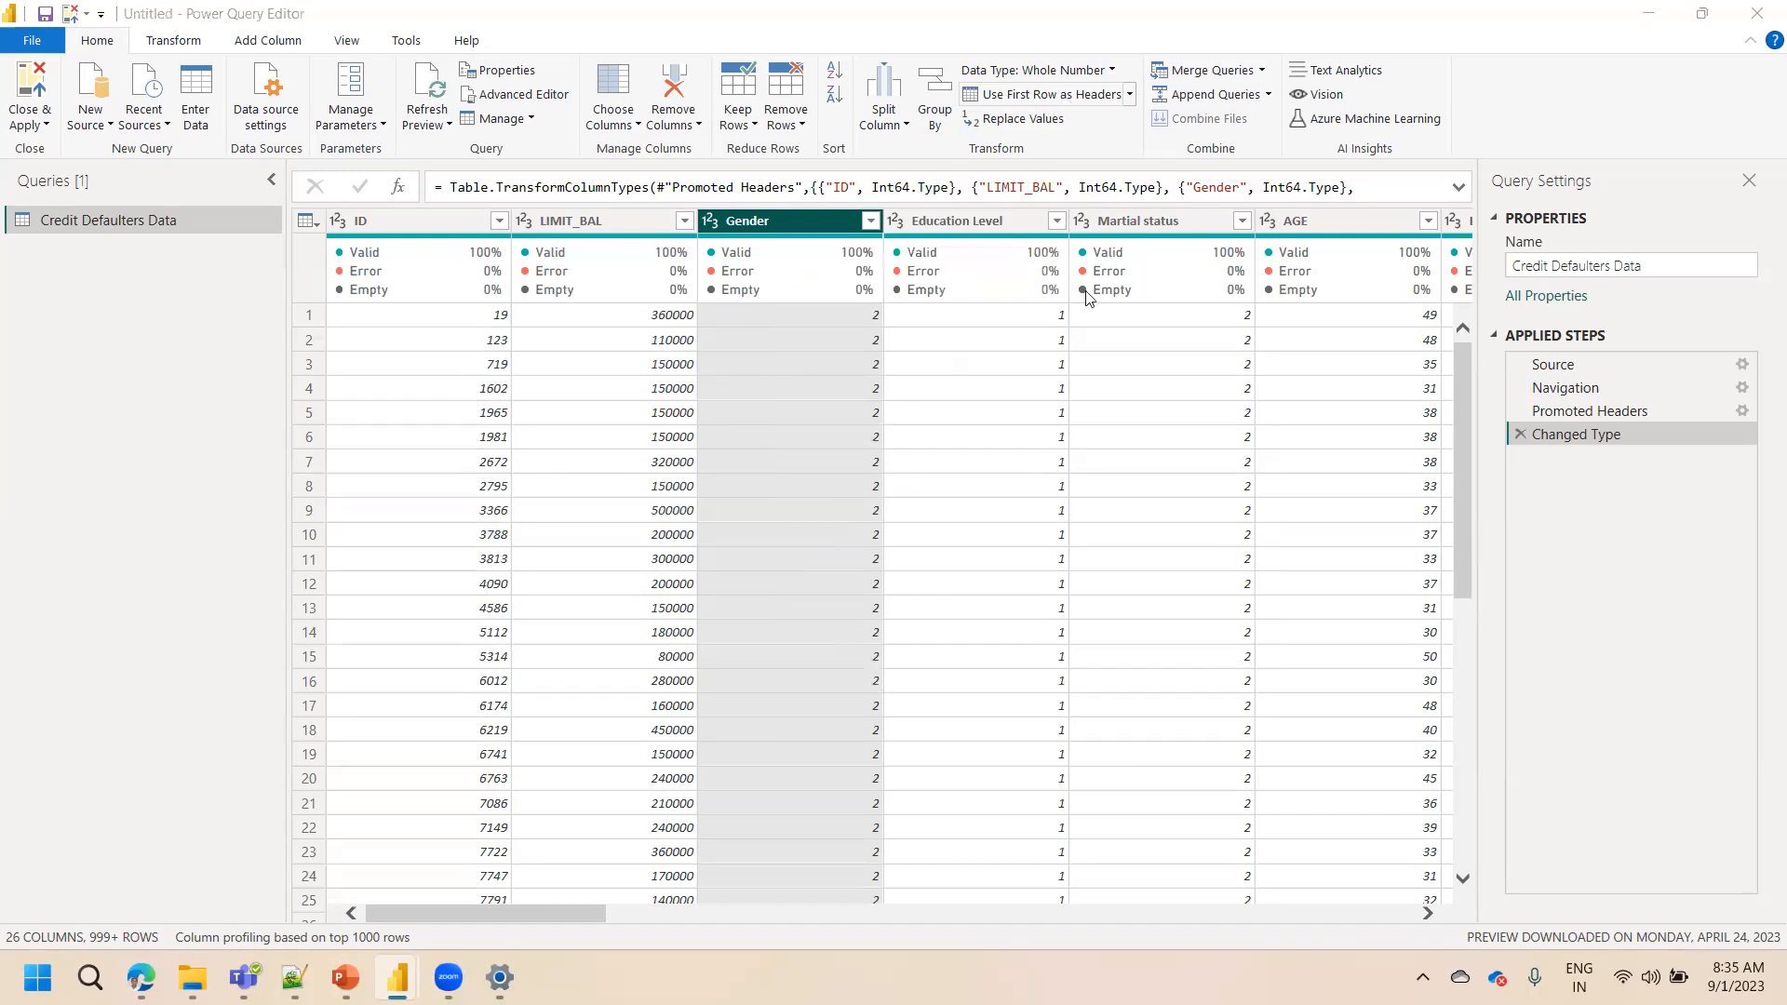
right_click(761, 210)
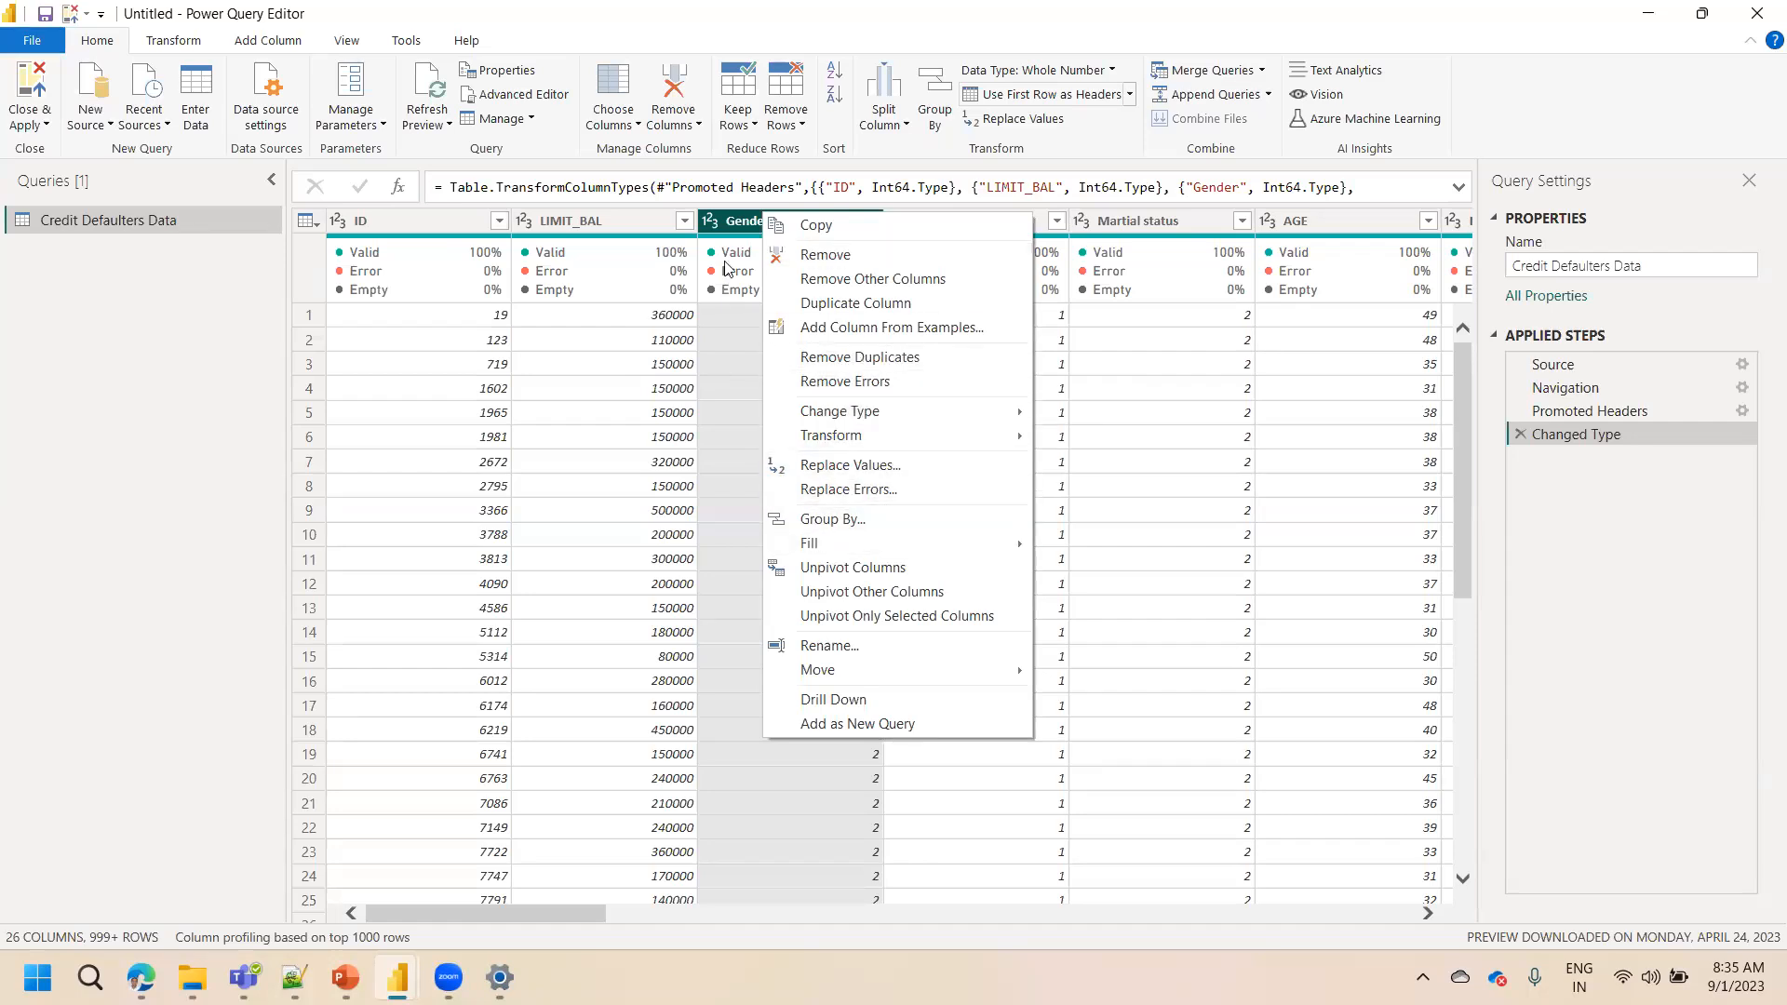
click(733, 225)
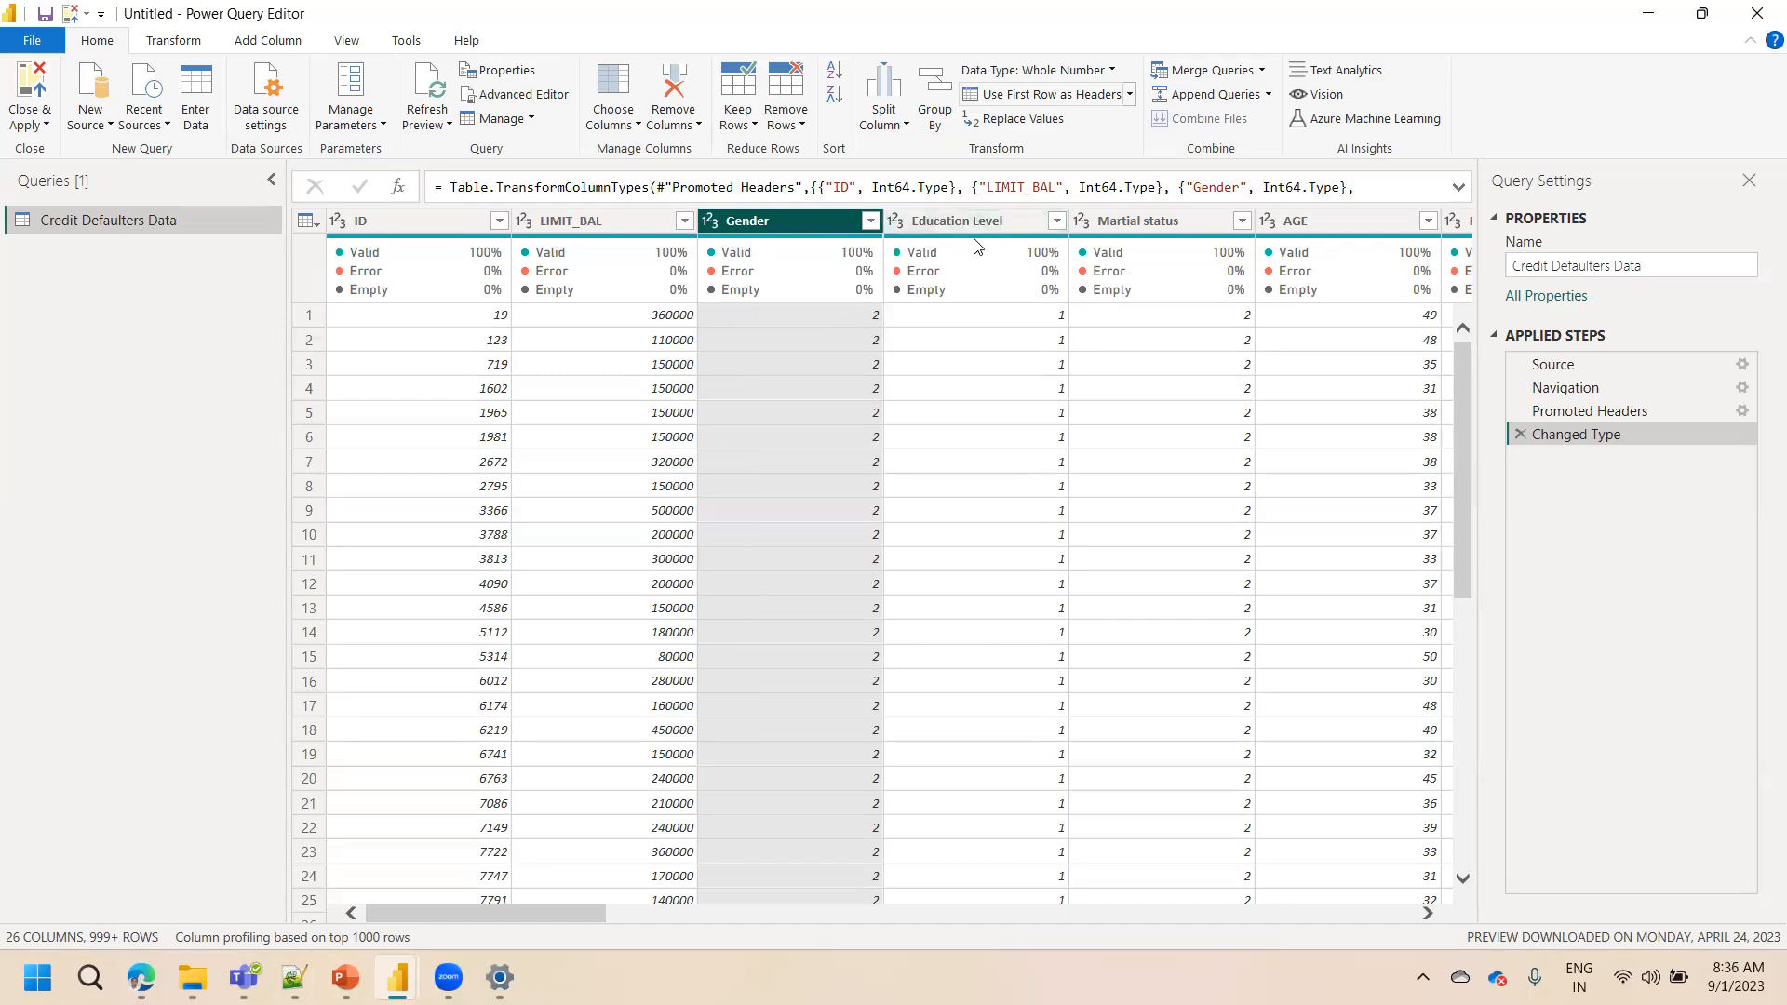
Try to replace the value 1 with Female in the numeric Gender column
right_click(781, 224)
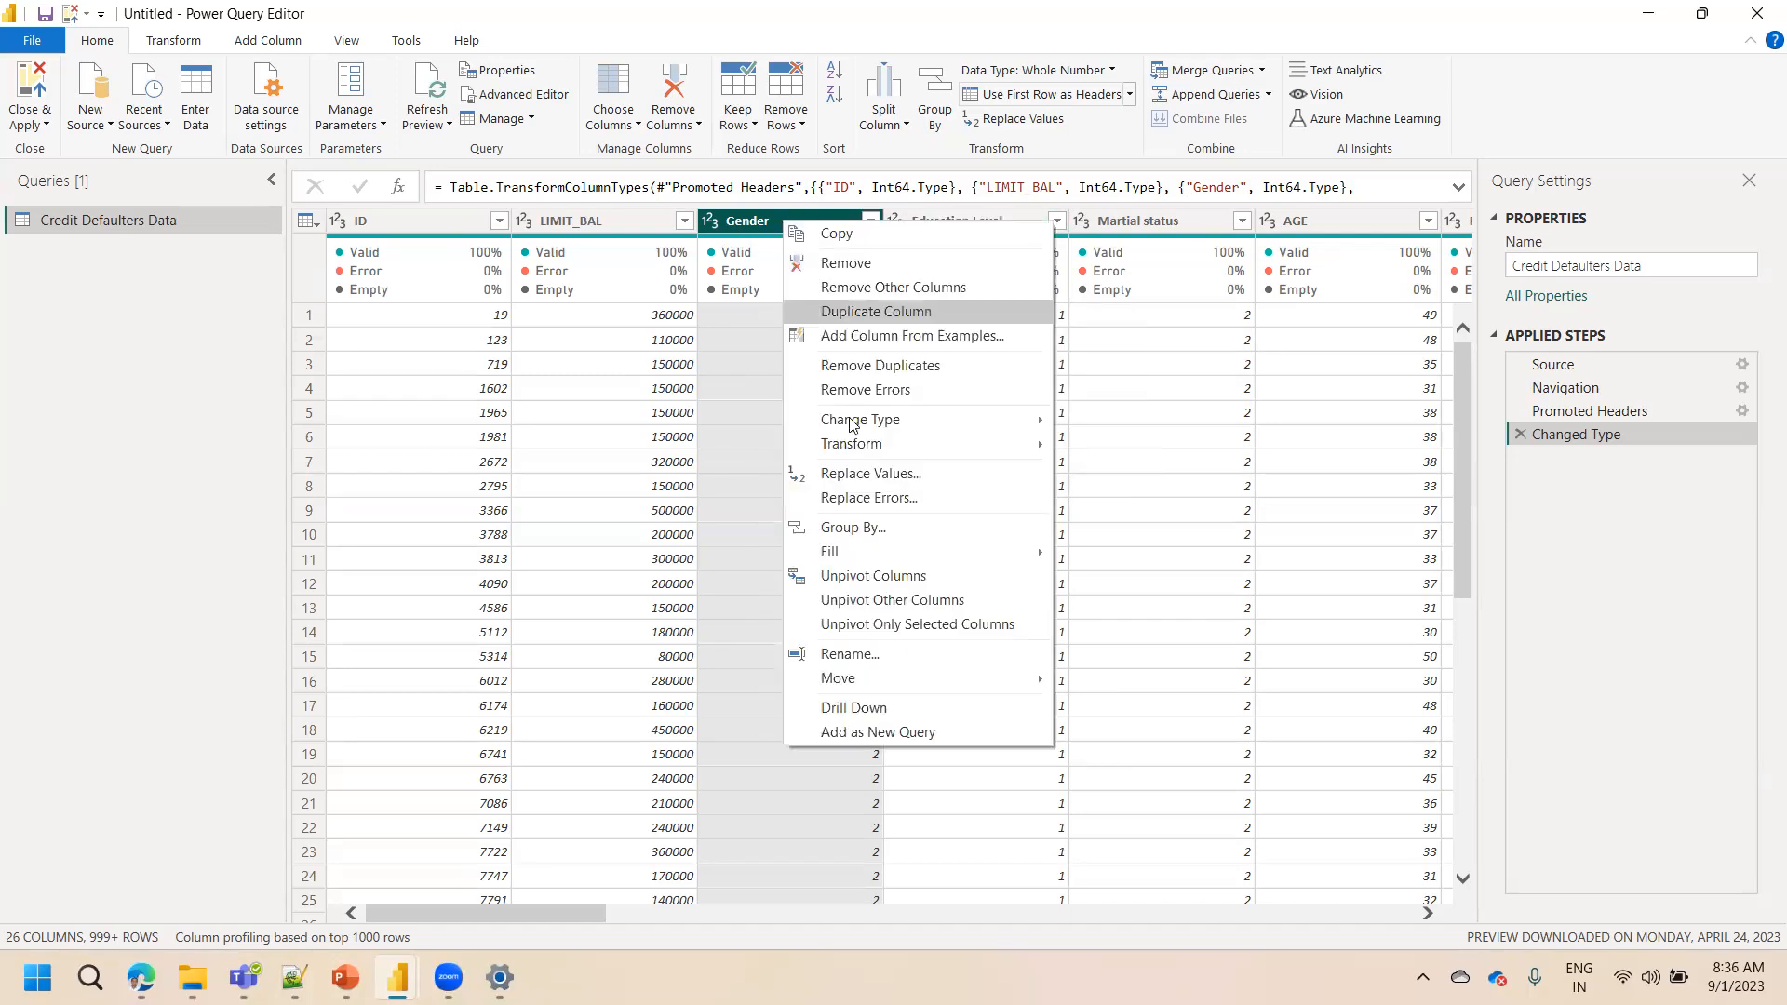
click(871, 474)
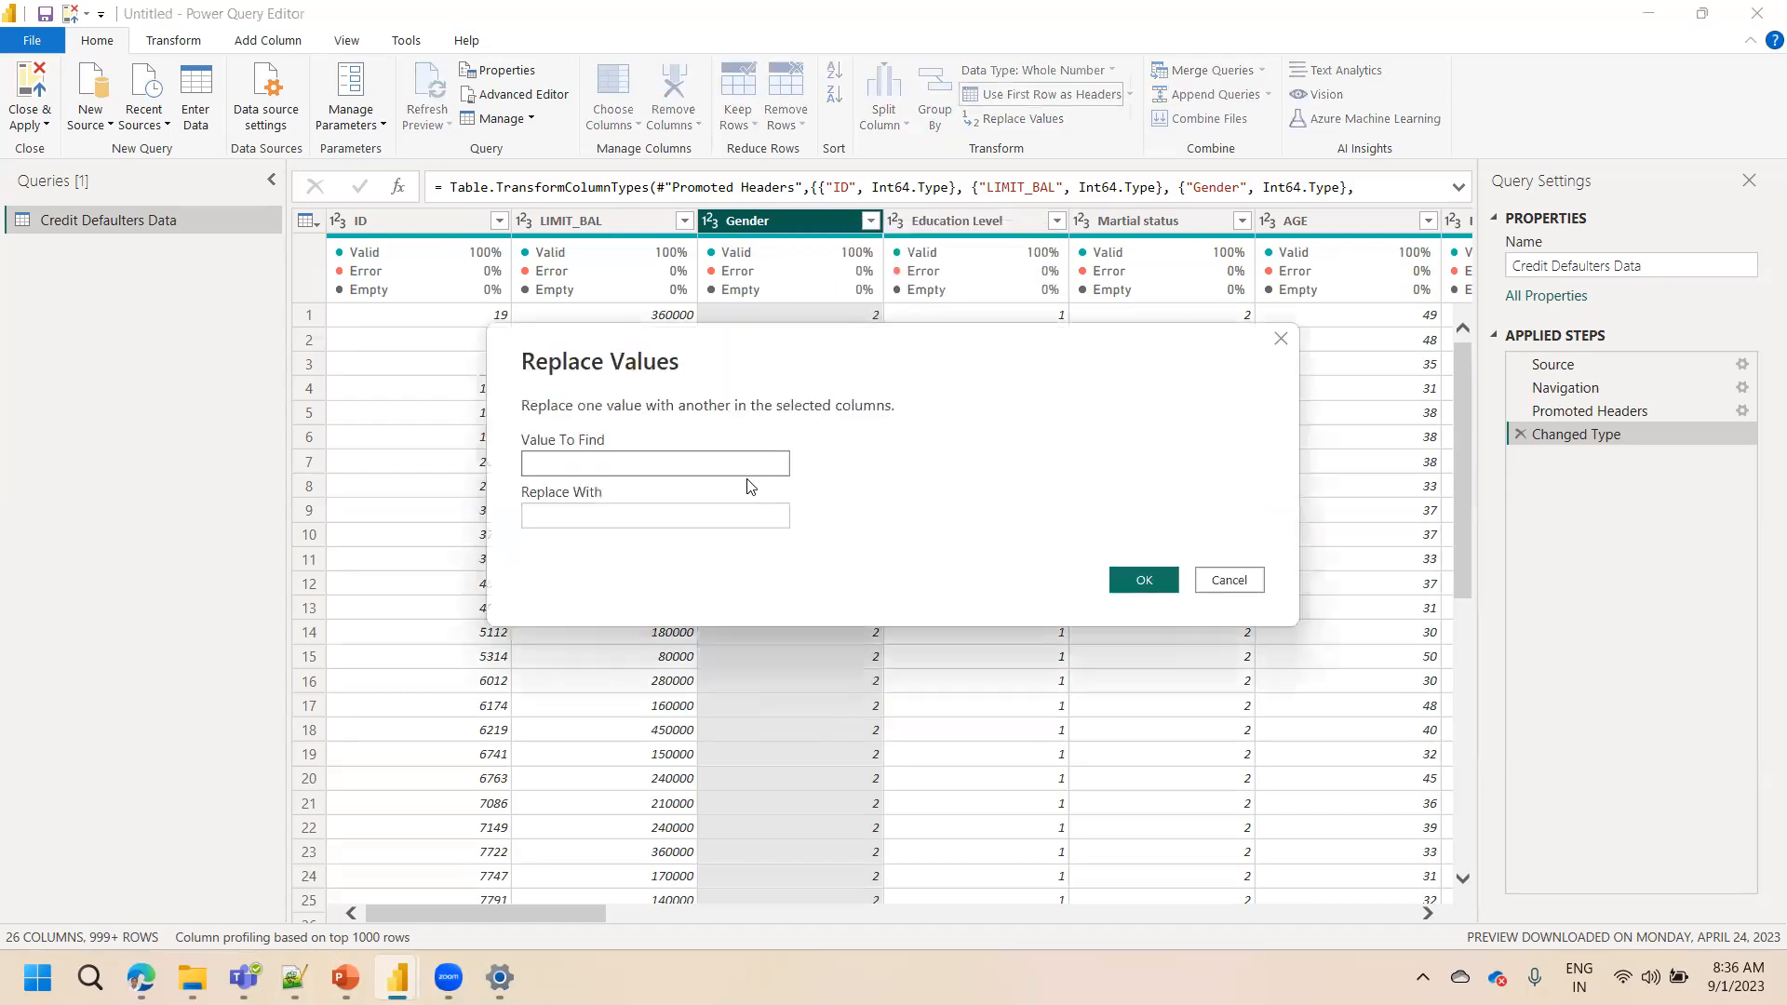
text(1)
click(666, 527)
click(667, 519)
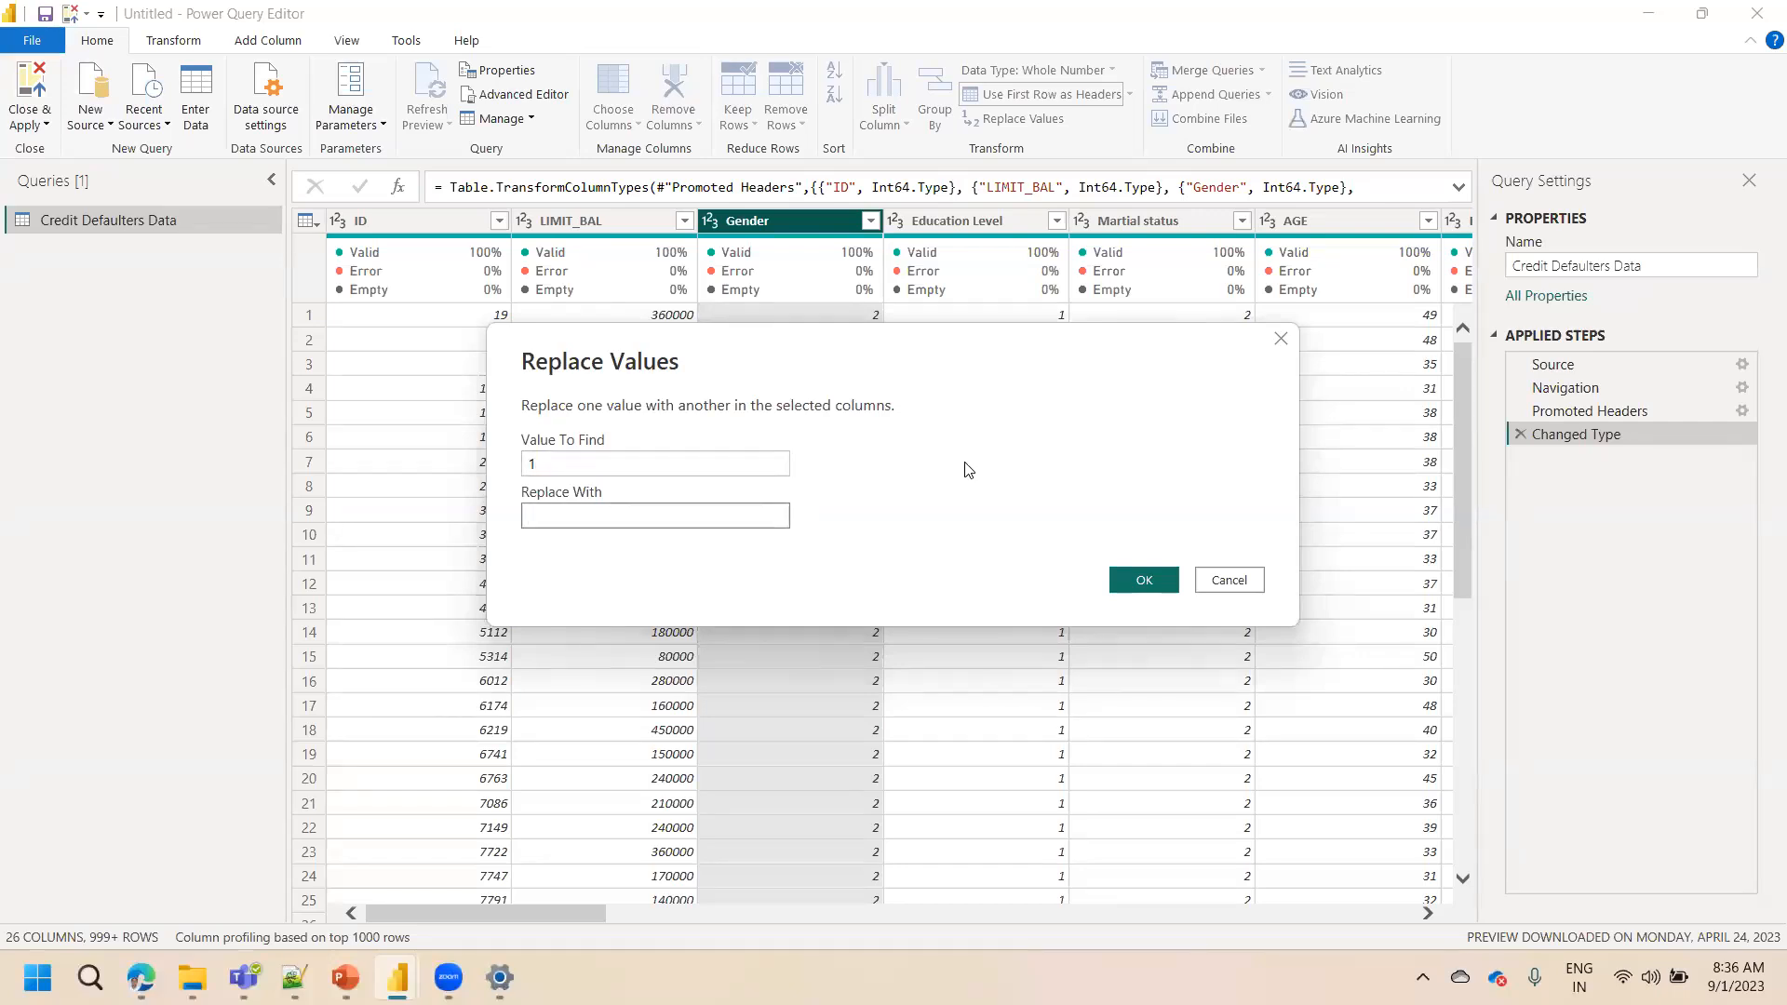
text(Female)
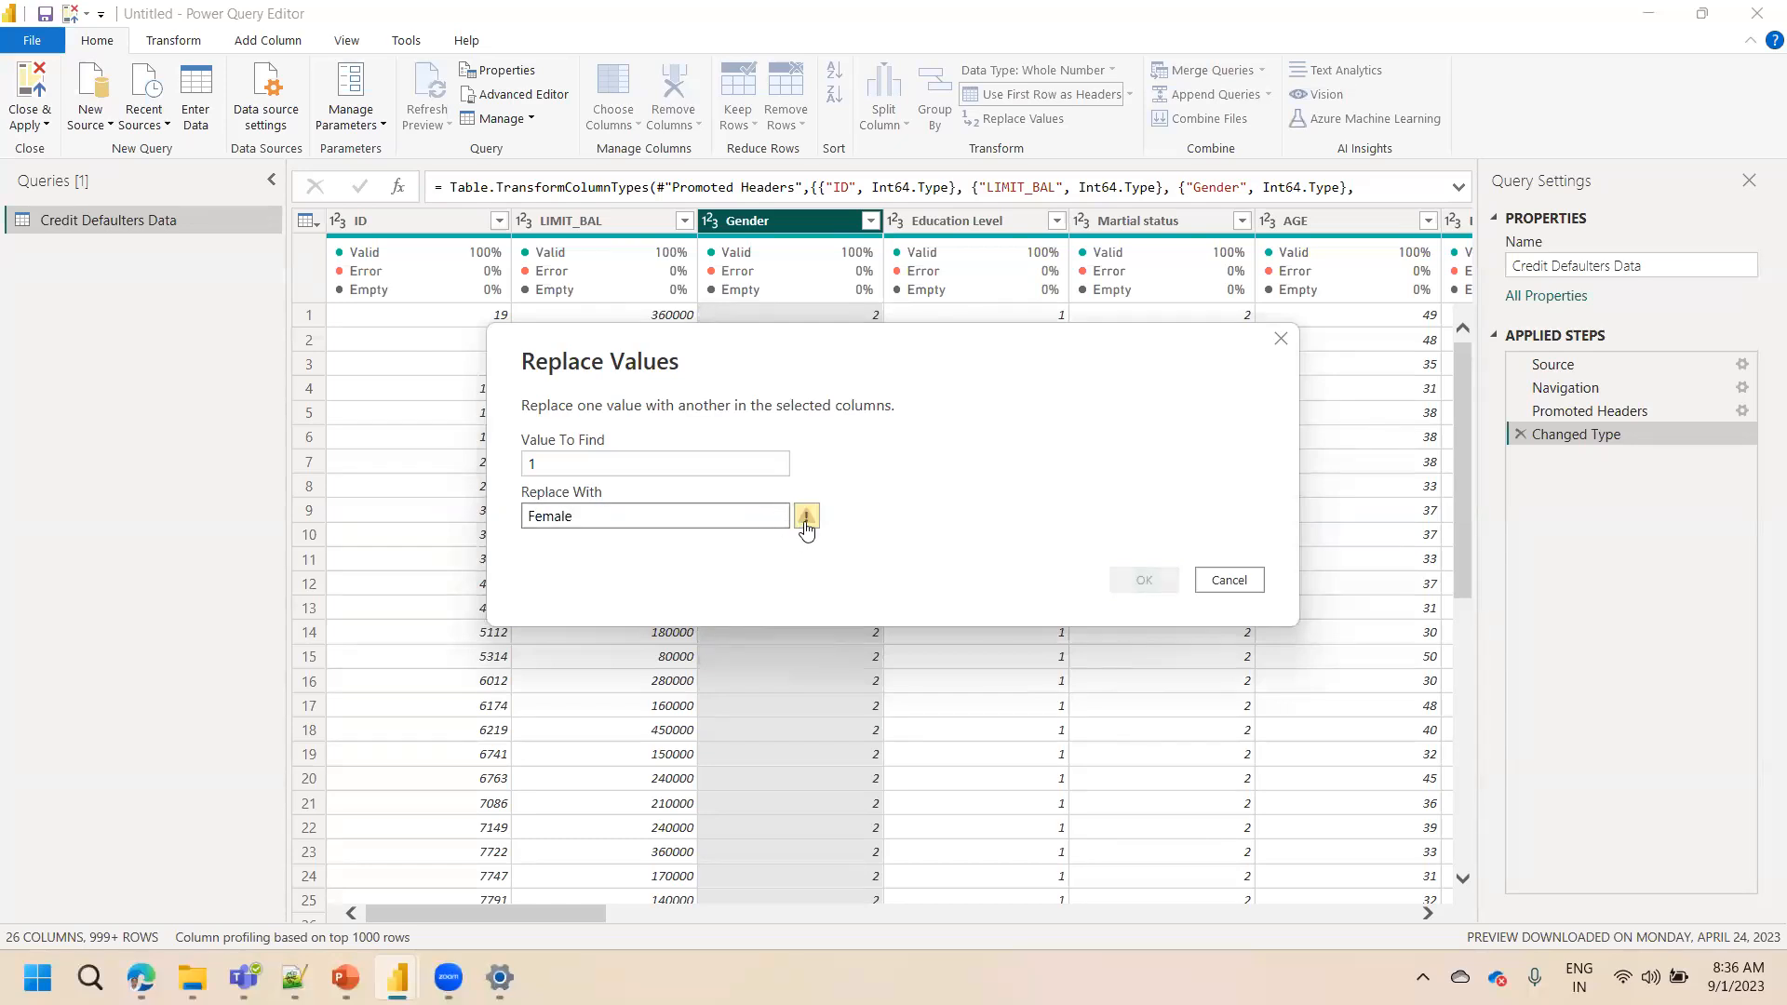
click(806, 525)
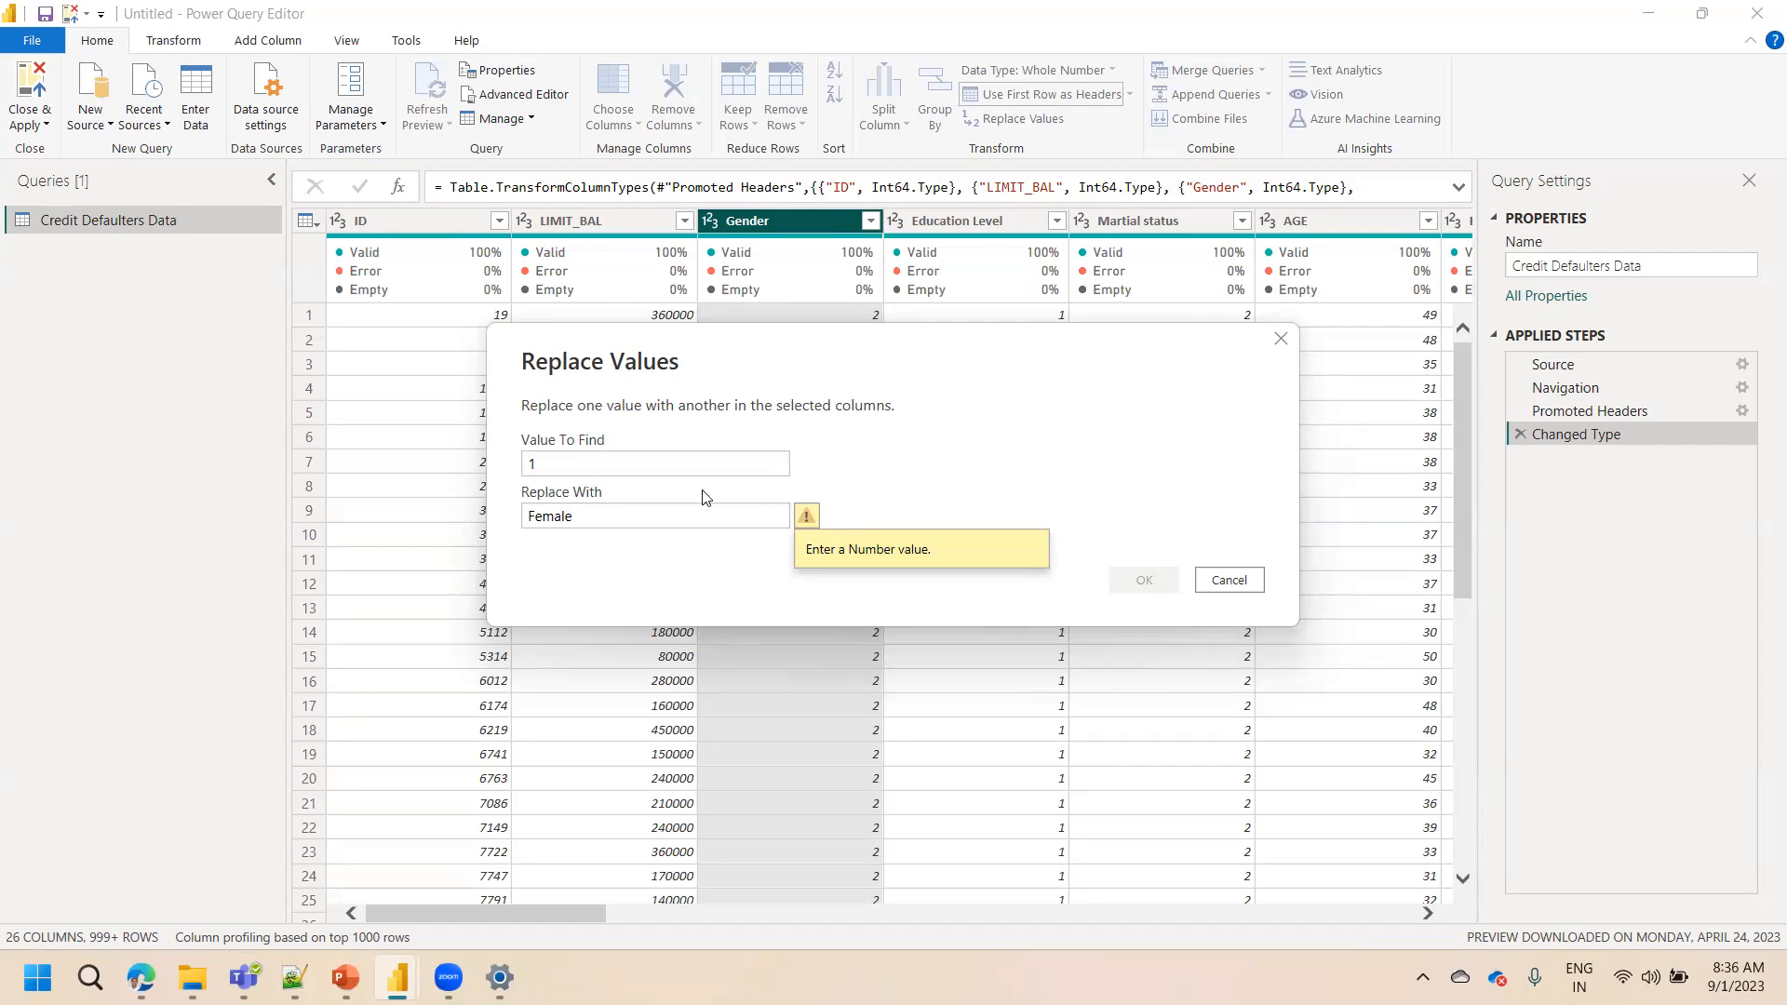
click(548, 468)
click(576, 523)
click(1219, 583)
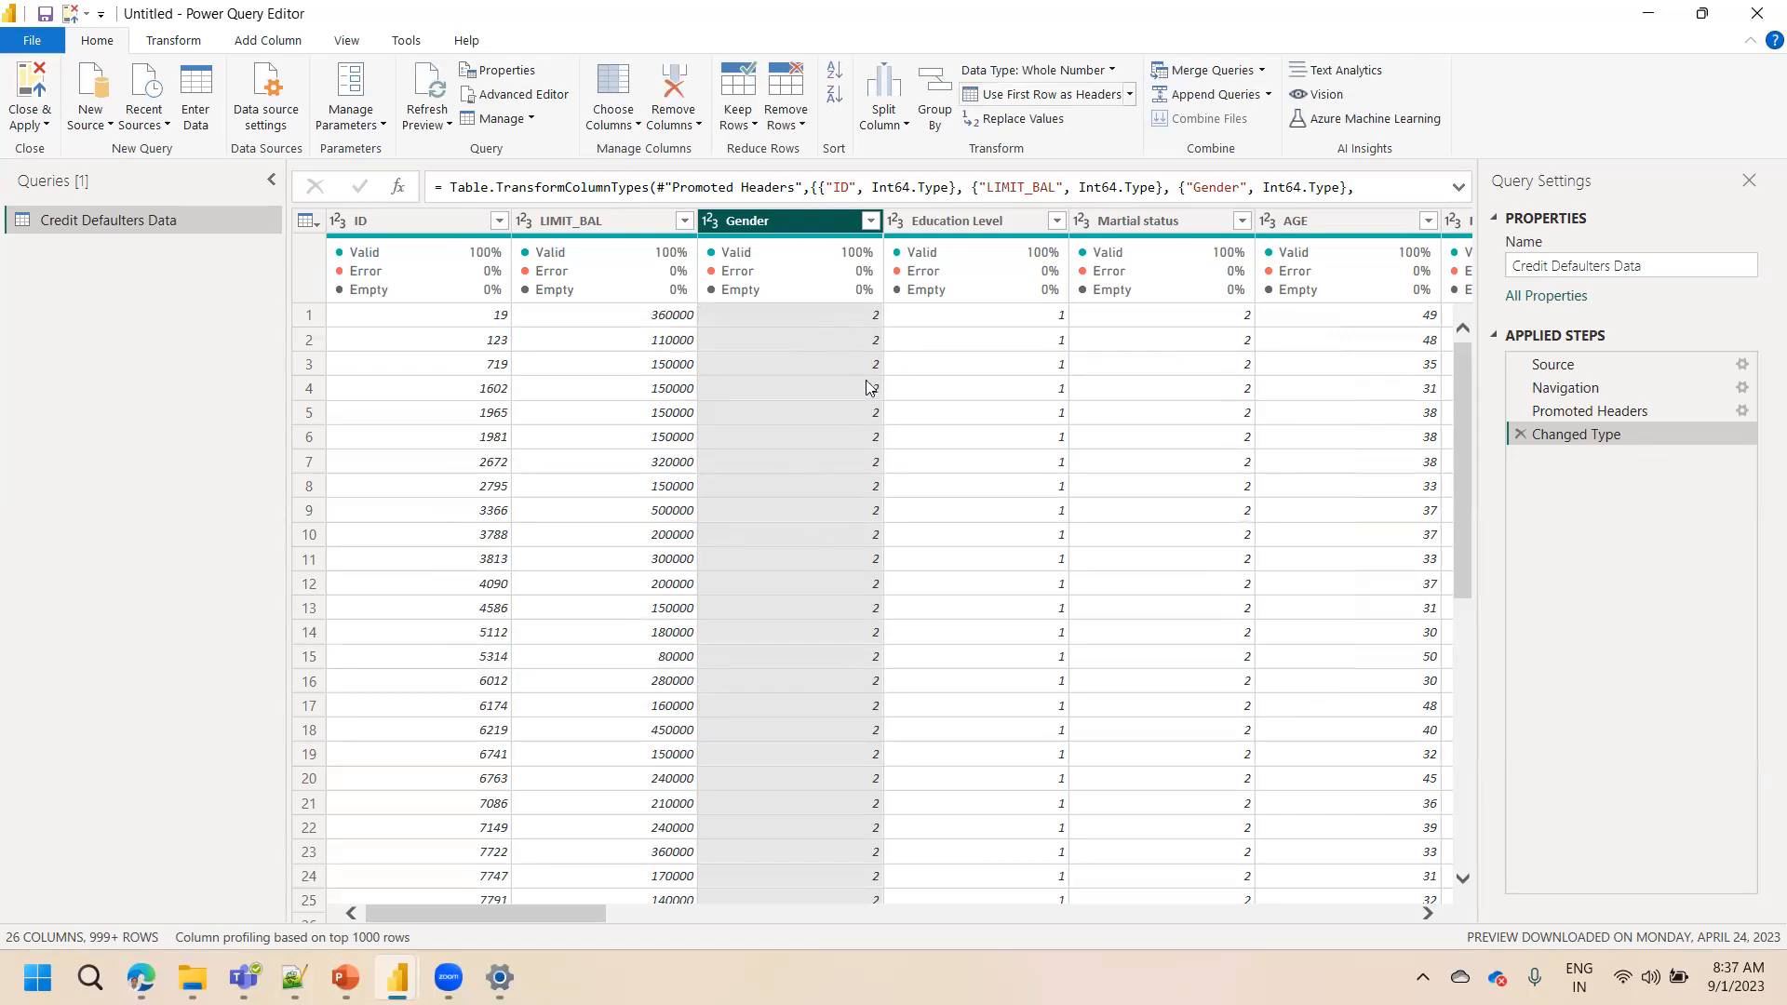
mouse_move(774, 292)
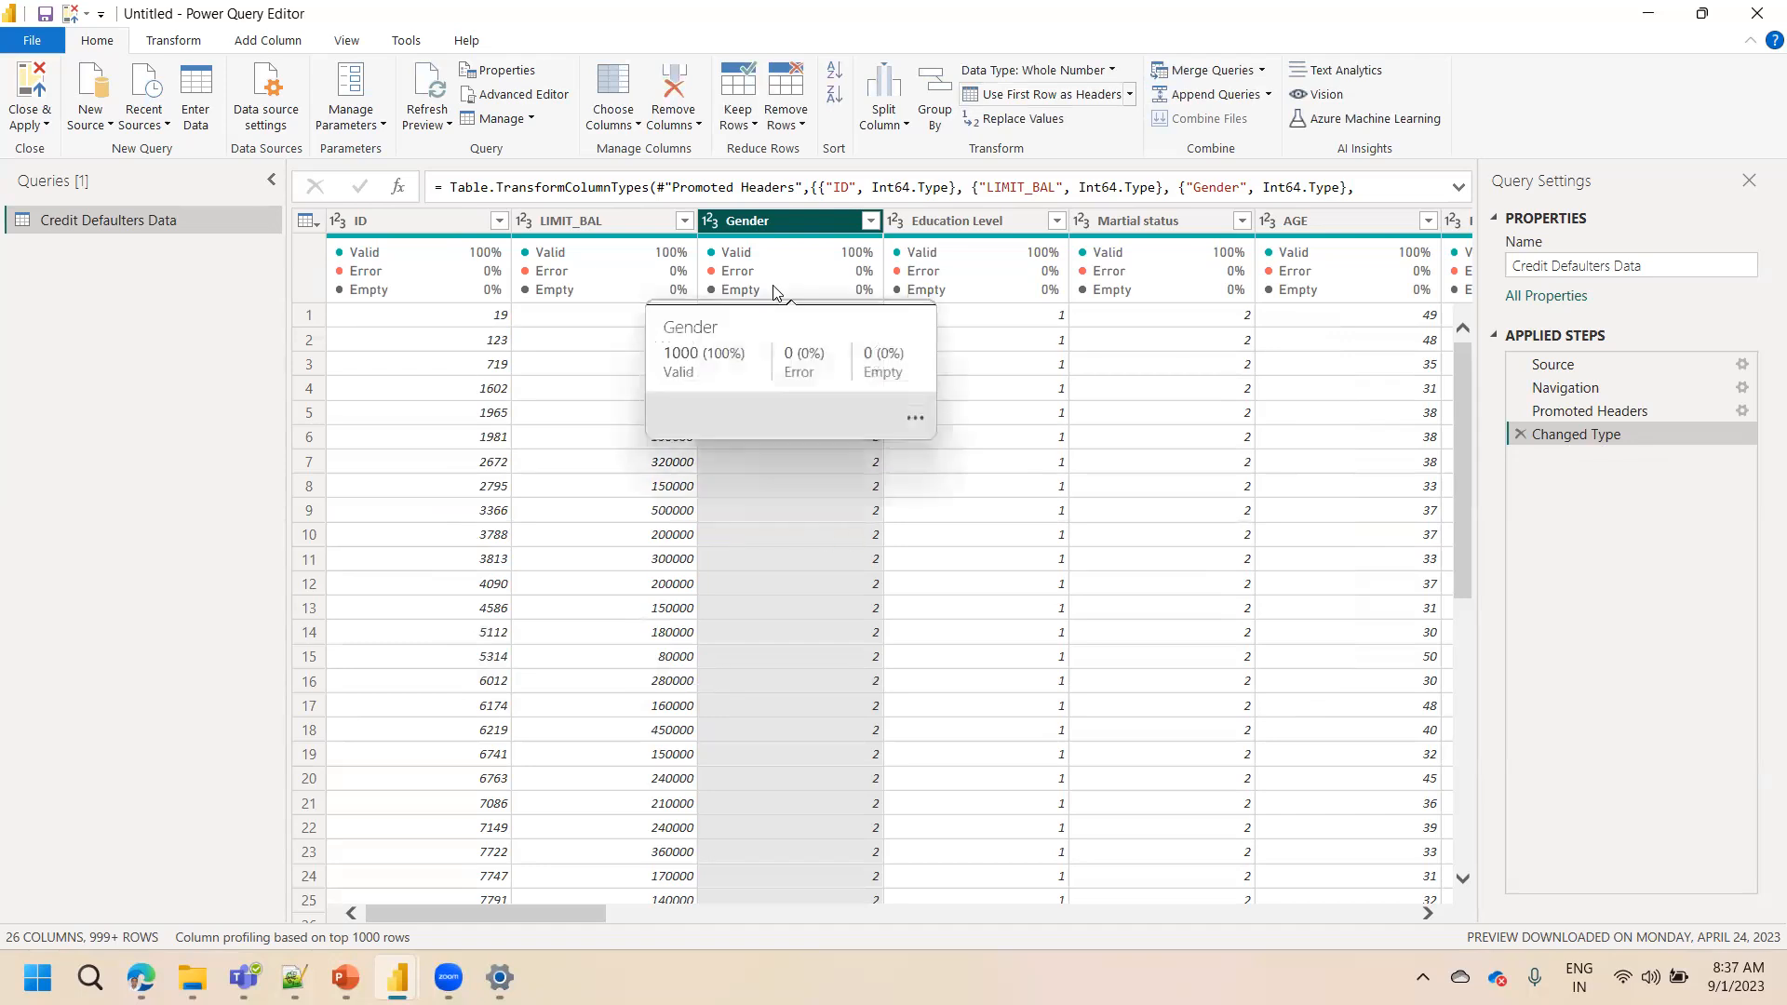
click(713, 225)
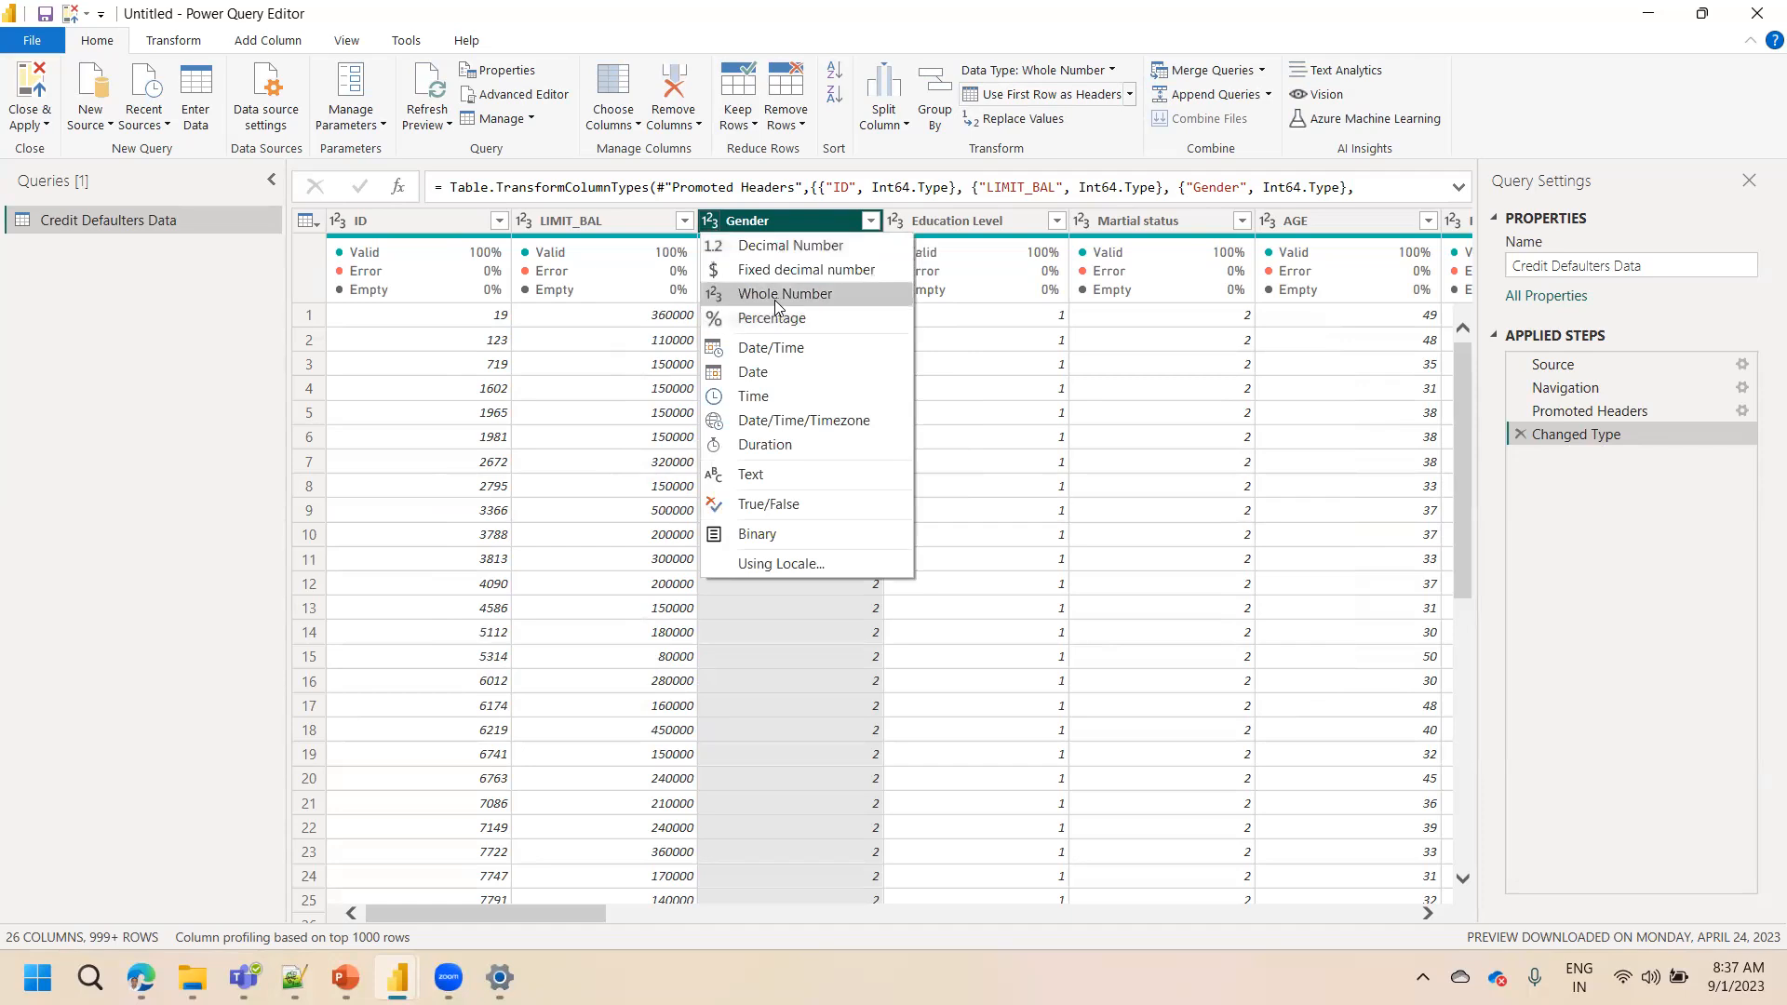
click(946, 312)
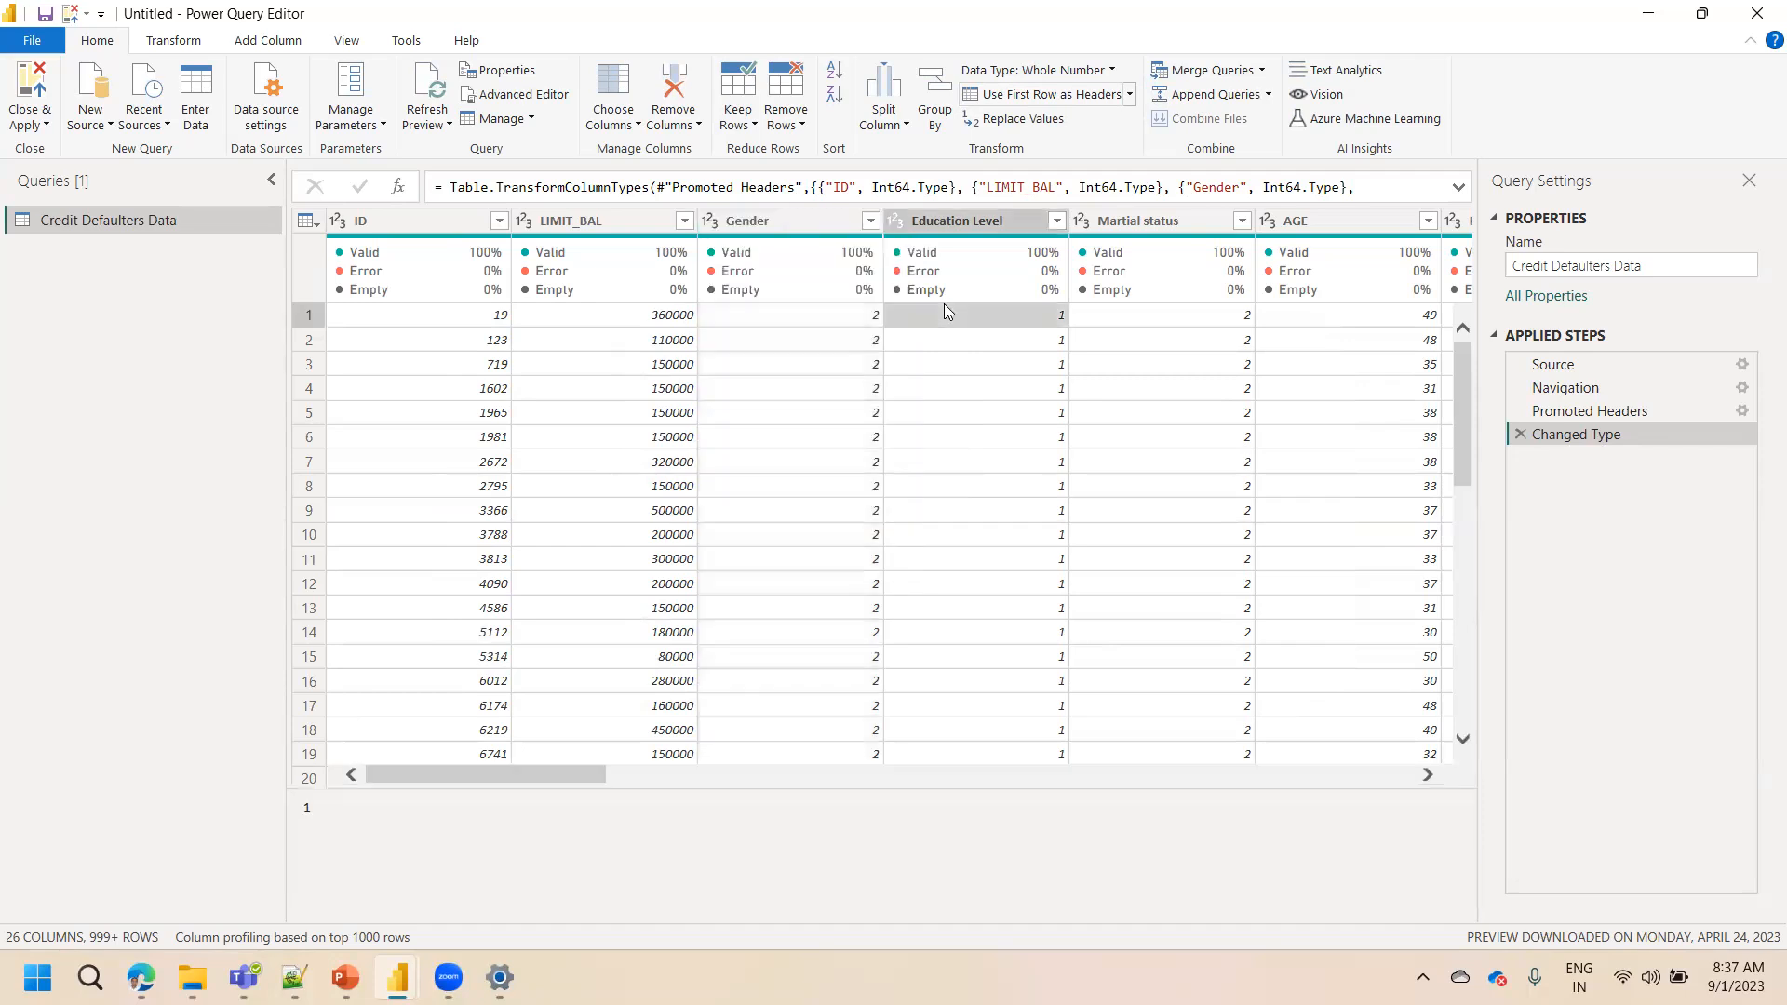
right_click(808, 229)
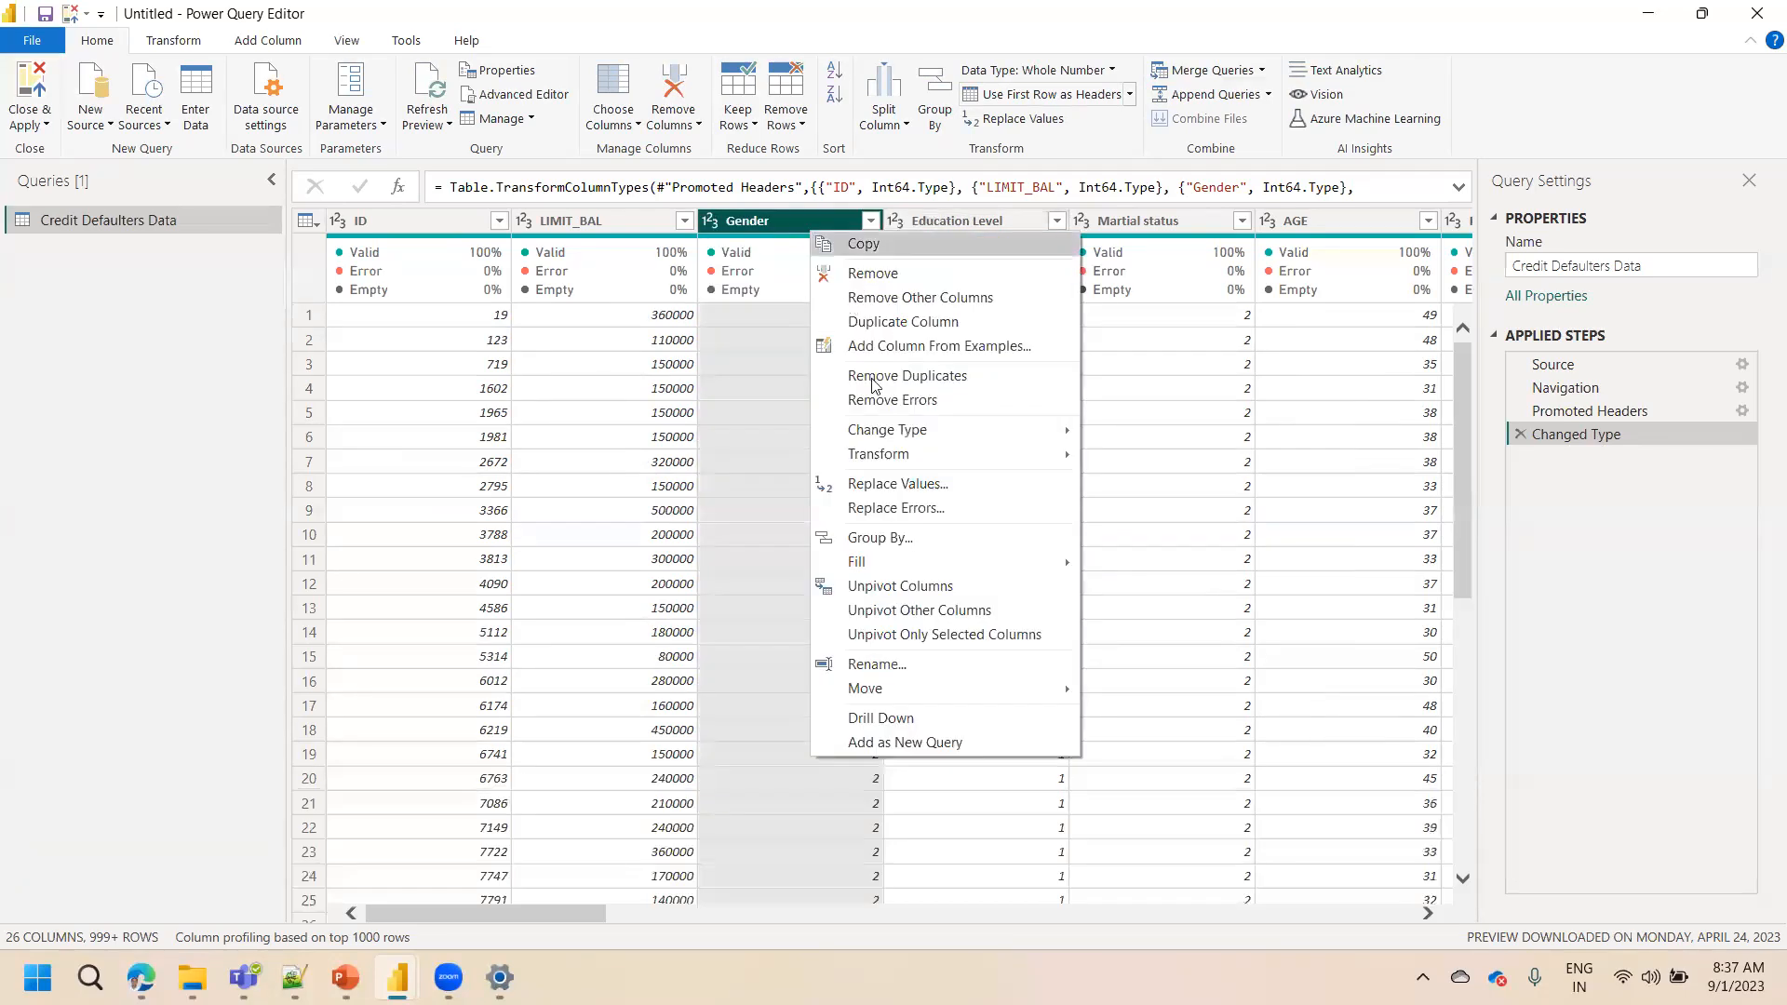
click(875, 488)
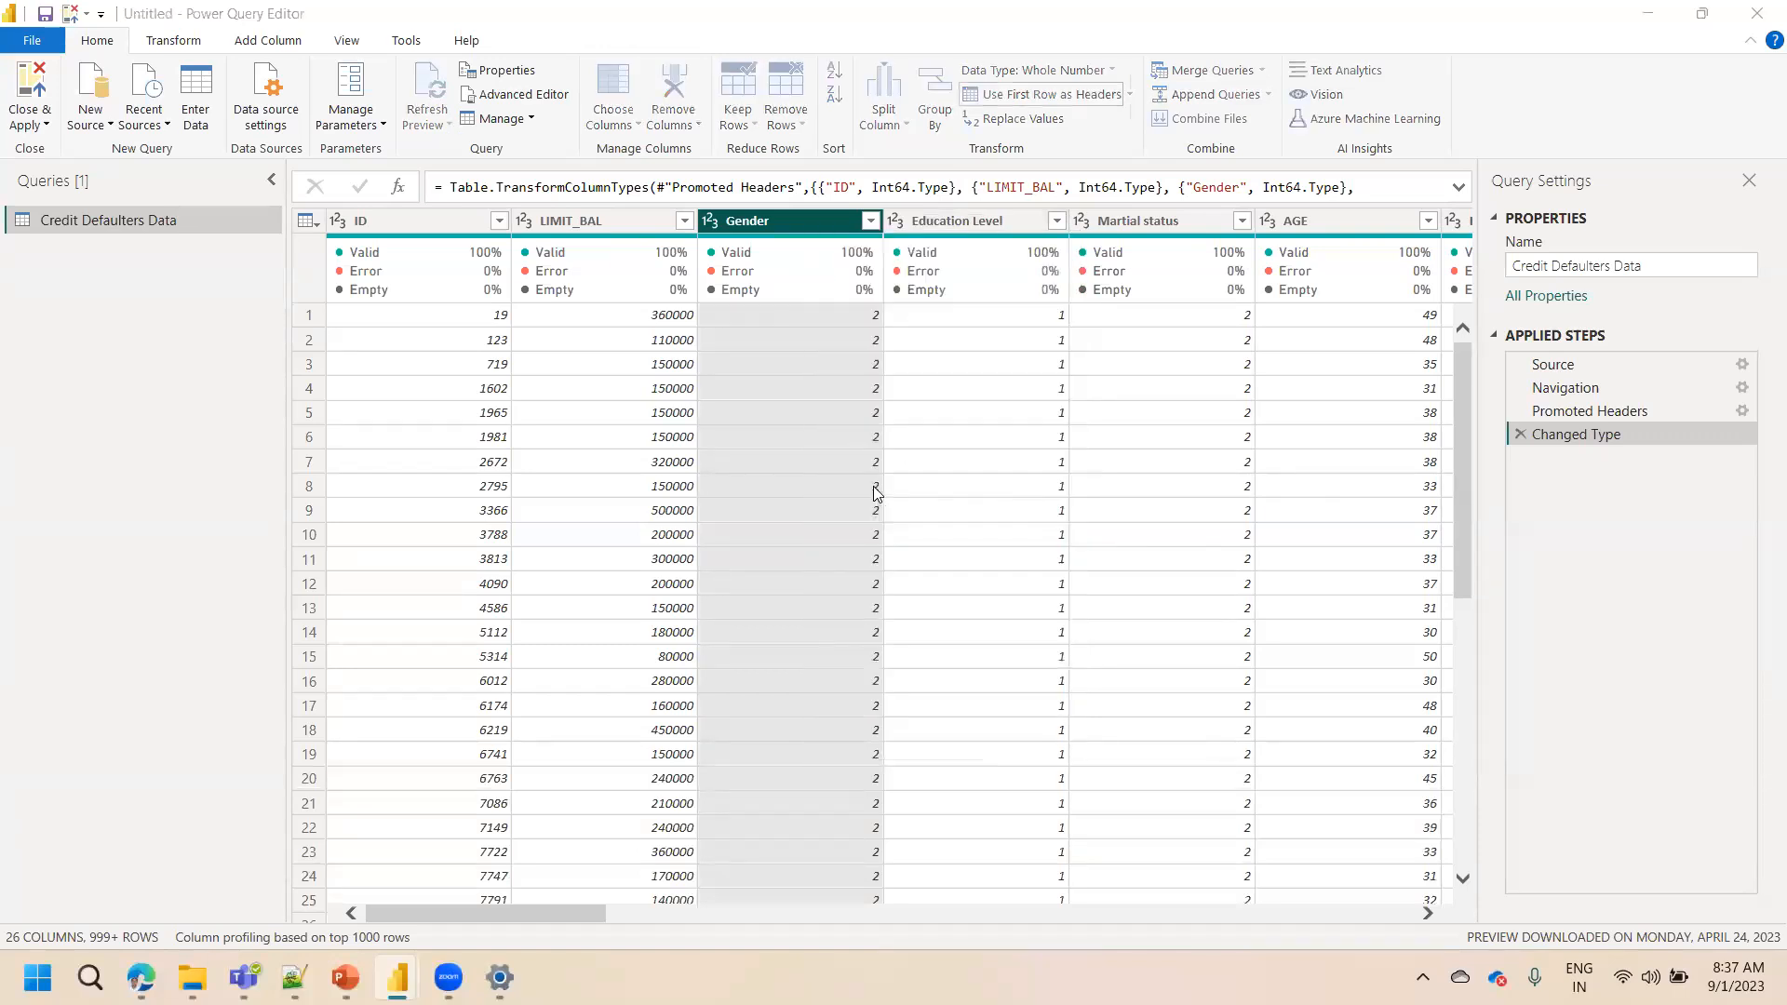
click(615, 461)
text(1)
key(Tab)
text(Fe,a;)
key(BackSpace)
key(BackSpace)
key(BackSpace)
text(male)
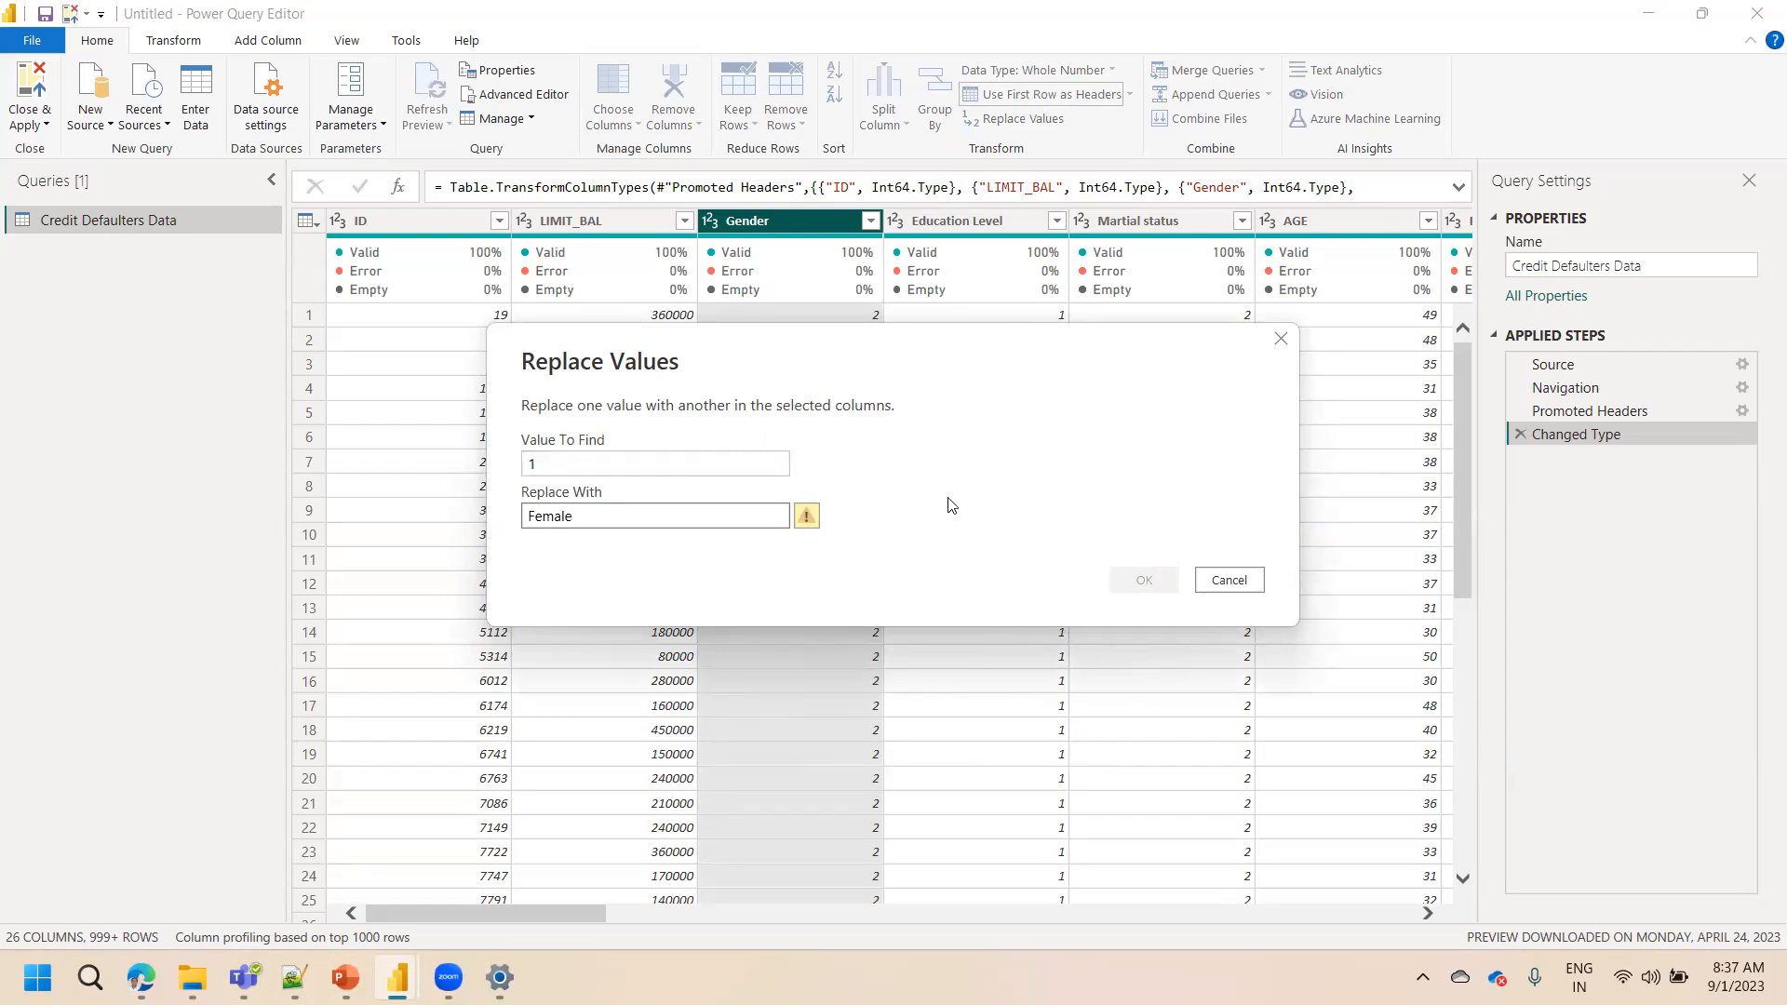
click(1231, 583)
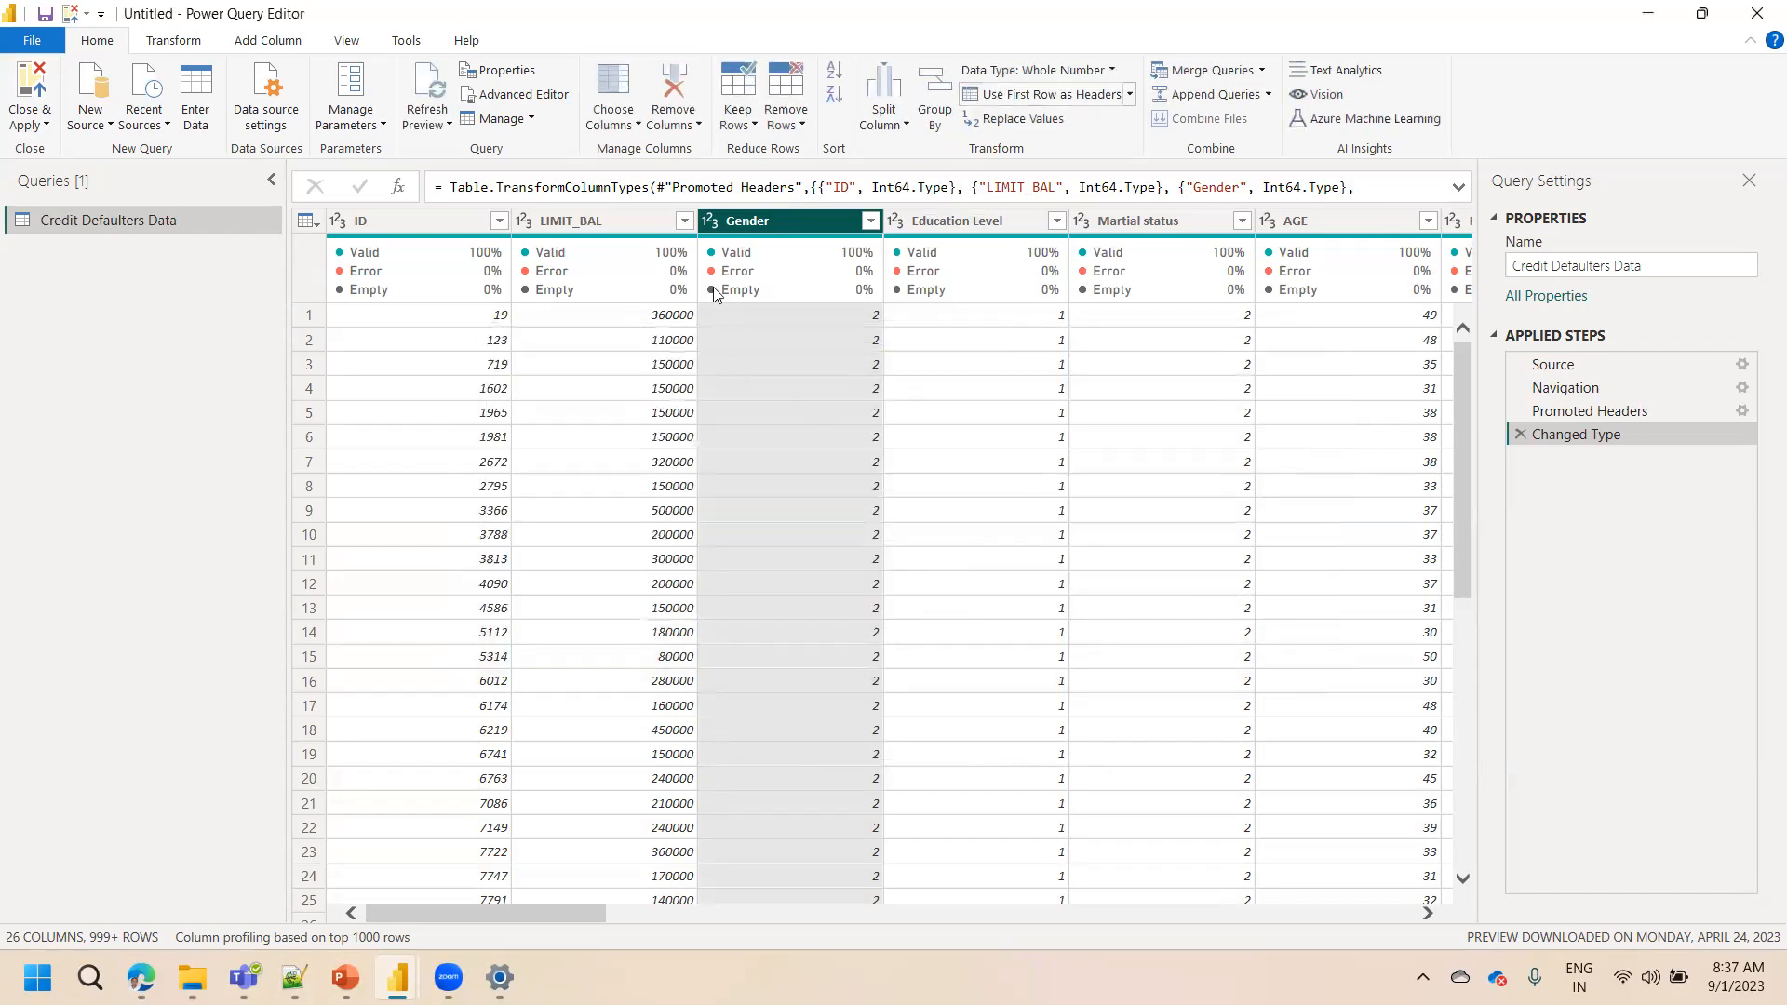
Change the Gender column's data type to Text, replacing the current conversion
click(710, 224)
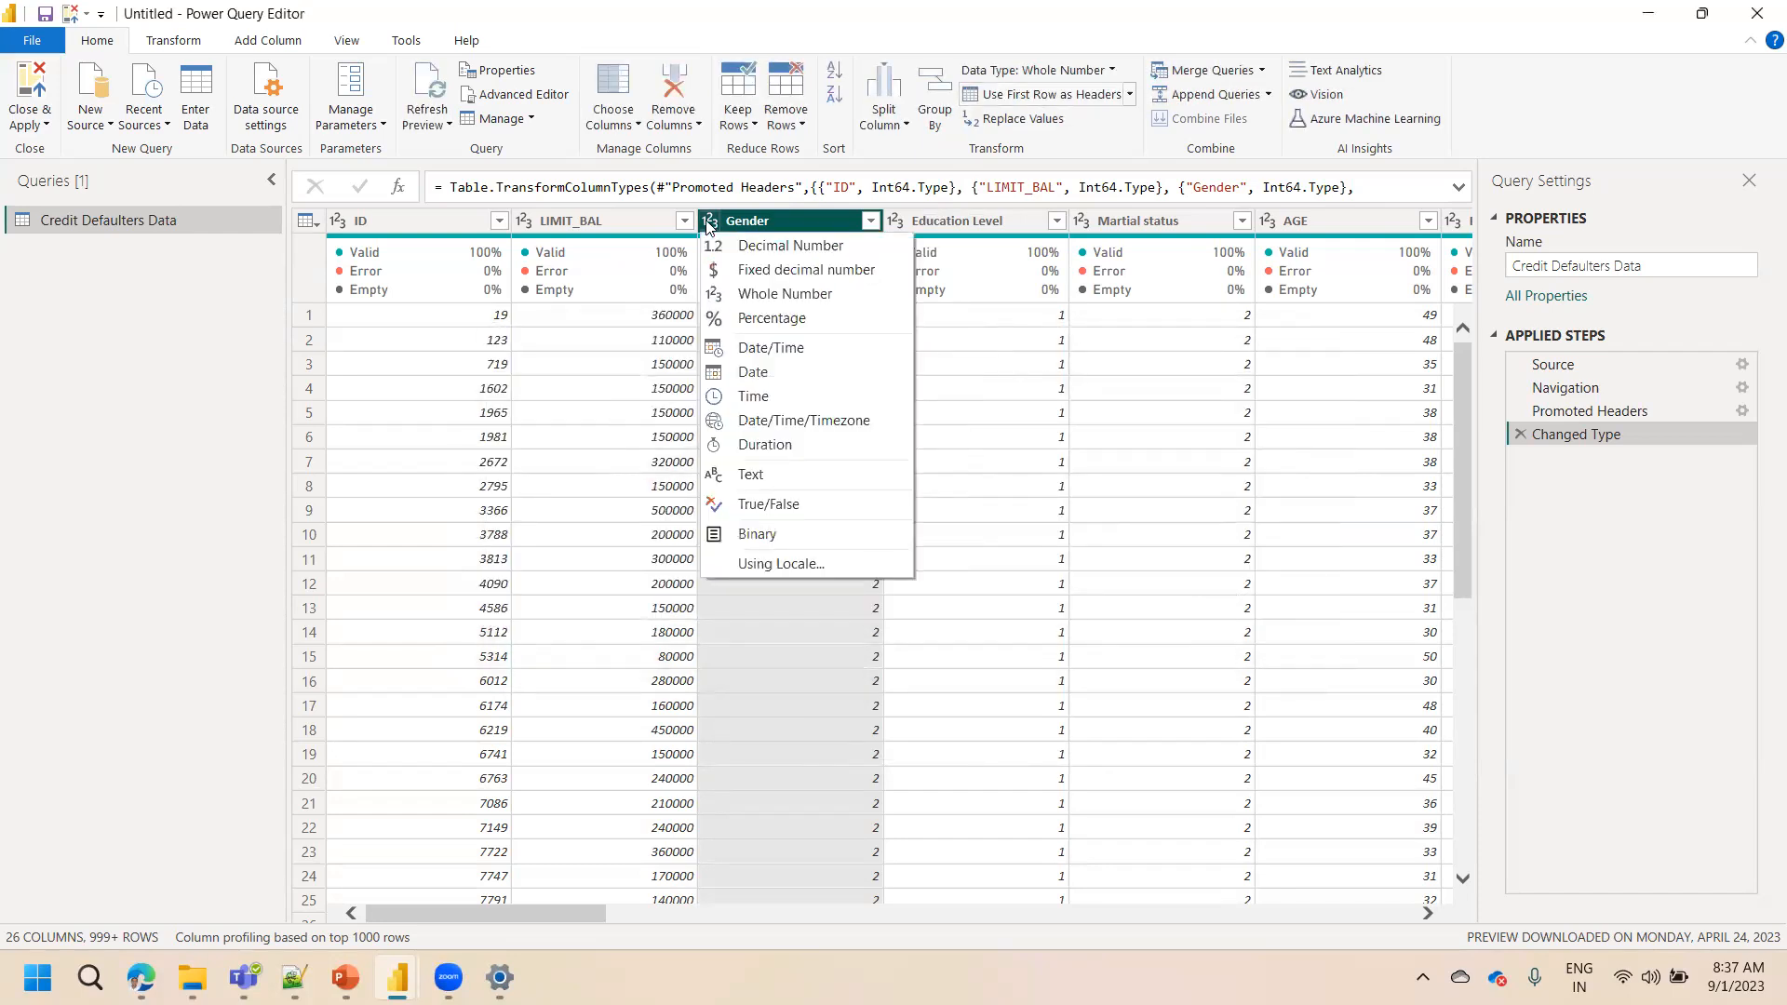
click(738, 475)
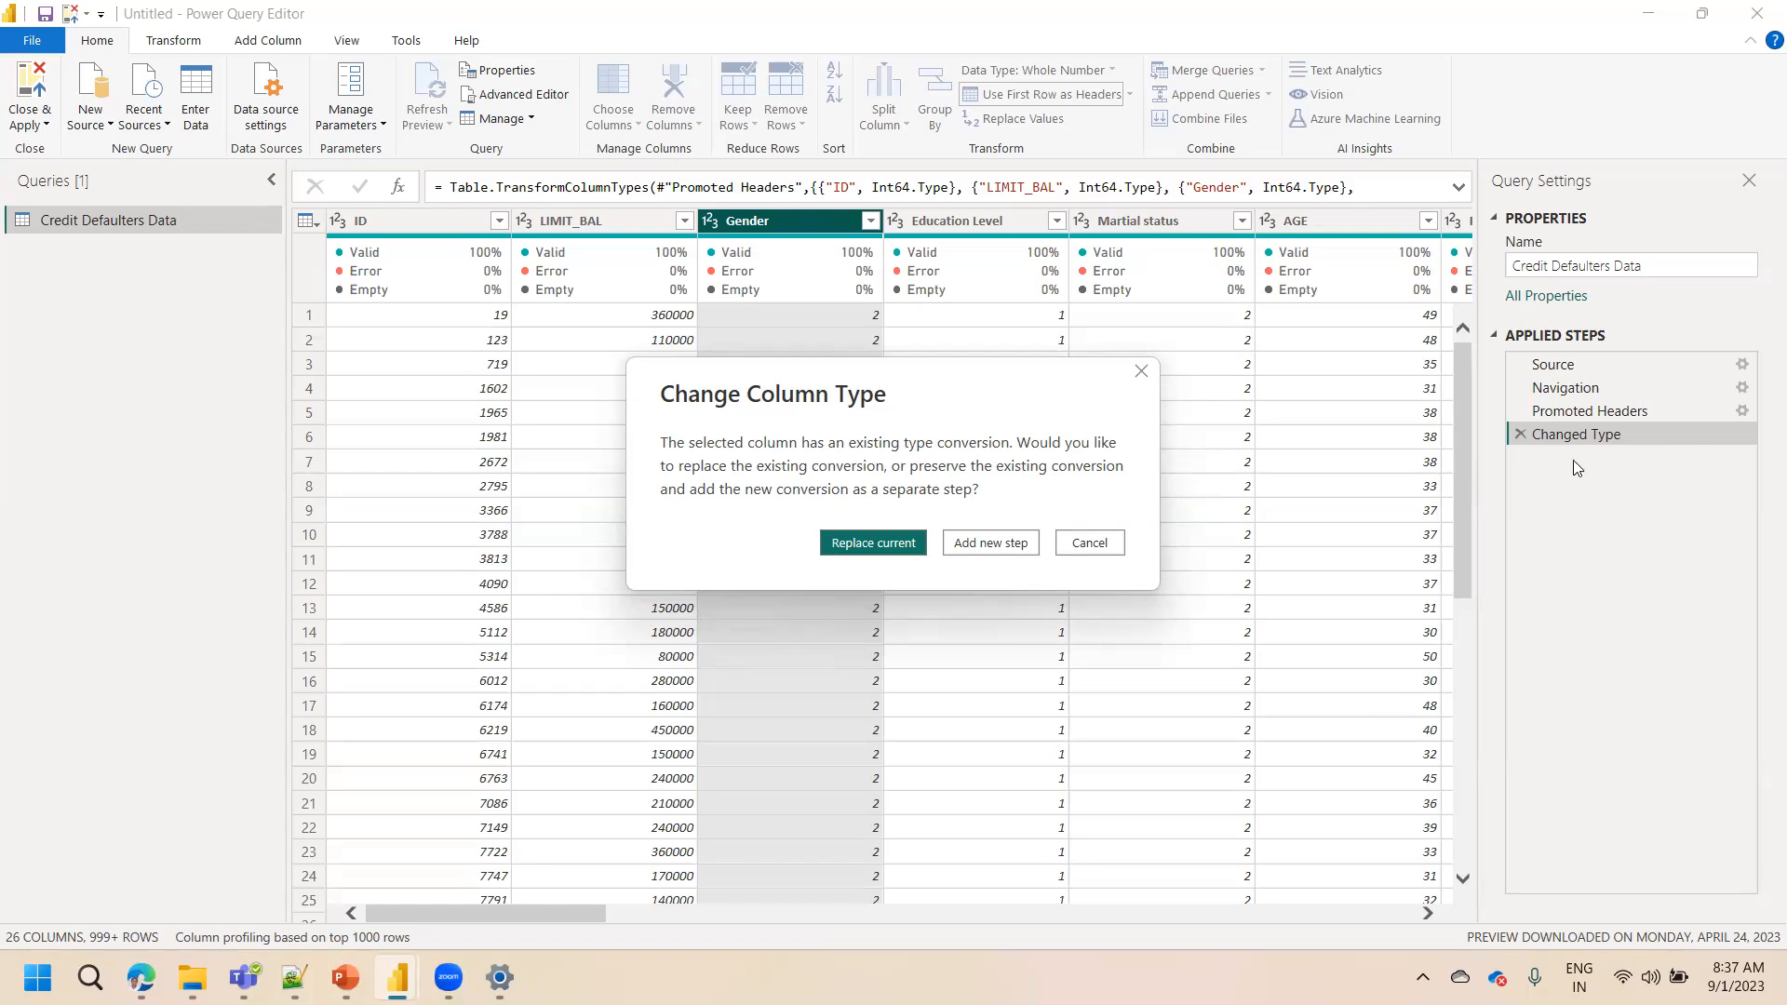
click(880, 548)
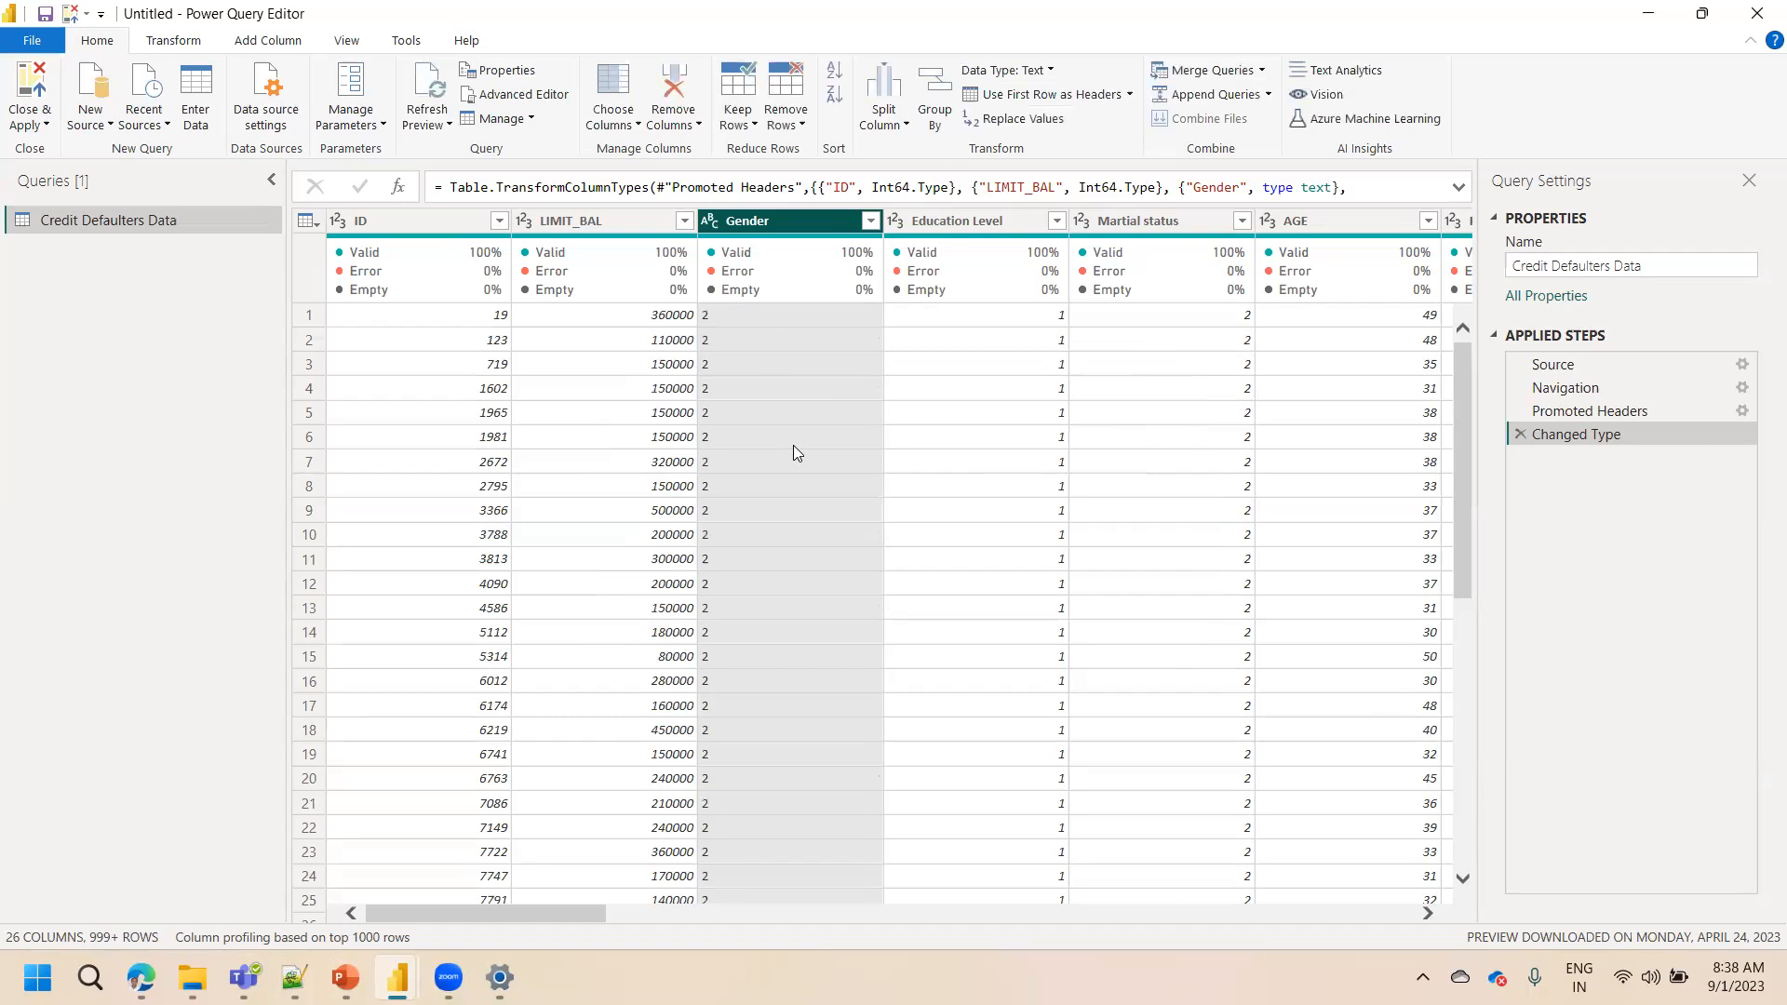
Replace the value 1 with Female in the Gender column
right_click(759, 227)
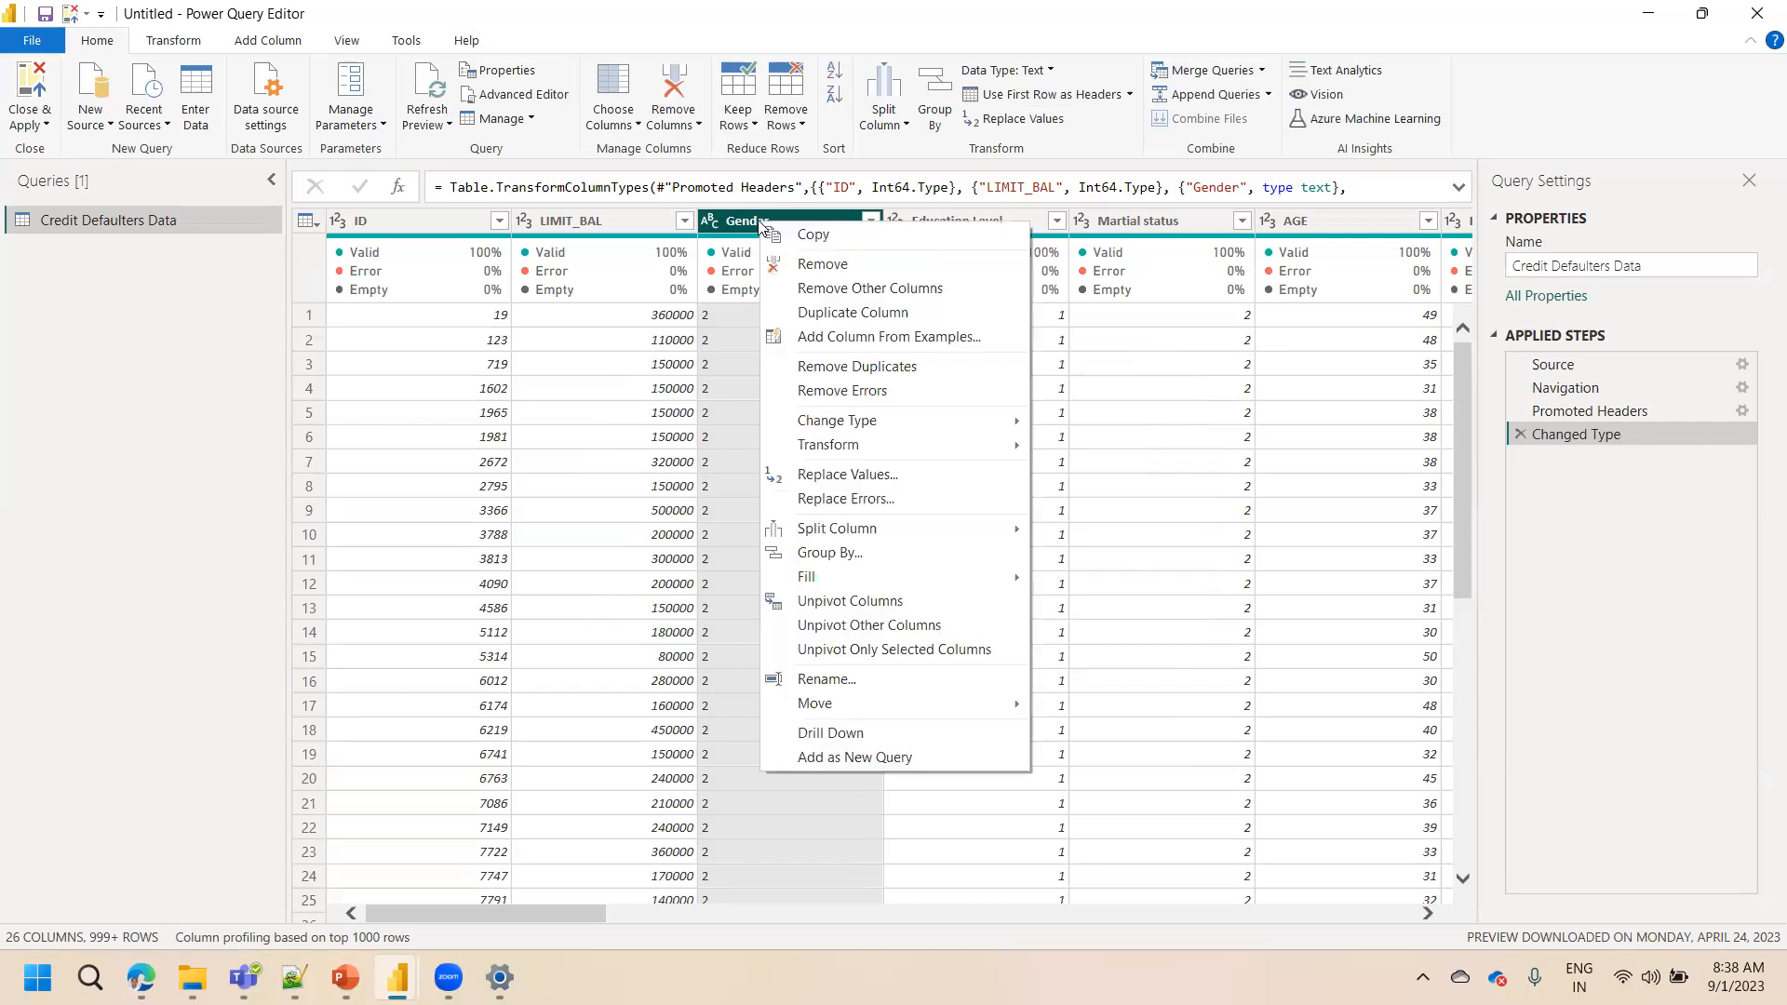
click(846, 475)
text(1)
key(Tab)
text(Frmsl)
key(BackSpace)
key(BackSpace)
key(BackSpace)
key(BackSpace)
text(ame)
key(BackSpace)
key(BackSpace)
key(BackSpace)
text(emale)
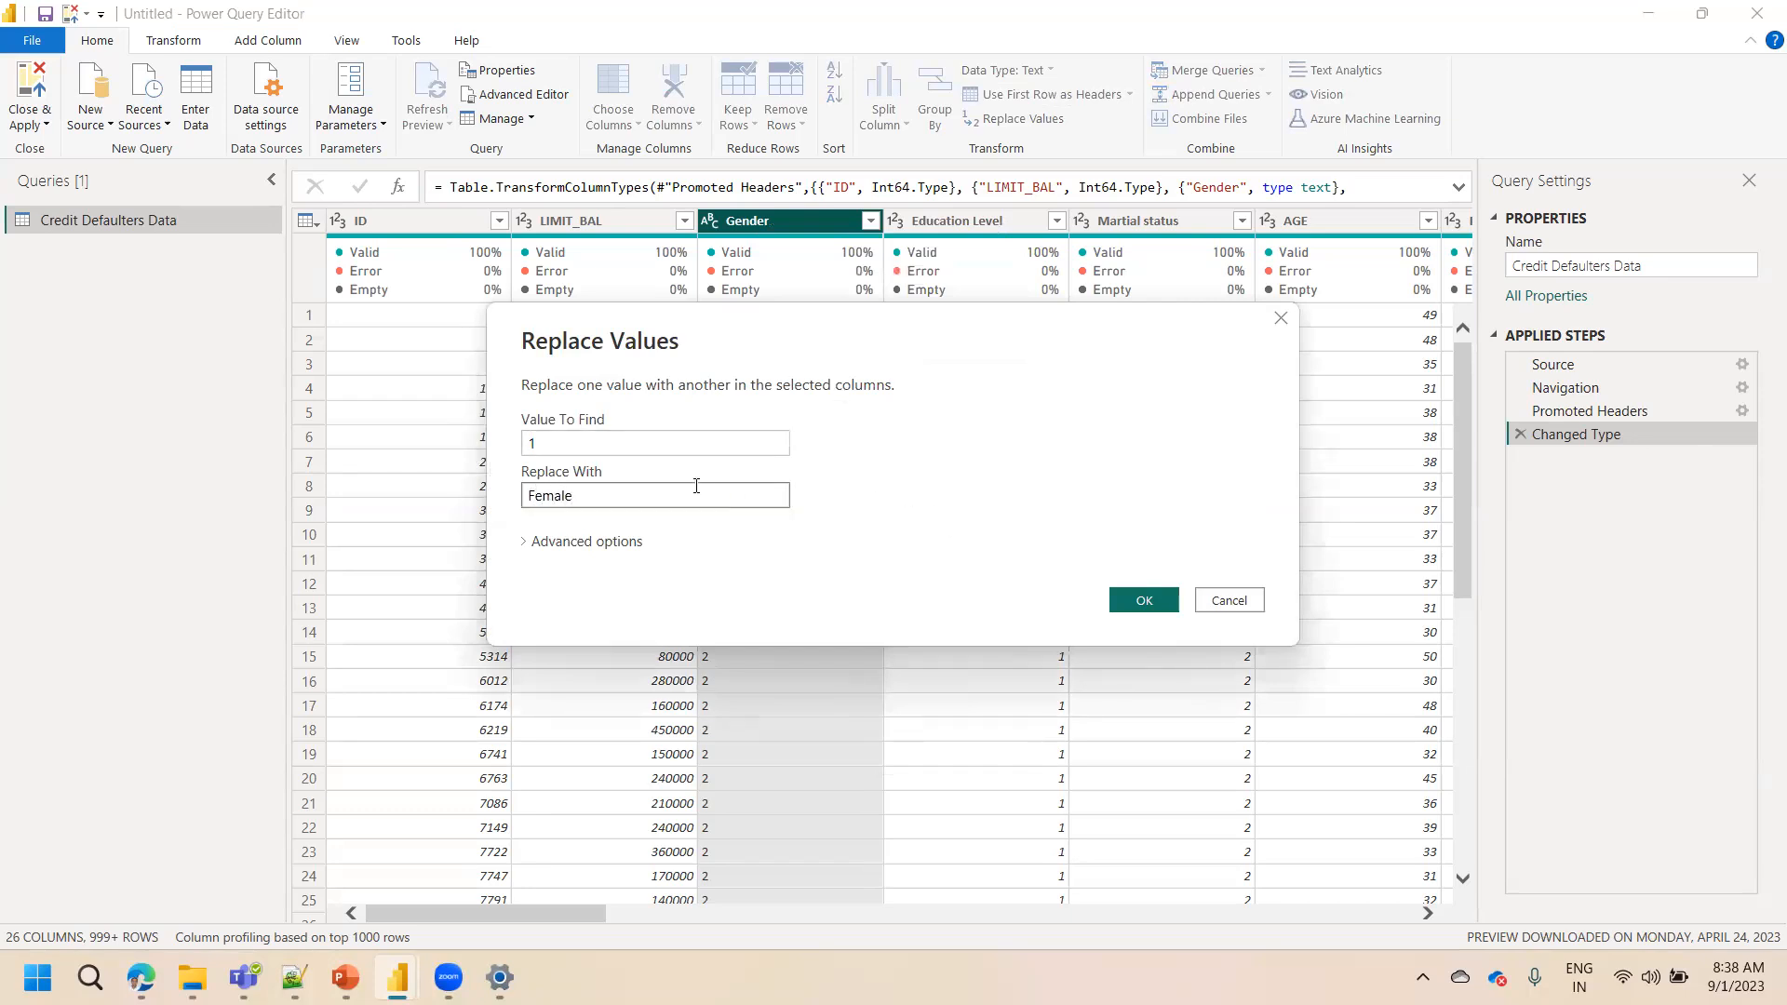
click(1143, 601)
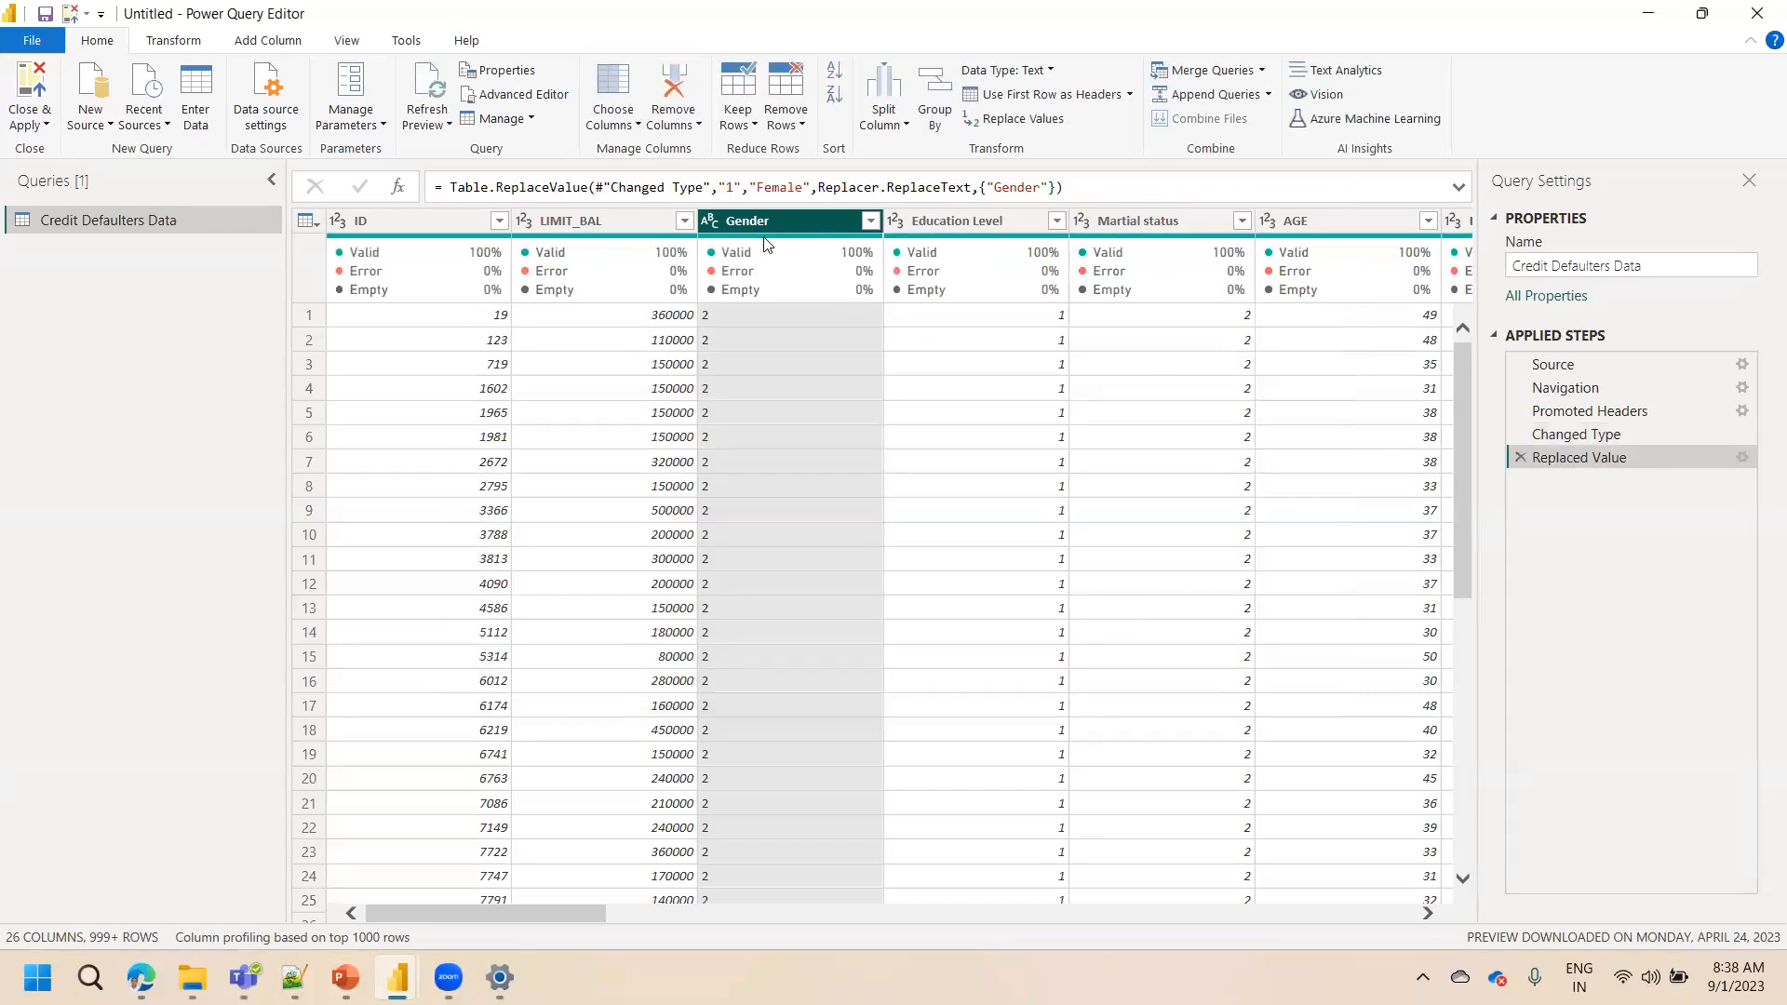
Open the Gender filter list and load its full set of values to check them
click(870, 221)
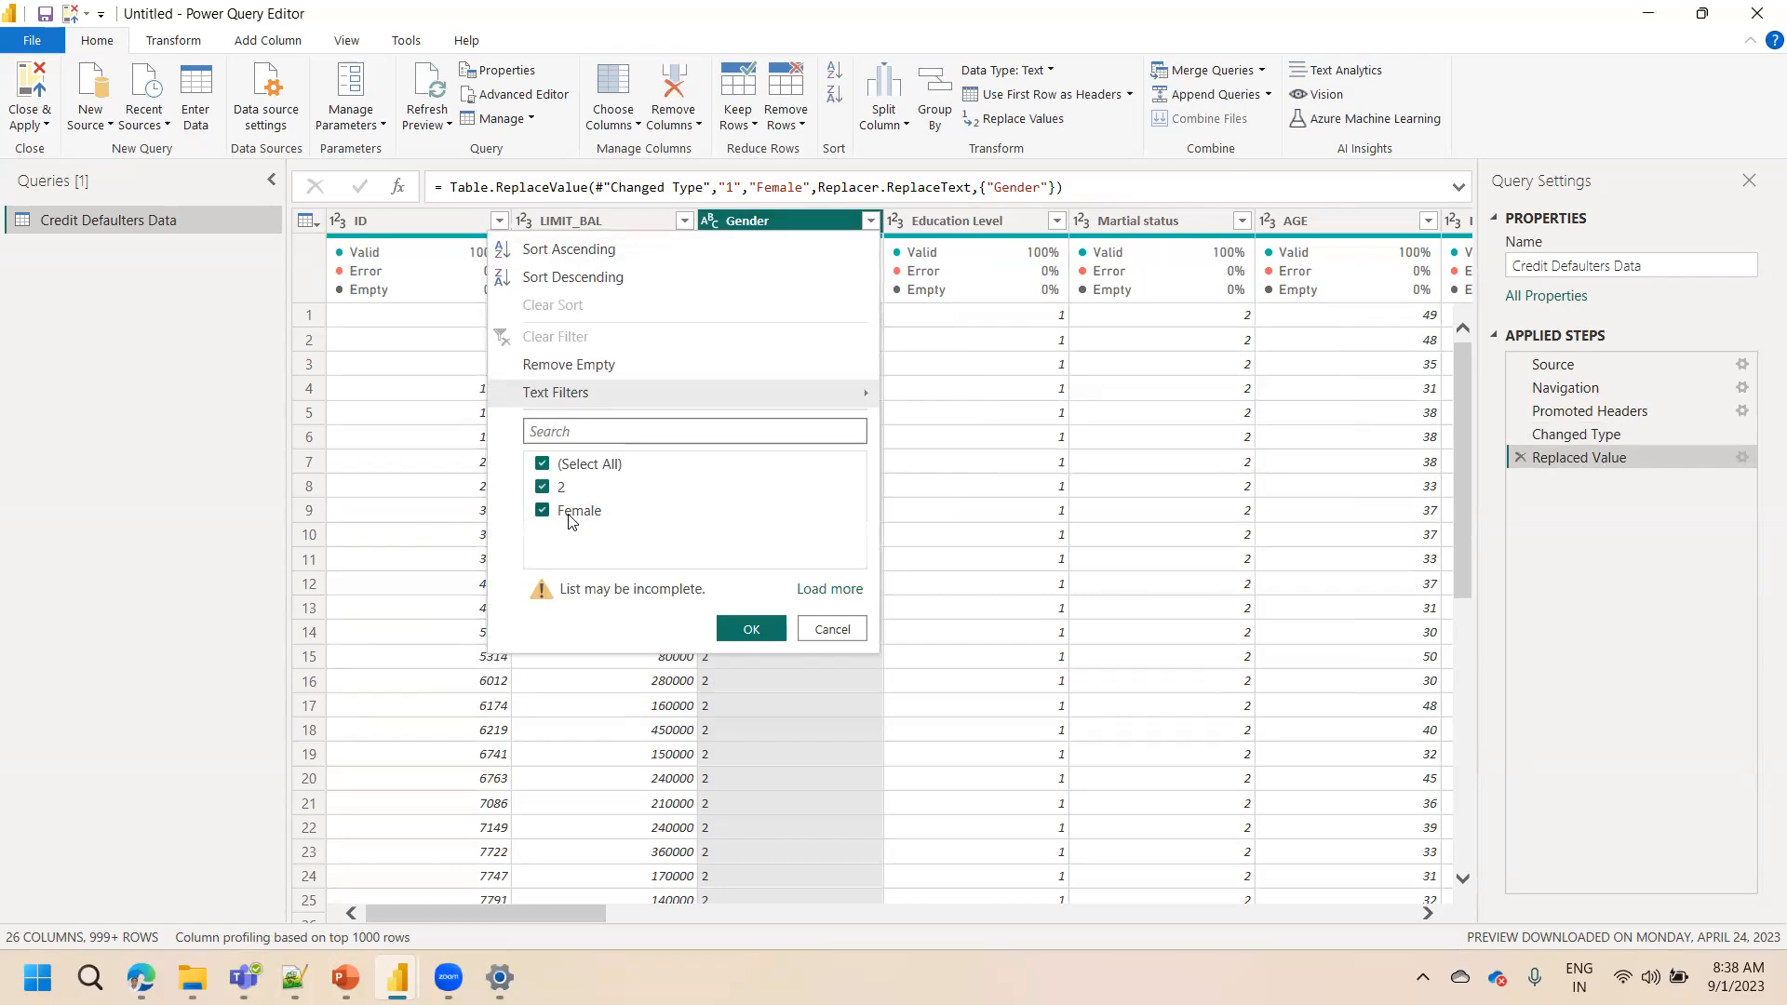
click(827, 590)
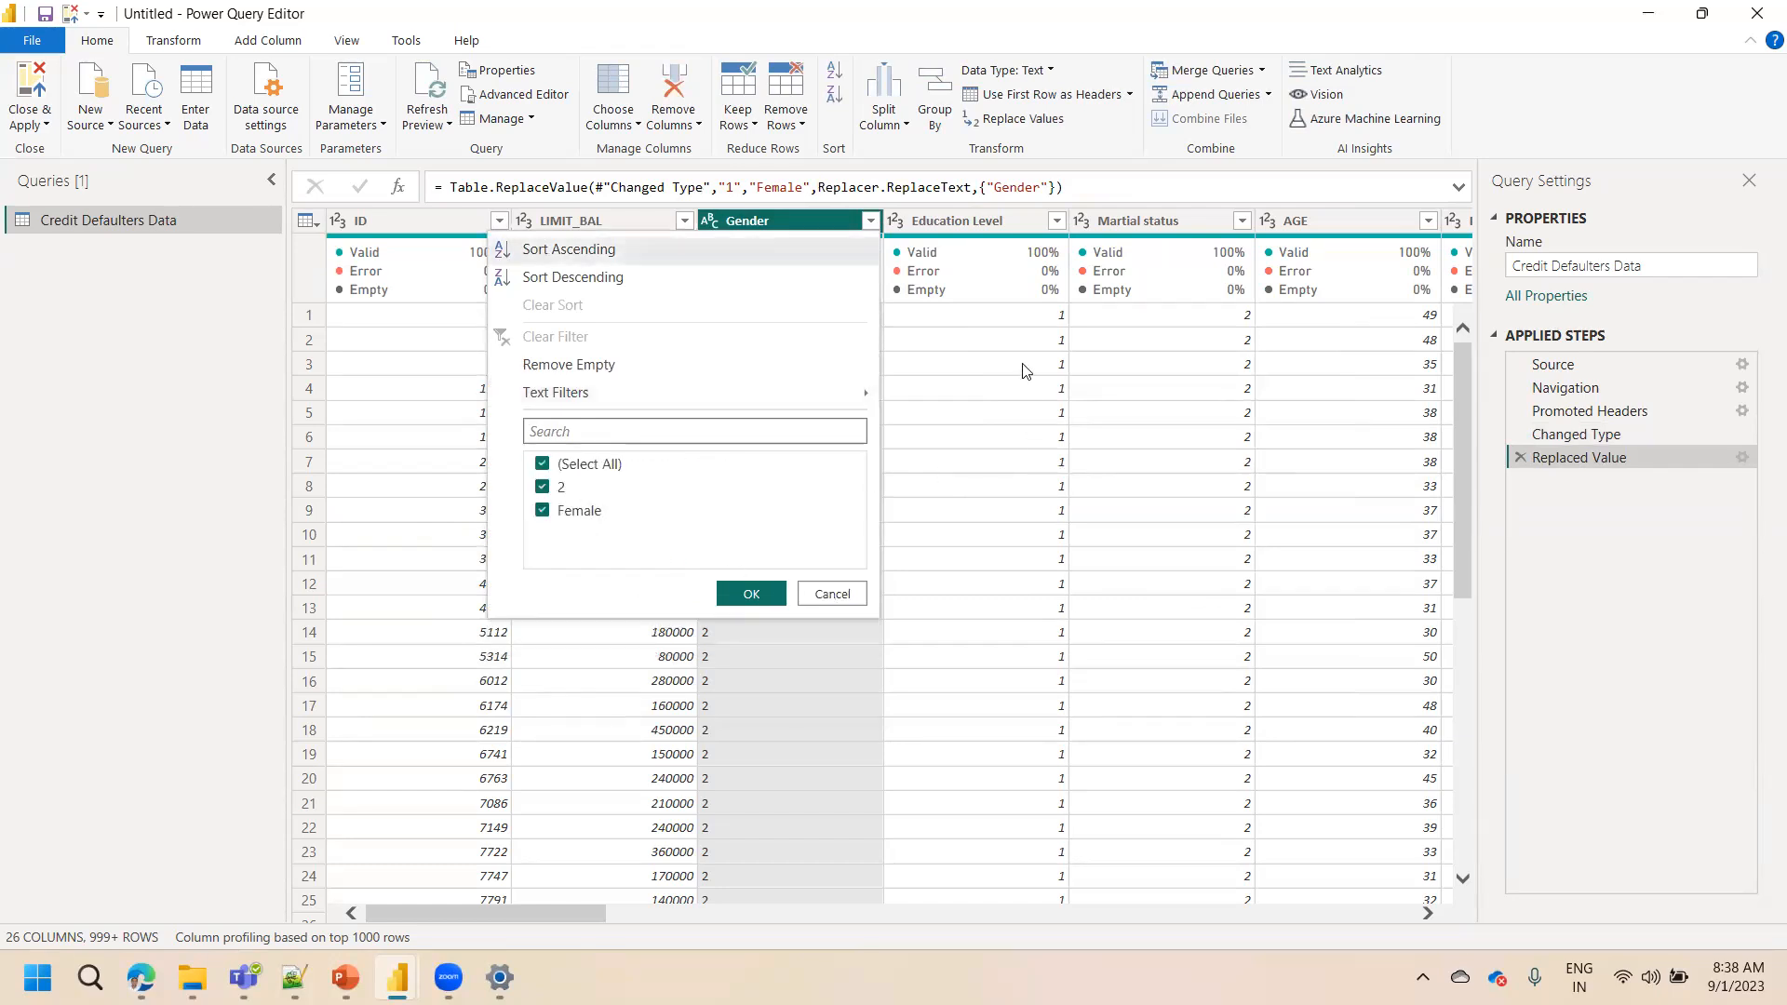
click(776, 220)
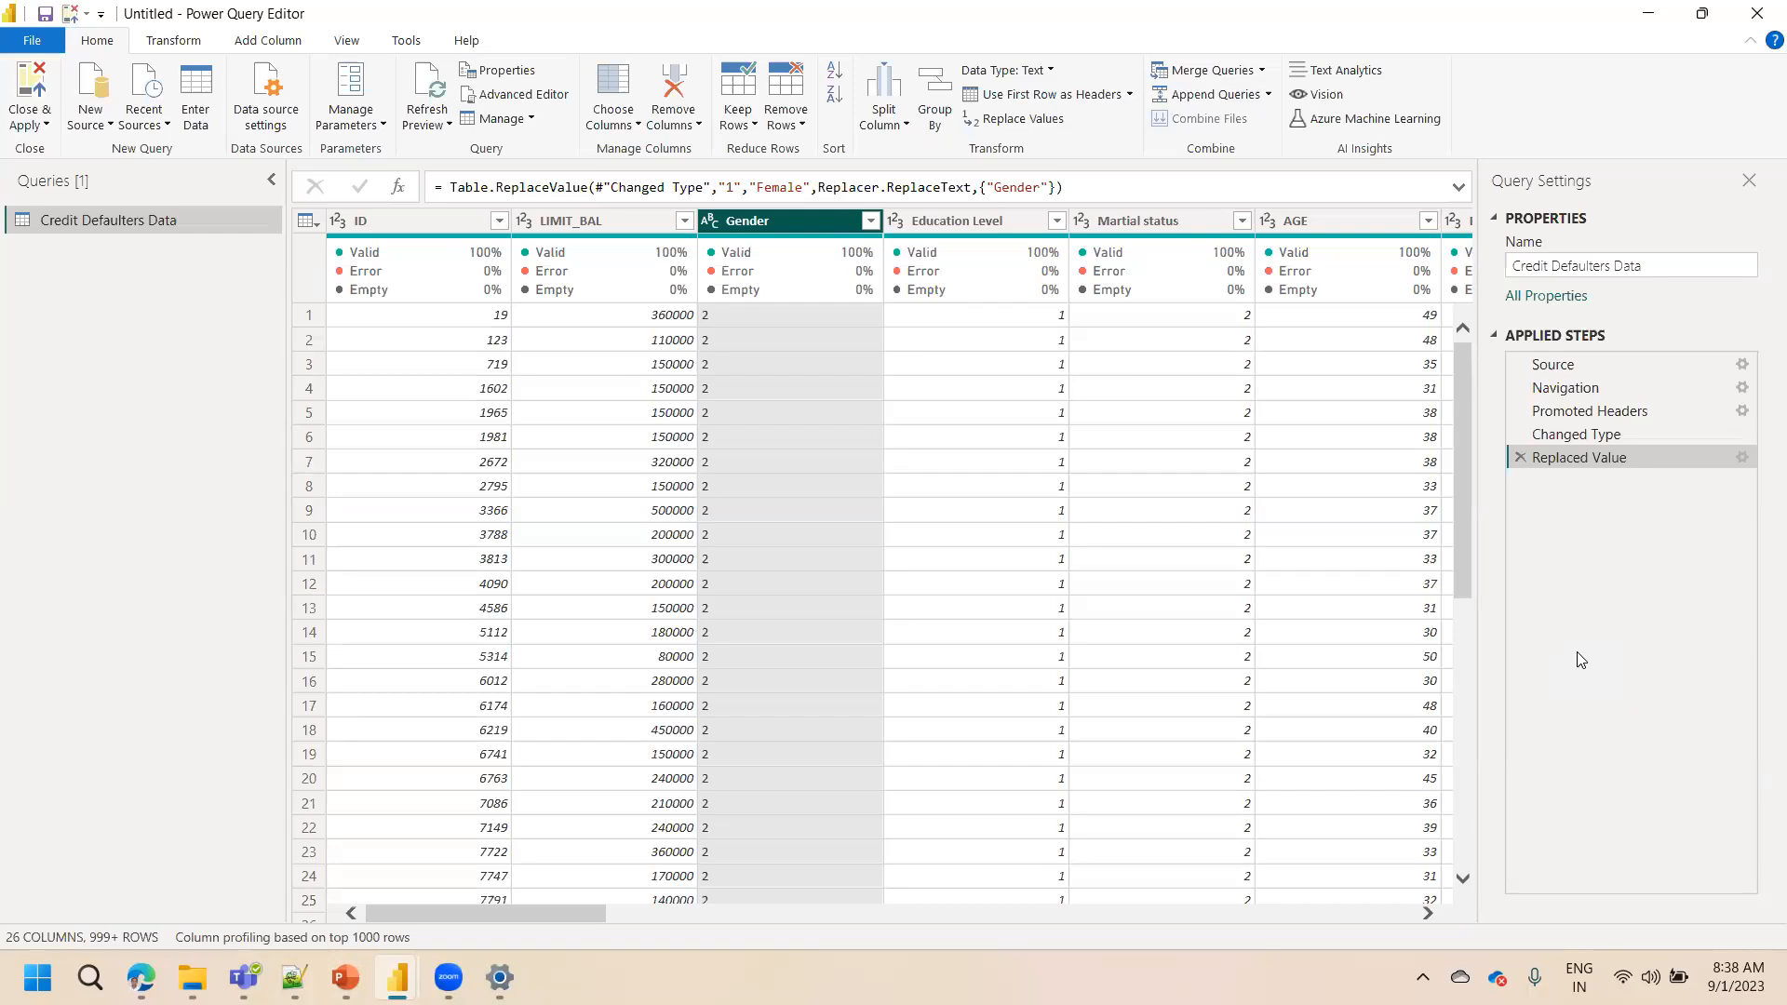
Replace the value 2 with Male in the Gender column
right_click(769, 220)
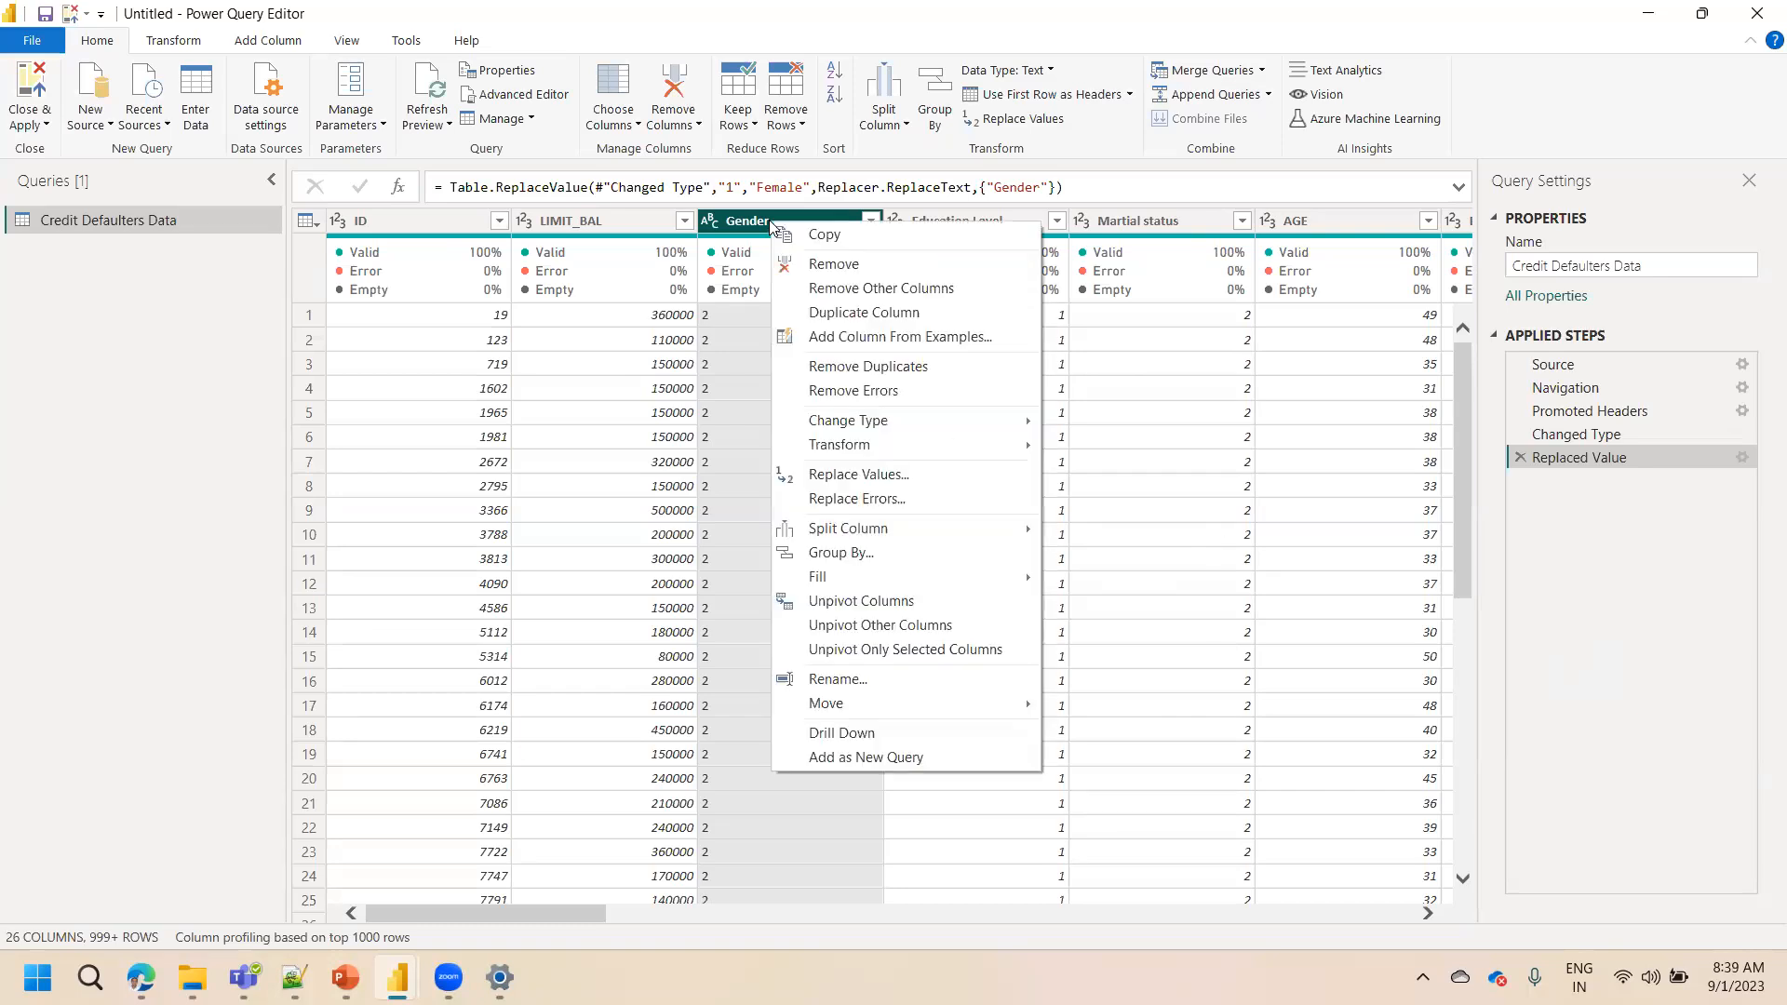
click(860, 465)
text(2)
key(Tab)
text(Male)
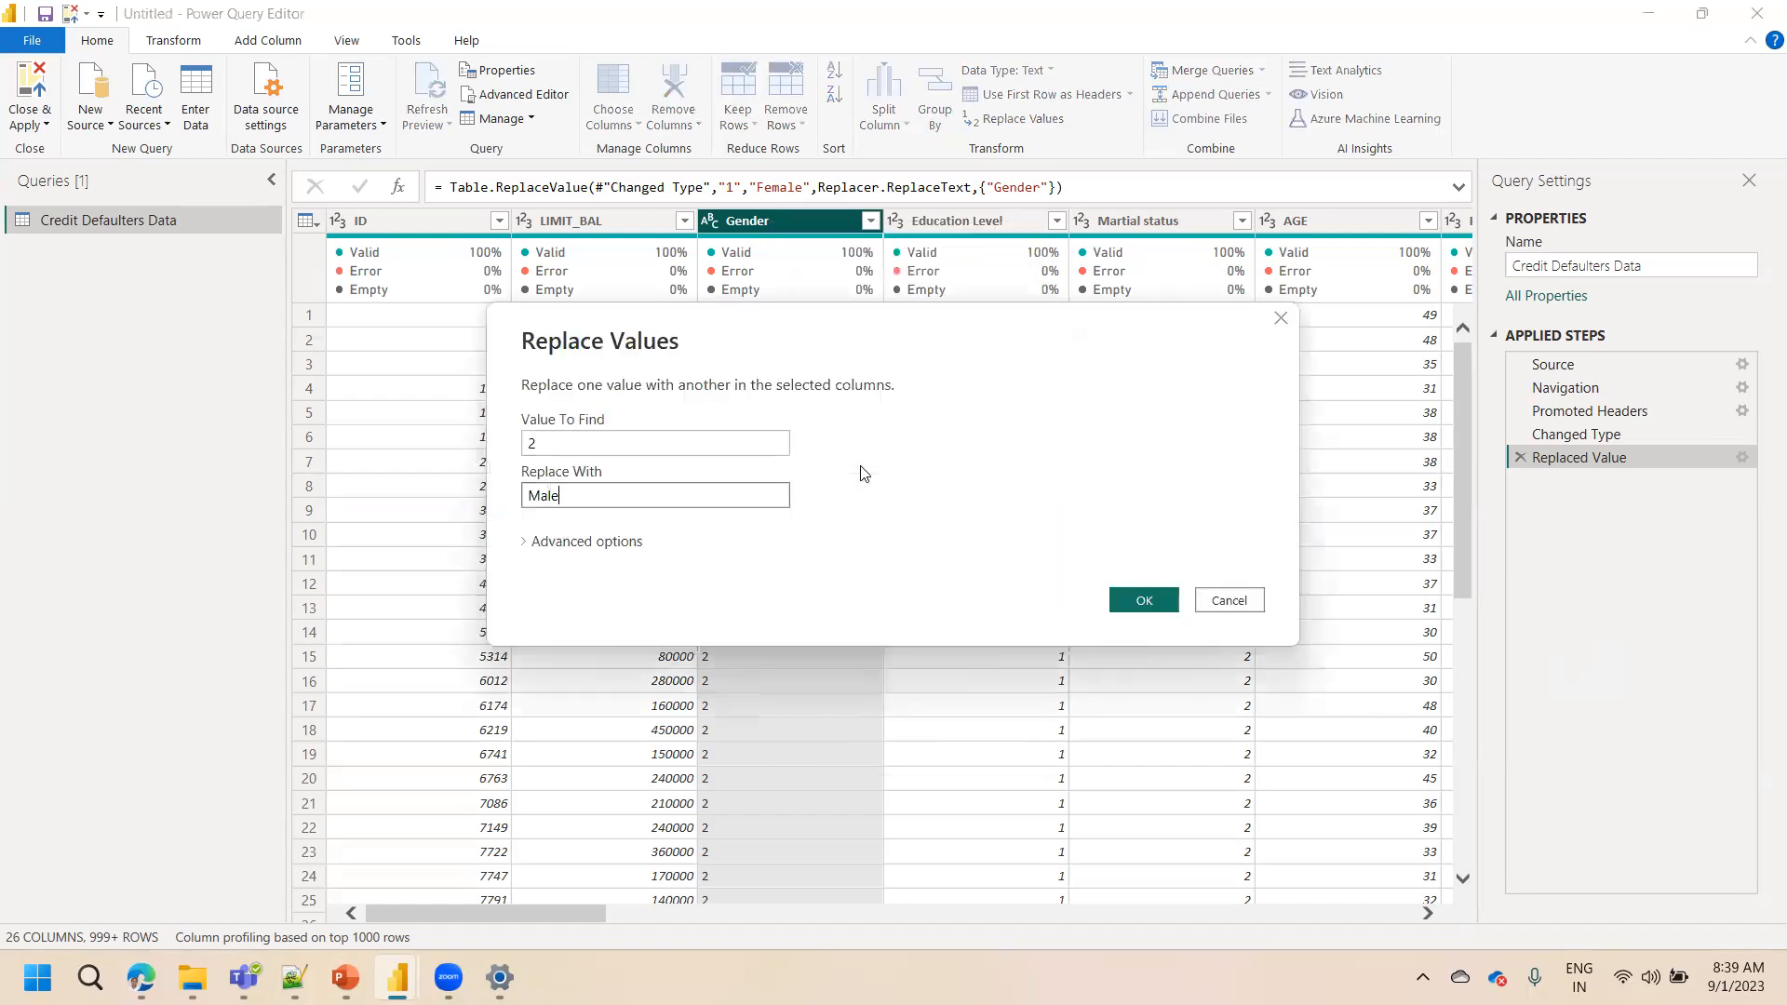
click(1144, 600)
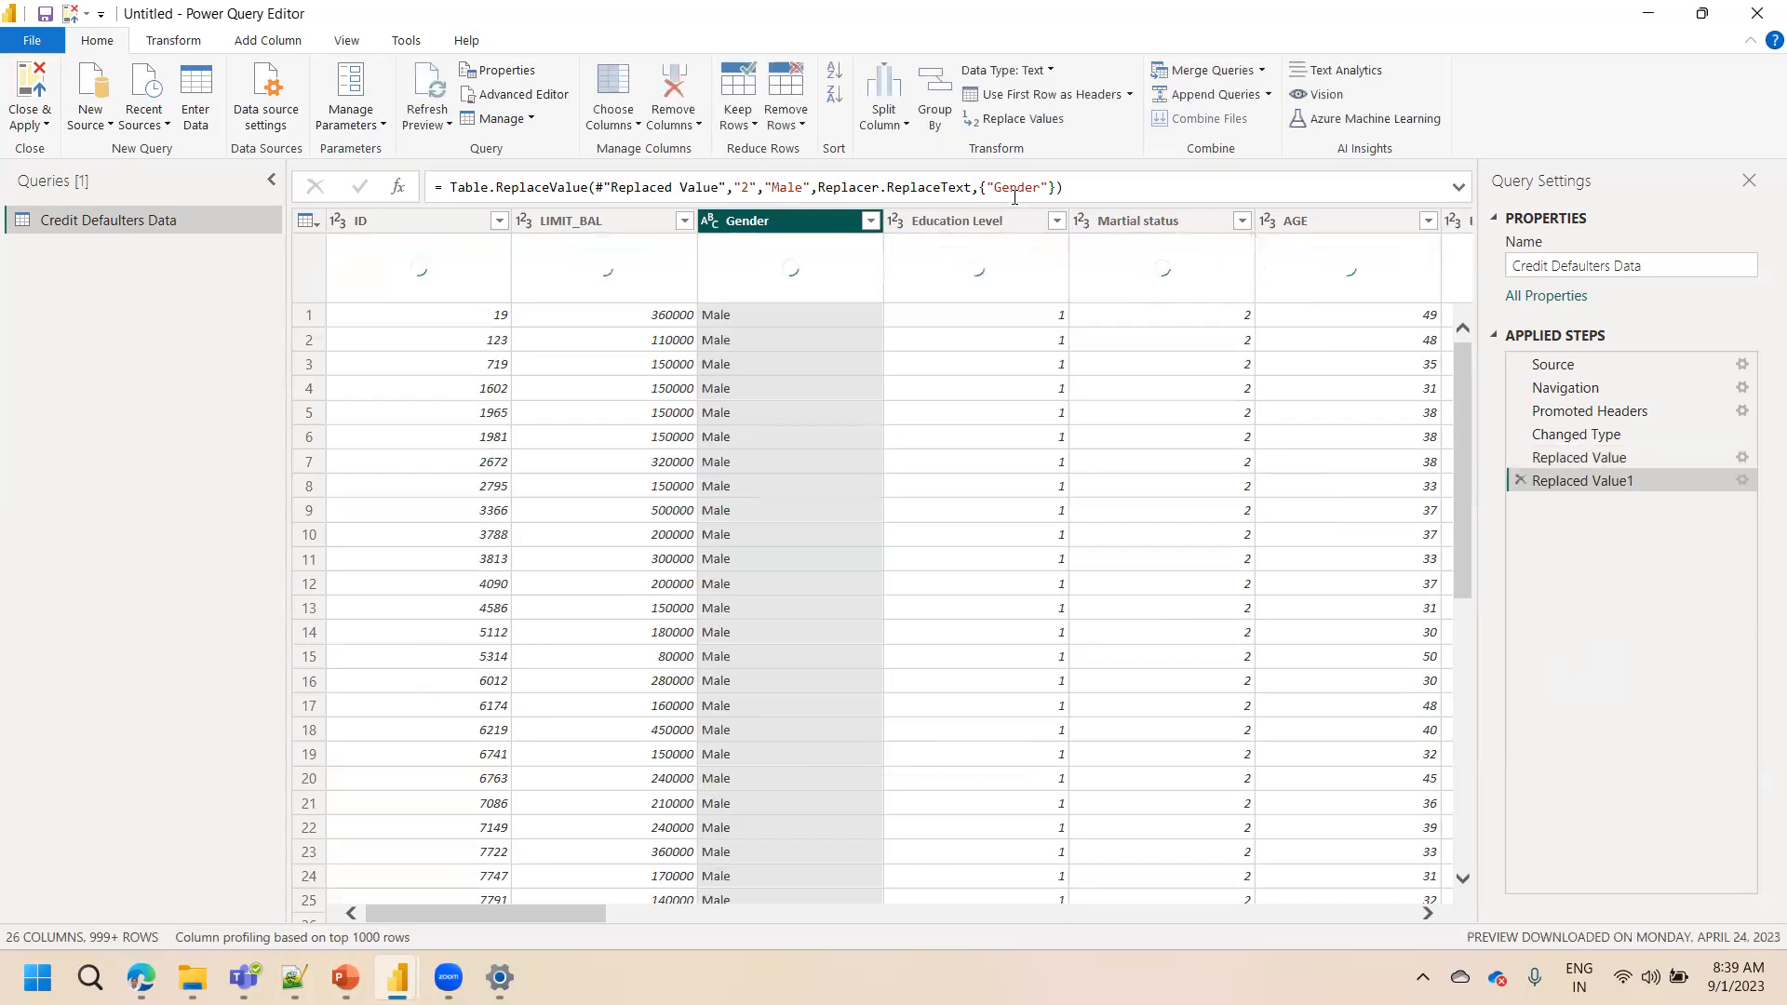
Step between the two Replaced Value steps and load the Gender filter's full value list
click(1592, 458)
click(1597, 482)
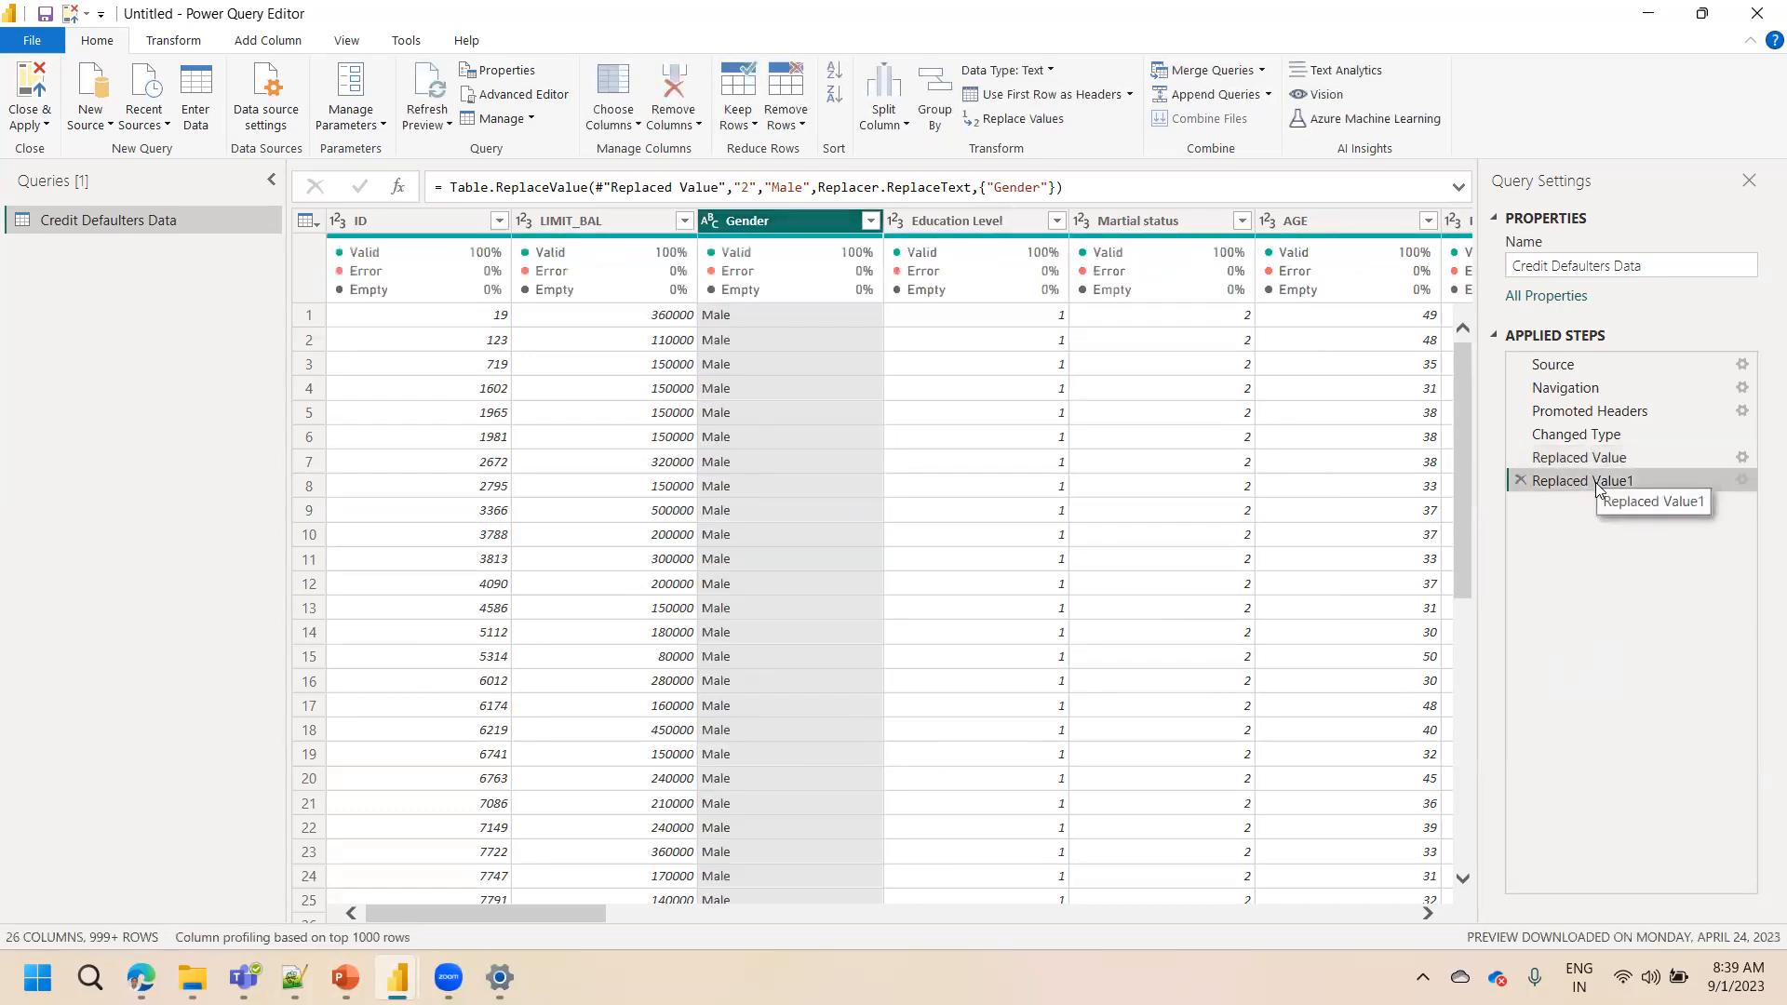
click(870, 219)
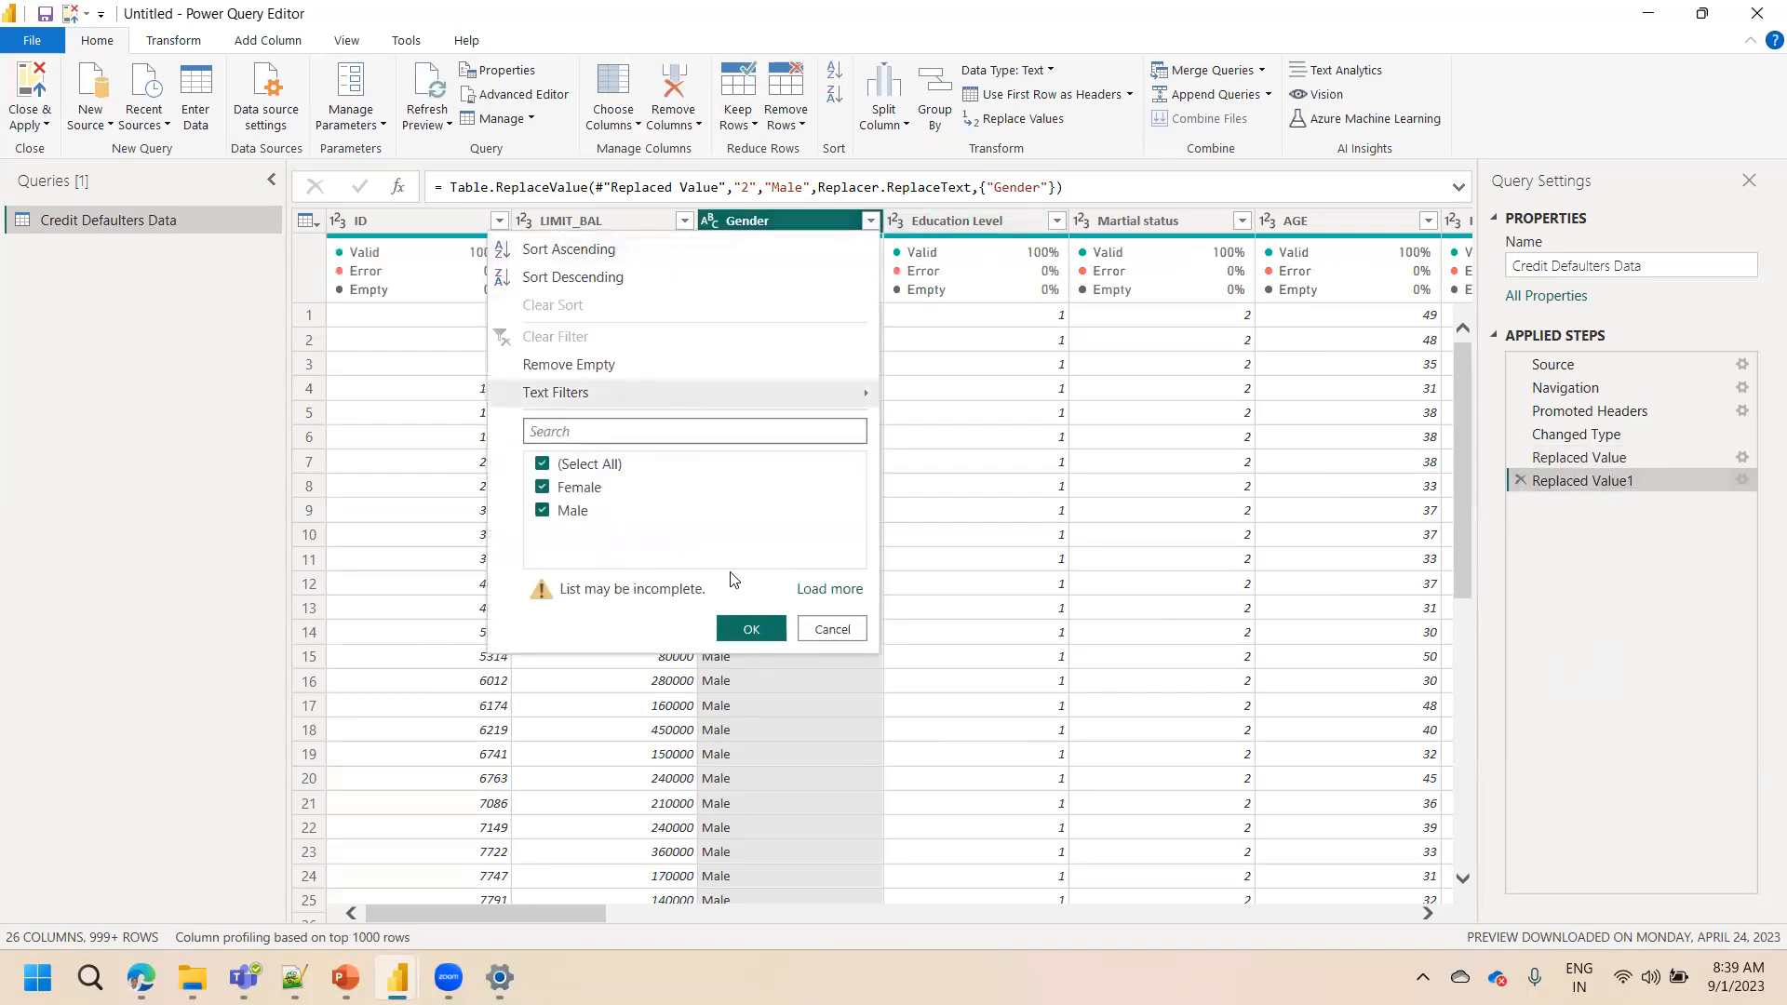
click(811, 590)
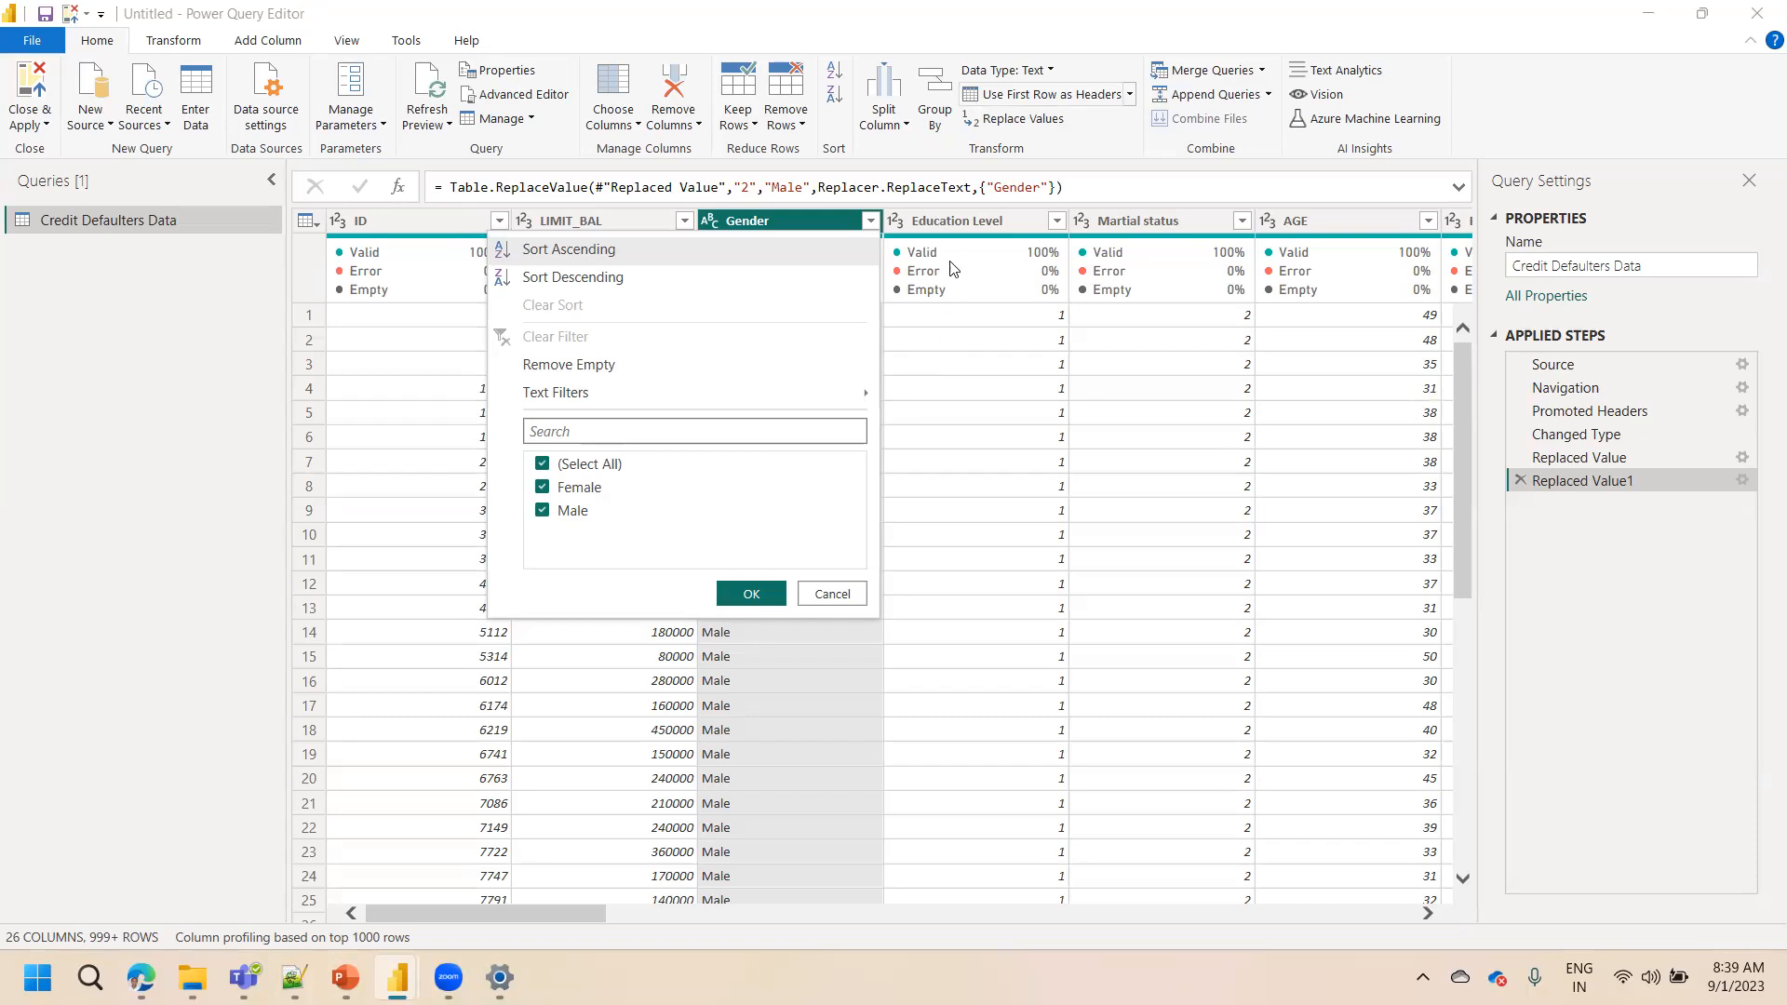
Select the Education Level column and examine the values in its filter list
click(949, 229)
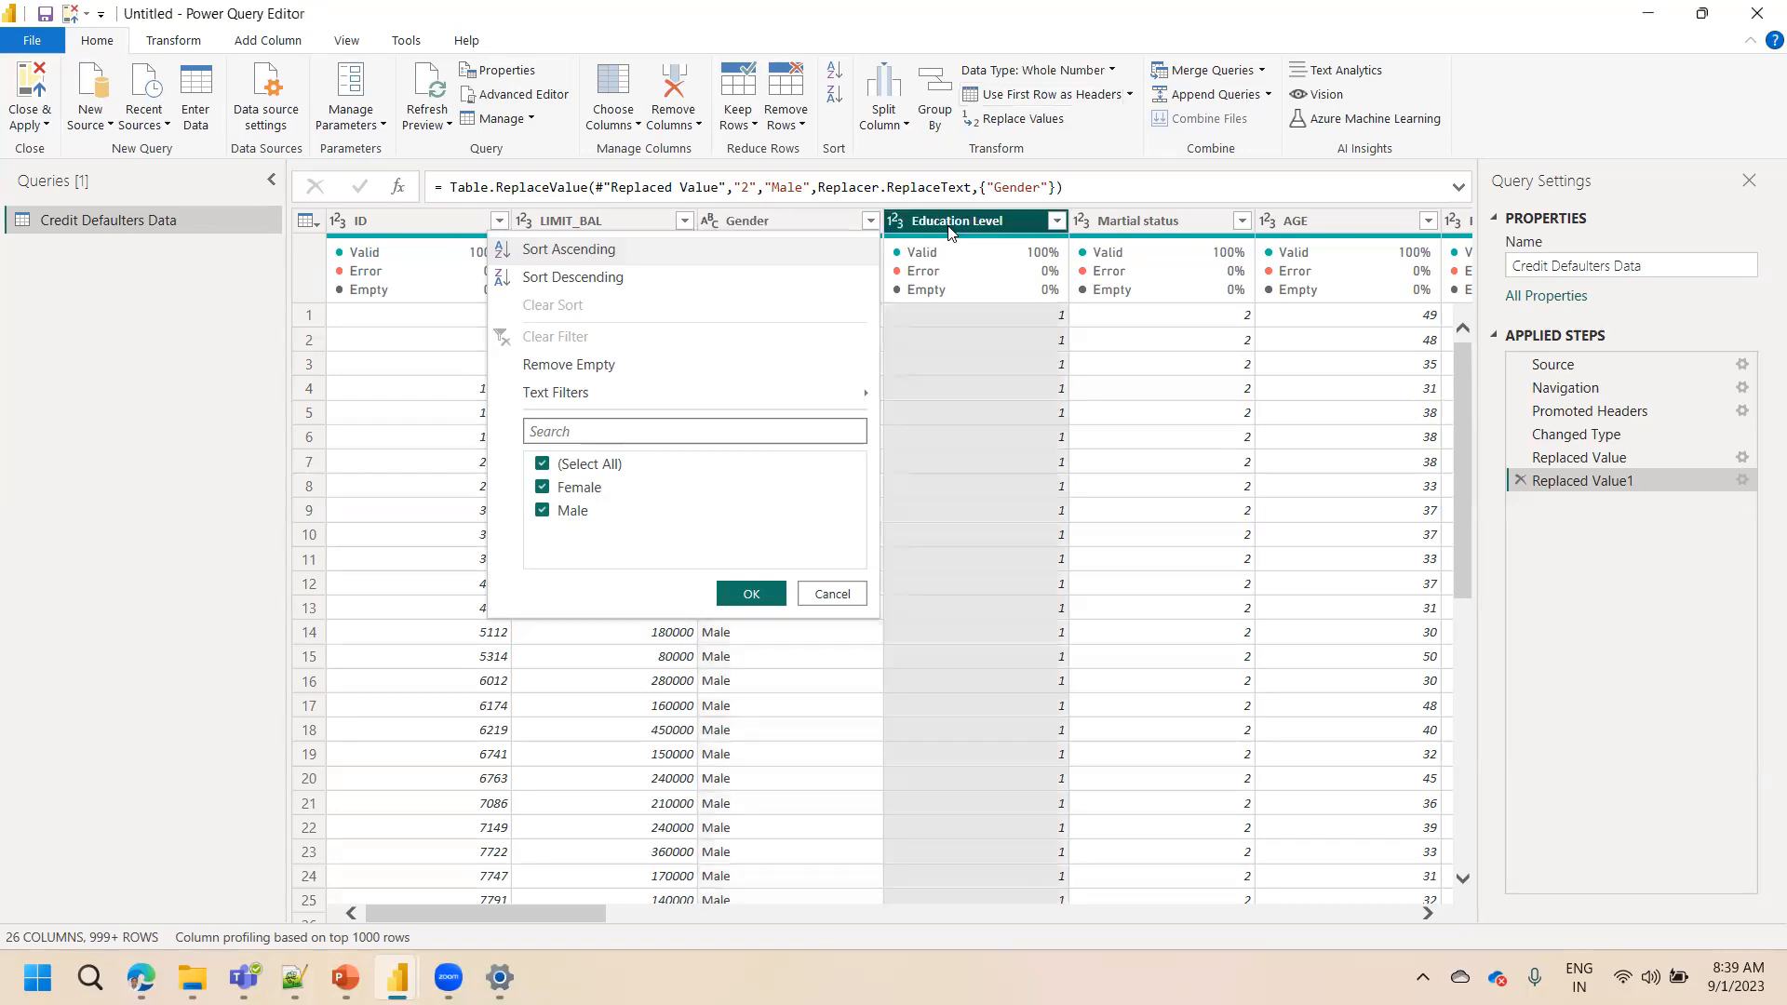
click(972, 229)
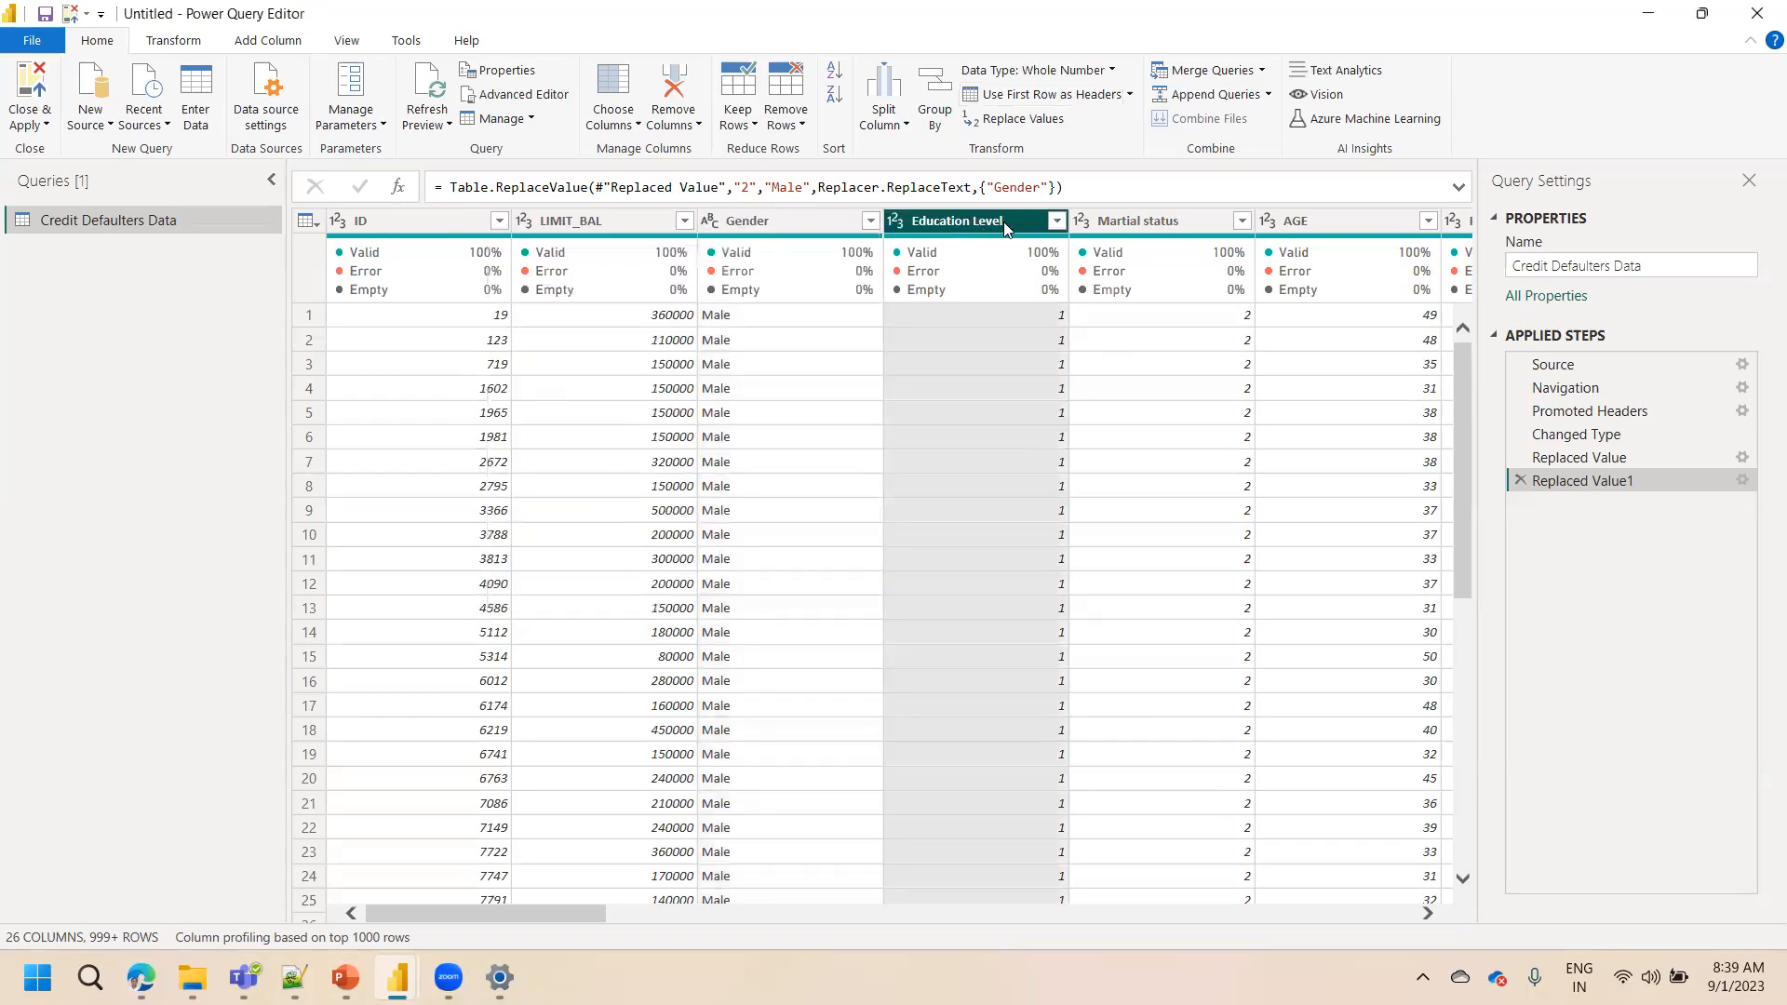
click(1056, 221)
click(1015, 590)
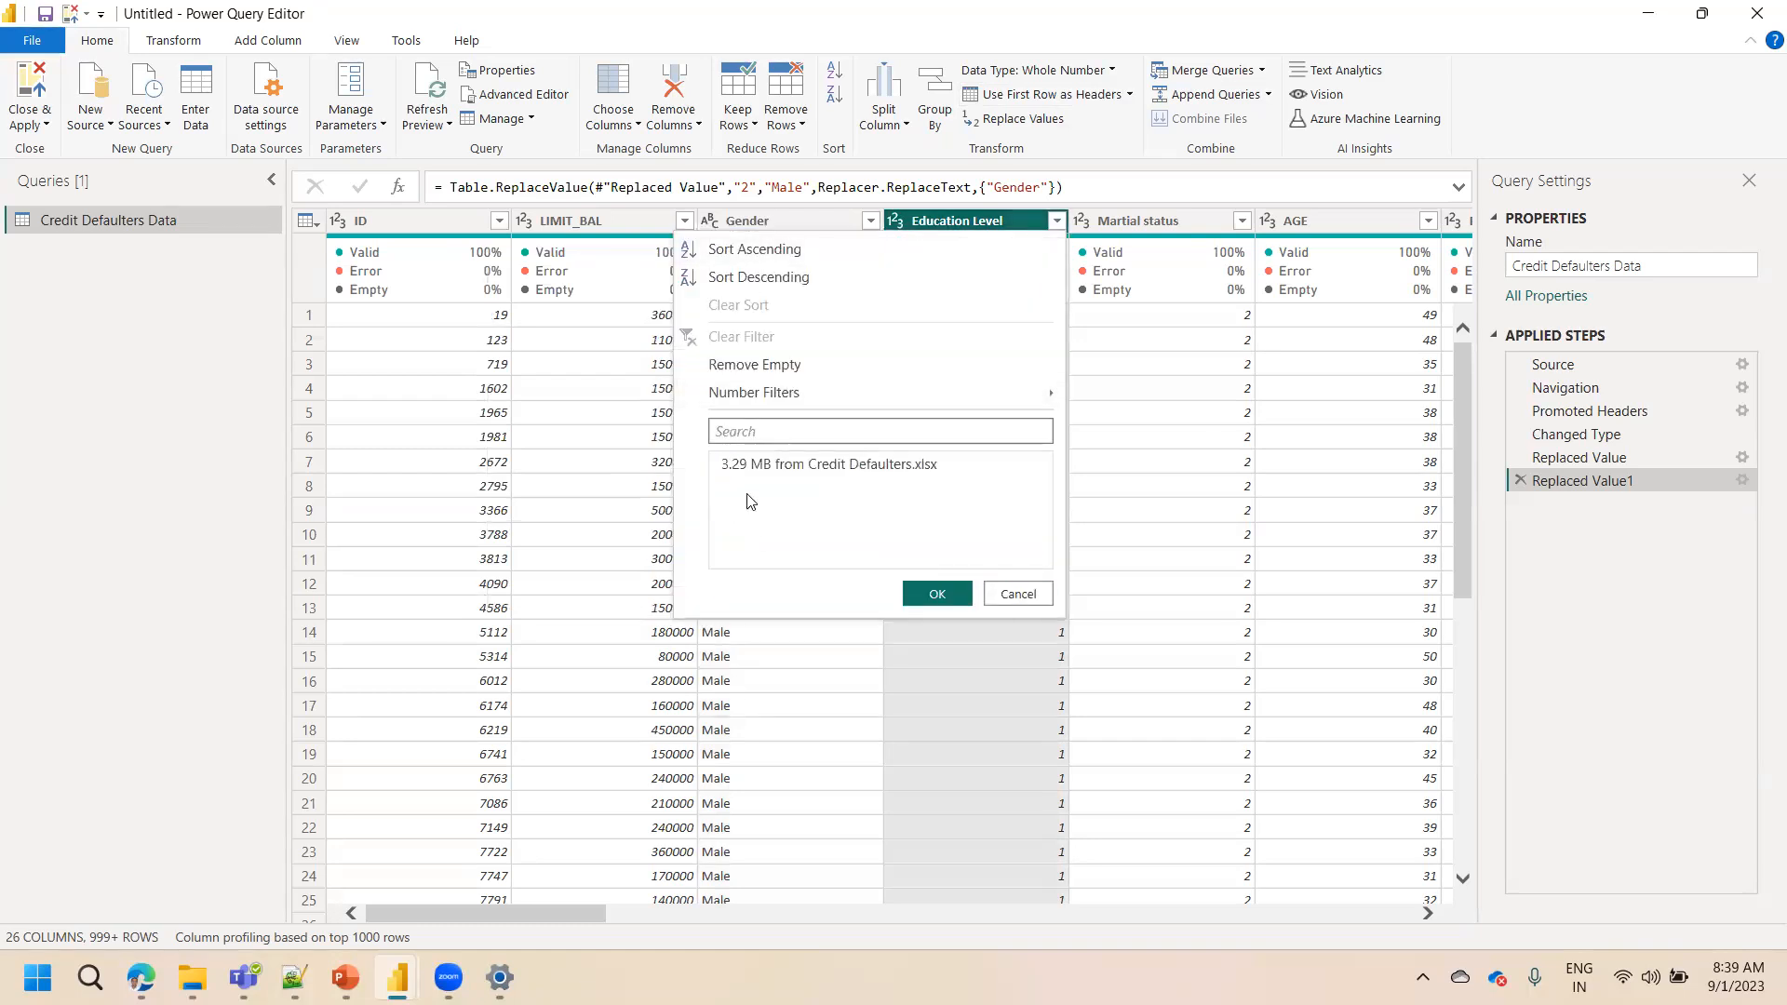
click(957, 220)
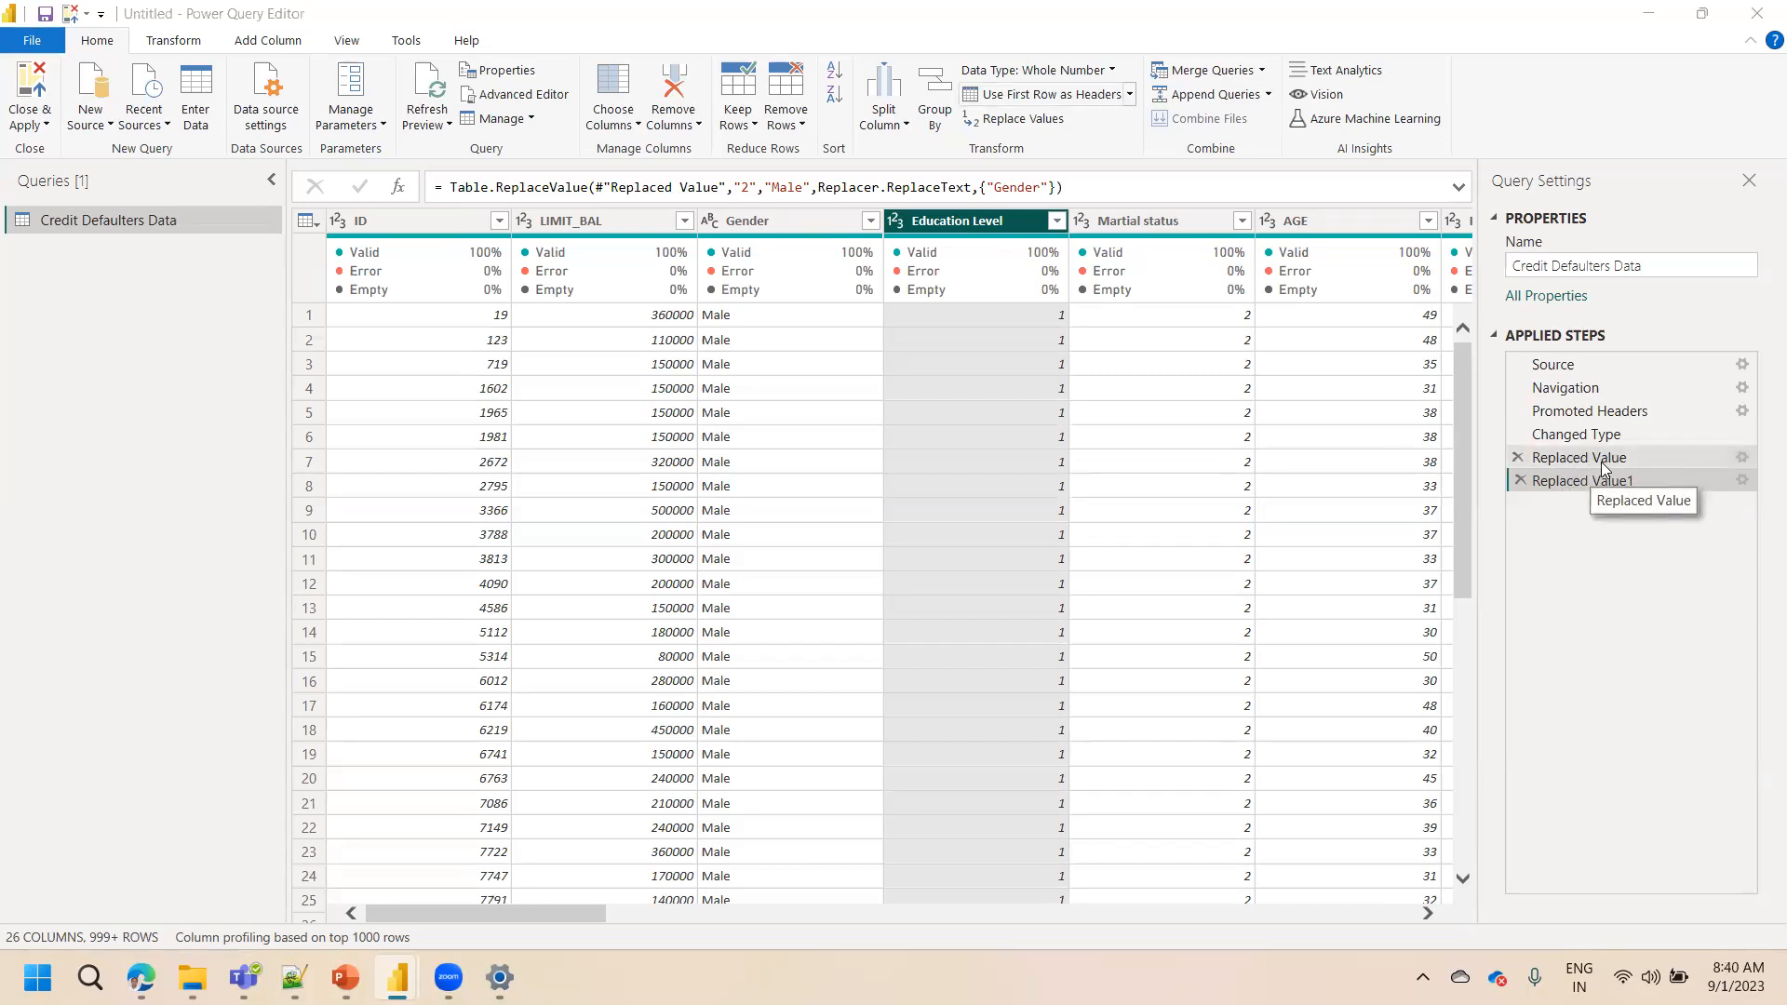
right_click(994, 230)
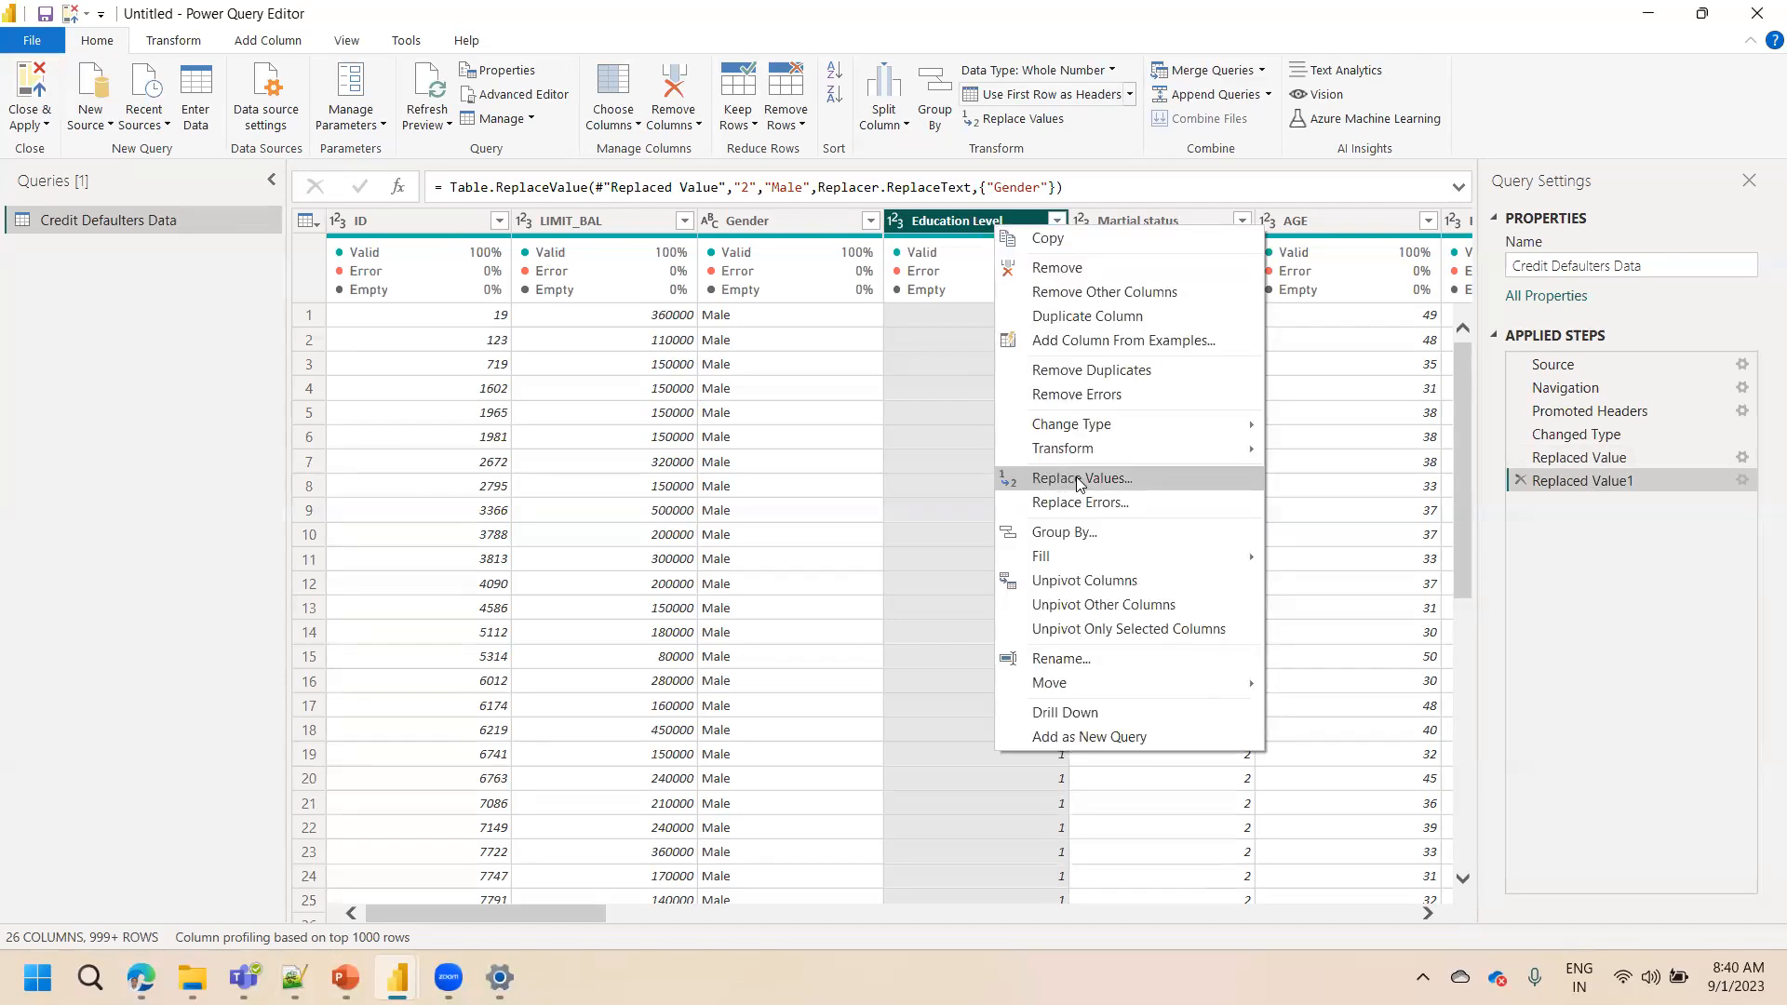
click(950, 230)
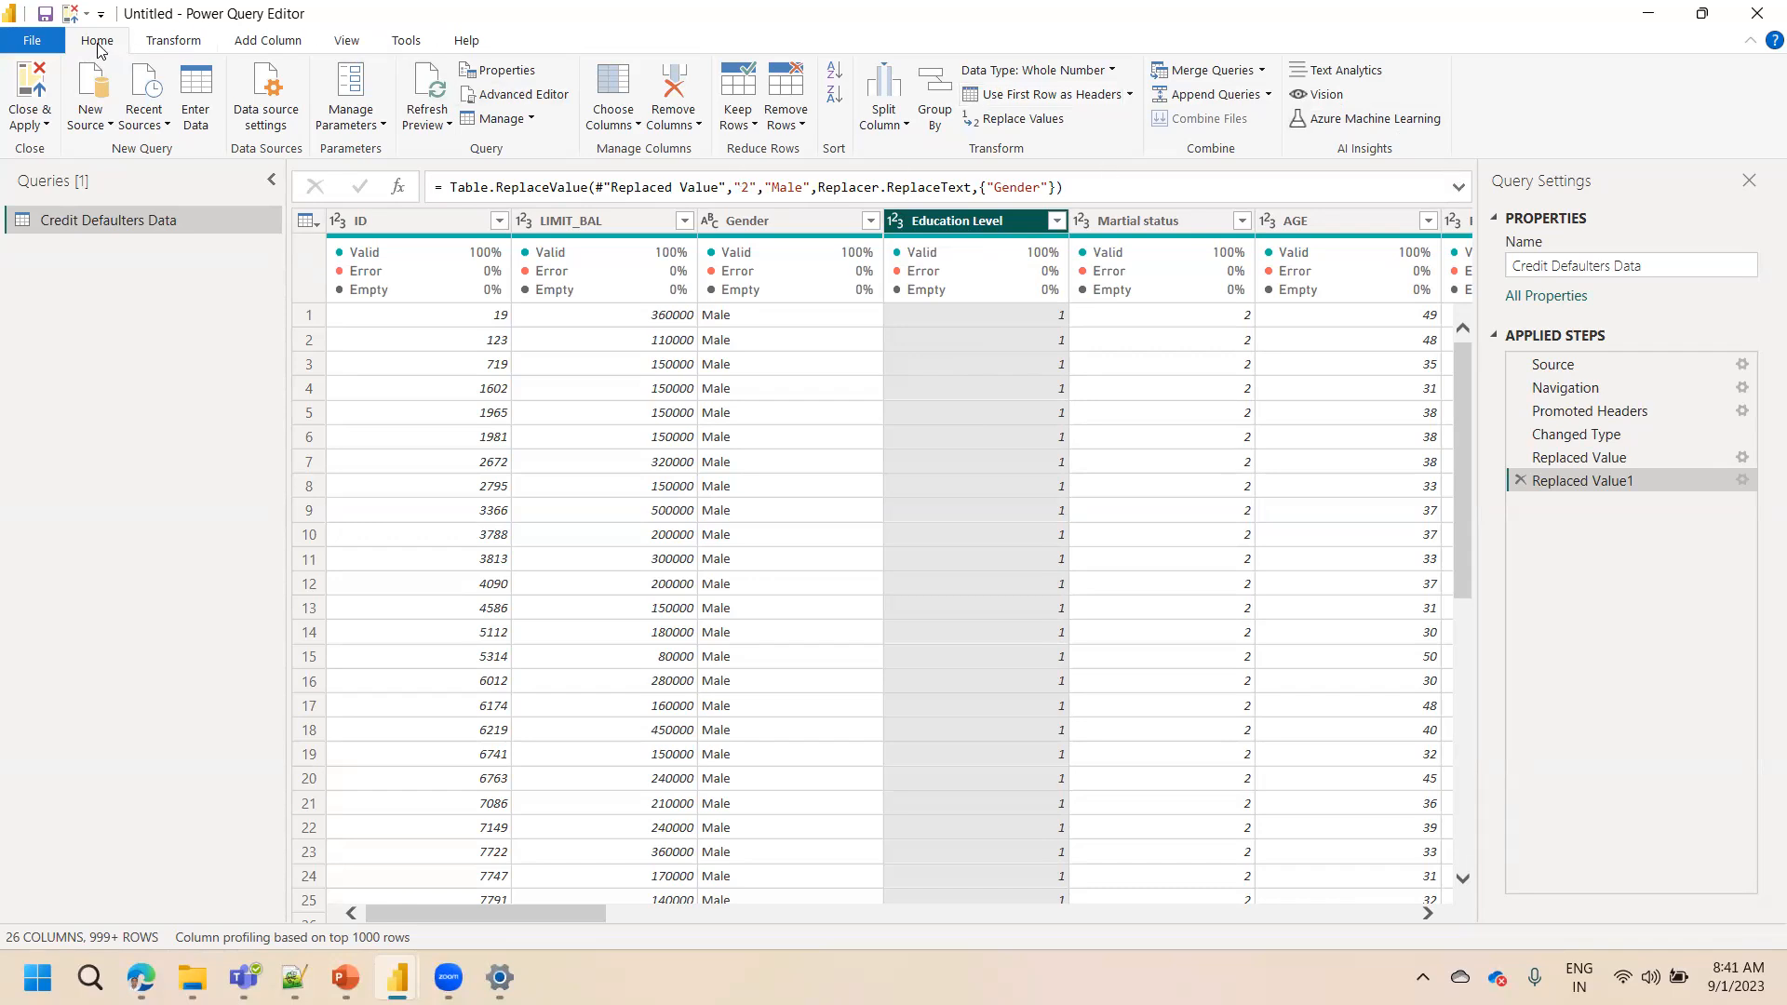
click(174, 41)
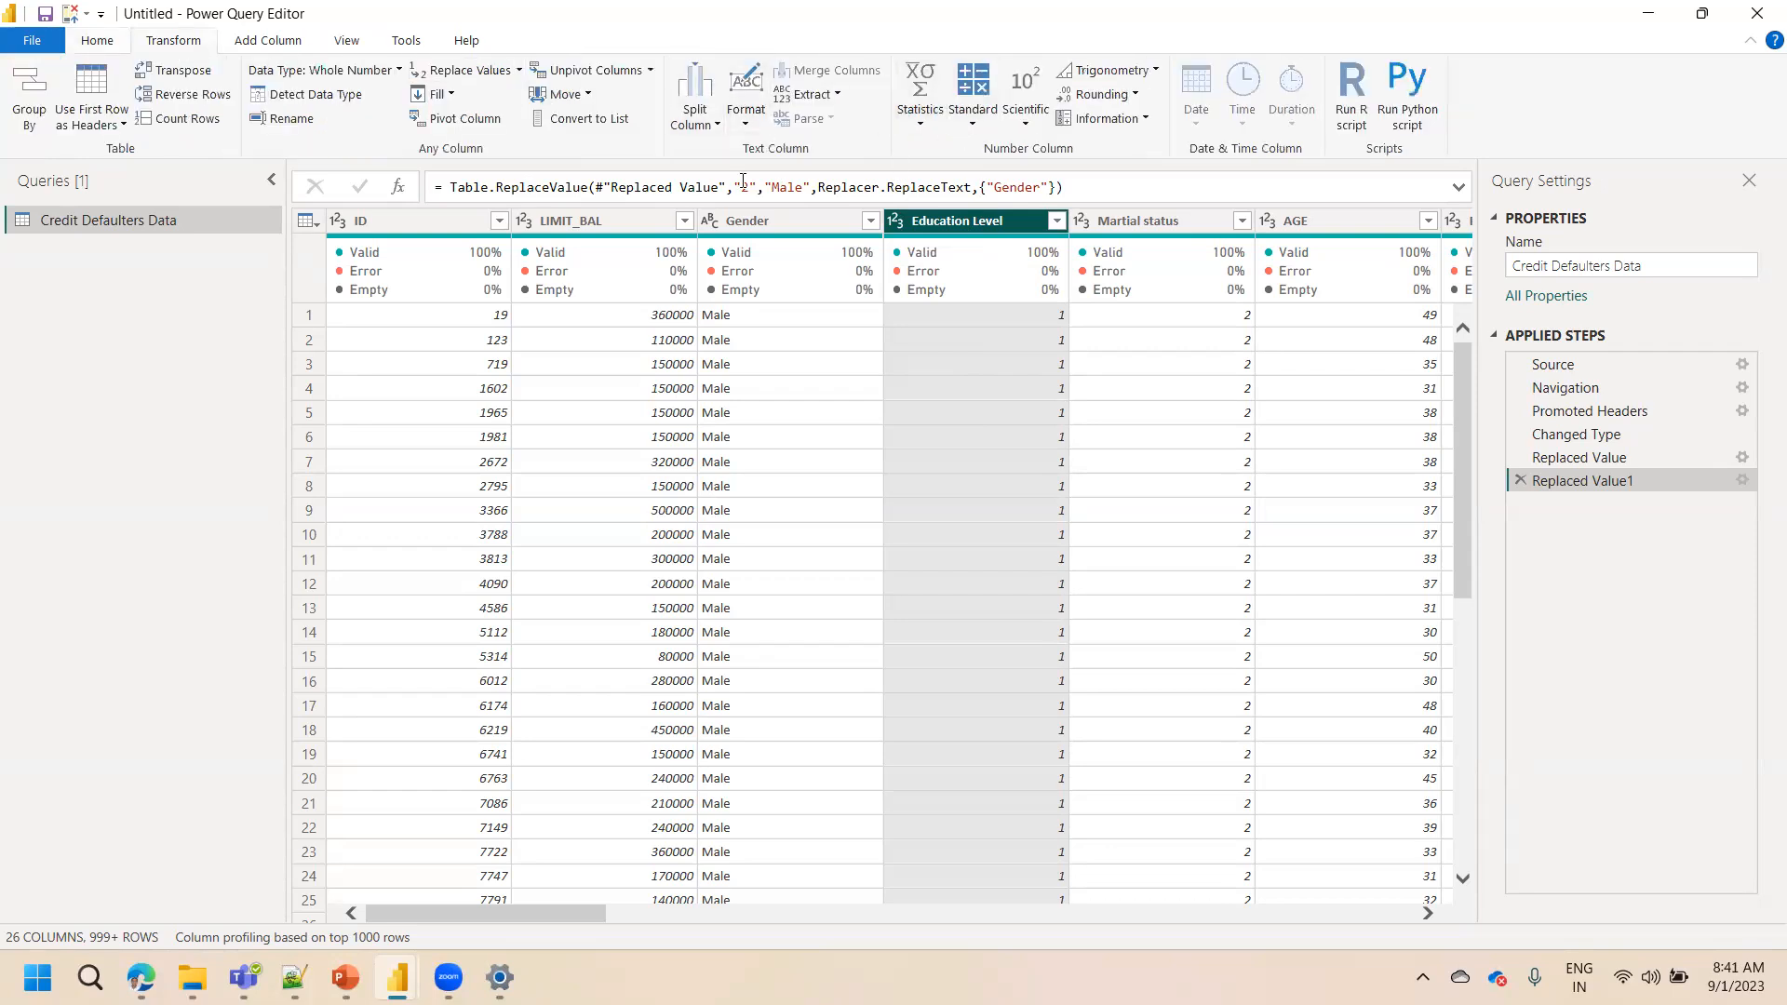
click(268, 45)
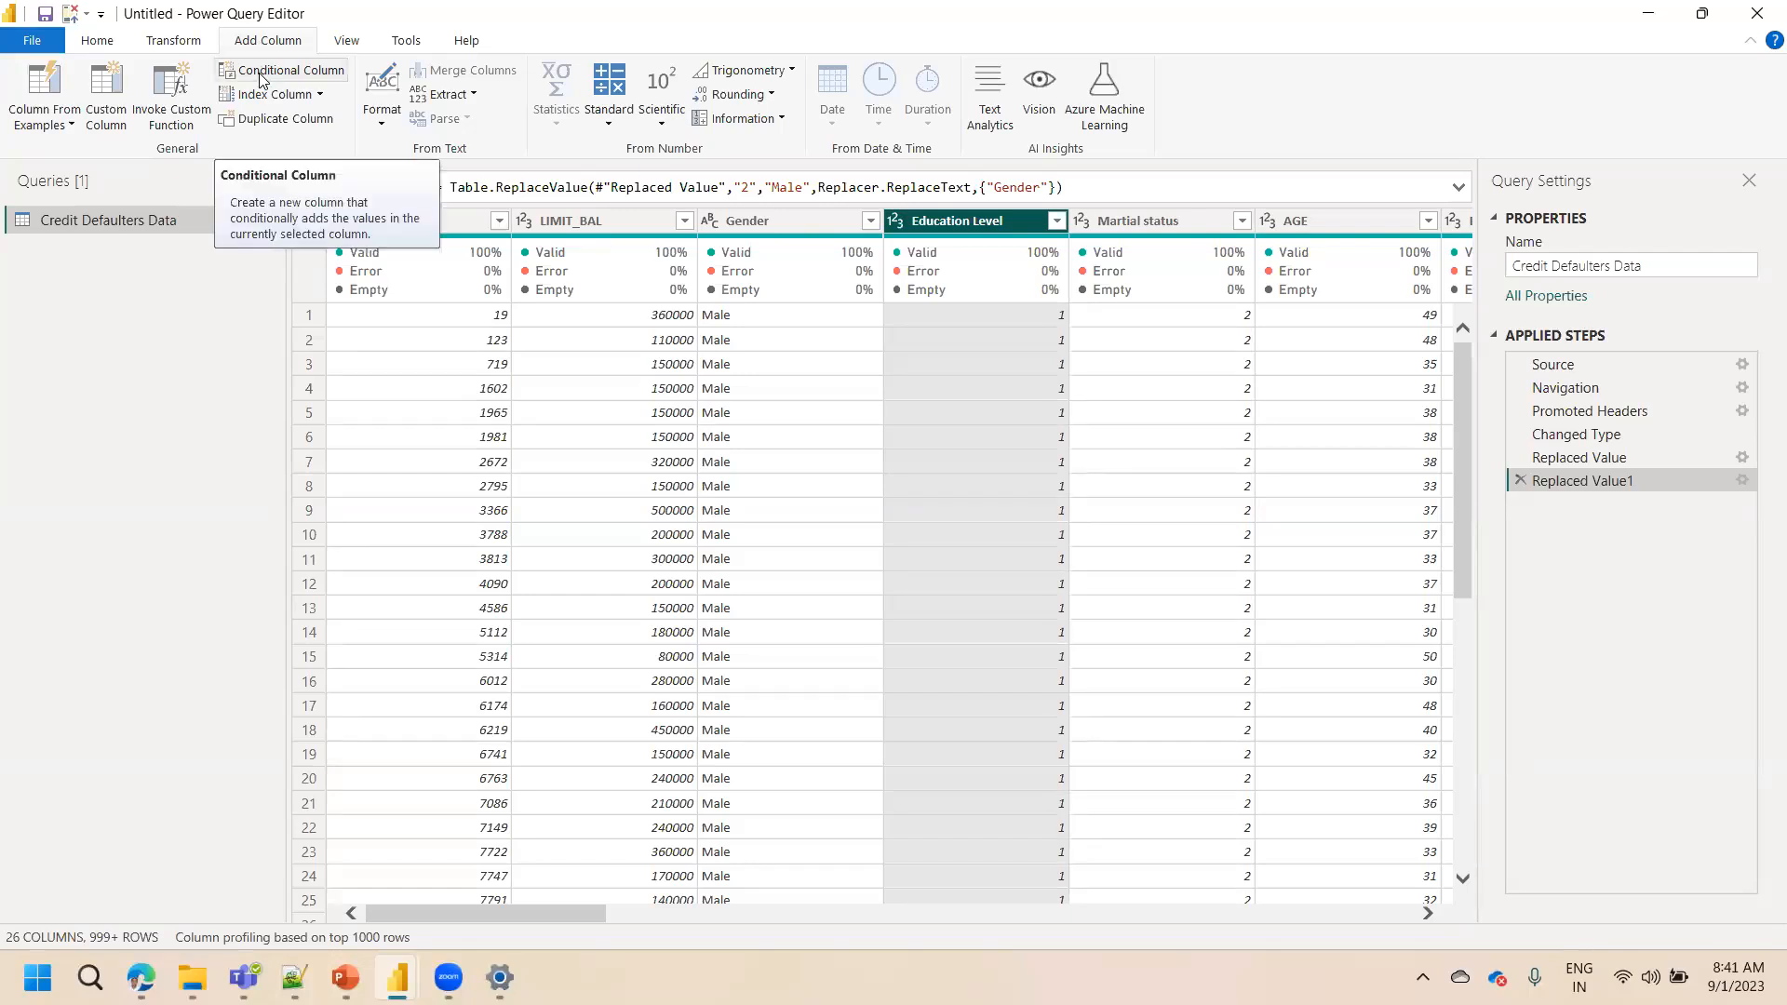
Start a new conditional column and name it Education Lvl
click(260, 75)
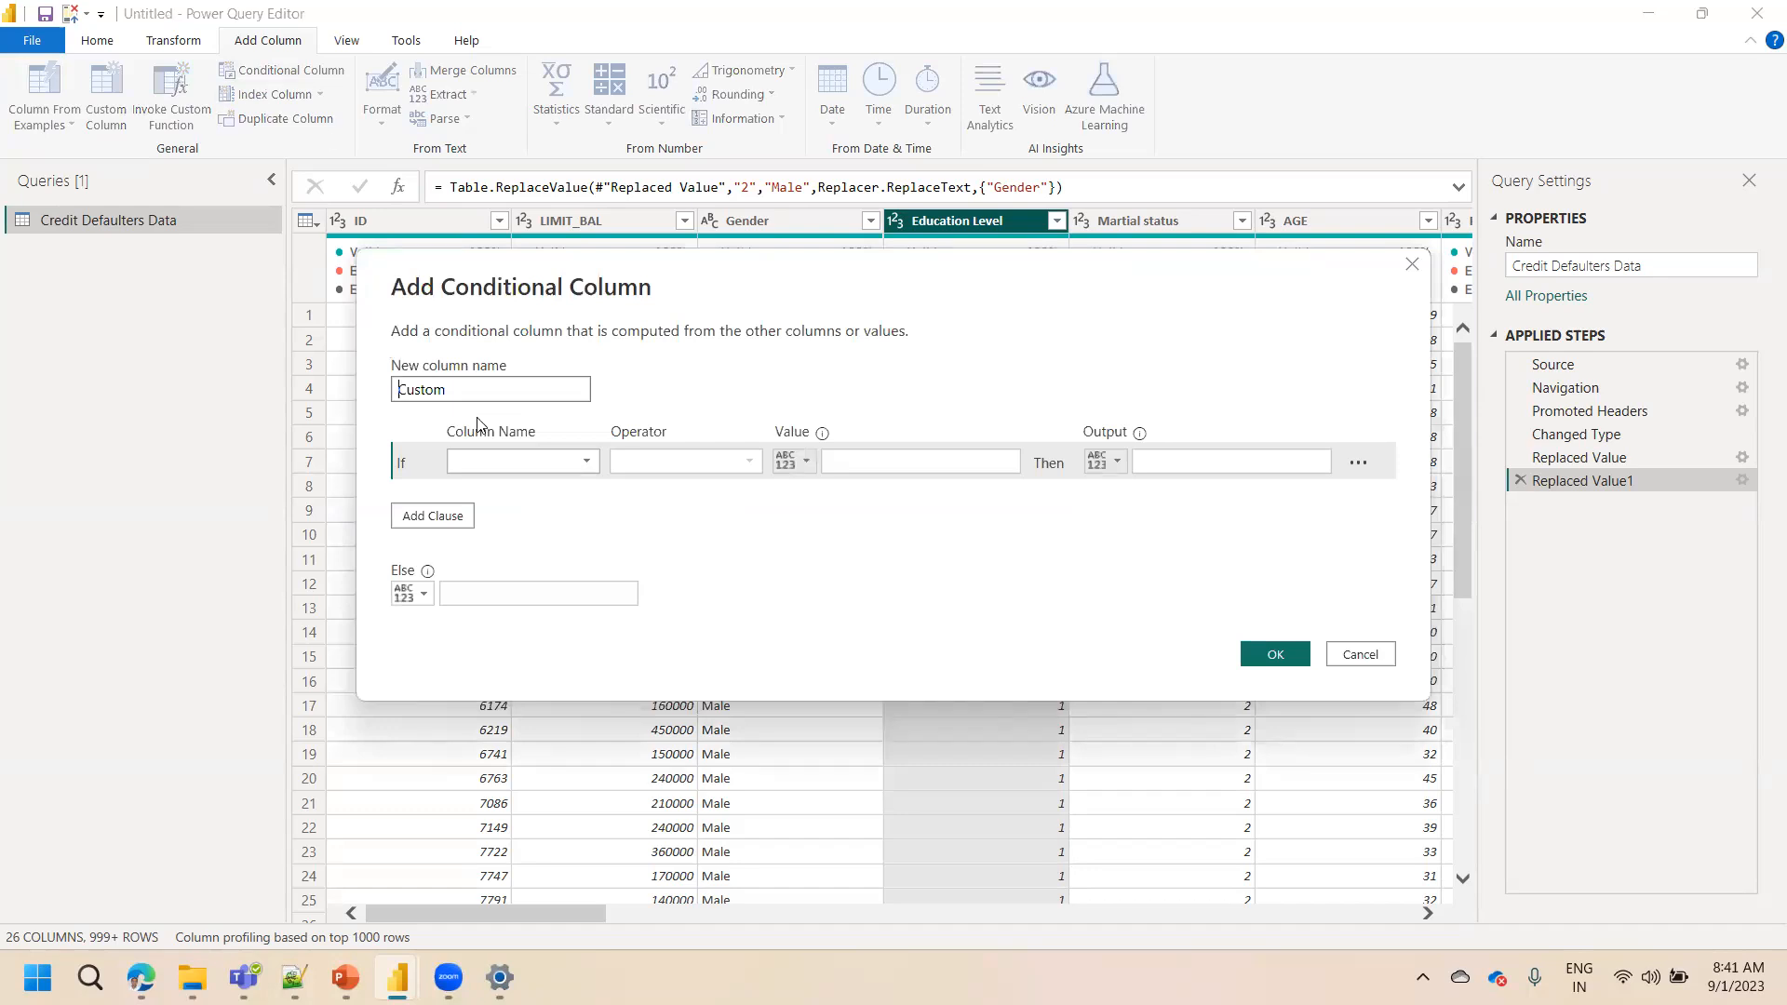
drag(464, 391, 361, 393)
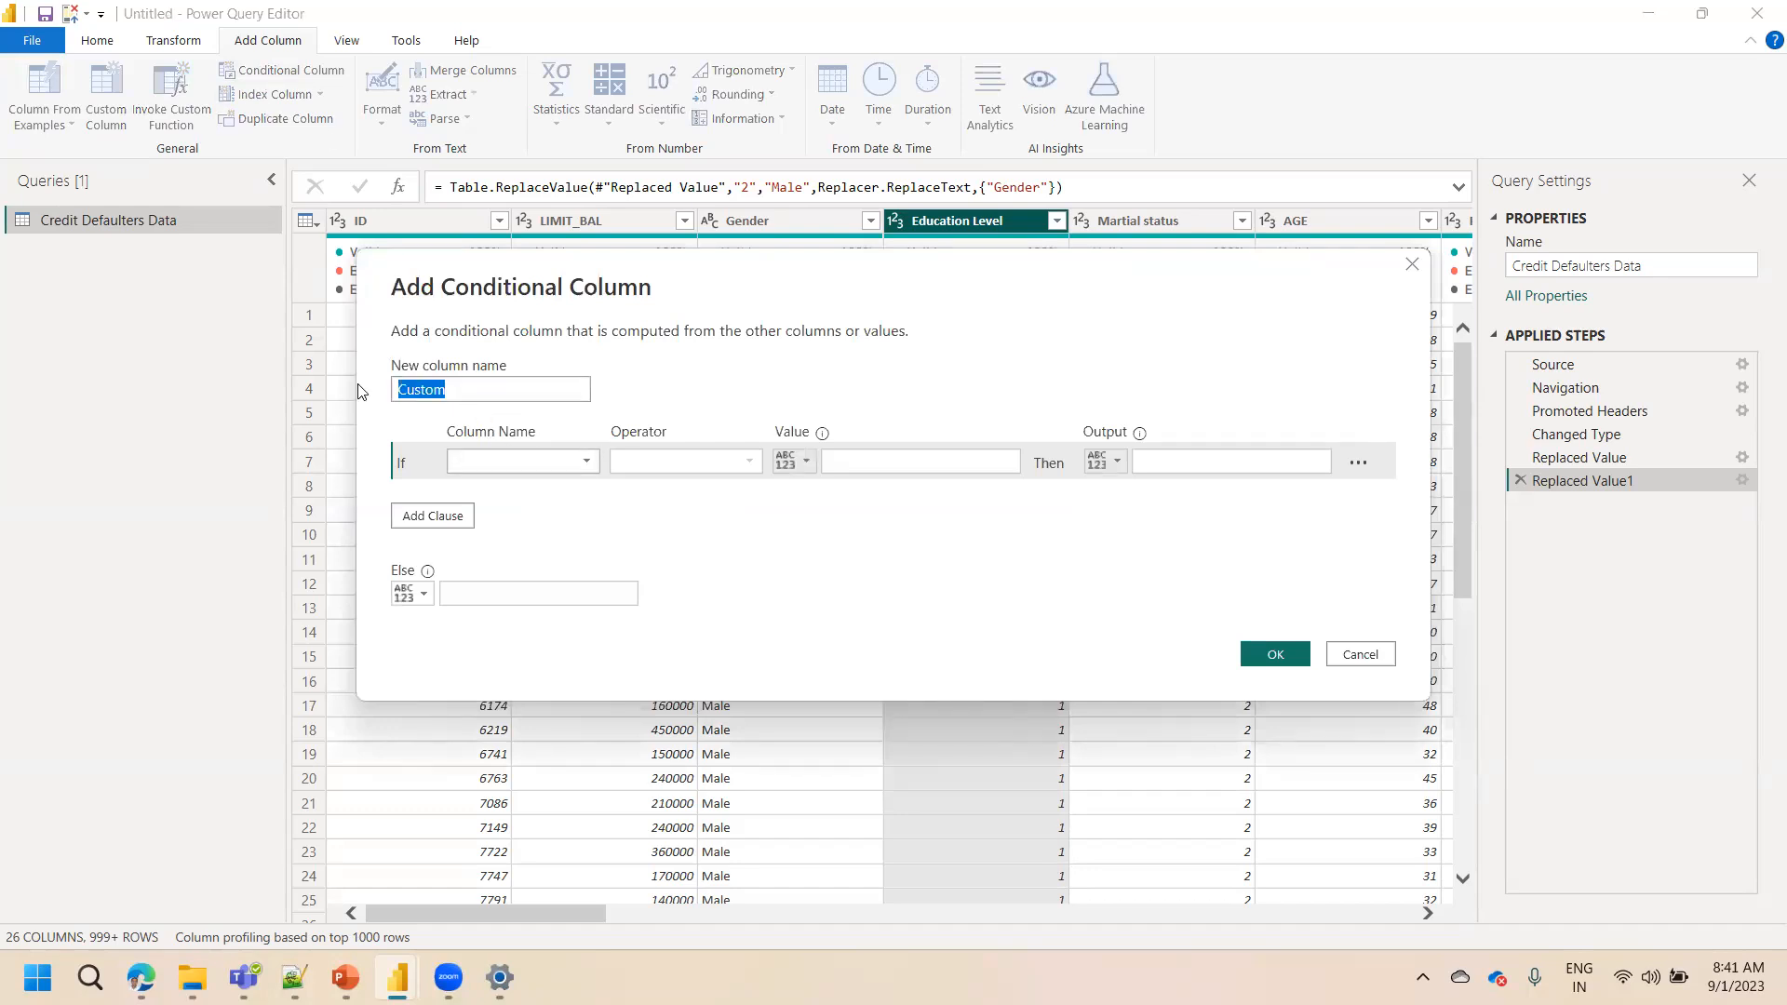
text(Education Lvl)
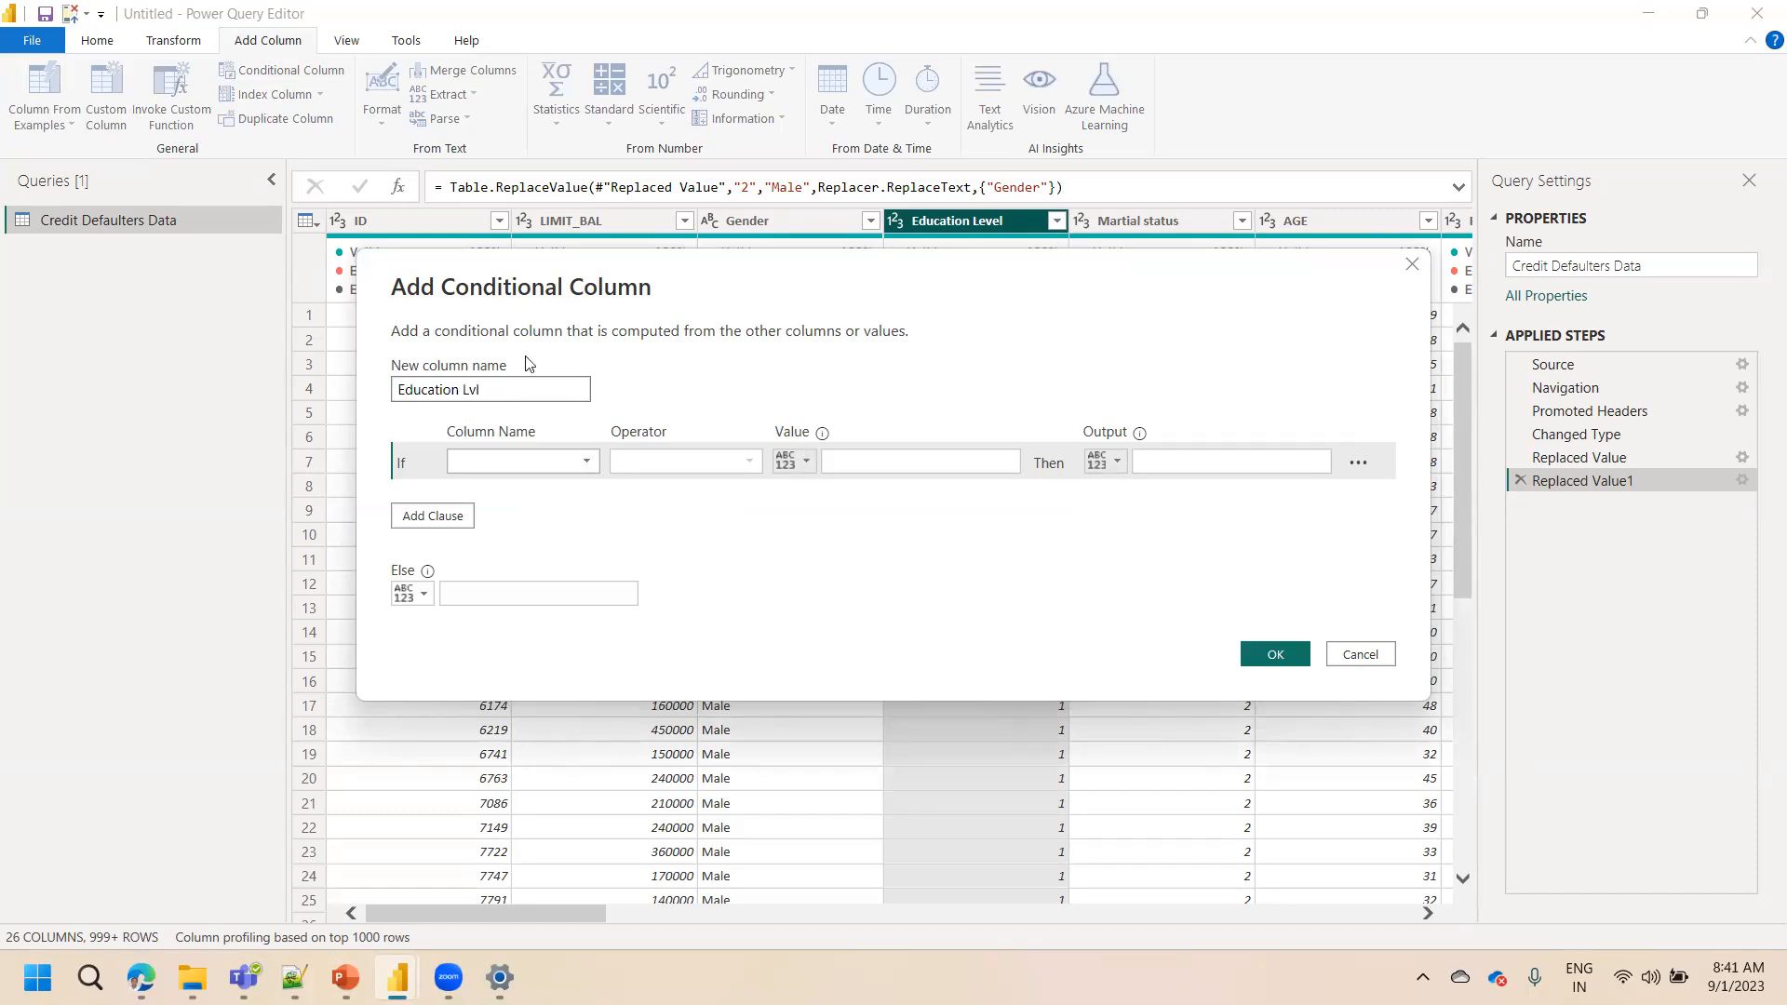
click(625, 371)
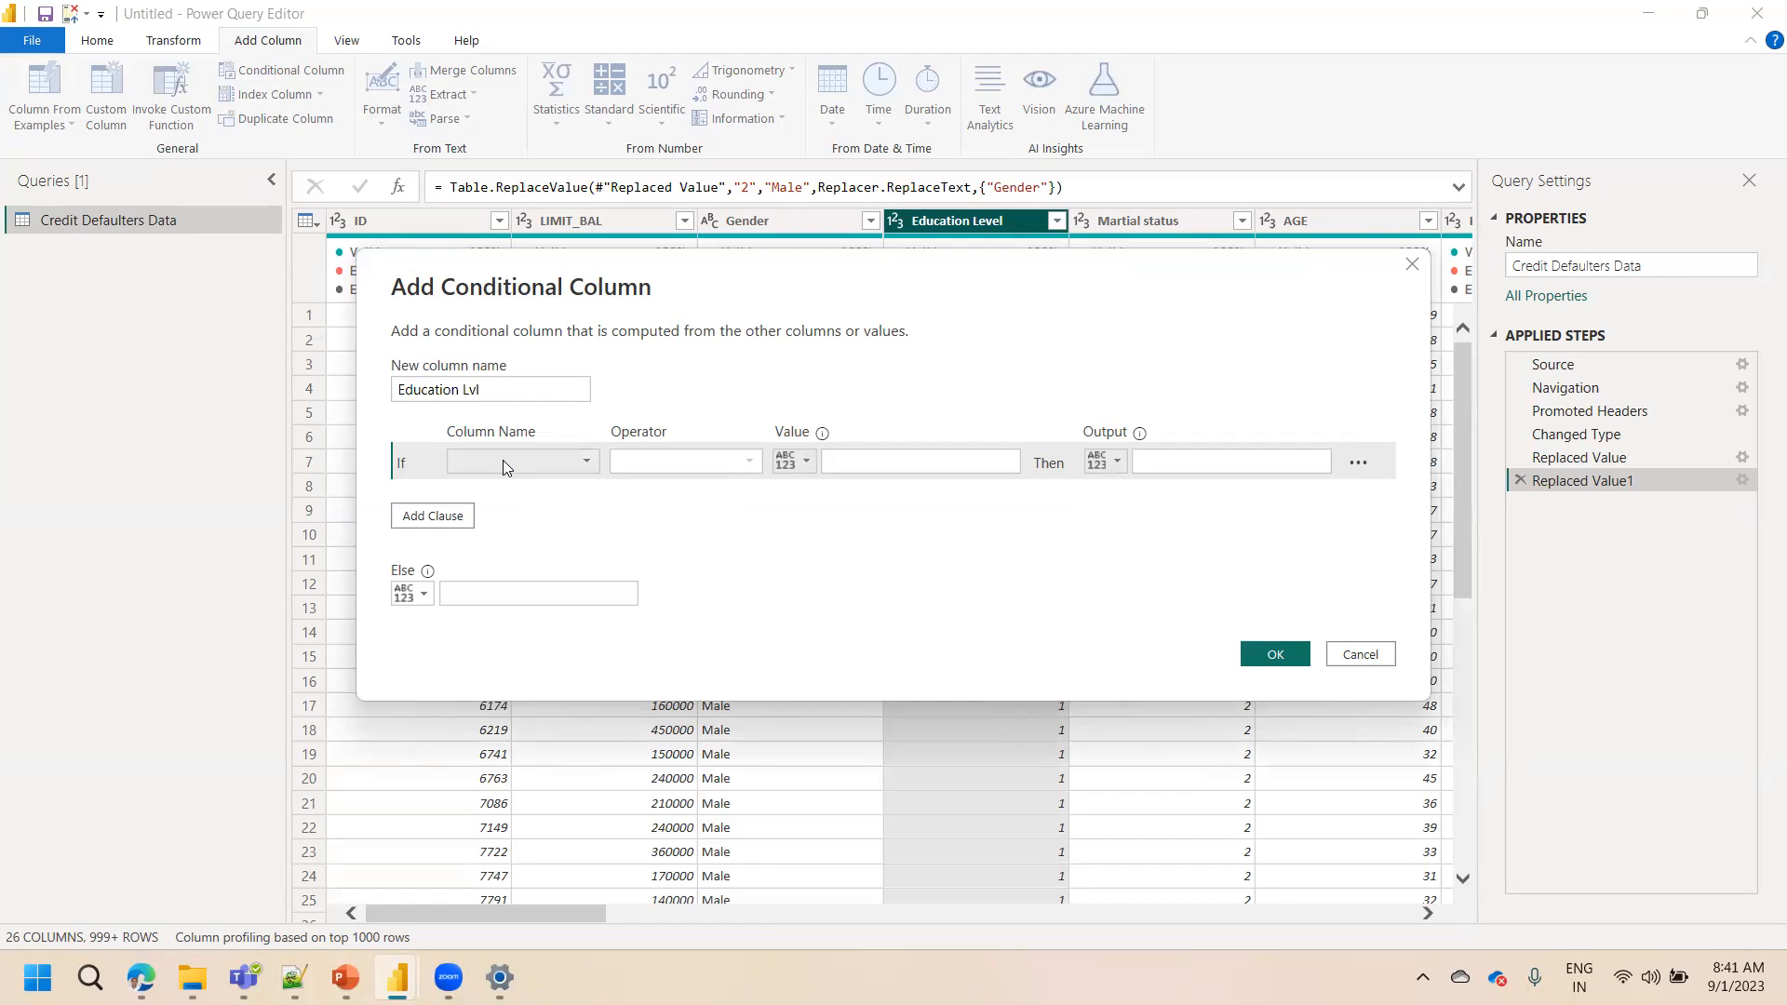
Set the first rule: if Education Level equals 1, output High School
click(503, 460)
click(501, 558)
click(659, 460)
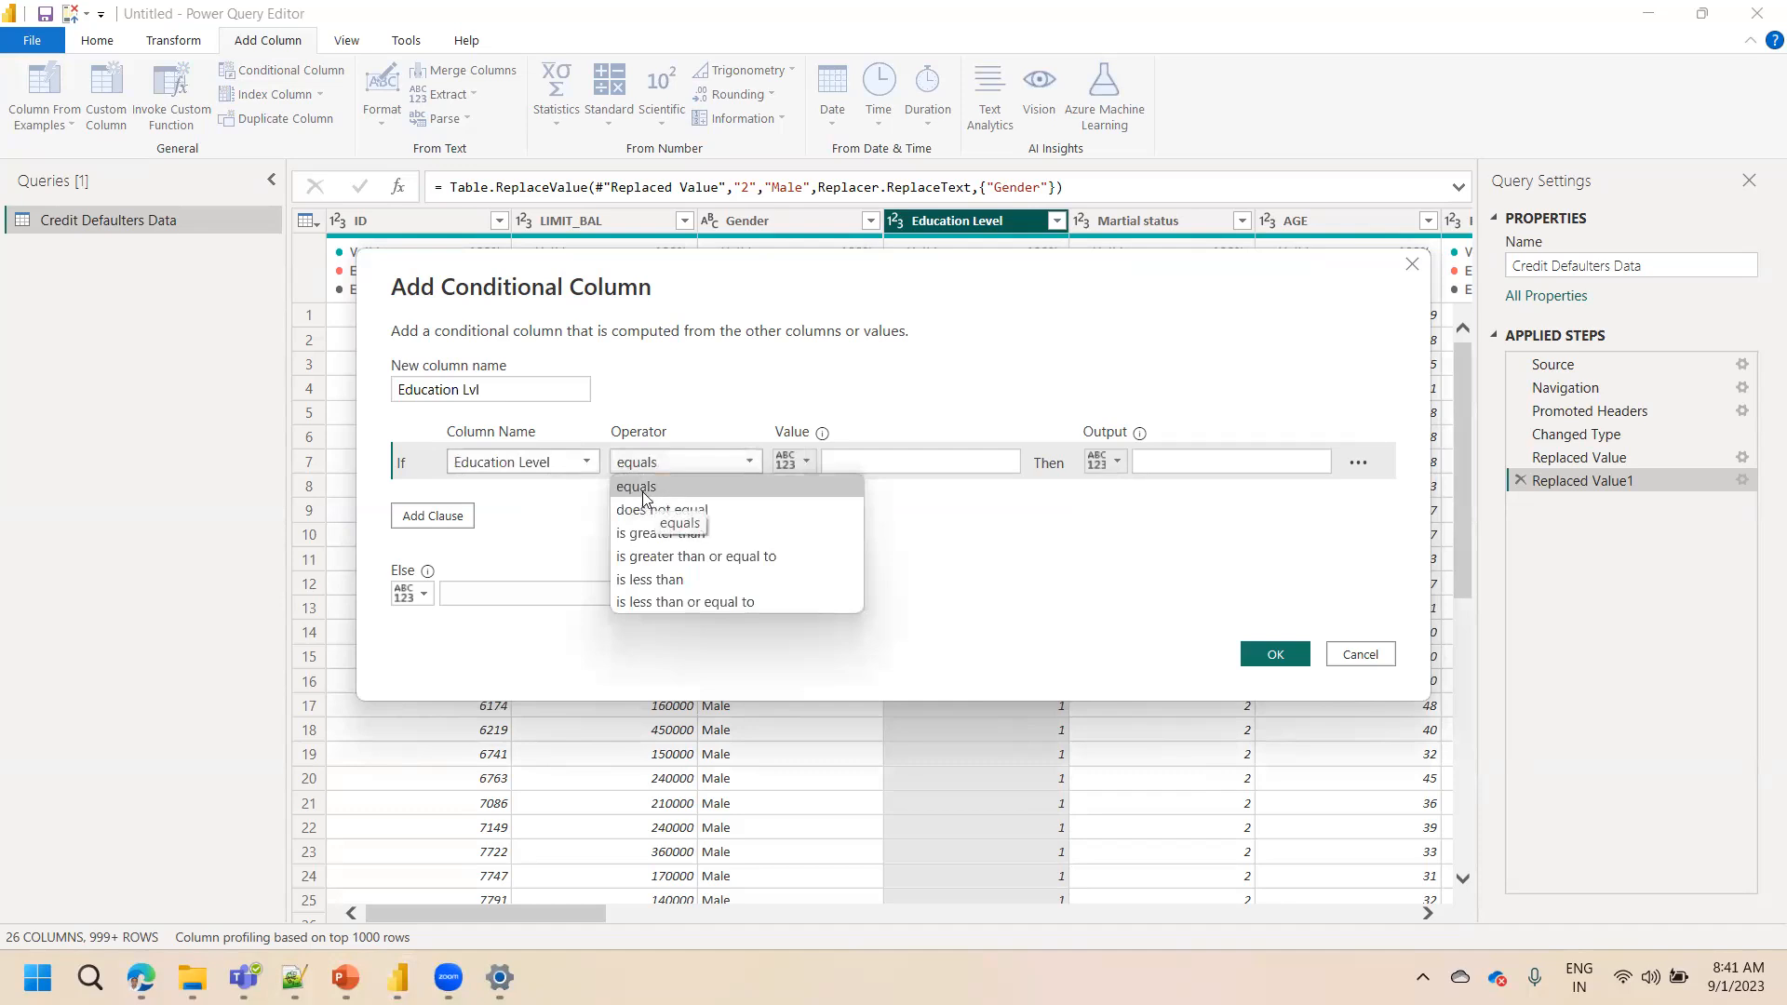
click(651, 491)
click(871, 456)
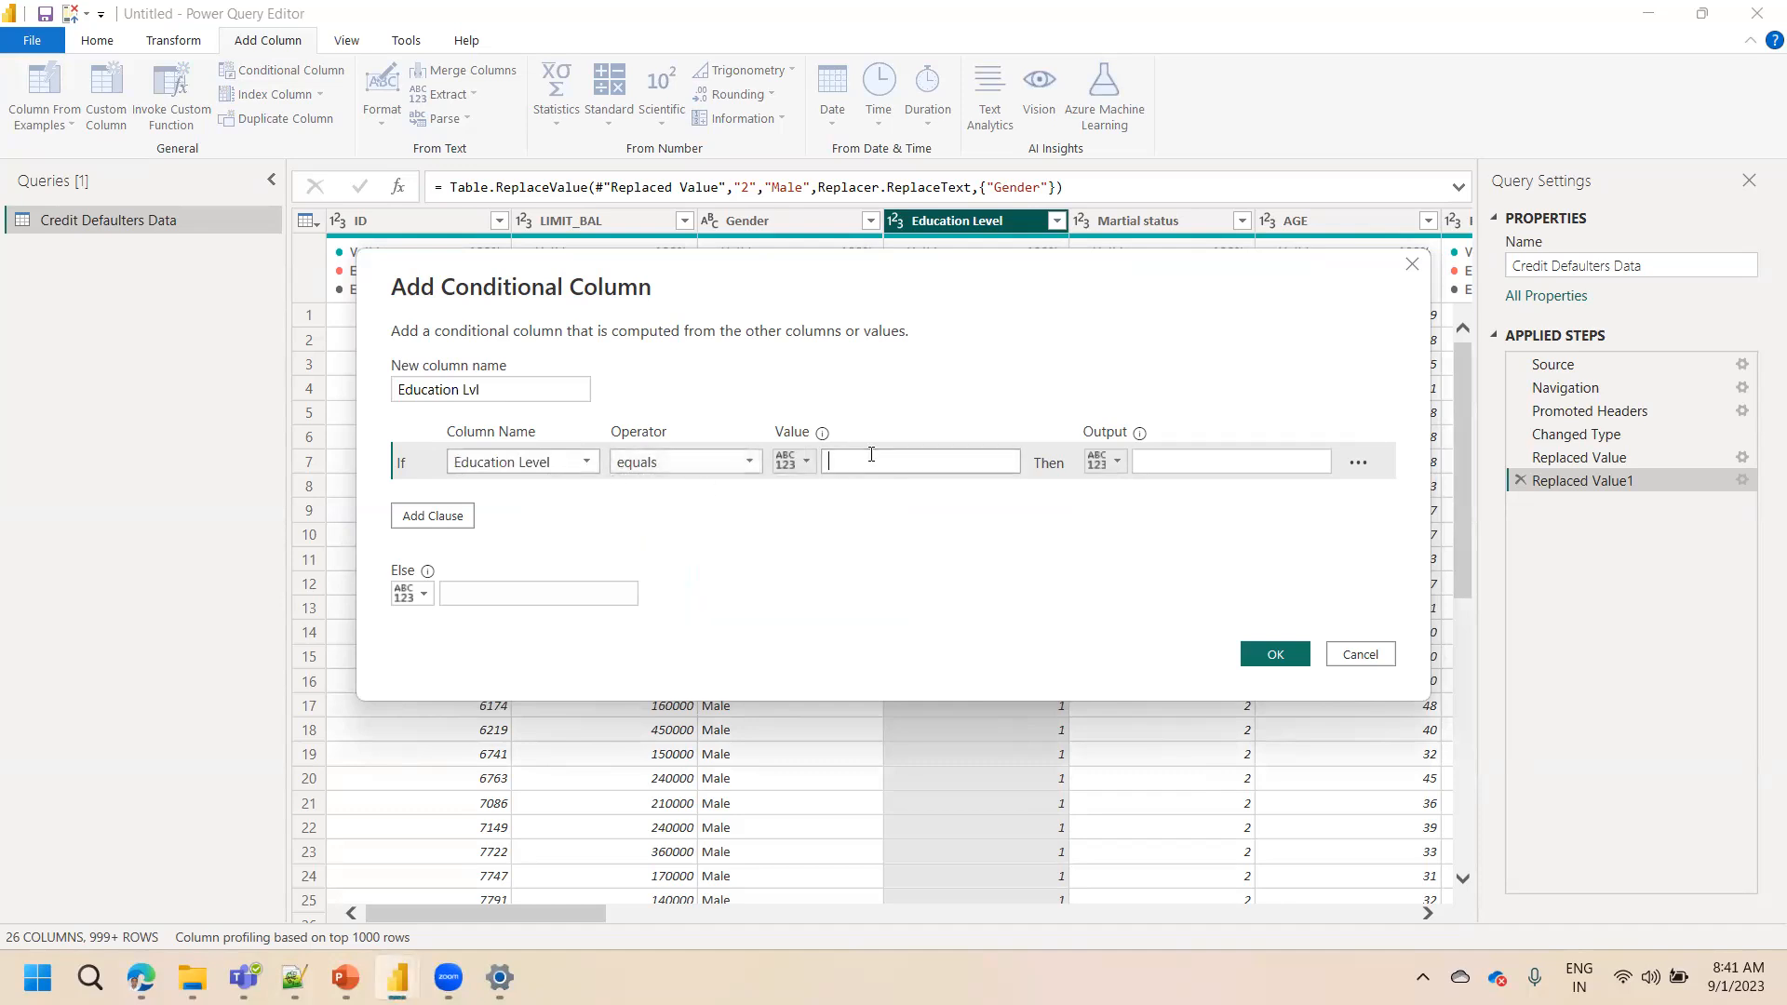
text(1)
click(1178, 471)
text(Hig)
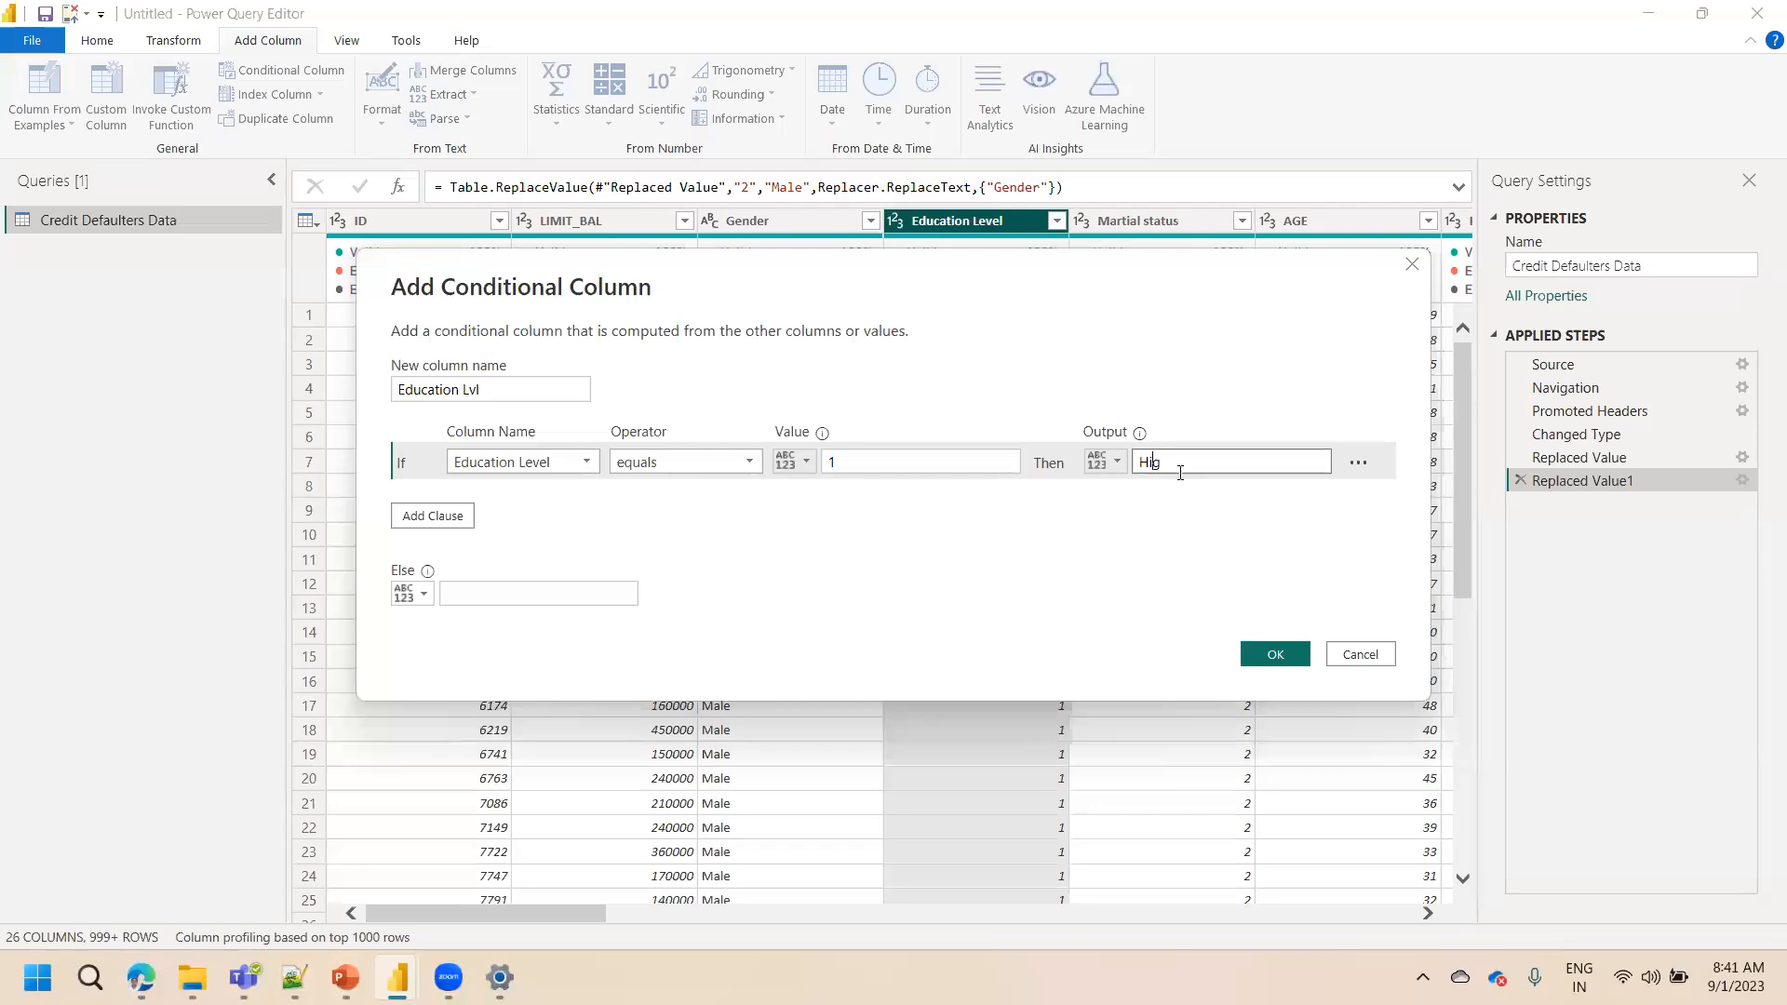
text(h School)
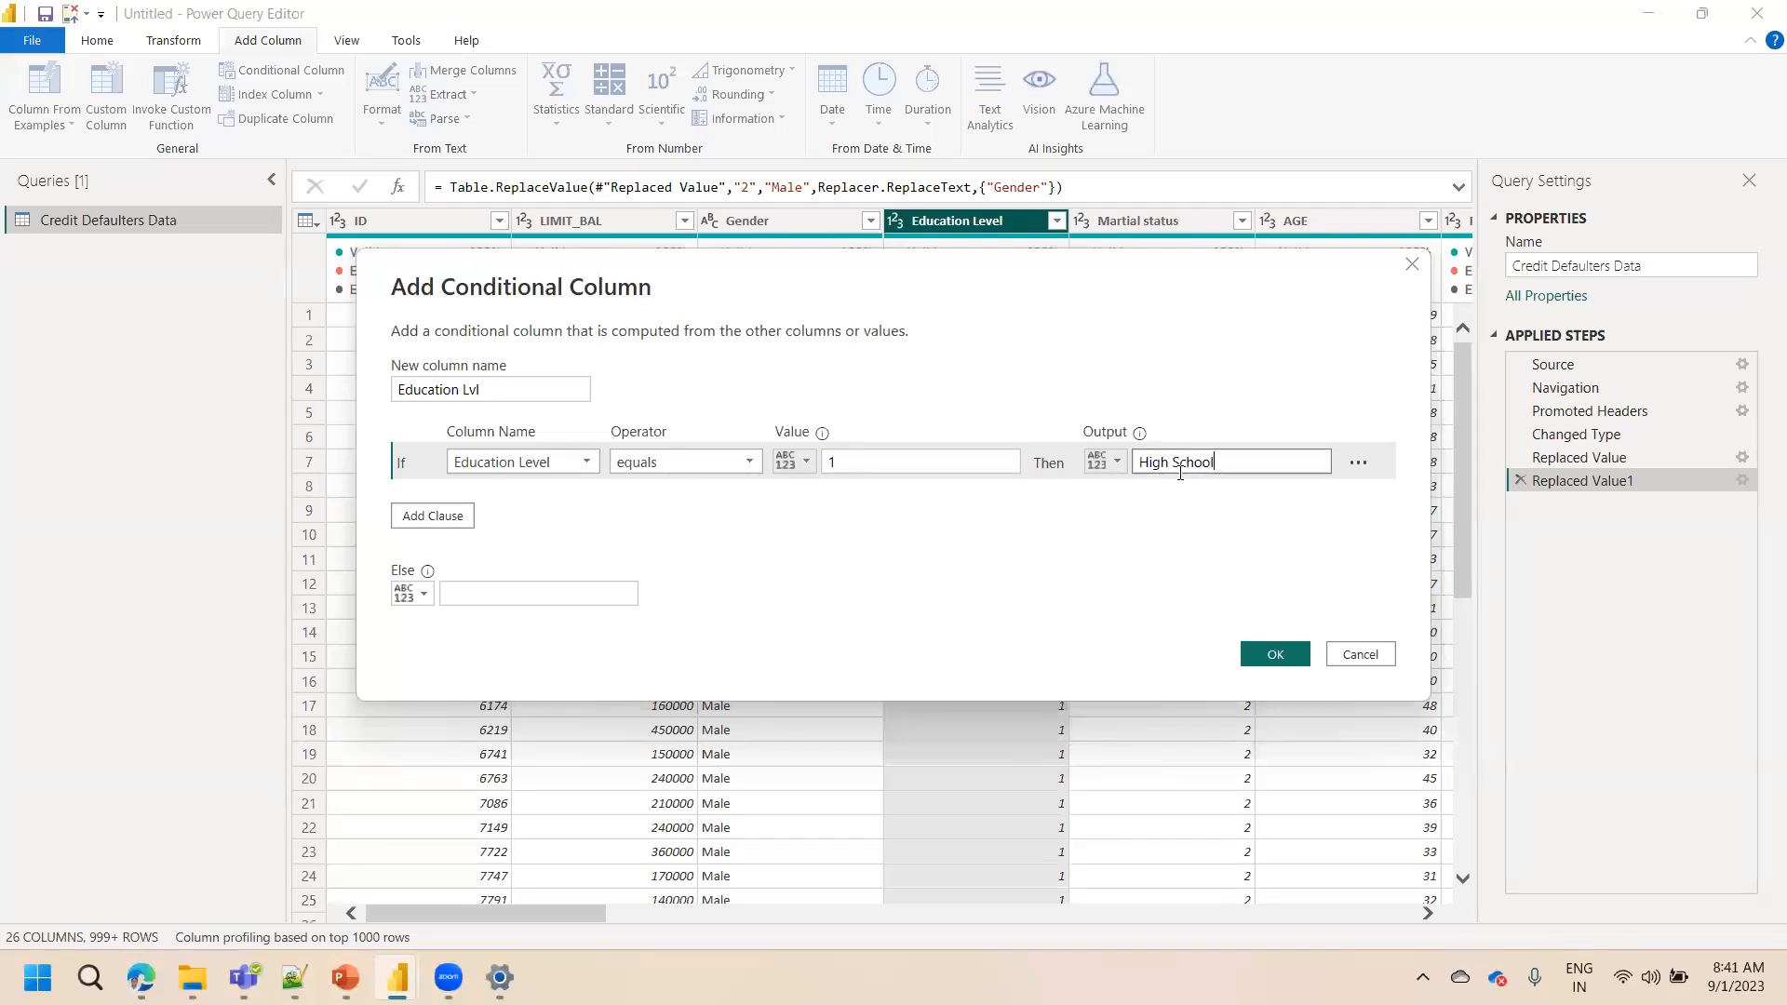
Add a second rule: if Education Level equals 2, output Graduate
click(450, 519)
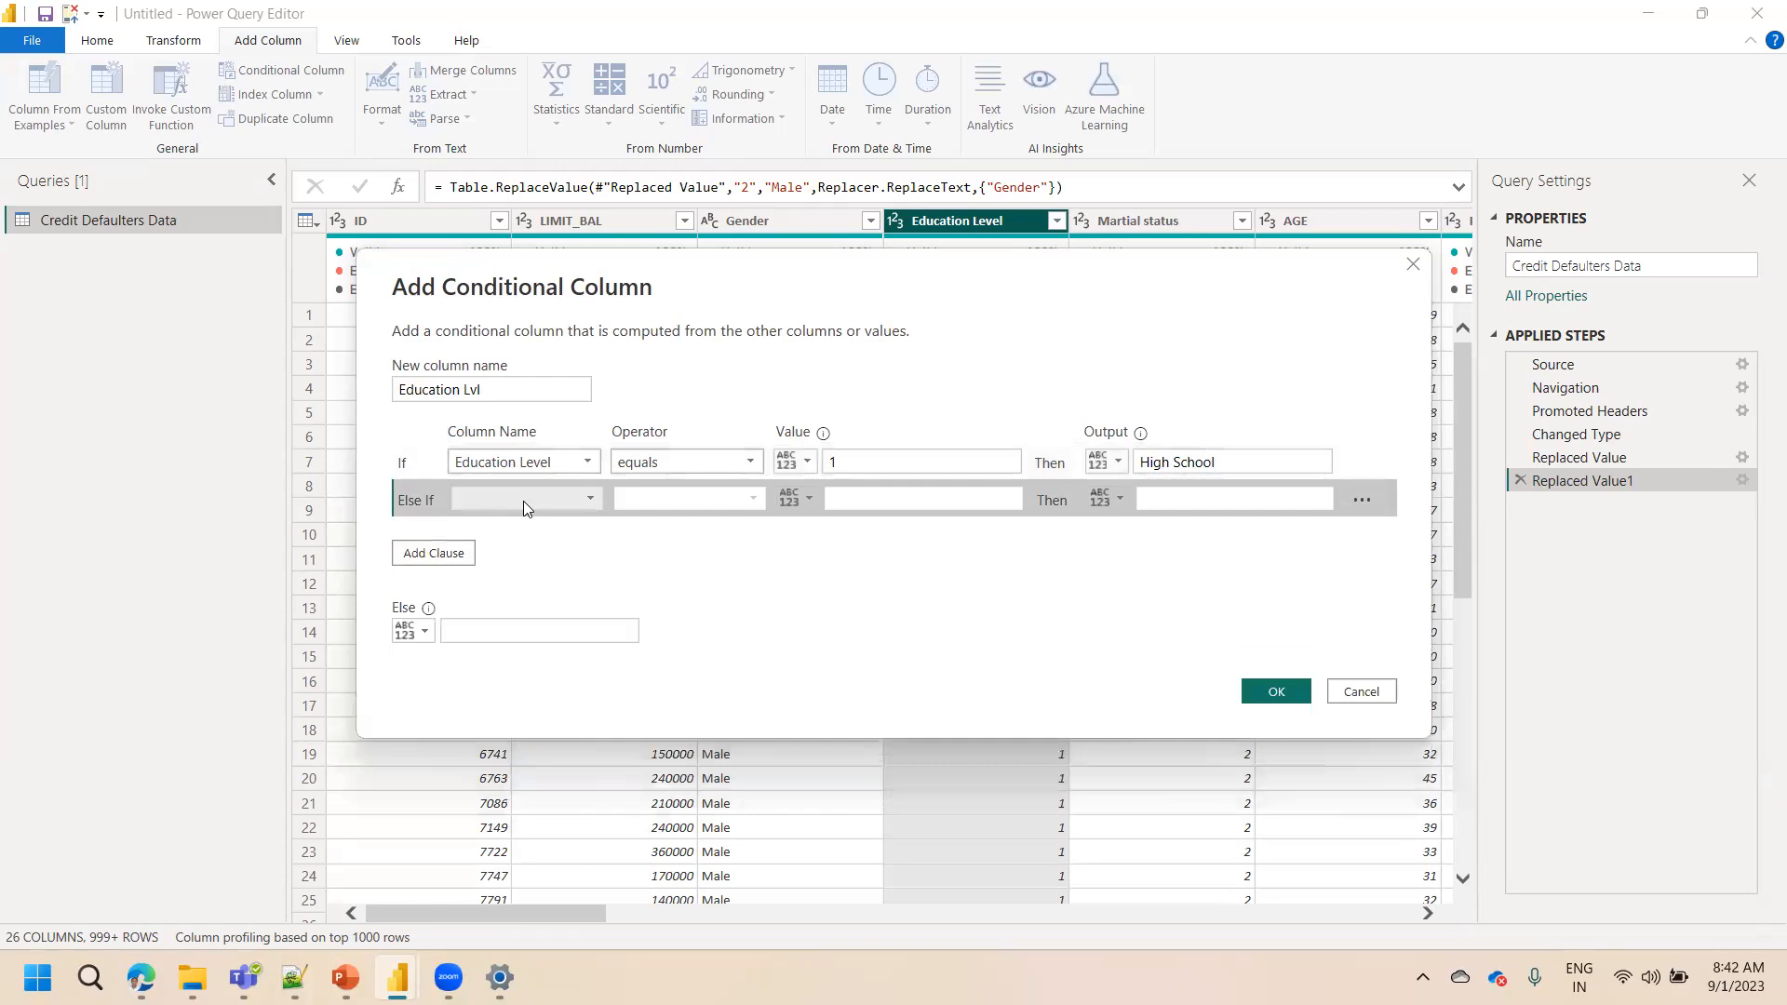
click(523, 501)
click(513, 111)
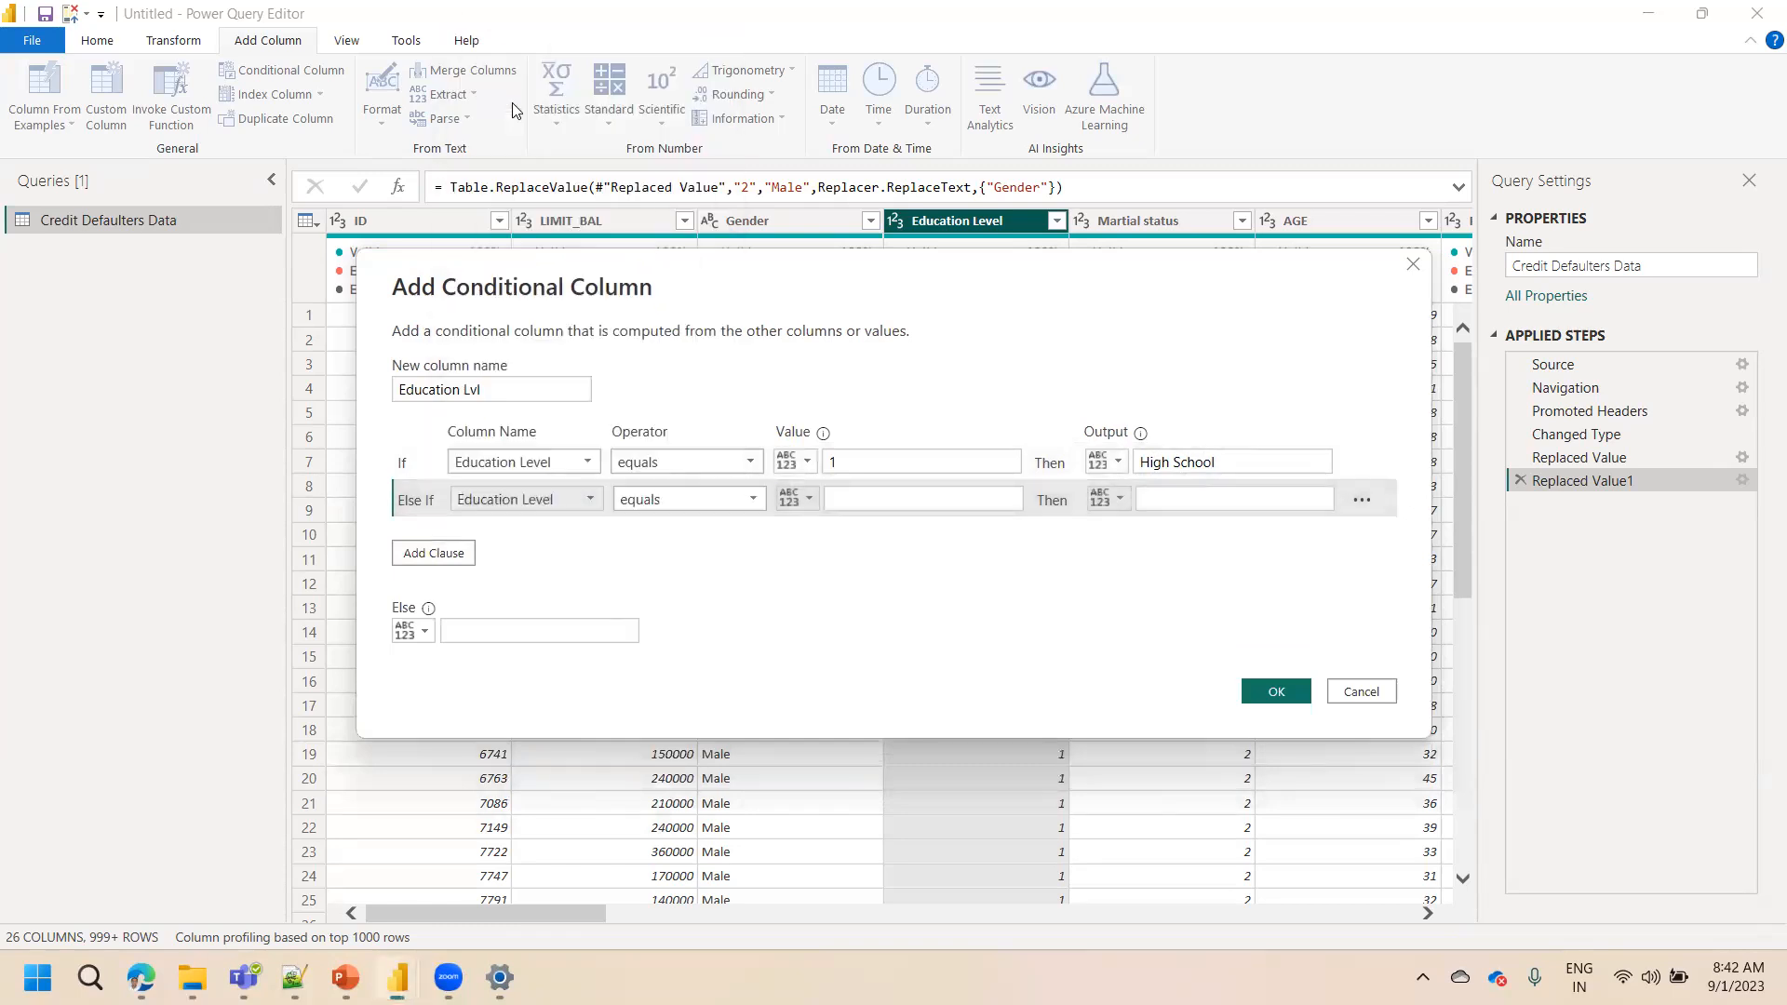
click(852, 500)
text(2)
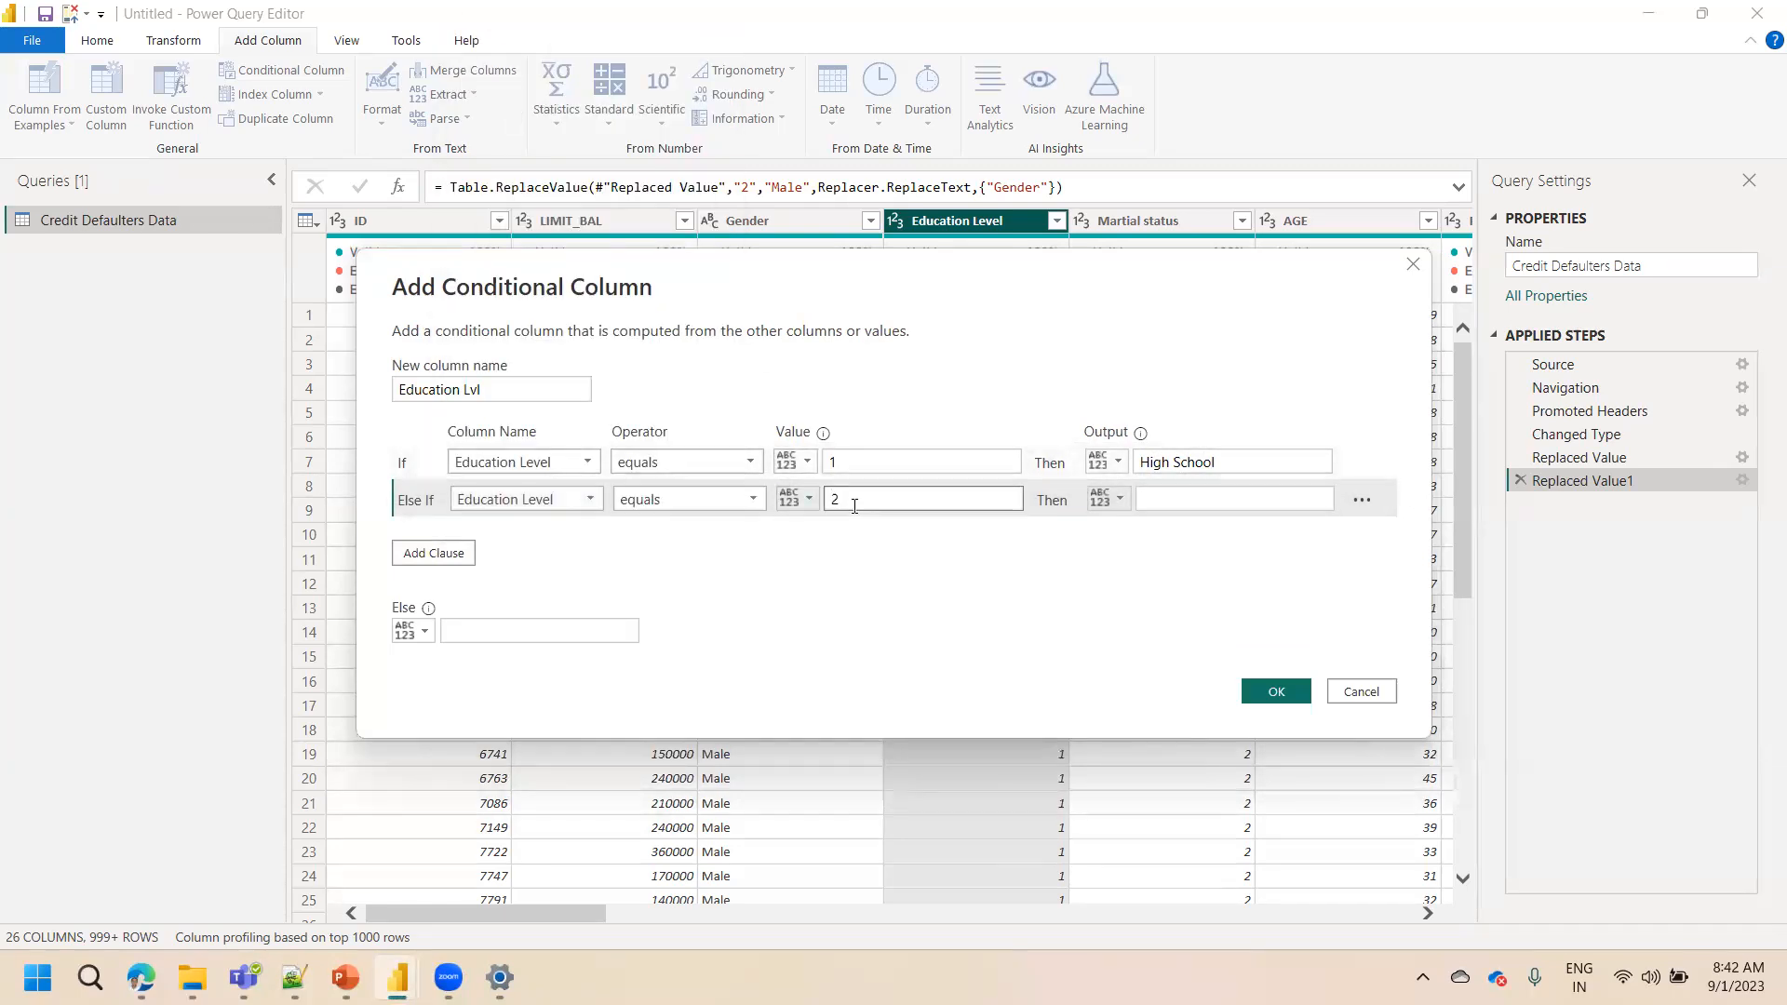
key(Tab)
key(Tab)
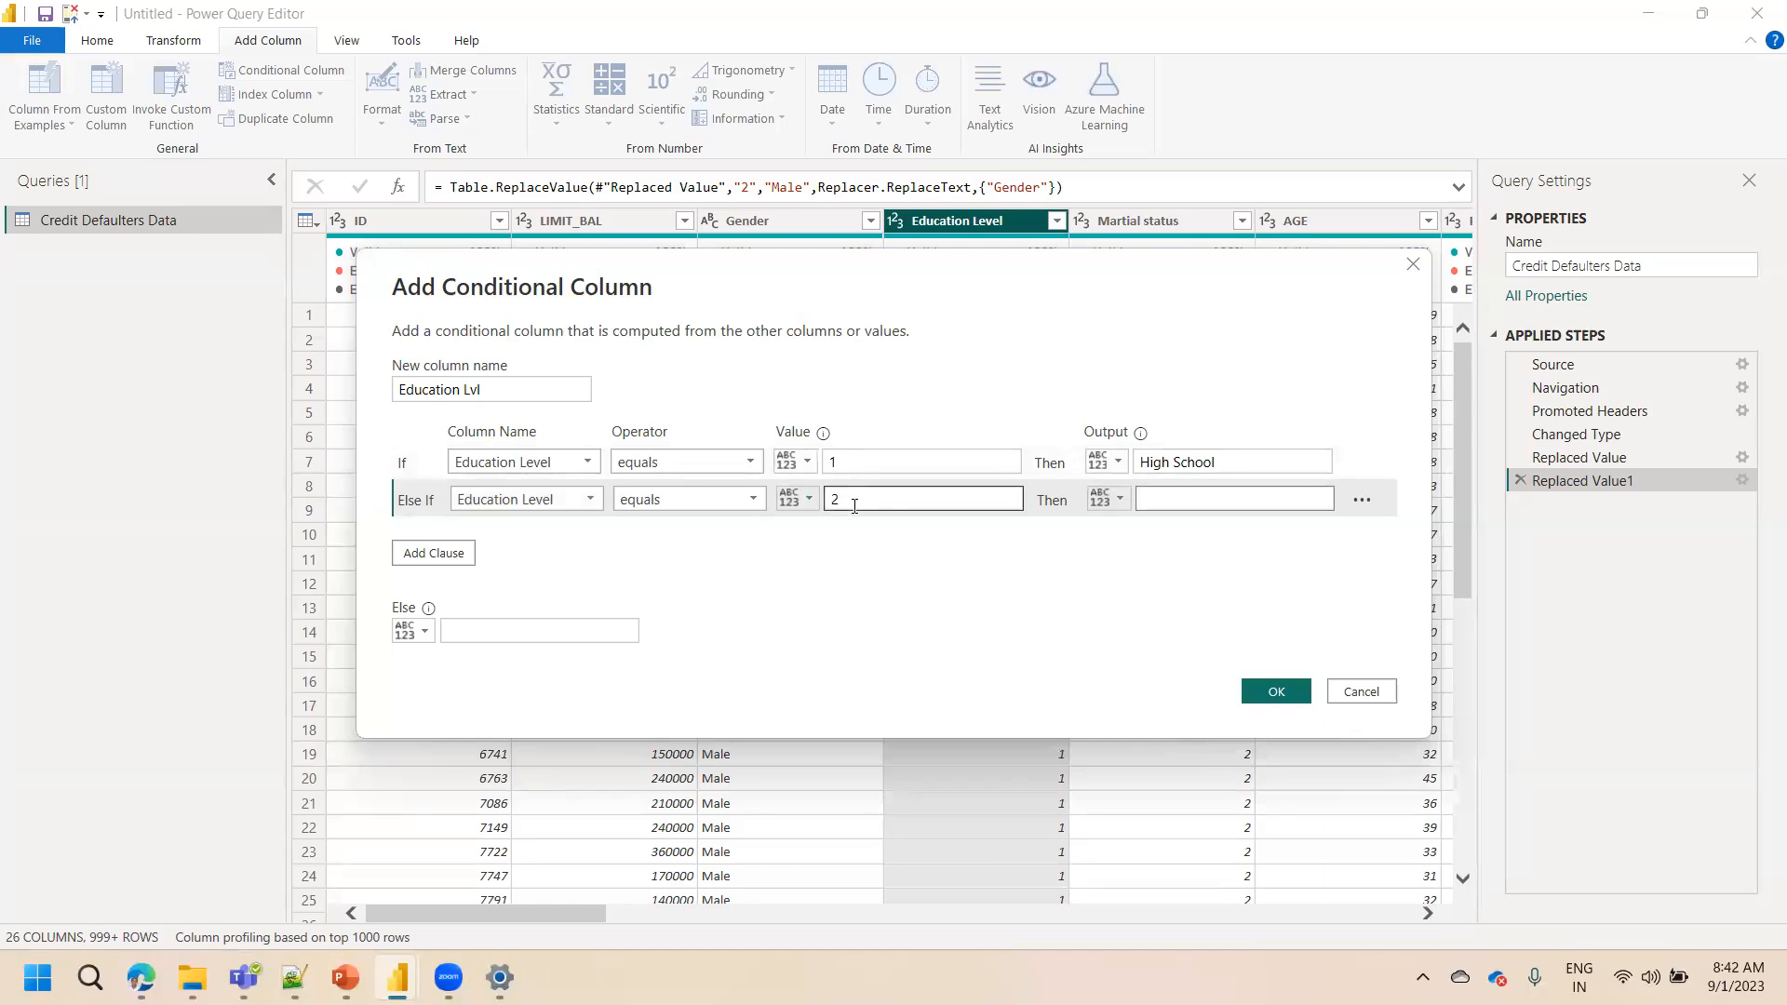
text(Graduate)
Add a third rule: if Education Level equals 3, output Post Graduate
click(459, 558)
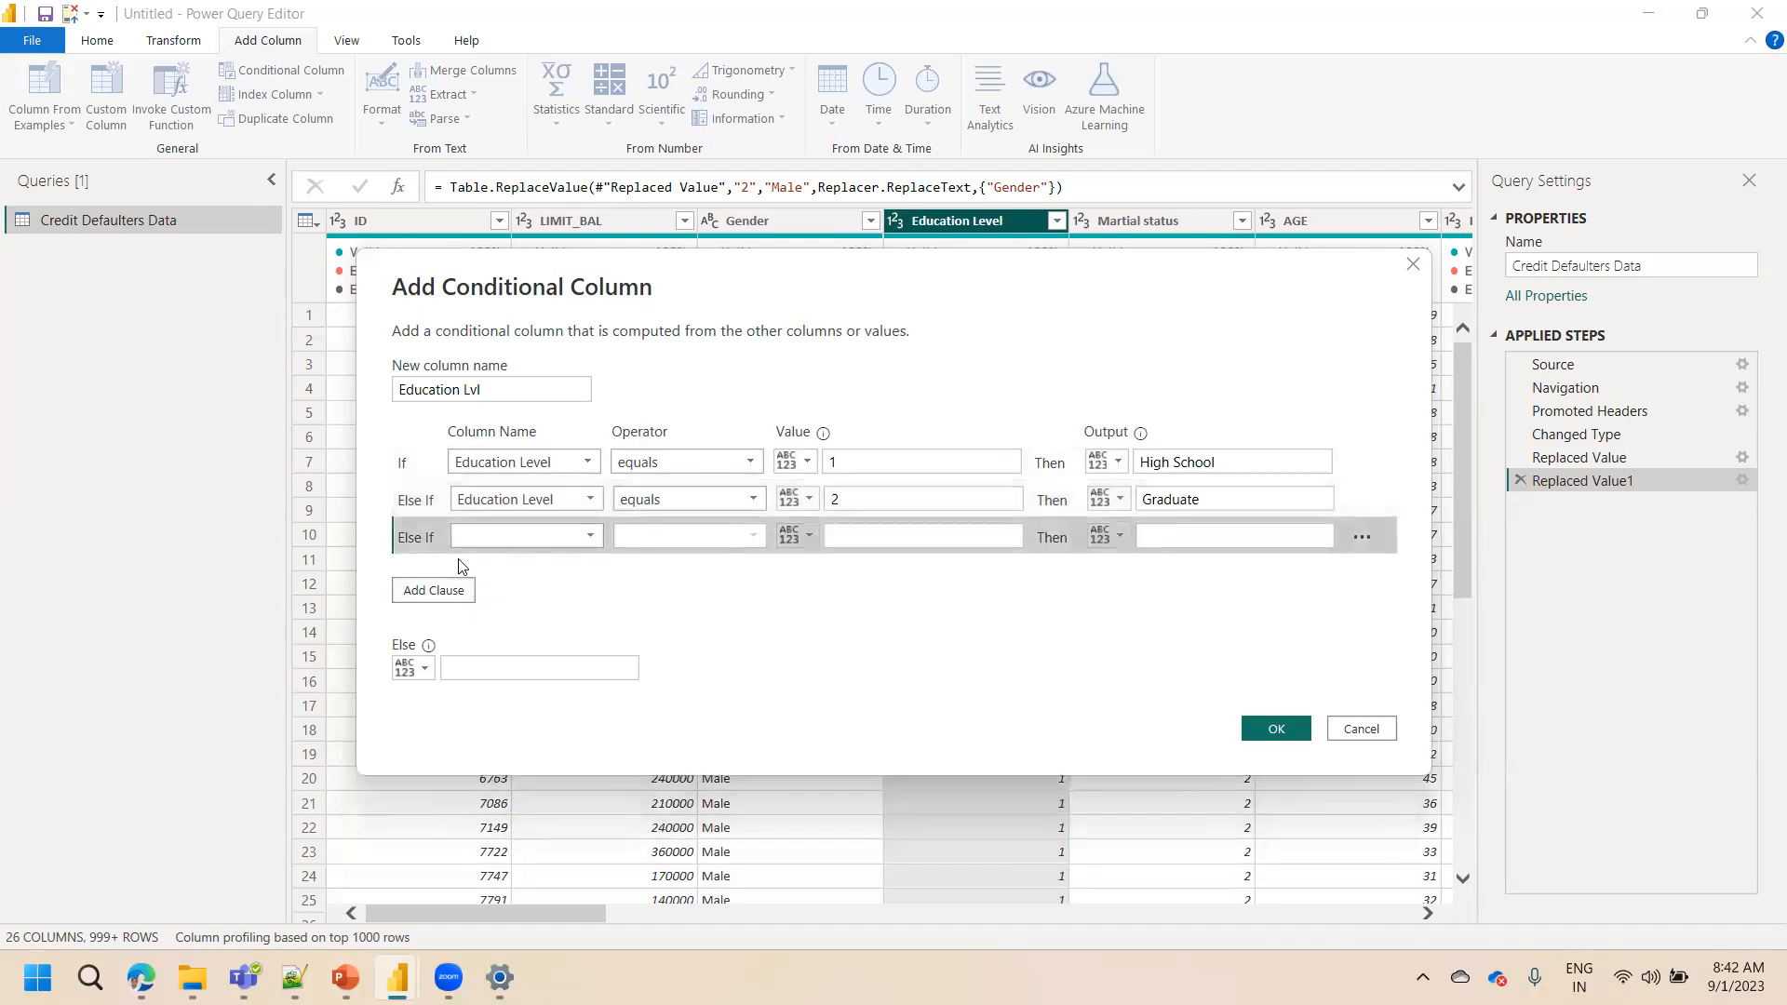
click(541, 536)
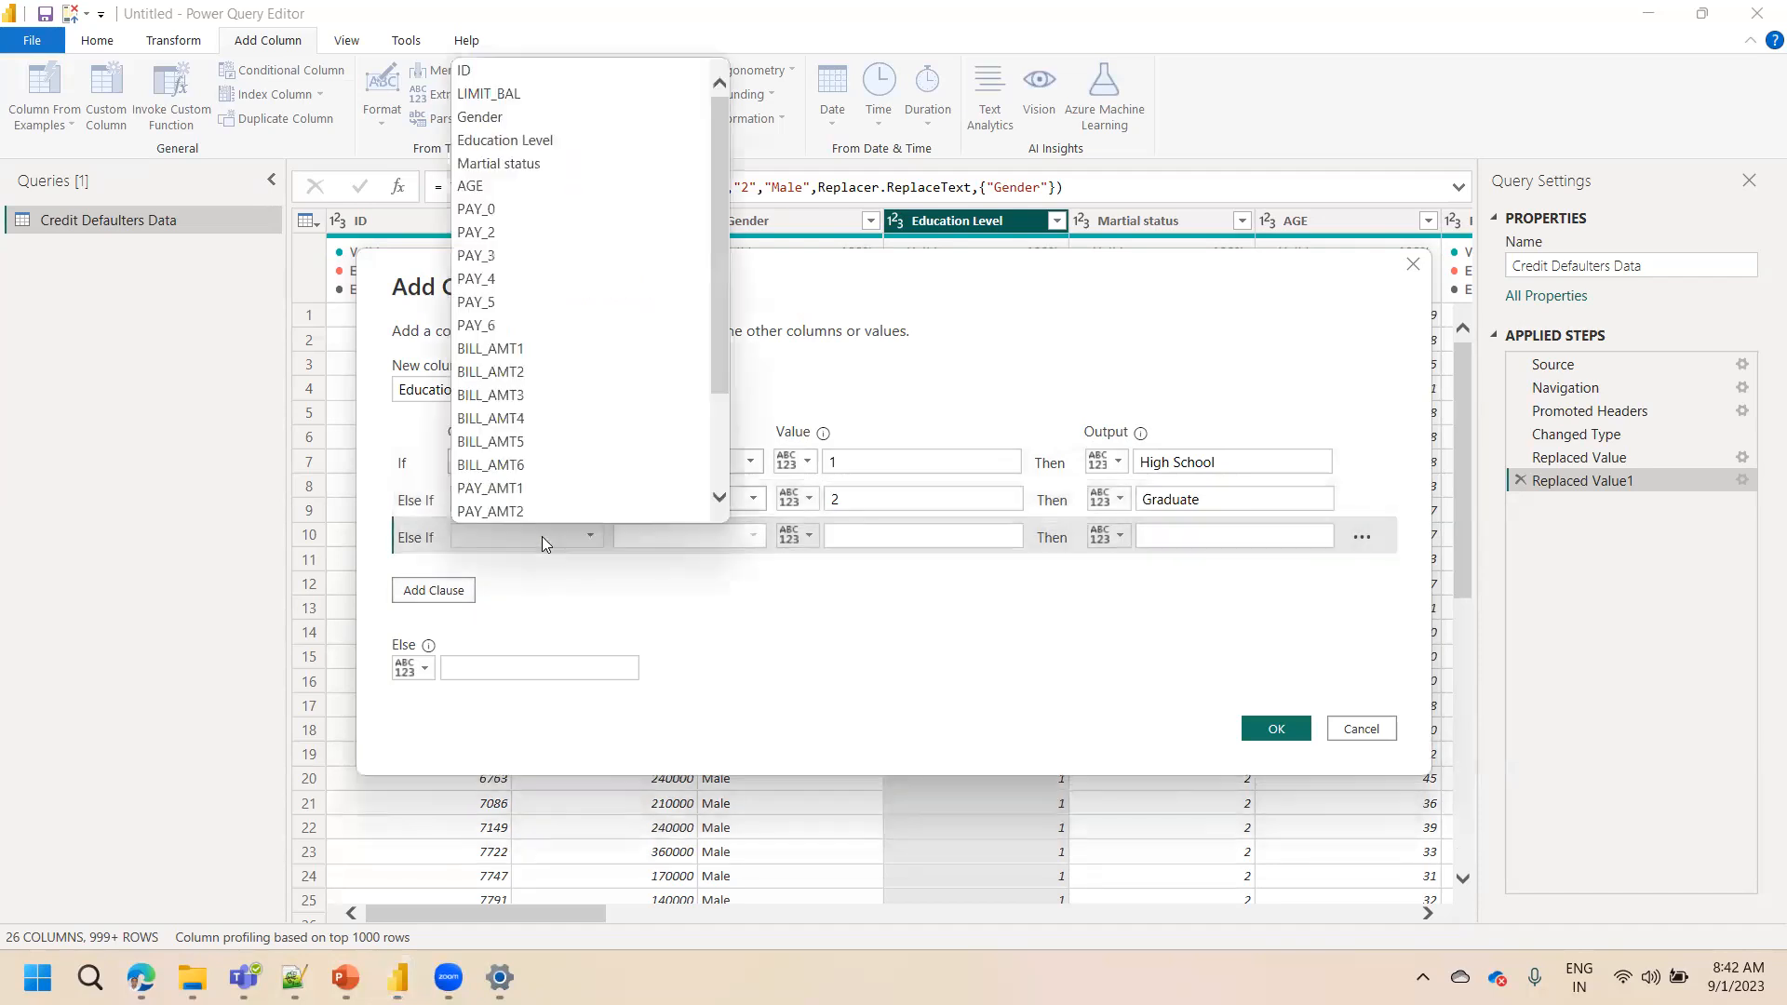
click(532, 140)
click(901, 540)
text(3)
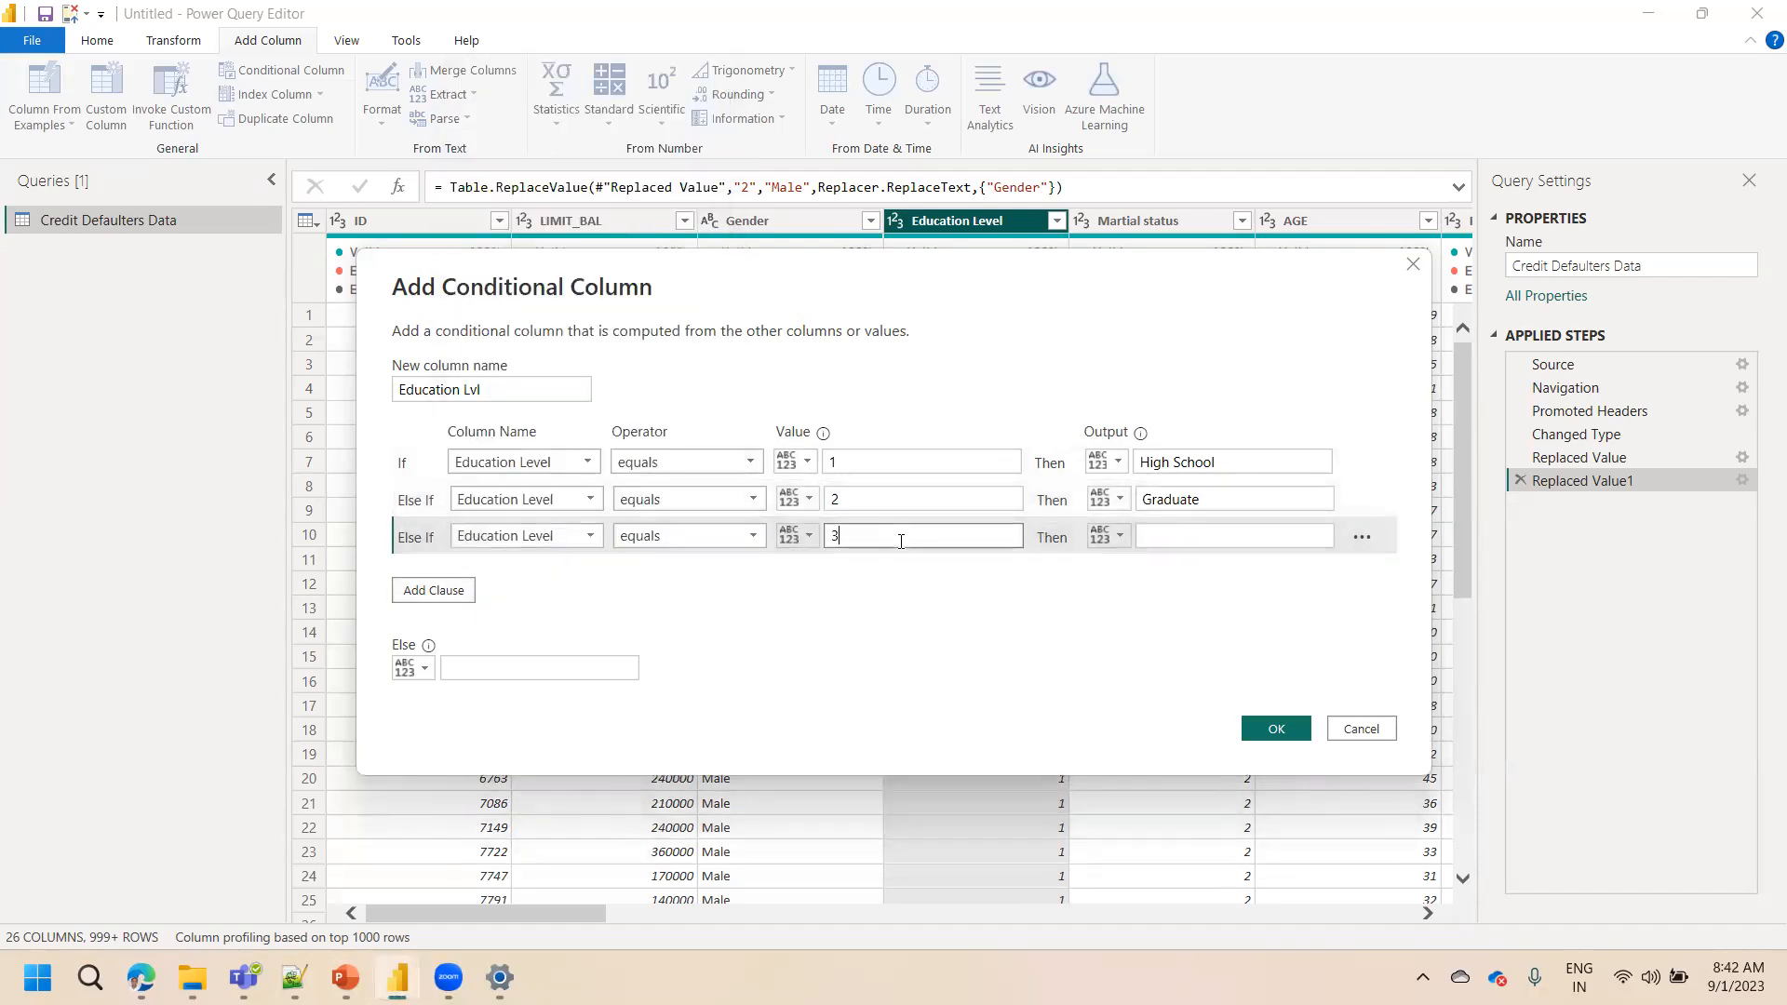
click(1180, 543)
text(Post Graduate)
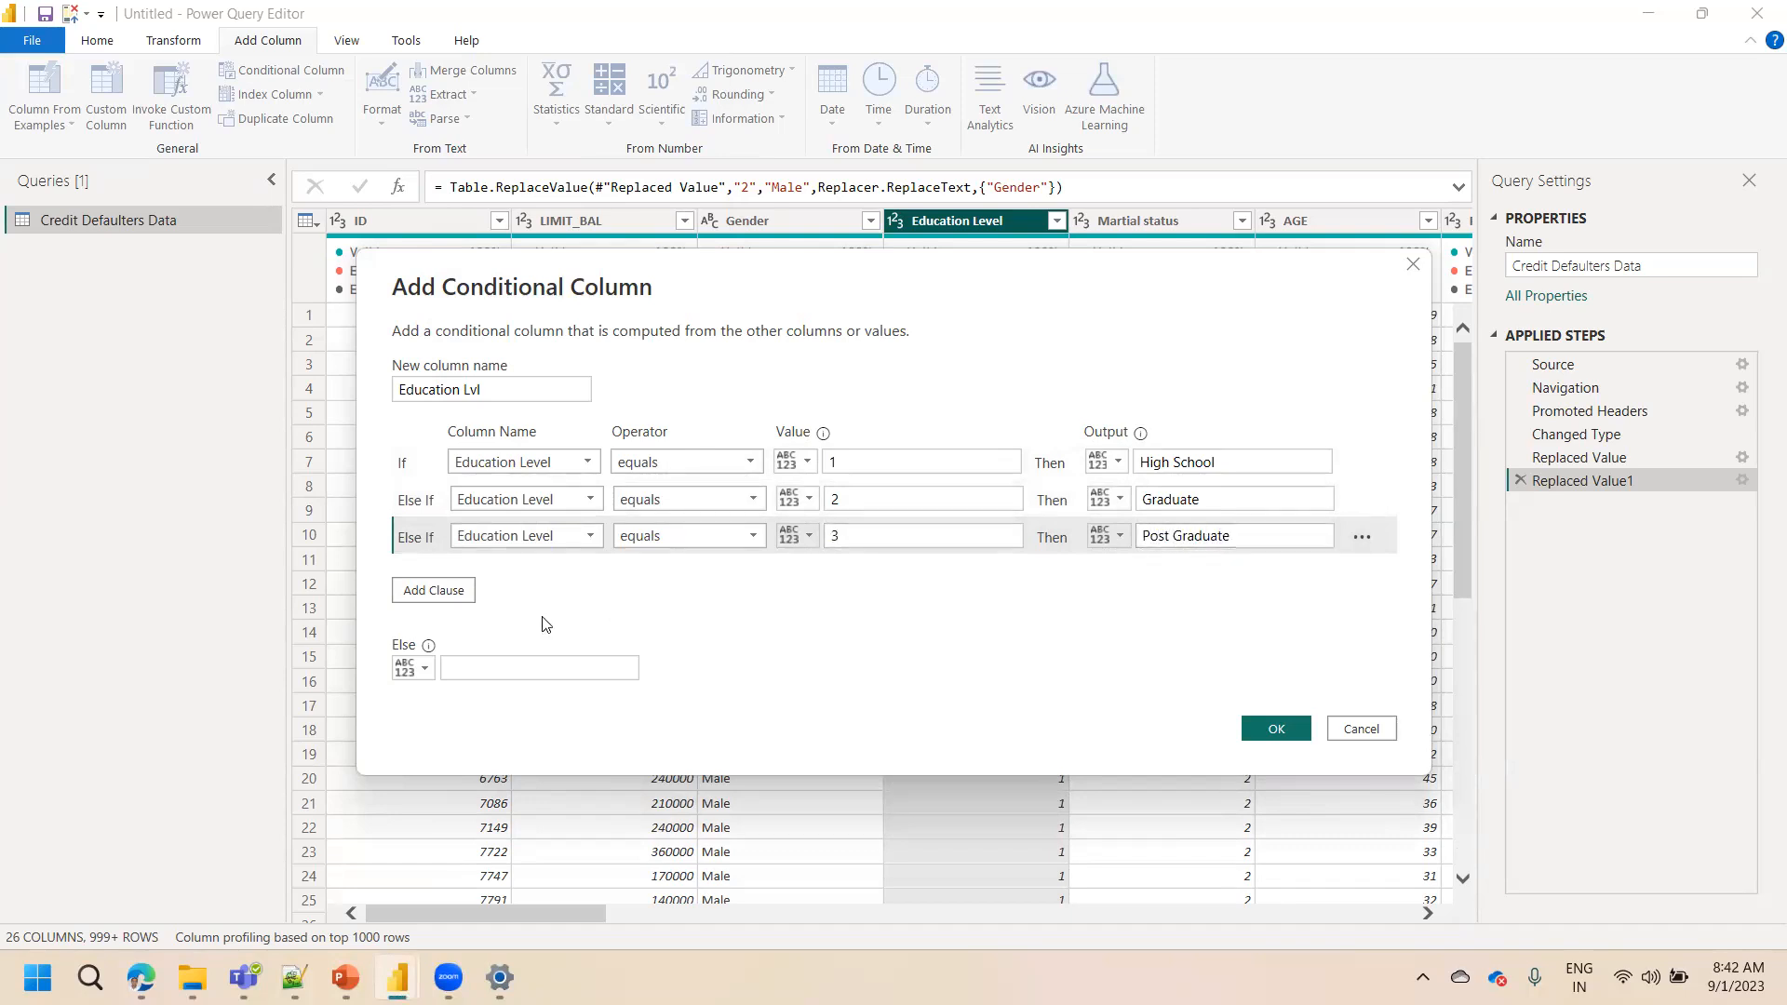
Set the else output to Others and create the conditional column
click(544, 667)
text(Others)
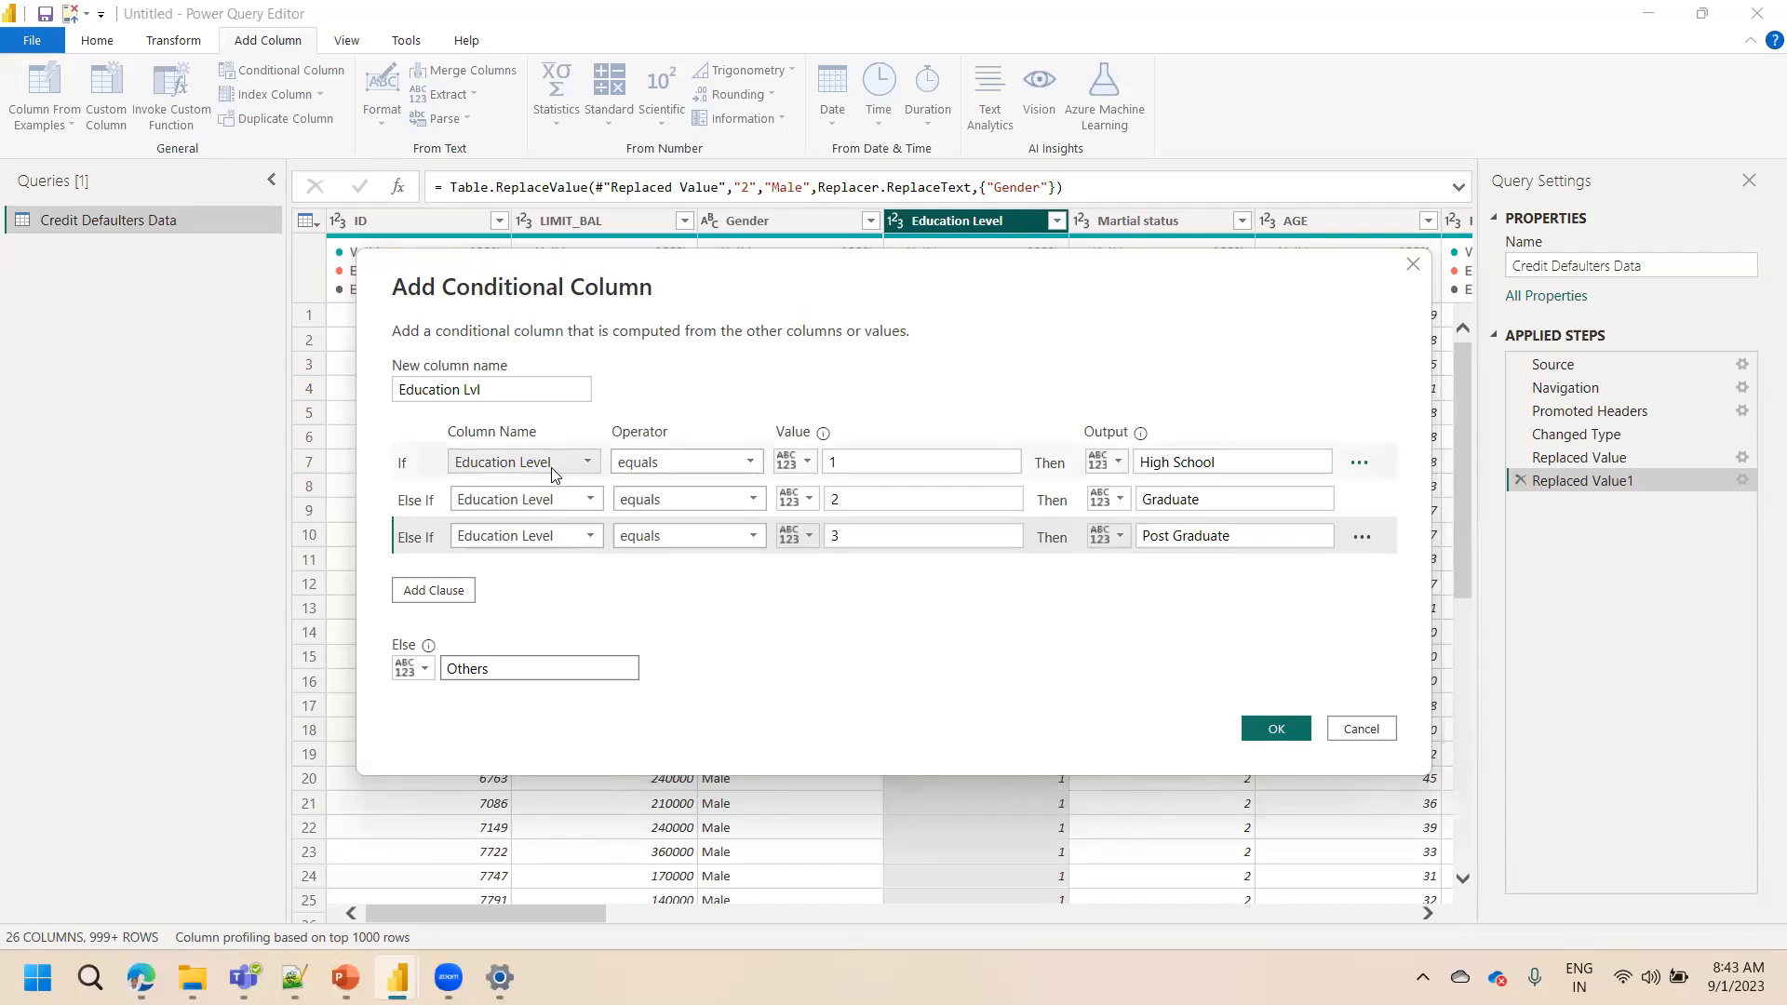
click(664, 462)
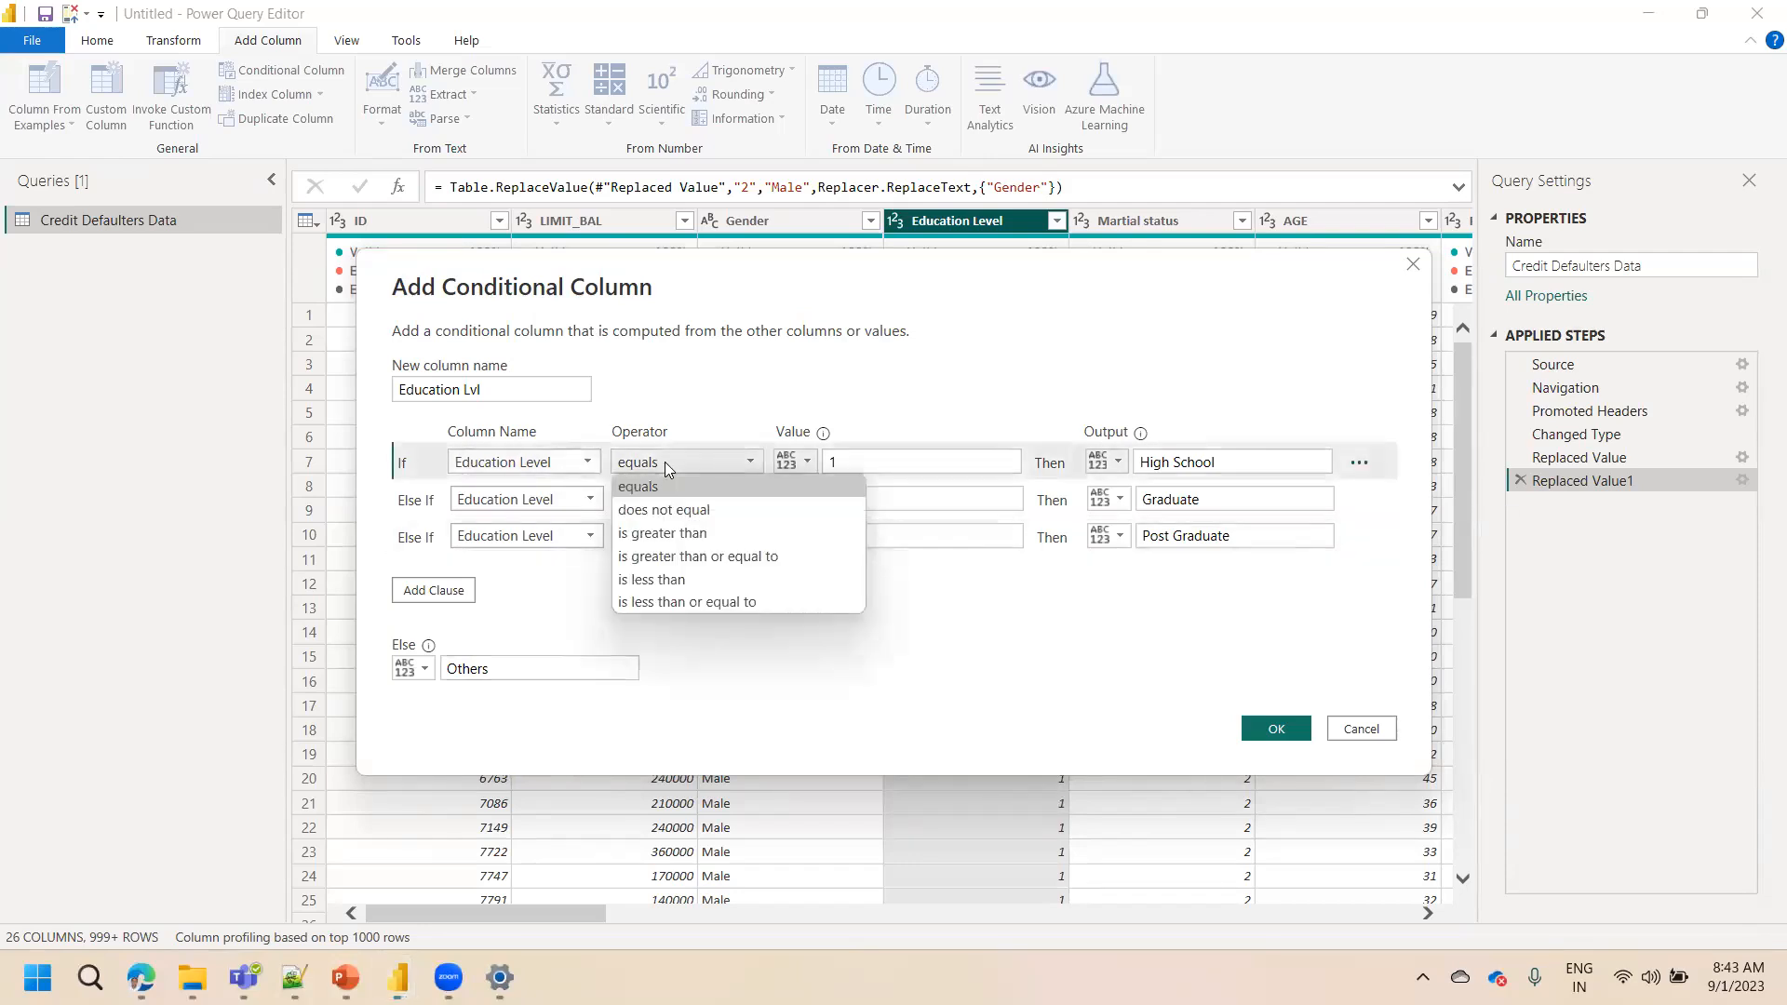
click(922, 461)
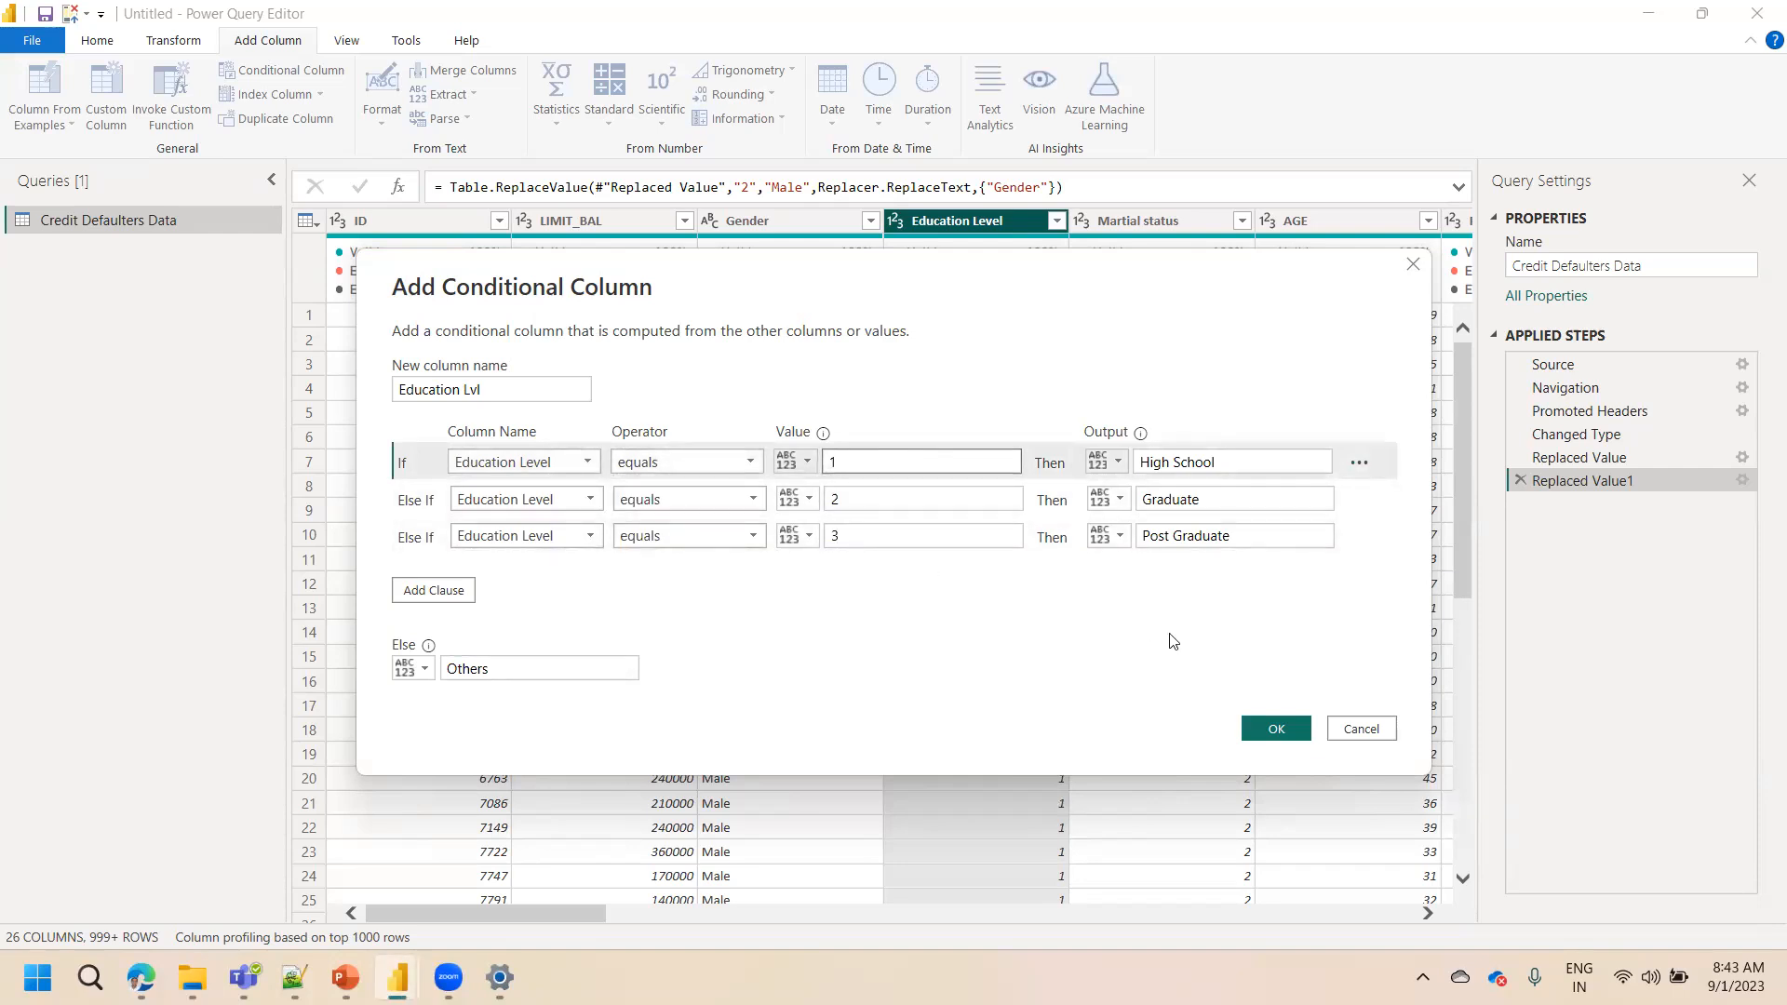
click(1273, 729)
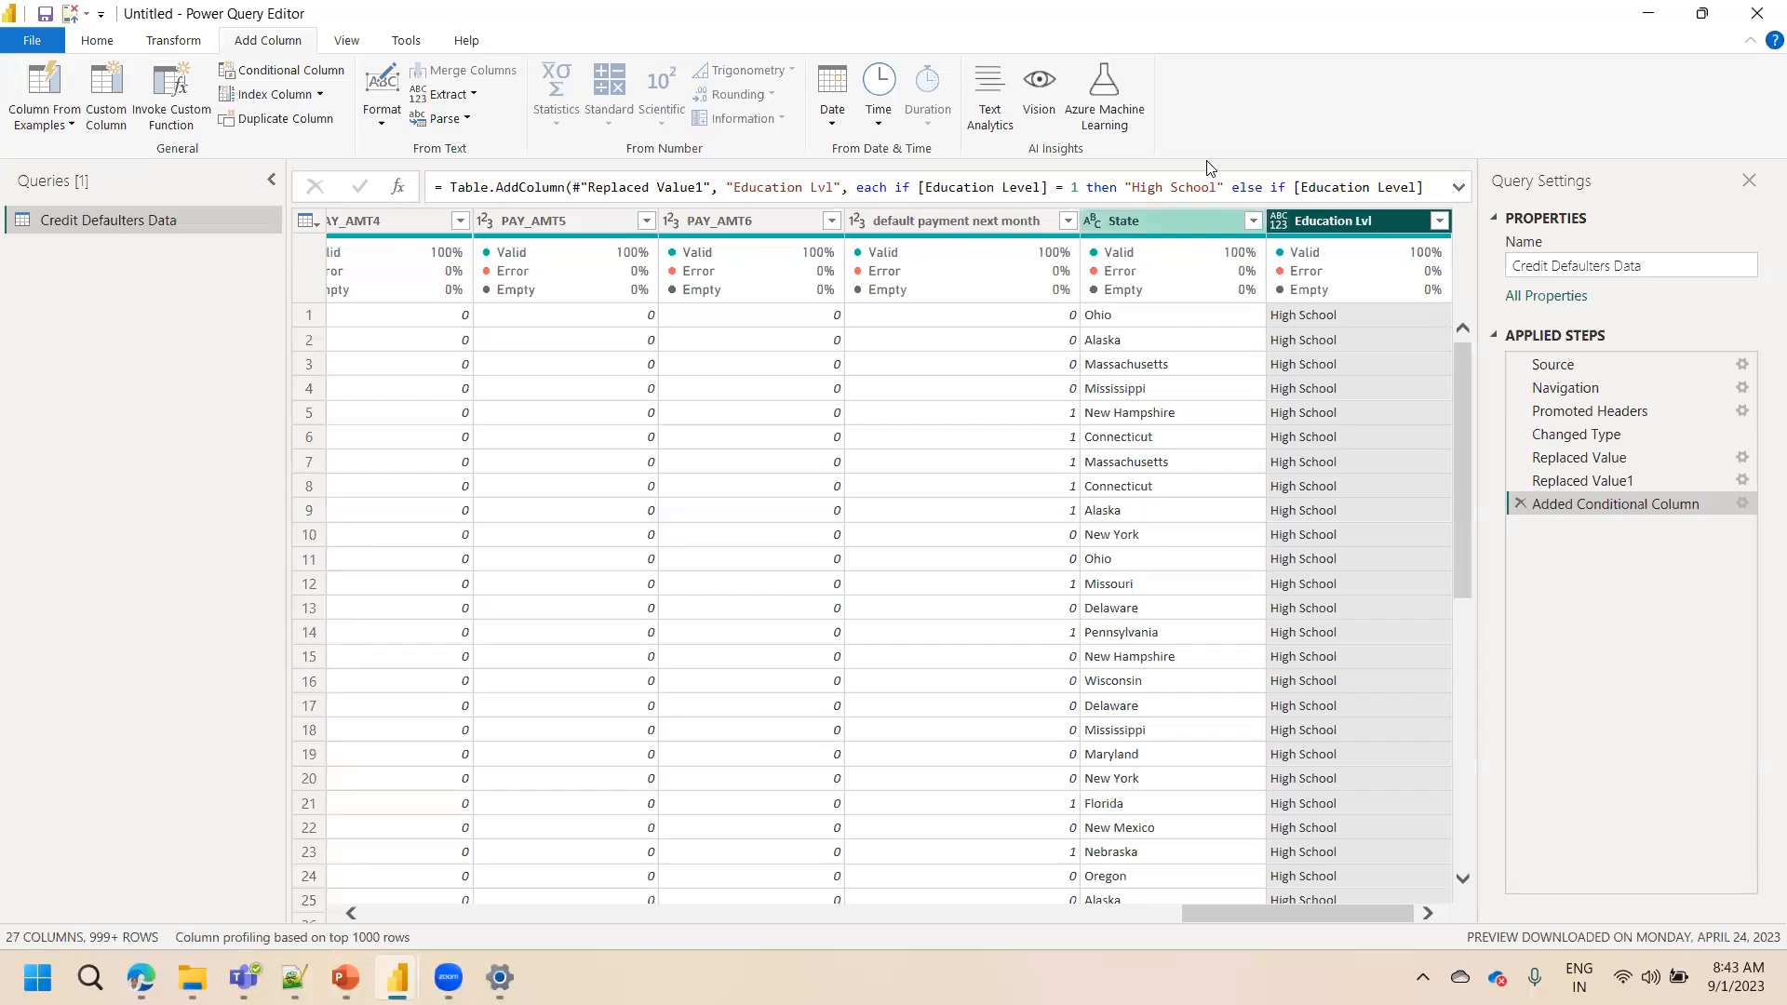
Open the Education Lvl filter list and load its full set of values to check them
click(1440, 220)
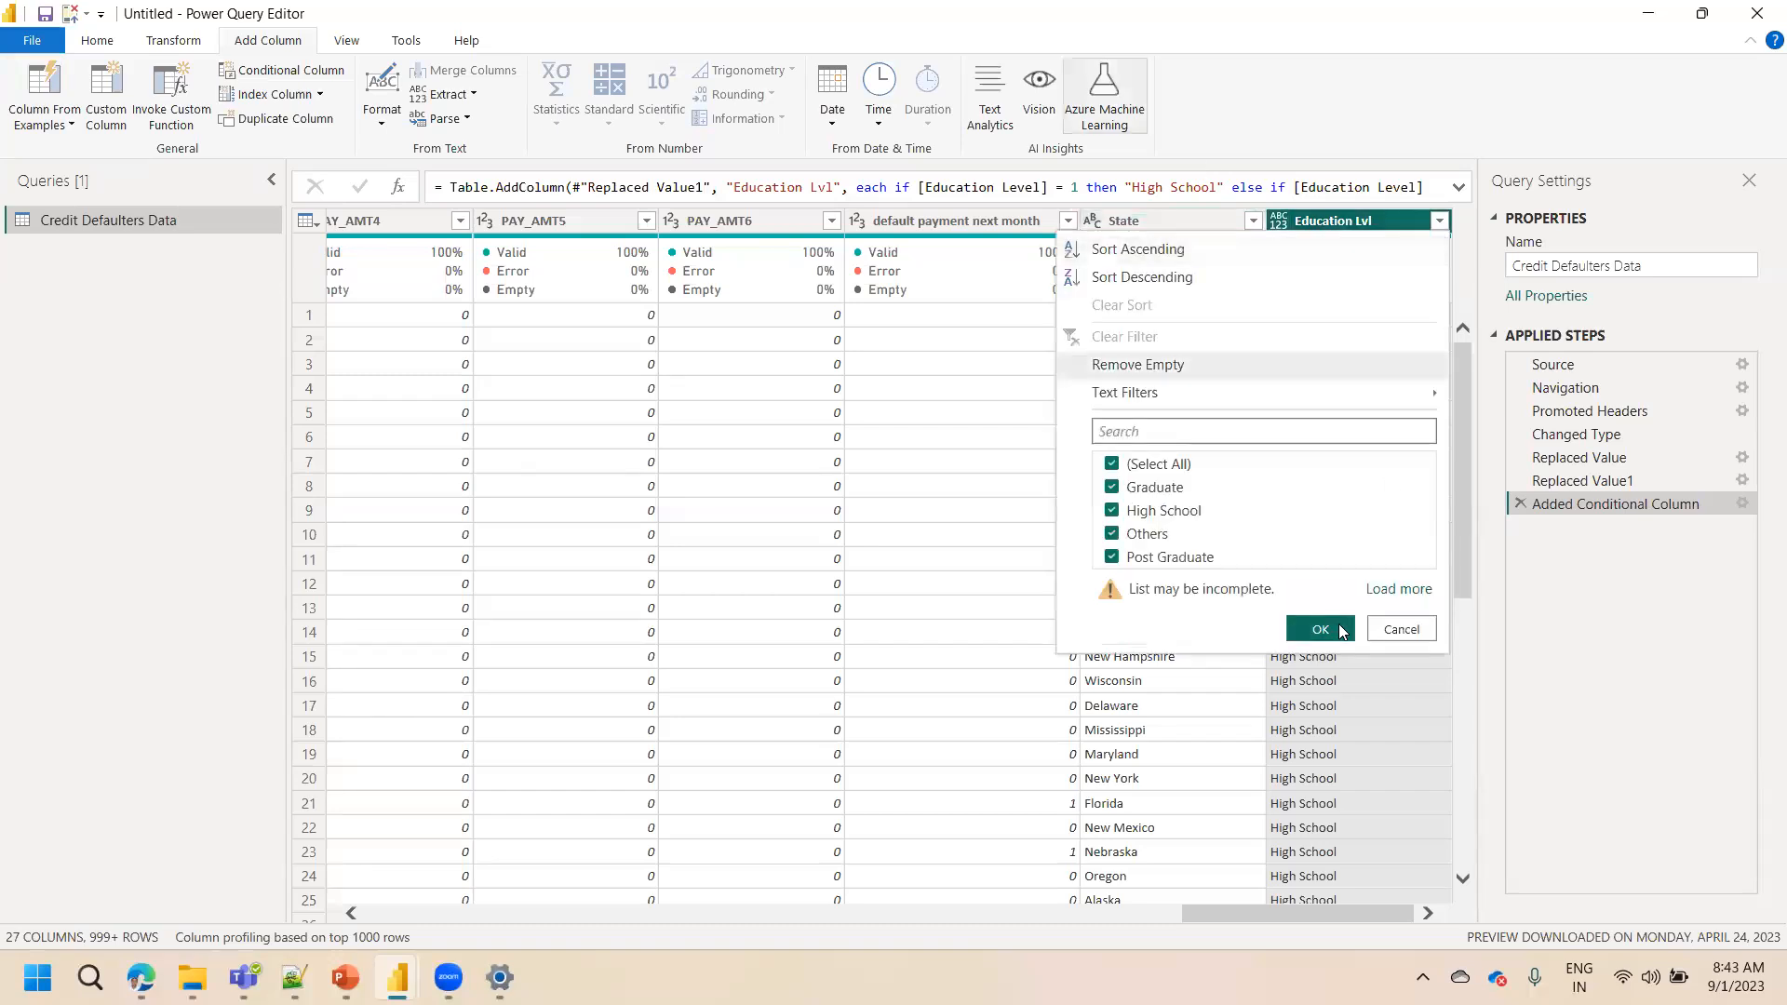
click(1397, 588)
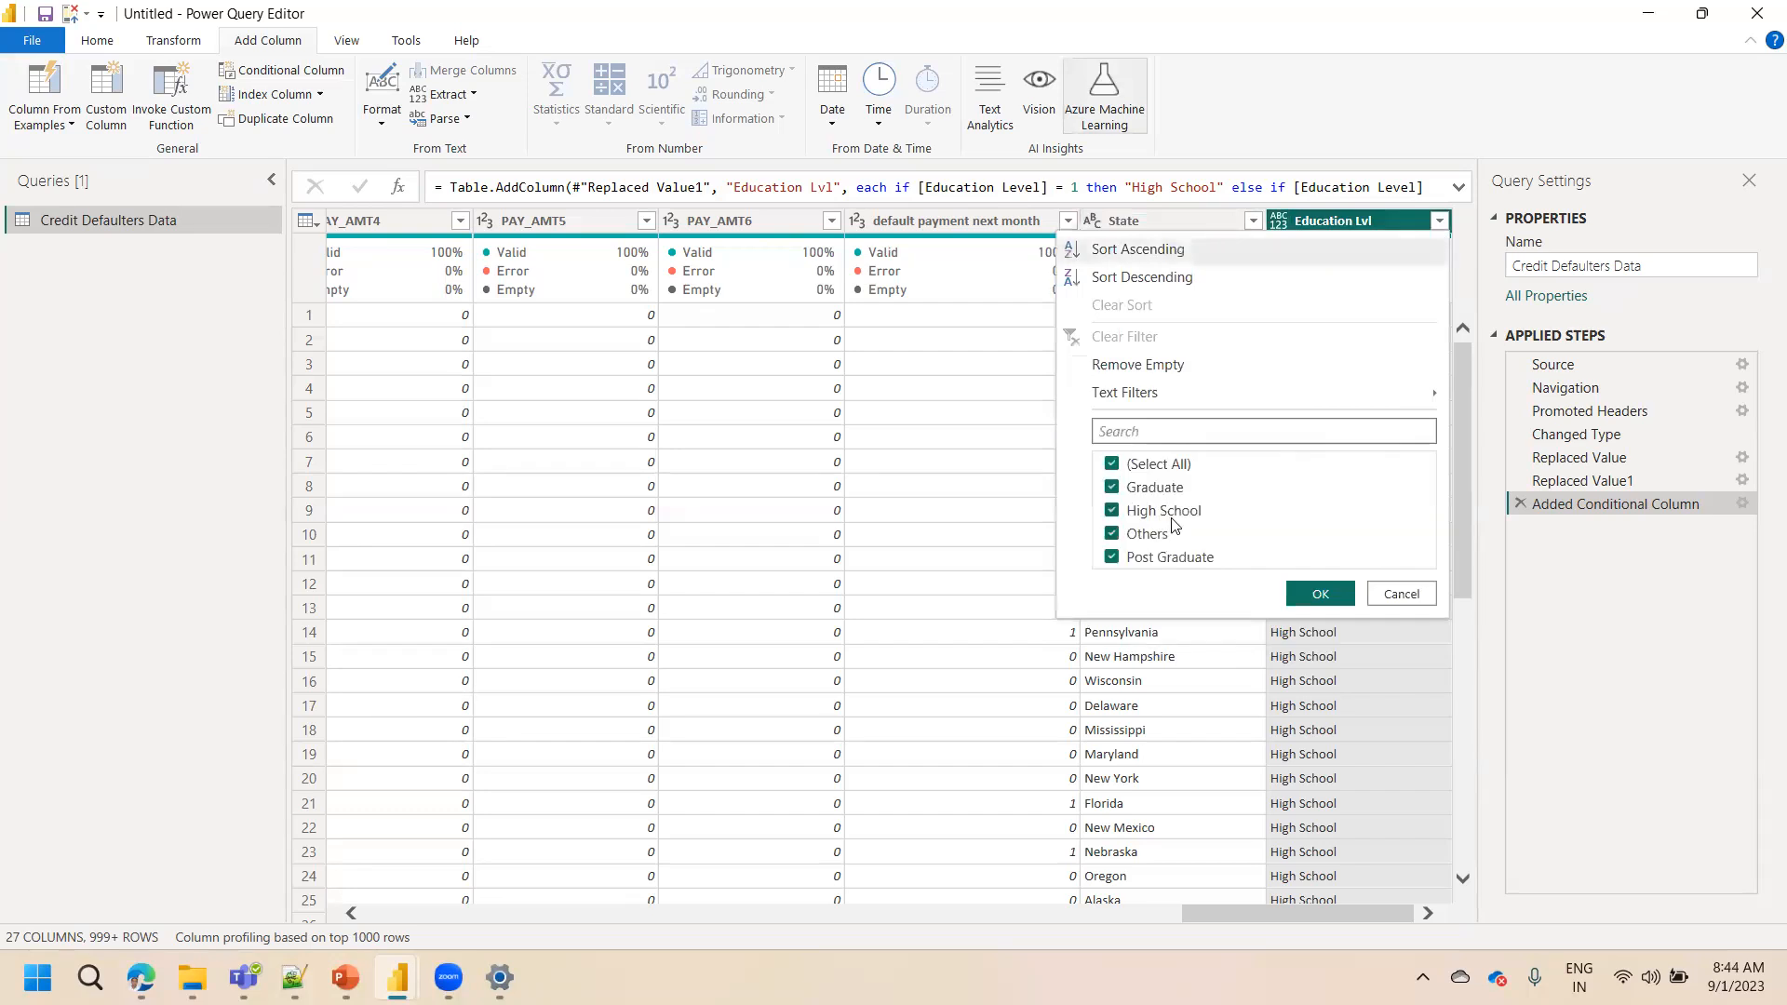
click(1314, 691)
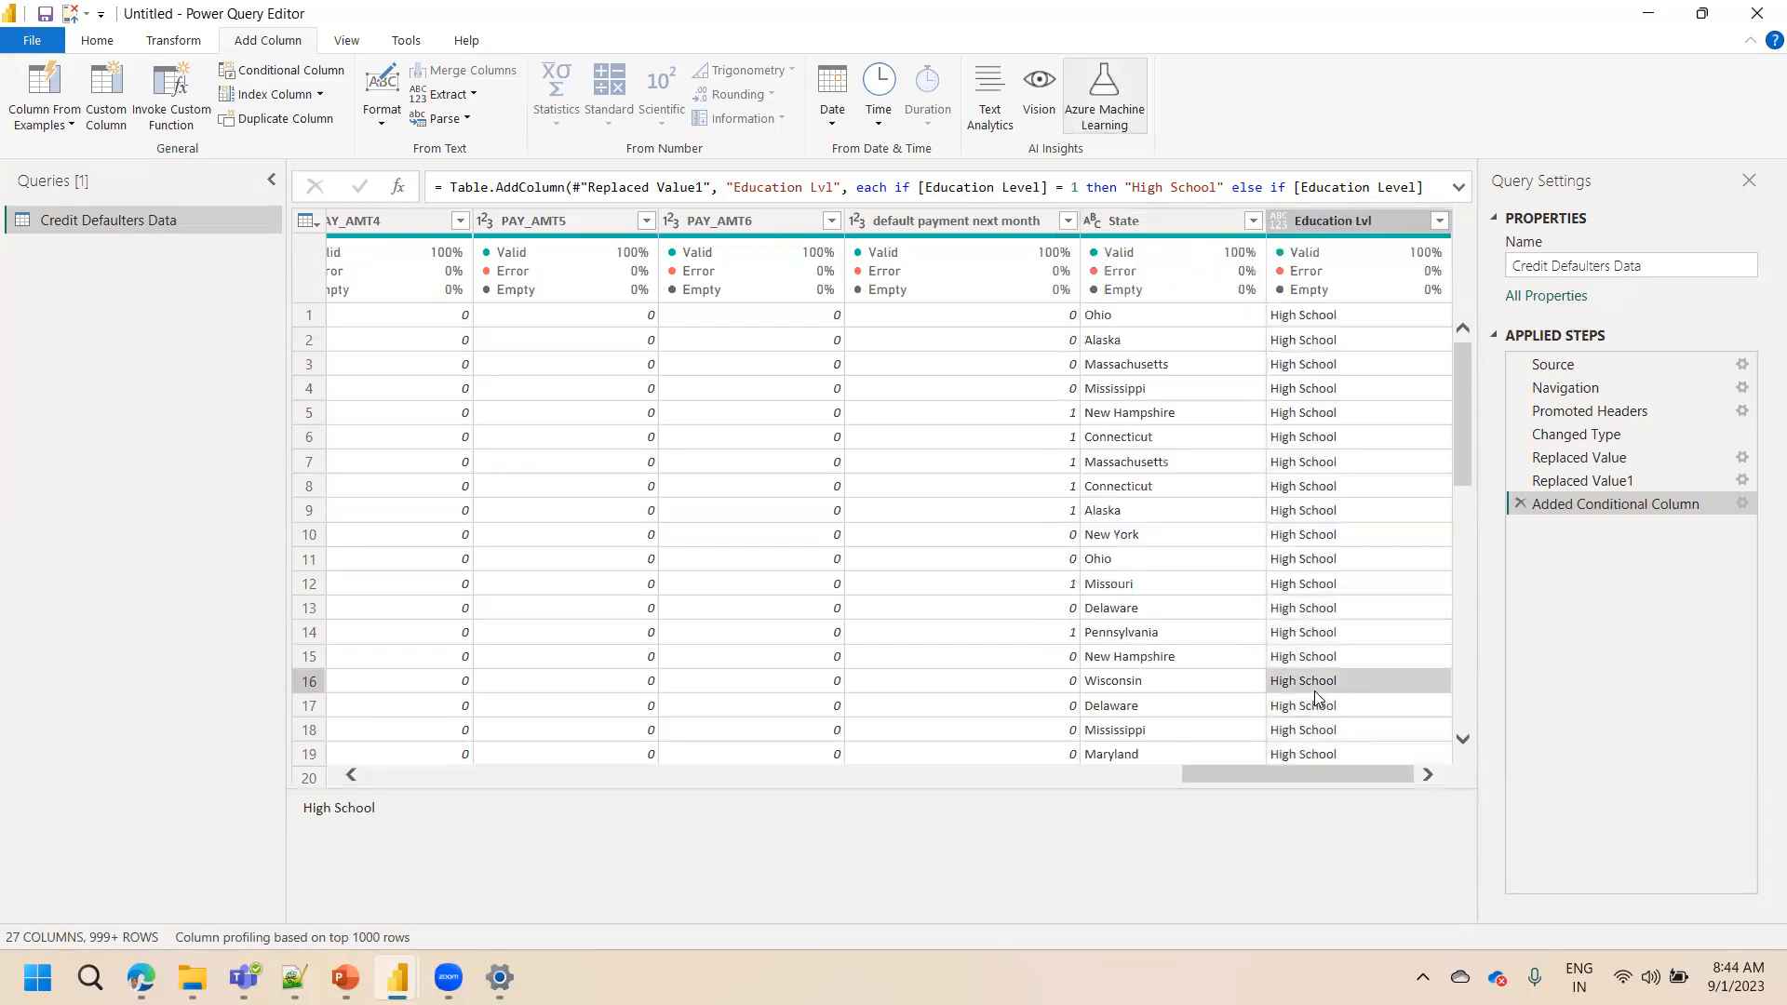
Change the Education Lvl column's data type to Text
click(1284, 224)
click(1281, 224)
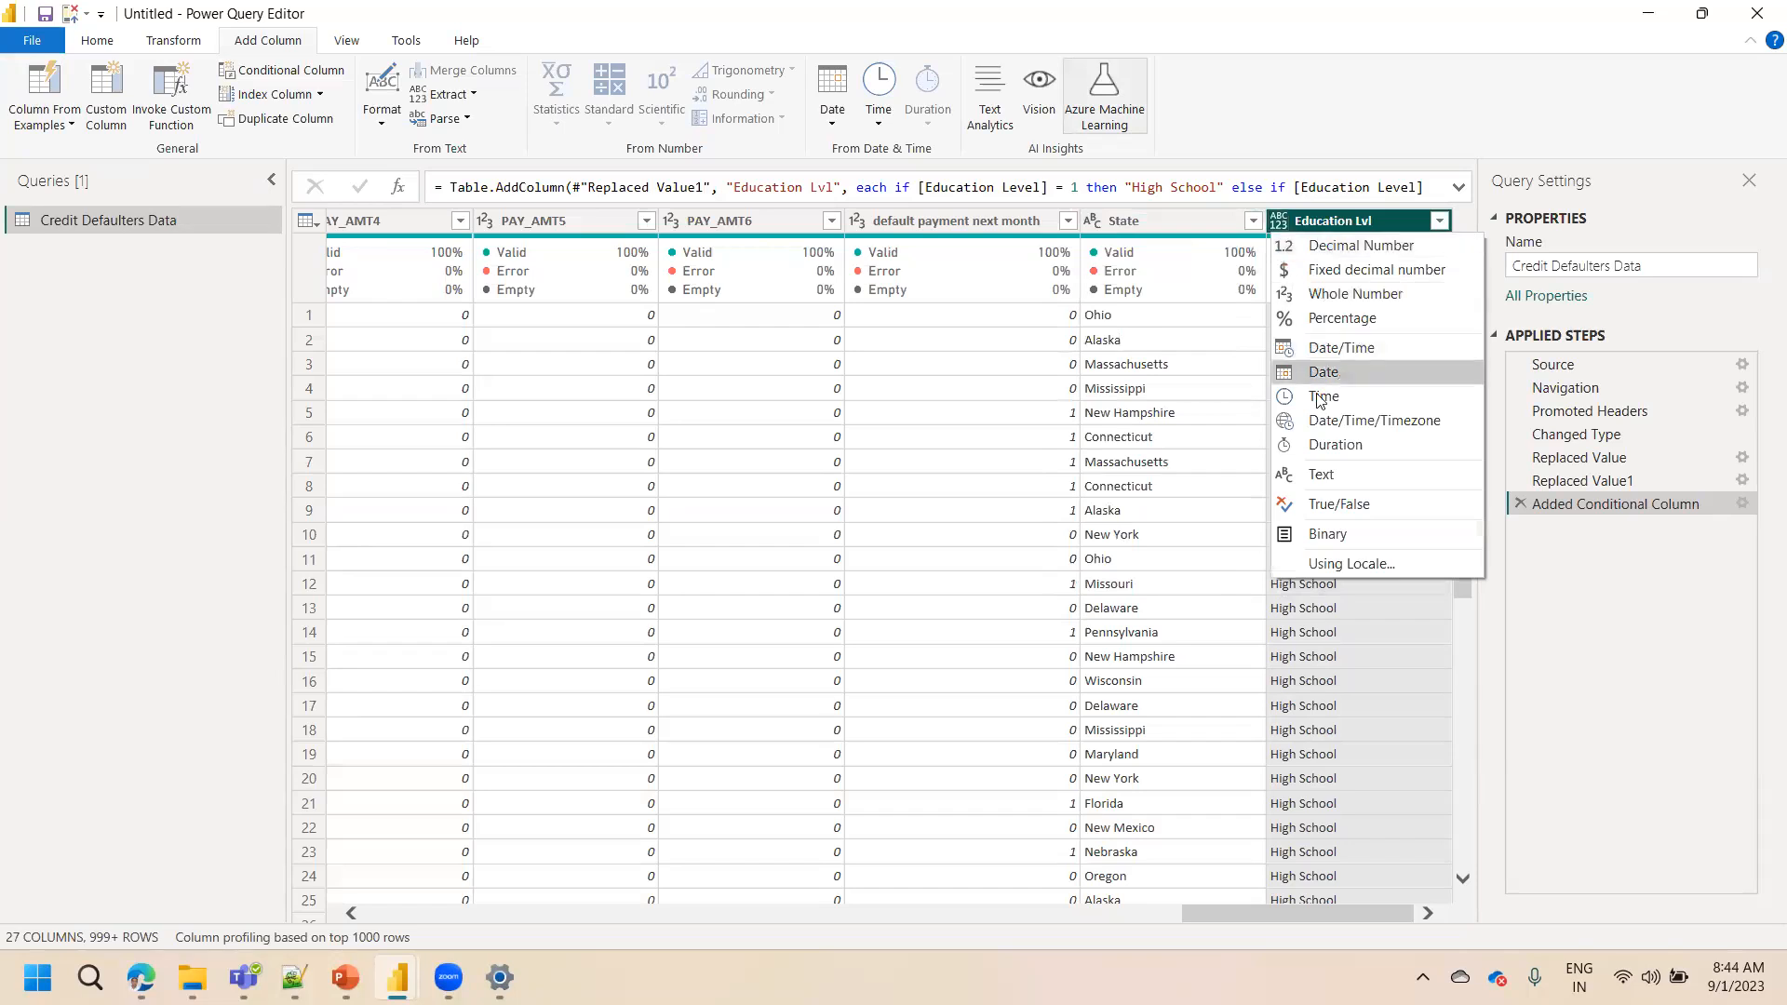
click(1320, 475)
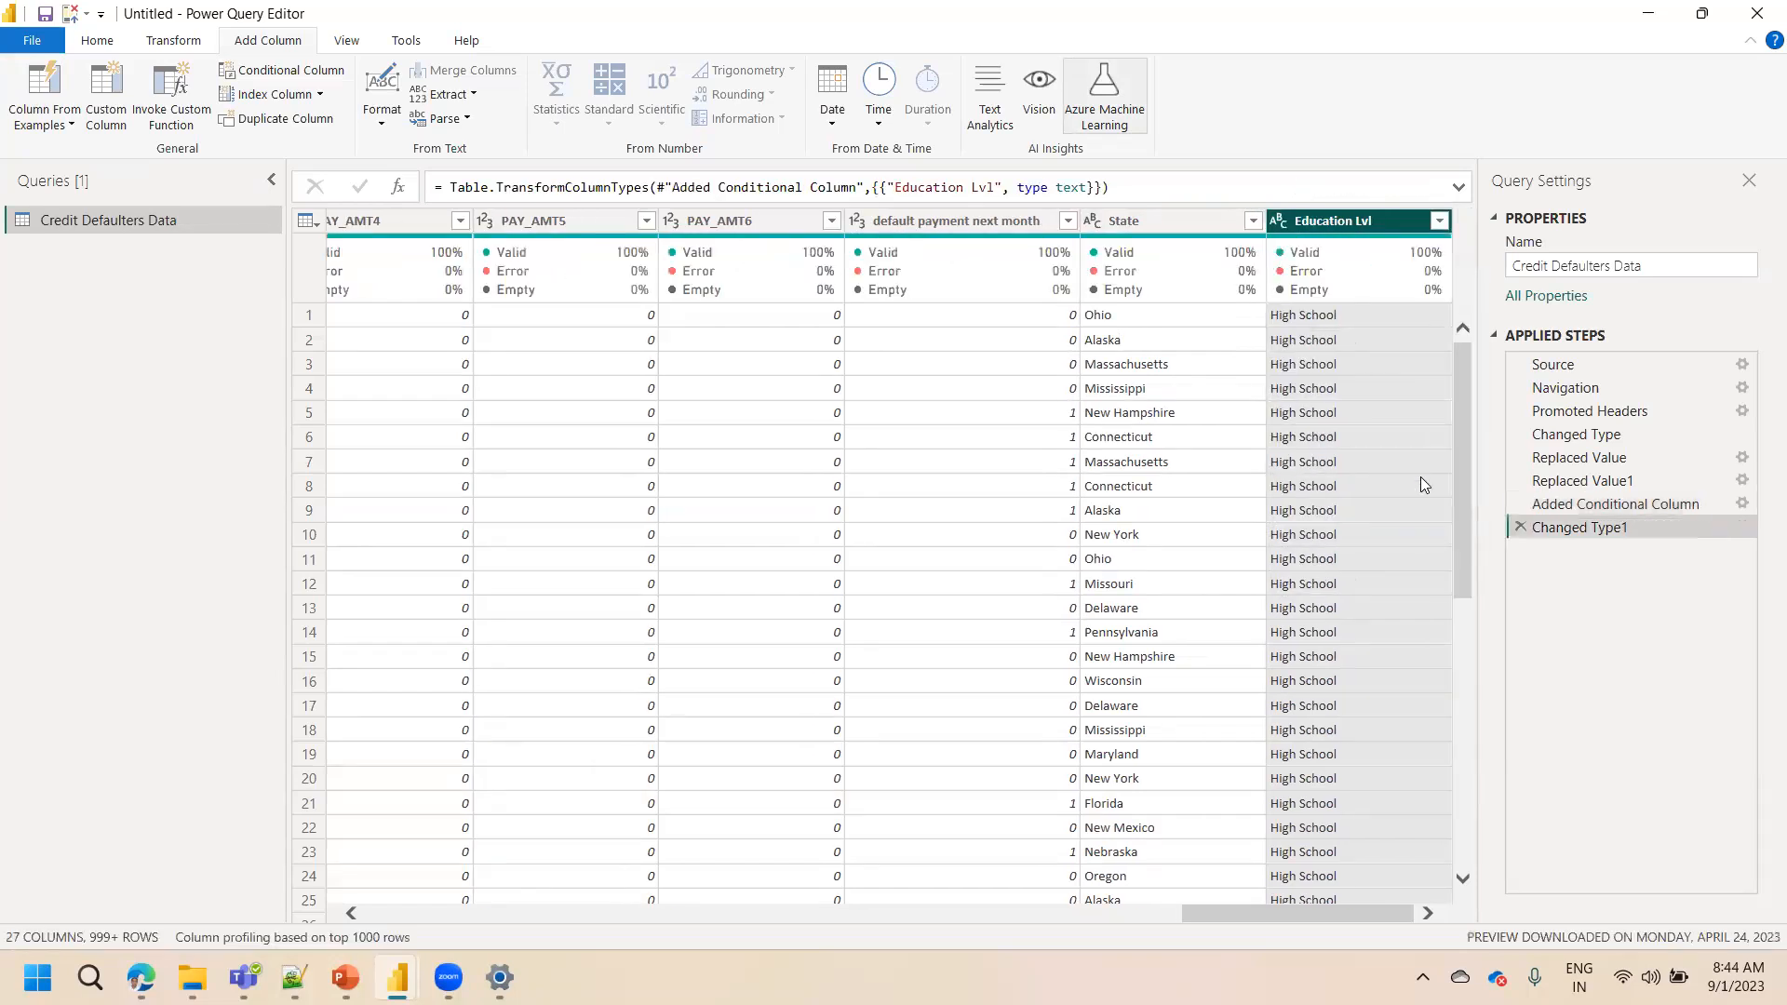
Step between the Added Conditional Column and Changed Type1 steps and select the original Education Level column
click(1596, 510)
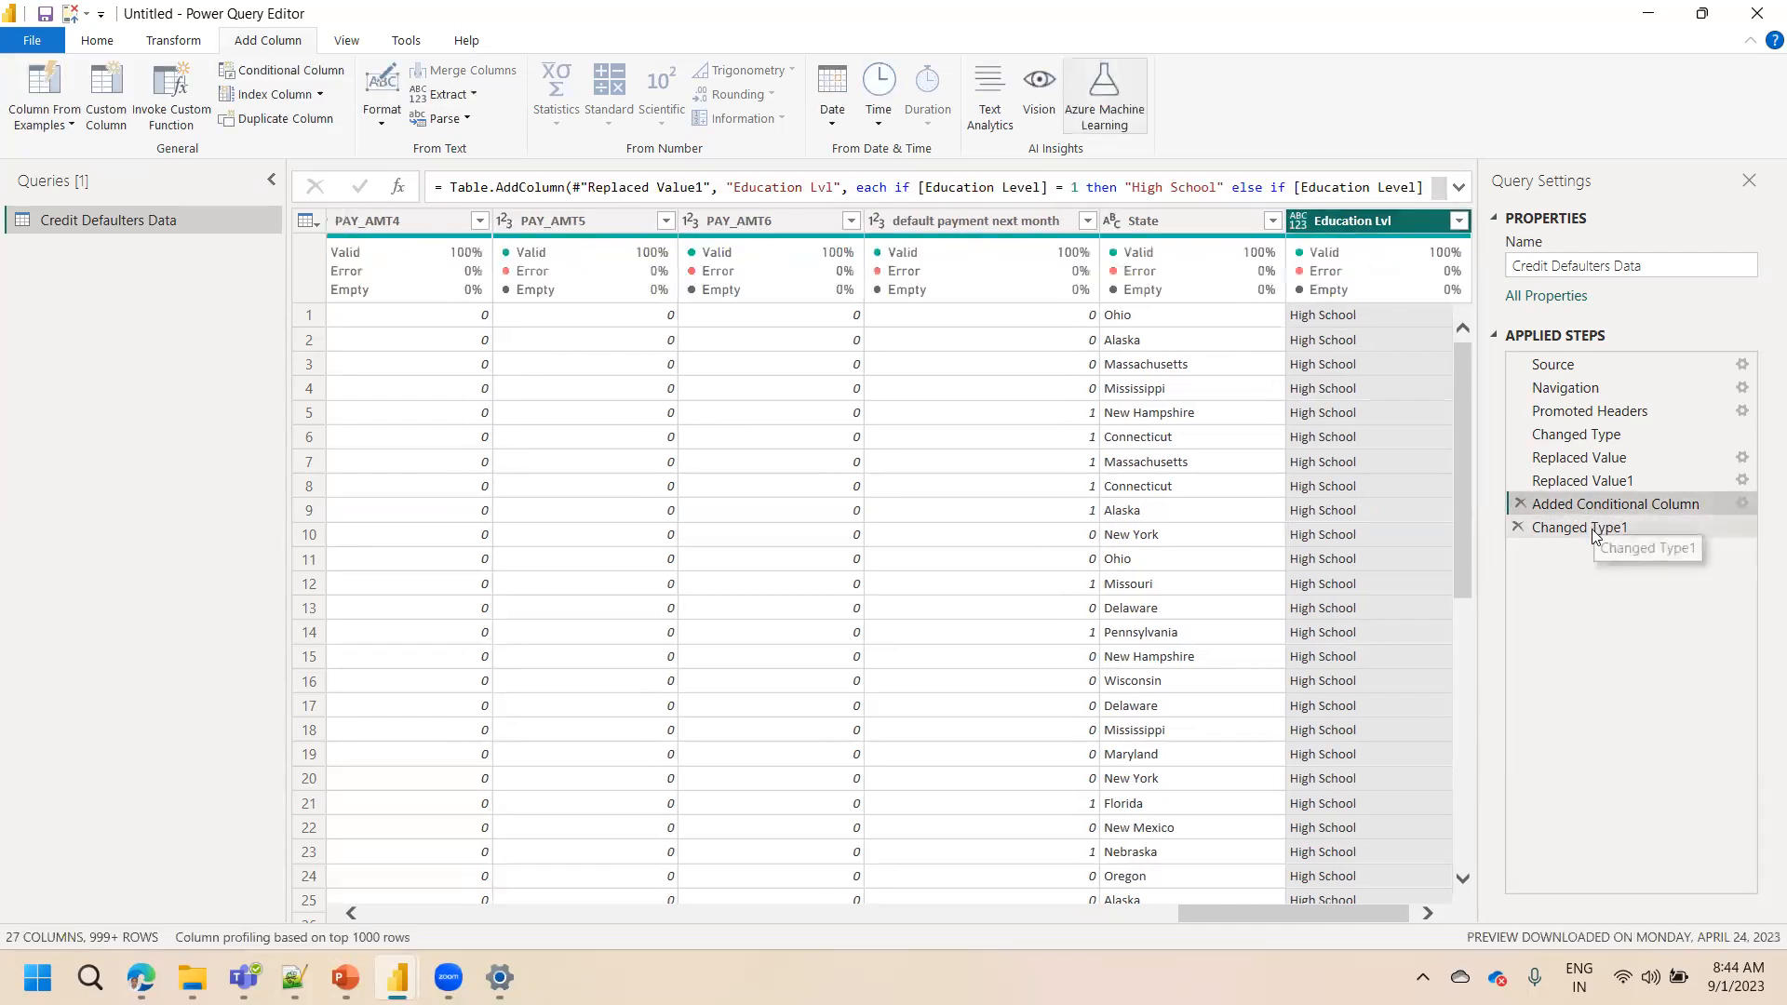
click(1592, 528)
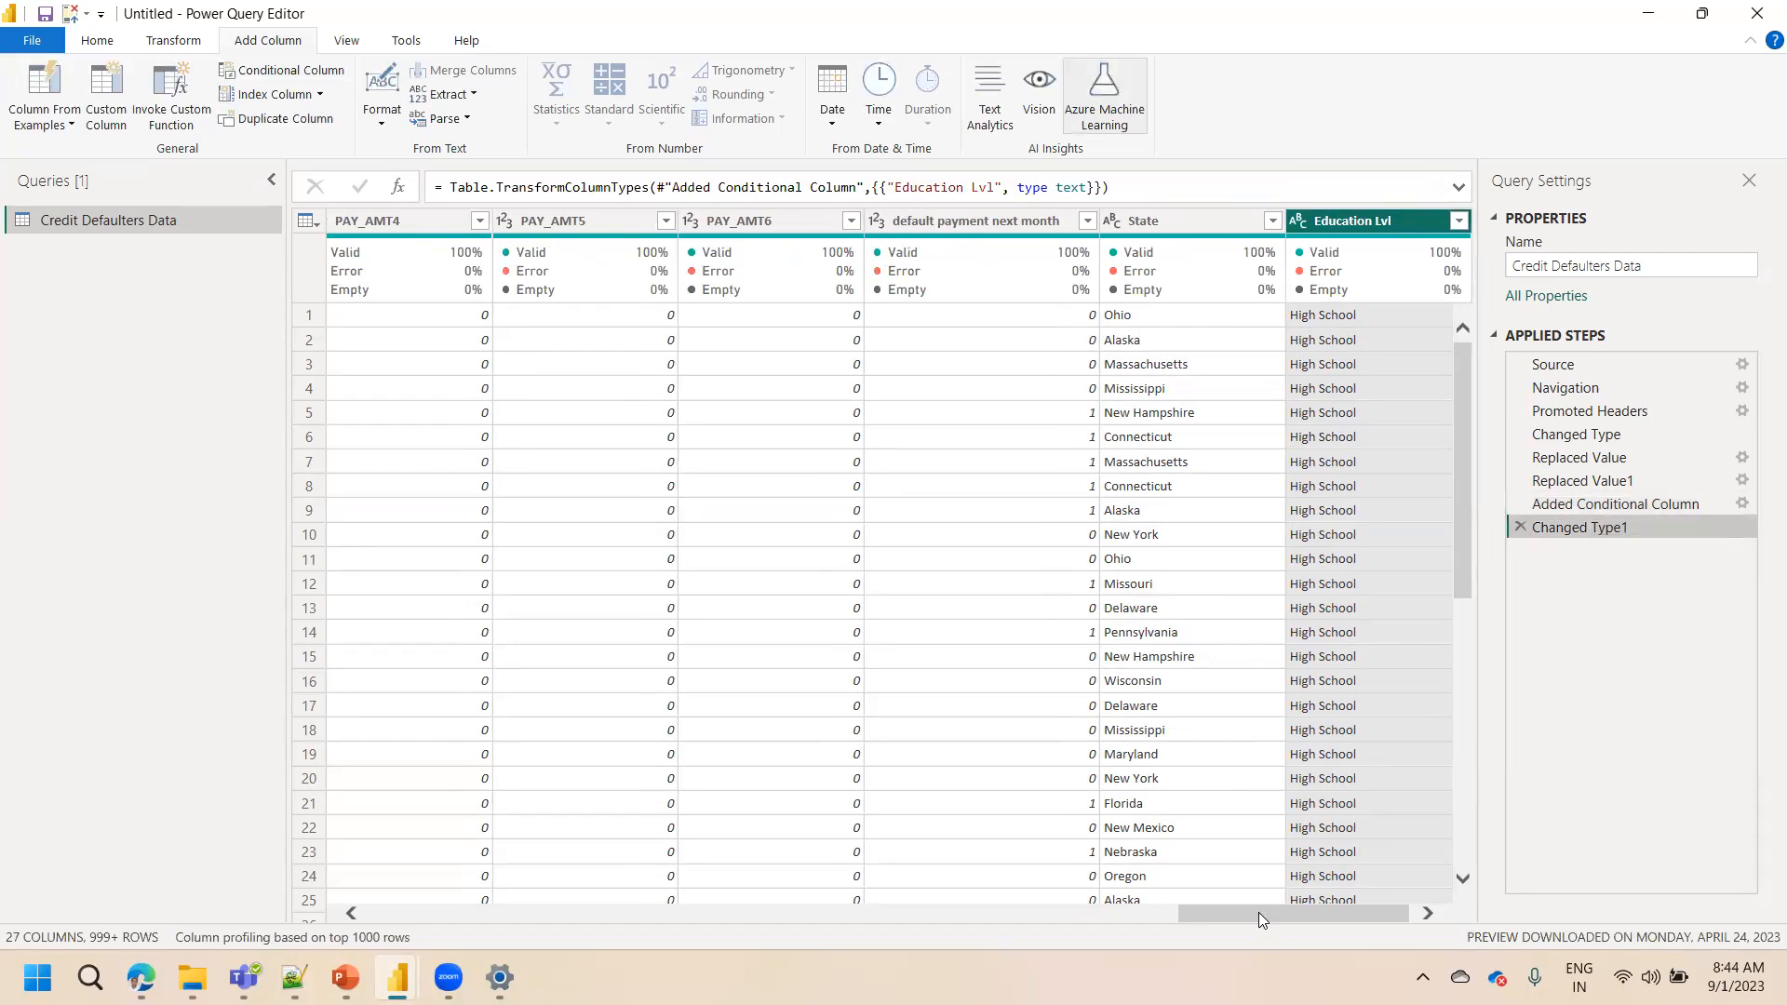
drag(1259, 912, 481, 886)
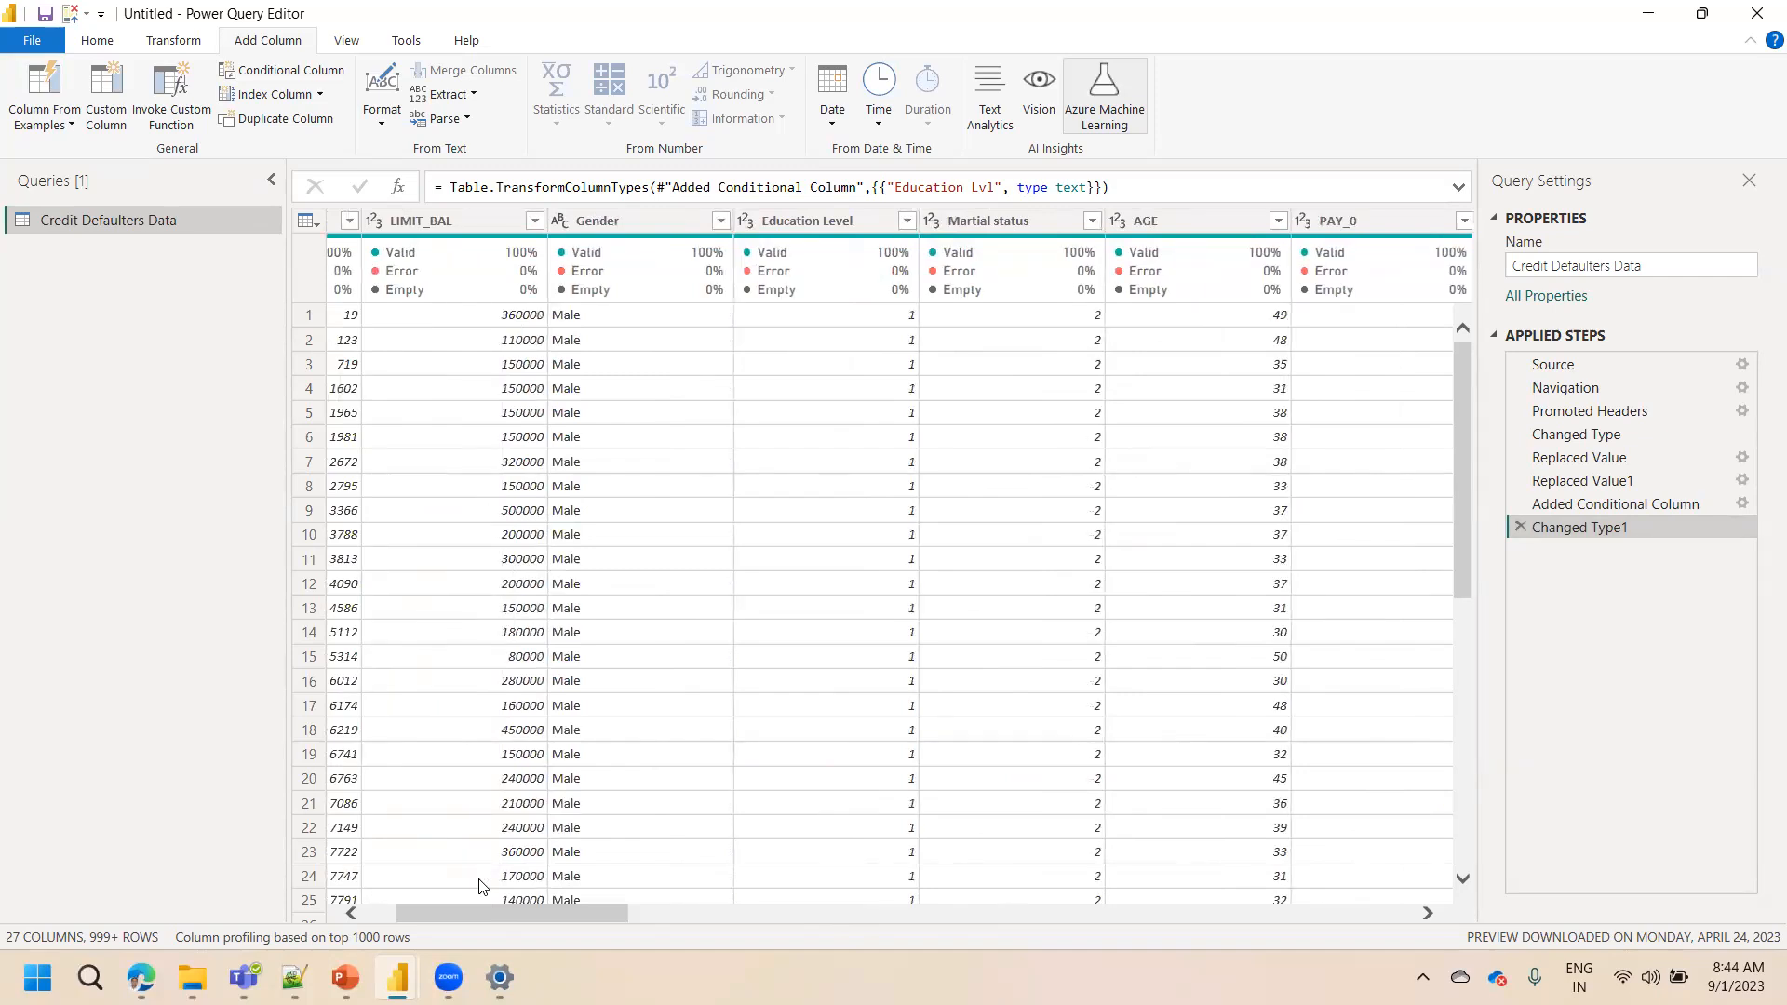
click(834, 223)
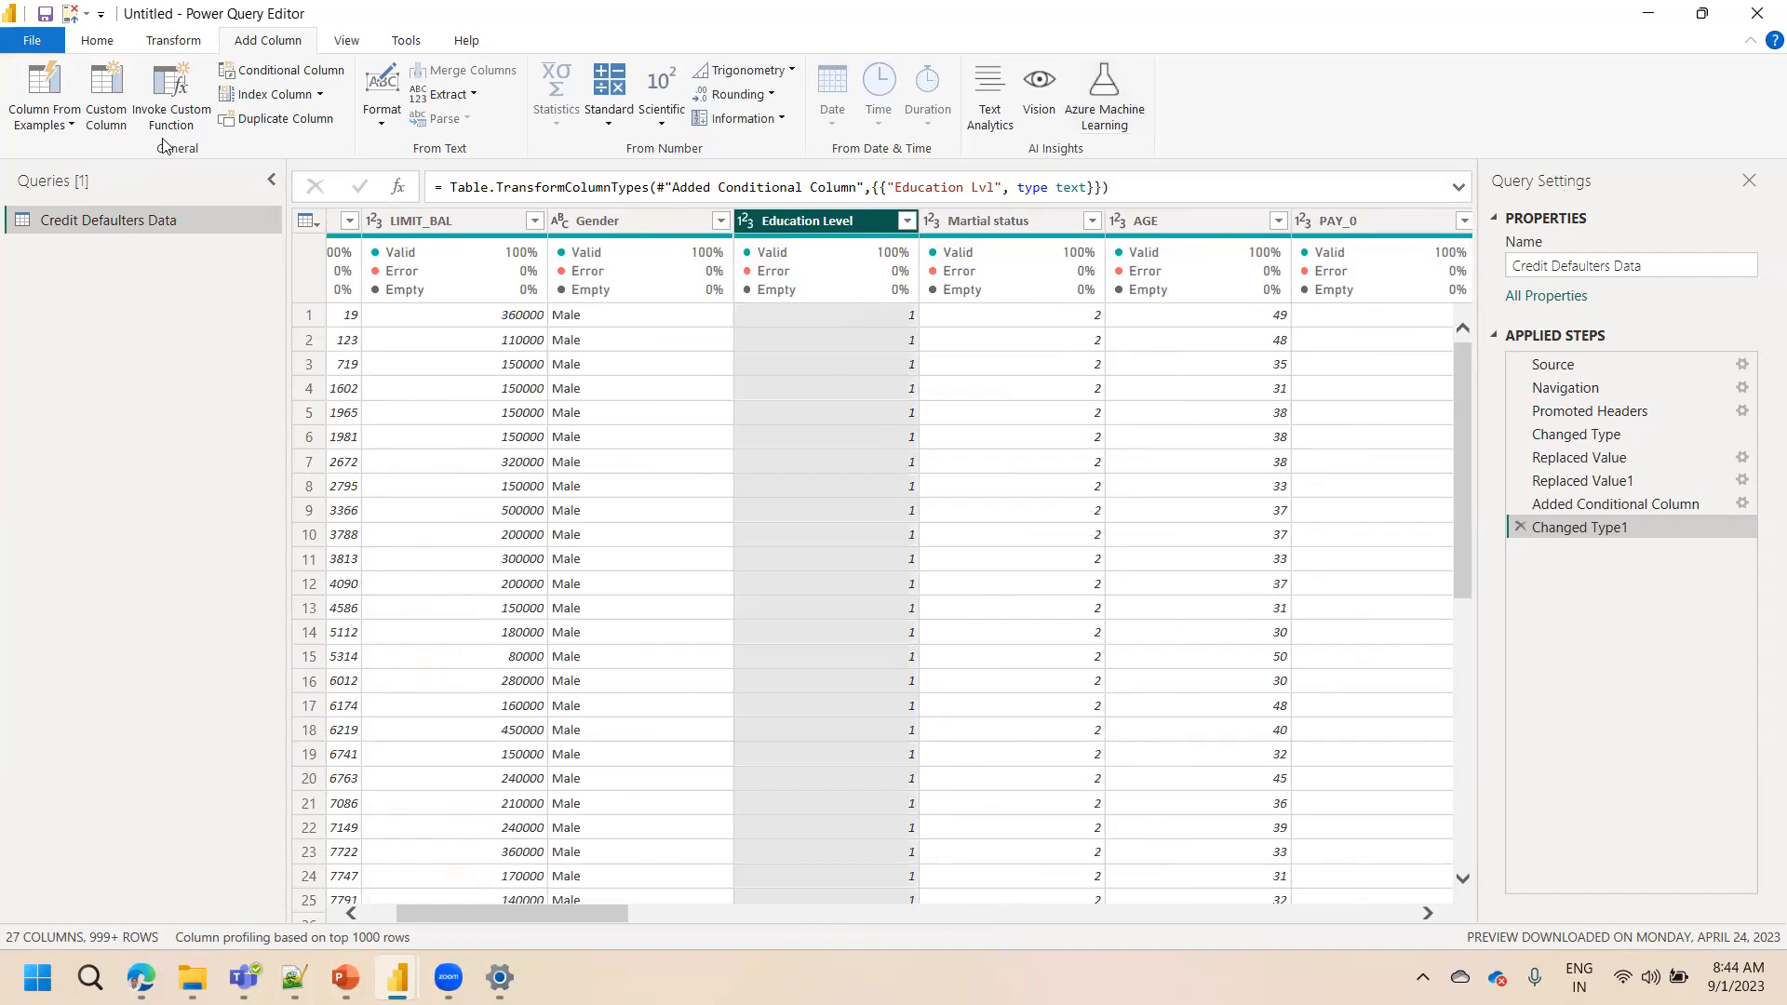
Close the Power Query Editor and apply the changes
click(102, 41)
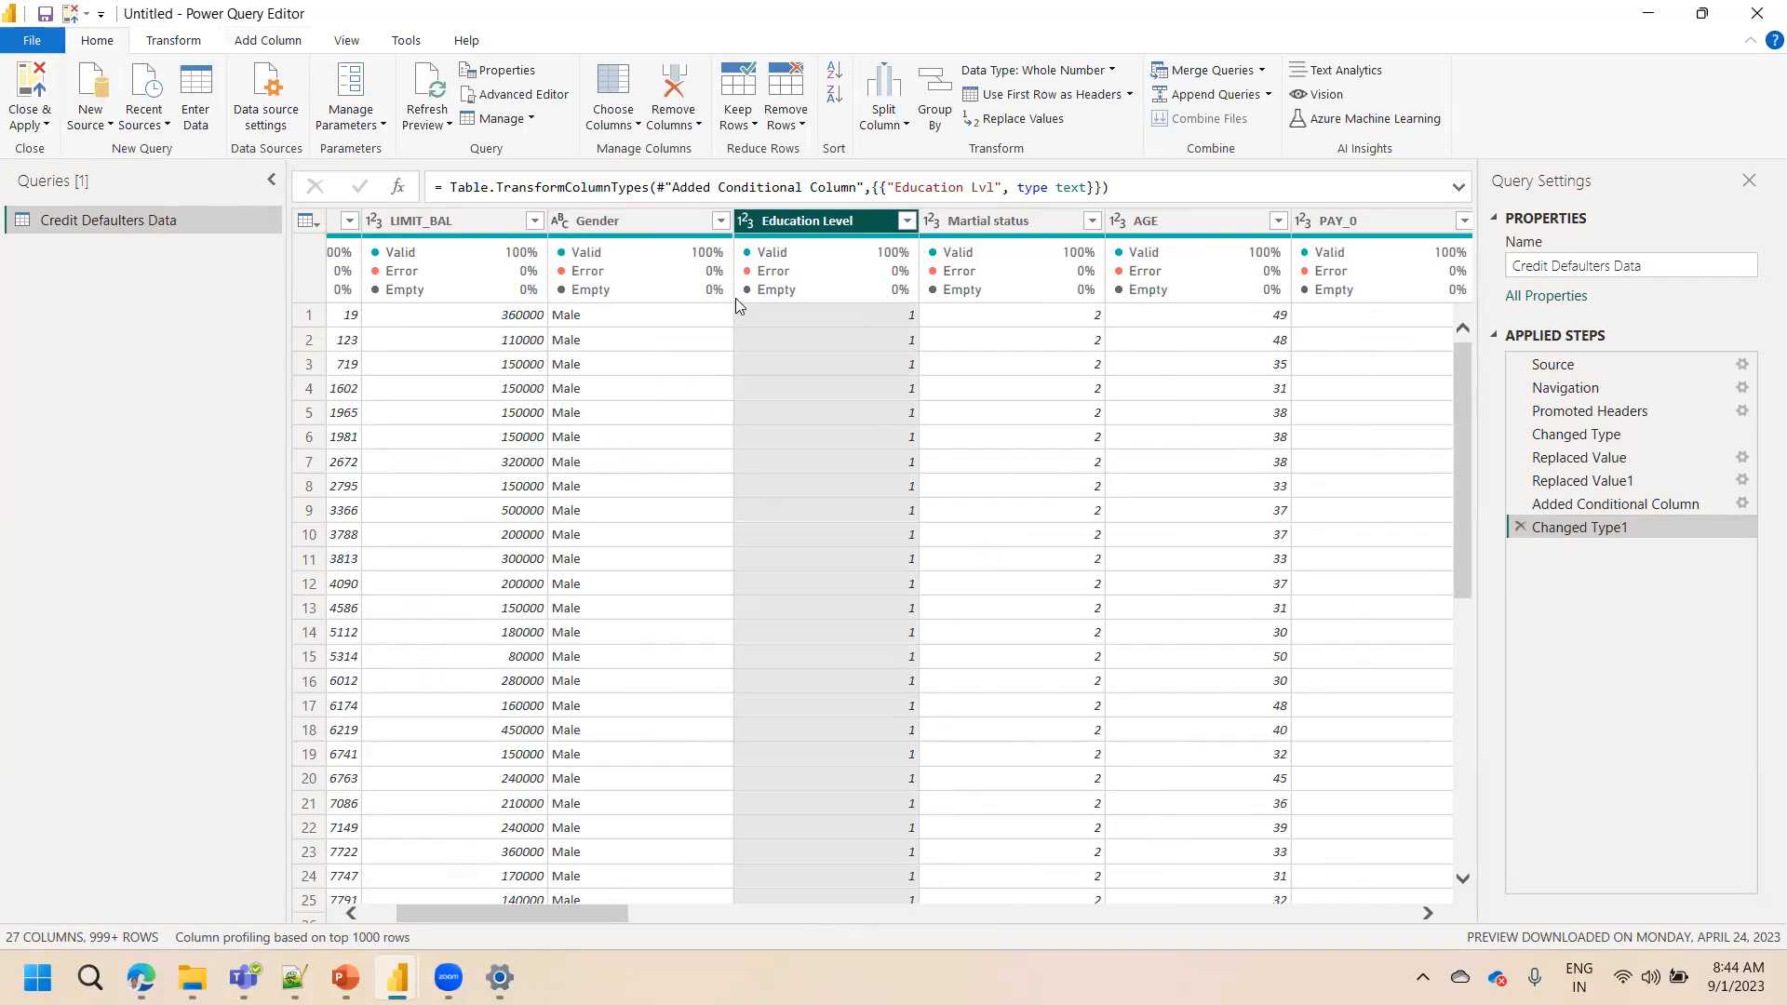
click(35, 132)
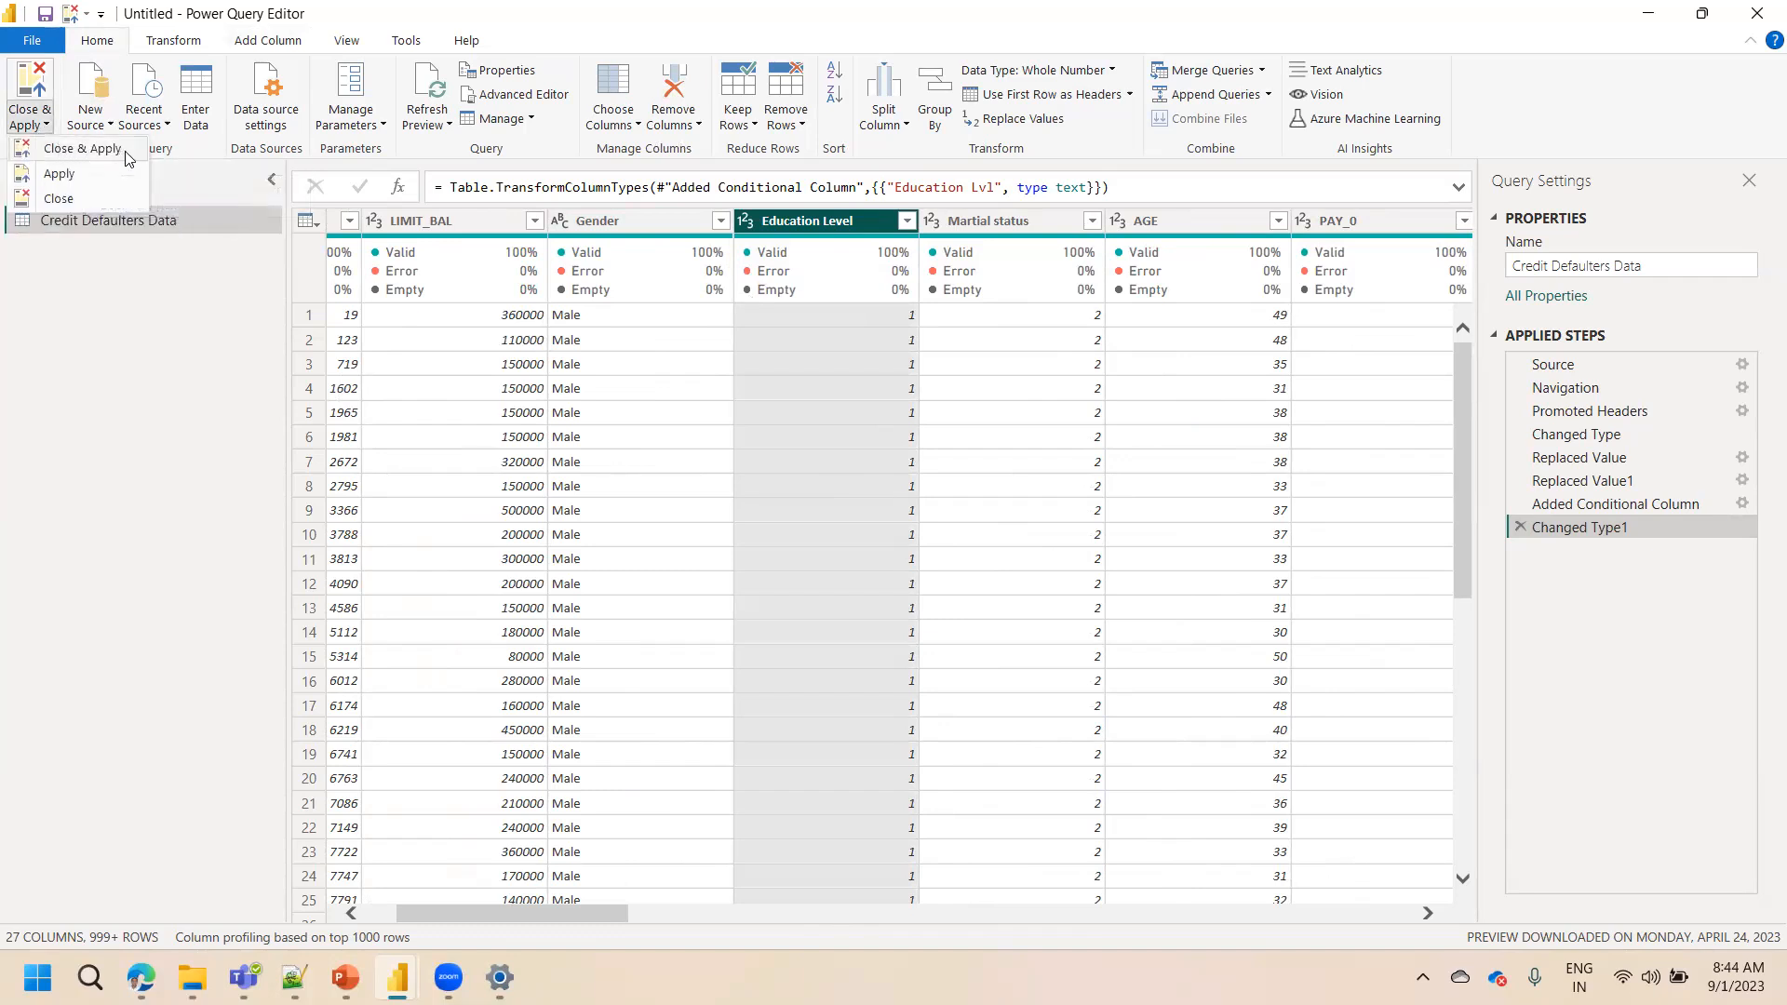
click(98, 155)
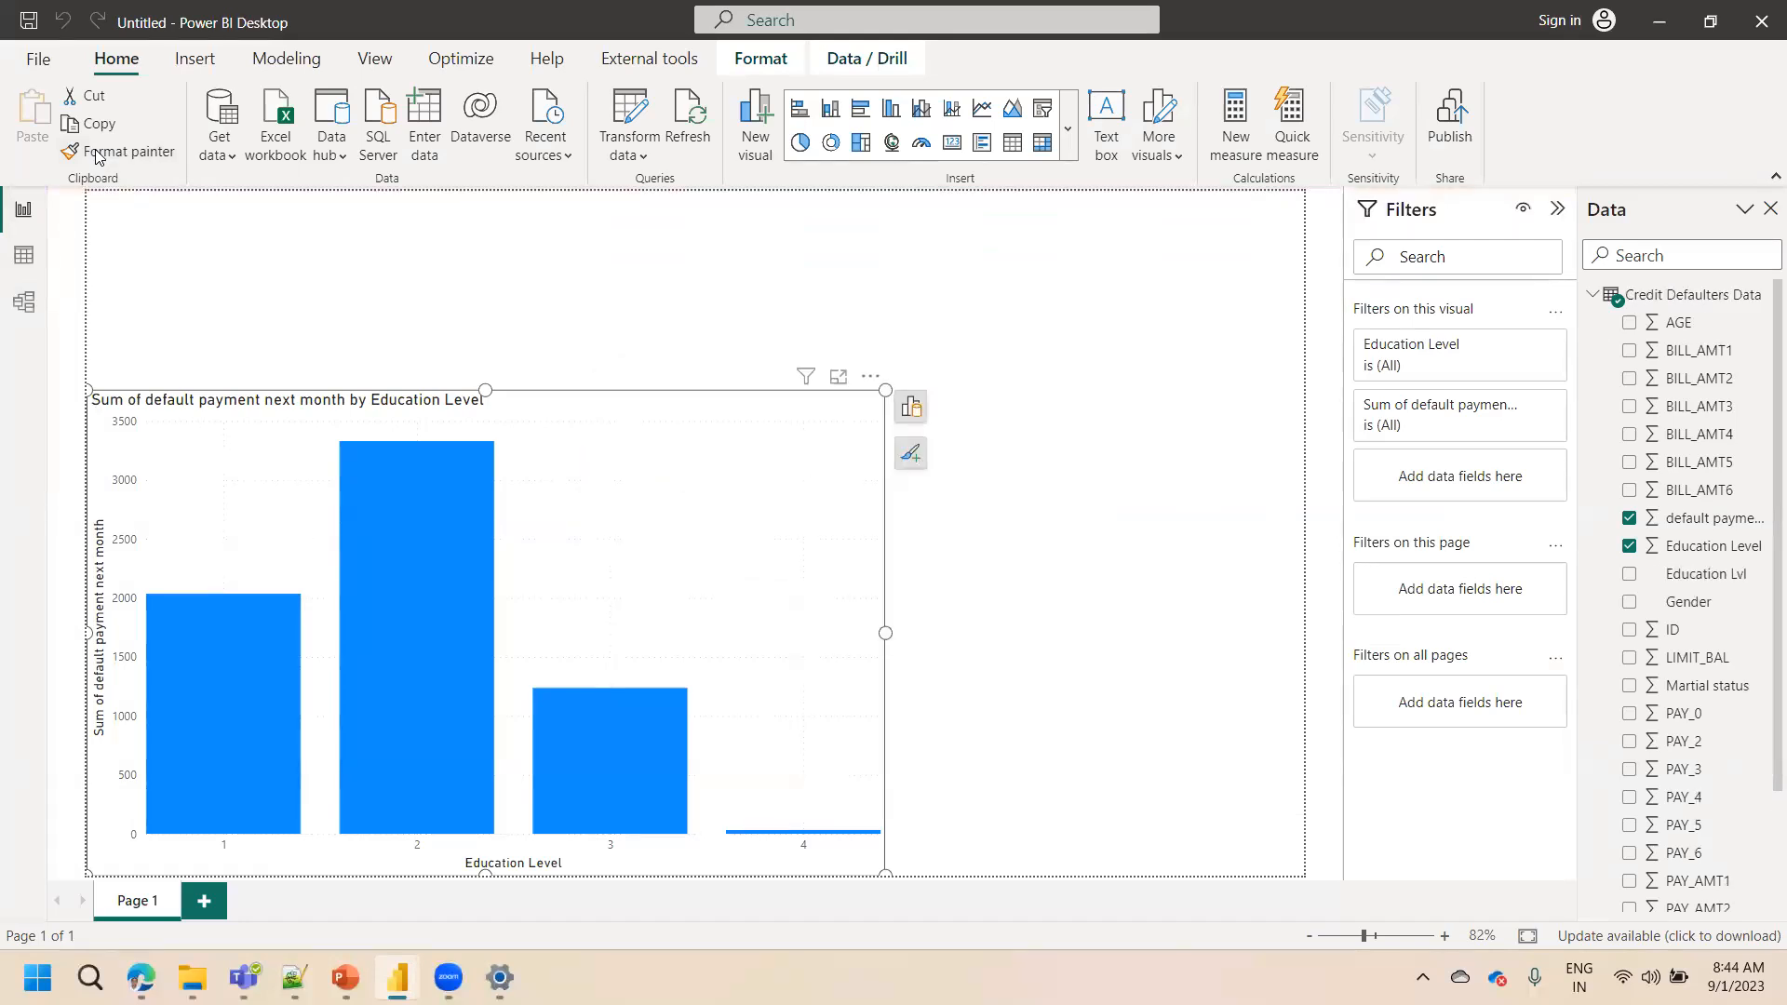
Switch to the table view and inspect the Education Level and Education Lvl columns
click(31, 247)
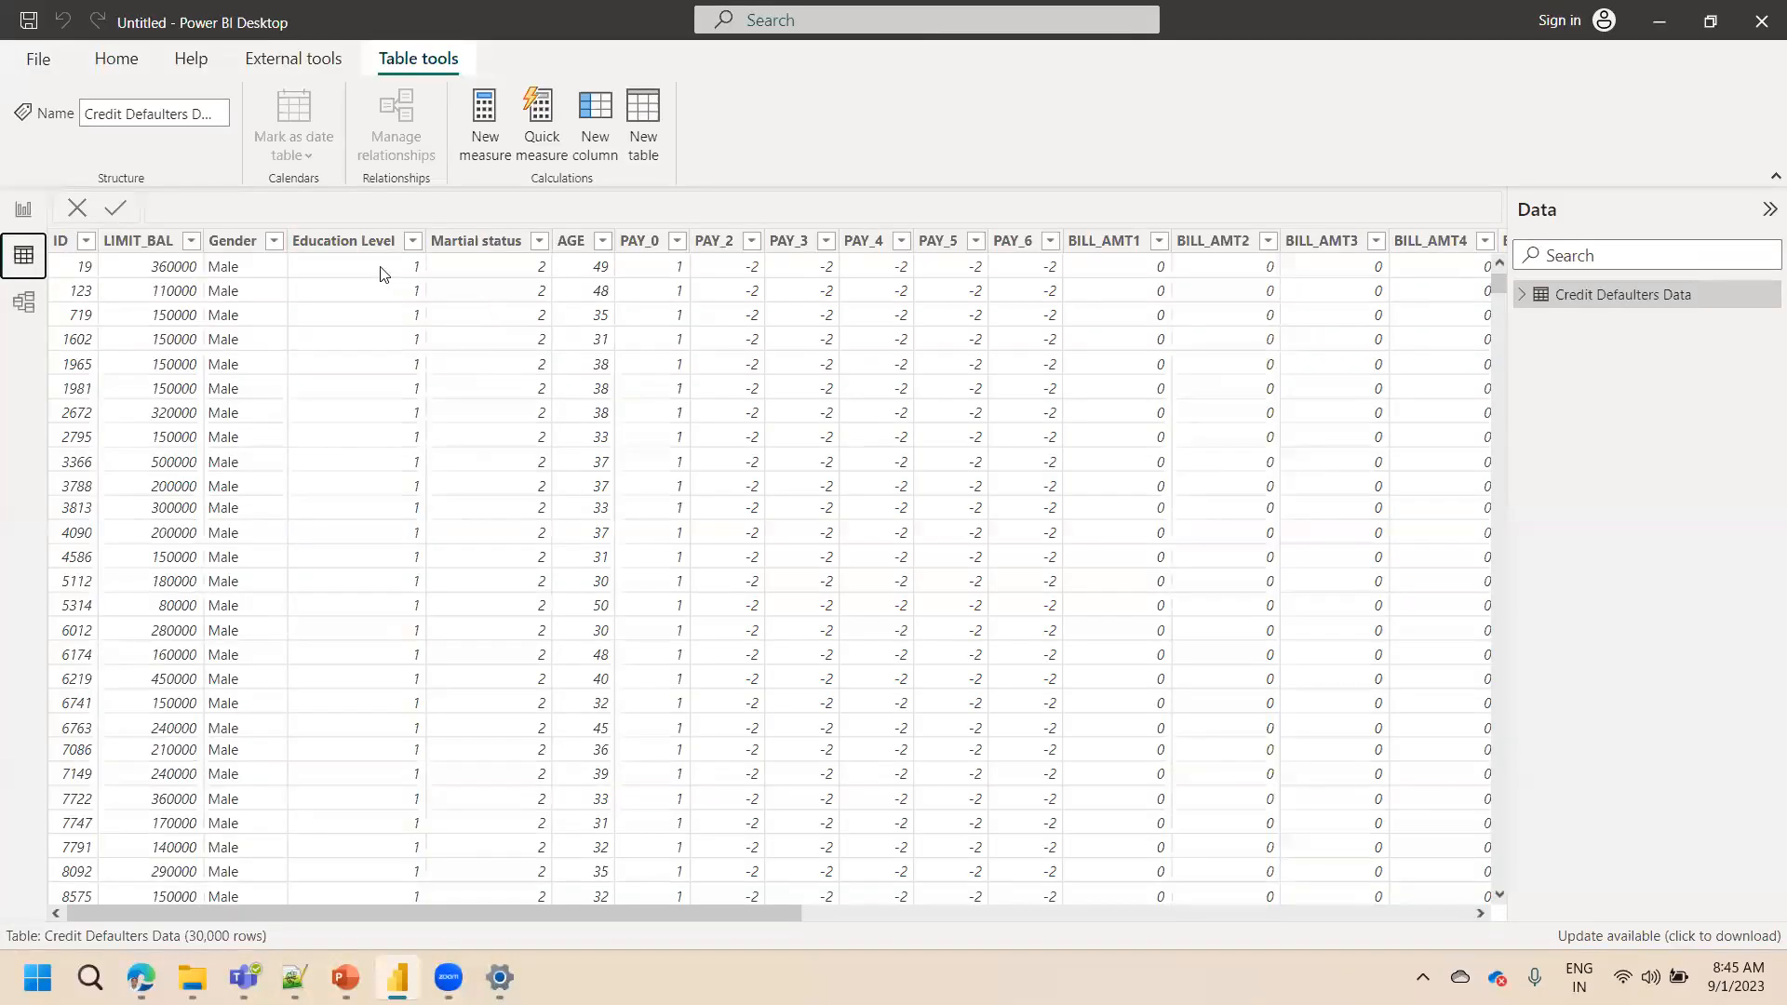
click(363, 243)
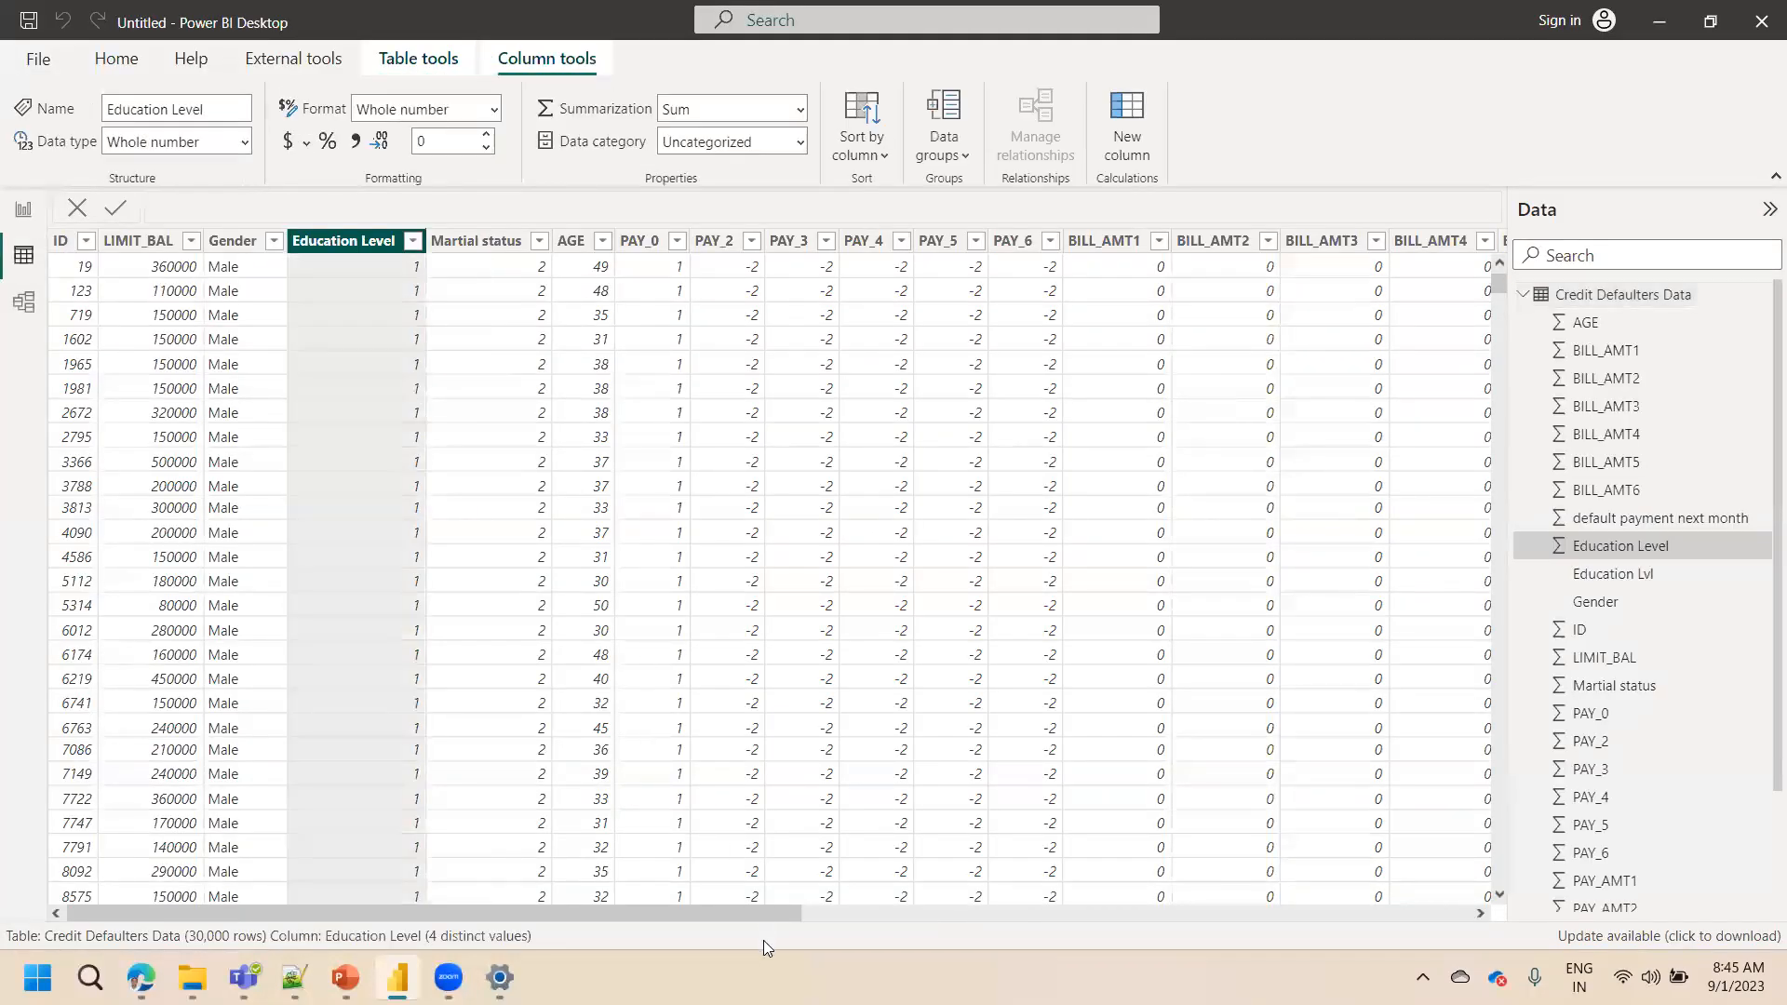
drag(767, 916, 1429, 346)
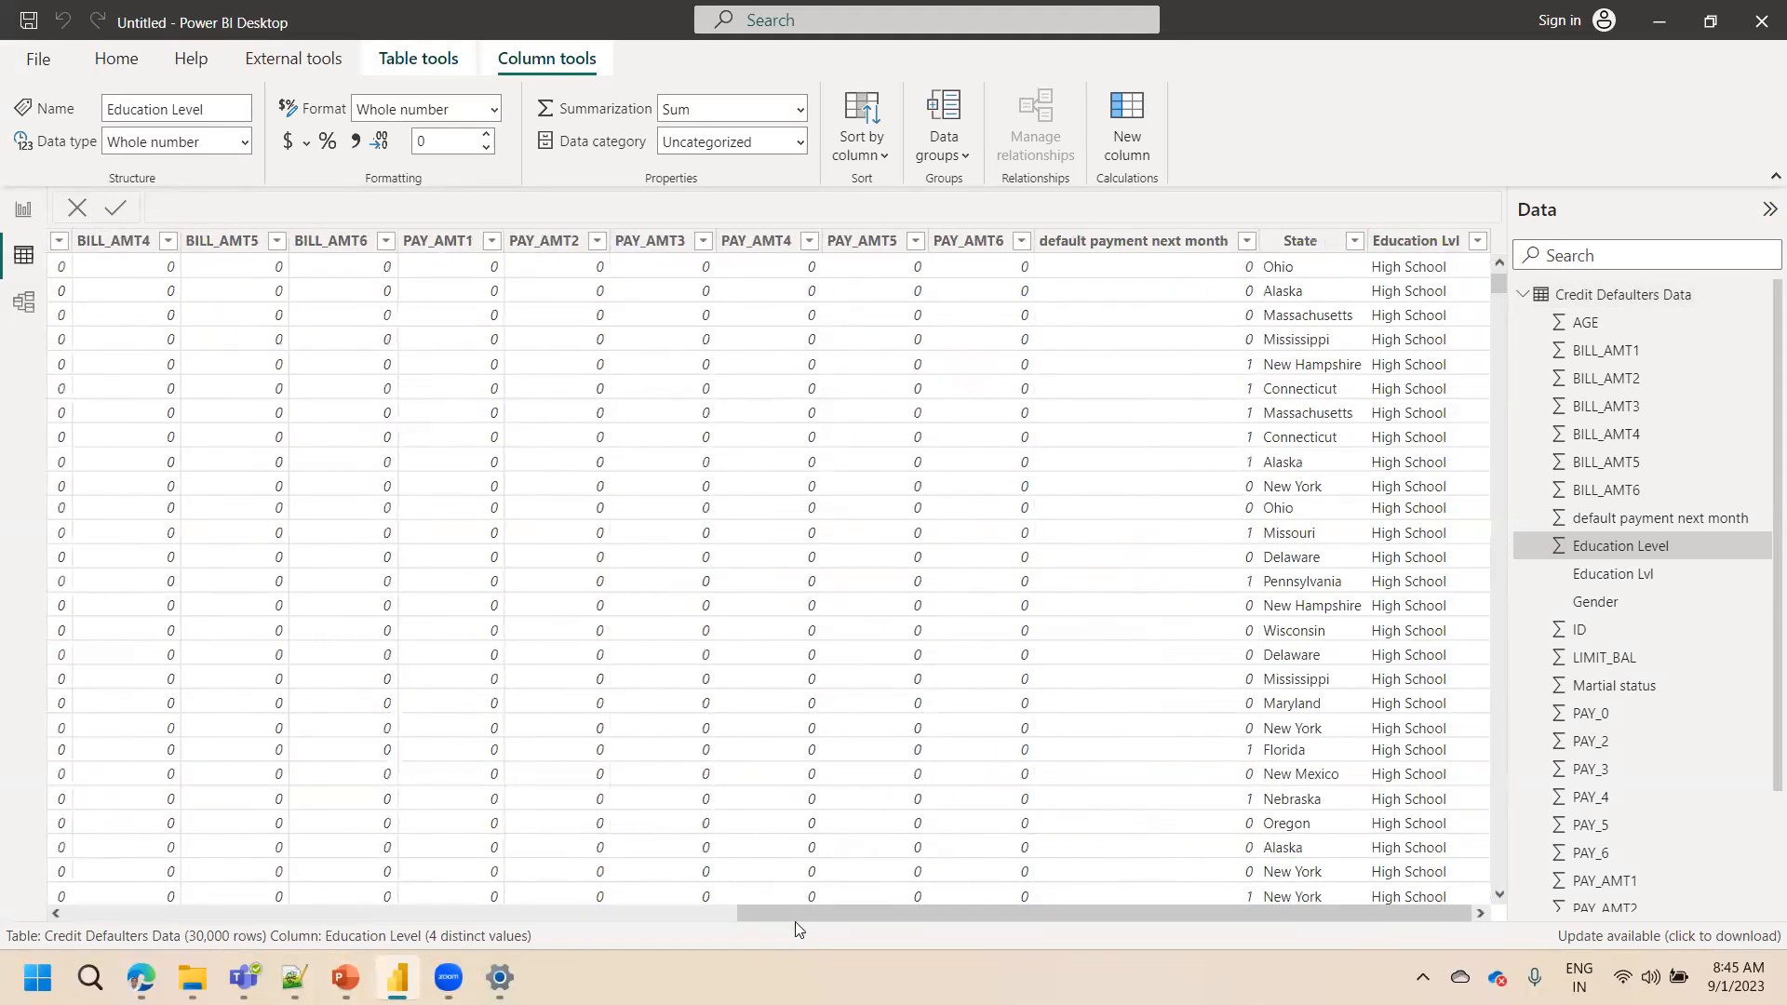
Reopen the Power Query Editor from the report view to transform the data
drag(808, 910, 120, 869)
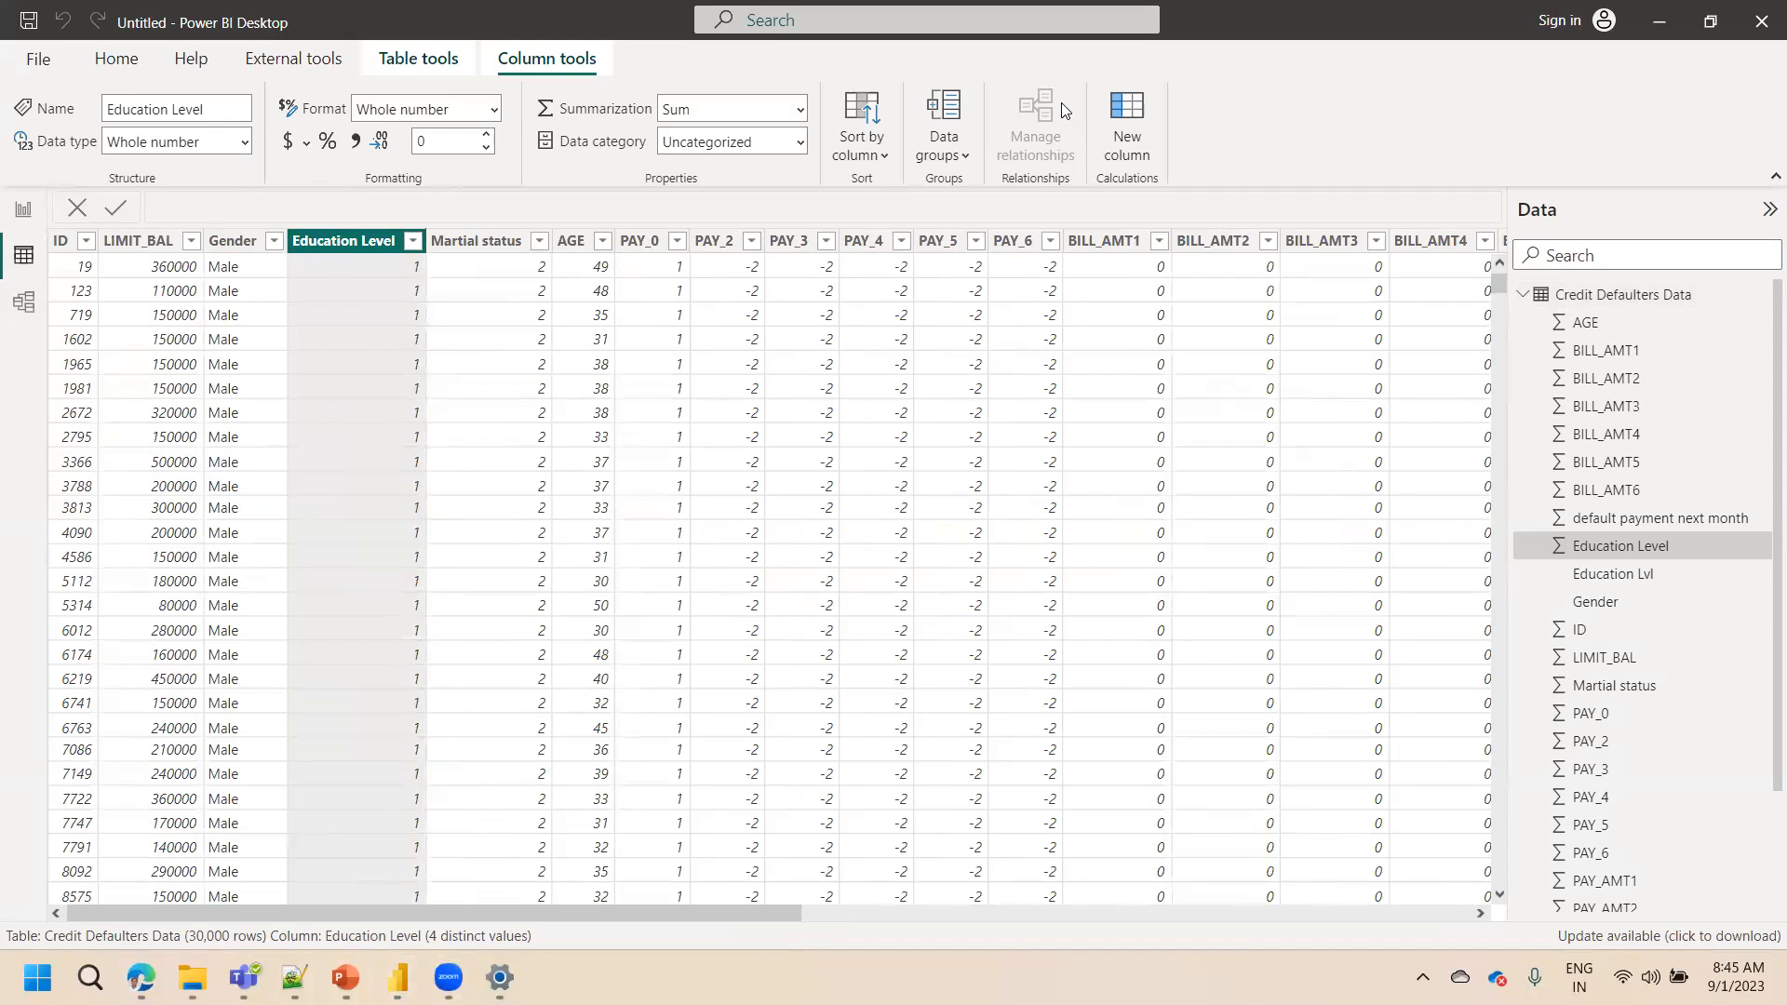
click(25, 217)
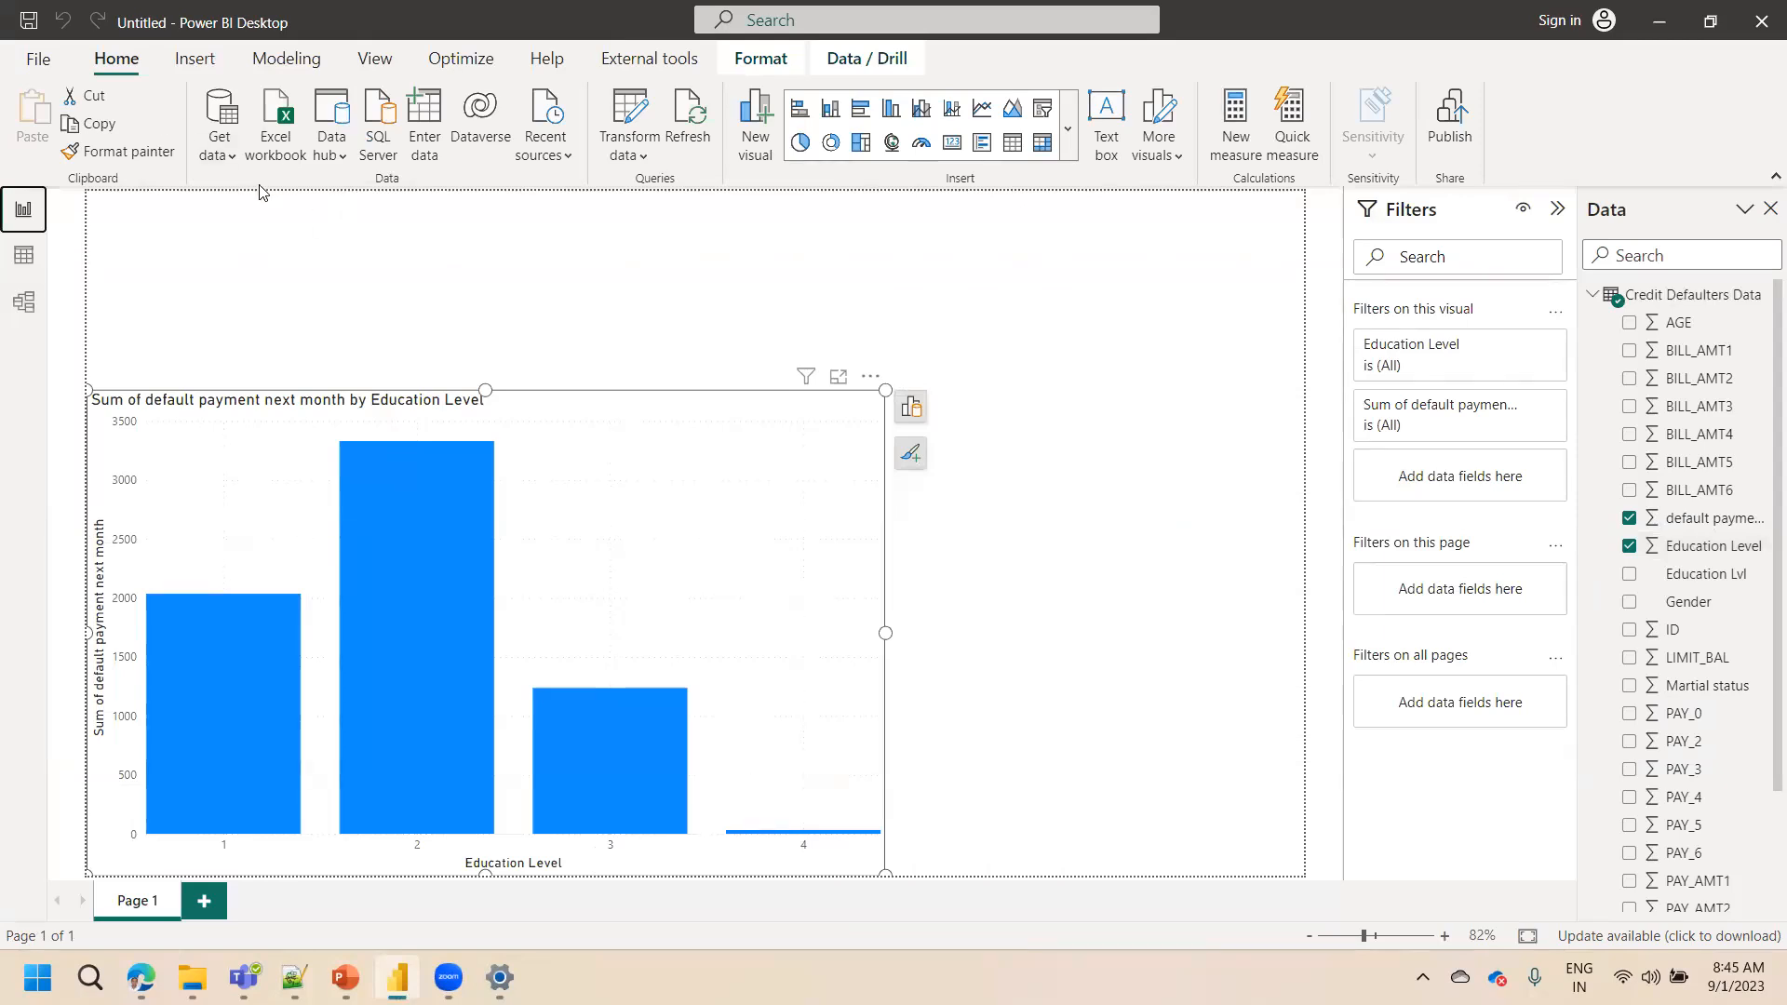
click(629, 116)
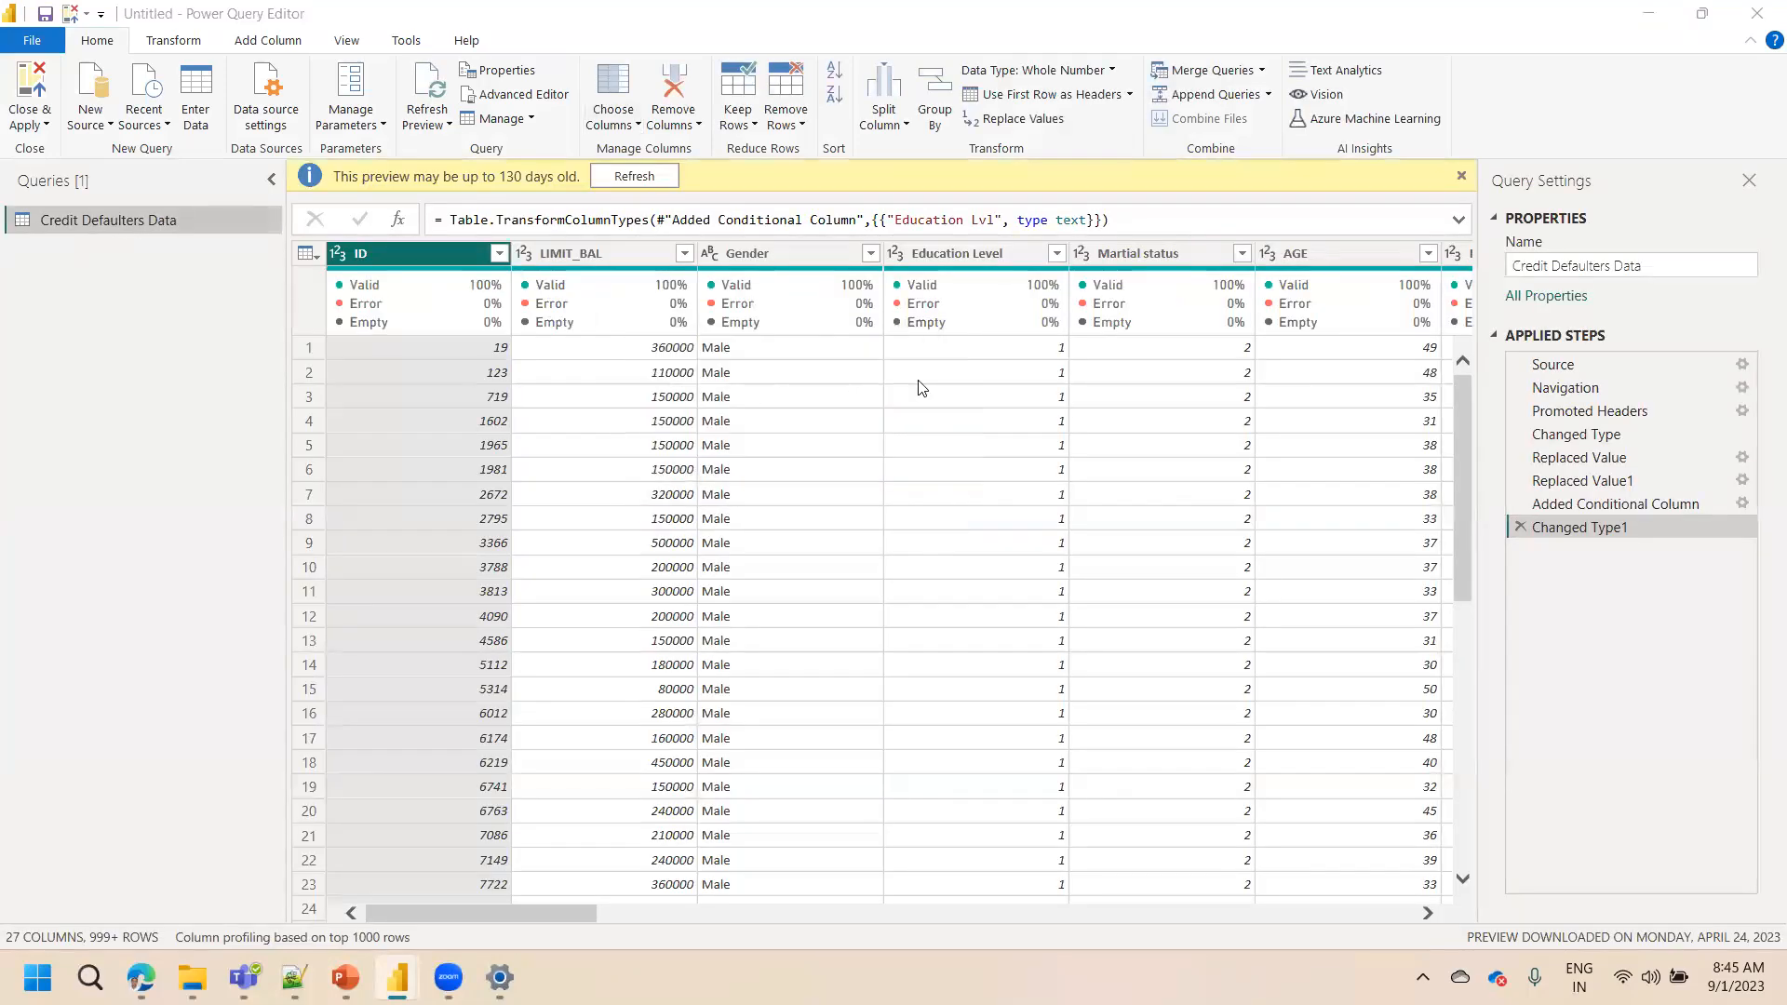
right_click(961, 252)
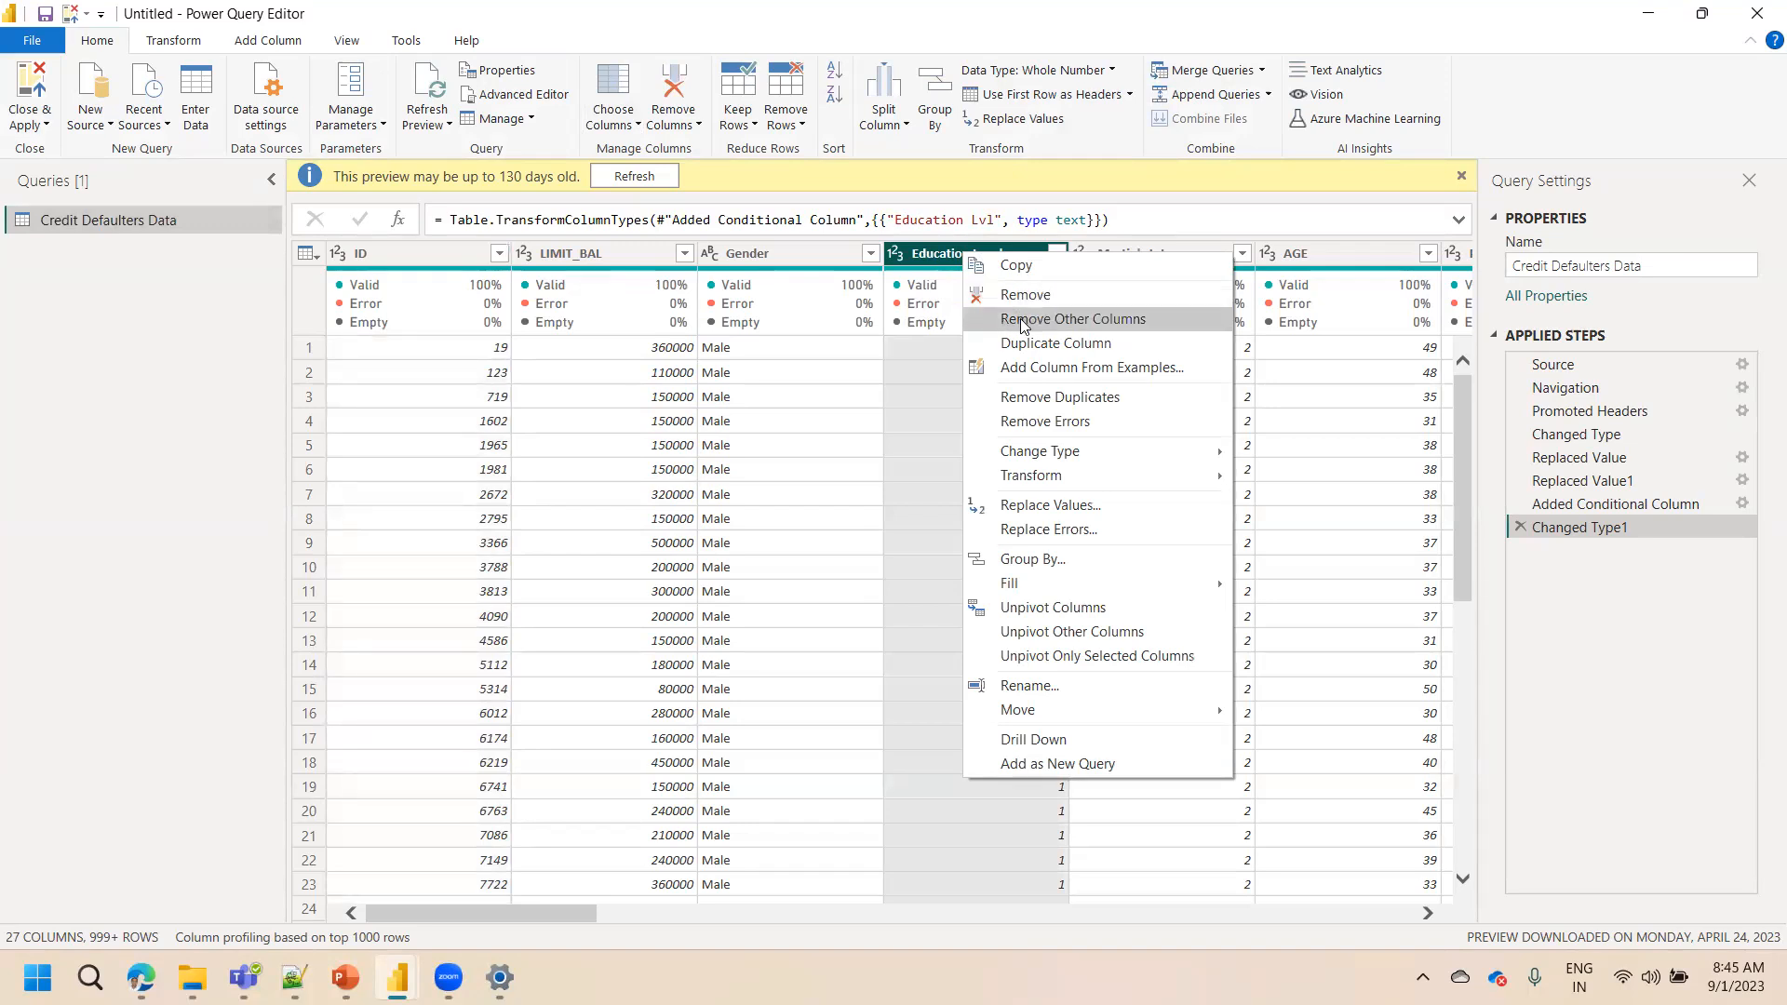
click(1054, 322)
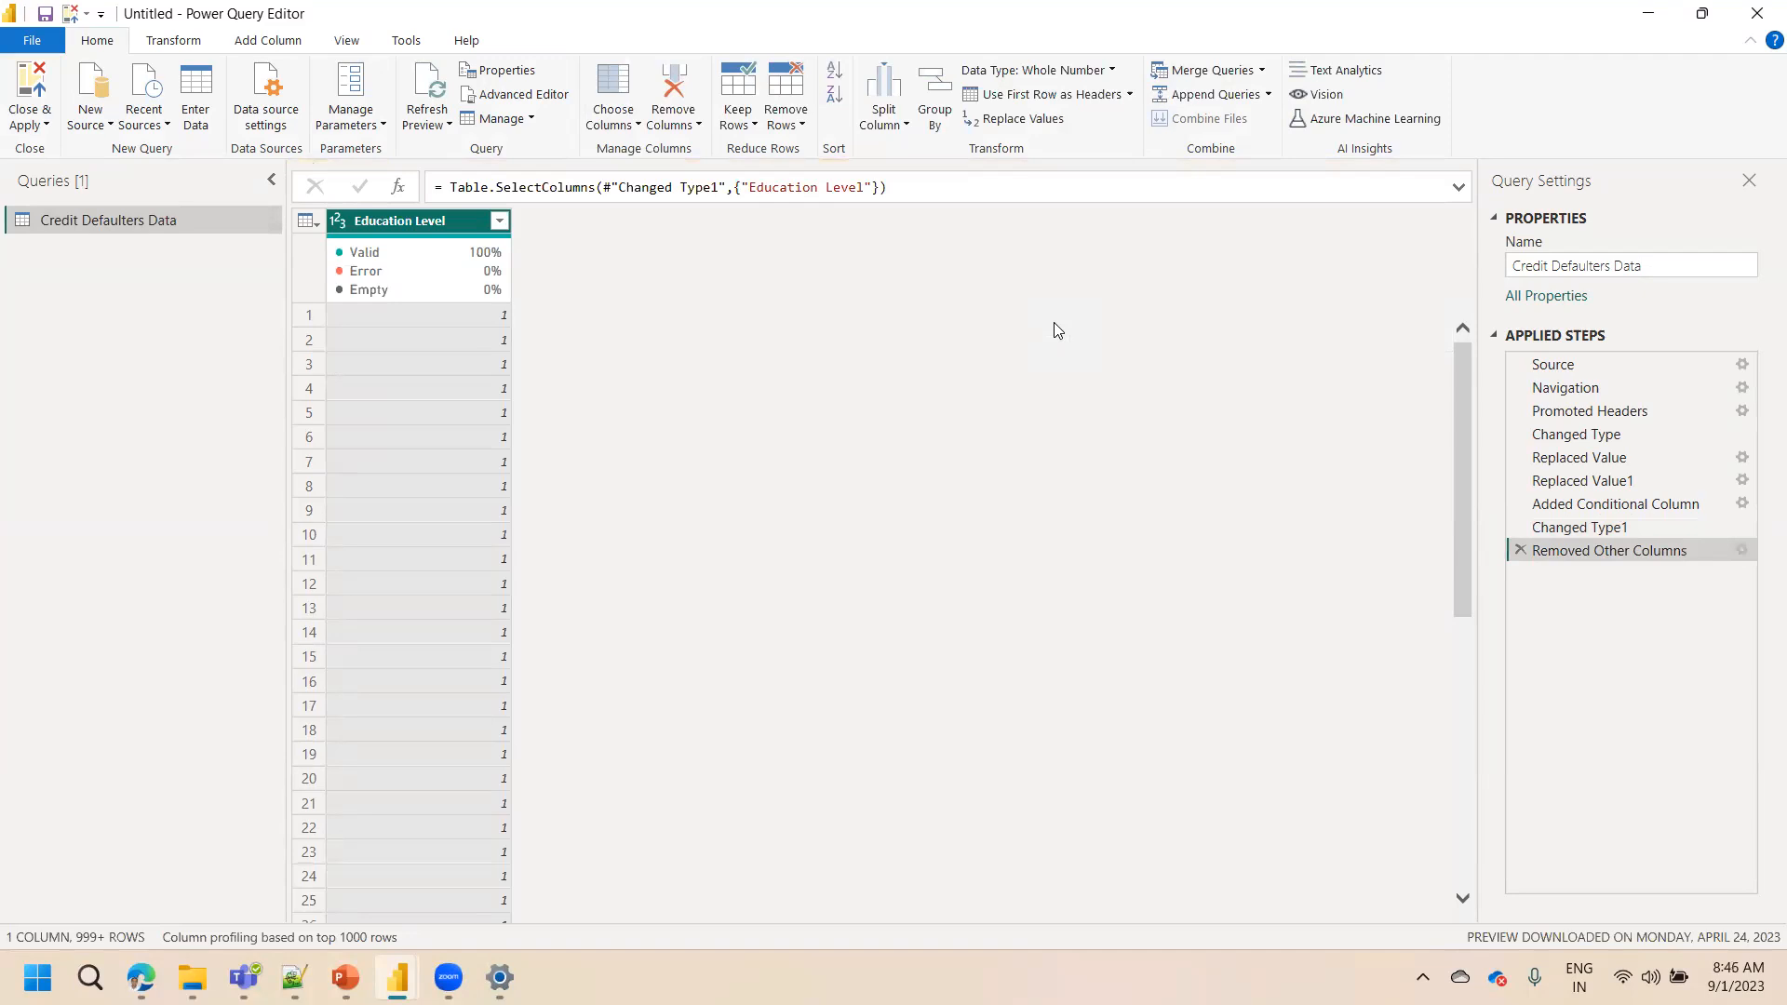
click(1519, 550)
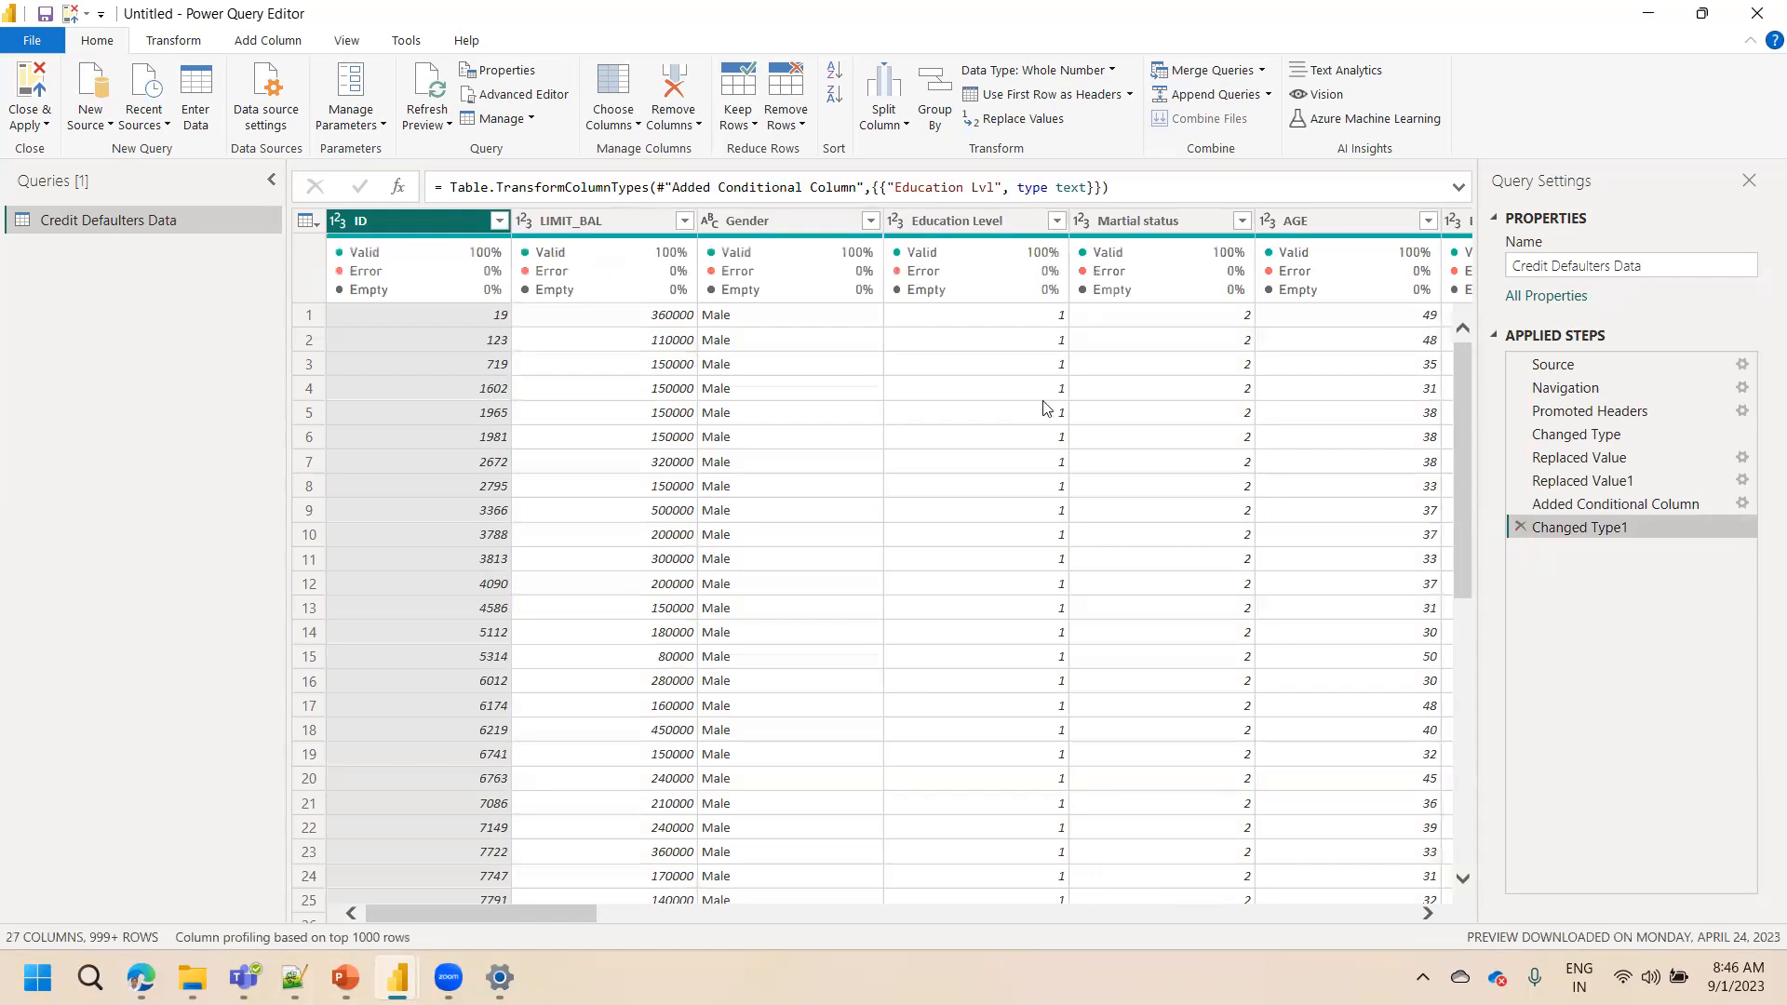
Remove the original Education Level column
right_click(970, 218)
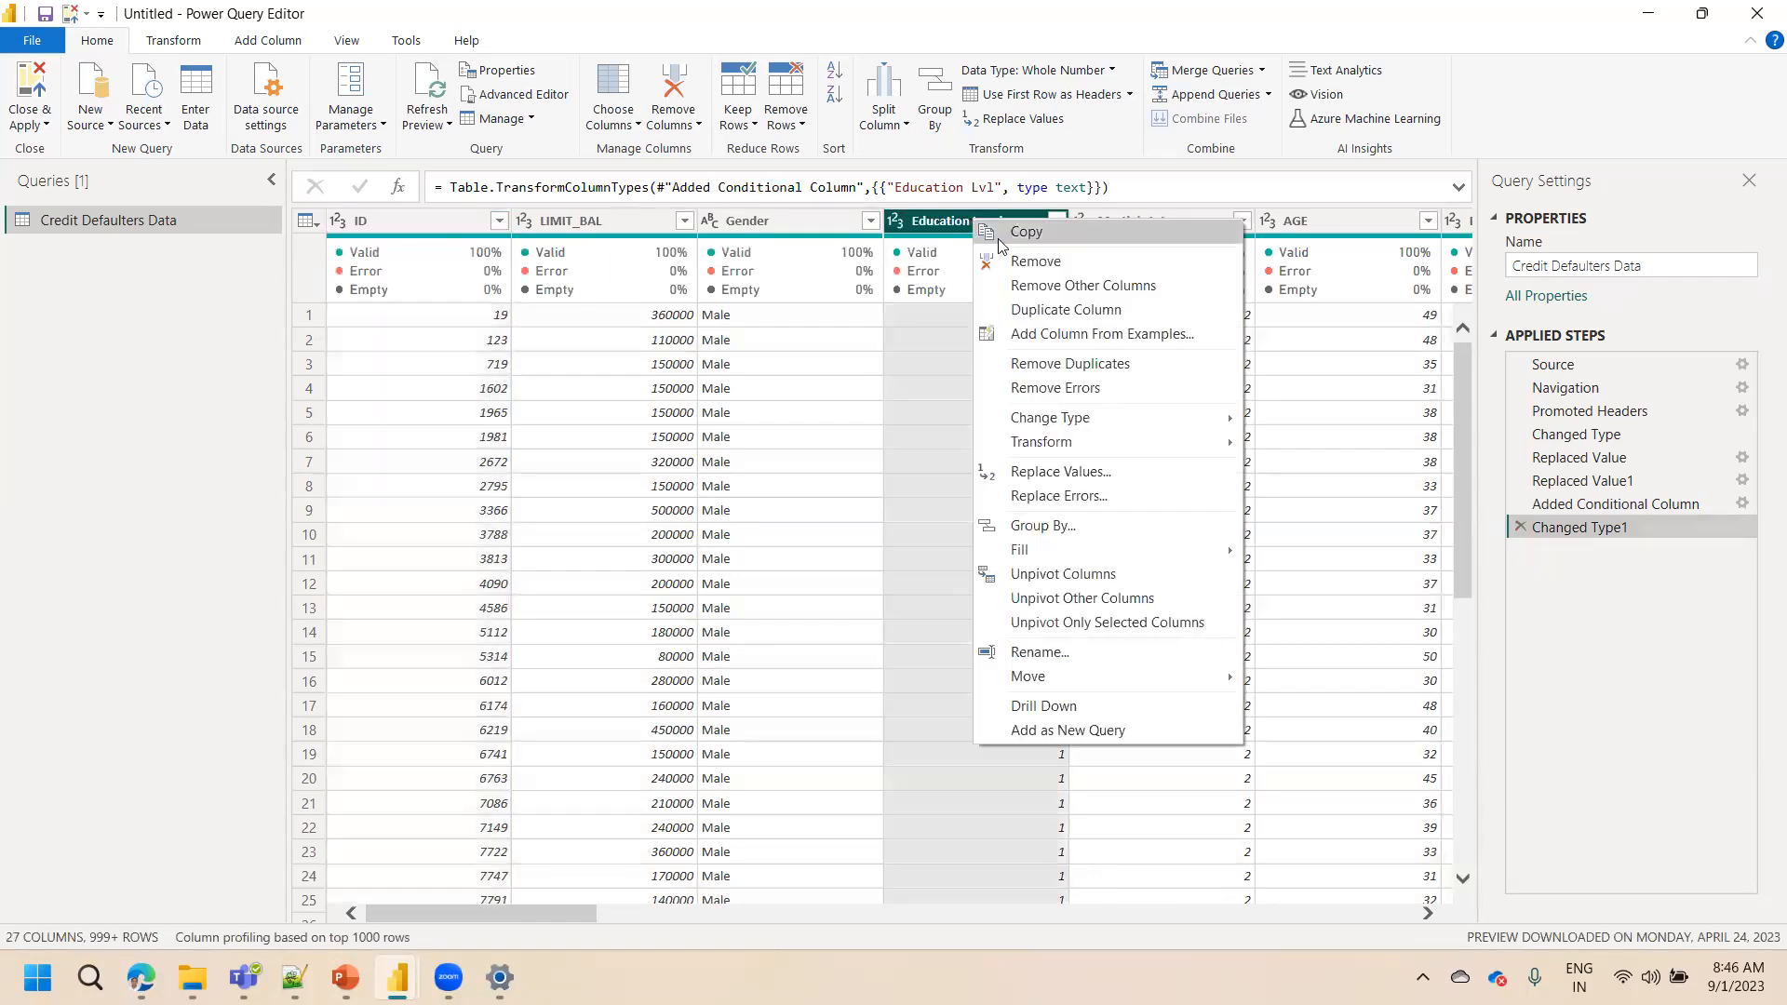
click(1017, 268)
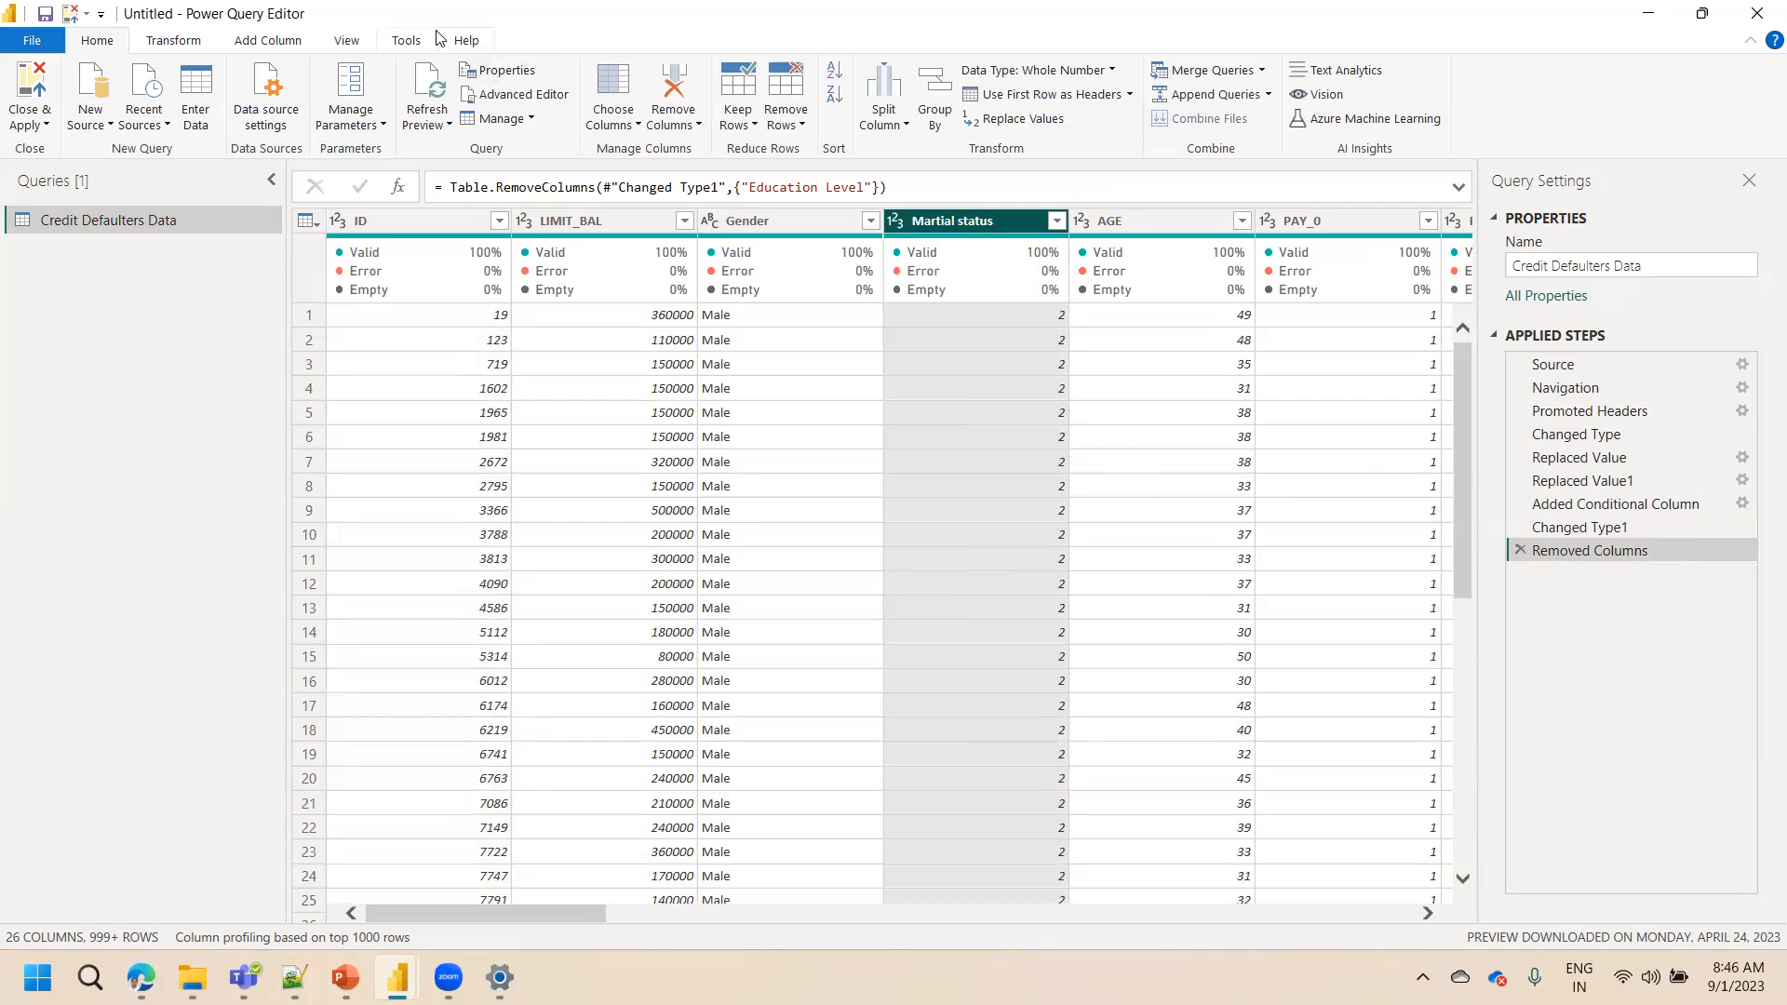
Start a conditional column named M Status: if Martial status equals 1 then Single
click(253, 41)
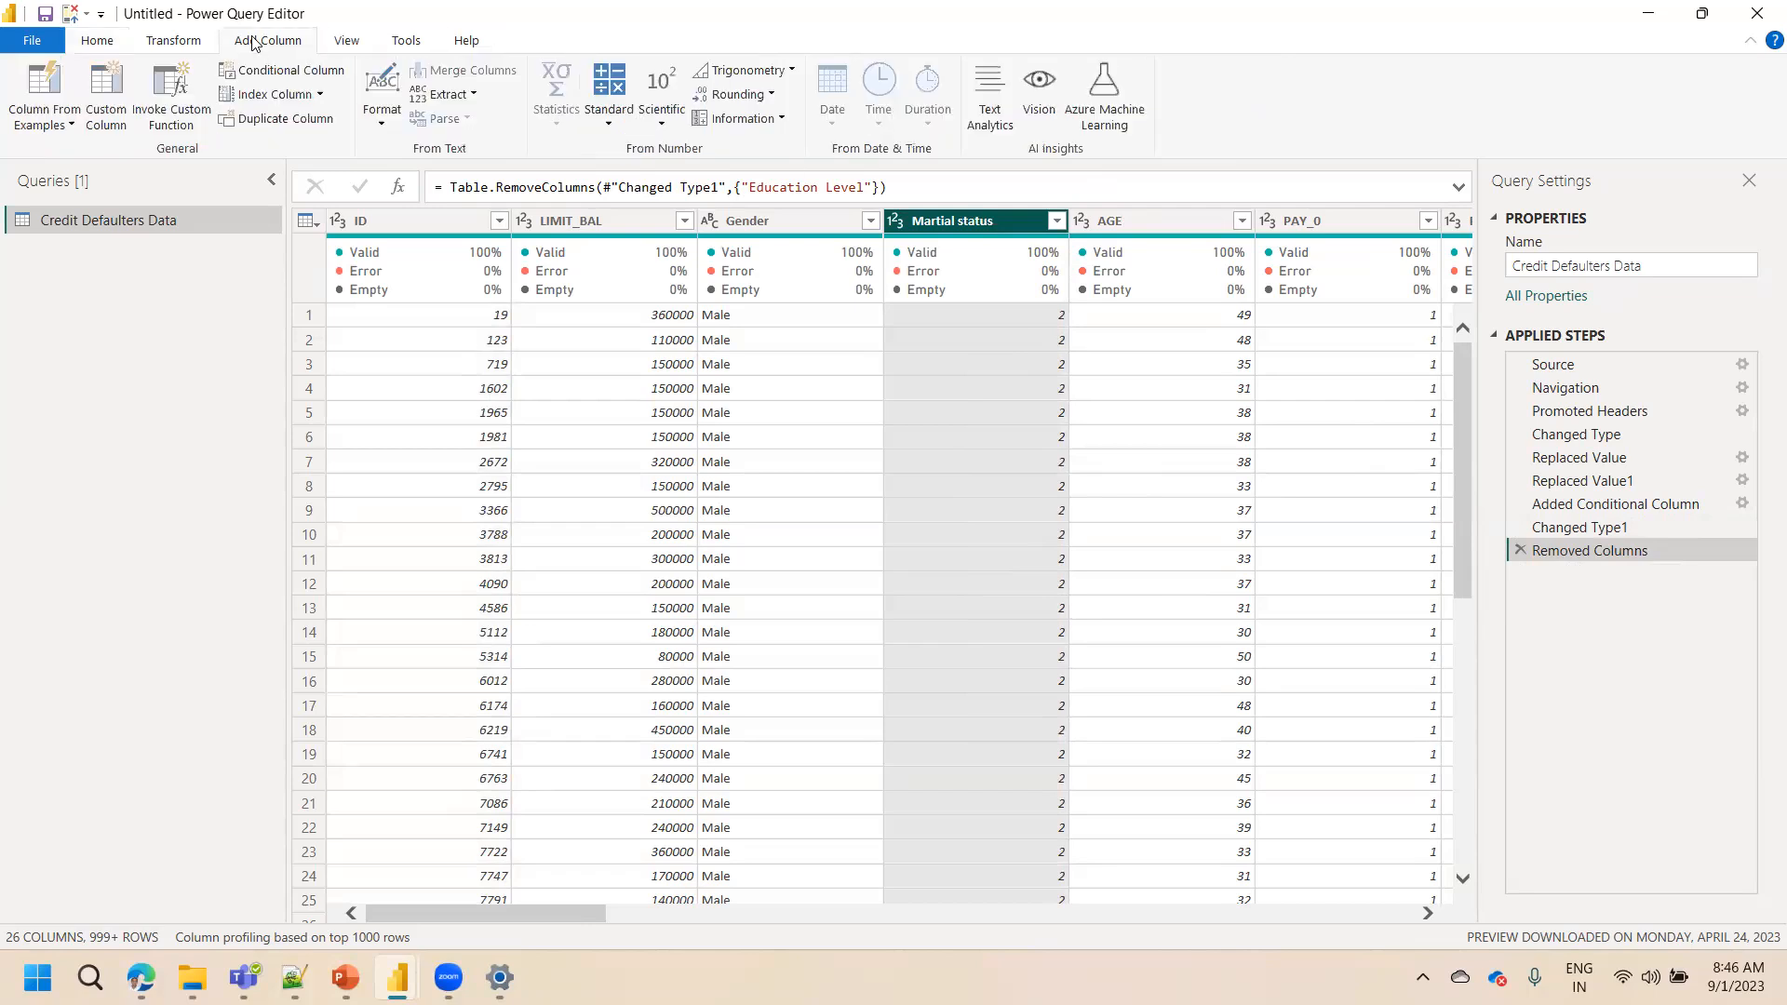
click(268, 72)
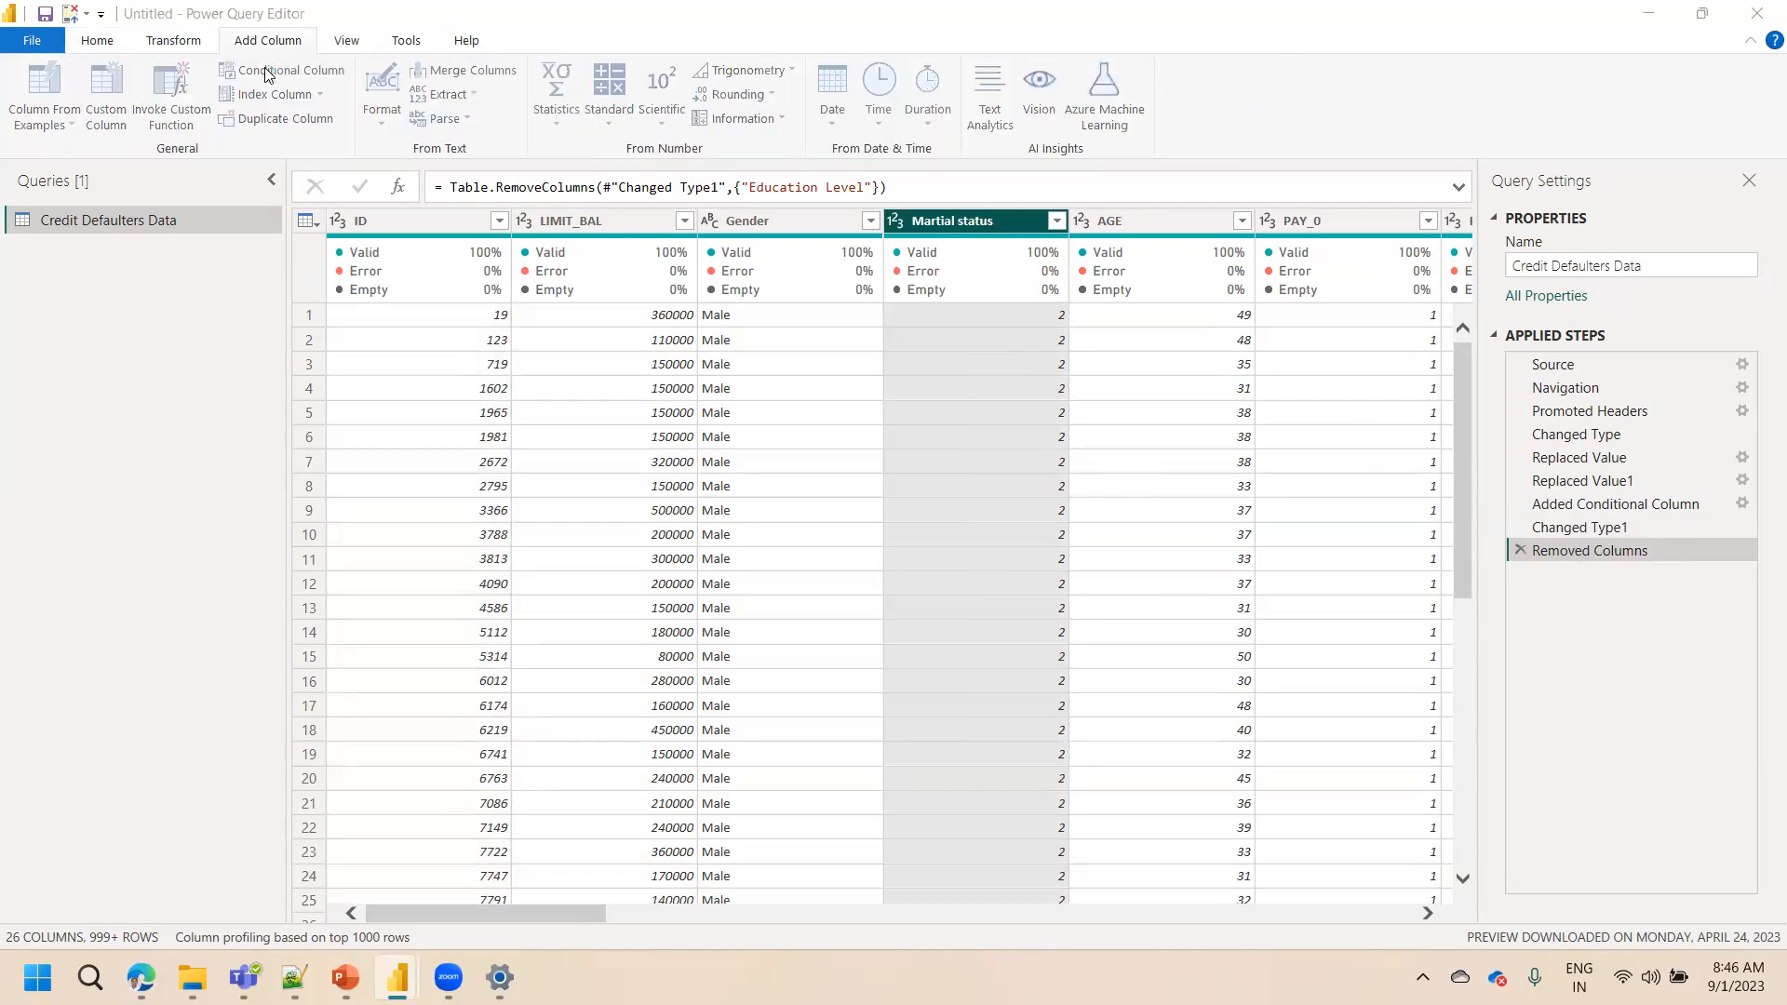
drag(475, 393, 238, 395)
text(M )
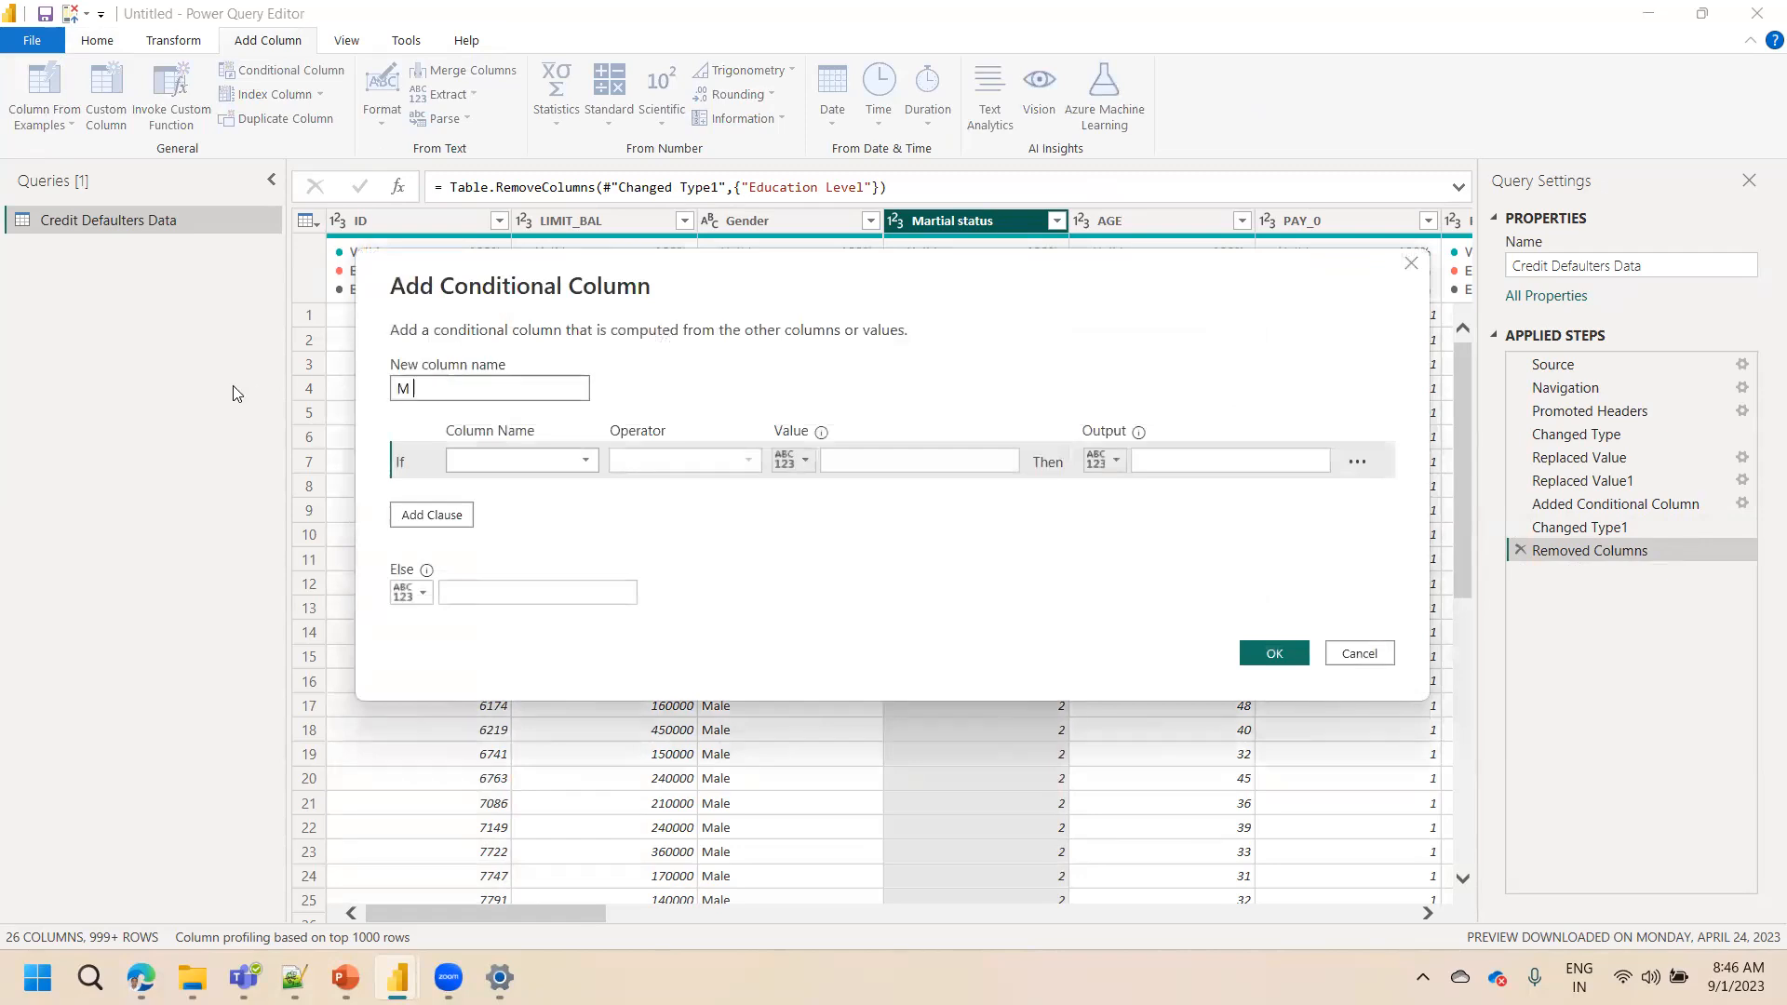
text(Status)
click(518, 467)
click(503, 555)
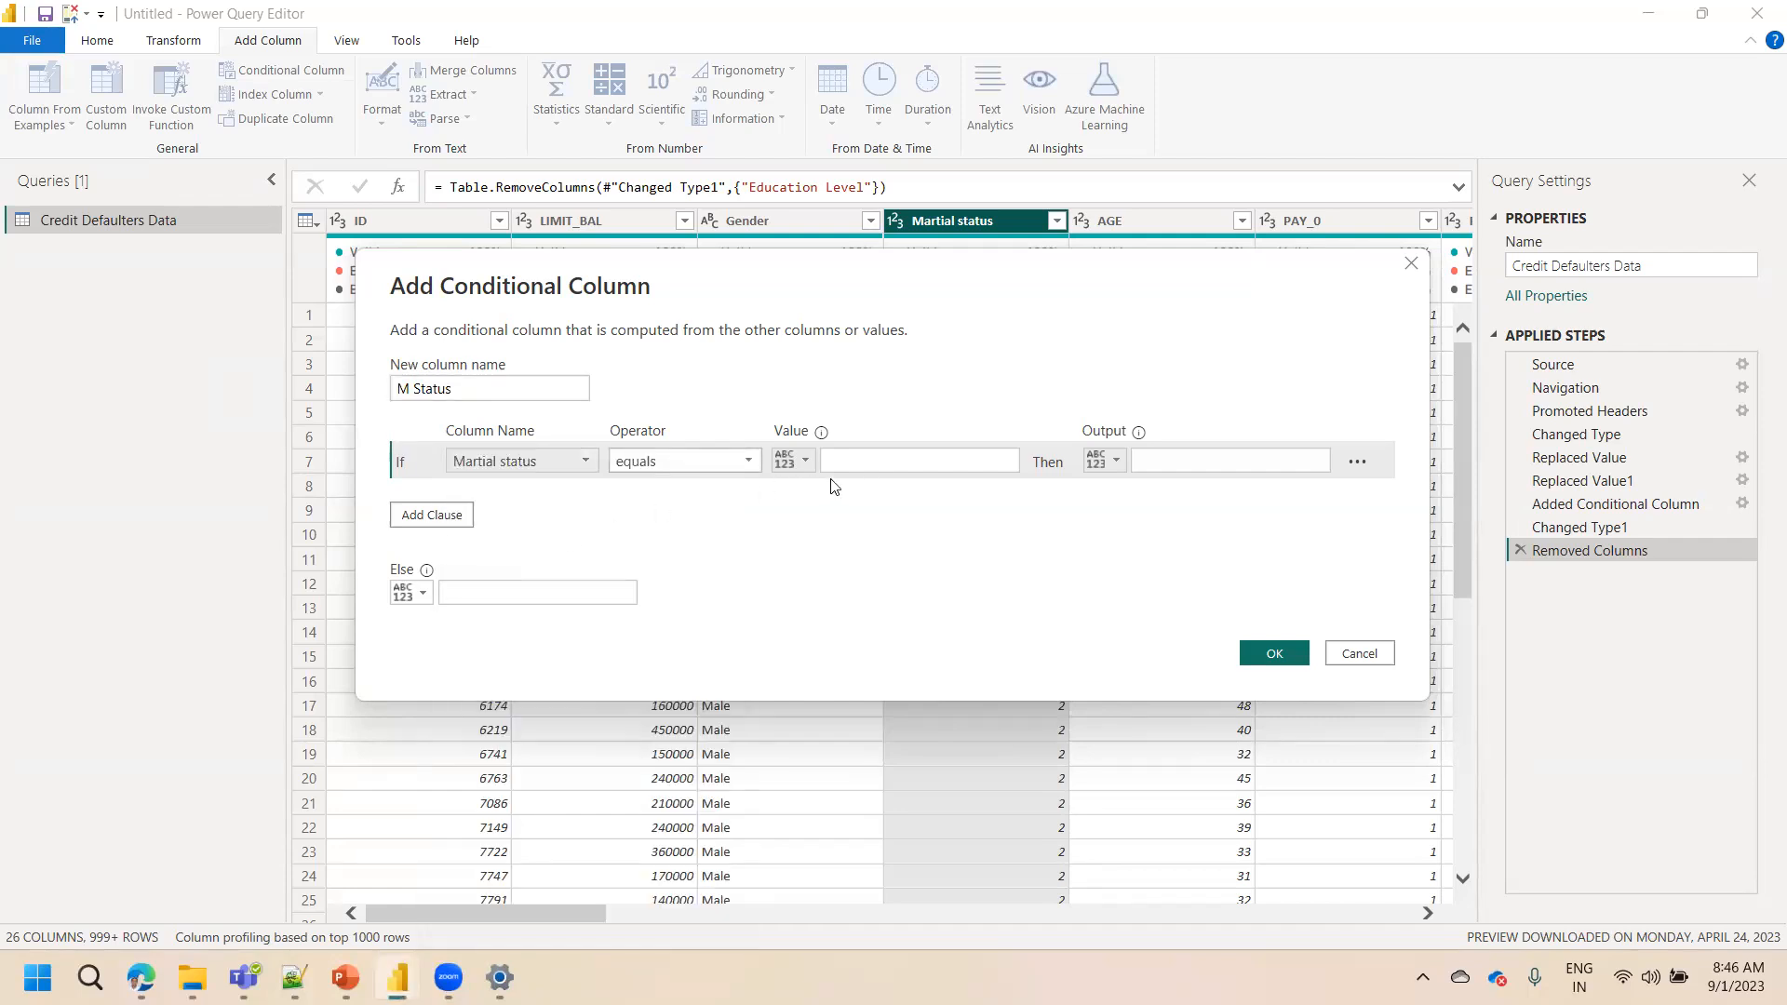
click(872, 471)
click(1171, 463)
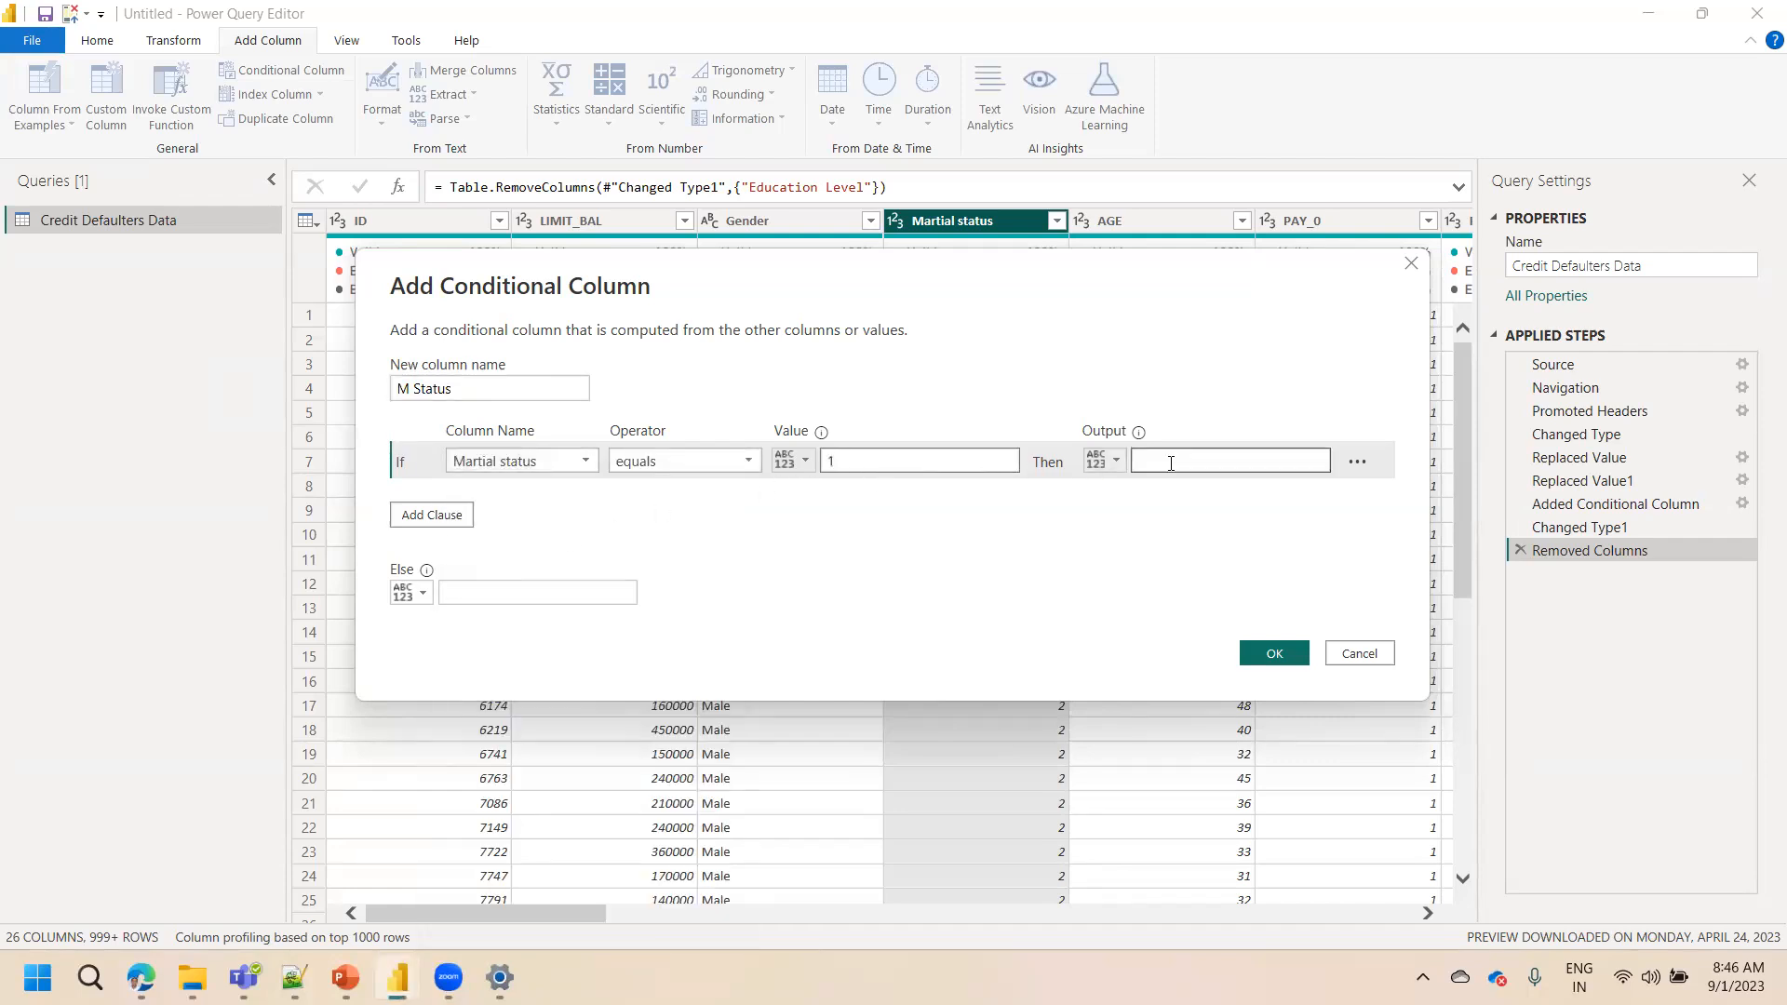
text(Single)
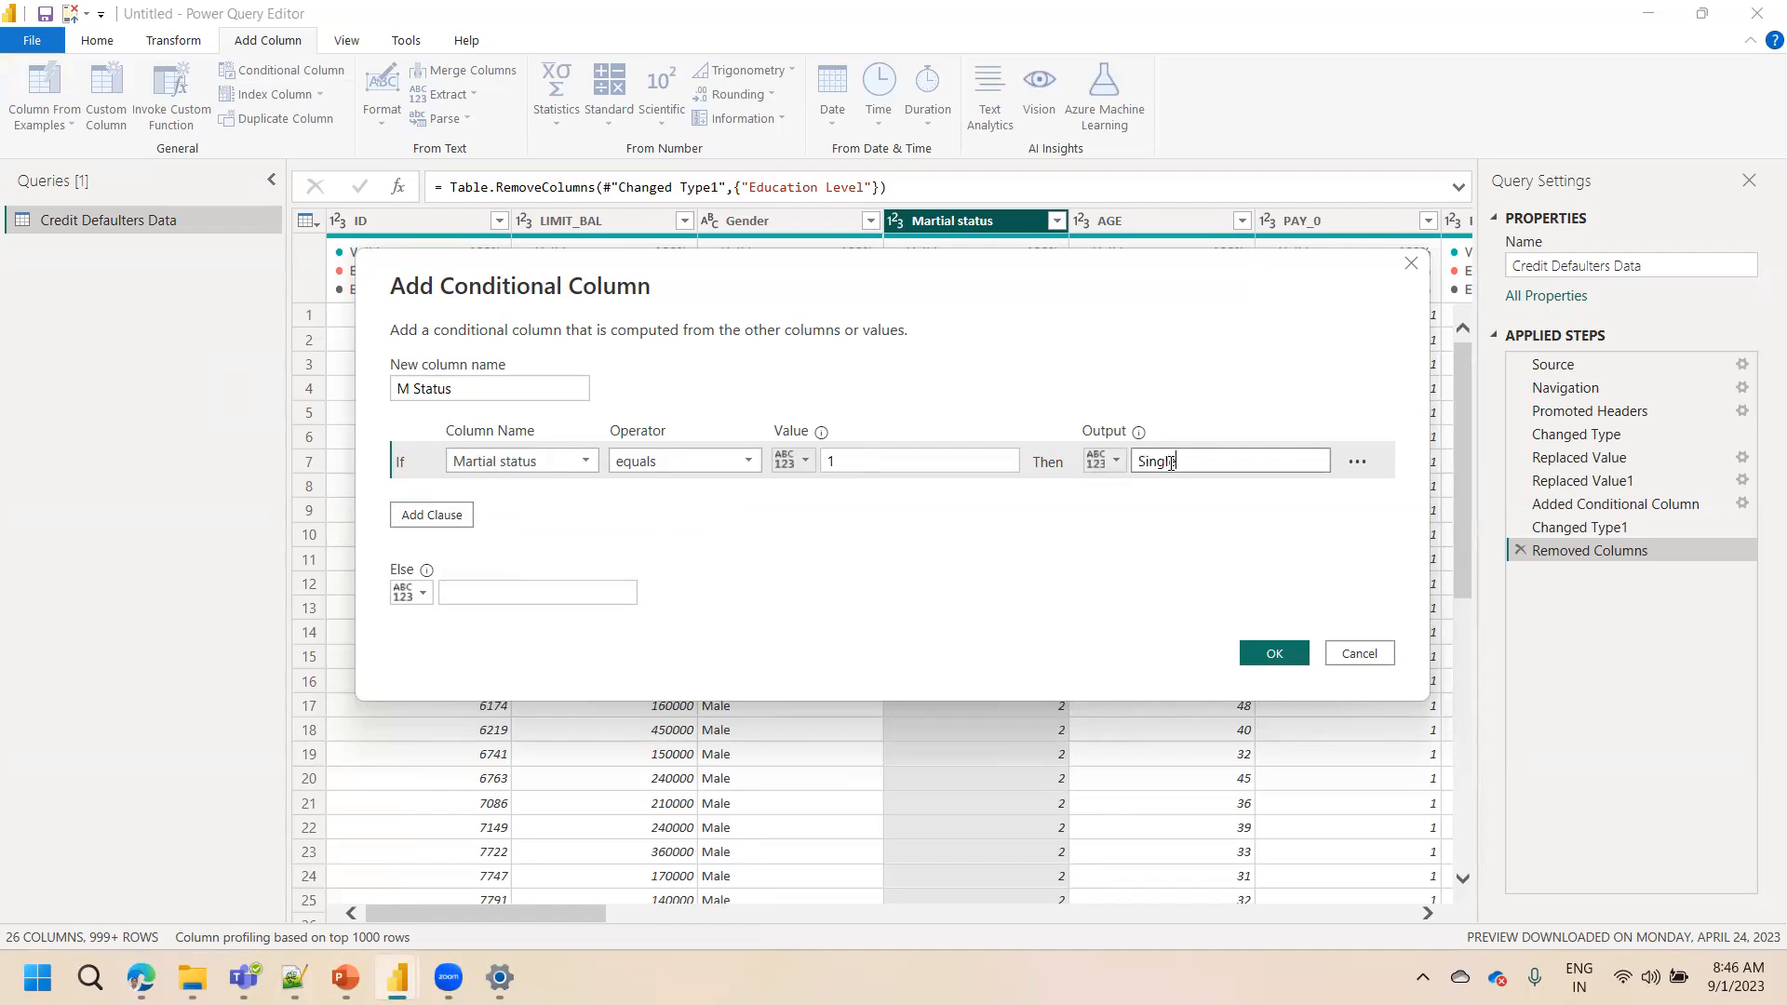
Add an Else If clause where Martial status equals 2 gives Married, set Else to Others, and confirm
click(431, 515)
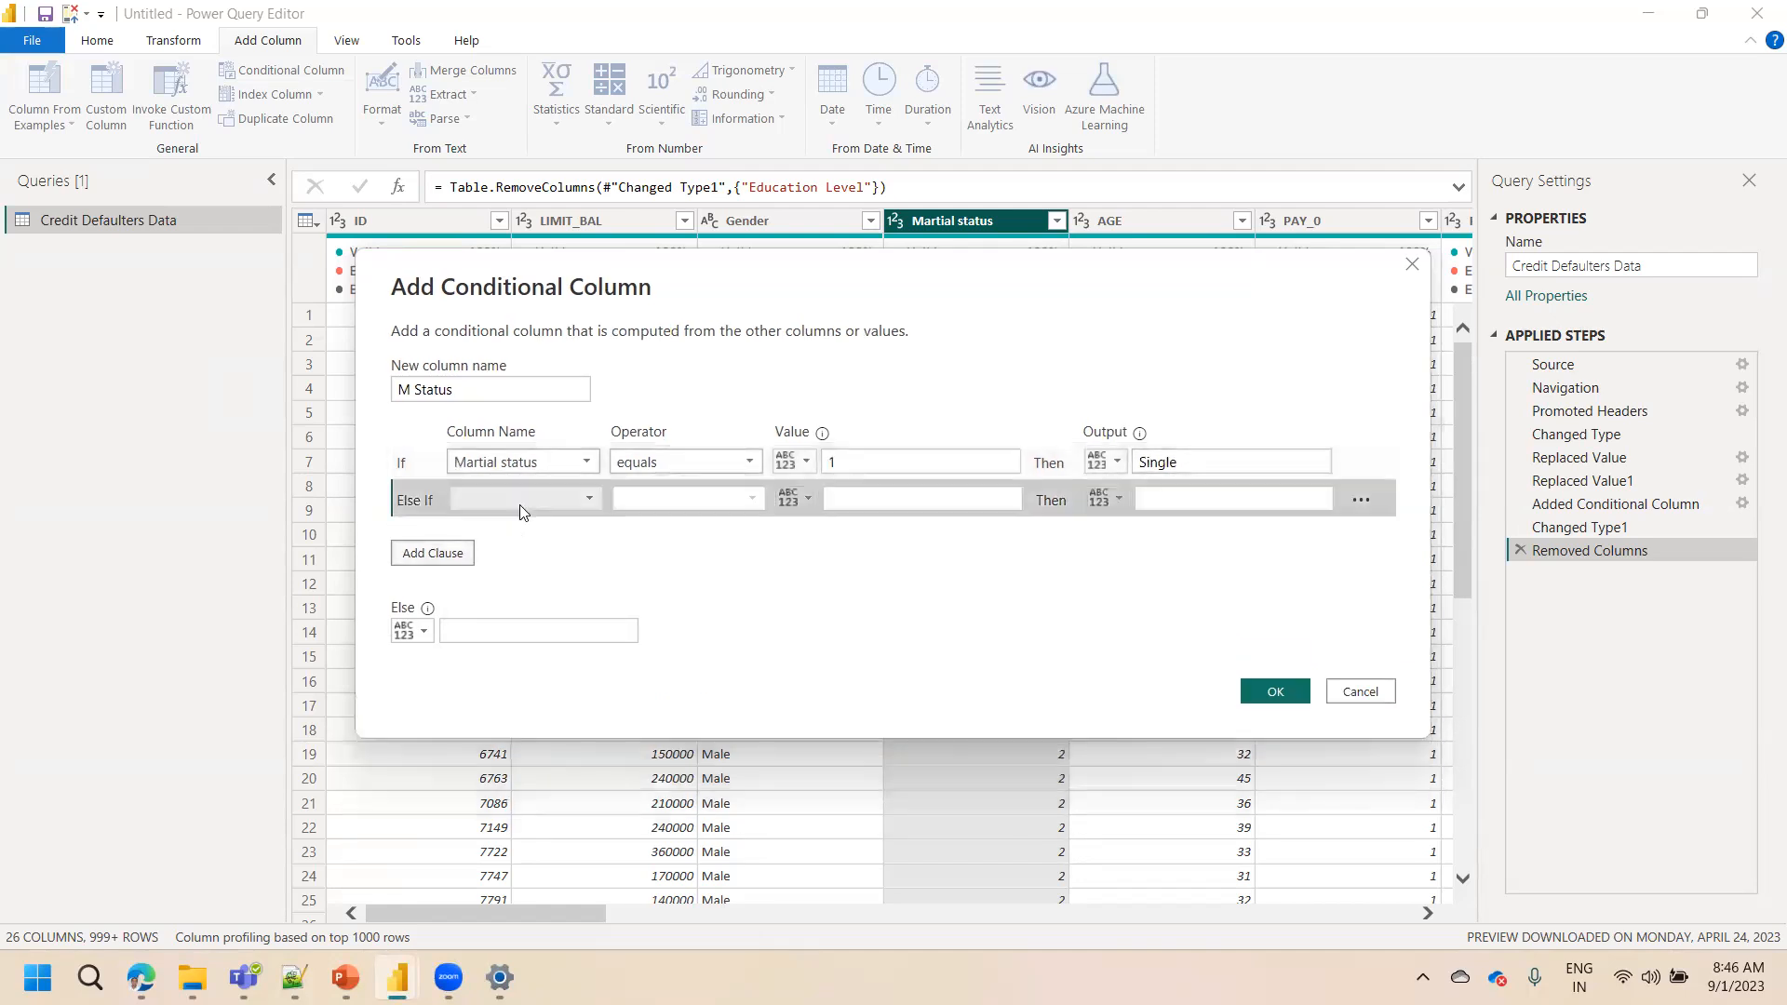
click(559, 501)
click(519, 102)
click(860, 500)
text(2)
key(Tab)
key(Tab)
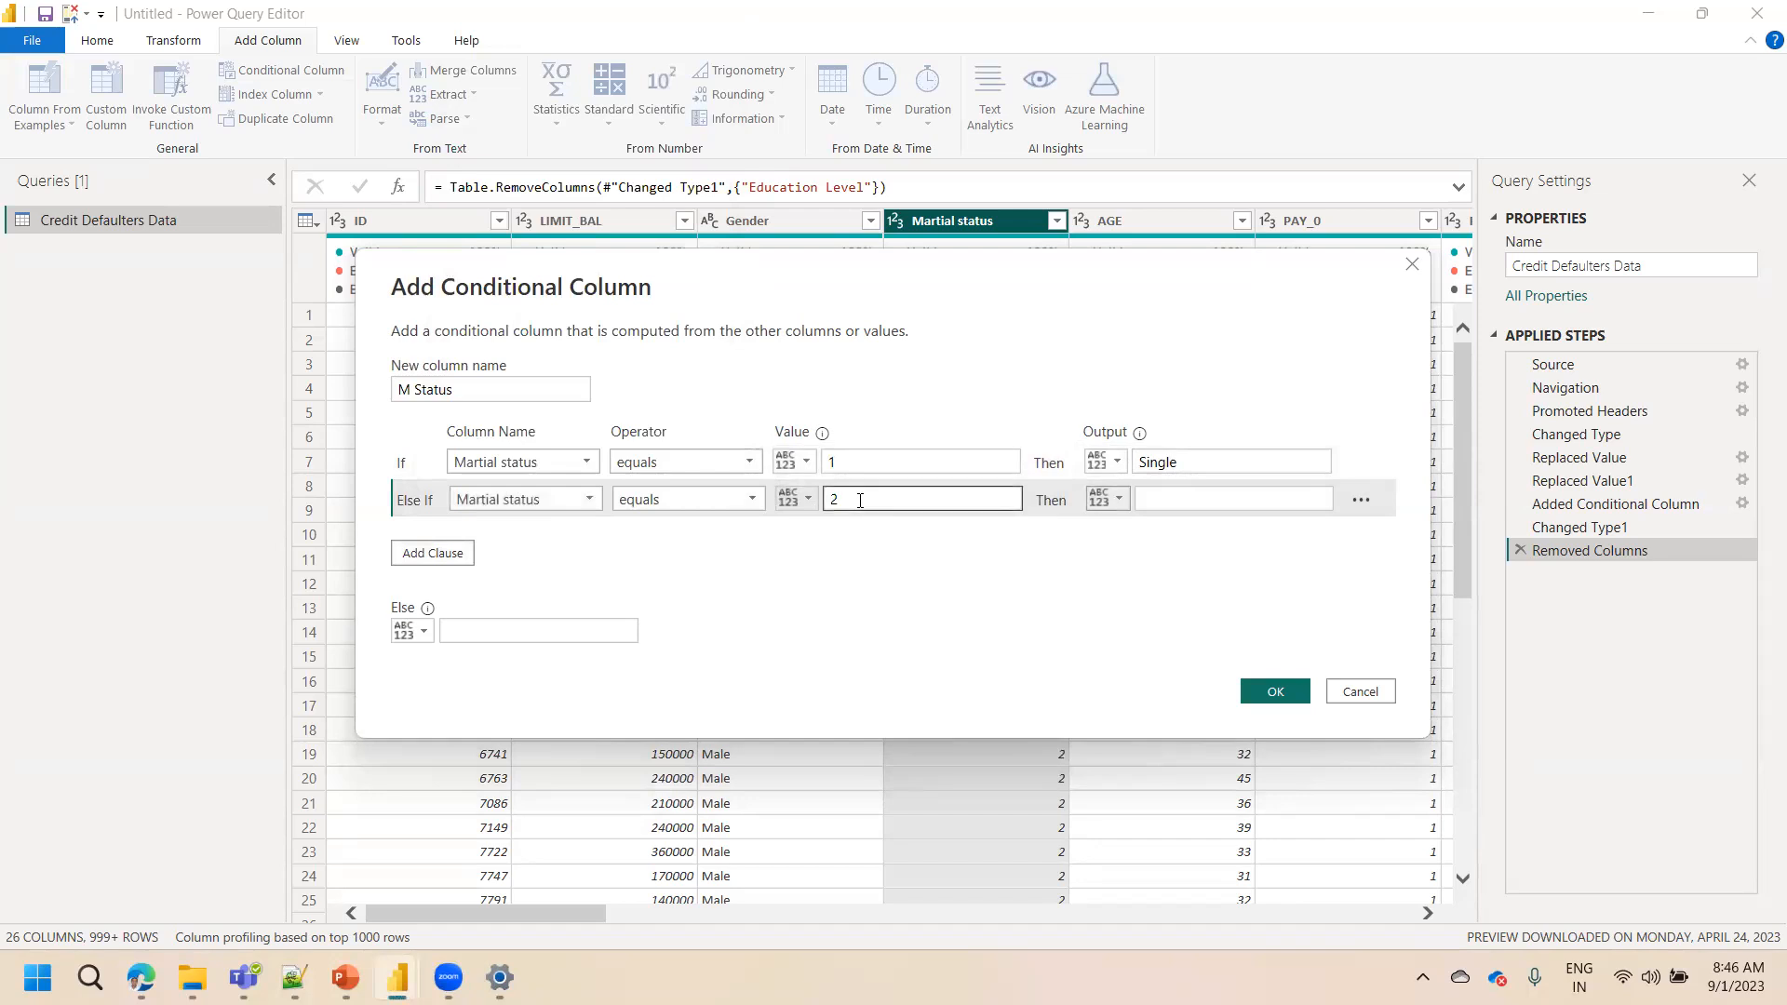
text(Marrie)
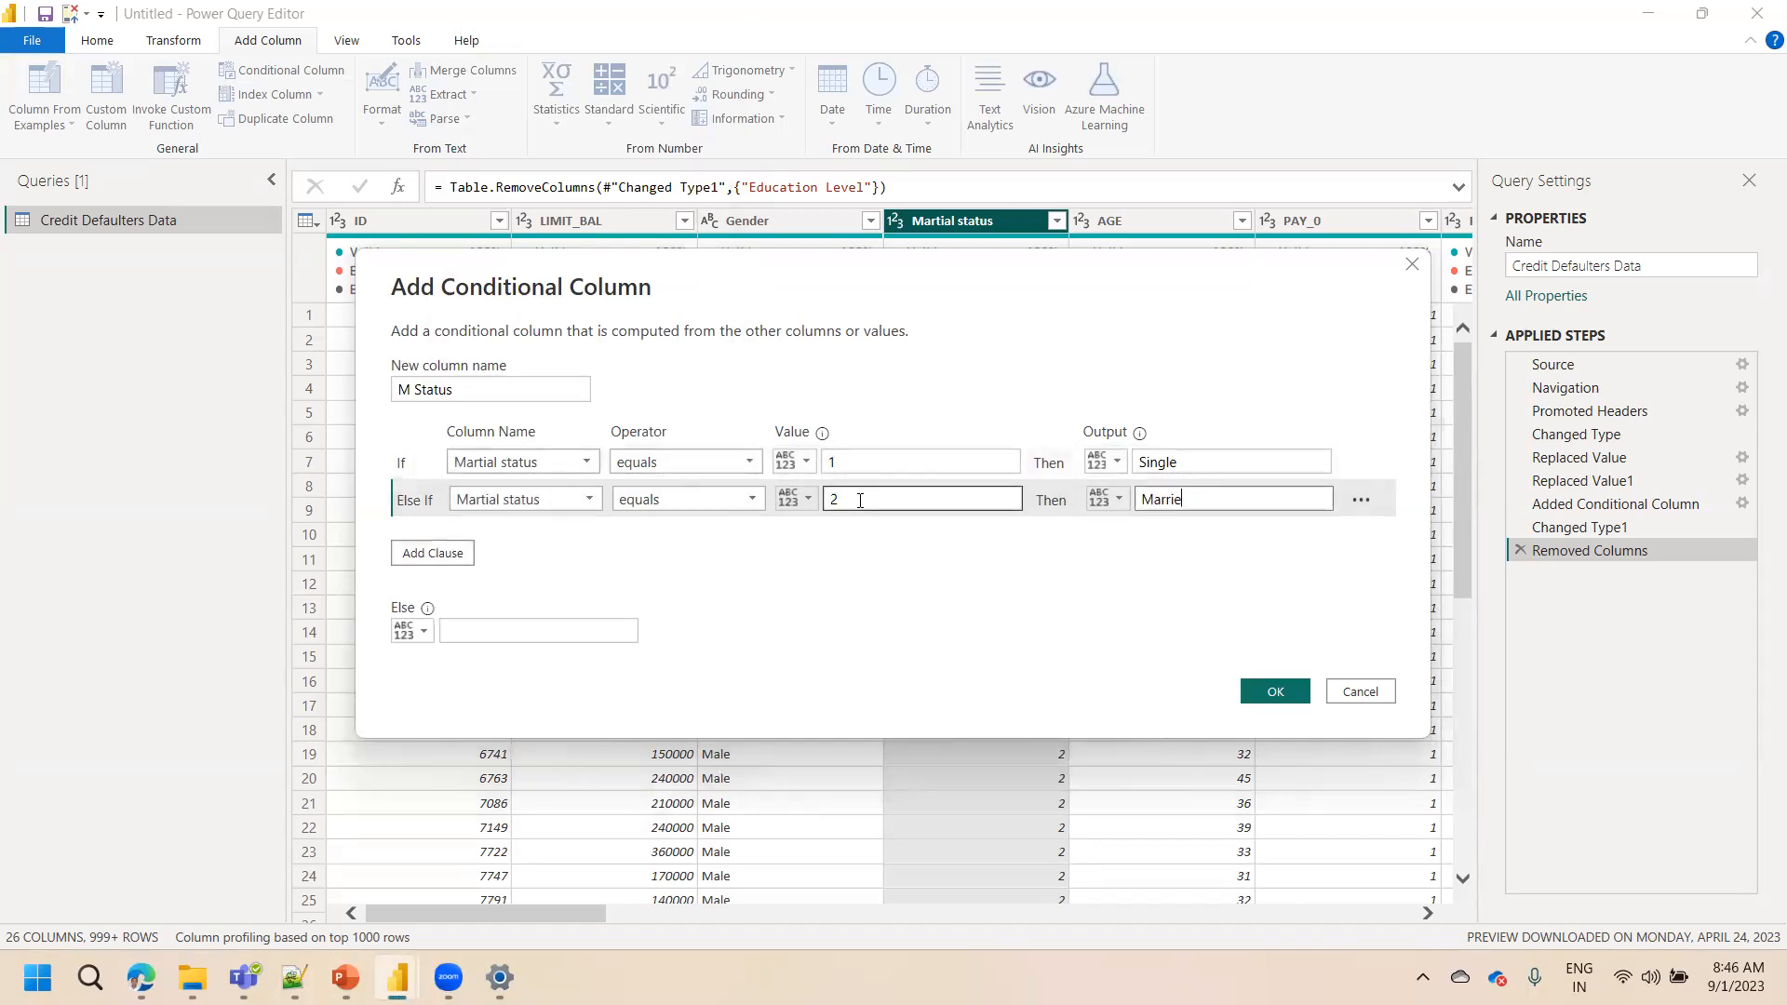
text(d)
click(561, 630)
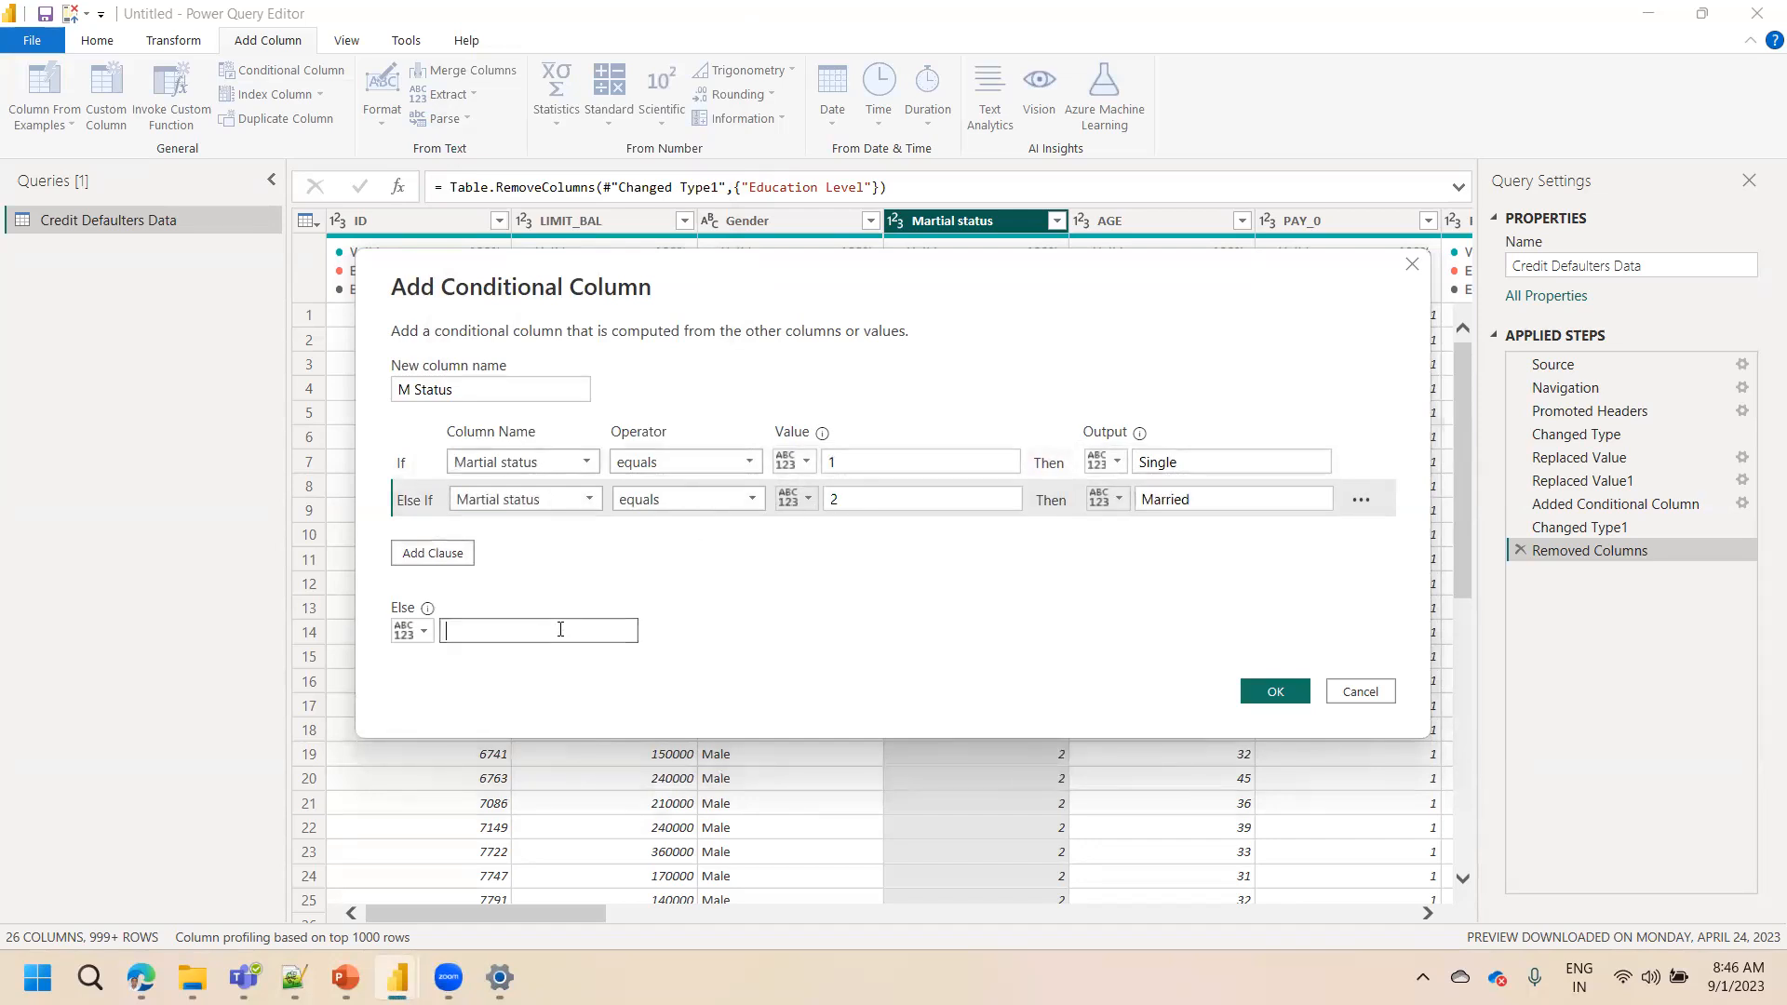
text(Others)
click(1276, 688)
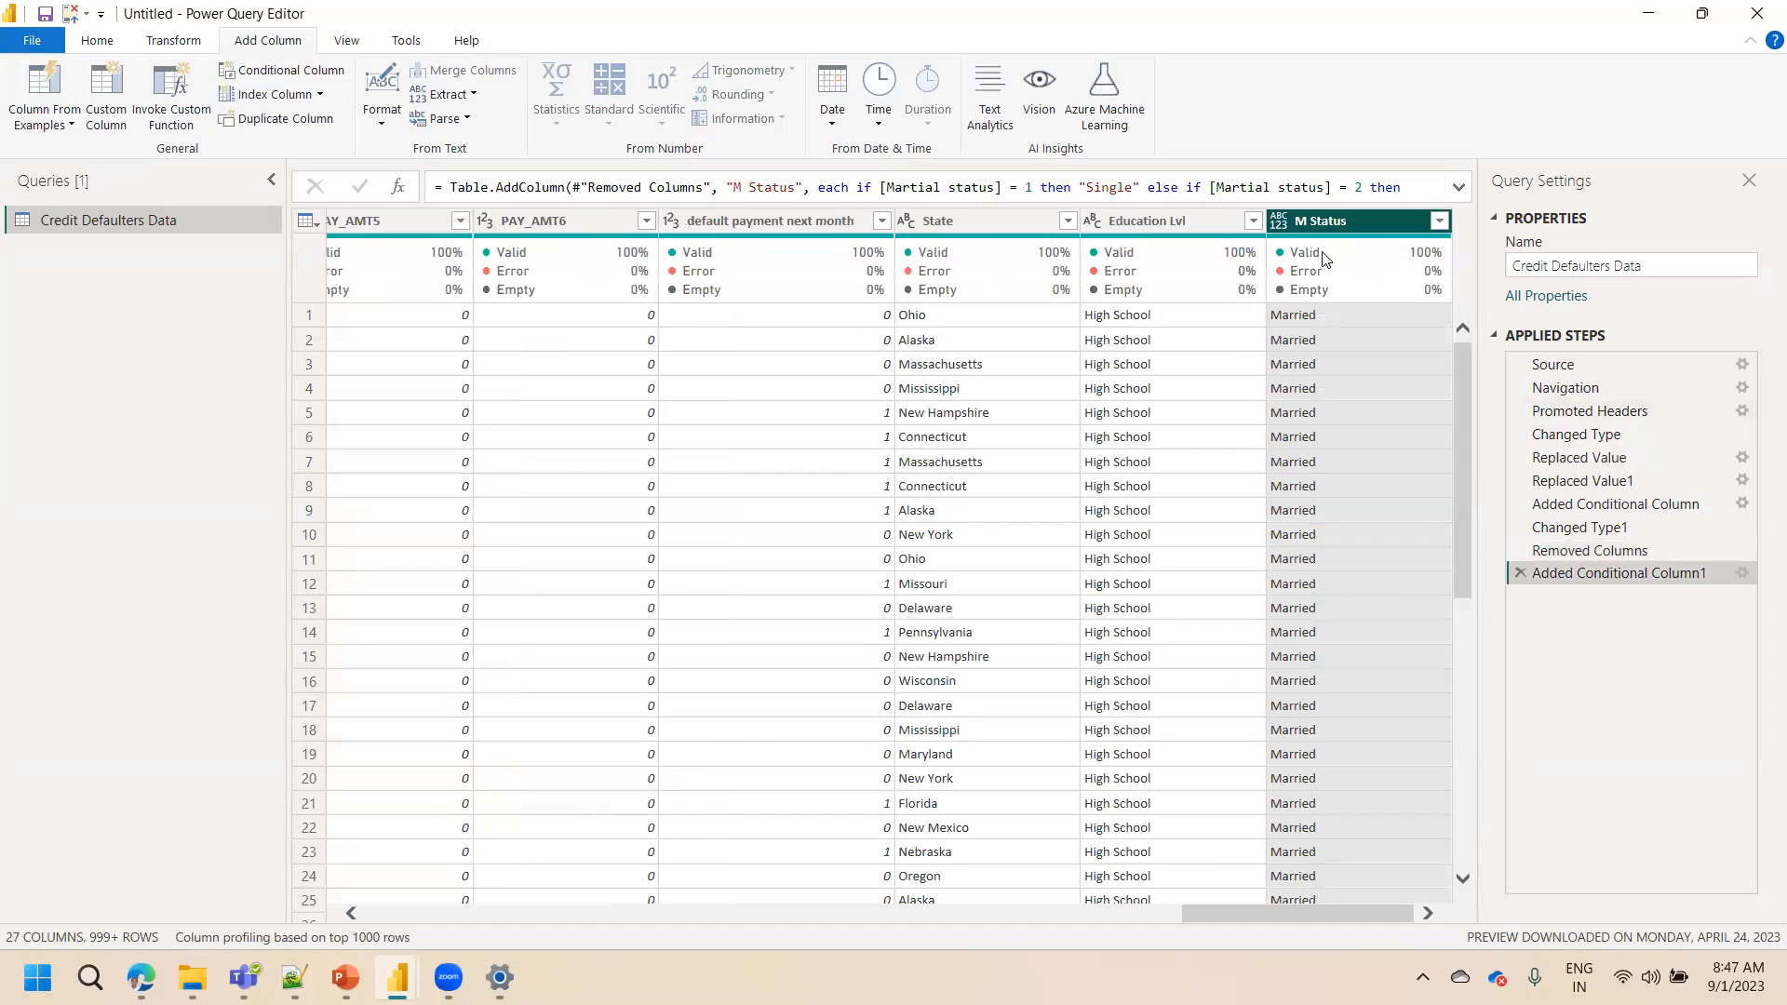
Change the M Status column's data type to Text
click(1279, 223)
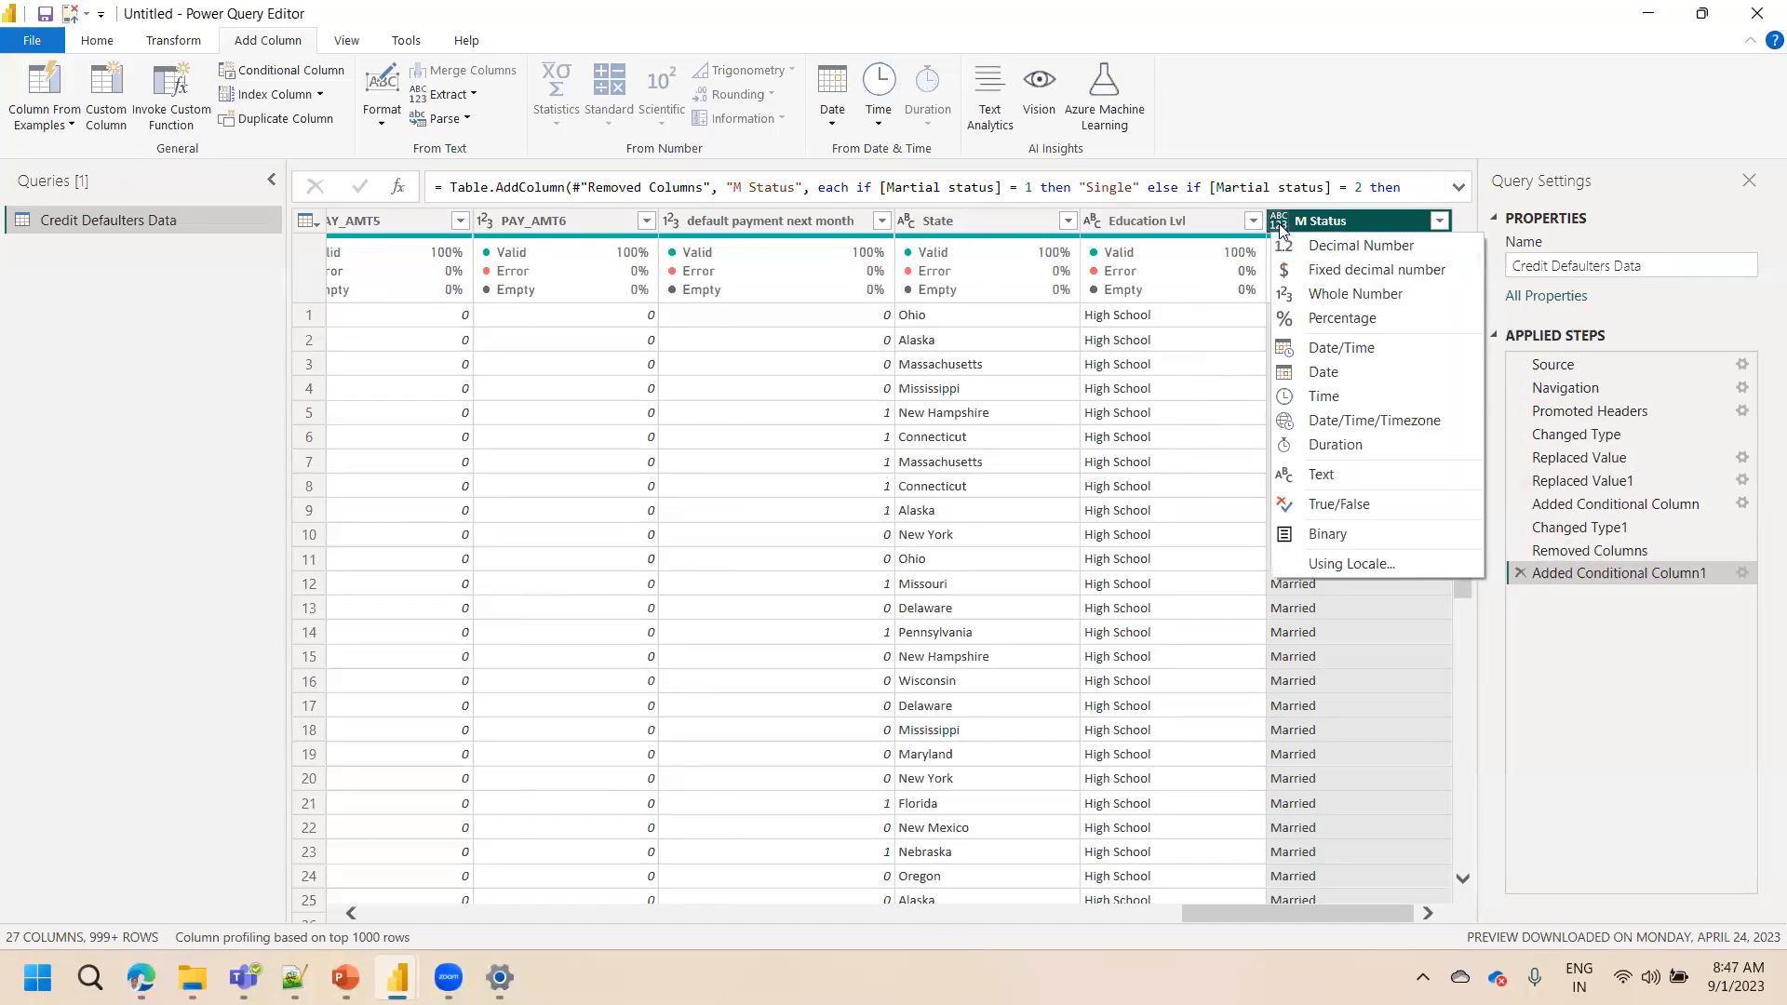
click(1320, 477)
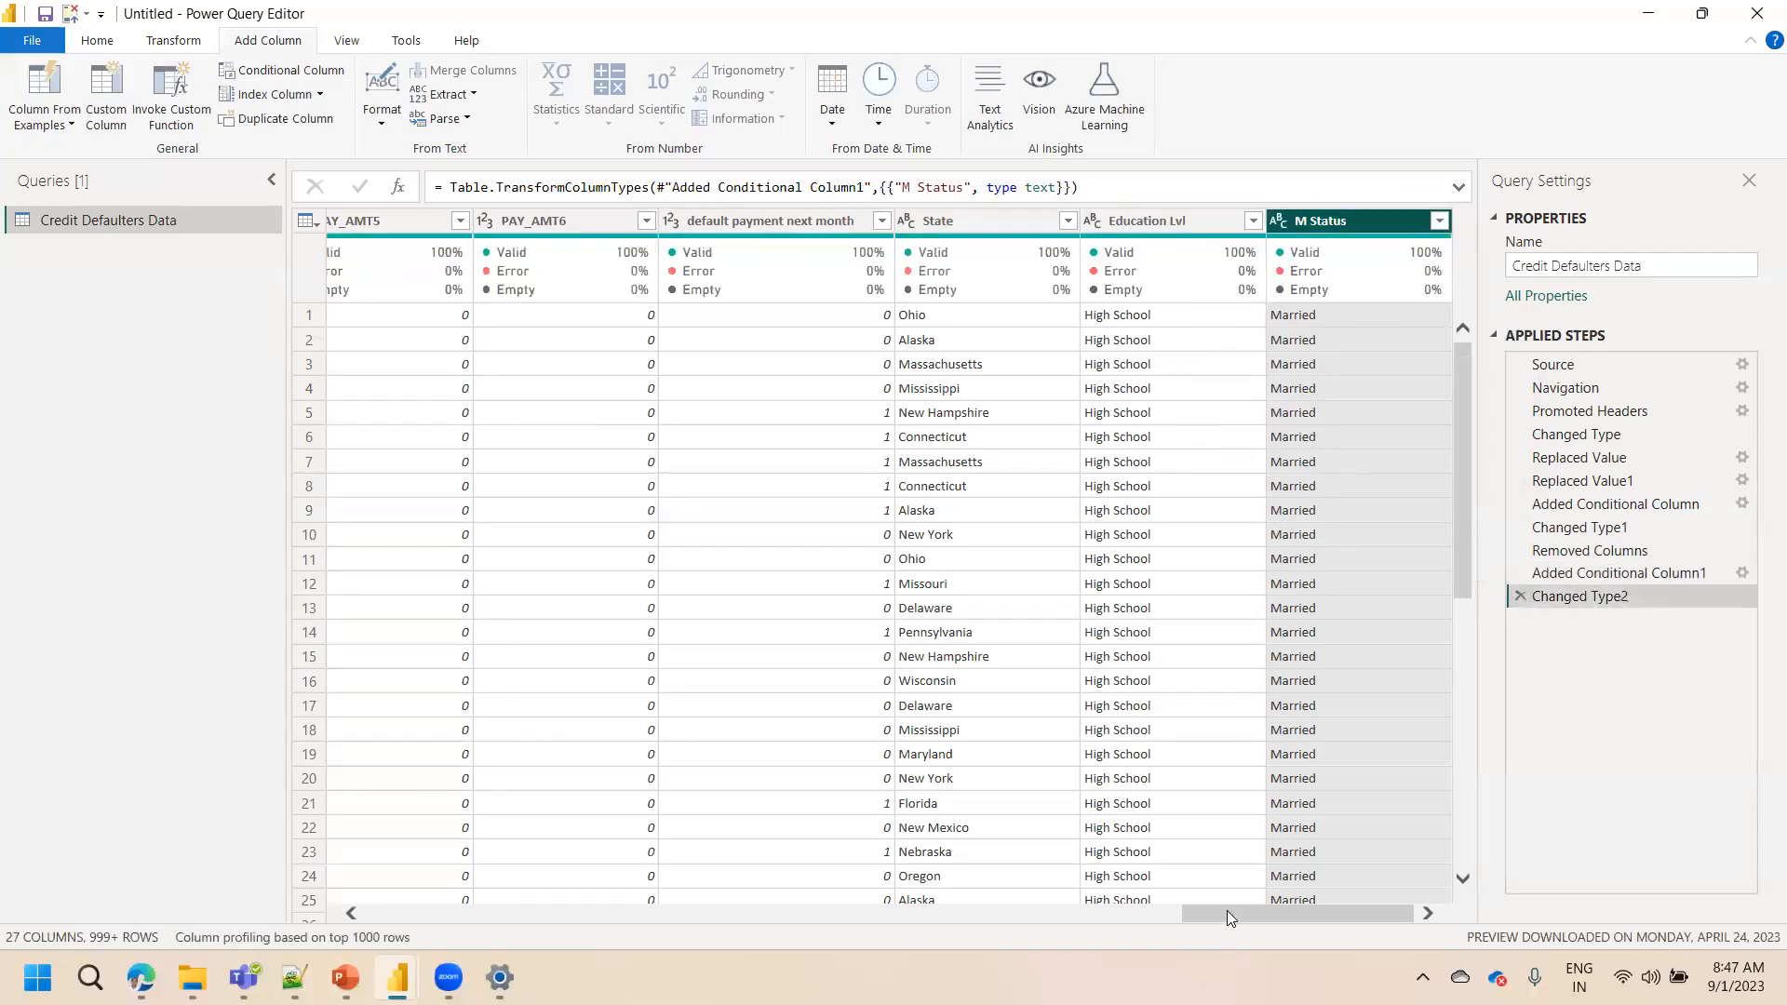
Remove the original Martial status column
drag(1227, 910, 357, 819)
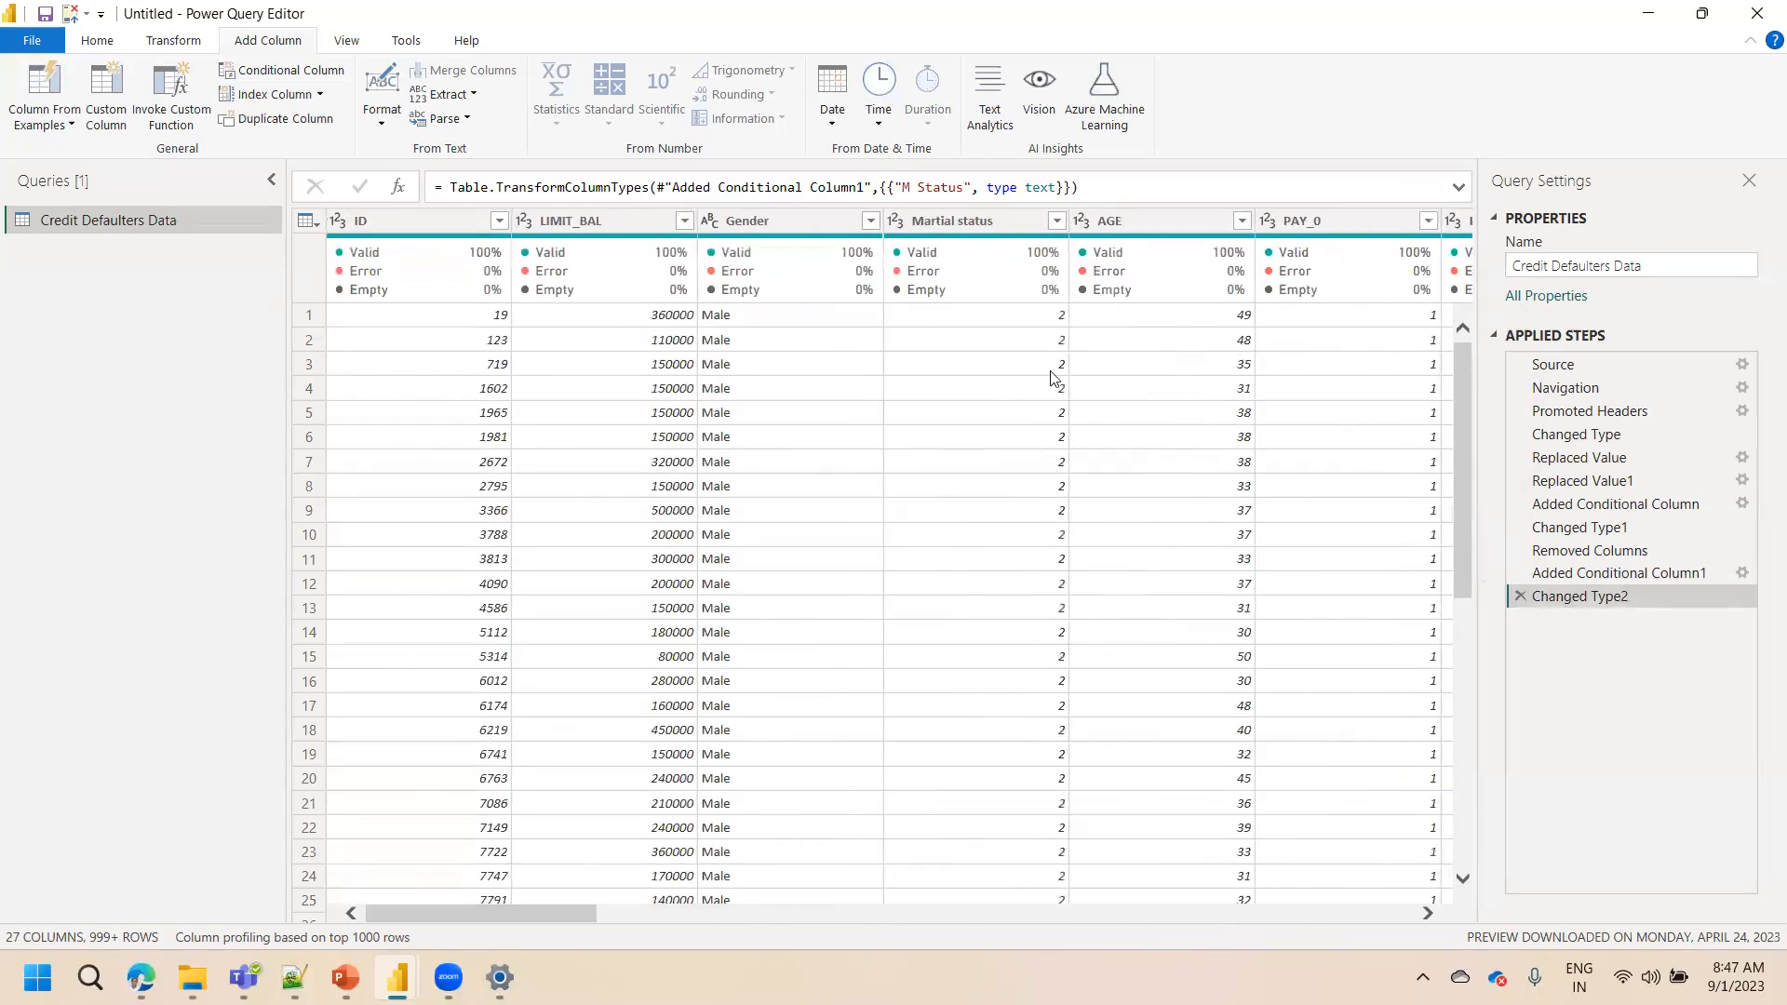
click(991, 219)
right_click(992, 221)
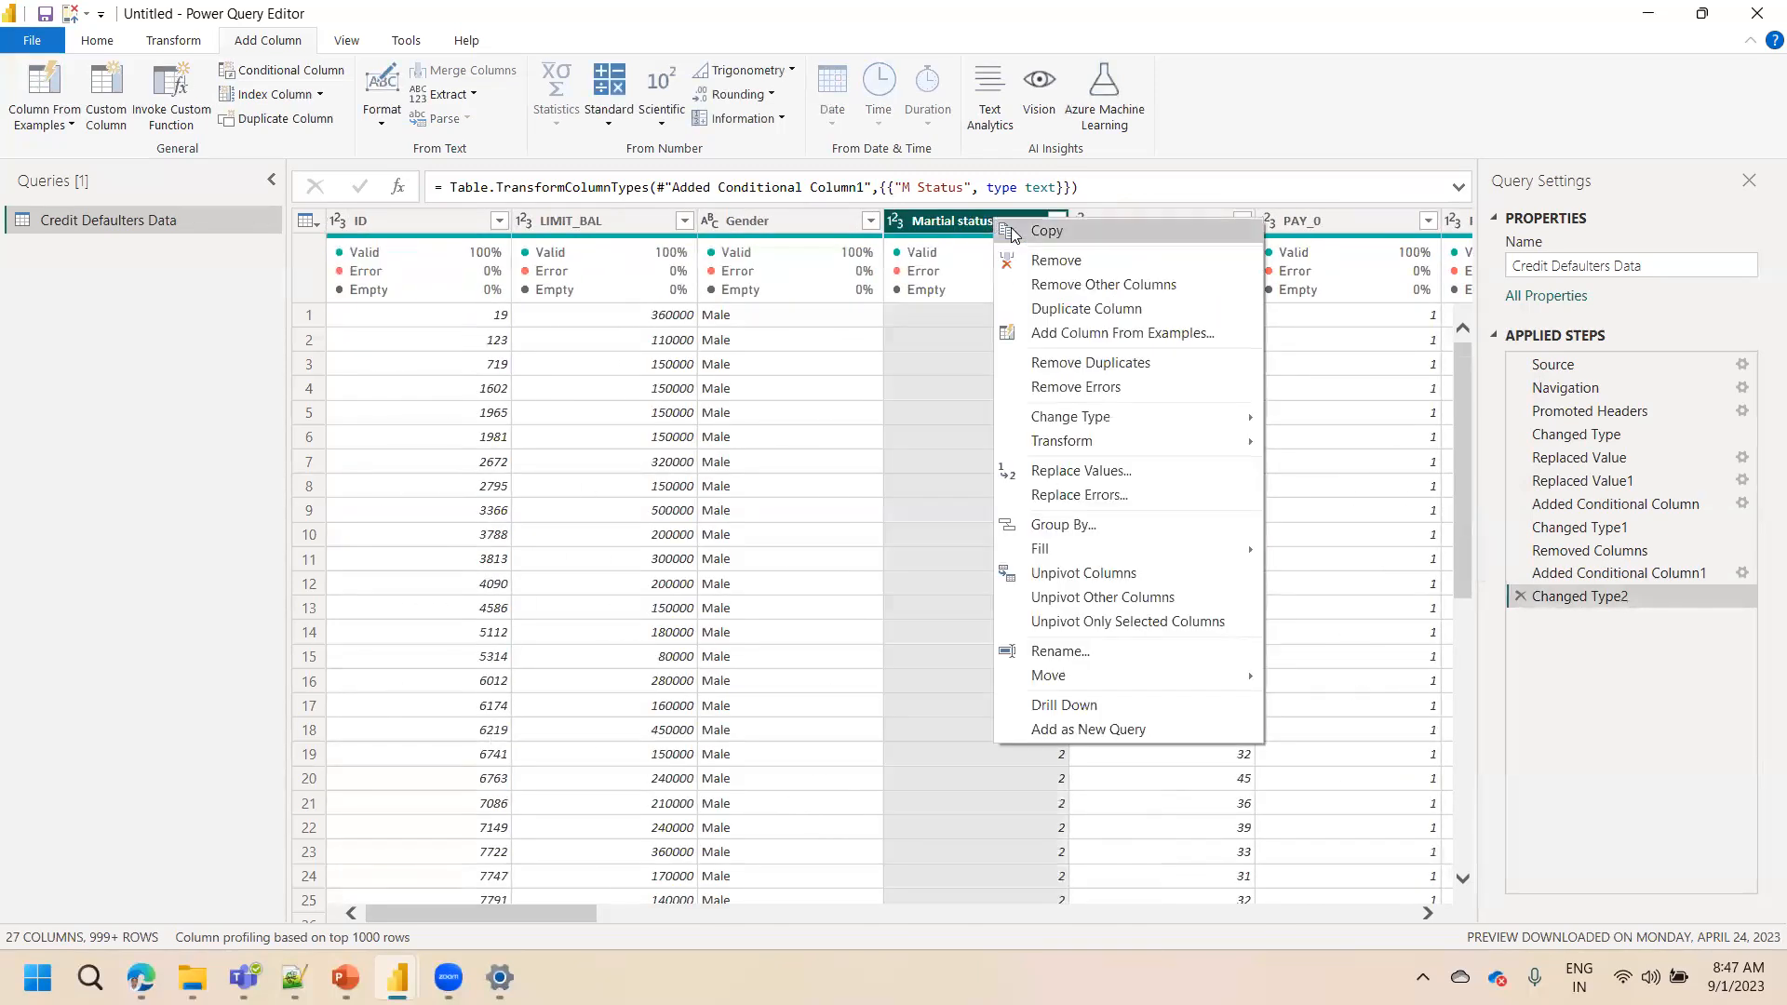
click(1056, 261)
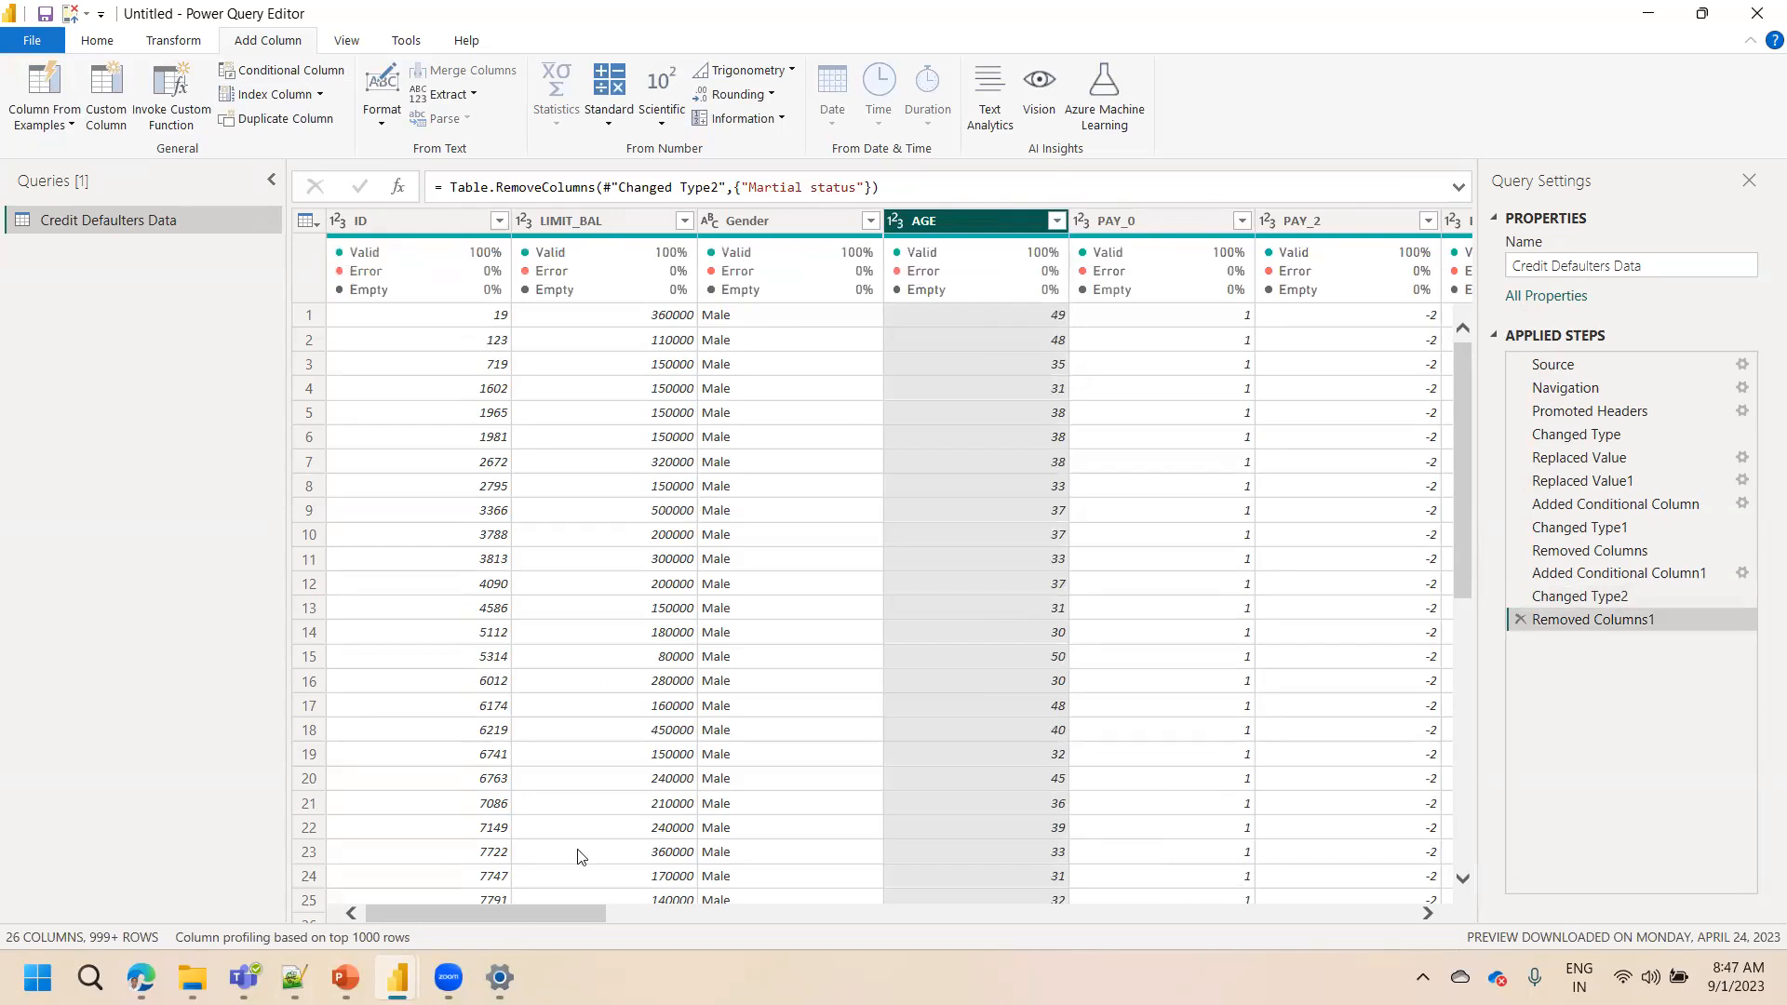
Scroll across the table and inspect the PAY columns
drag(572, 912, 658, 912)
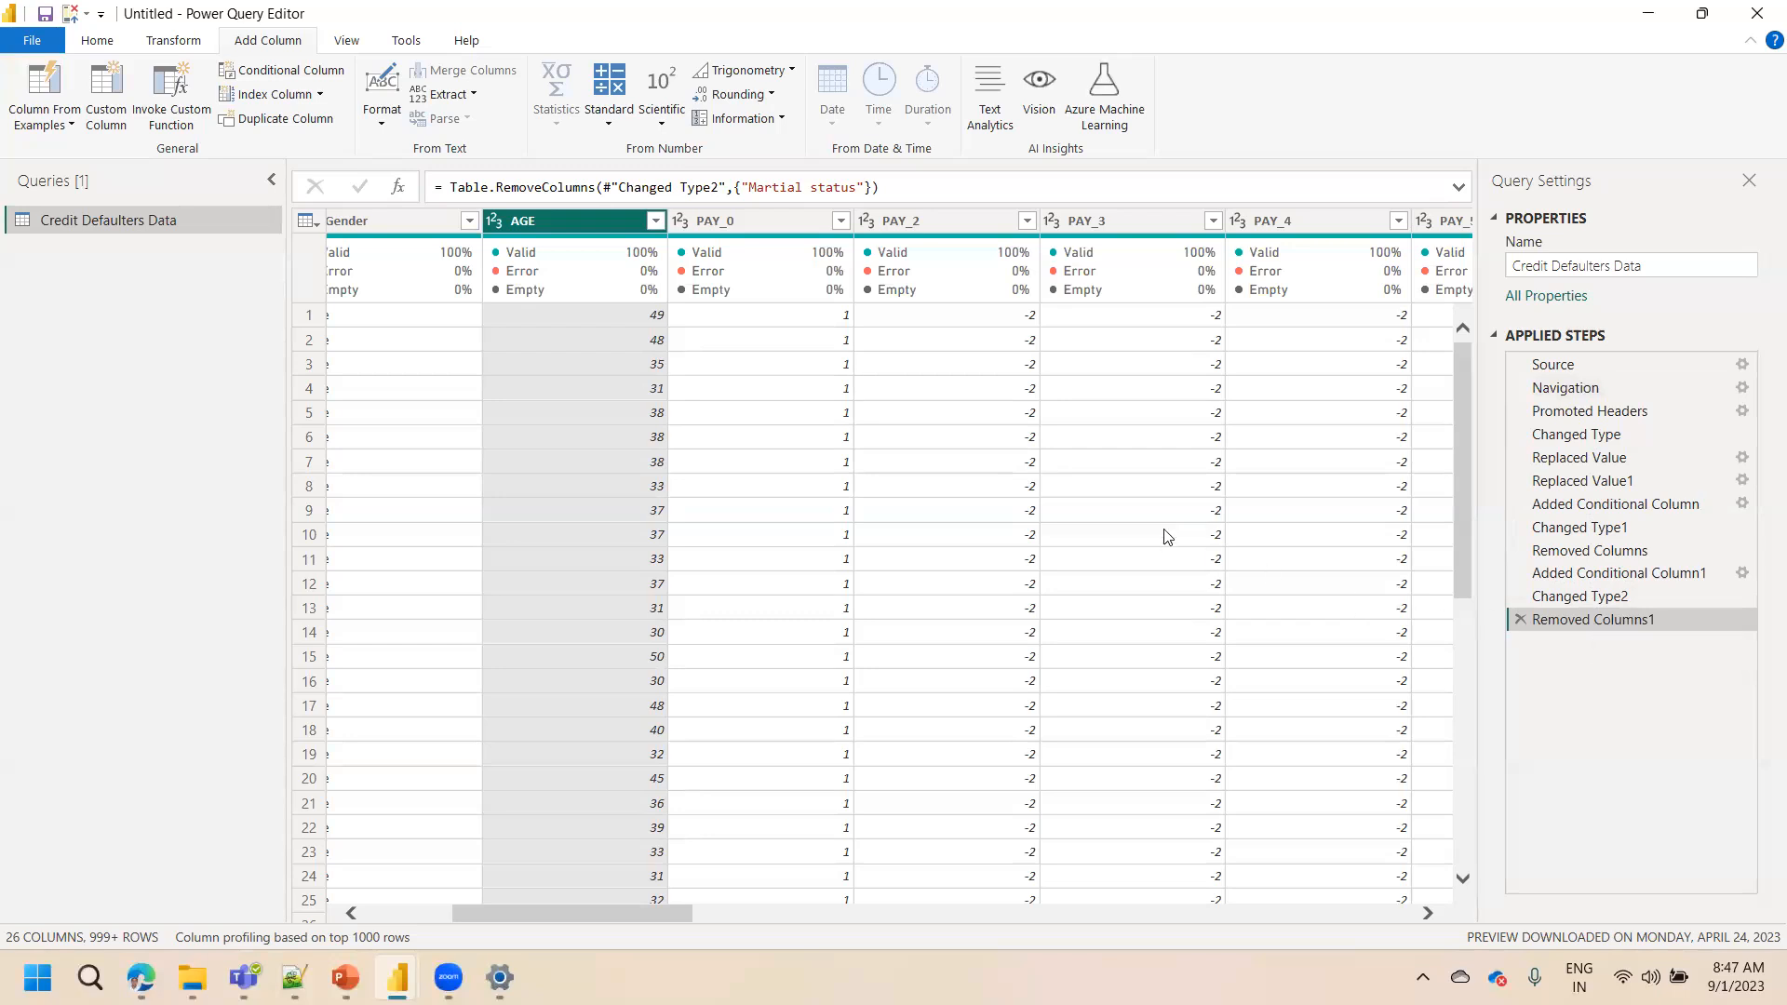
click(771, 225)
click(931, 220)
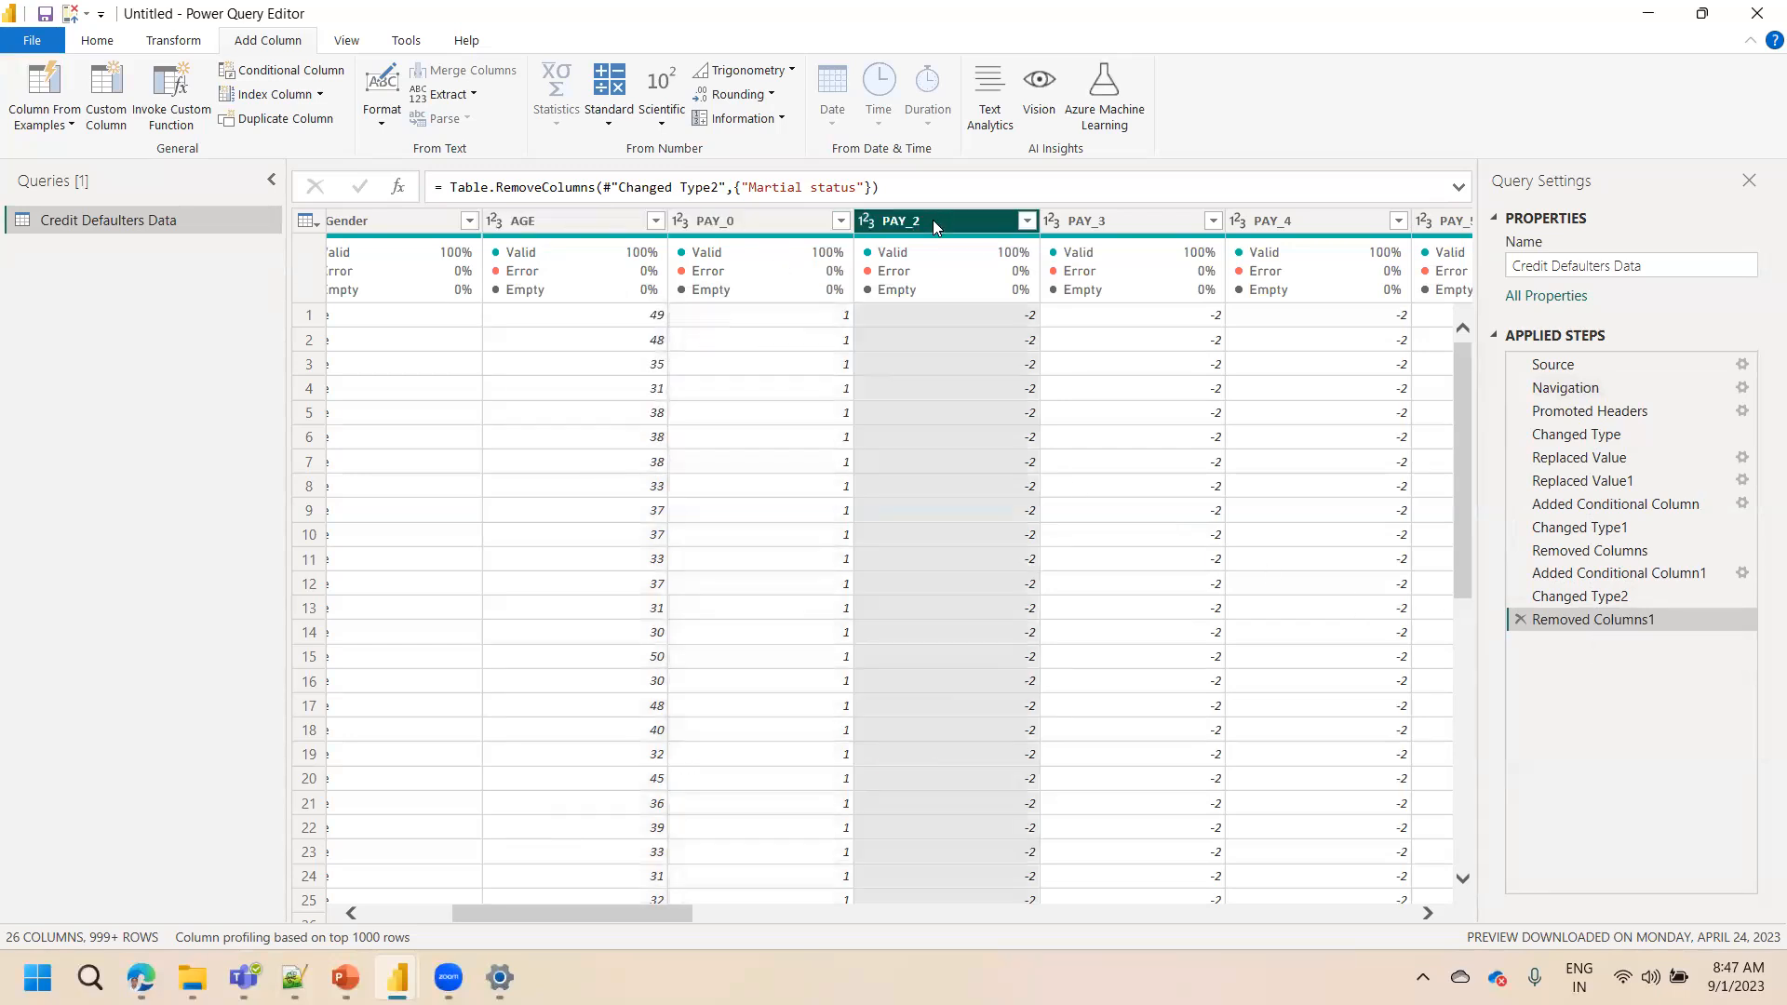
click(1078, 224)
click(1268, 222)
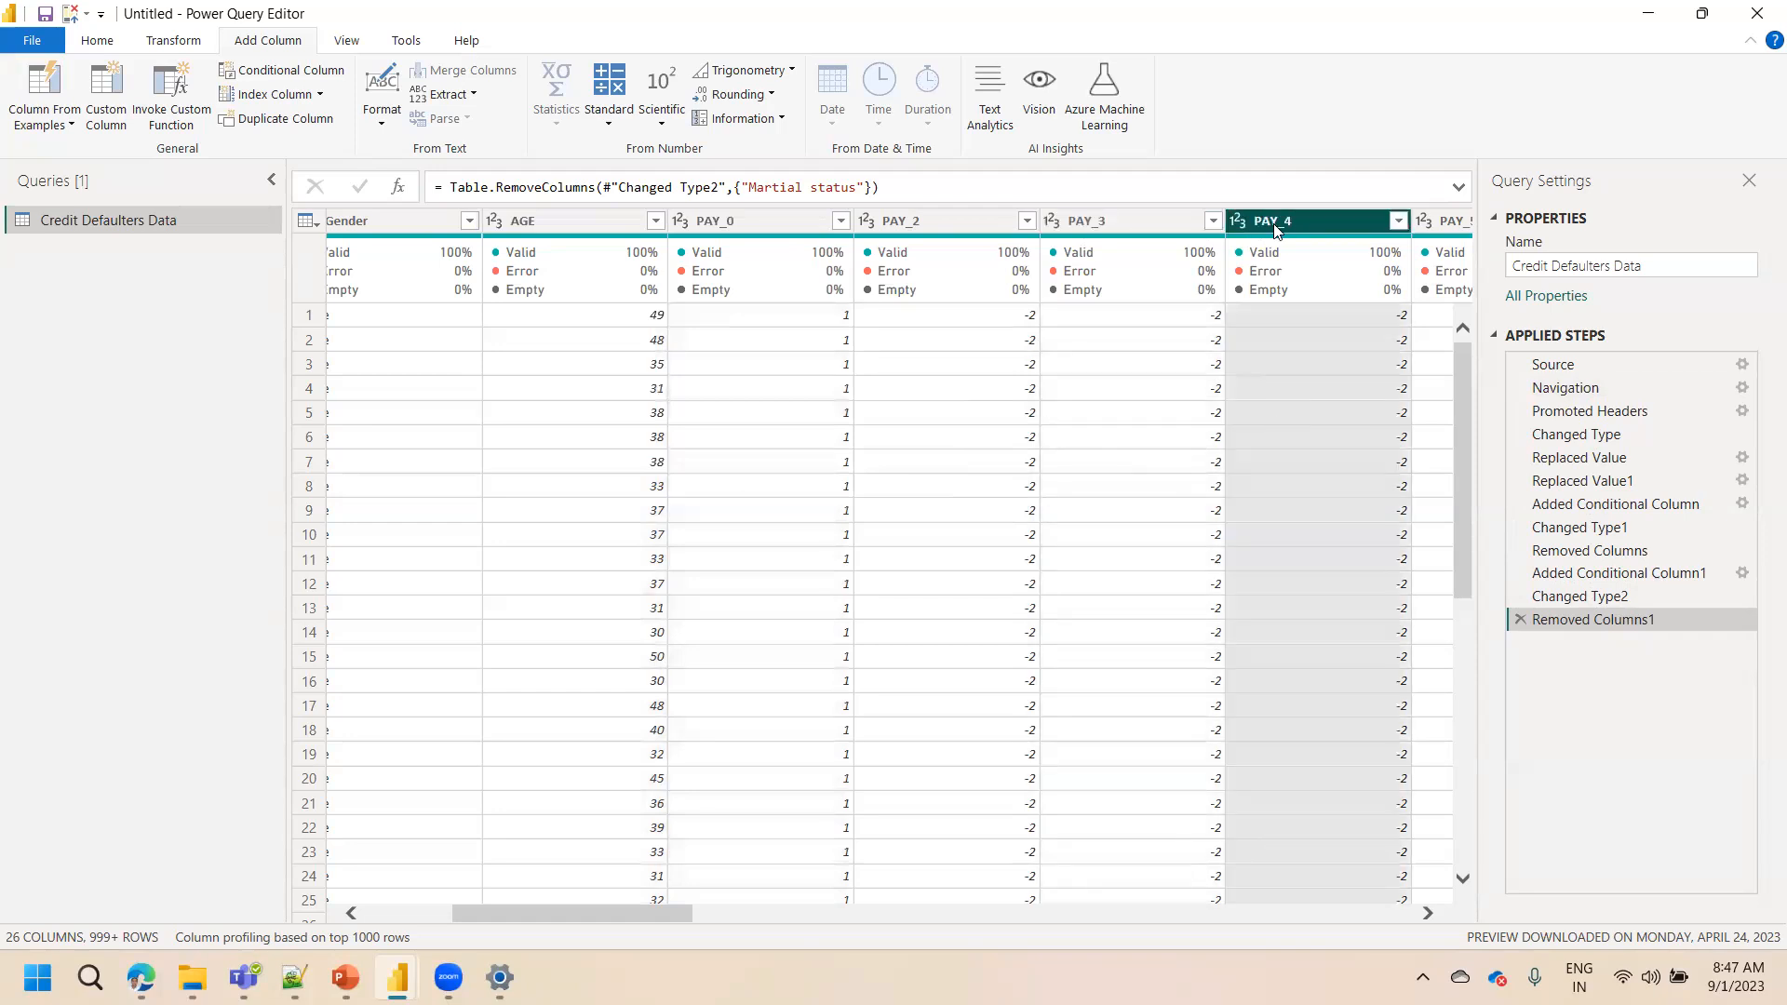
drag(658, 922, 1419, 877)
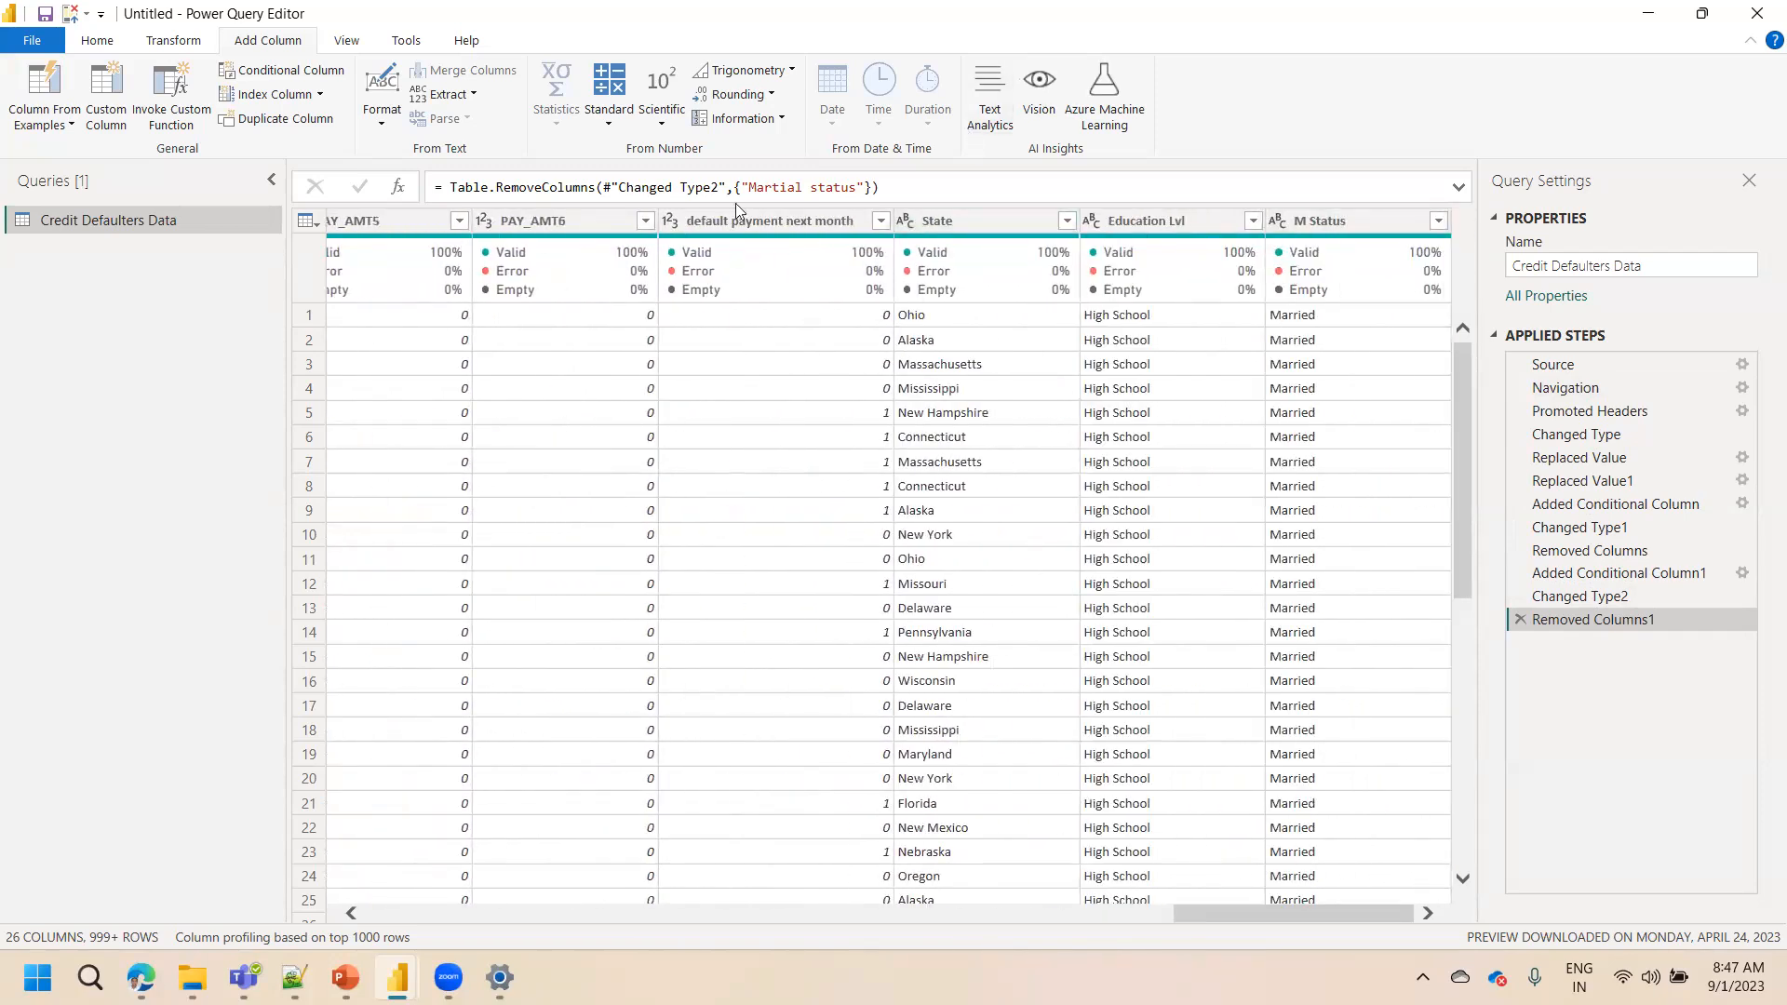
Keep only ID, LIMIT_BAL, Gender, AGE, default payment next month, State, Education Lvl and M Status, removing all PAY, BILL_AMT and PAY_AMT columns
mouse_move(718, 268)
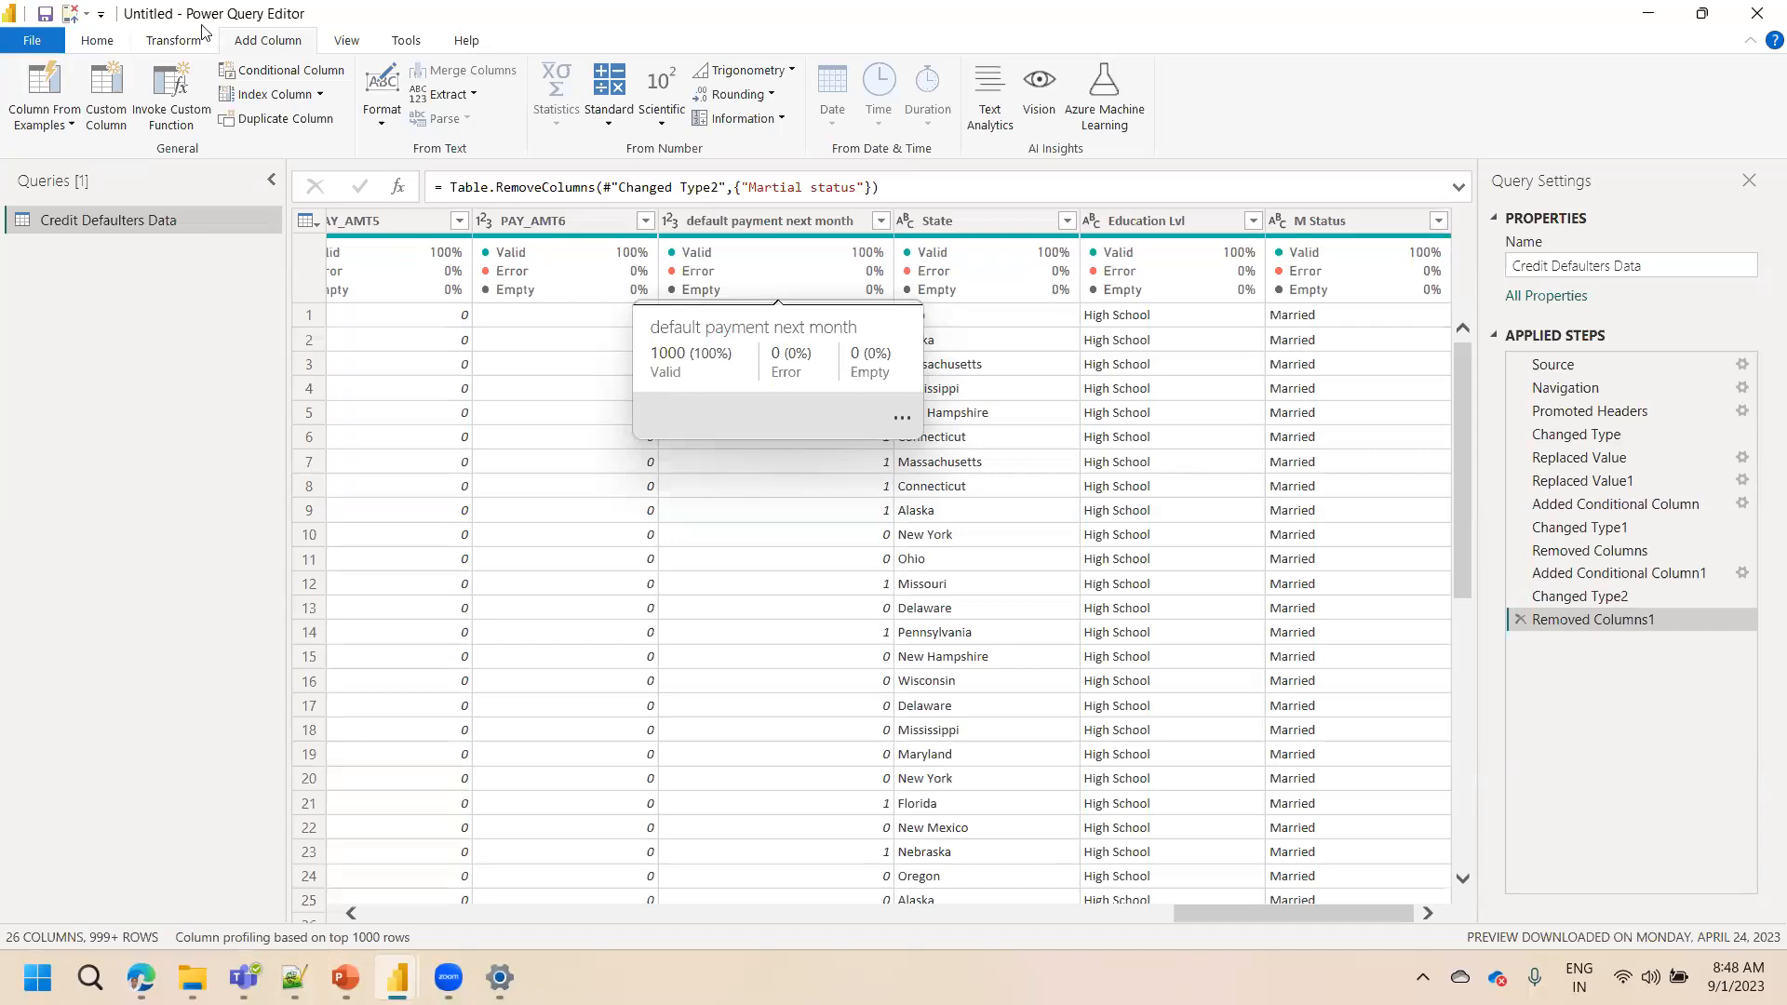
click(98, 41)
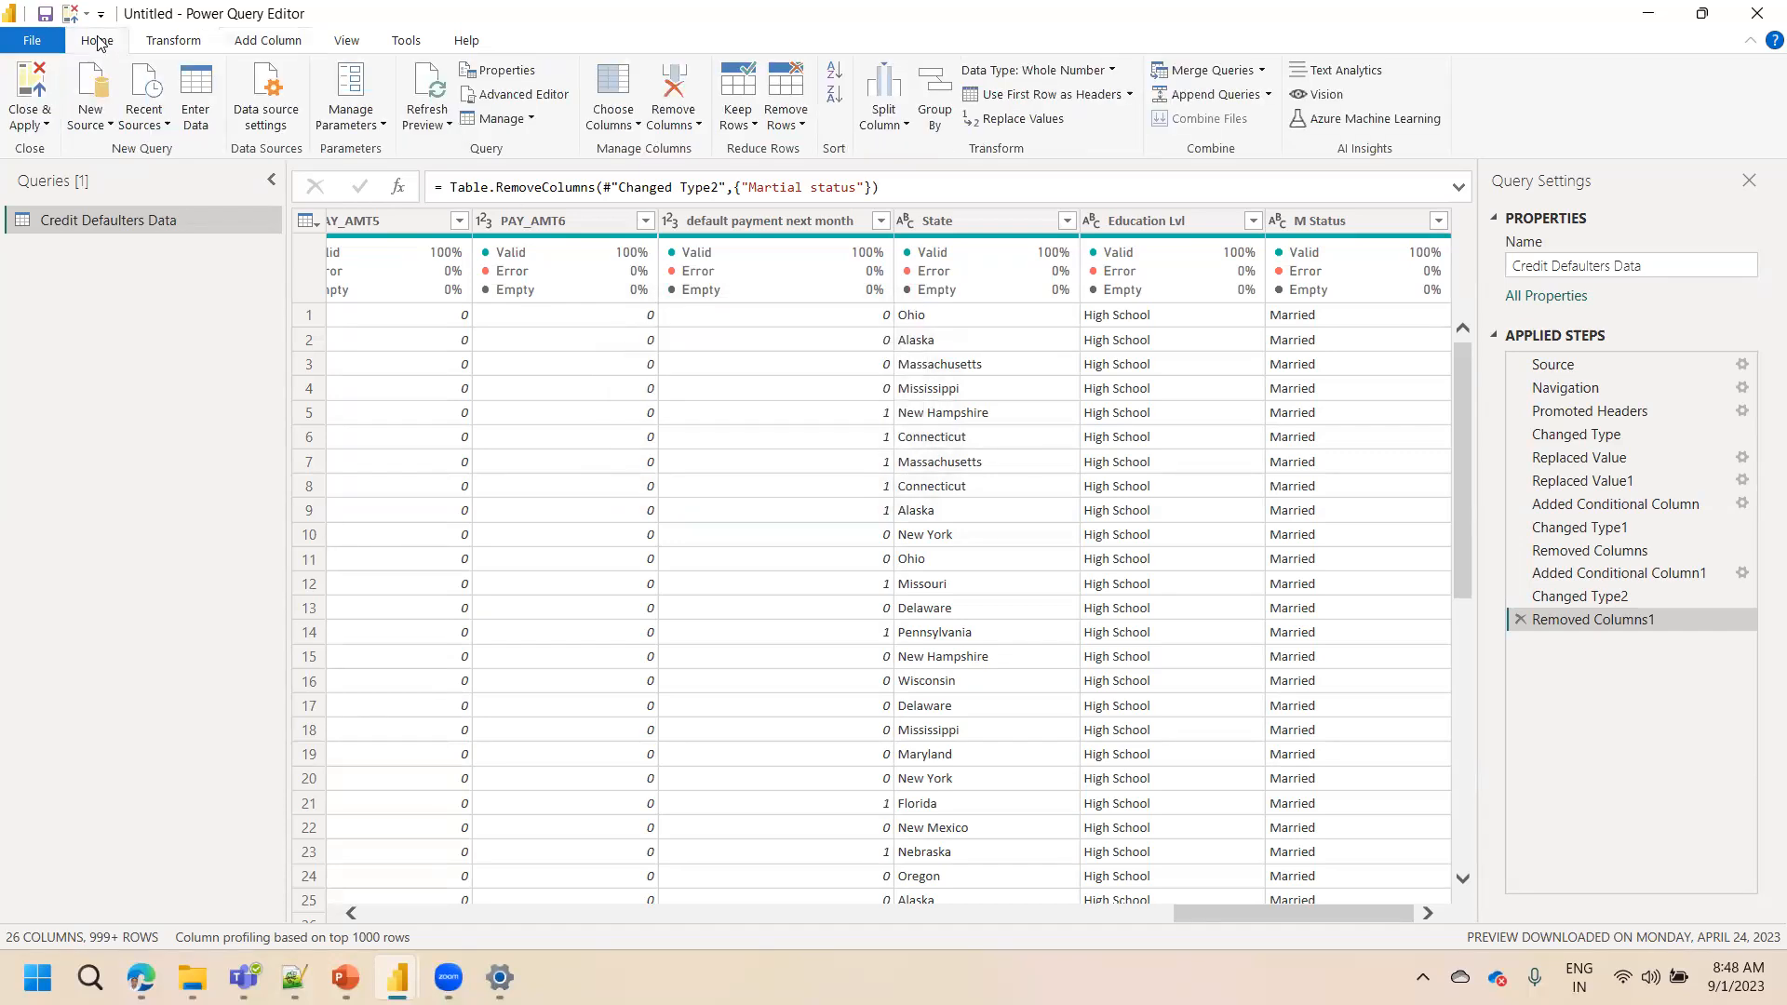
click(617, 122)
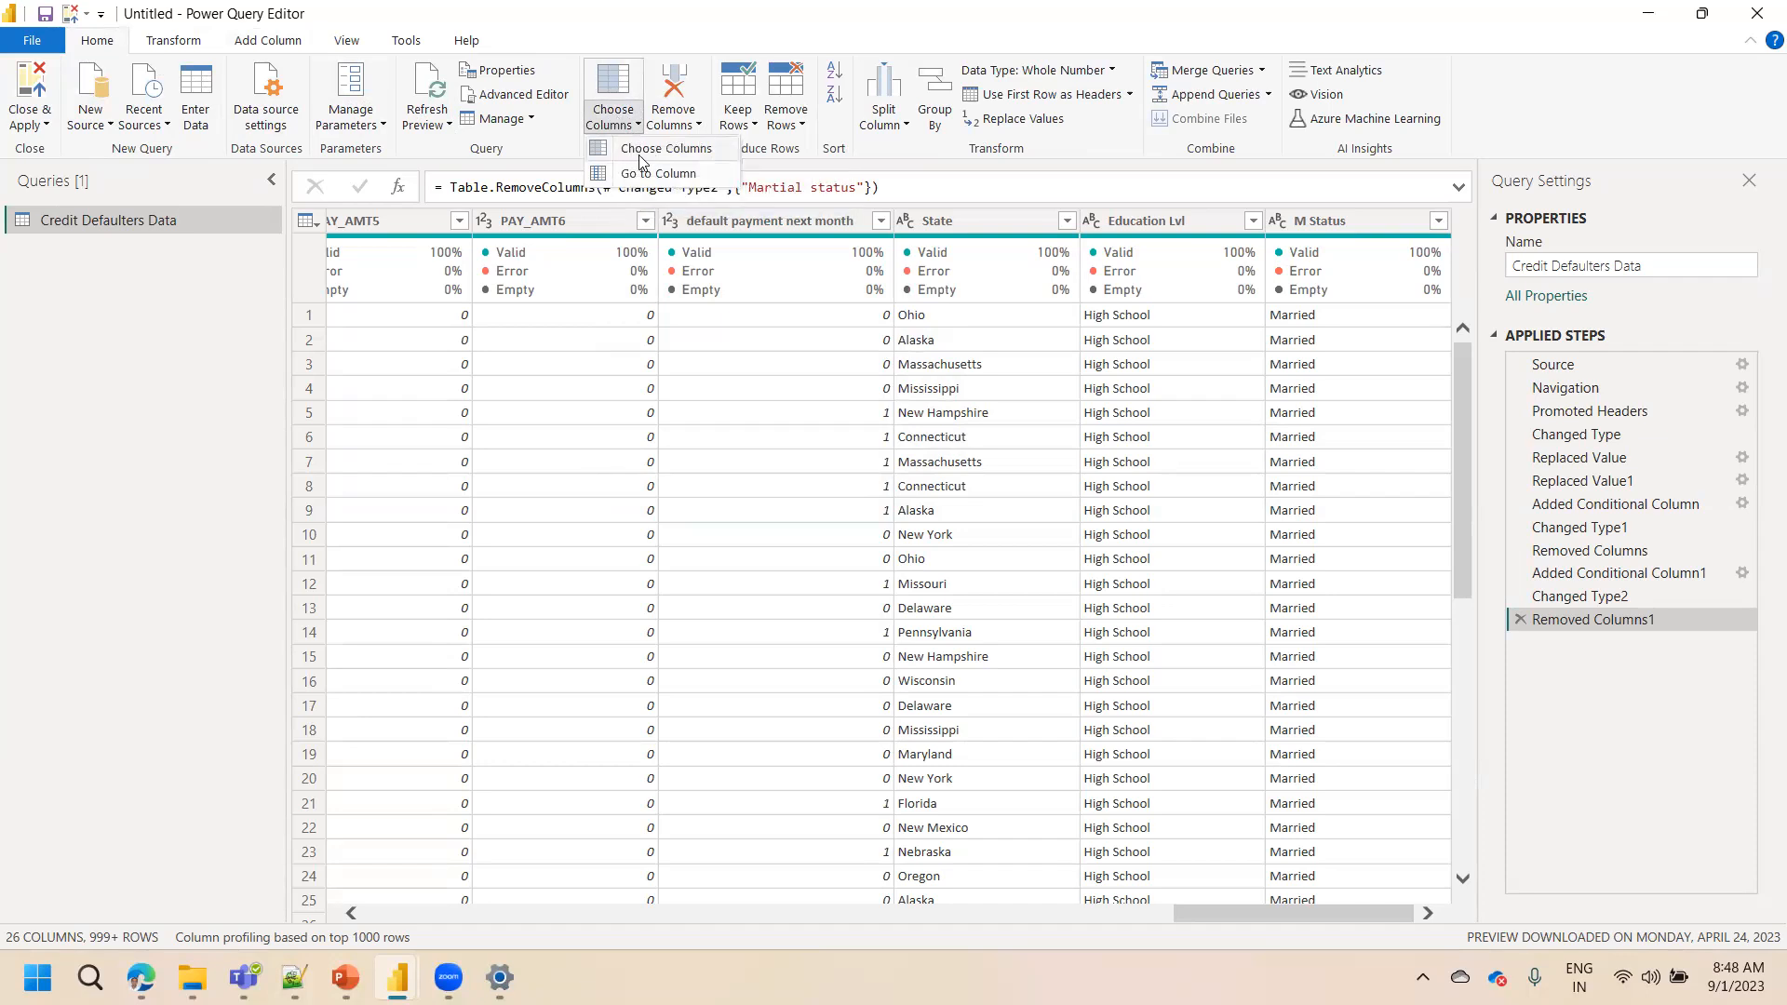
click(640, 156)
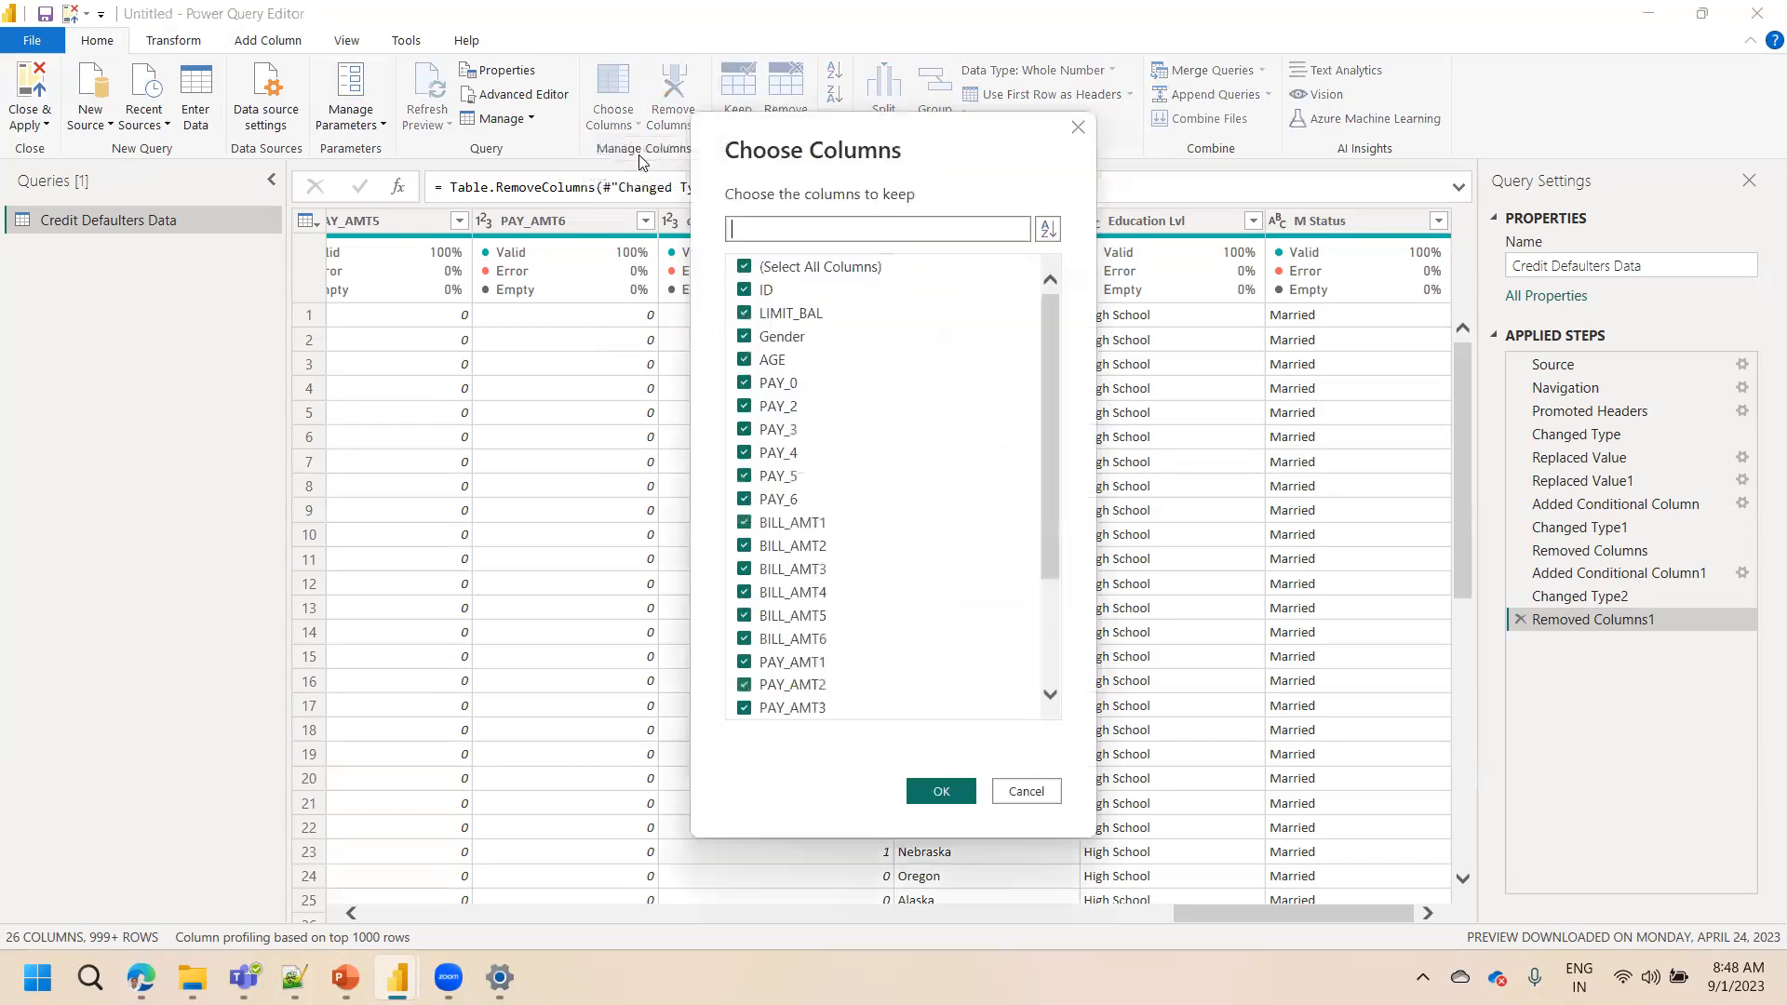
click(744, 385)
click(744, 407)
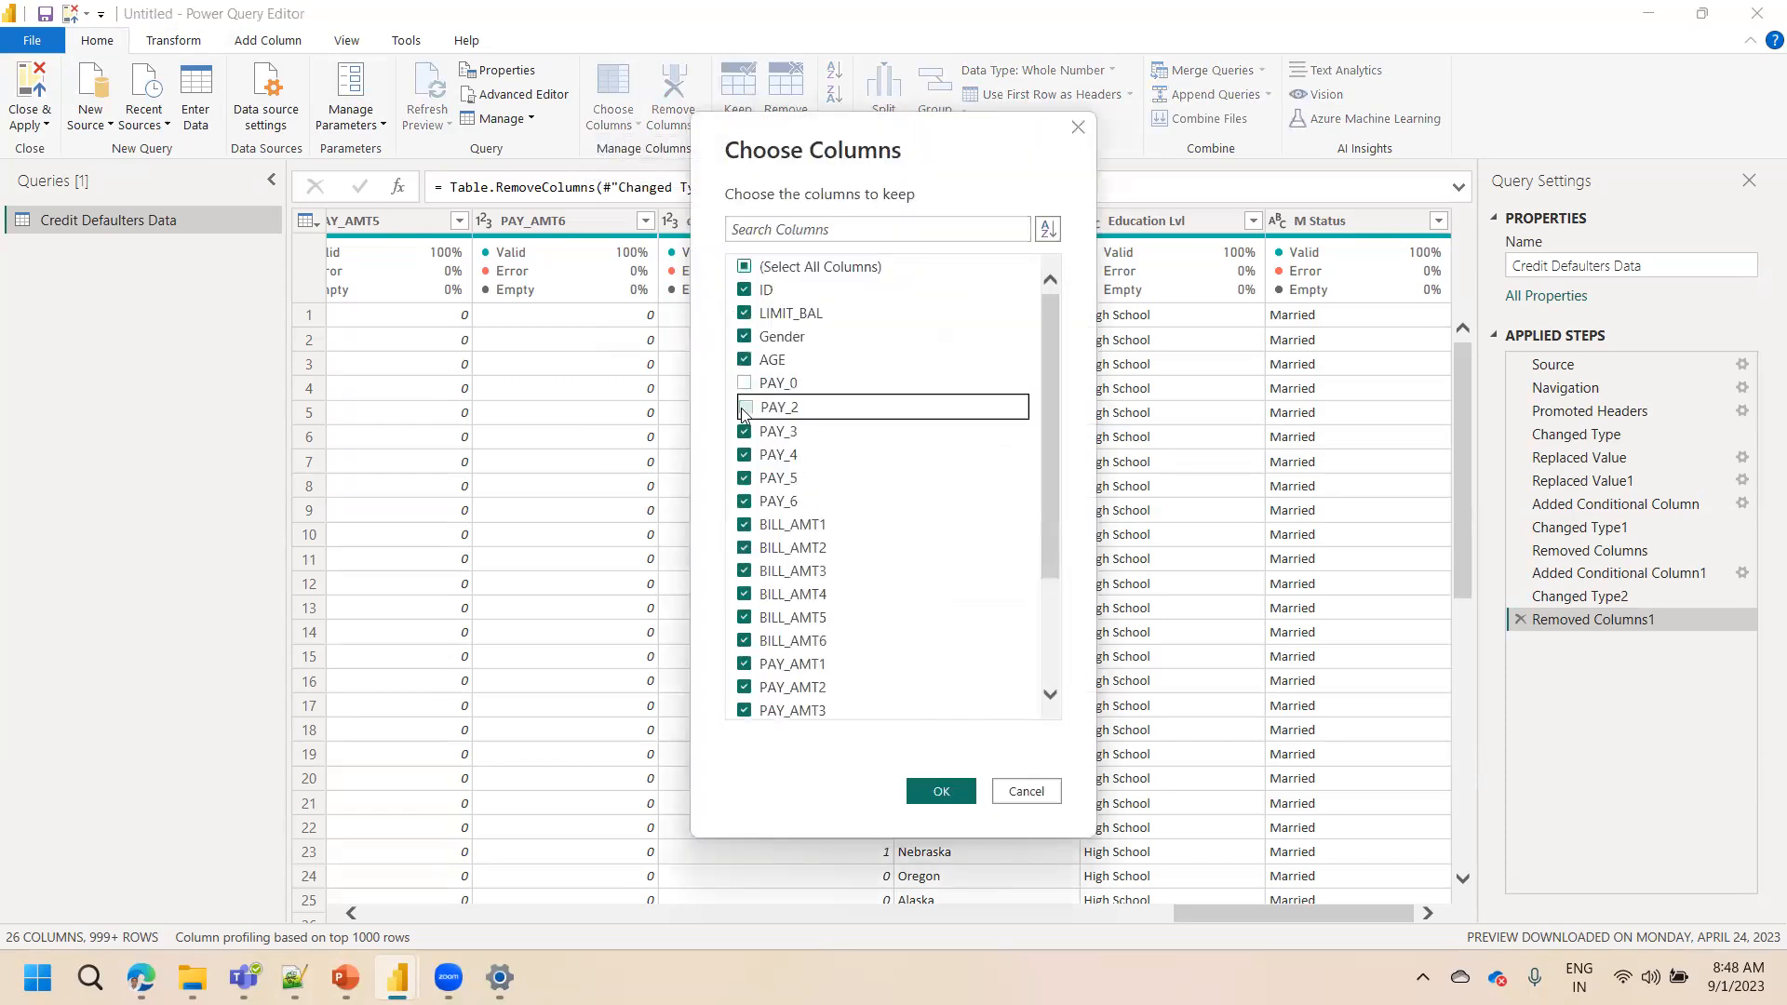
click(744, 432)
click(744, 455)
click(745, 477)
click(744, 502)
click(746, 525)
click(745, 548)
click(745, 572)
click(746, 595)
click(745, 617)
click(745, 640)
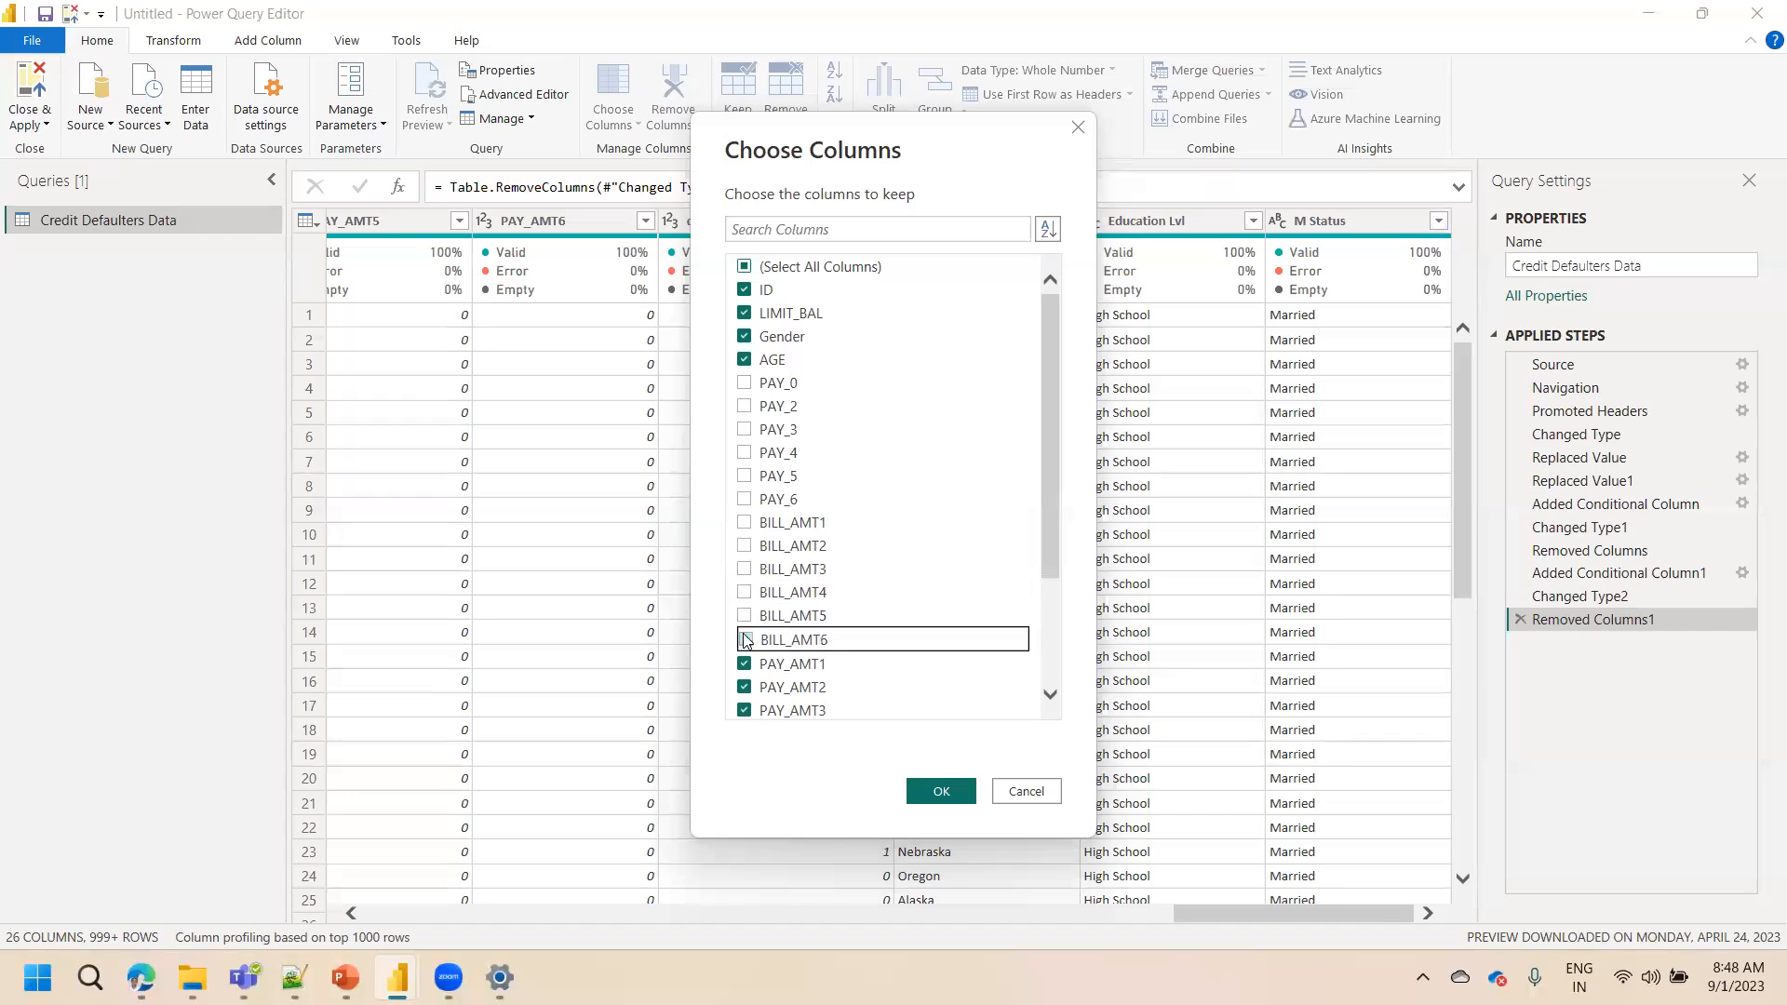
click(744, 665)
click(744, 687)
click(743, 710)
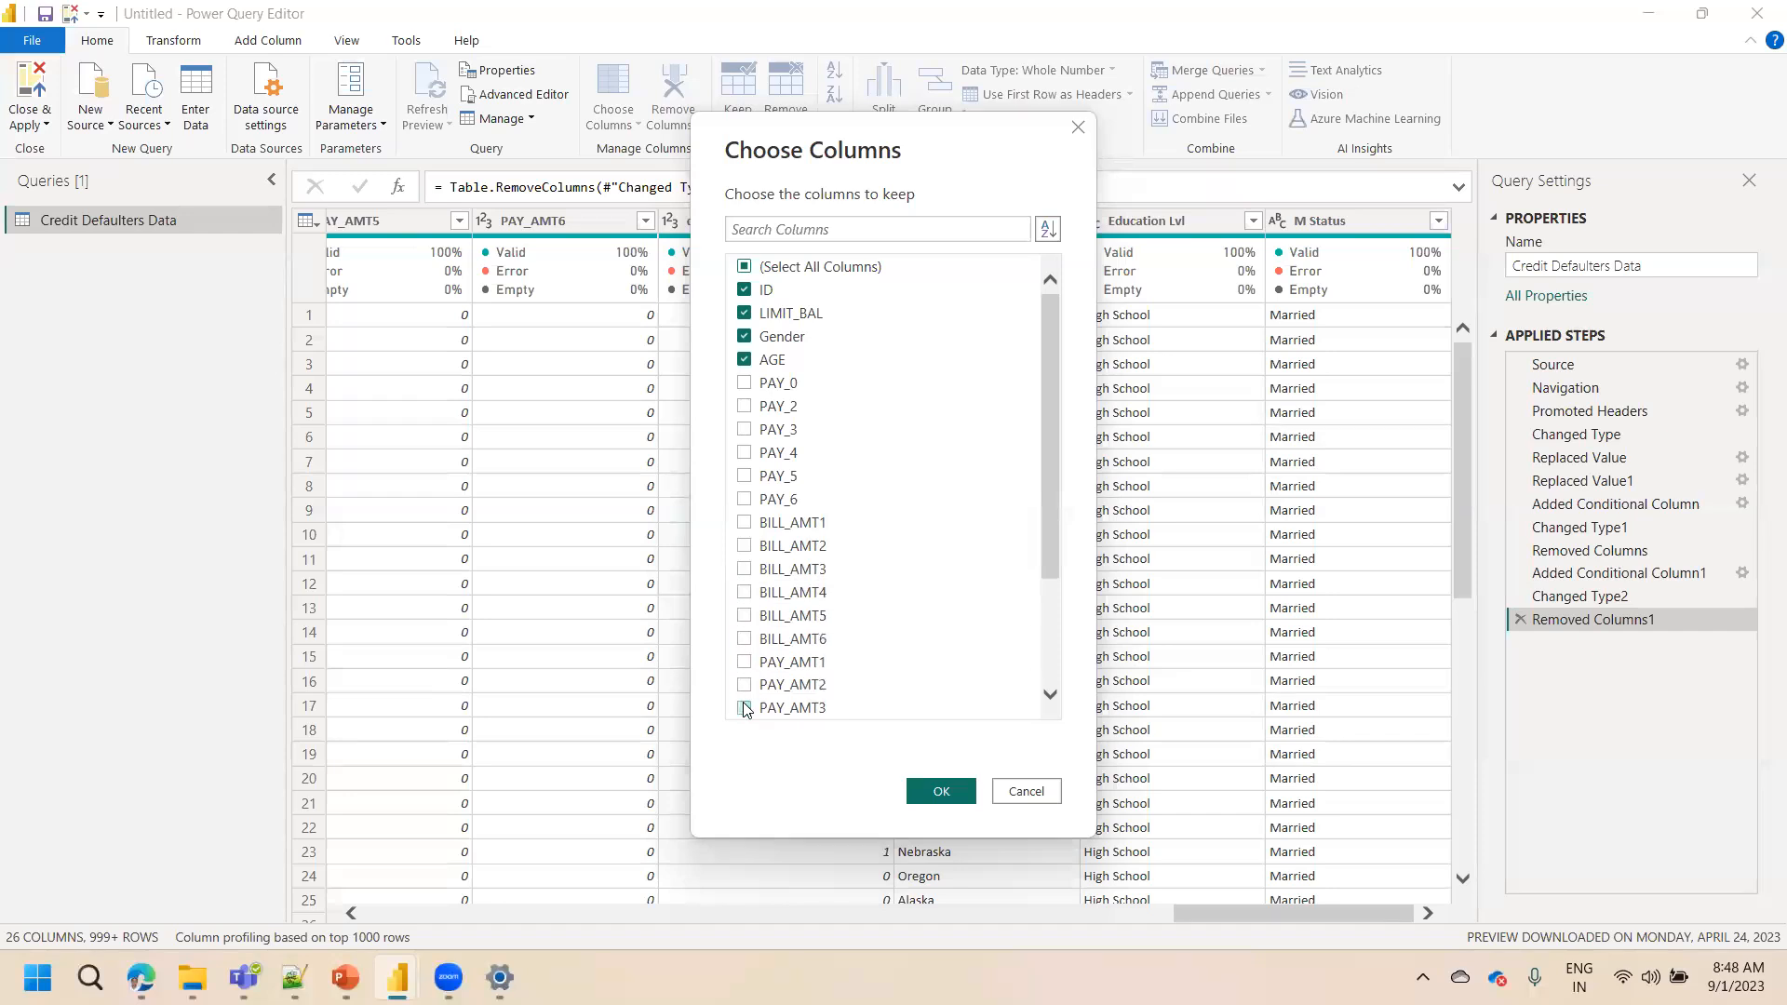
scroll(1052, 703, down, 3)
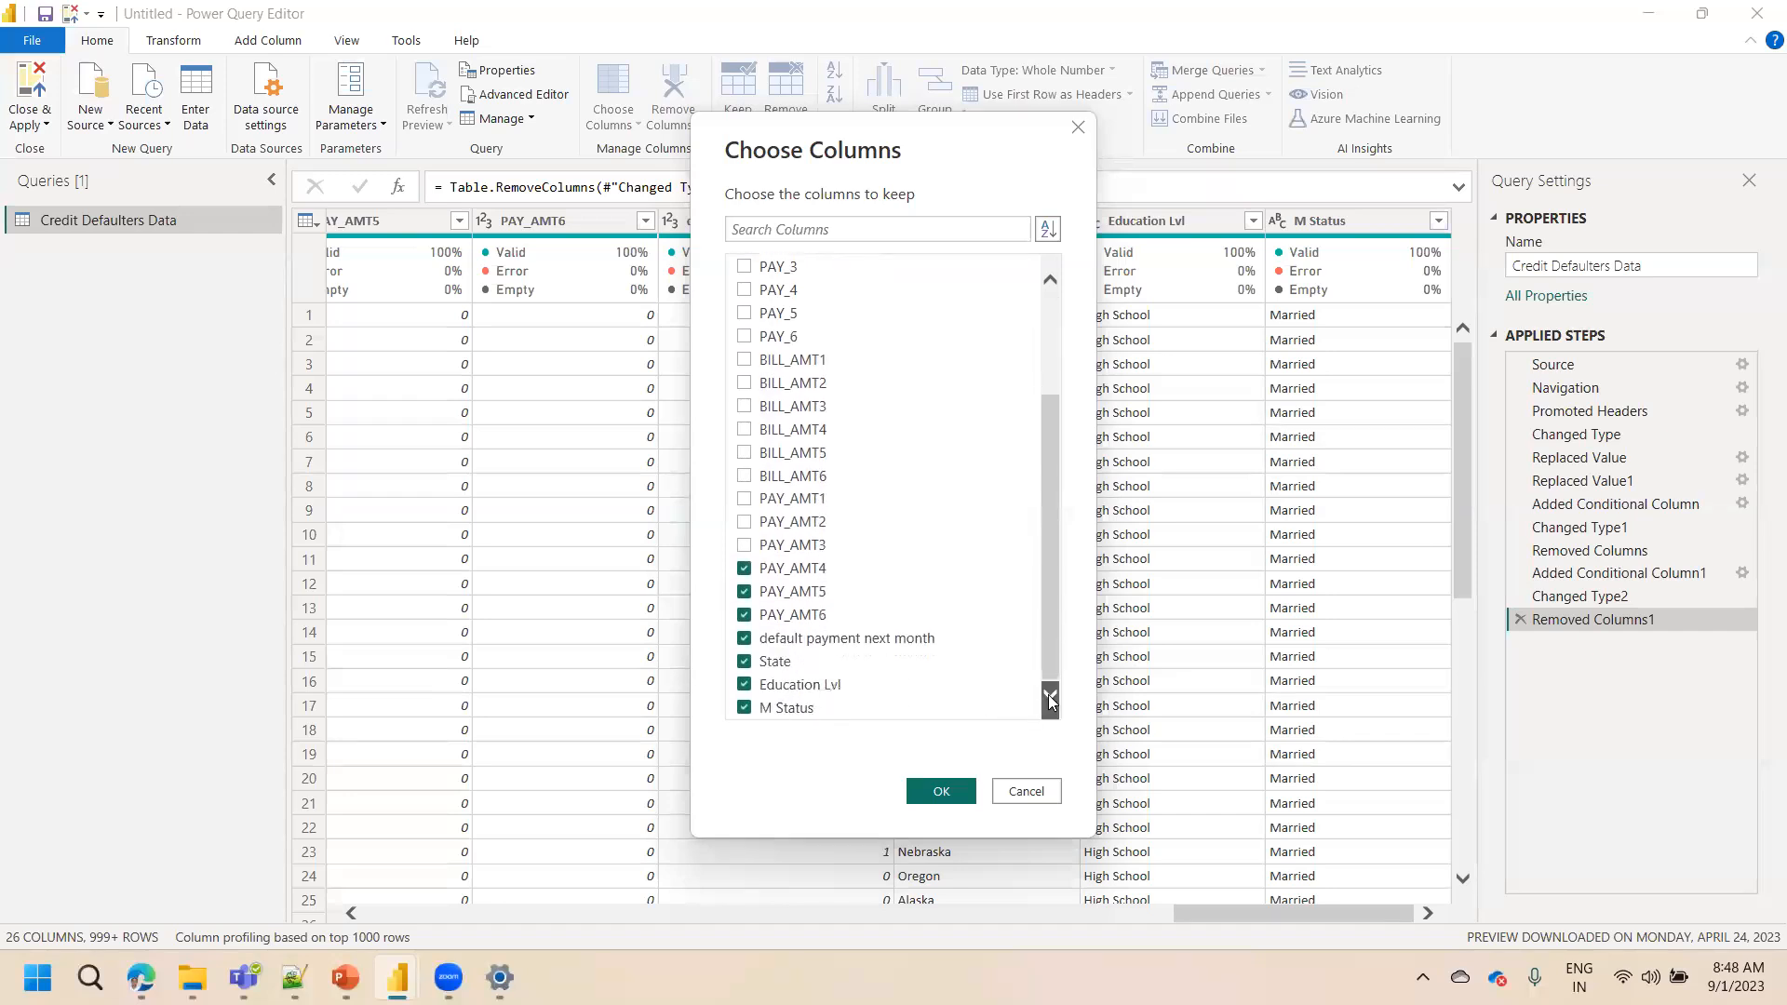
click(744, 568)
click(744, 592)
click(745, 616)
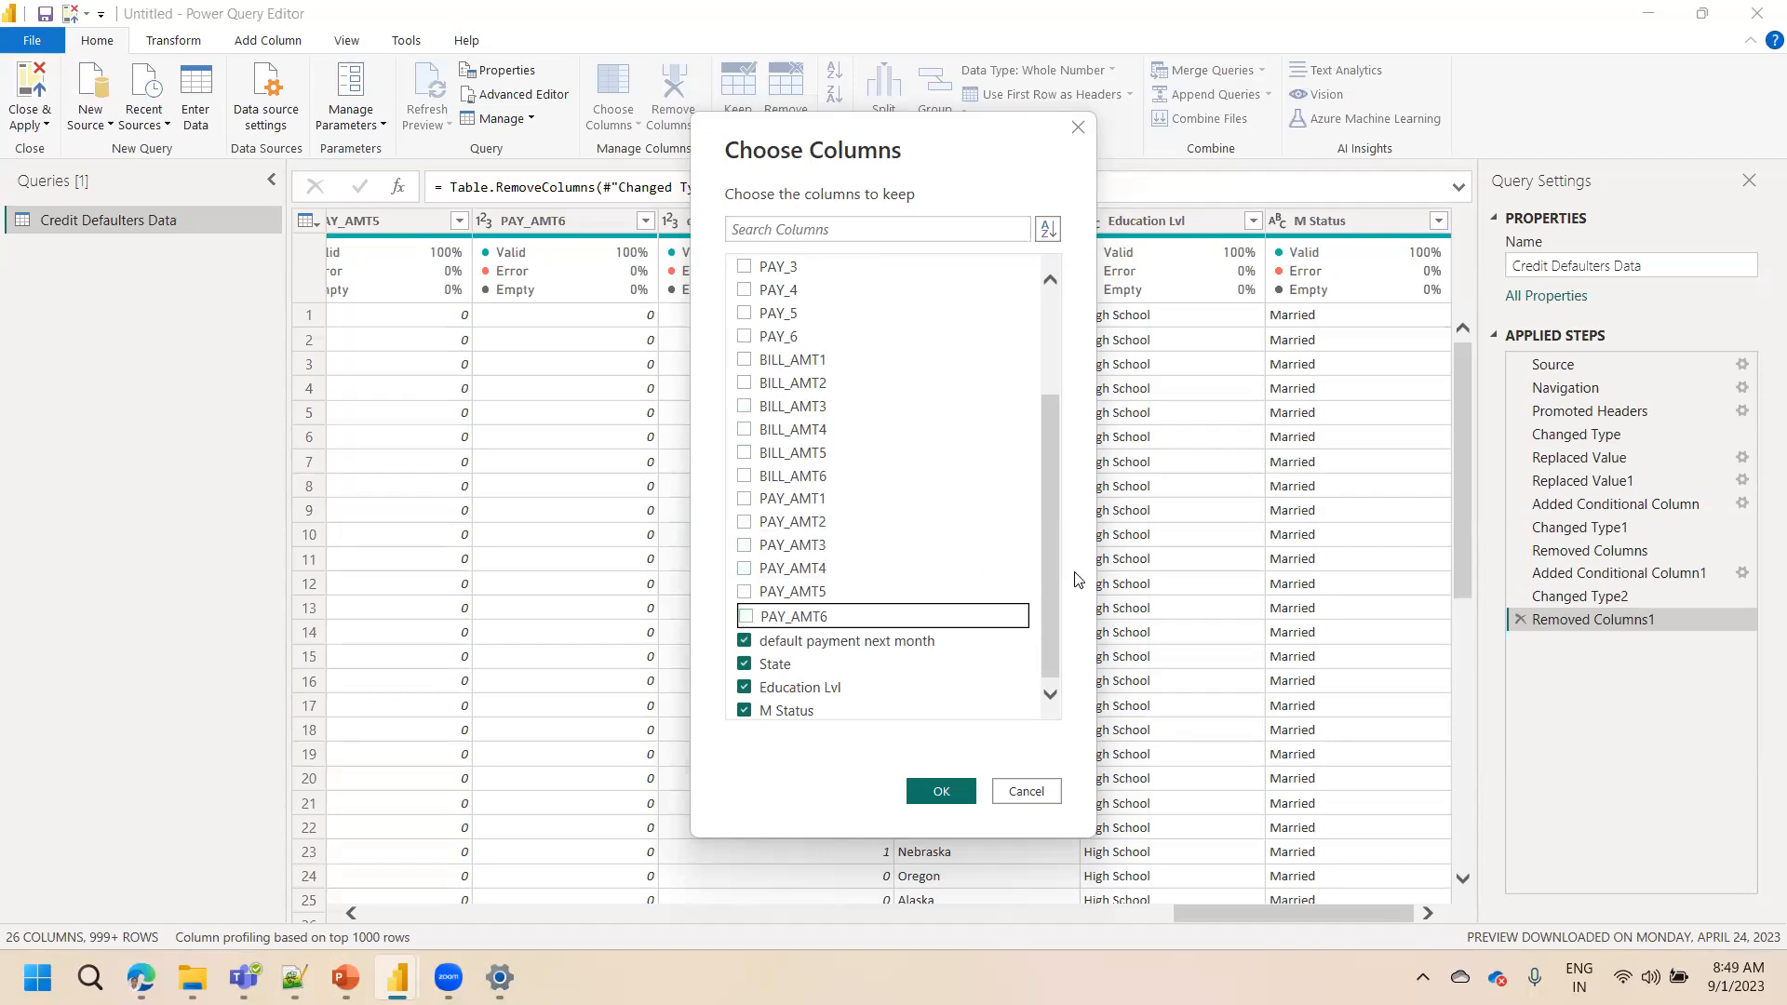
mouse_move(1044, 577)
mouse_down()
mouse_move(1046, 433)
mouse_move(1060, 605)
mouse_up()
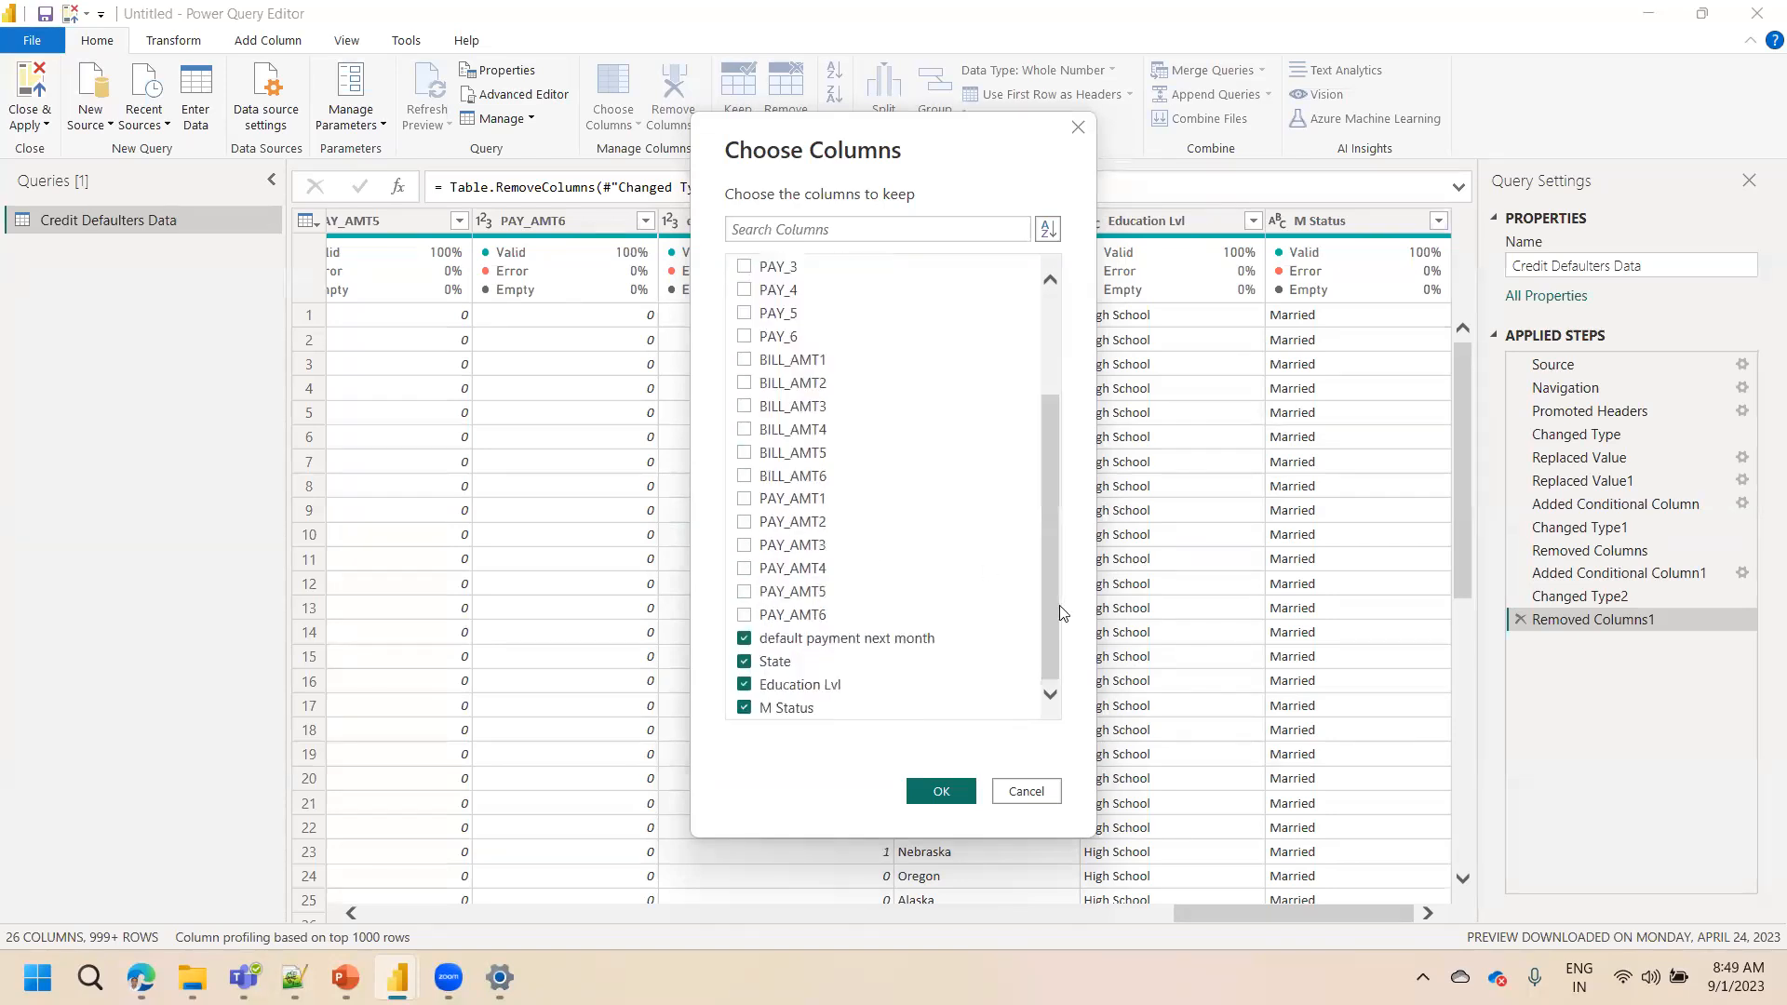
click(941, 791)
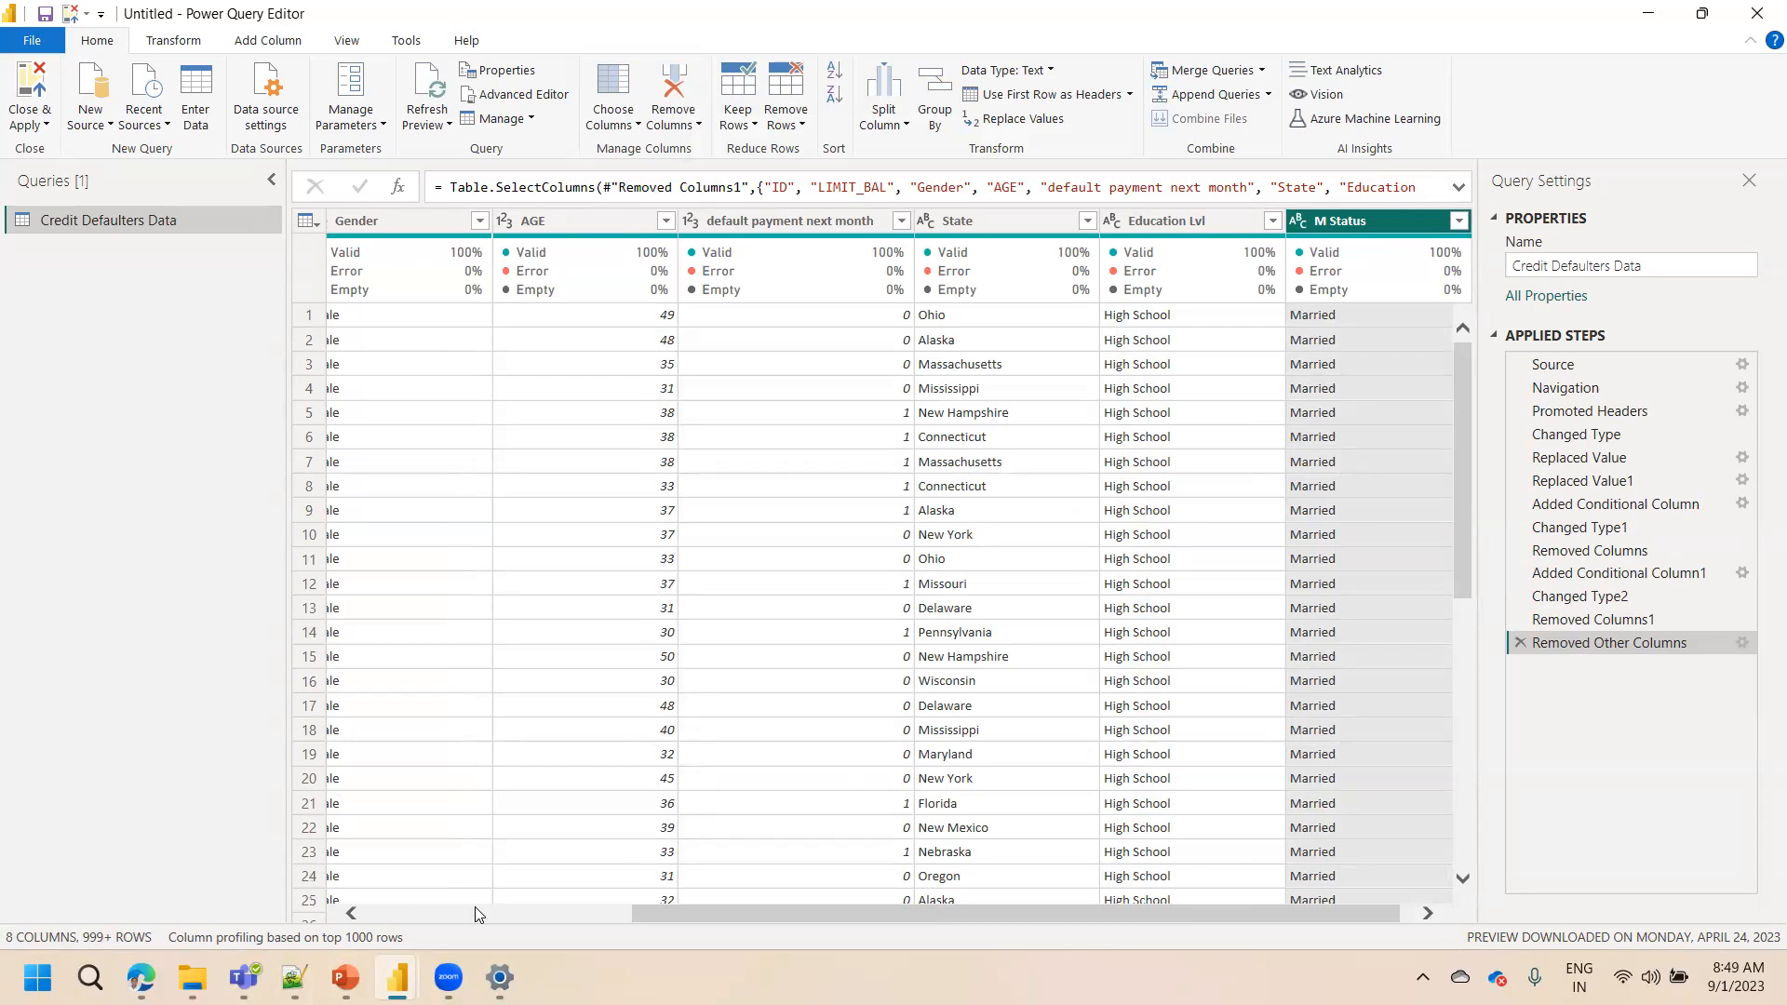
Browse the remaining columns, jumping to the Education Lvl and M Status columns with Go to Column
drag(894, 923, 559, 926)
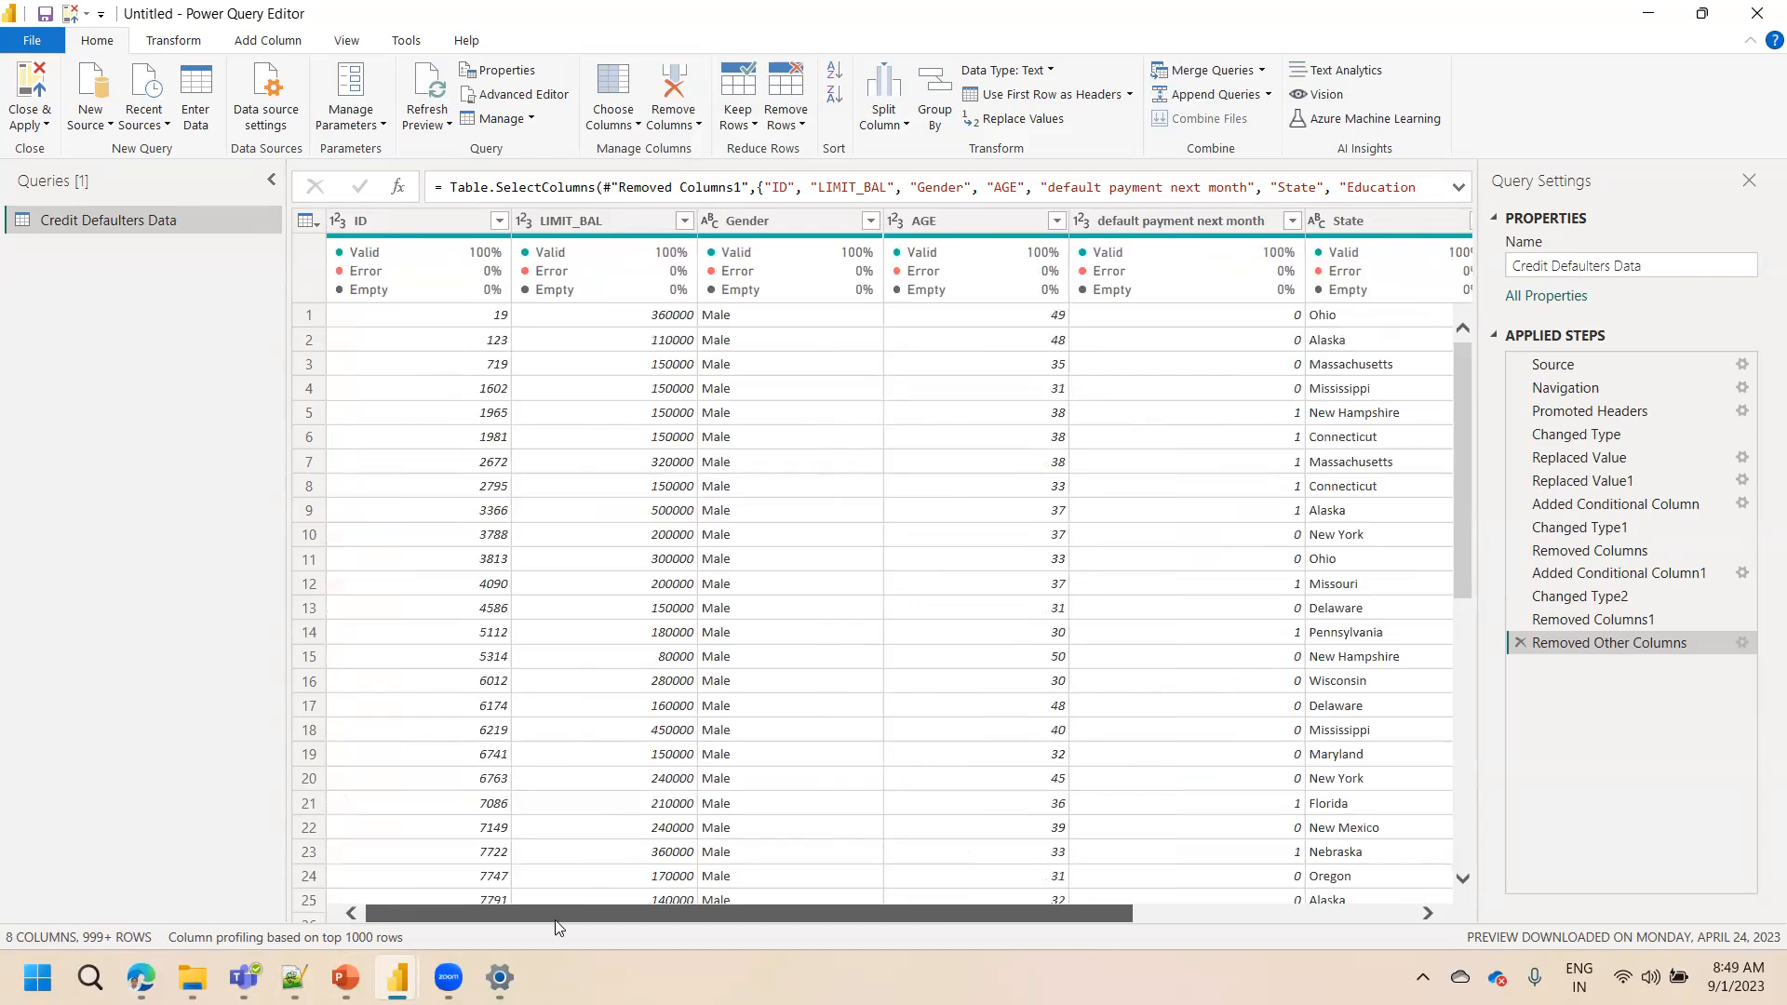
drag(558, 926, 875, 893)
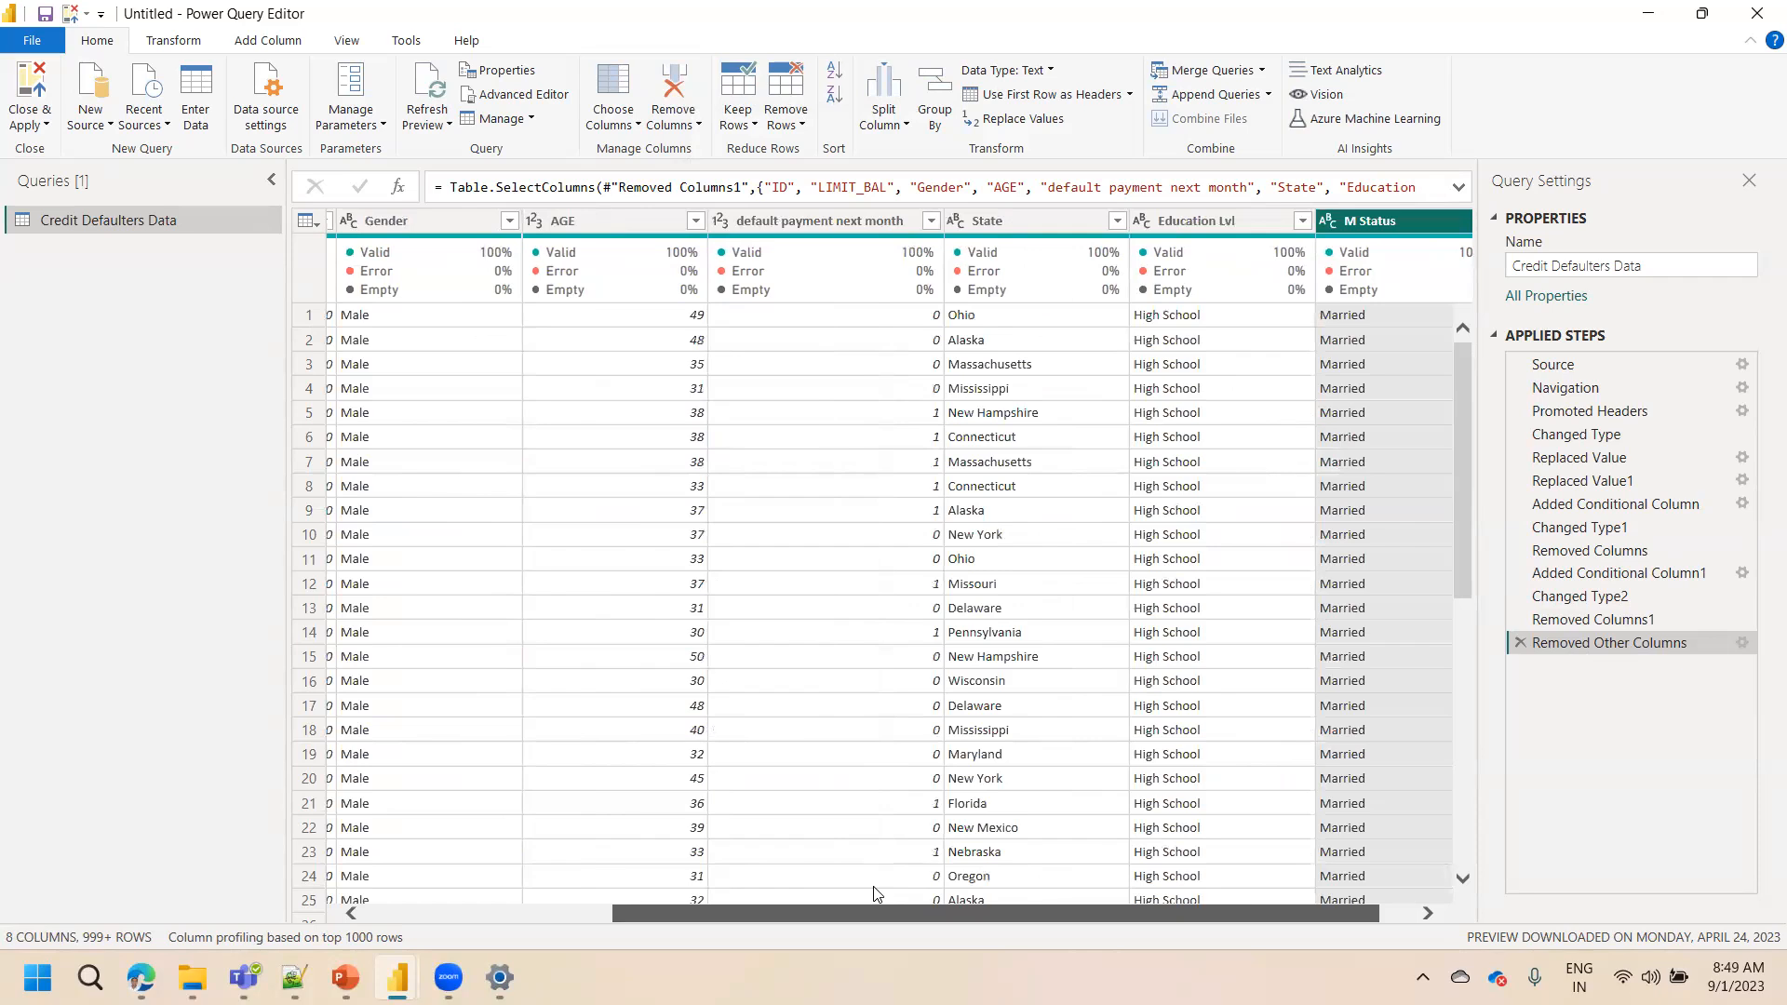
drag(875, 893, 548, 889)
click(612, 121)
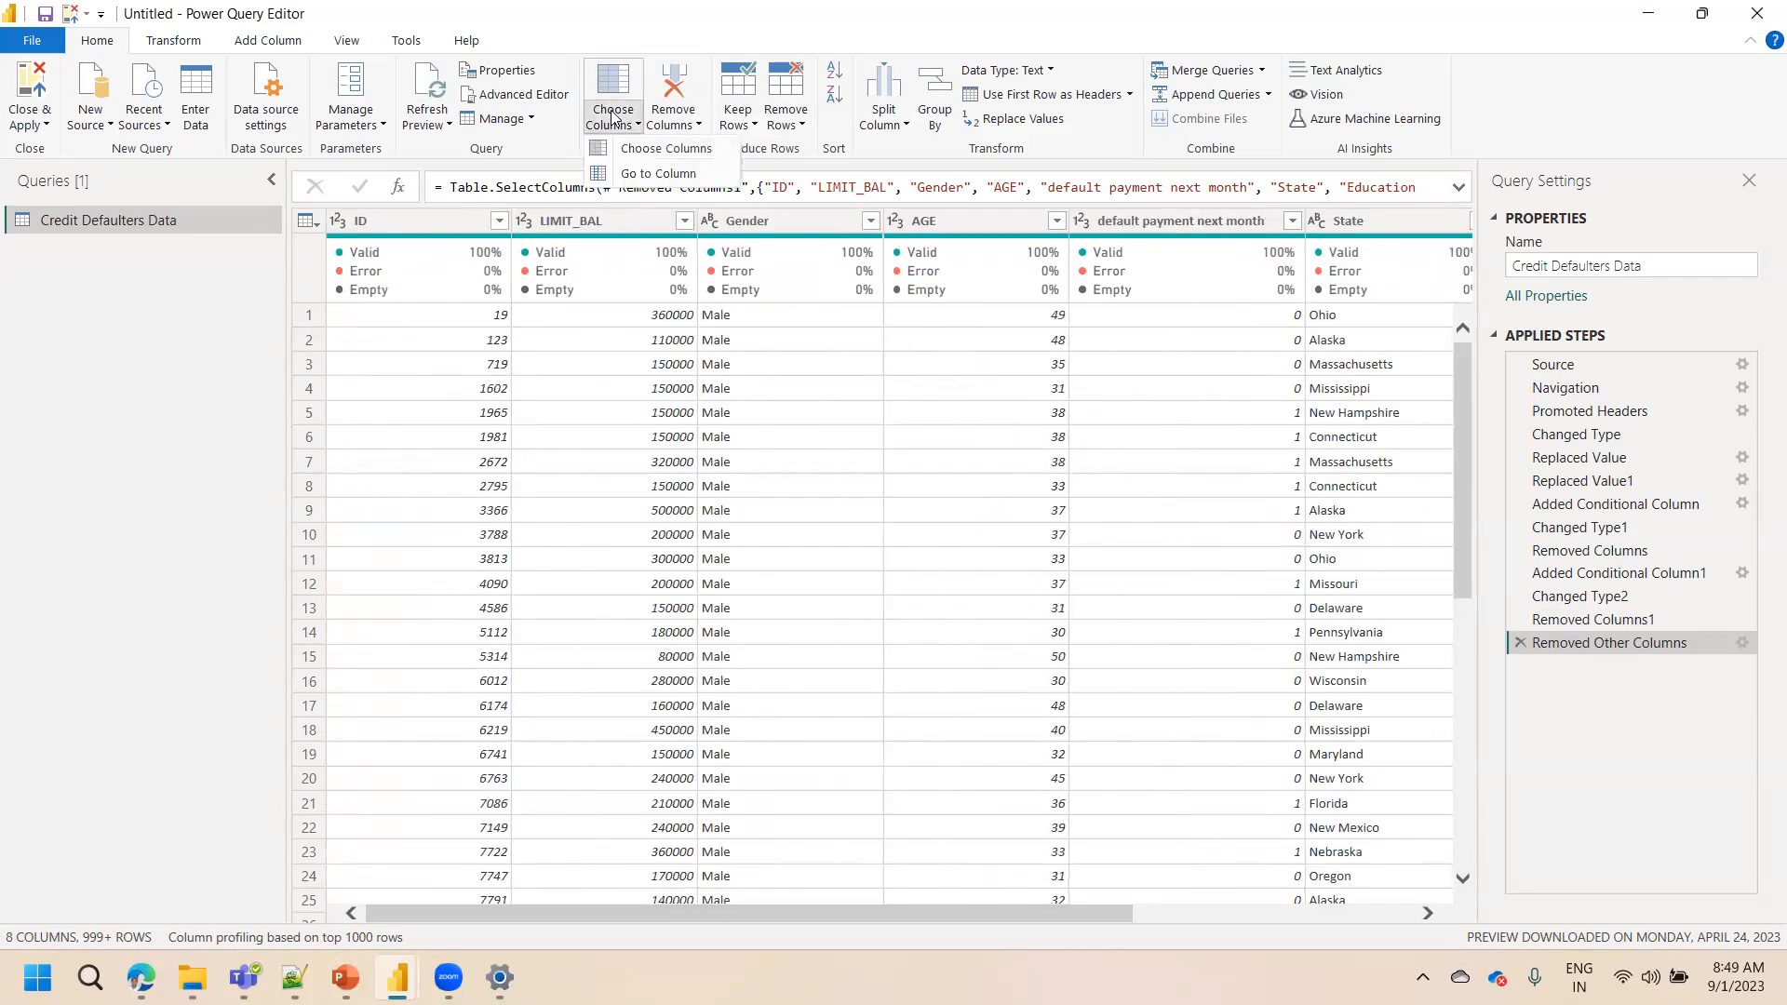
click(629, 174)
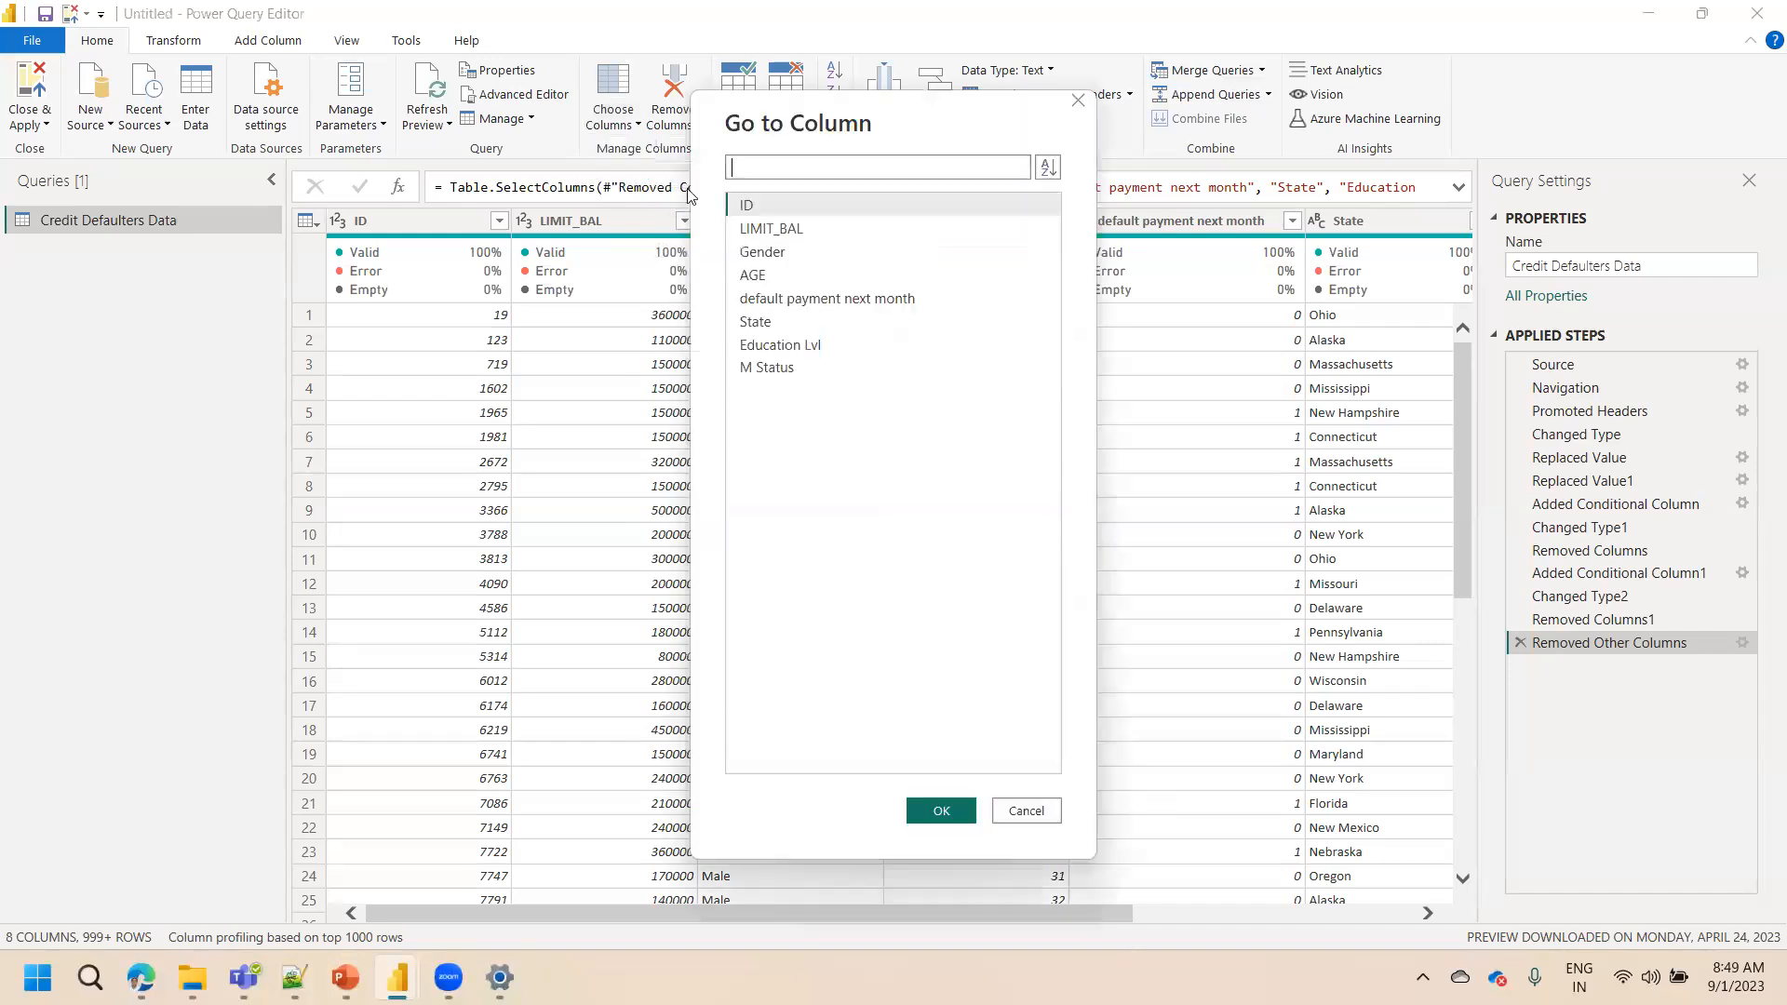
click(775, 347)
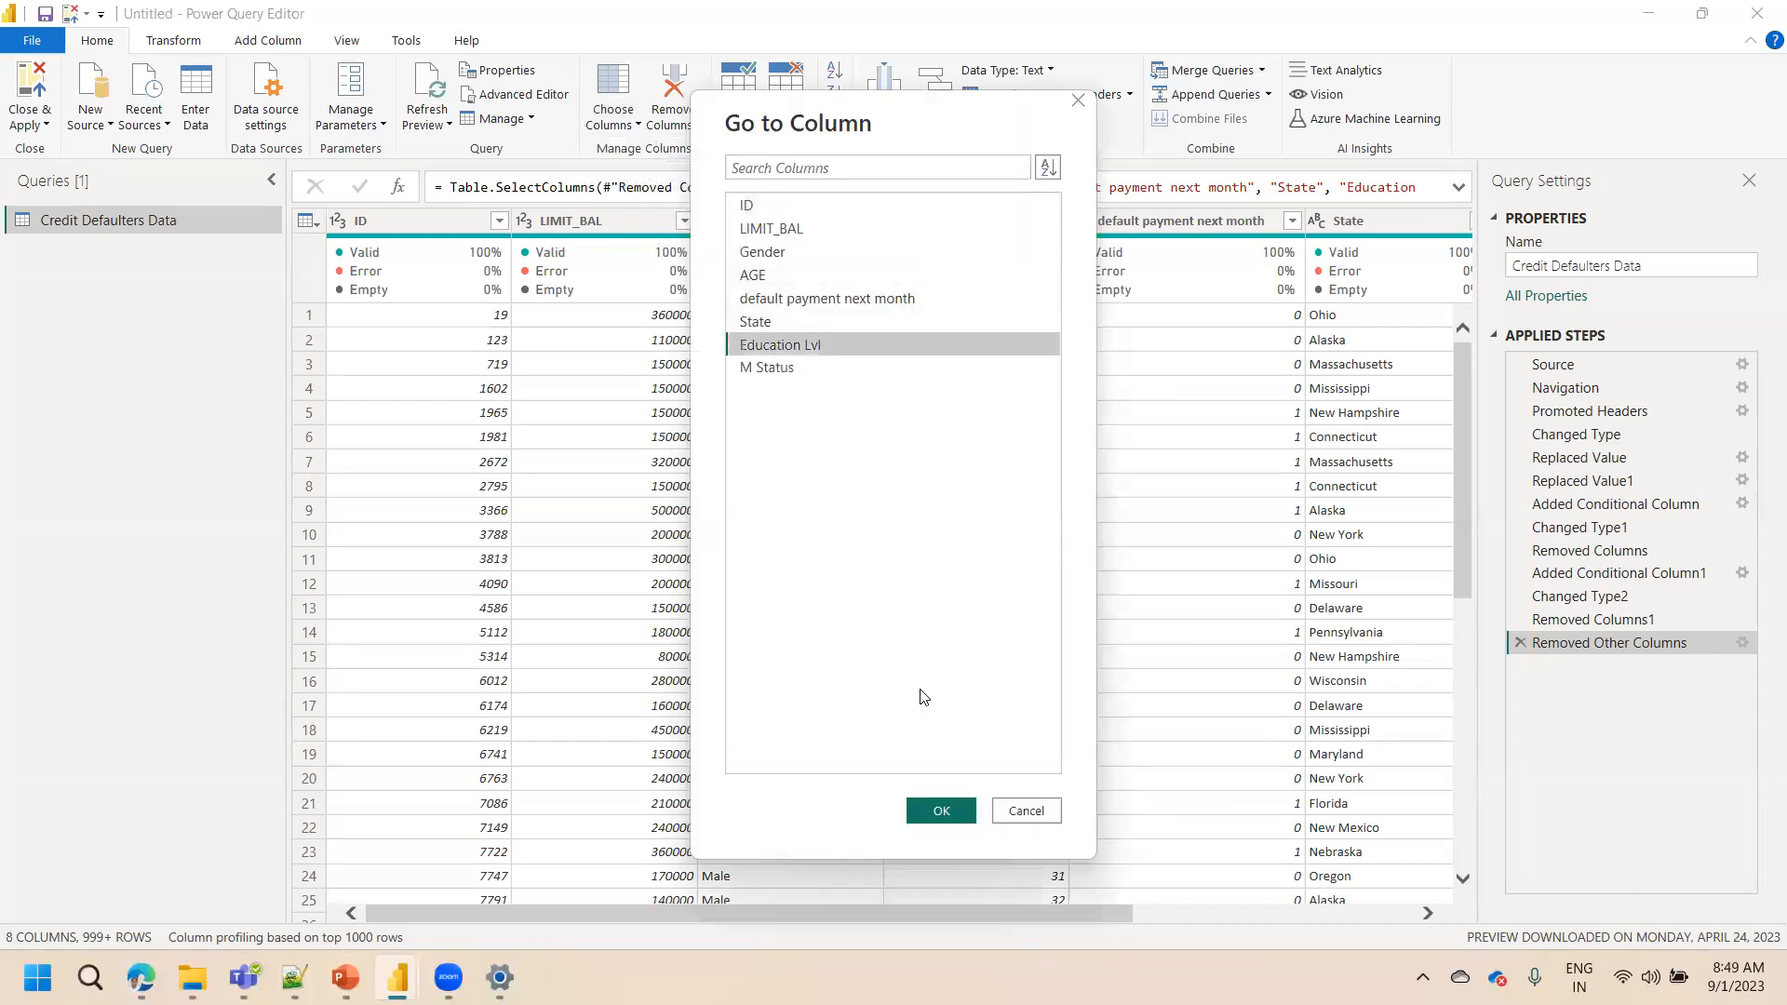
click(941, 811)
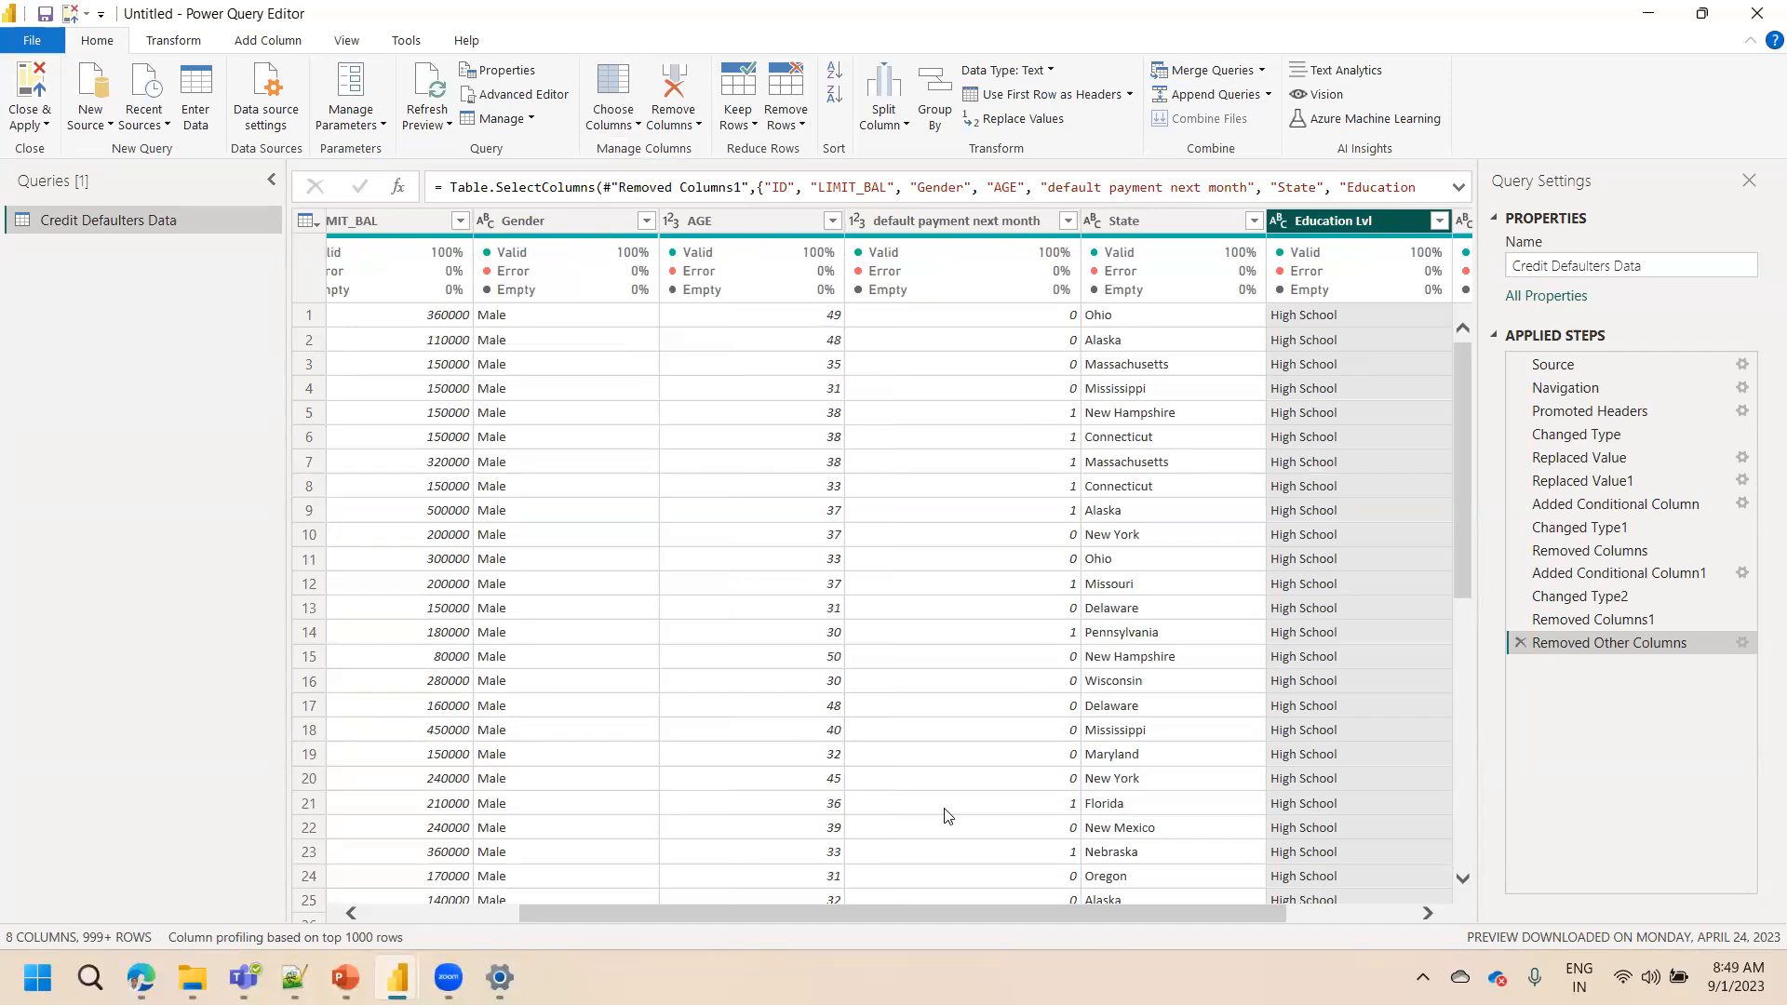
drag(849, 910, 932, 892)
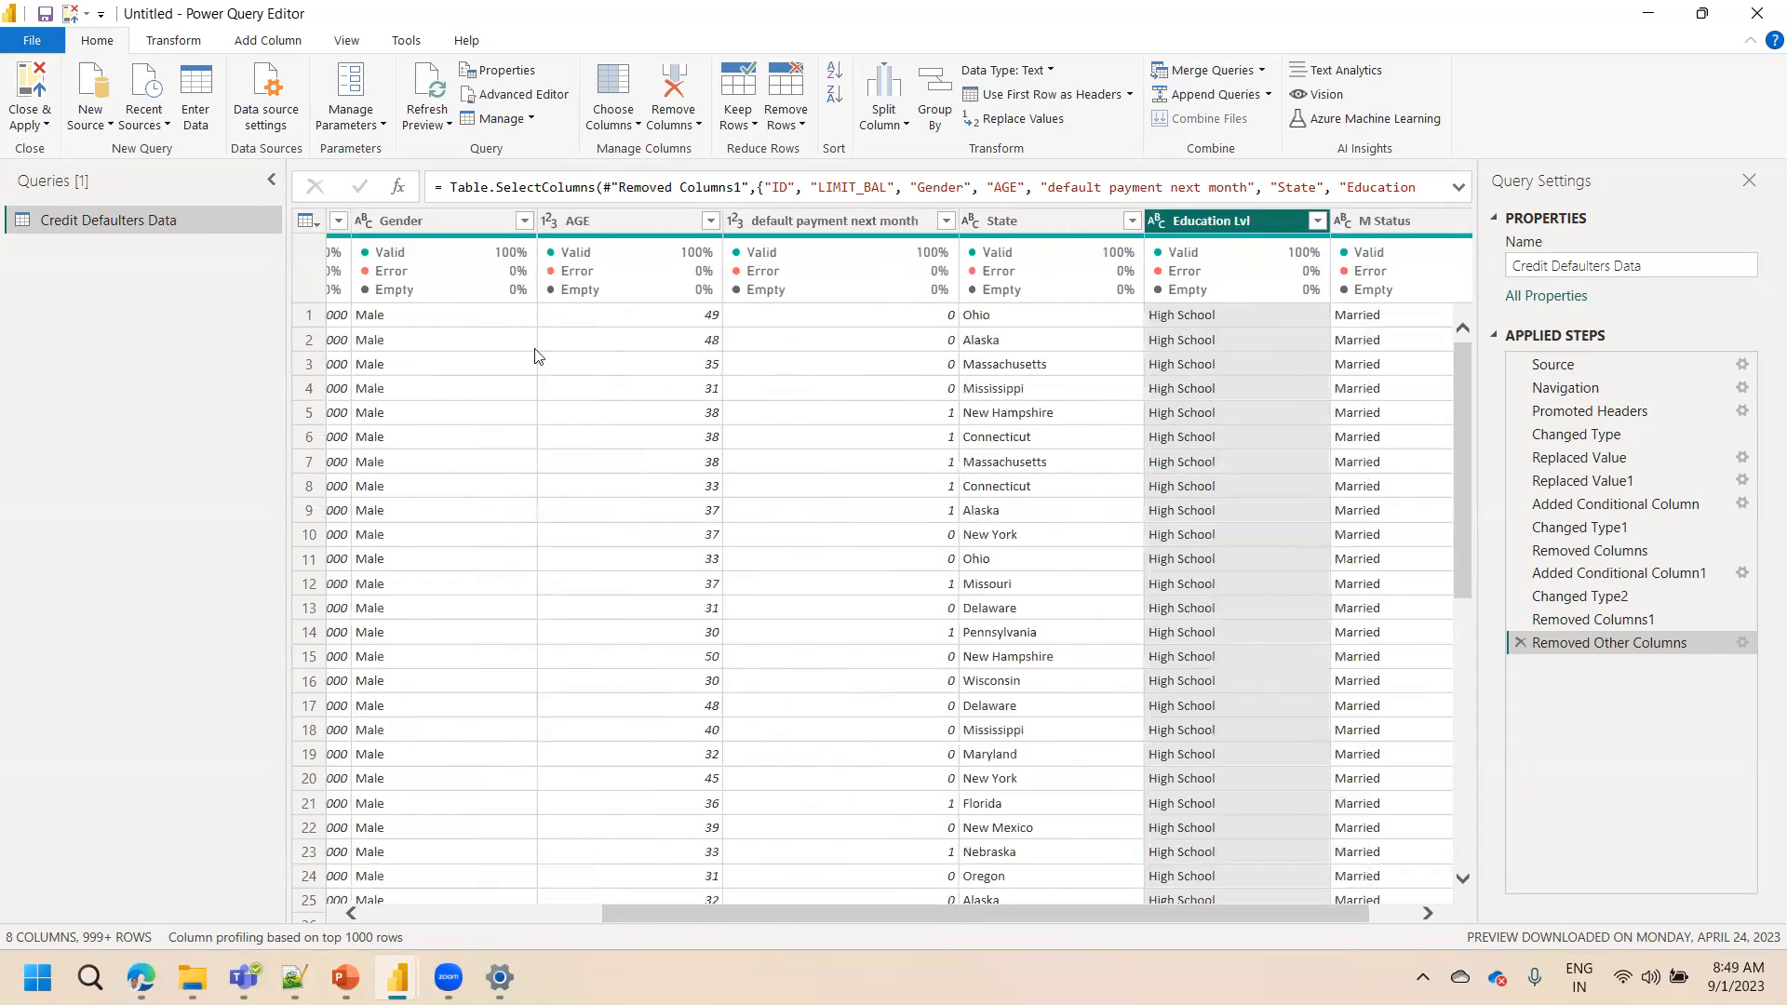
click(605, 131)
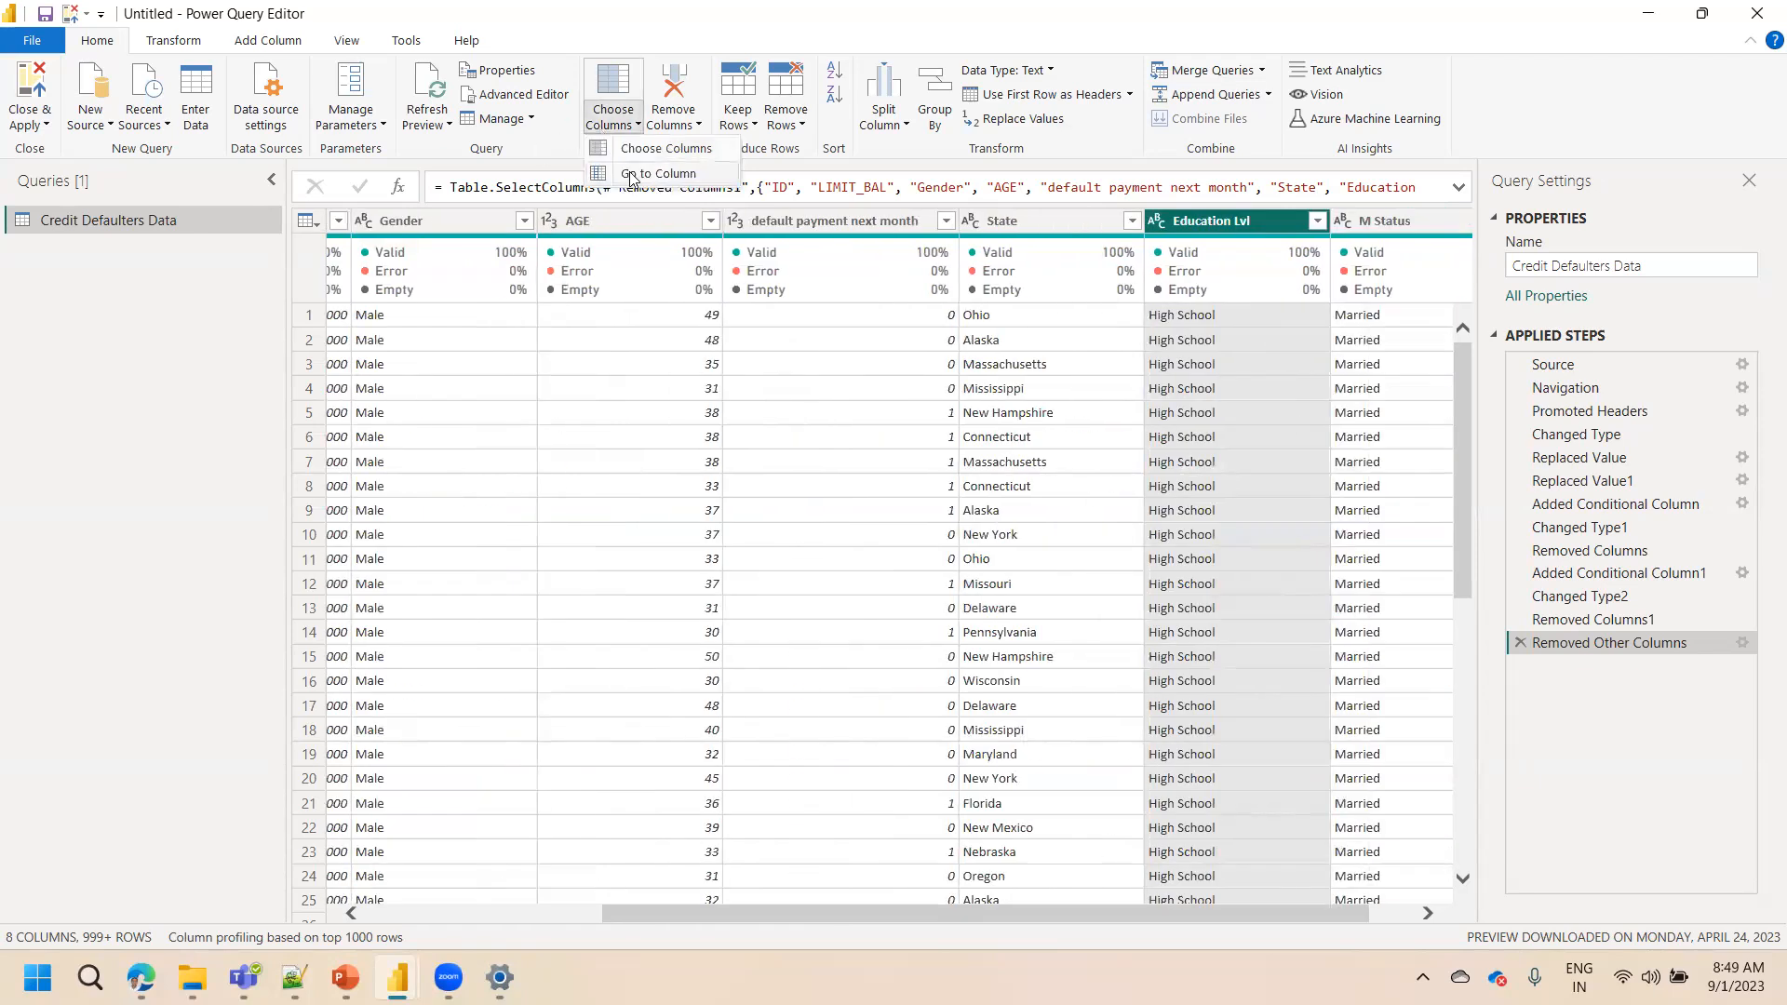
click(631, 175)
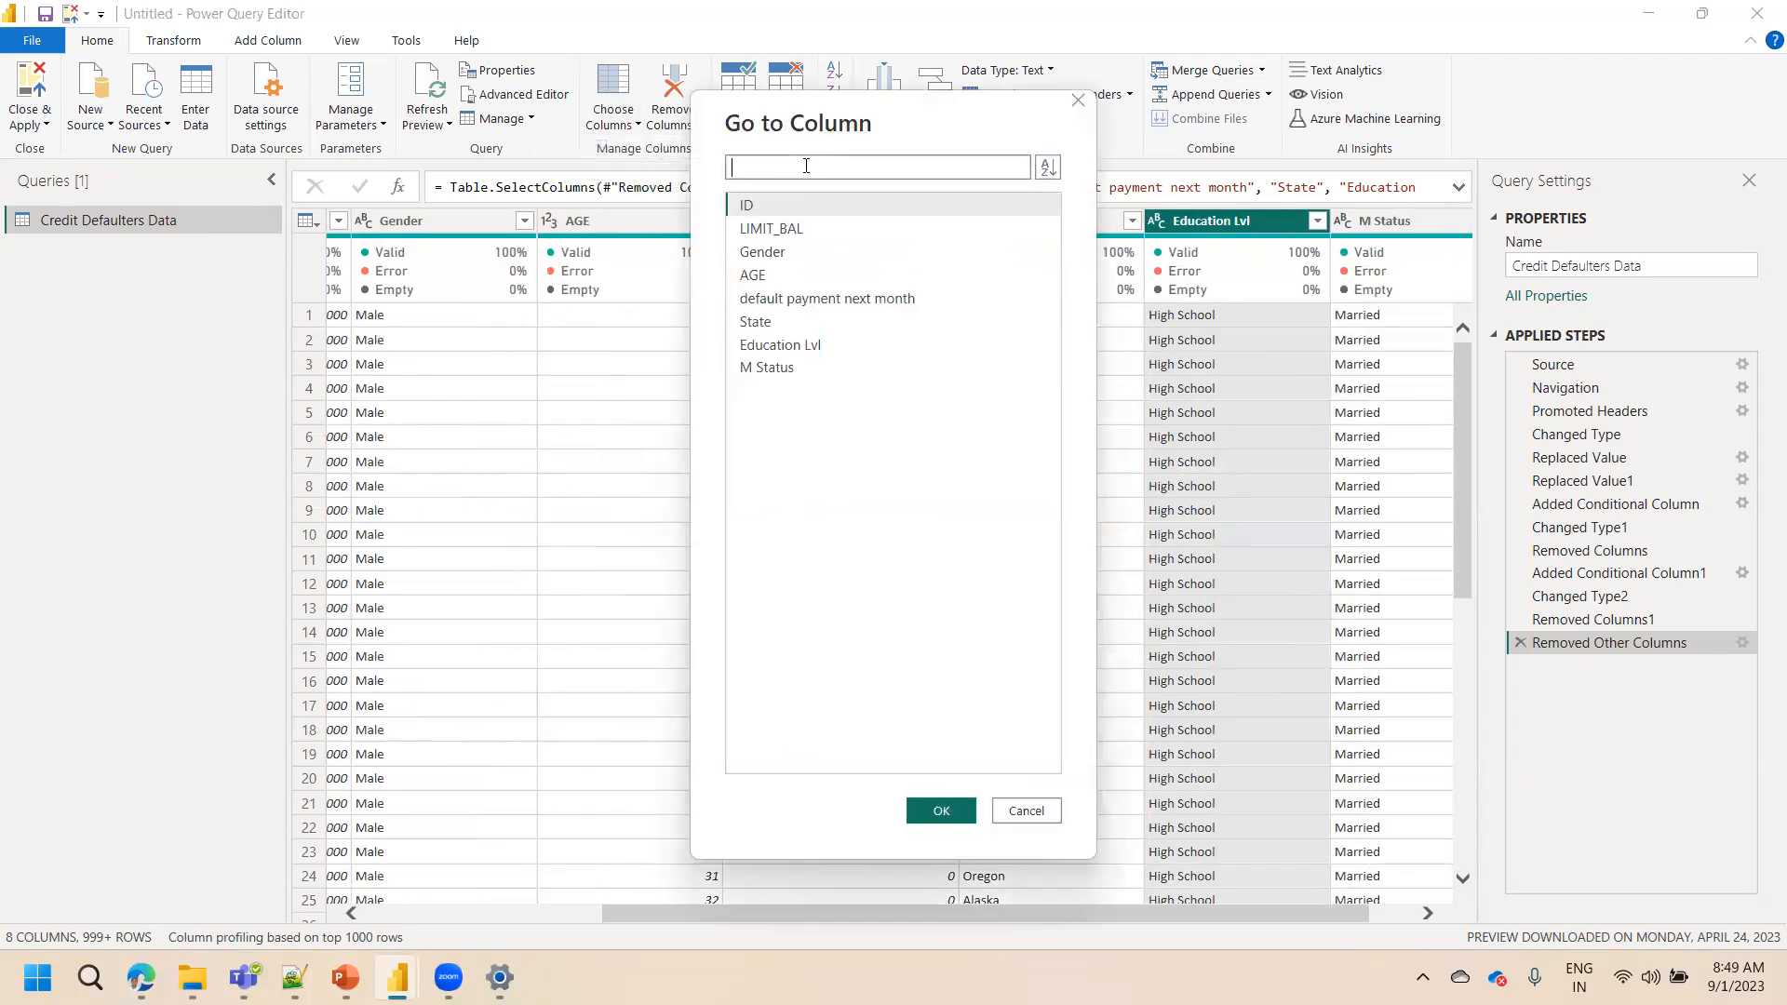
text(M st)
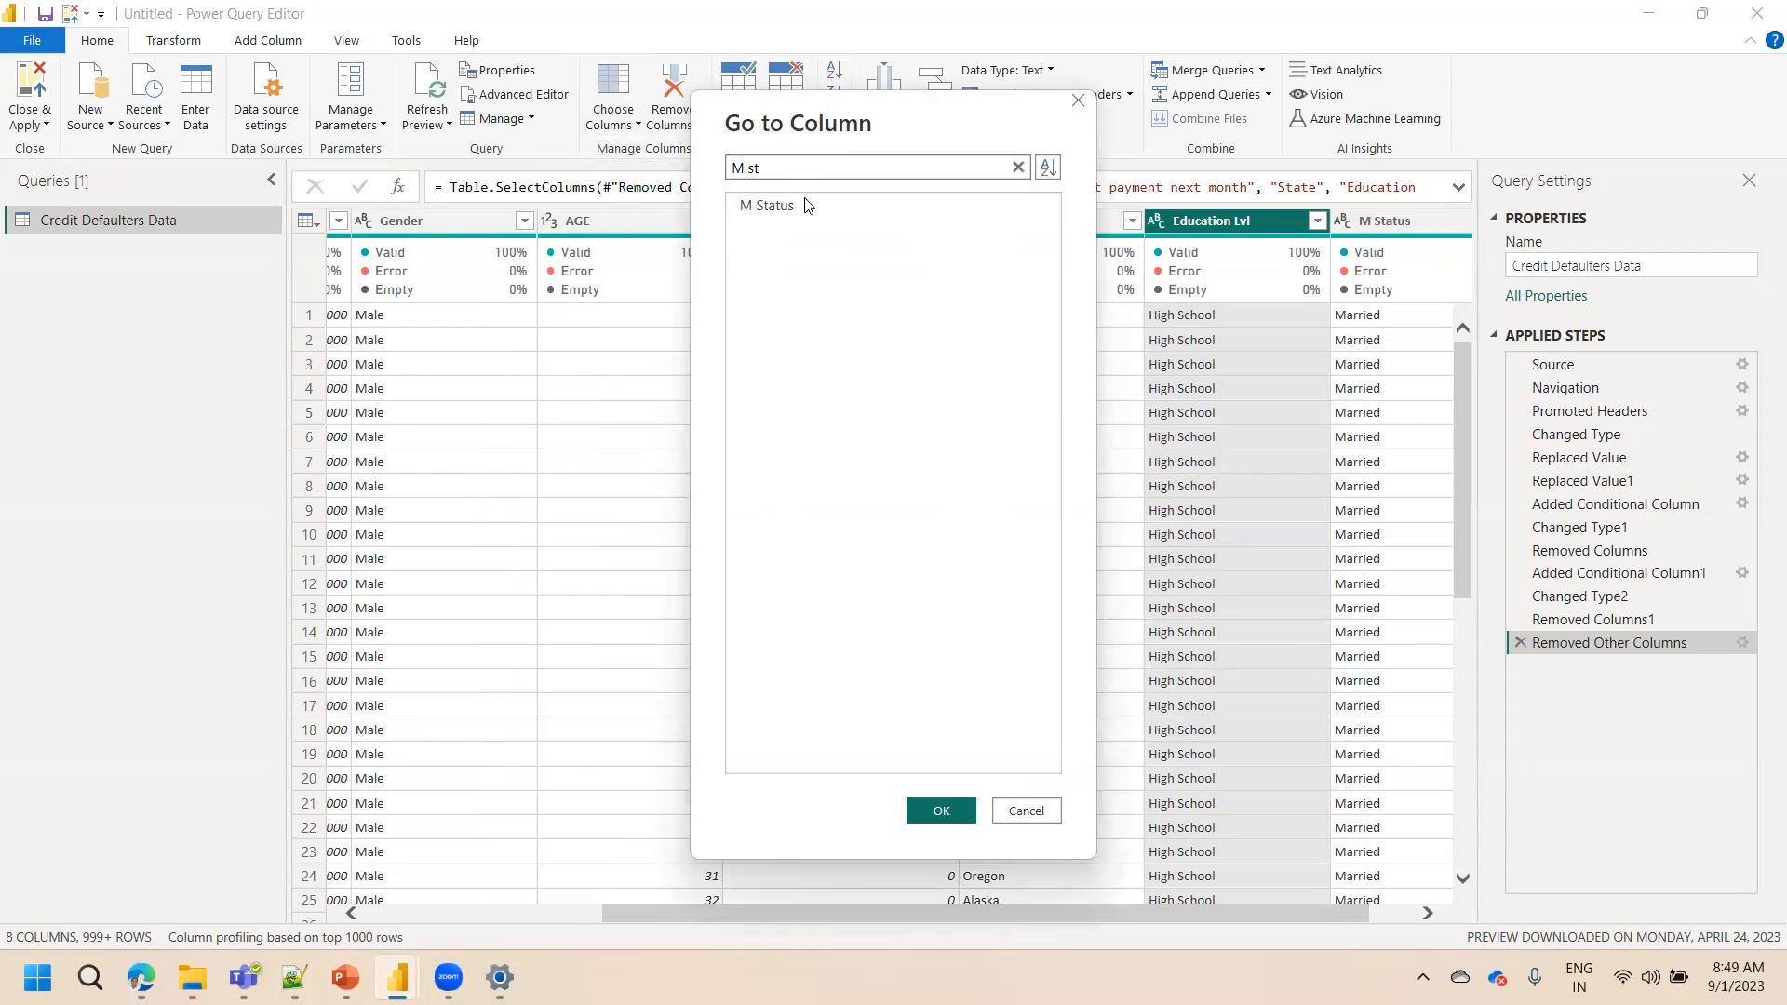
click(942, 807)
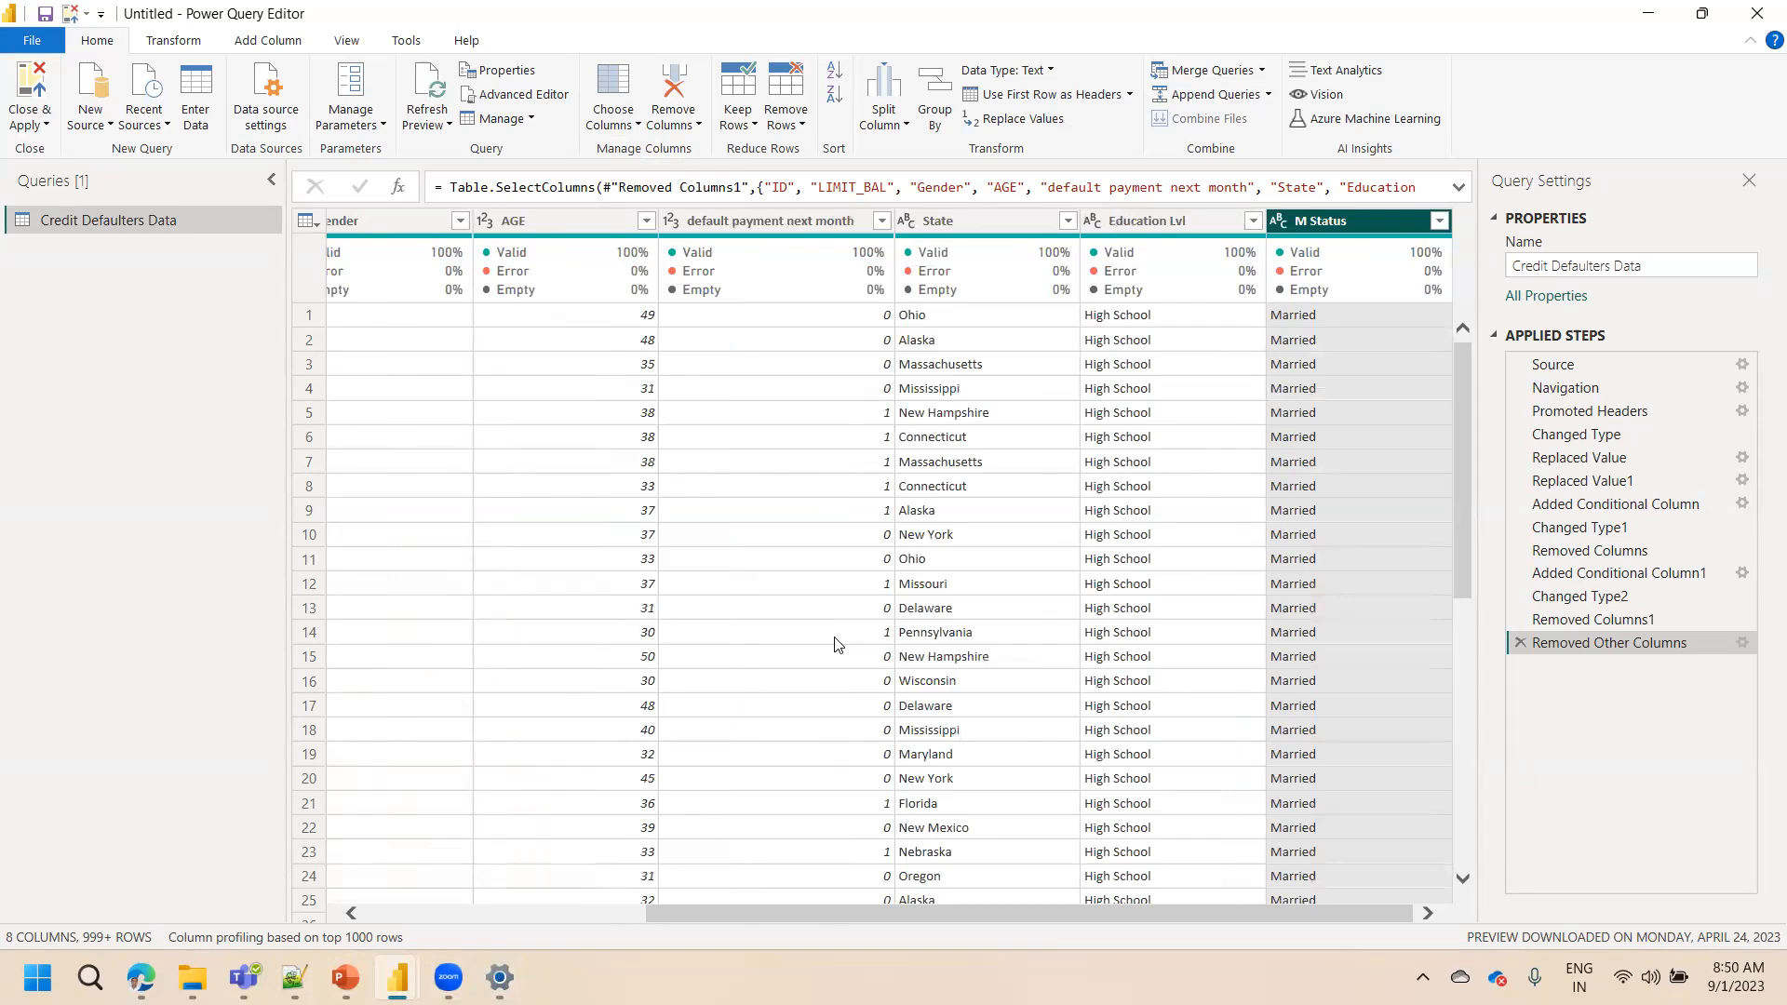
click(449, 977)
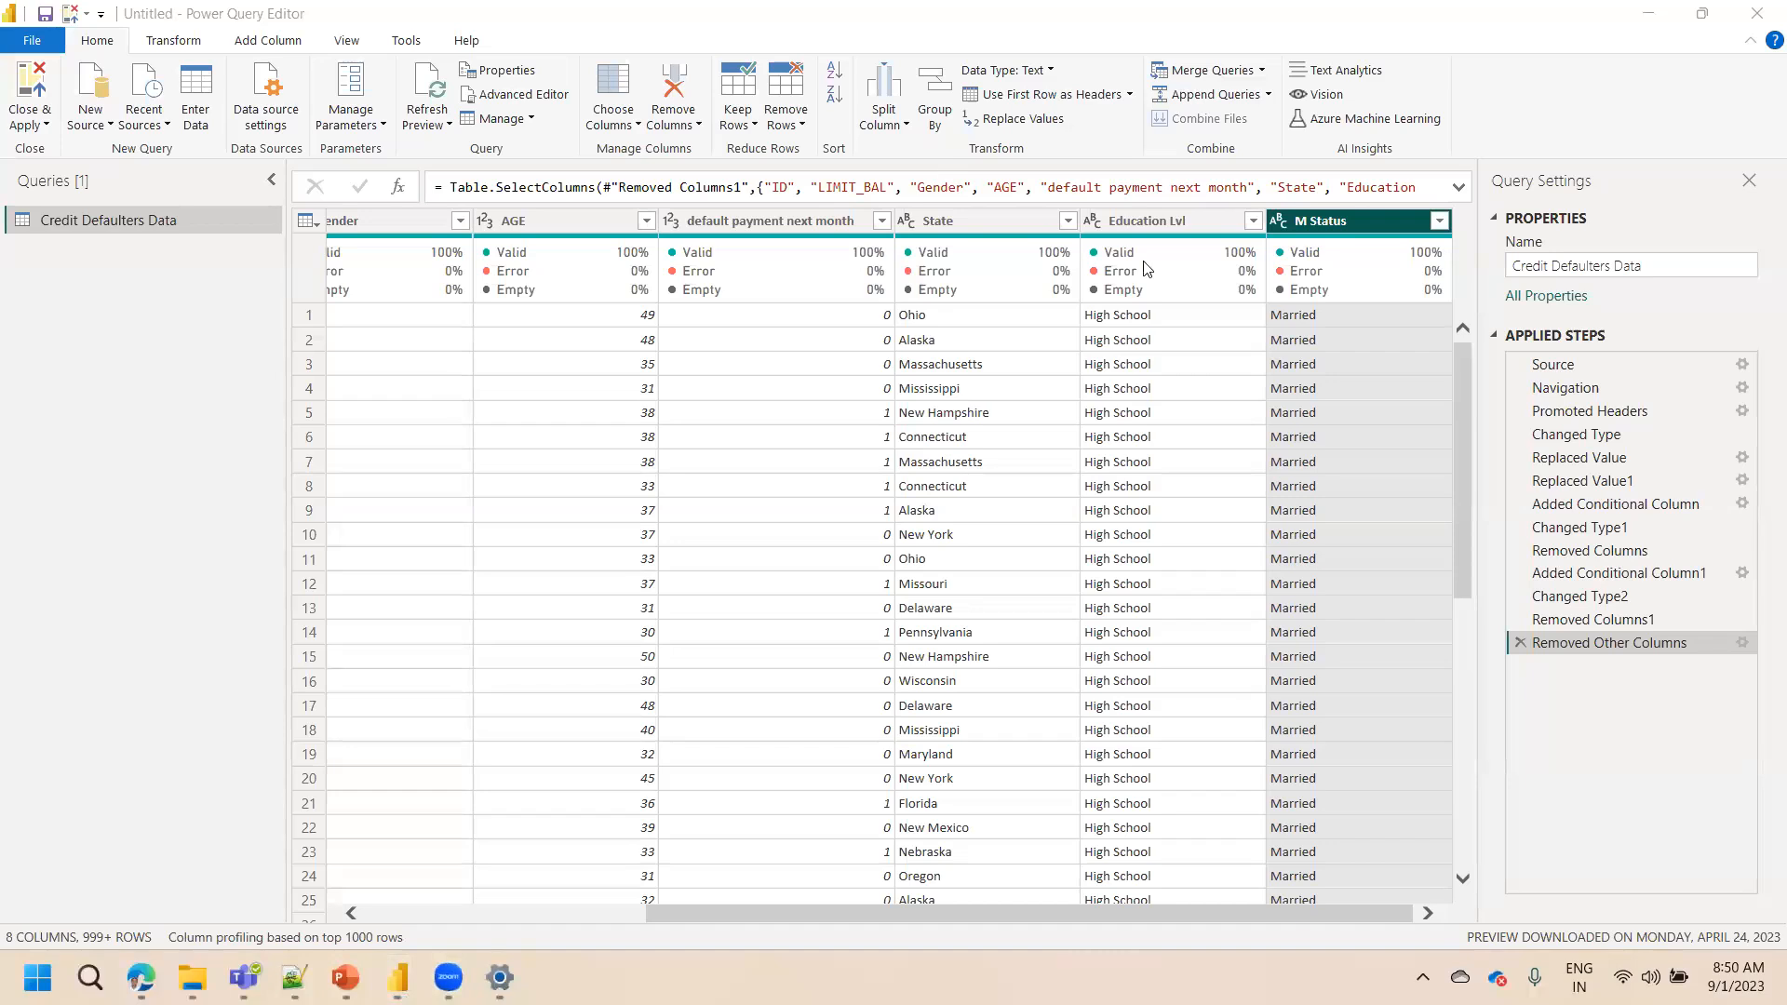
Reorder the columns so Education Lvl and then M Status sit right after Gender
click(1169, 221)
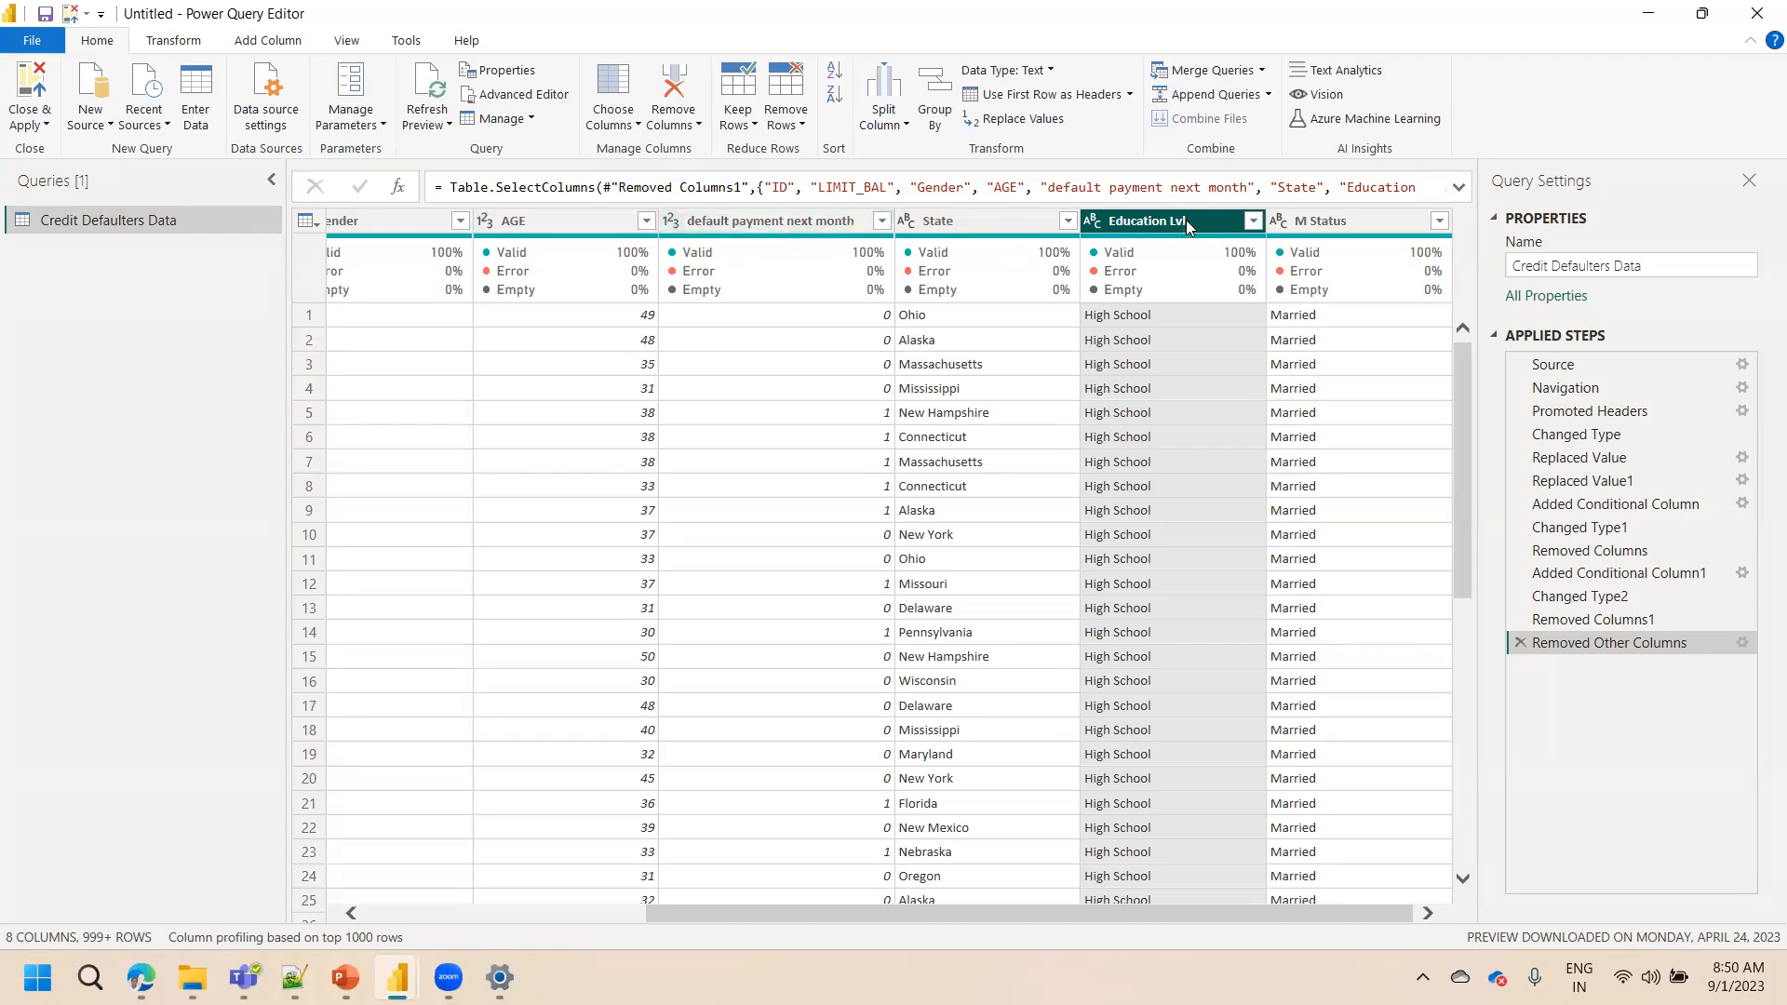
drag(1188, 220, 574, 191)
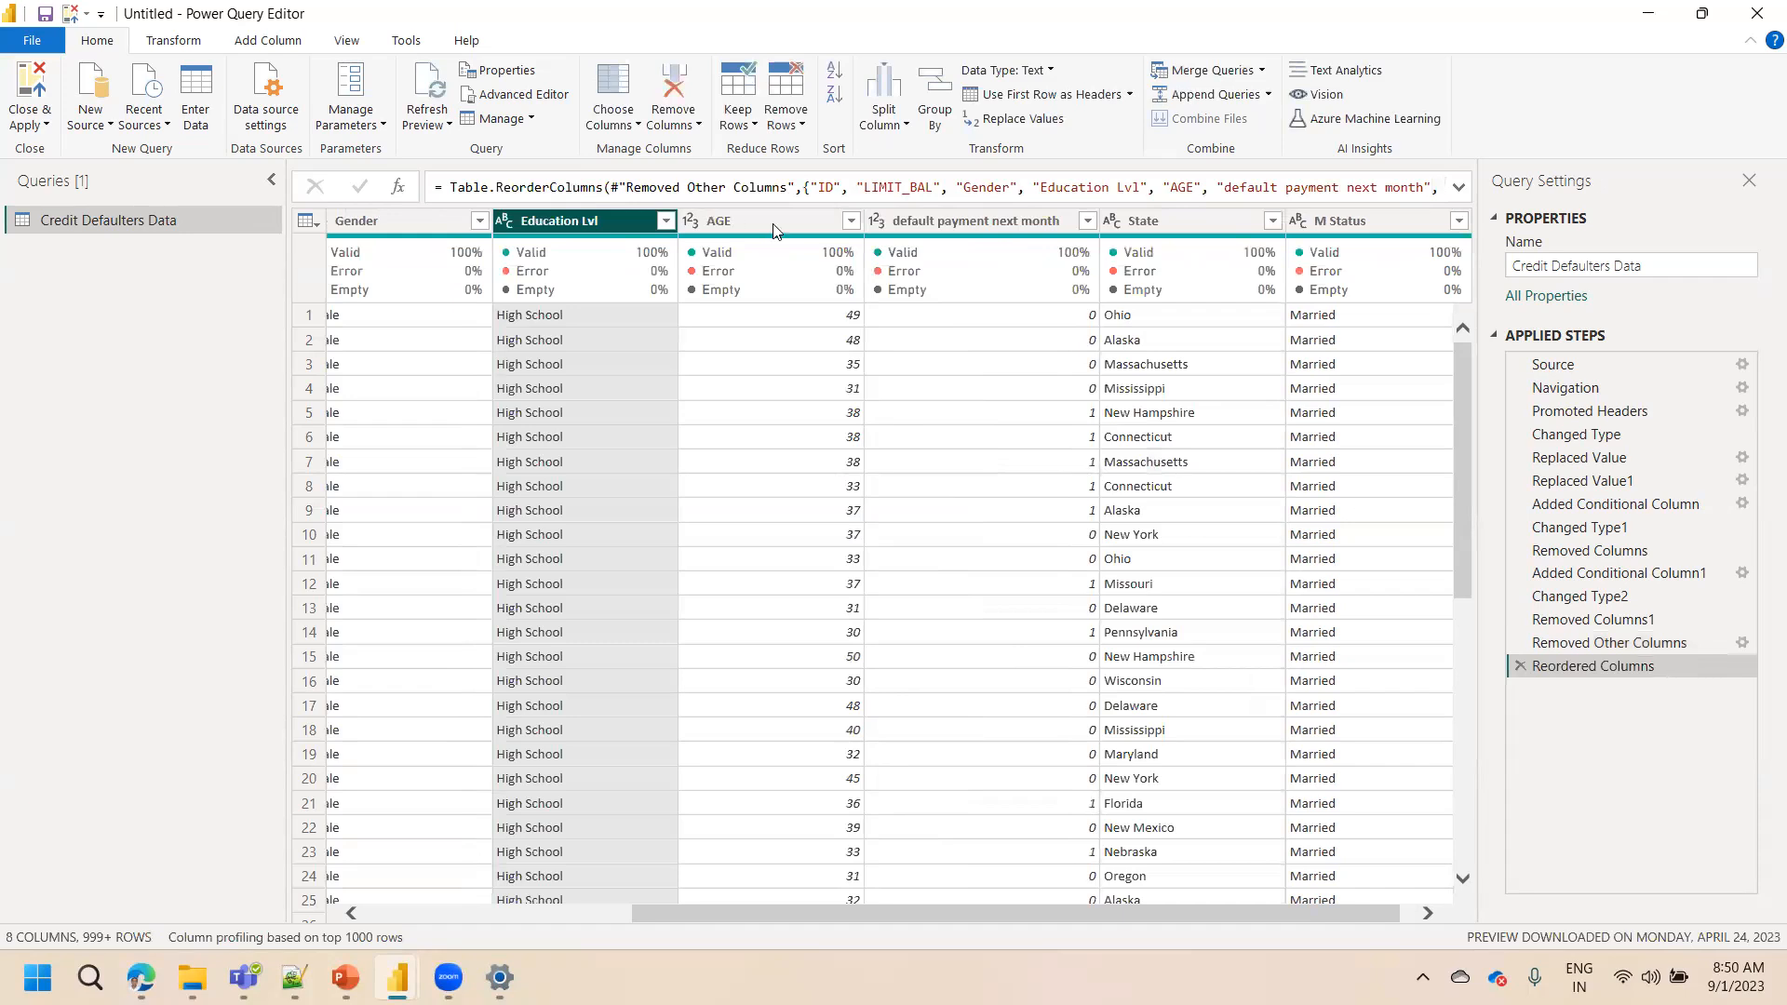
drag(1350, 219, 738, 214)
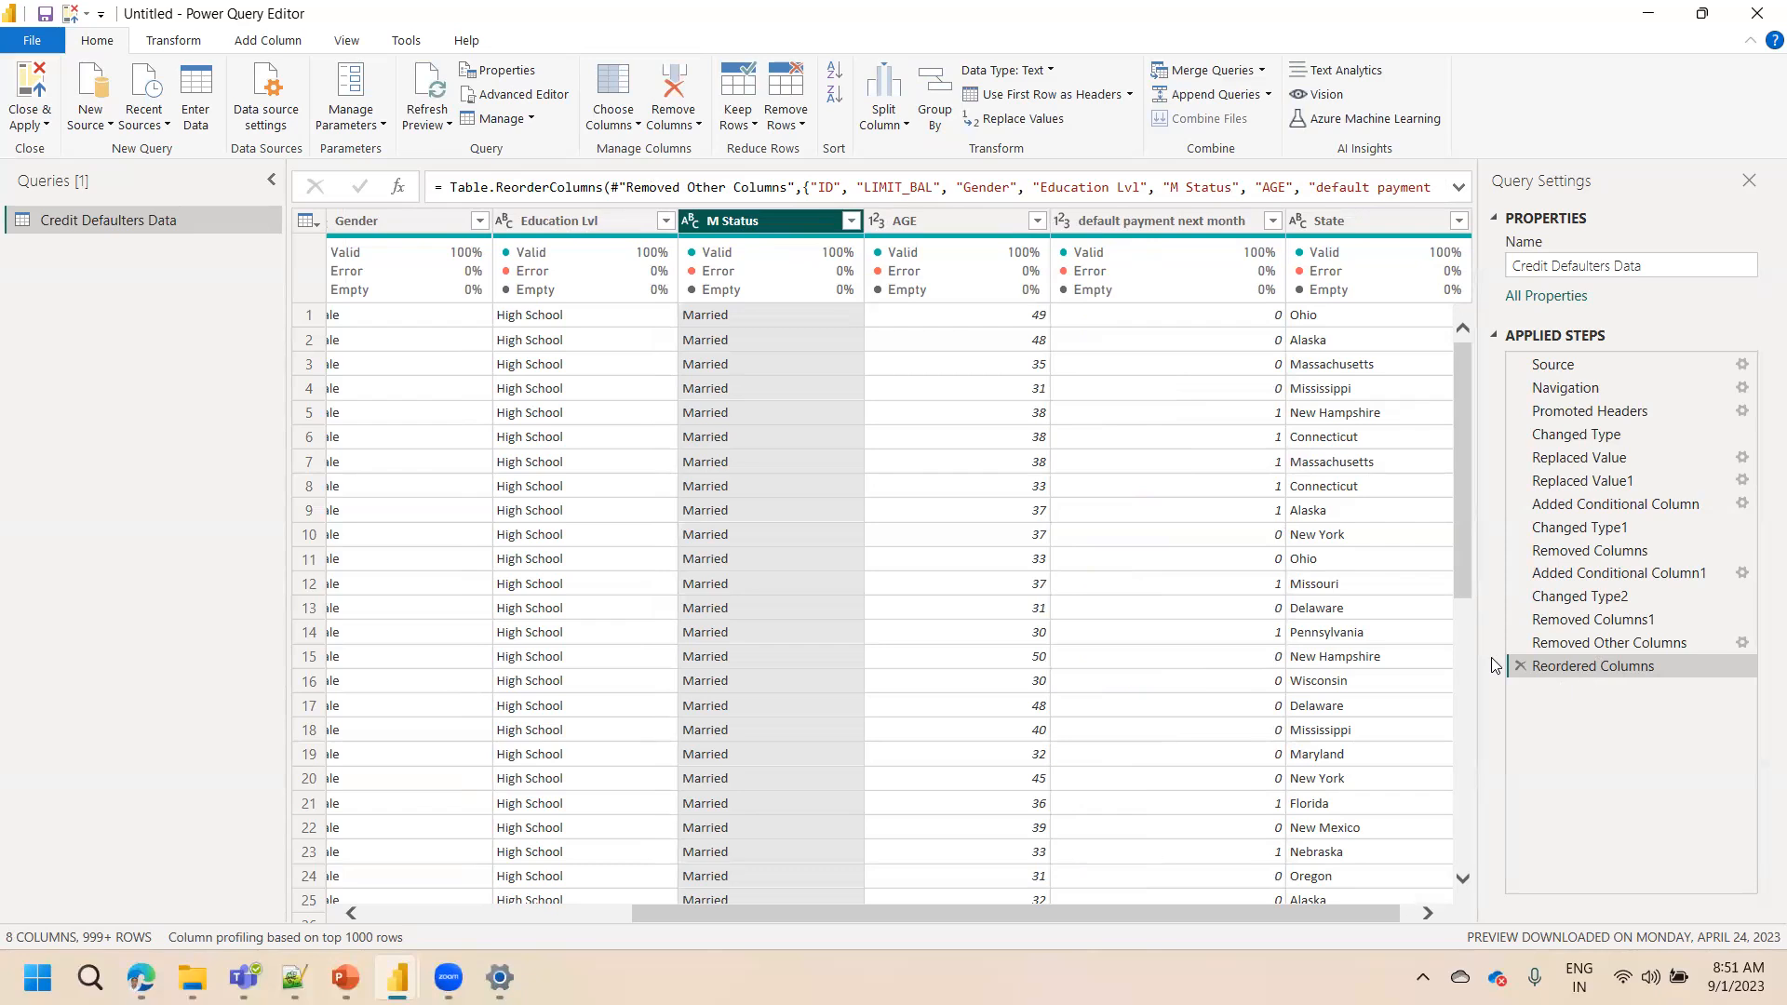
Rename the Education Lvl column to Education Level
double_click(590, 219)
click(607, 222)
key(BackSpace)
key(BackSpace)
text(evel)
key(Return)
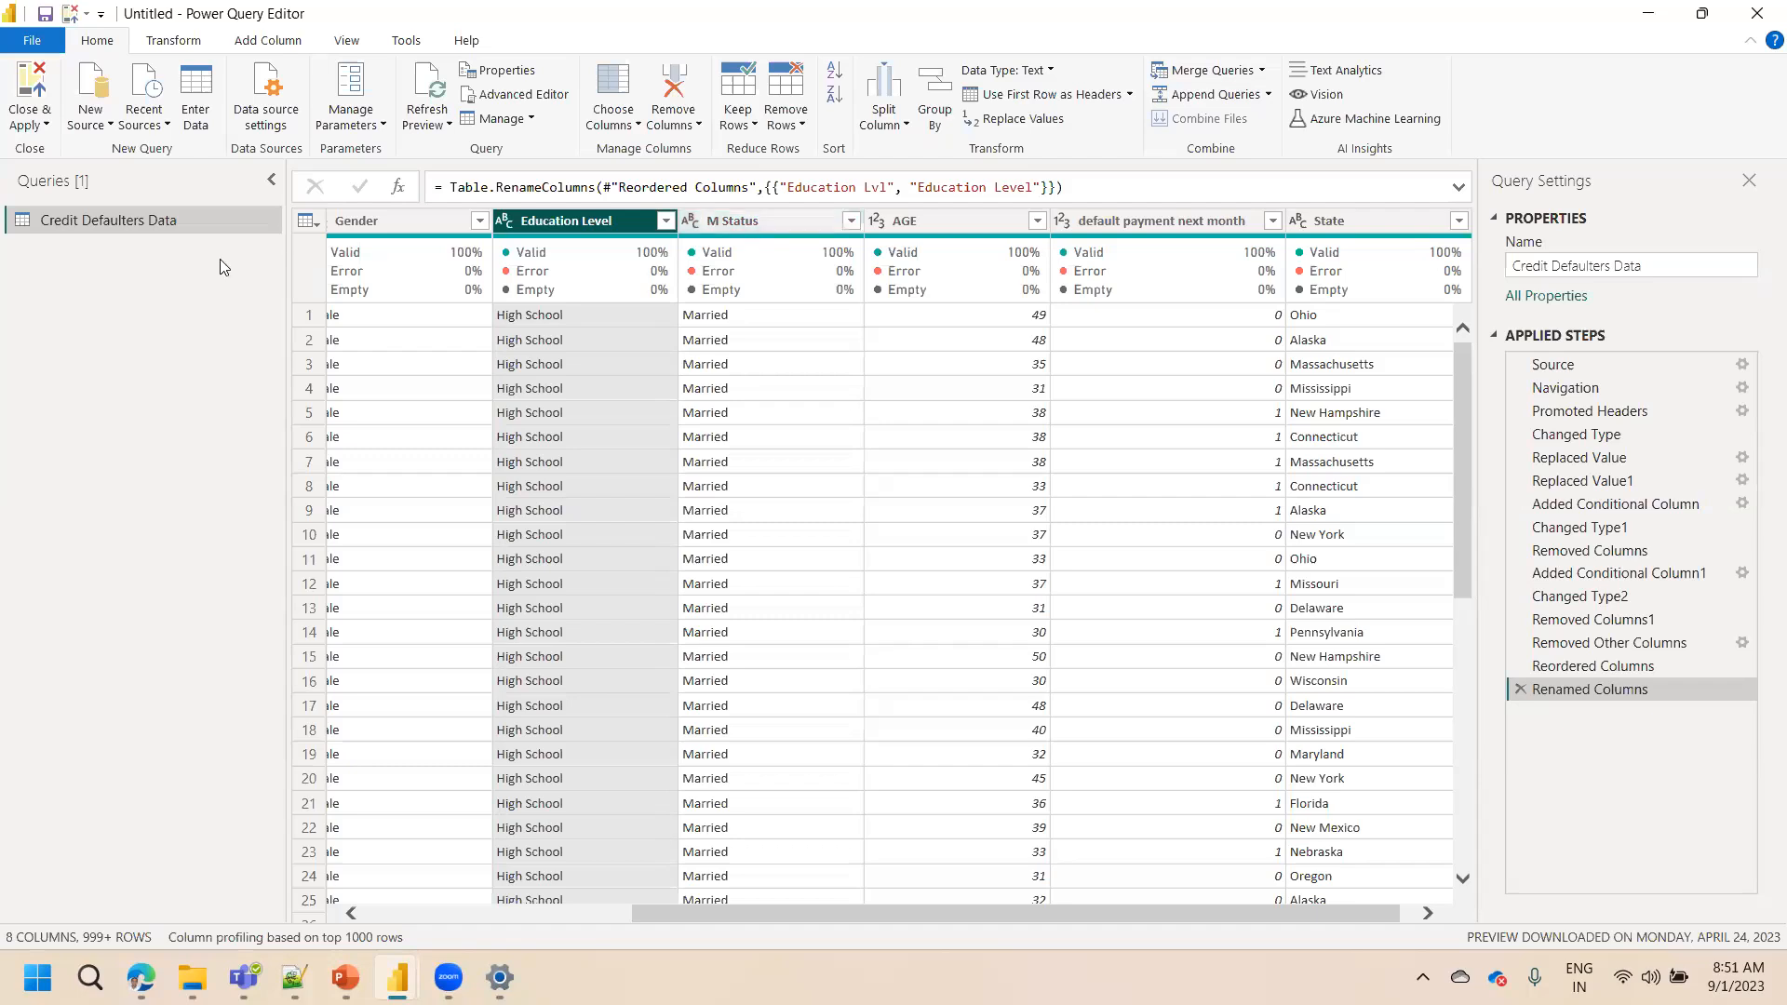
Apply the pending changes and close the Power Query Editor
click(30, 125)
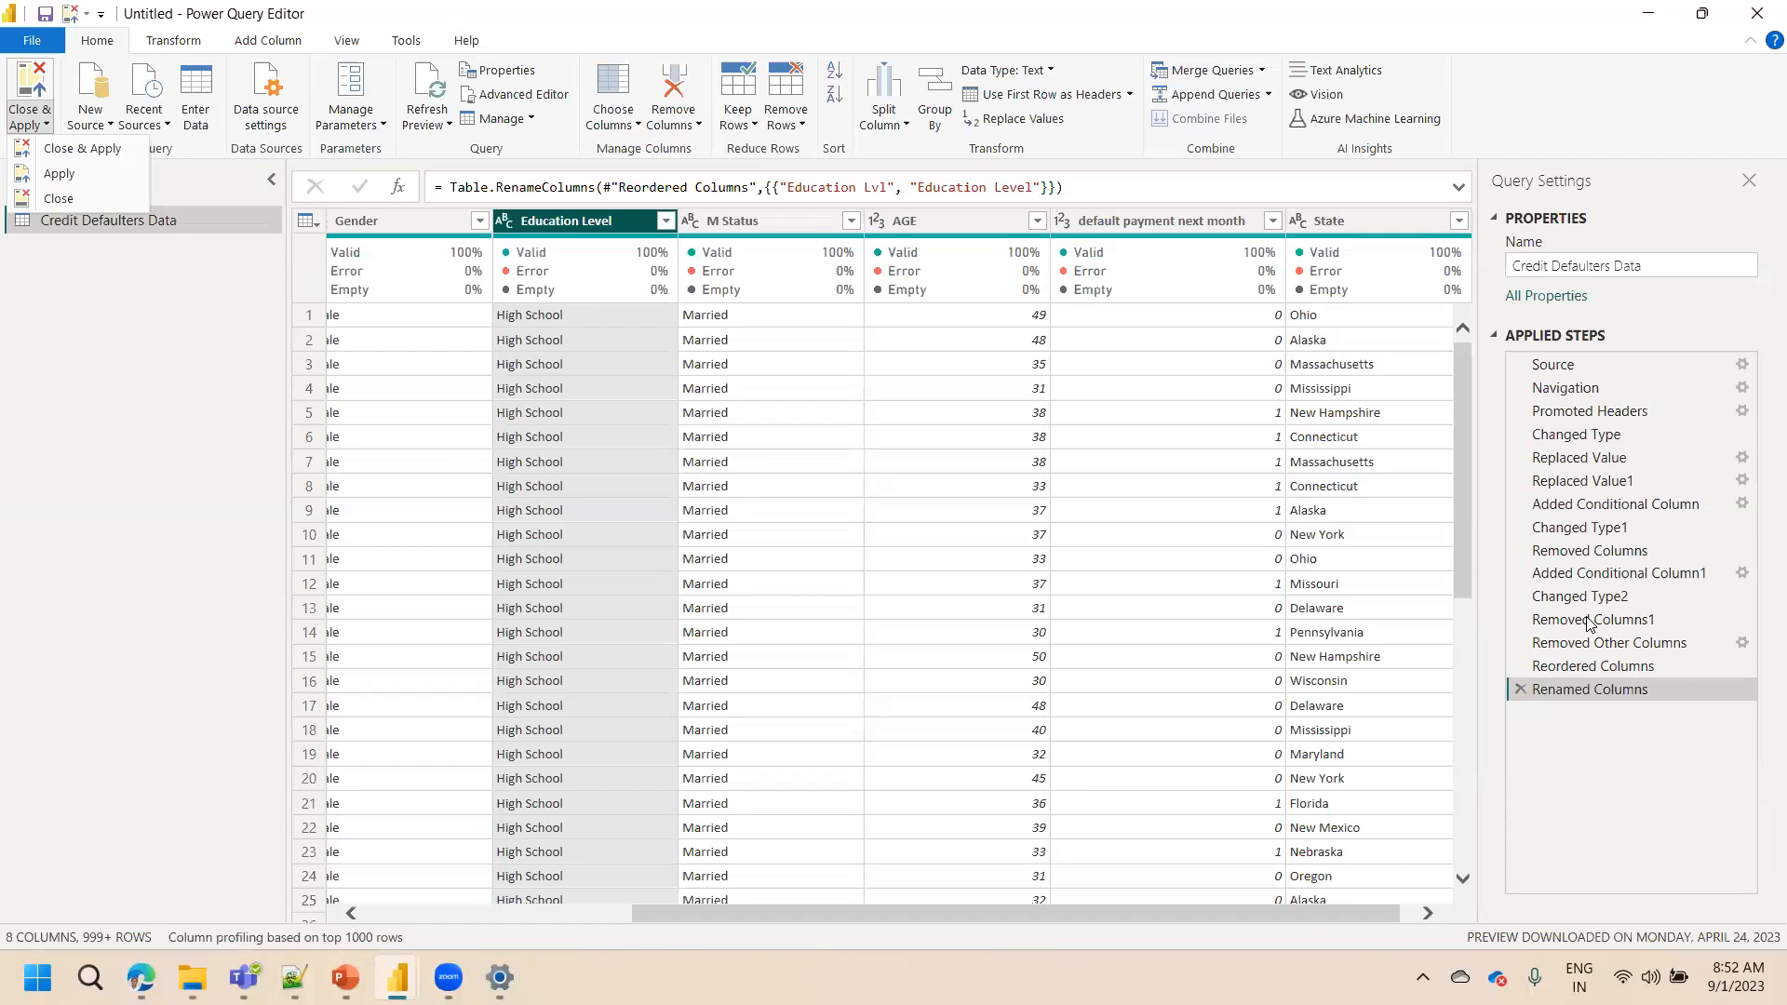
click(87, 180)
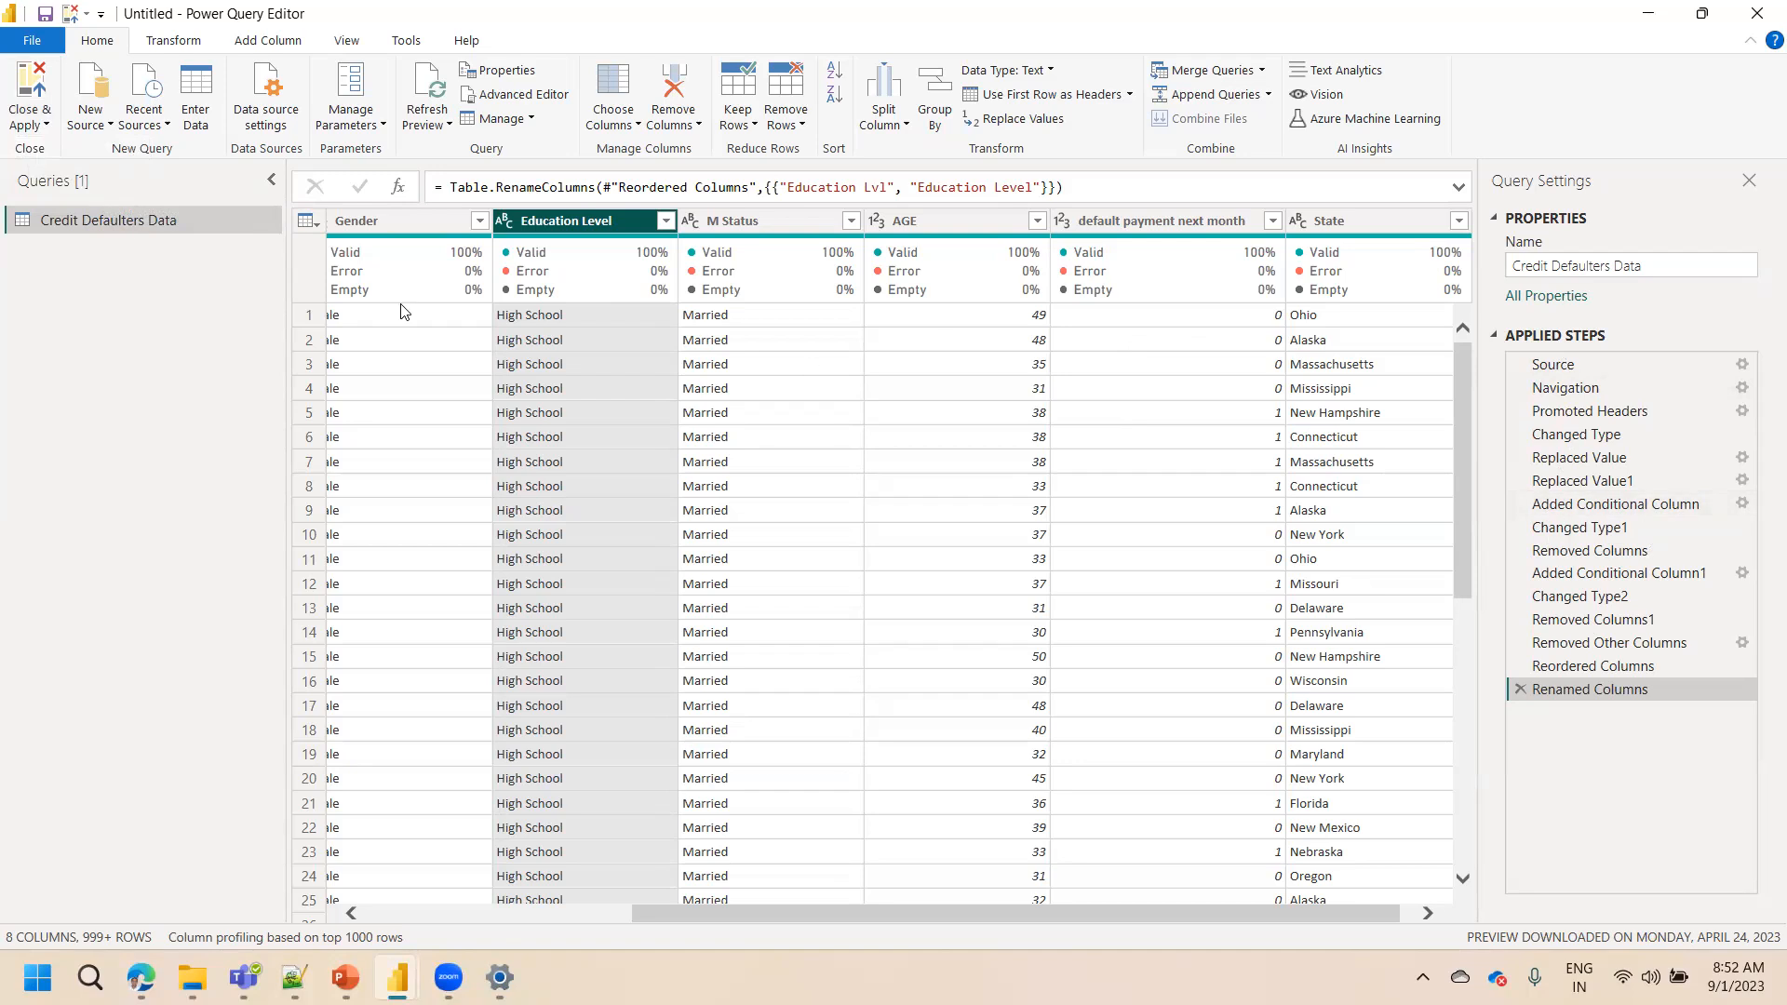
click(27, 130)
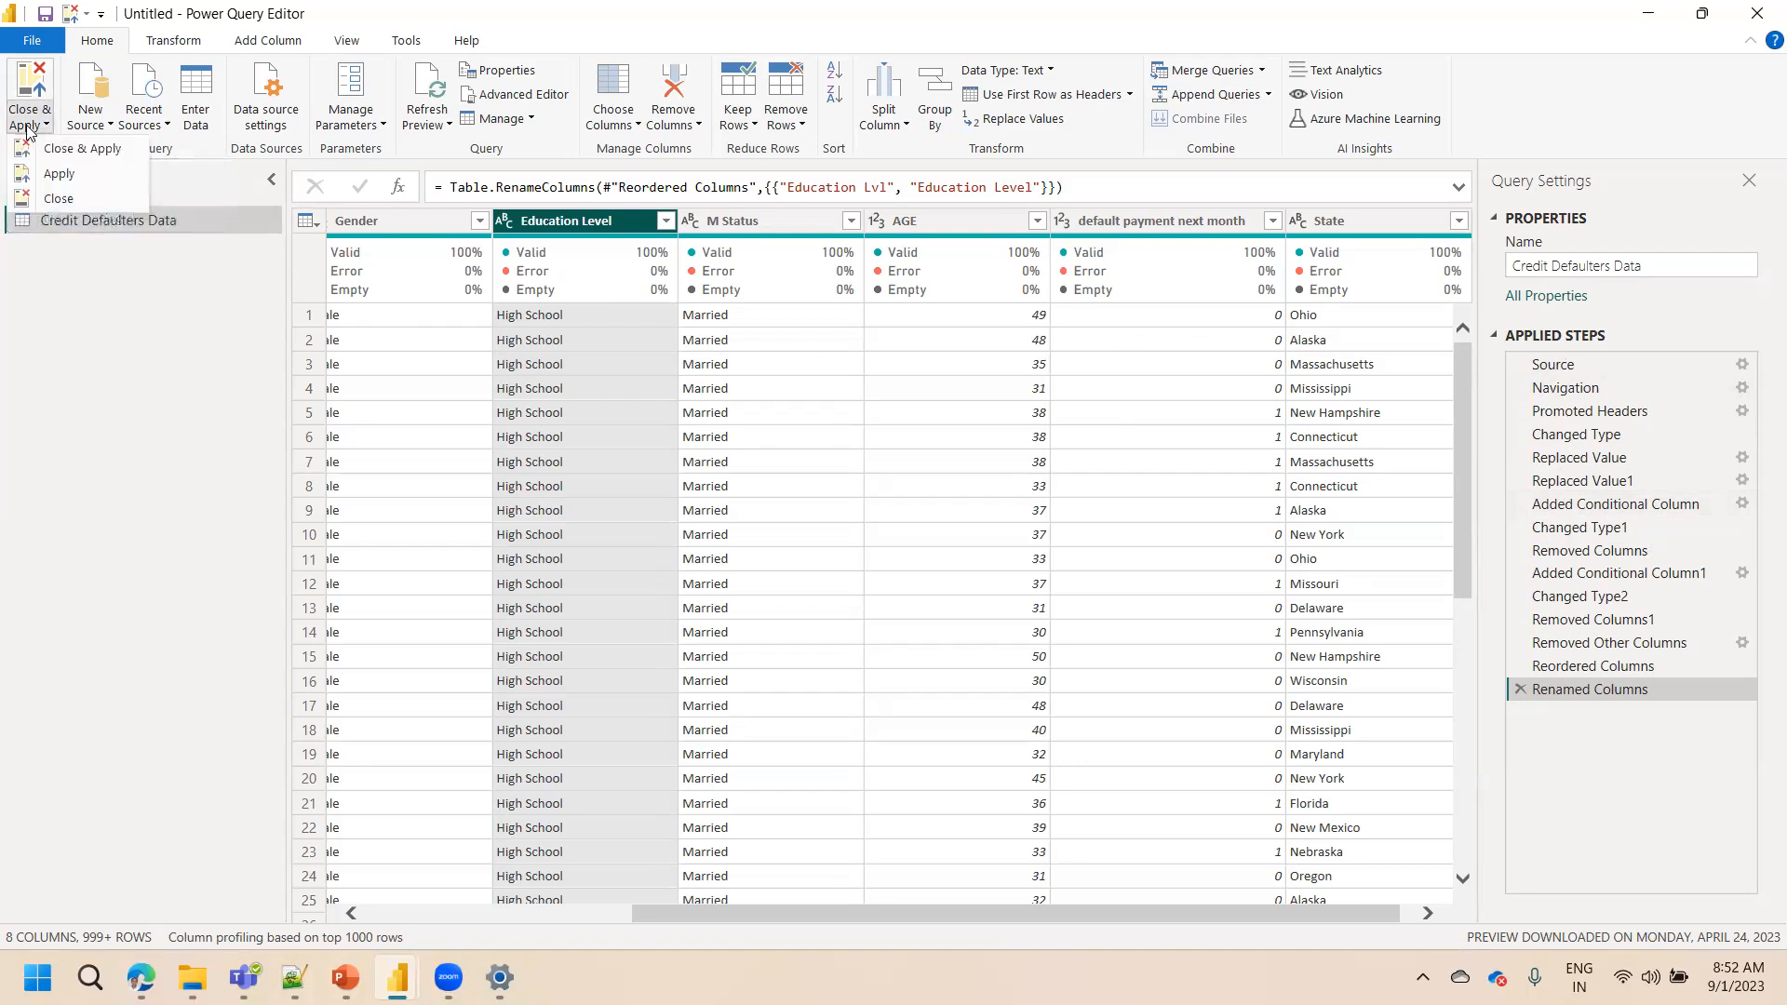
click(82, 151)
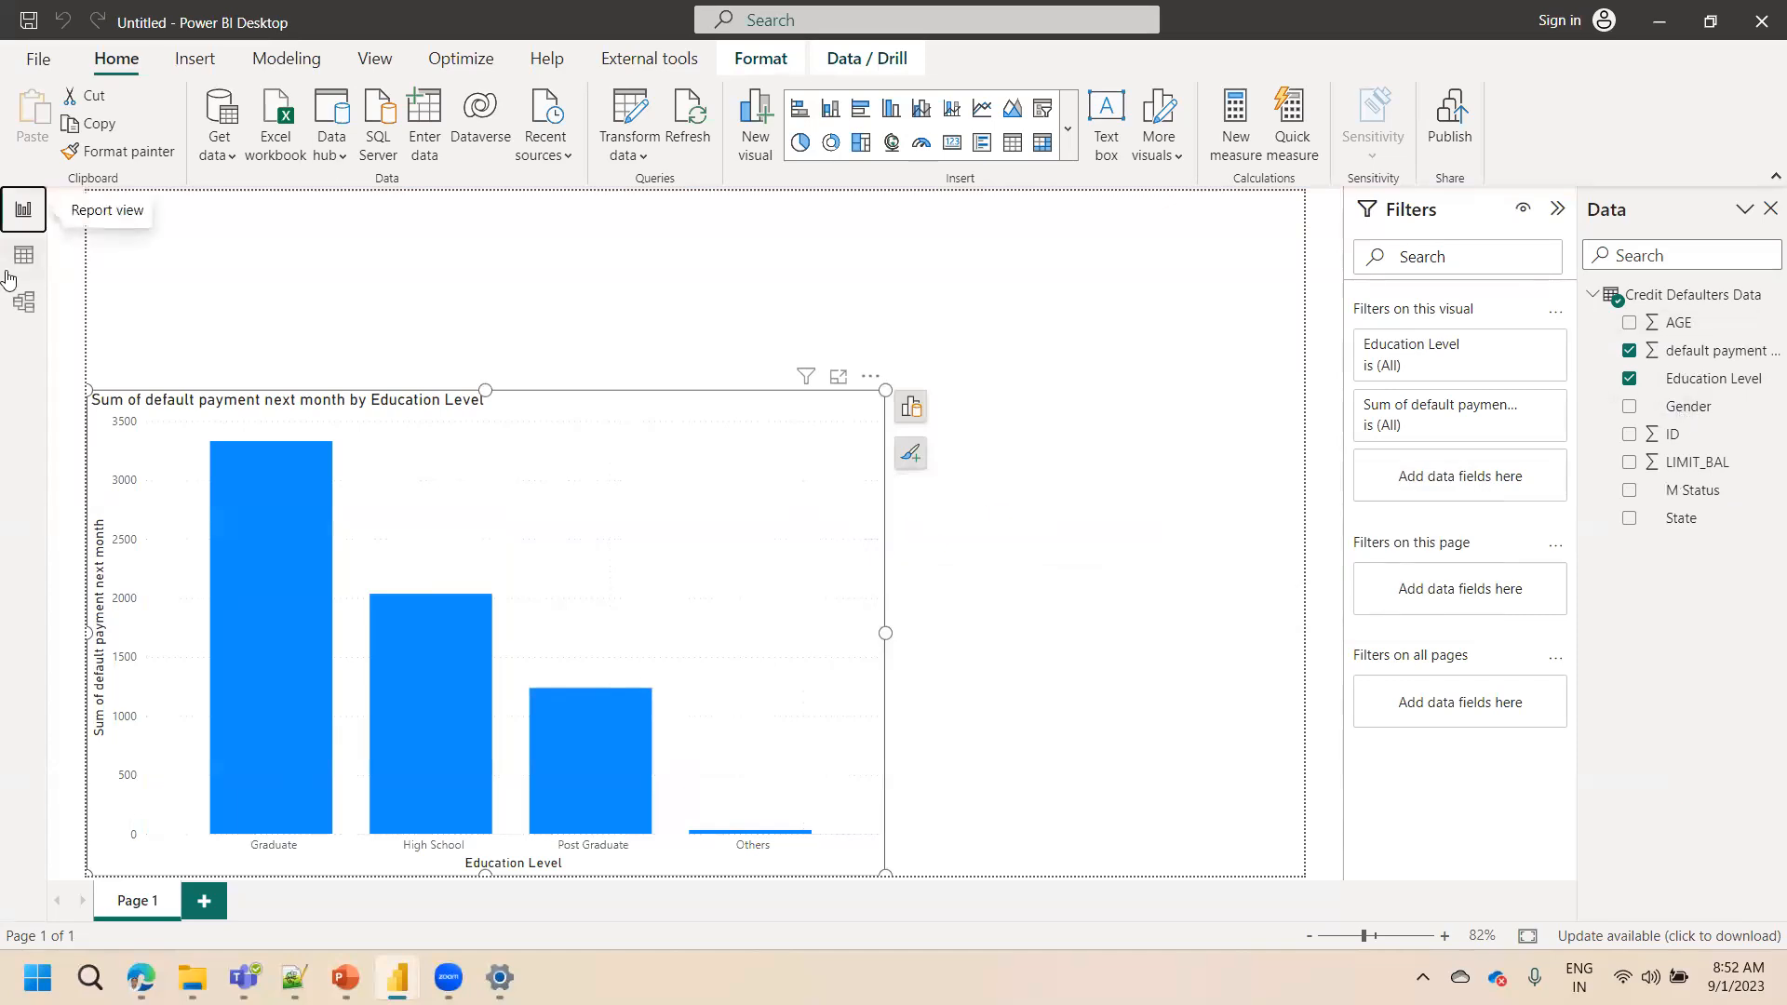
Check the transformed table in the data and model views, then return to the report
click(15, 265)
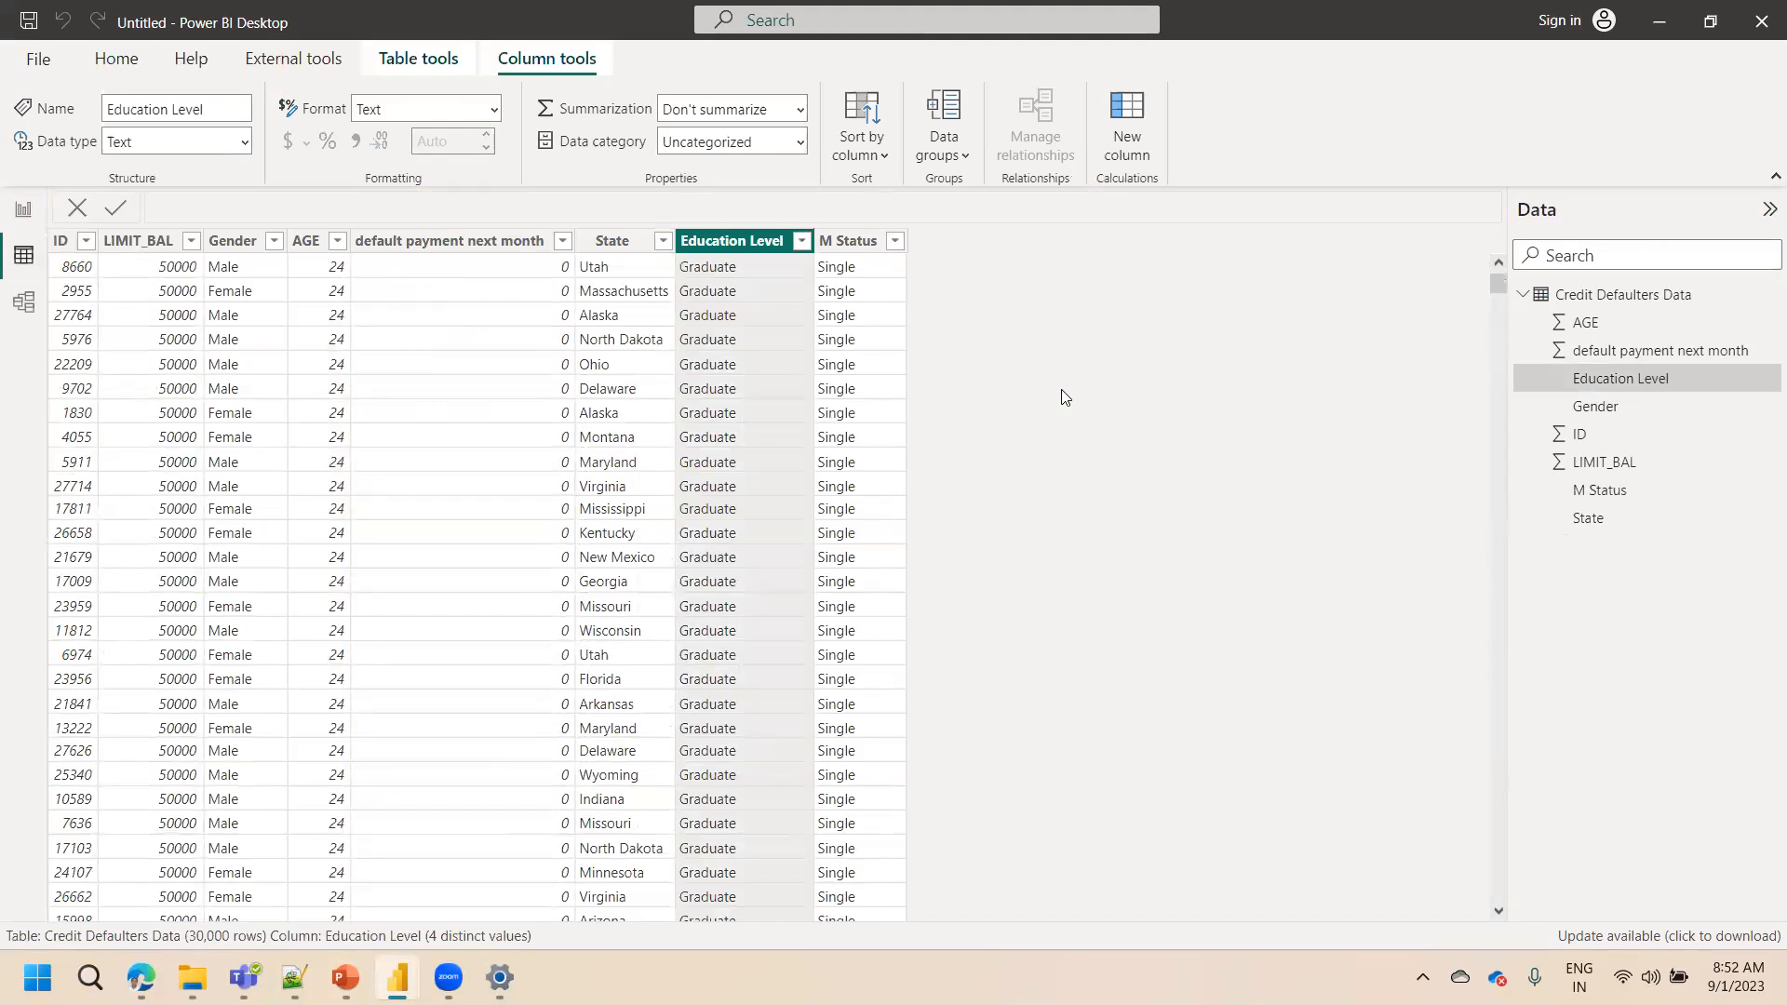
click(15, 312)
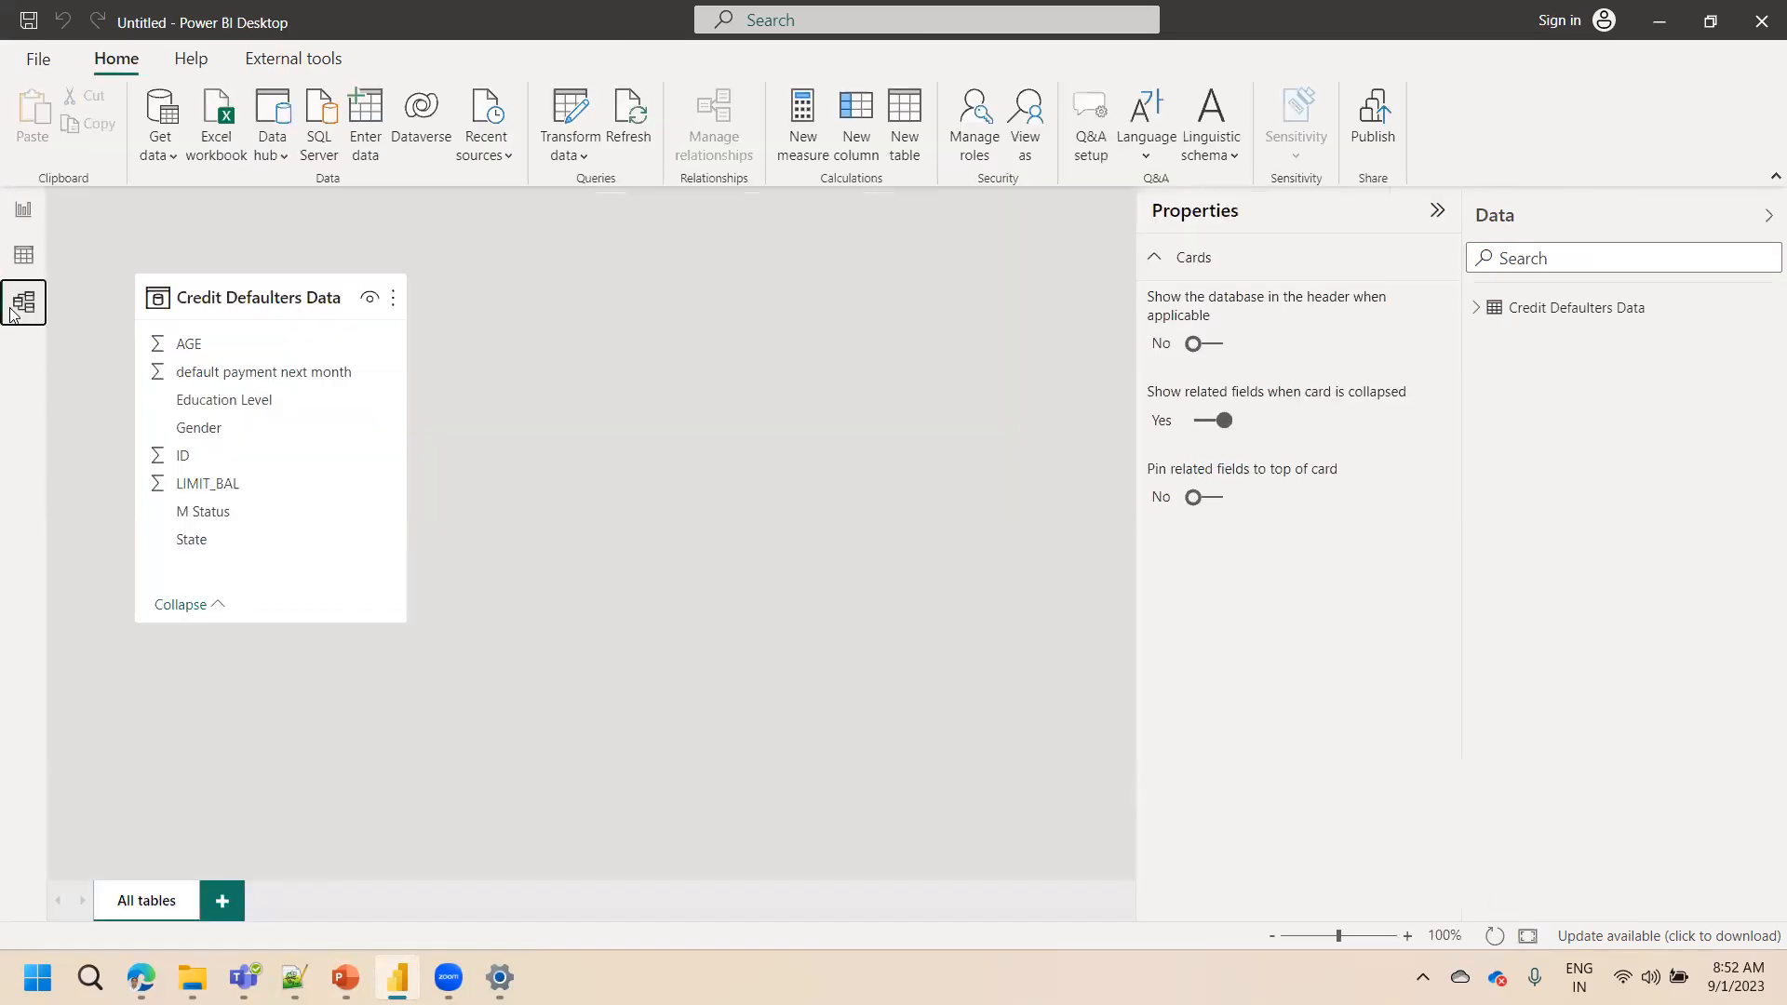
click(24, 214)
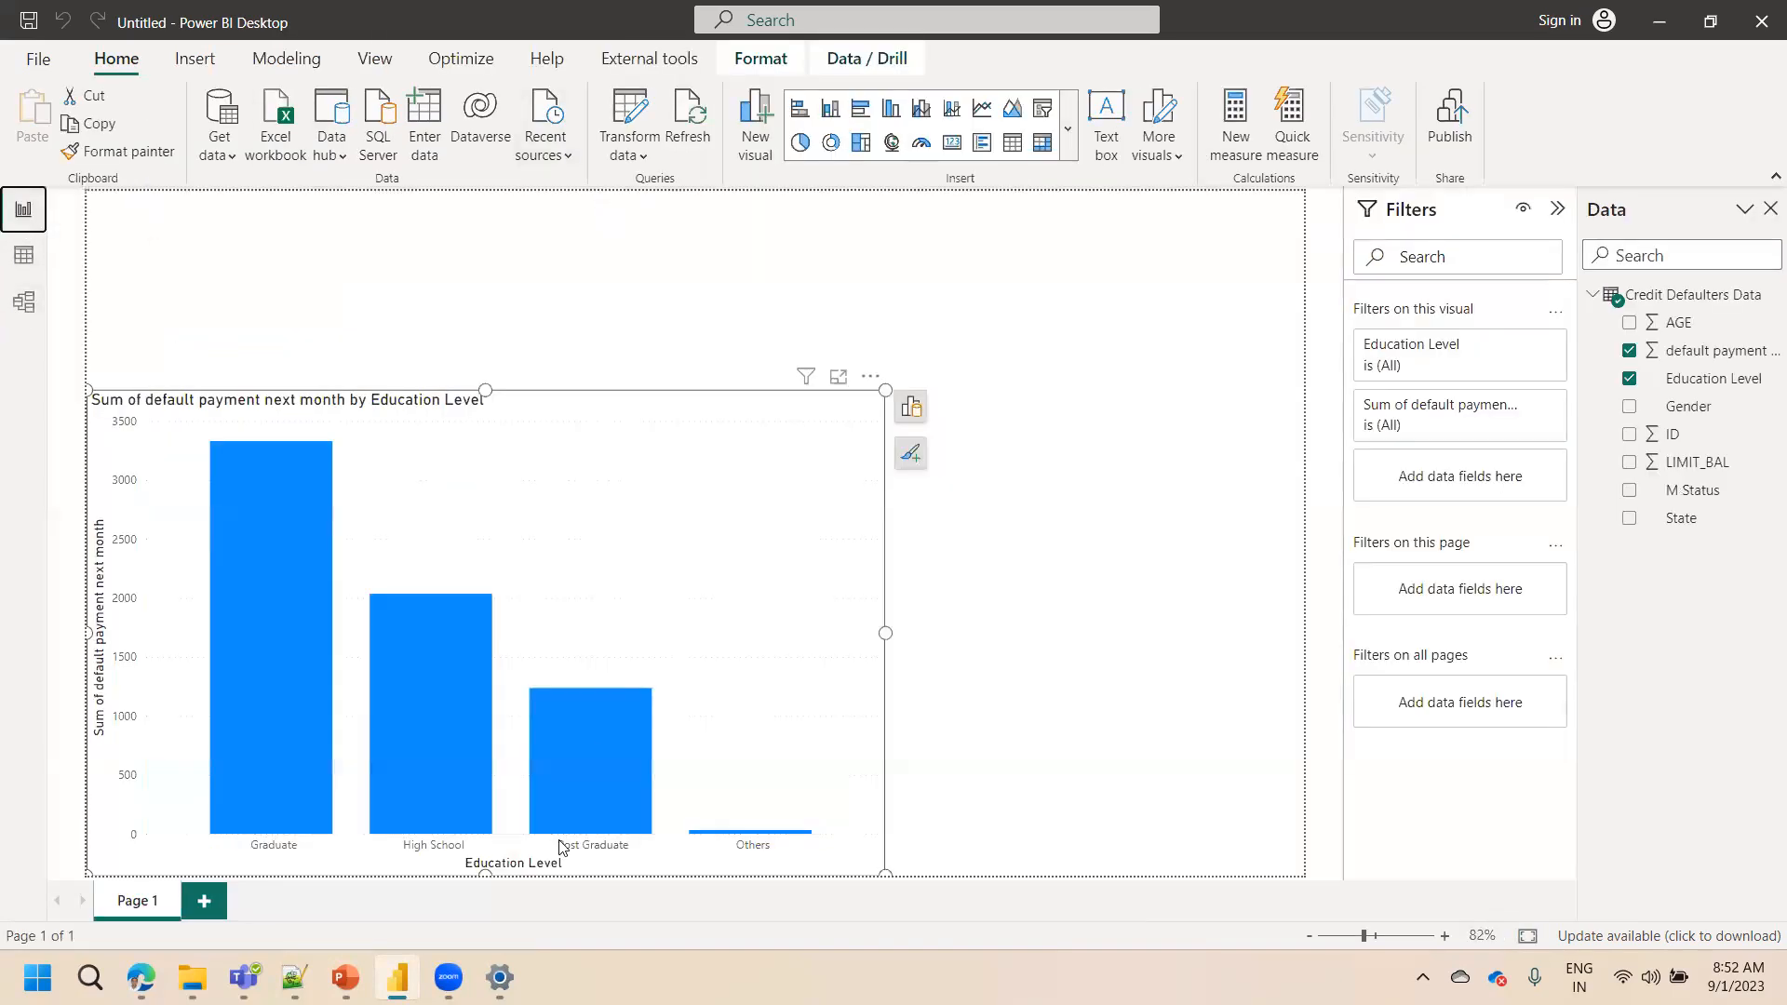
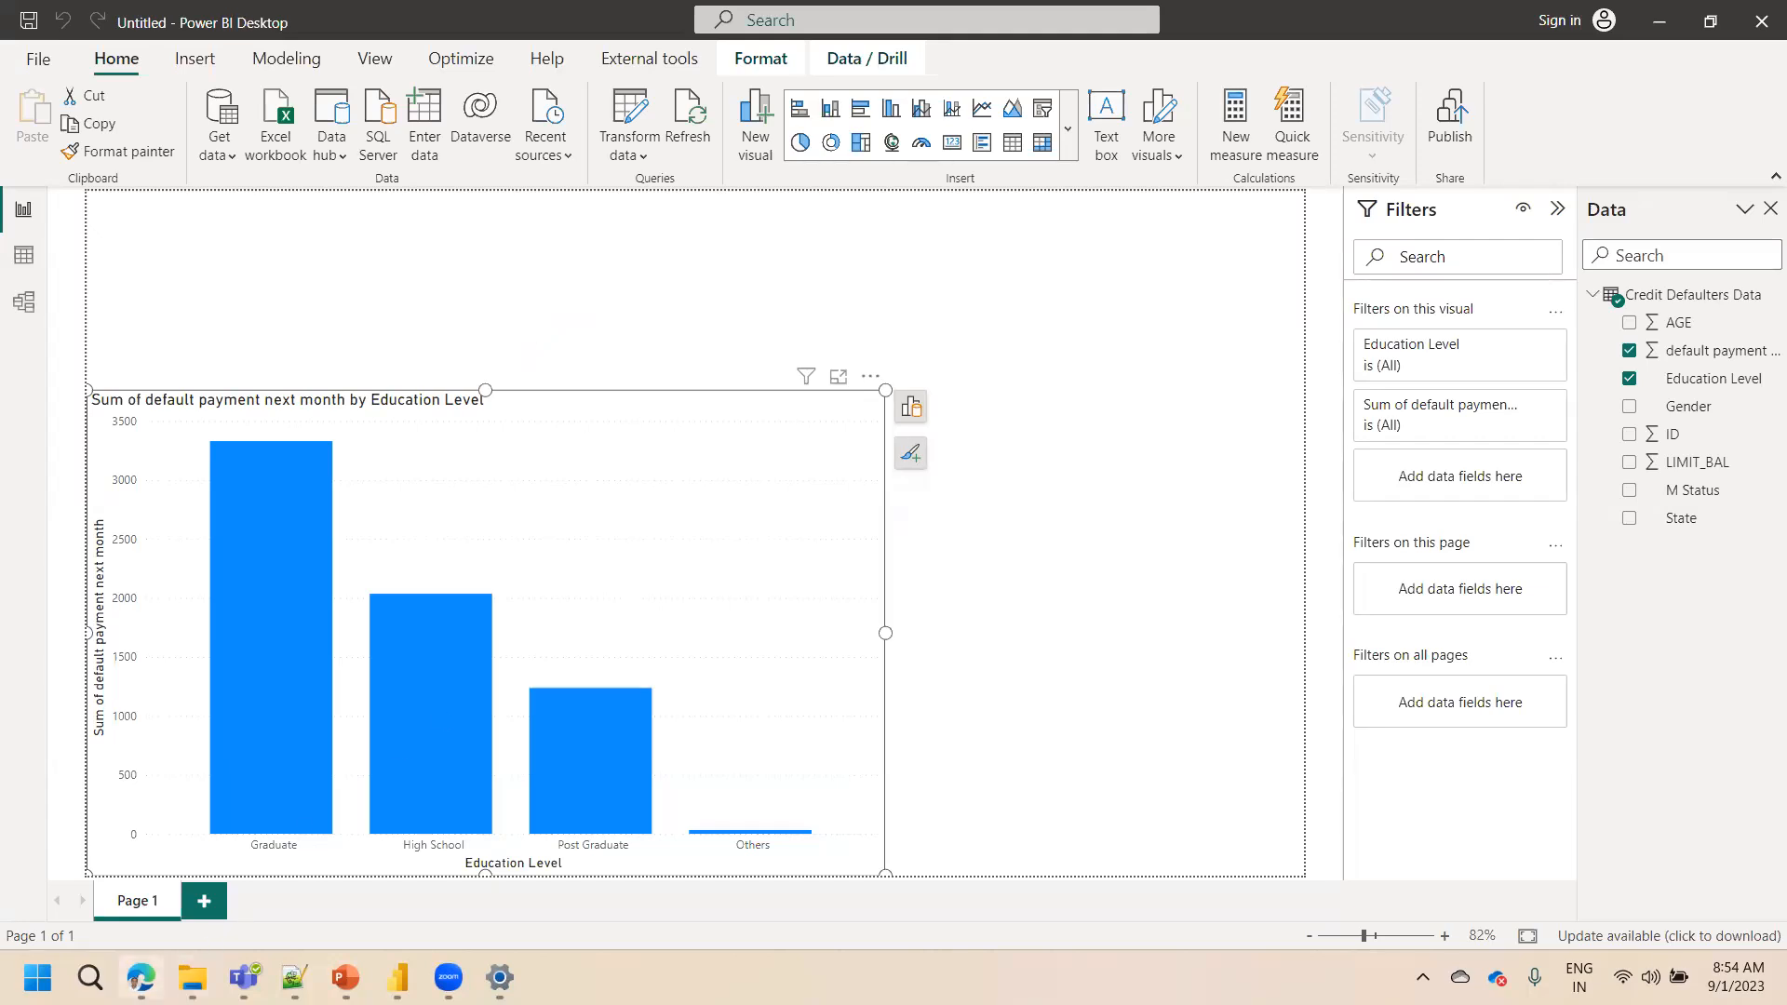
click(295, 978)
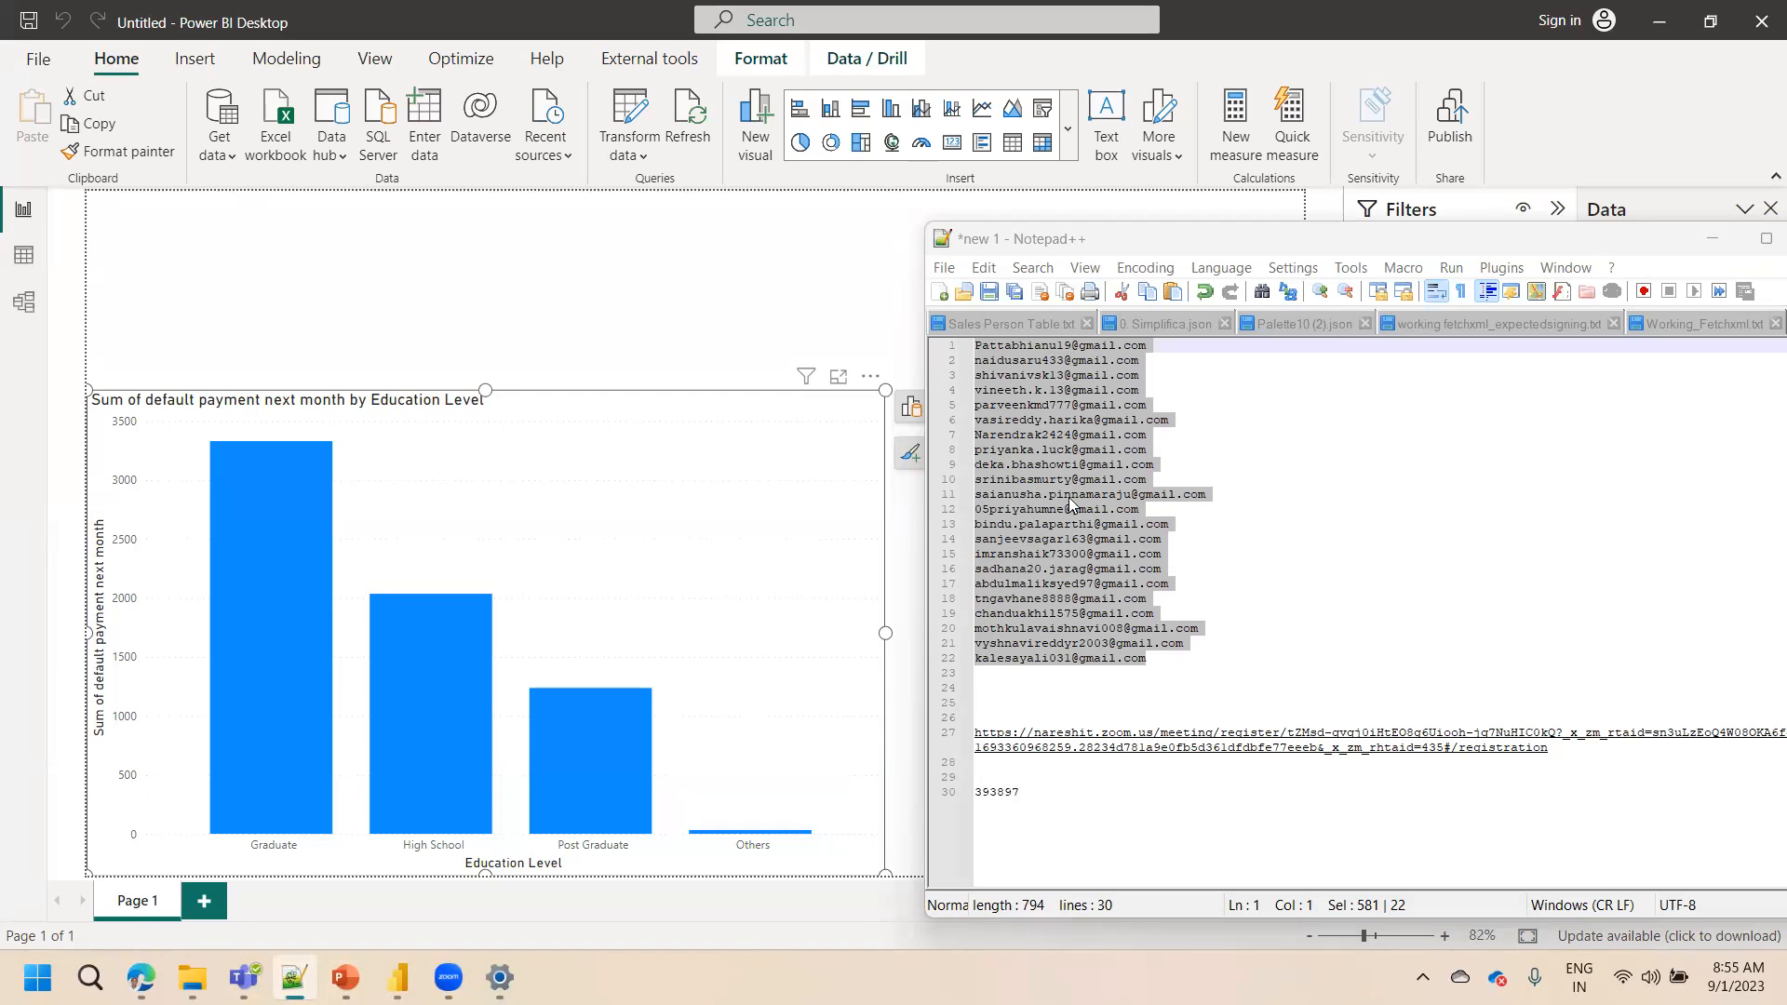
click(1717, 241)
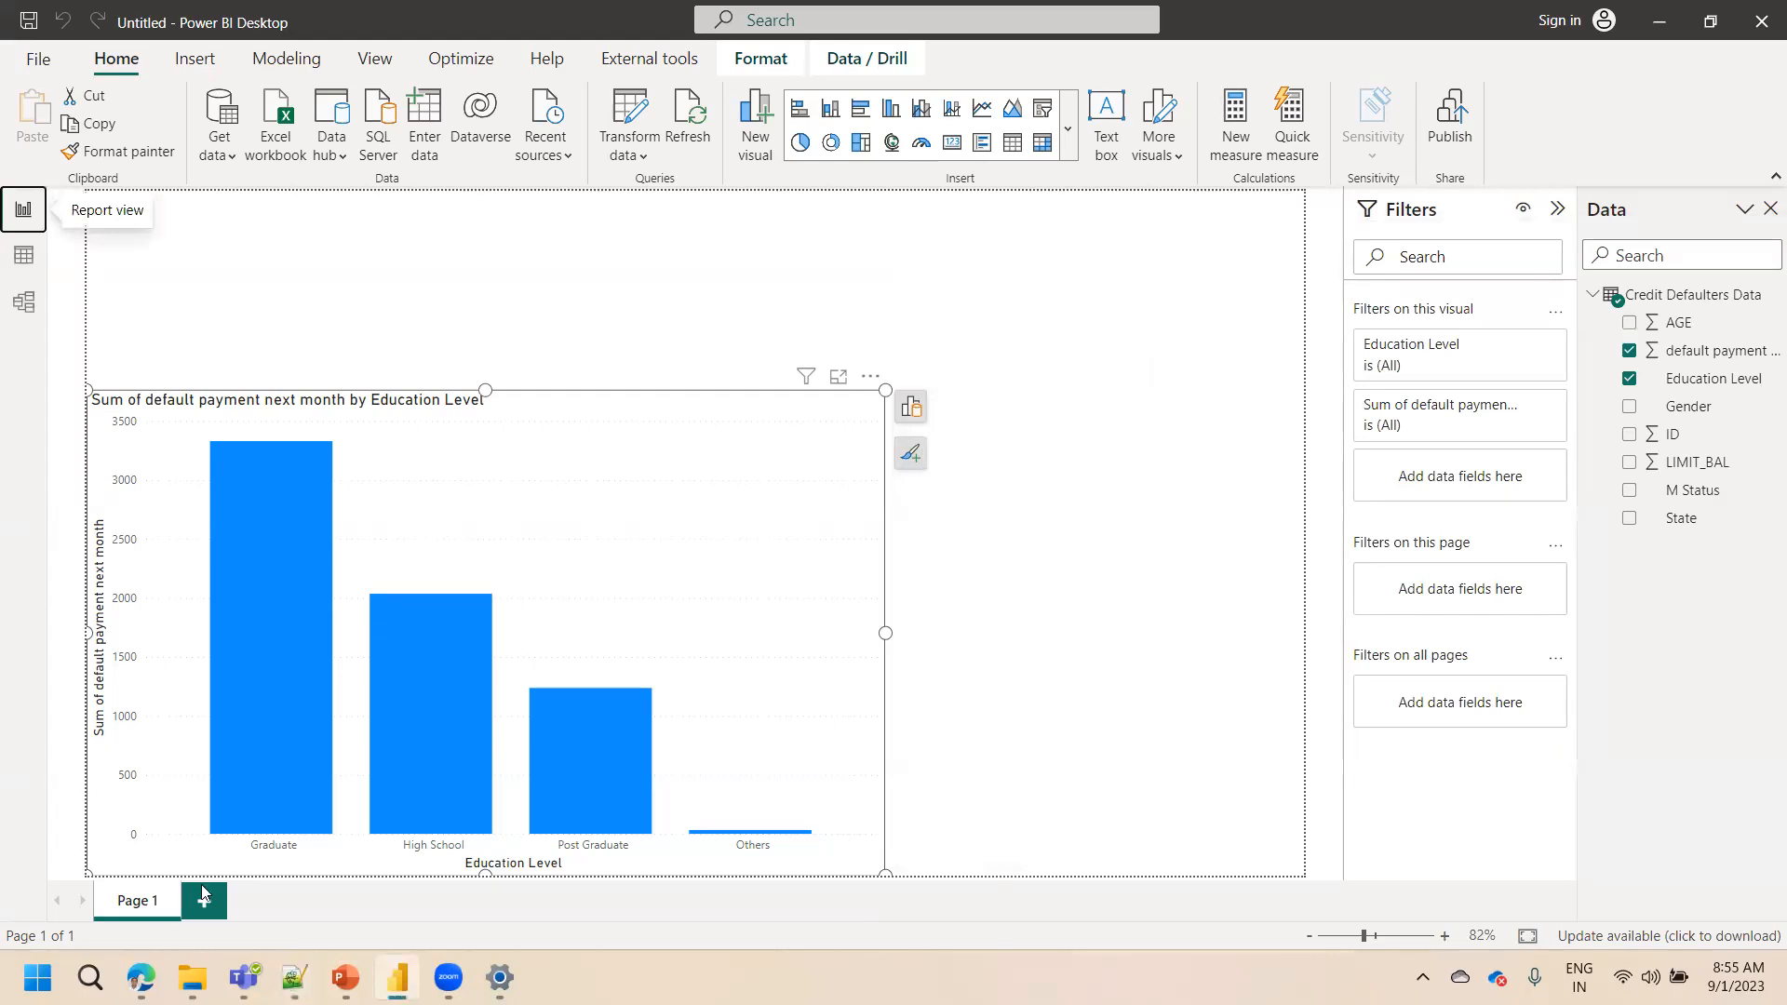
key(alt+Tab)
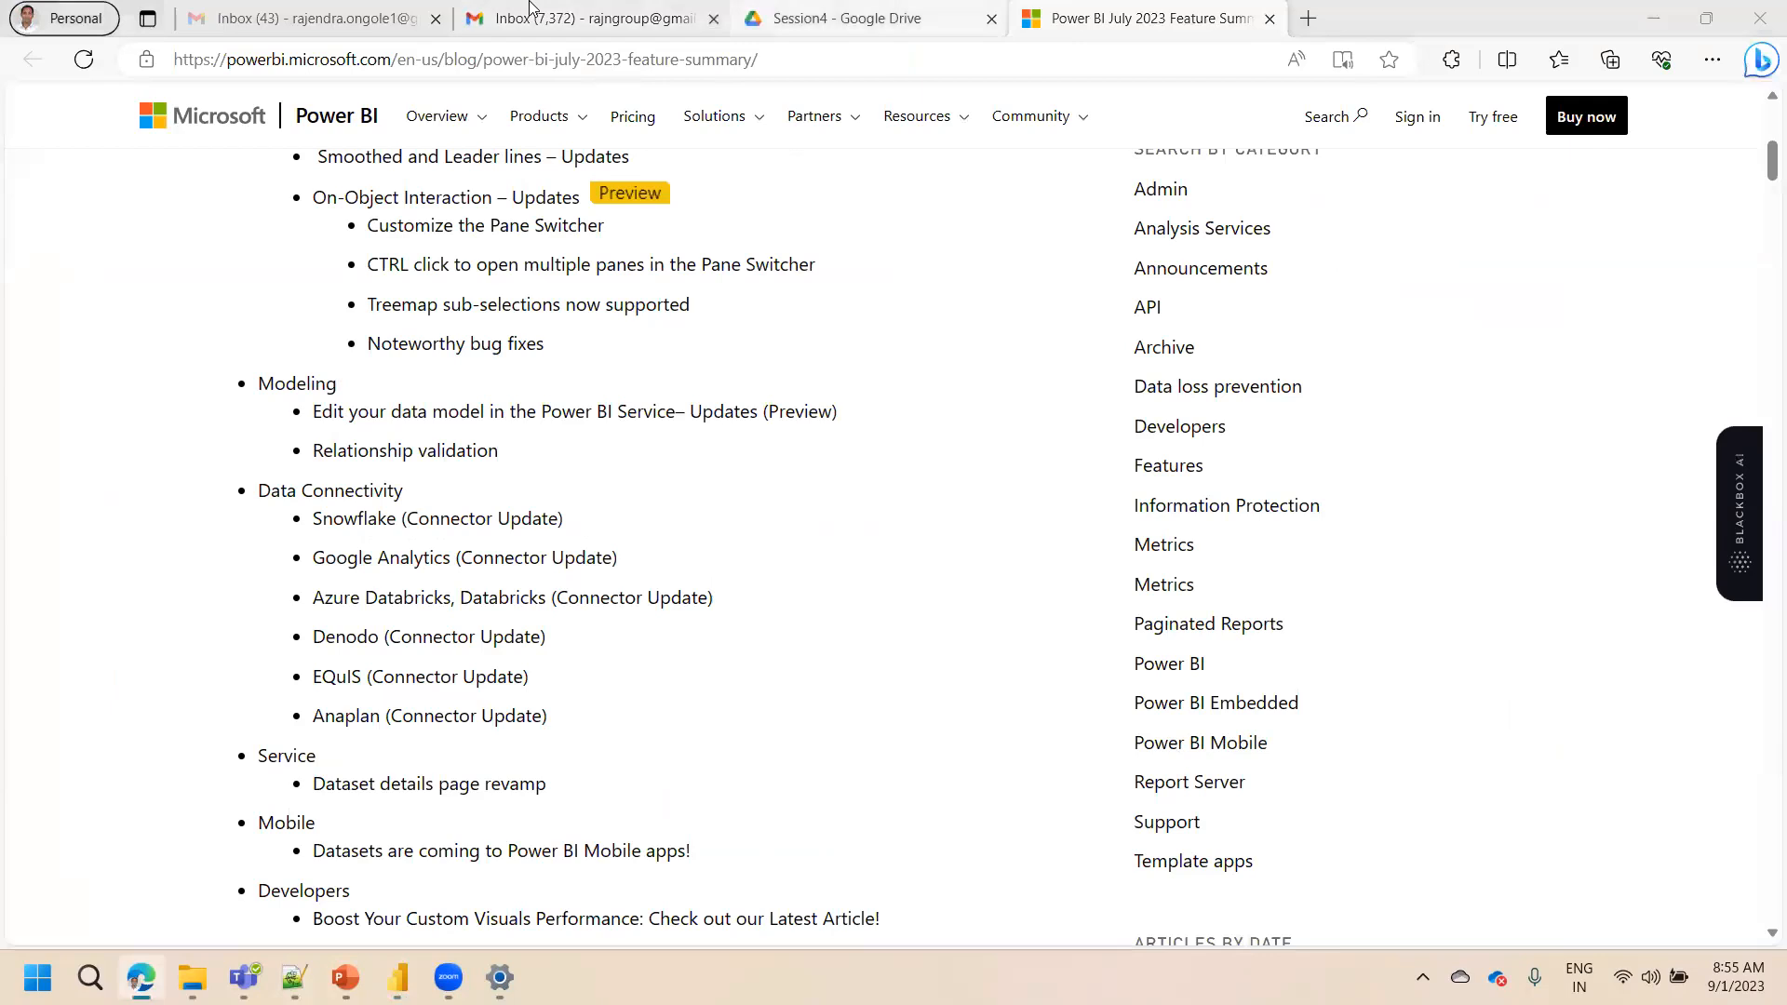
click(838, 17)
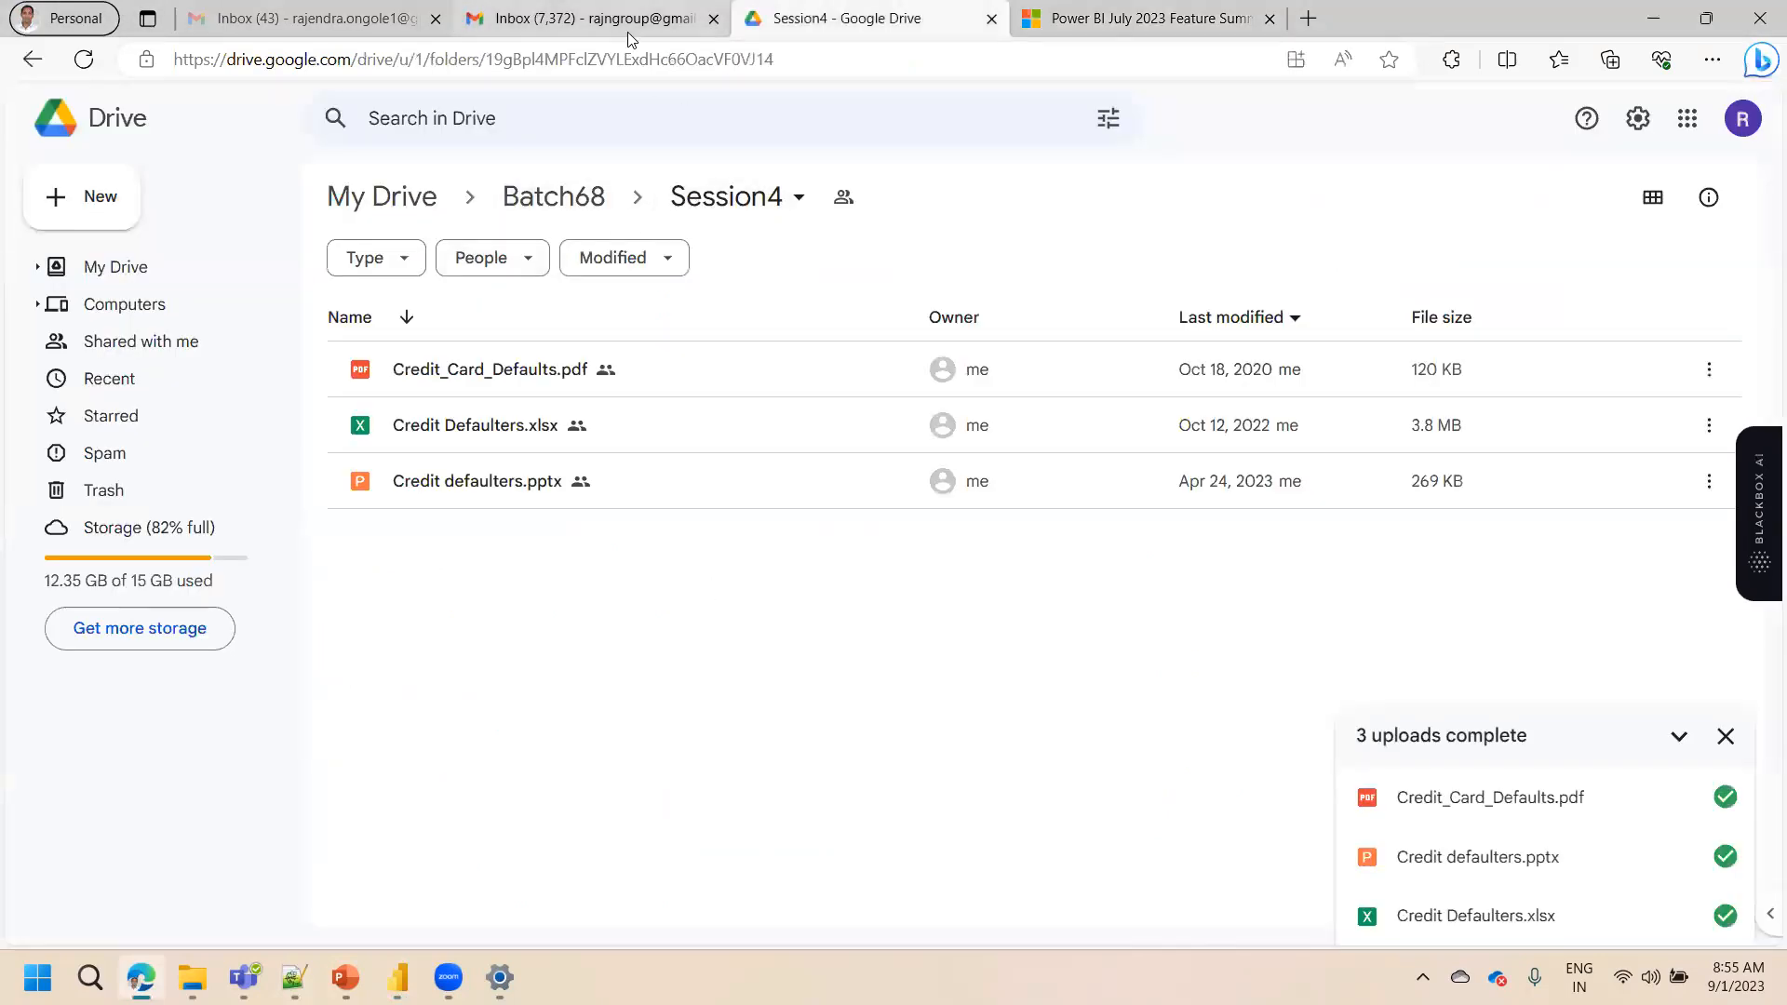
click(595, 18)
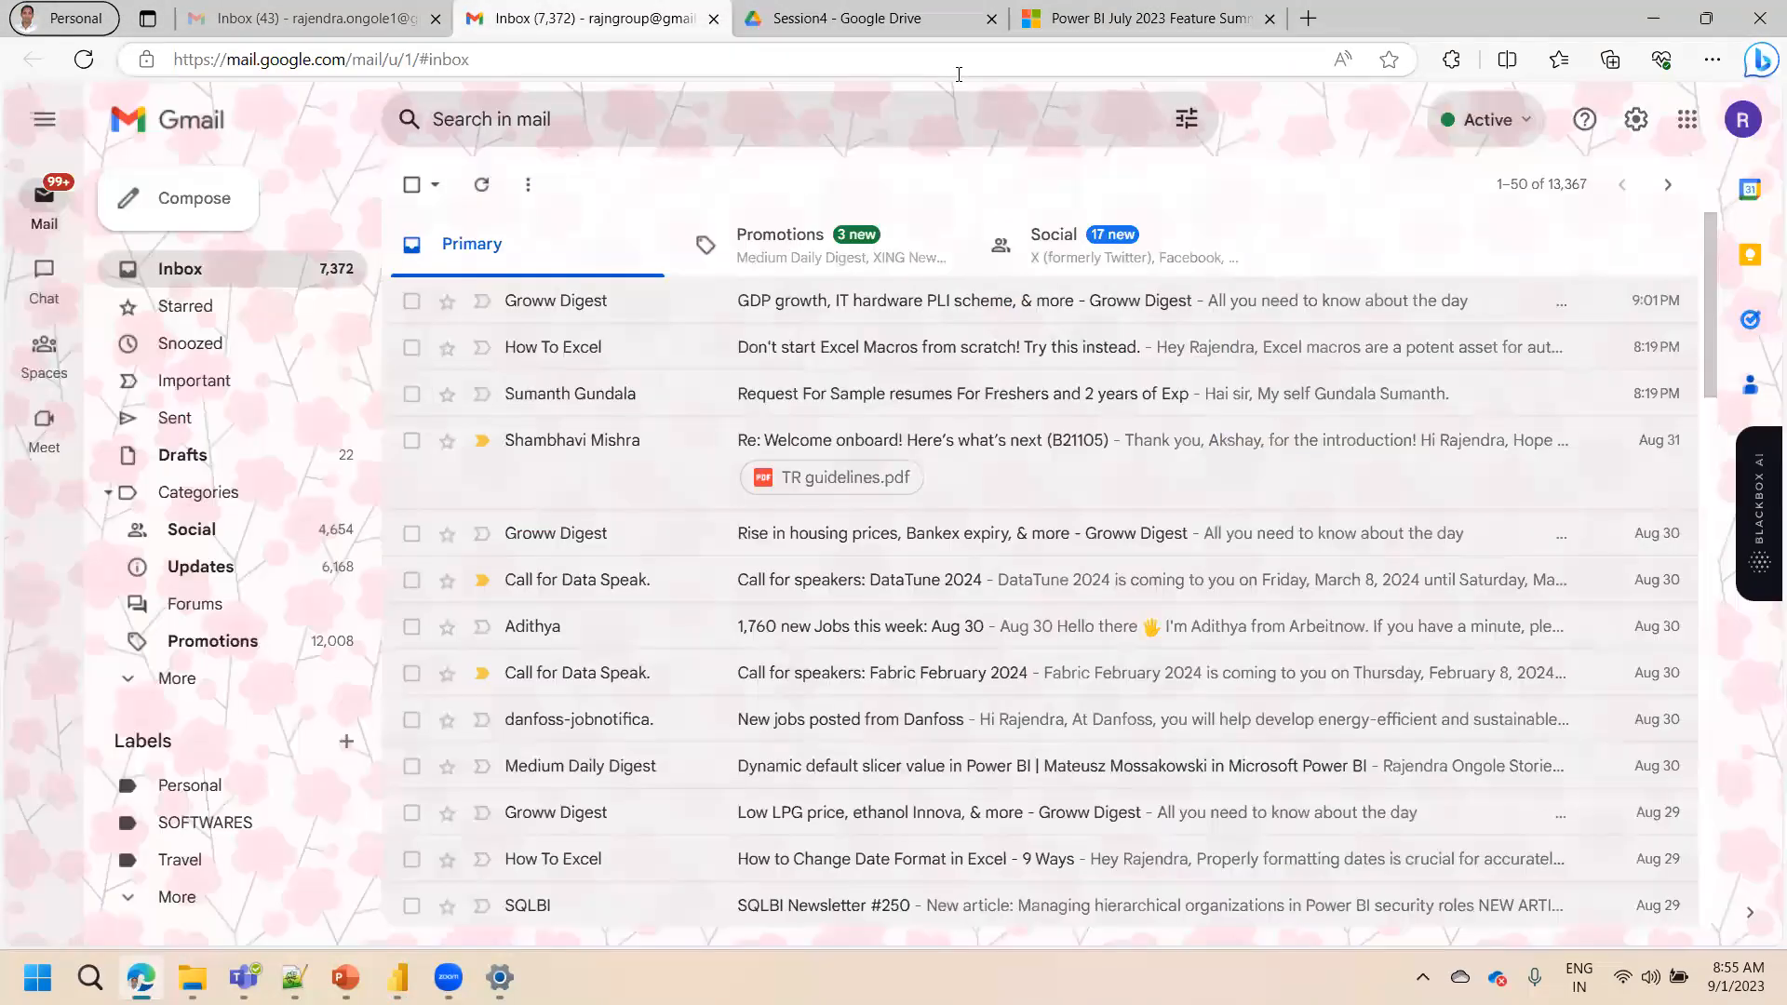
click(1646, 17)
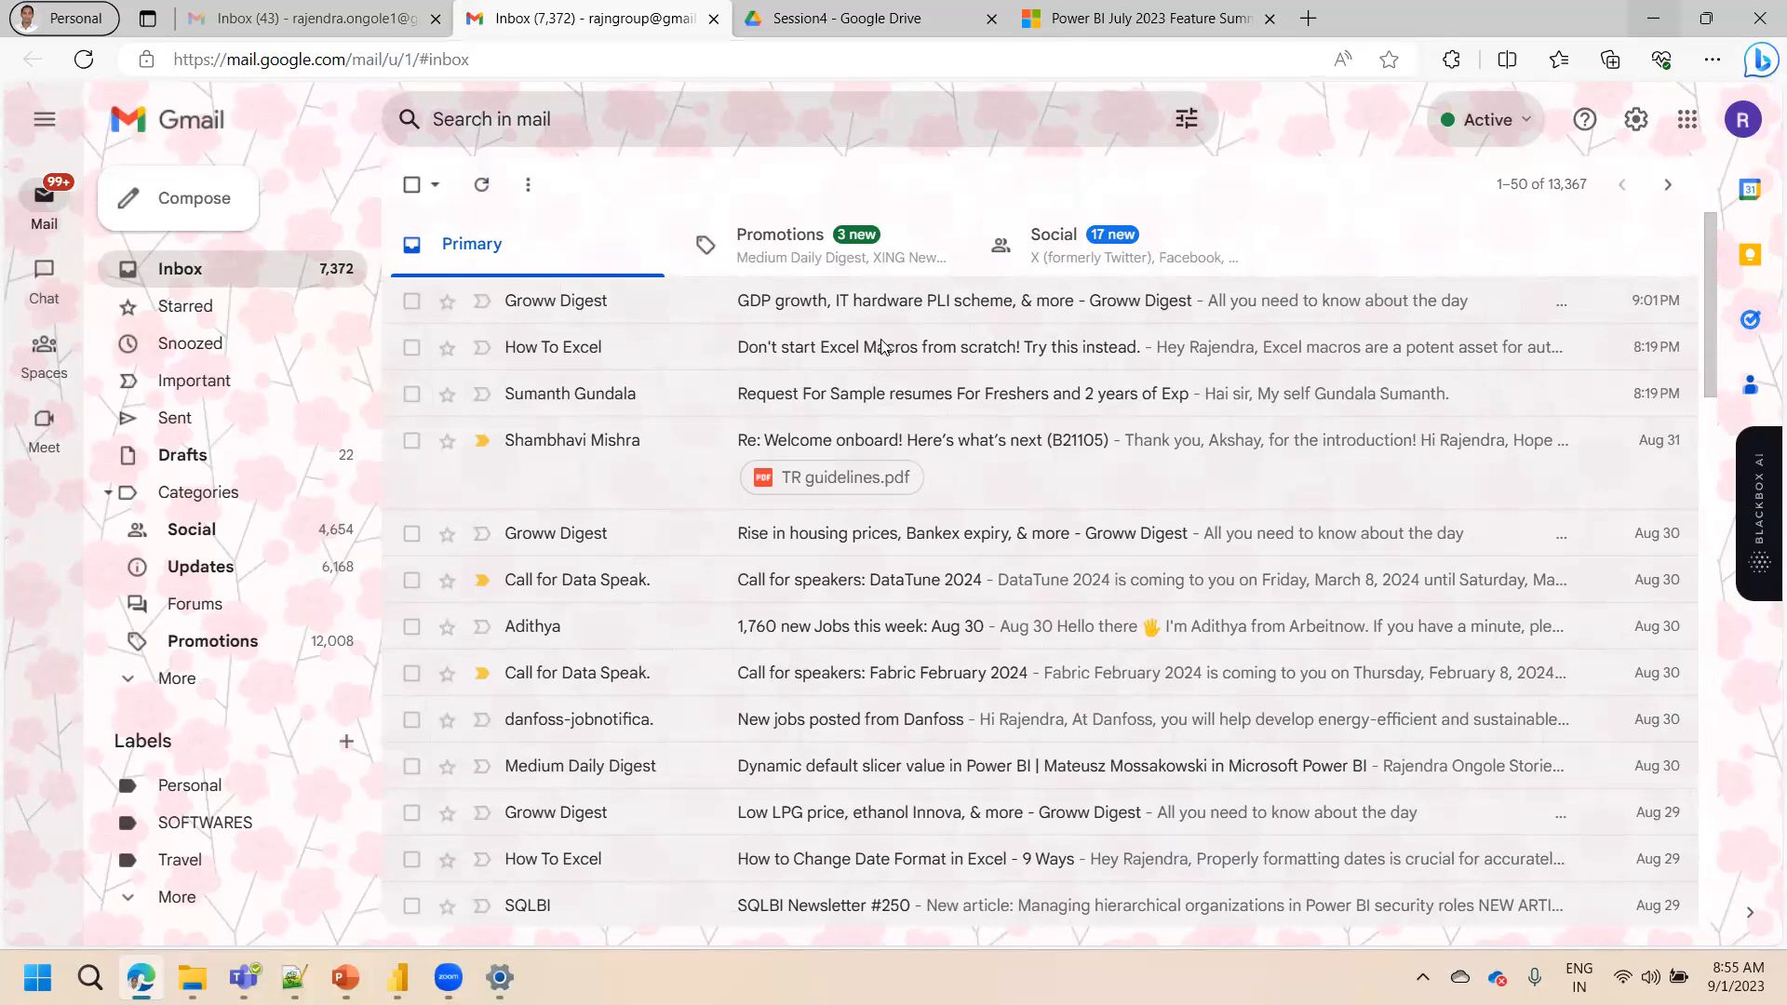